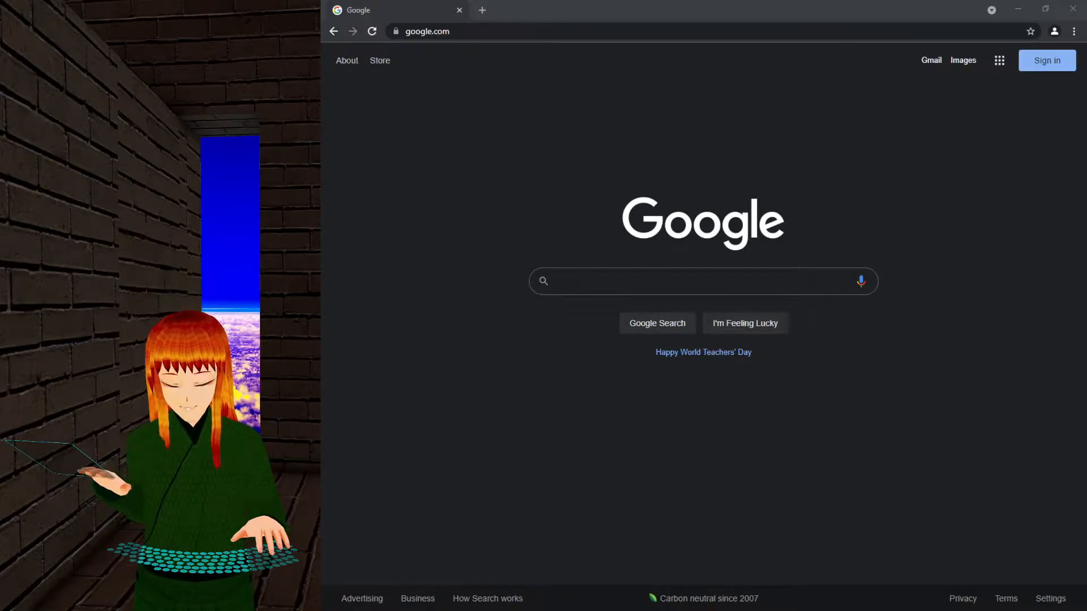
Launch MikuMikuDance.exe from the MikuMikuDanceE_v932x64 folder to show its empty stage.
key("alt+Tab")
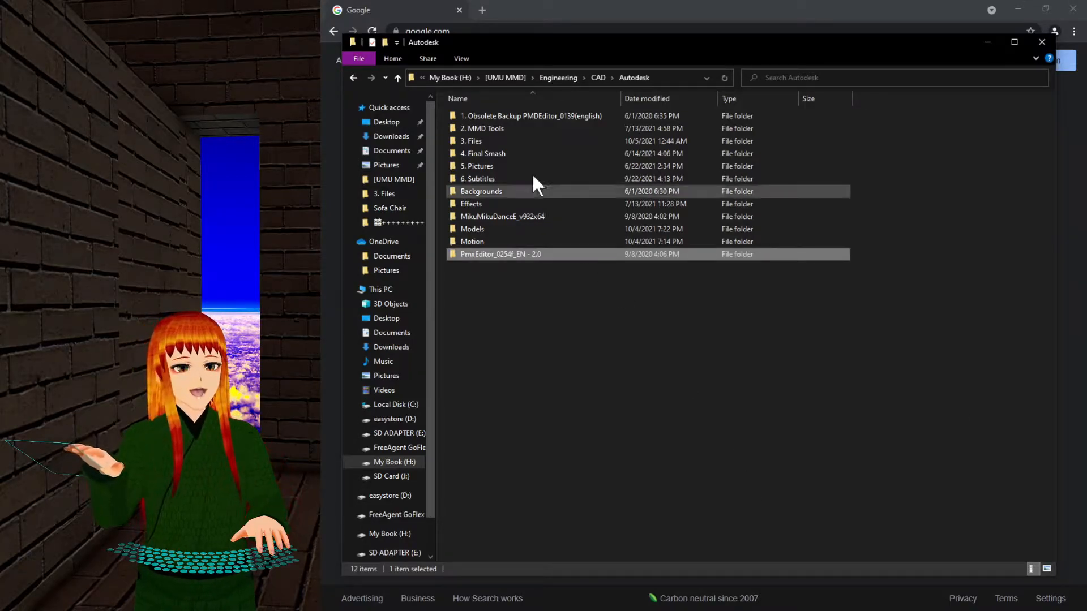
double_click(546, 216)
double_click(547, 222)
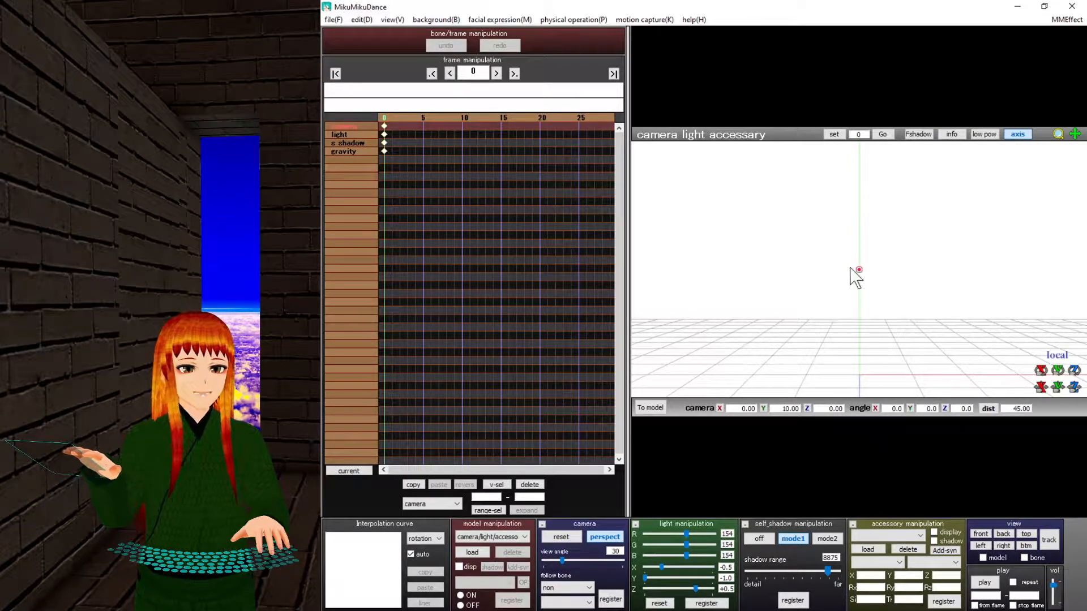
left_click(1016, 134)
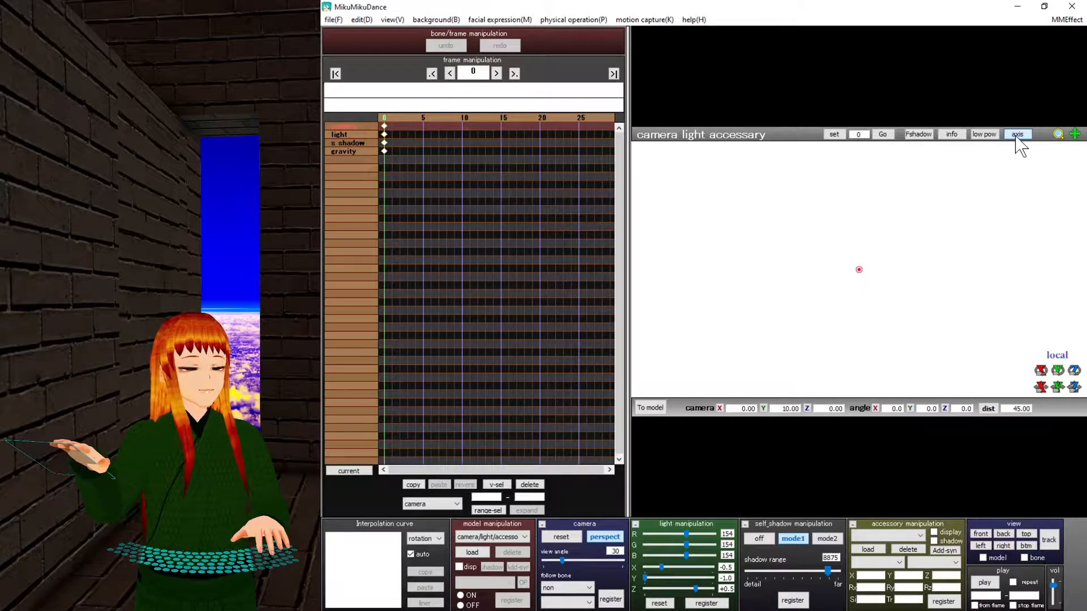
left_click(1016, 135)
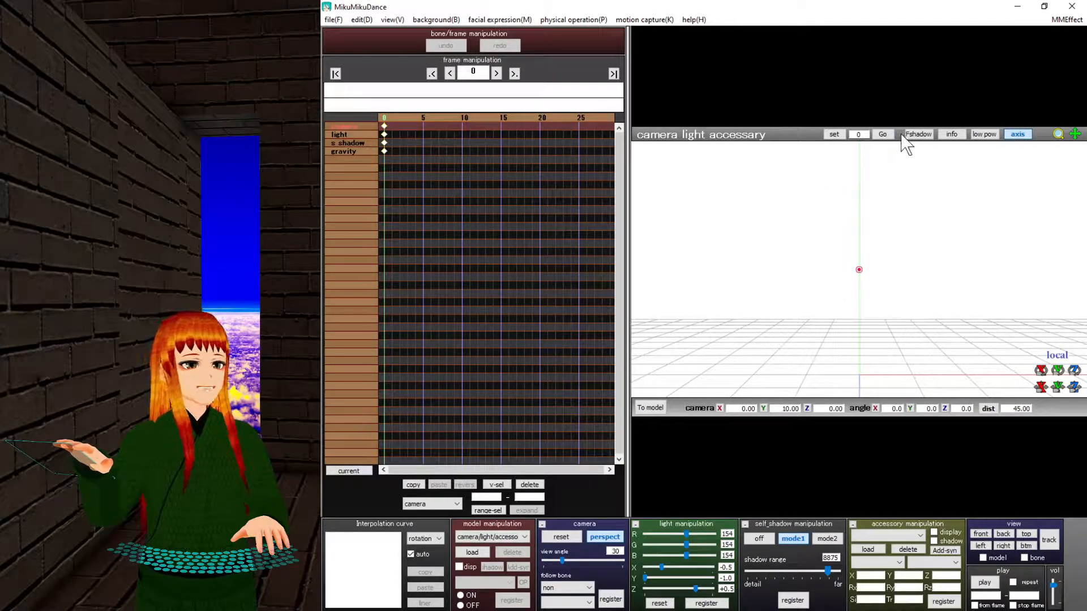
left_click(953, 134)
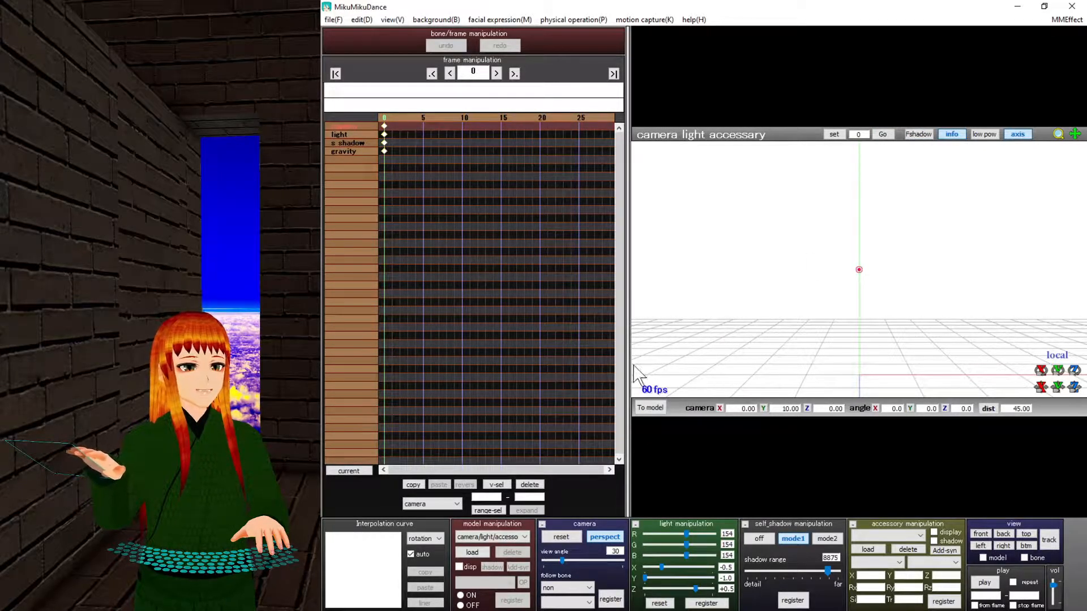
left_click(952, 136)
left_click(1009, 136)
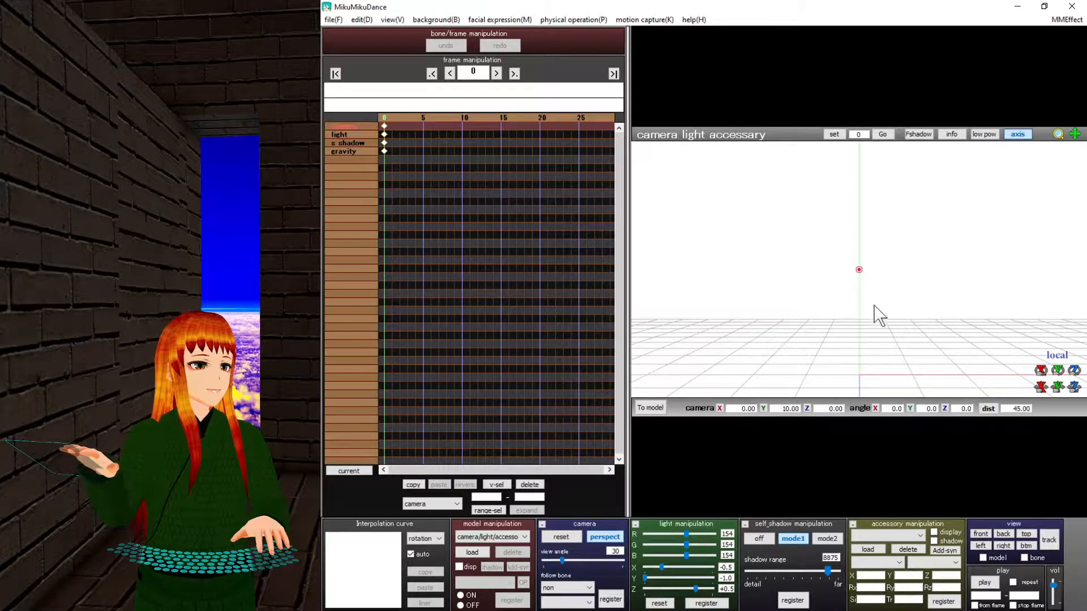
Zoom the camera in, try an X position of 5, then reset X and height to 0.
scroll(877, 314, "up", 5)
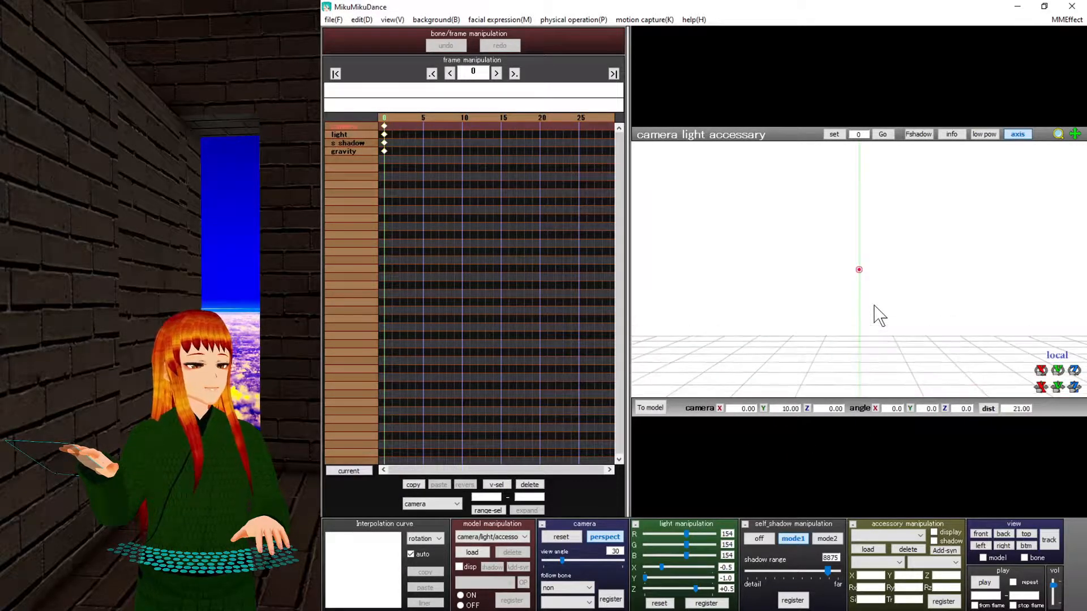
mouse_move(1041, 388)
left_mouse_down()
mouse_move(1076, 389)
mouse_move(1000, 388)
mouse_move(1041, 390)
left_mouse_up()
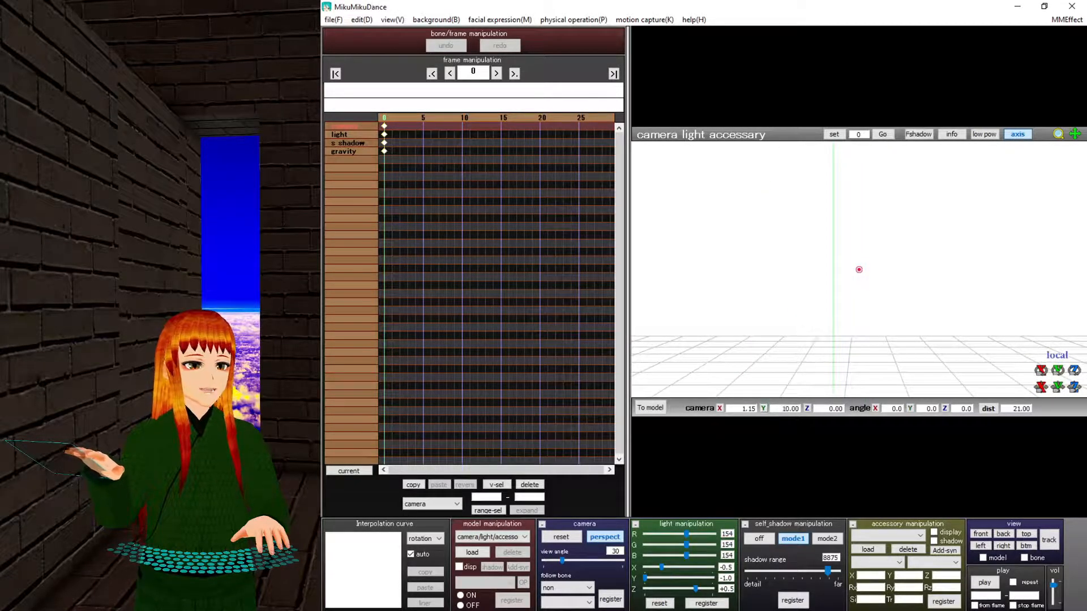
type("5")
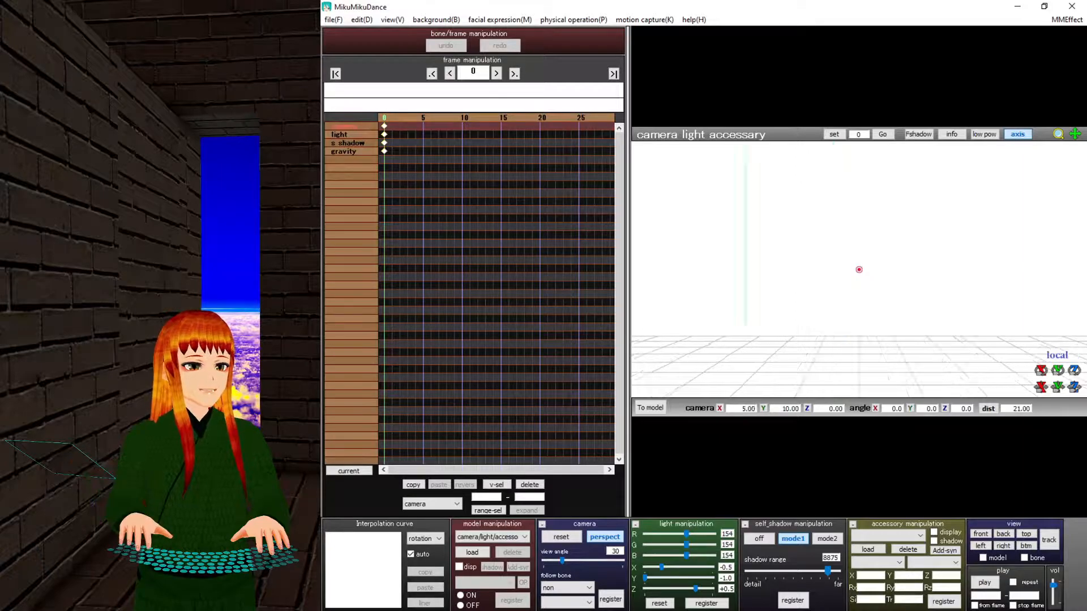
key("Return")
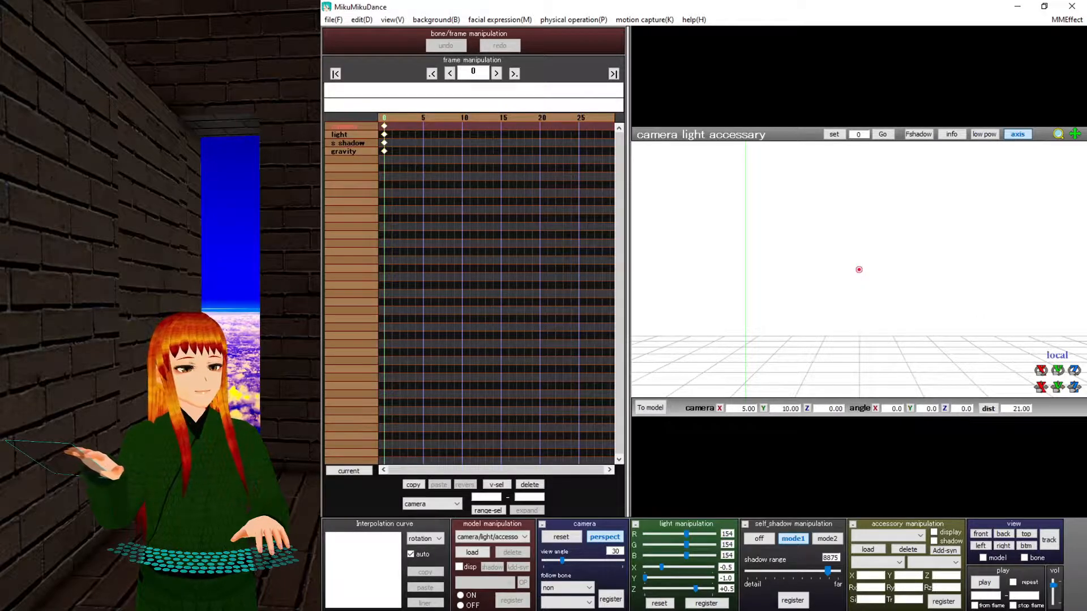
left_click(720, 408)
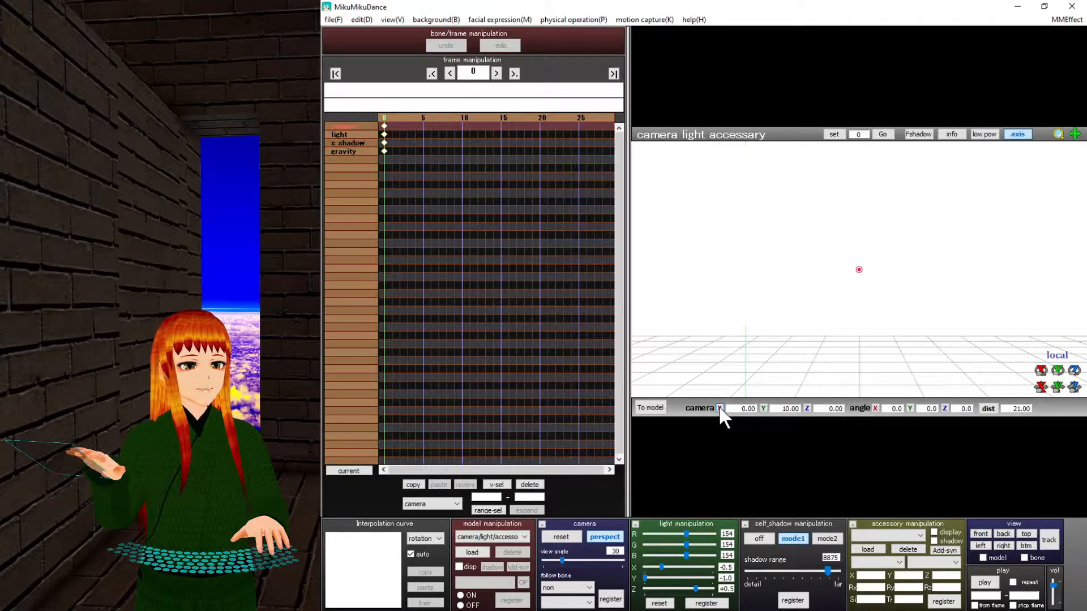
left_click(763, 408)
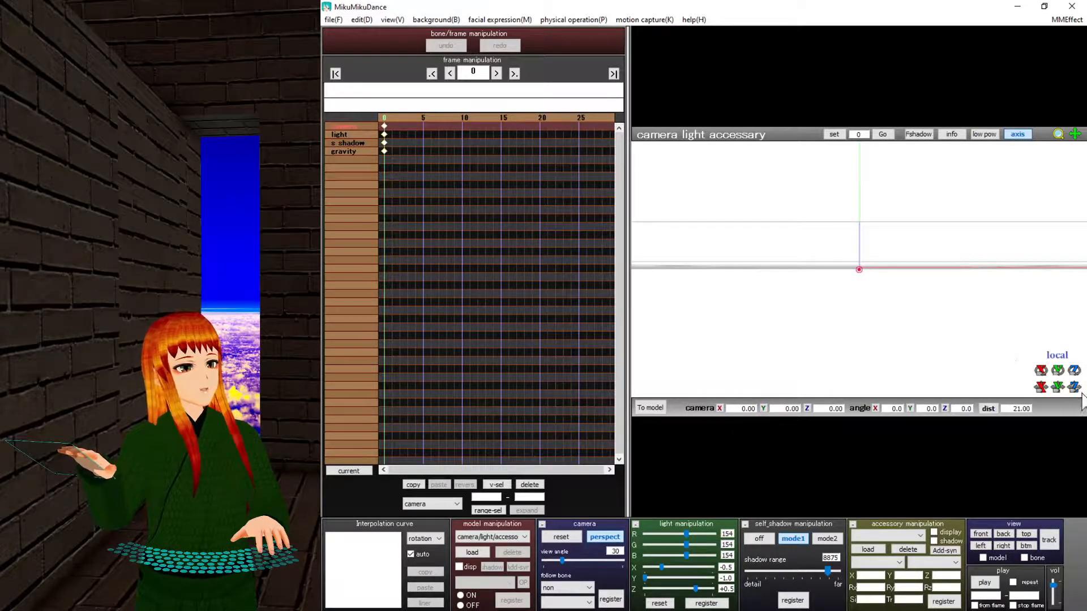
Raise the camera and set its height to 10.
mouse_move(1057, 387)
left_mouse_down()
mouse_move(1057, 363)
mouse_move(1057, 377)
left_mouse_up()
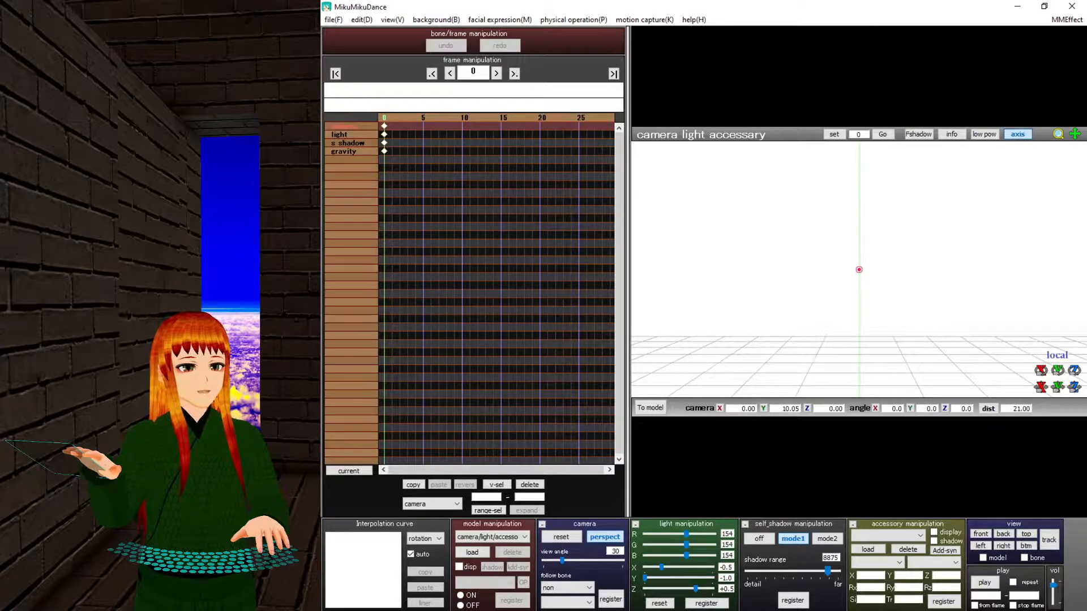
left_click_drag(1057, 377, 1057, 379)
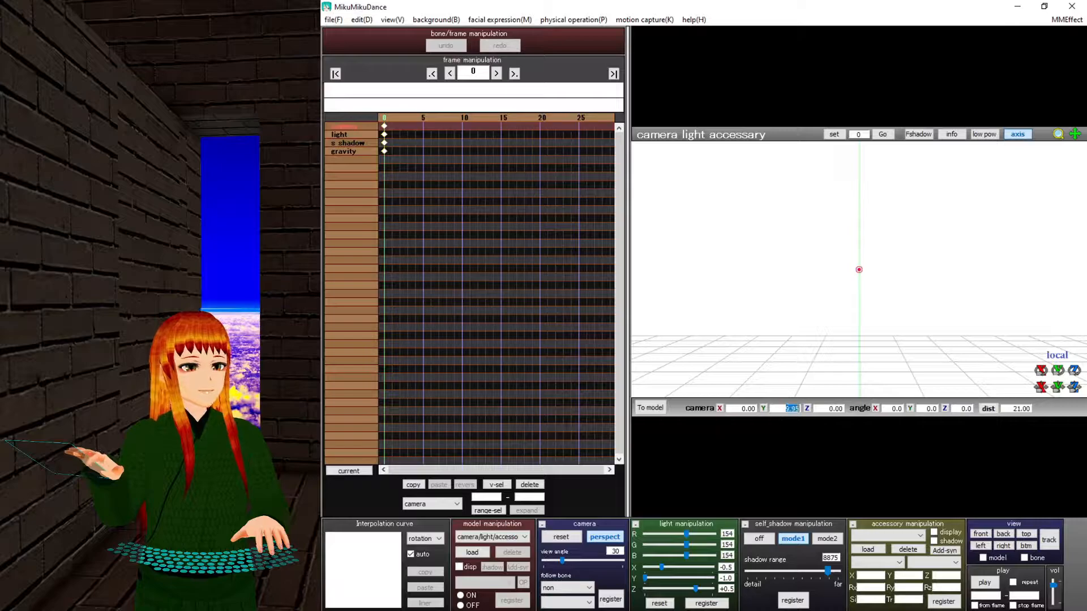
type("10")
key("Return")
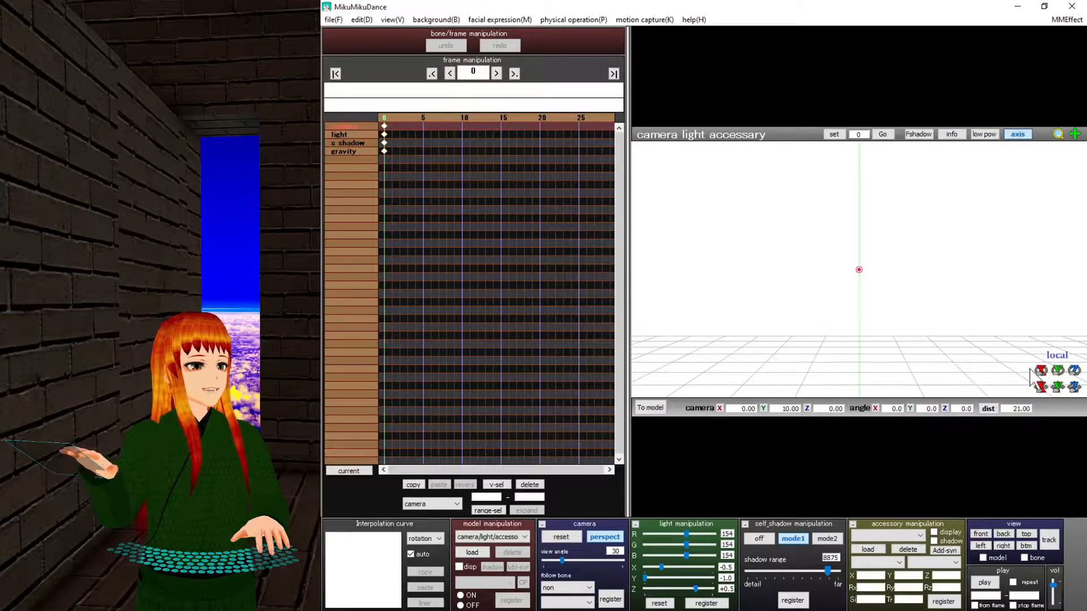
Turn and roll the camera to angles X 9.2, Y 2.3, Z 2.3, zooming out to distance 69.
mouse_move(1056, 381)
left_mouse_down()
mouse_move(1078, 380)
mouse_move(1041, 387)
mouse_move(1040, 452)
mouse_move(1040, 357)
mouse_move(1041, 396)
mouse_move(1040, 362)
mouse_move(1041, 375)
mouse_move(1075, 396)
mouse_move(1074, 365)
mouse_move(1074, 390)
mouse_move(1074, 373)
left_mouse_up()
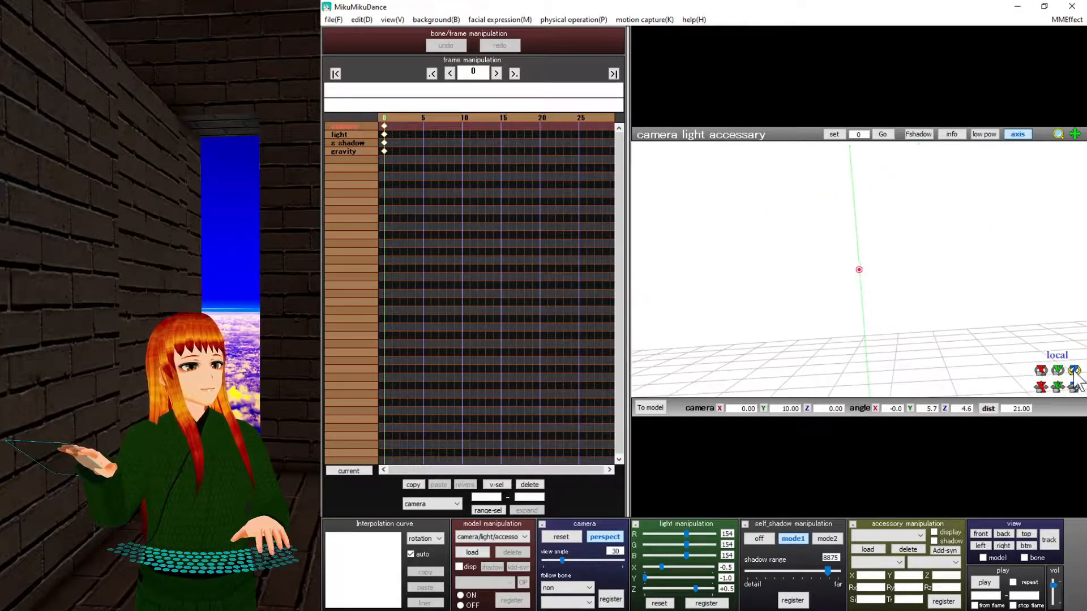
scroll(881, 343, "down", 10)
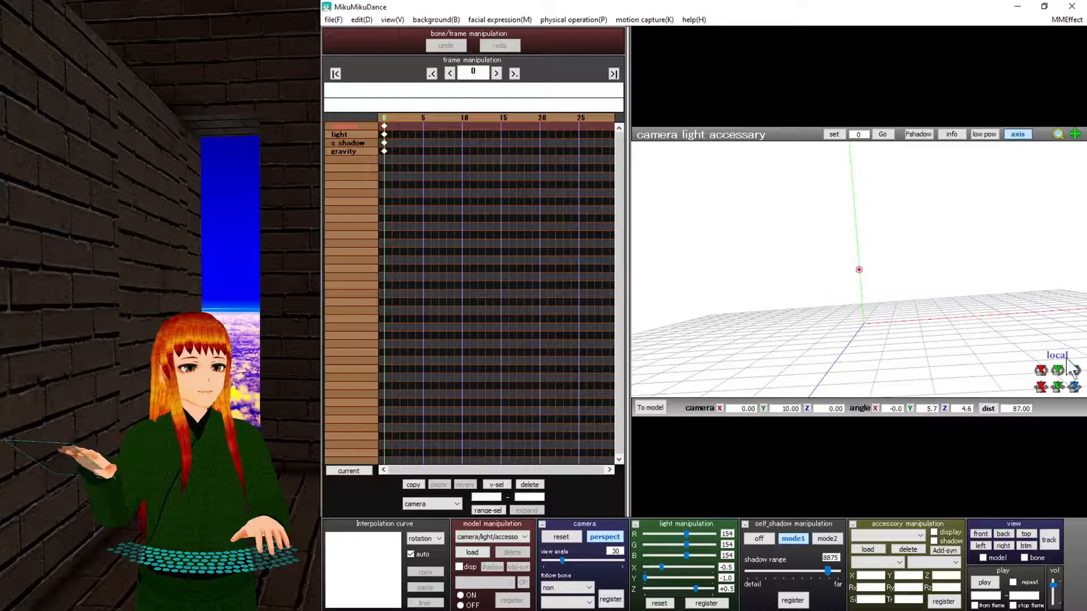
left_click_drag(1074, 374, 1041, 358)
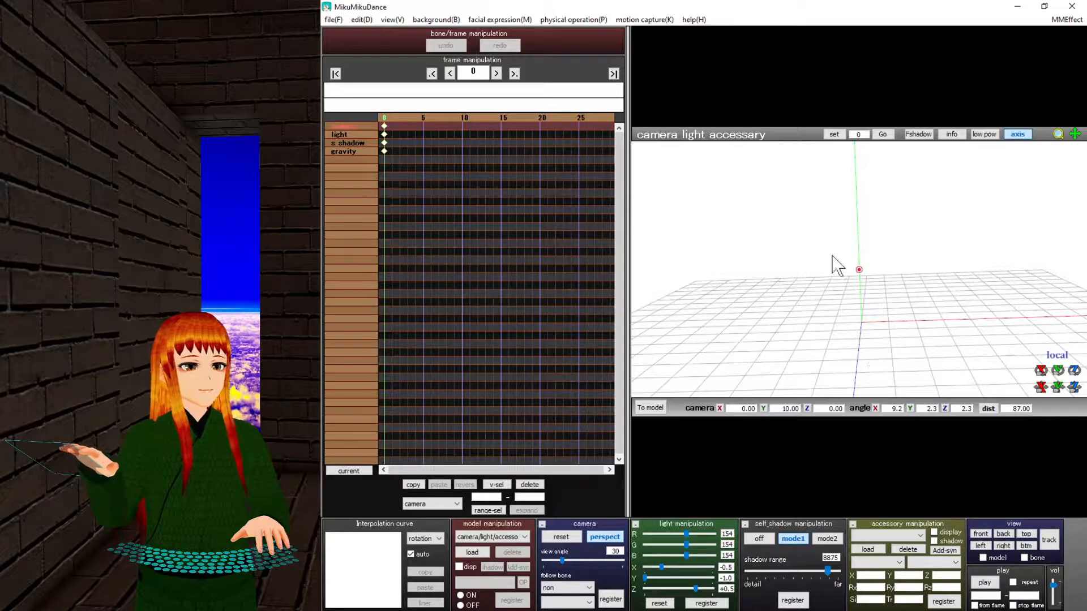
scroll(852, 283, "up", 6)
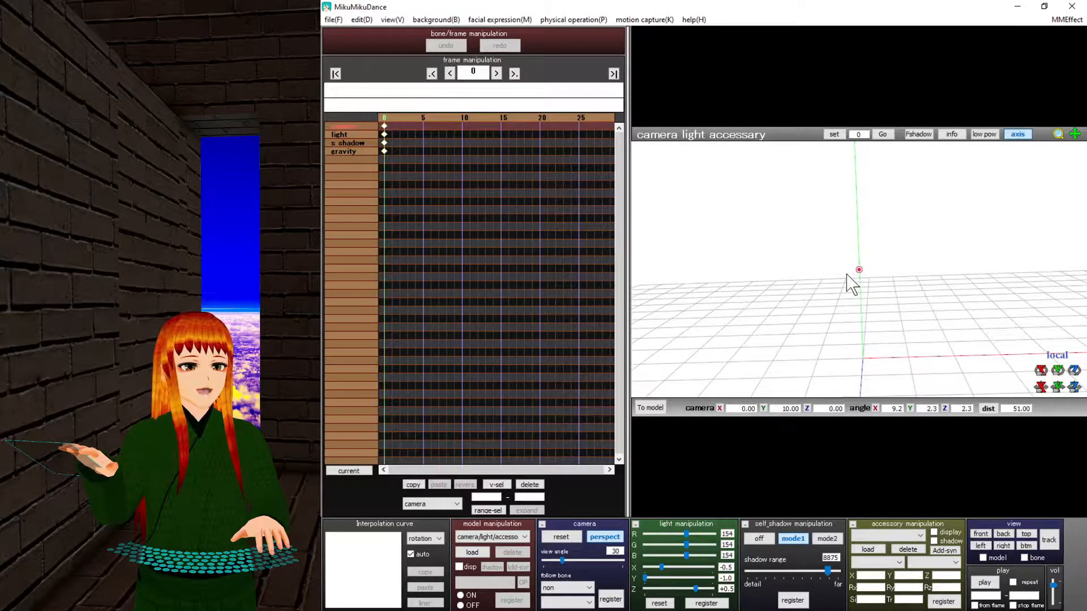
scroll(852, 283, "down", 15)
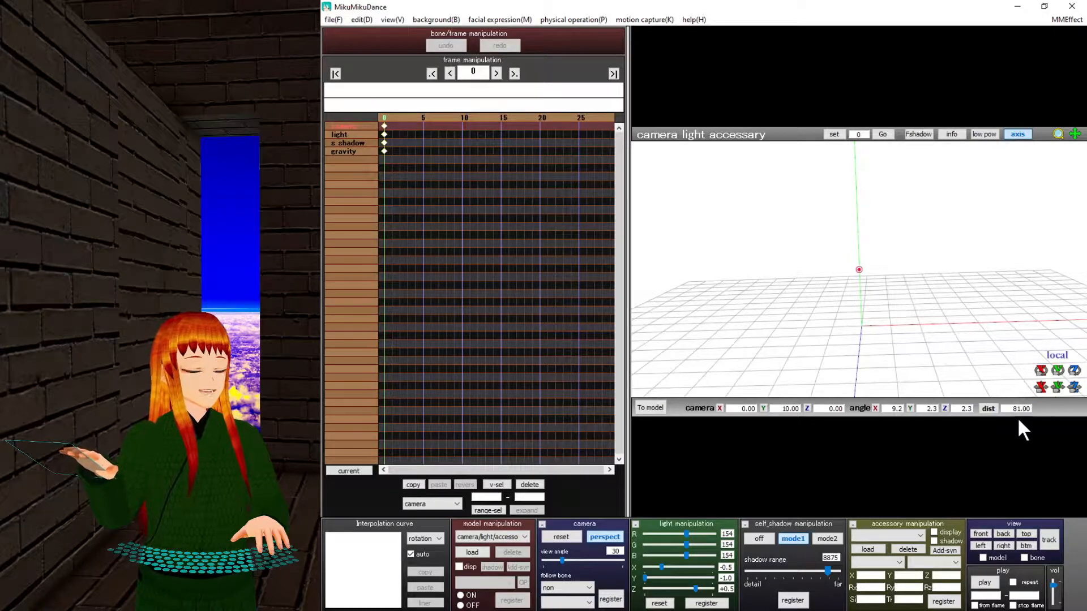
scroll(857, 330, "up", 15)
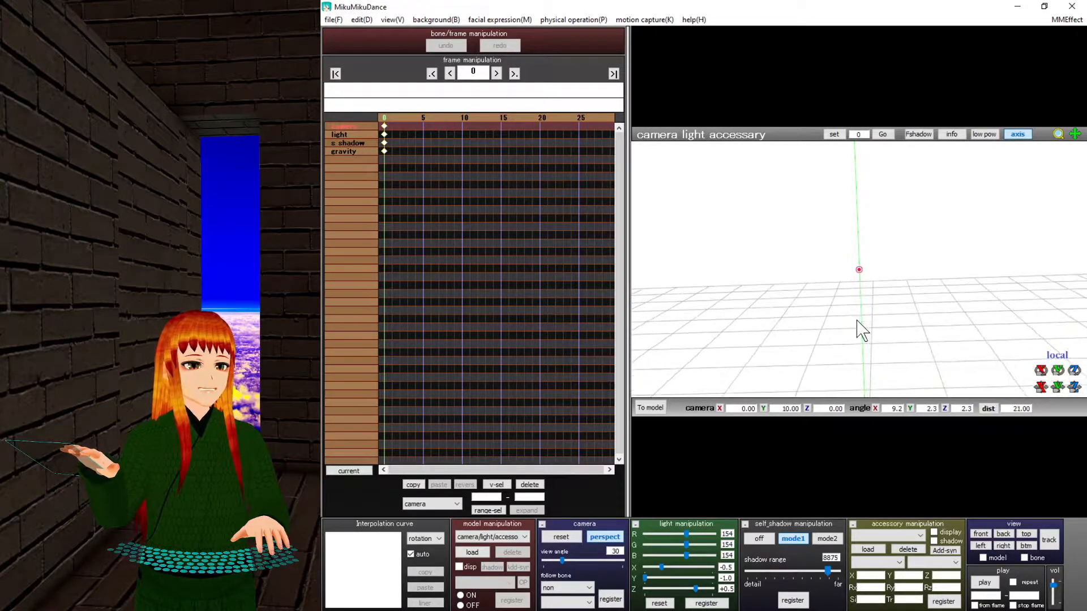
scroll(857, 330, "down", 6)
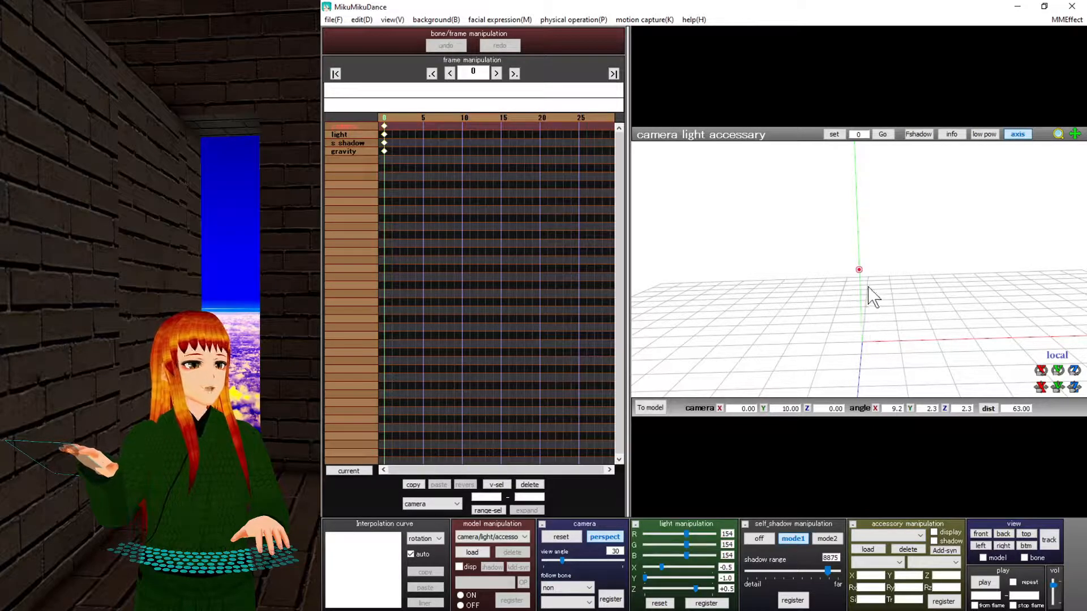
scroll(873, 295, "down", 6)
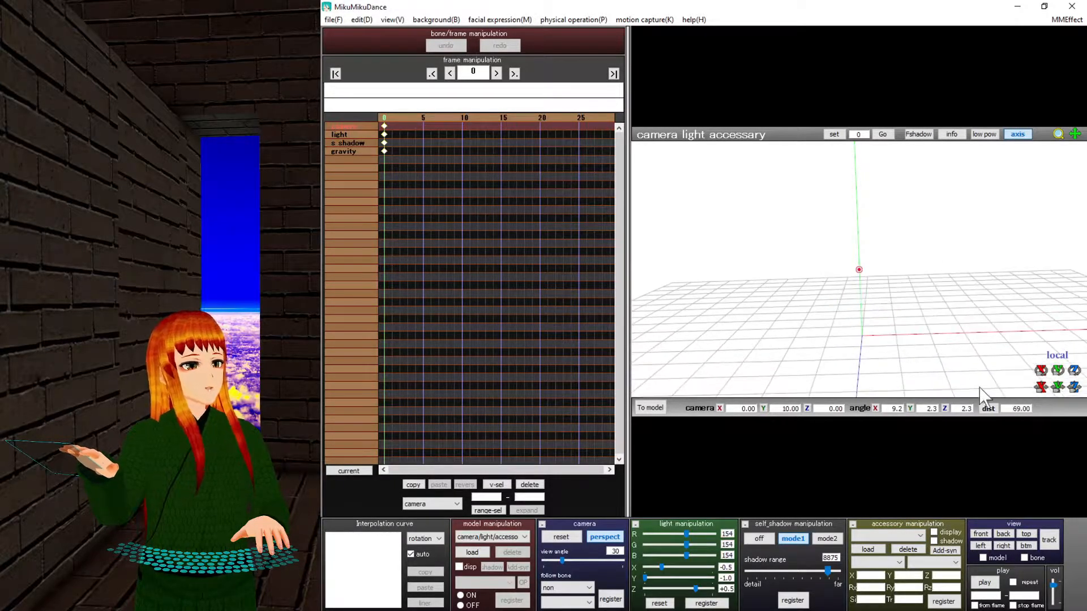
Pan, orbit and roll the camera around the stage to look at the floor grid.
right_click_drag(867, 263, 941, 304)
middle_click_drag(941, 304, 728, 286)
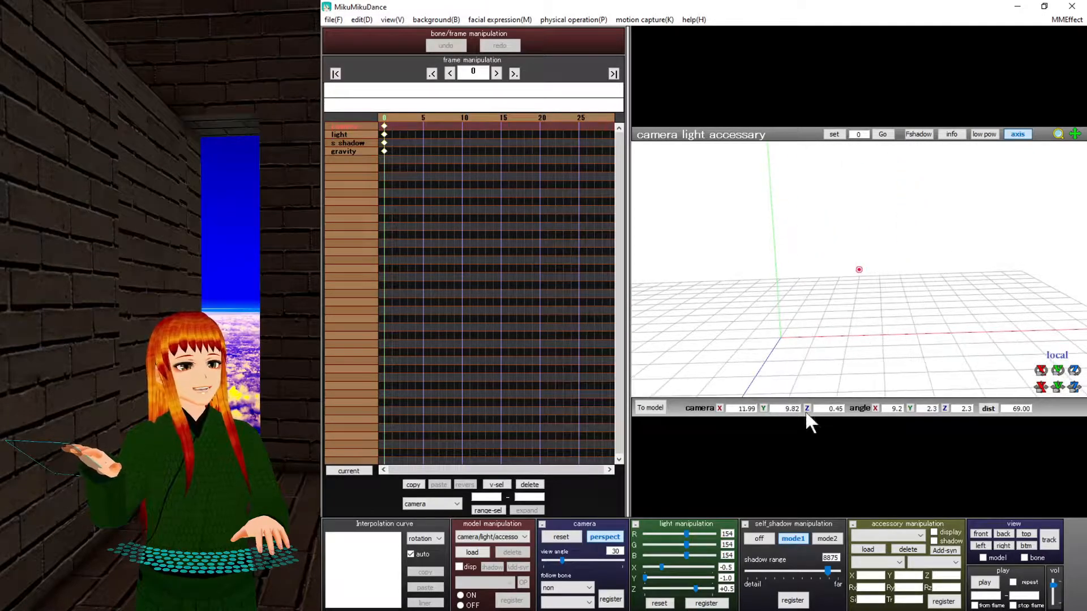
middle_click_drag(797, 330, 911, 372)
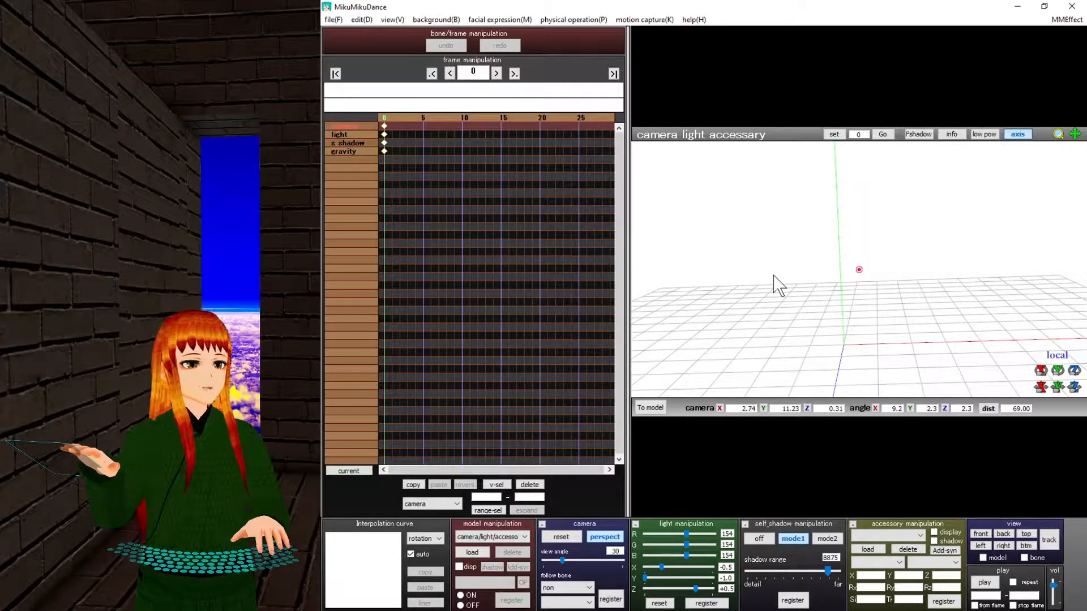
right_click_drag(781, 287, 817, 335)
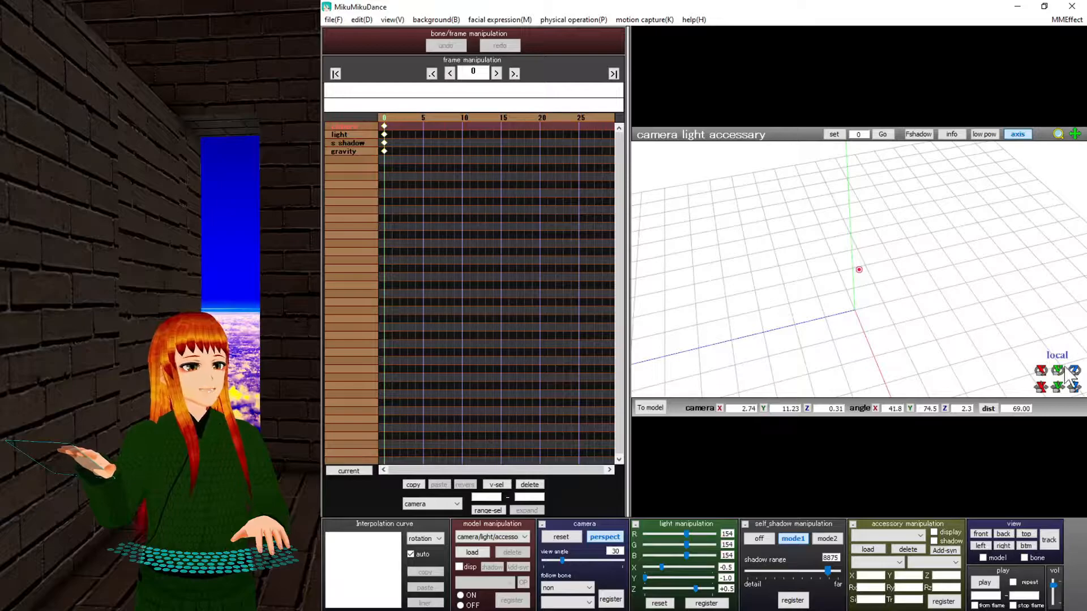
left_click_drag(1073, 374, 1076, 374)
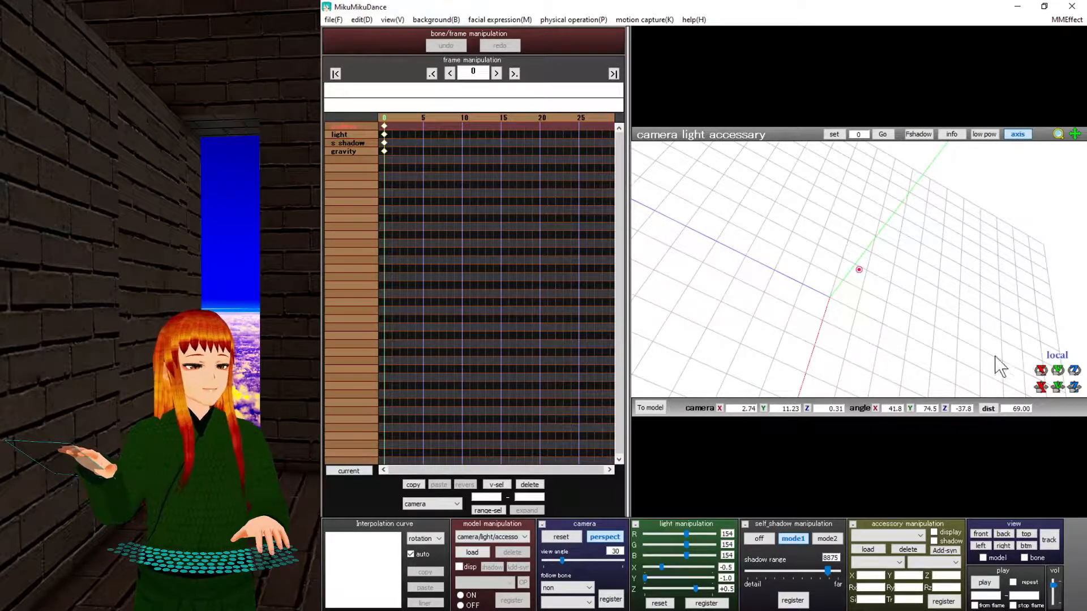
mouse_move(810, 330)
right_mouse_down()
mouse_move(841, 362)
mouse_move(915, 296)
mouse_move(912, 305)
mouse_move(868, 281)
mouse_move(923, 282)
mouse_move(773, 307)
mouse_move(919, 286)
mouse_move(866, 313)
mouse_move(849, 286)
mouse_move(856, 306)
mouse_move(800, 281)
mouse_move(873, 338)
mouse_move(825, 286)
mouse_move(815, 310)
right_mouse_up()
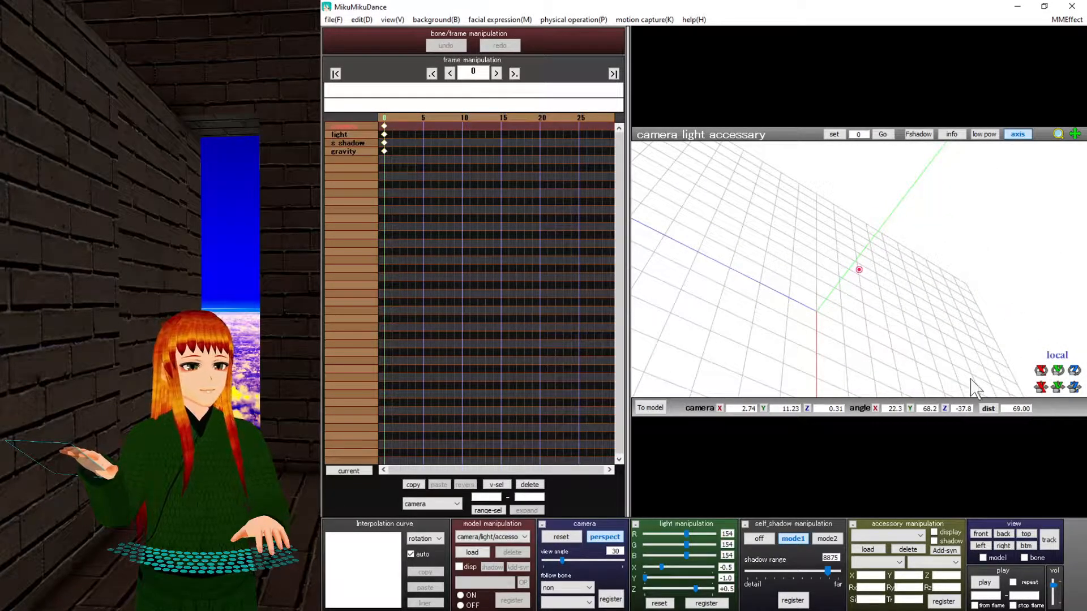
Reset the camera's X, Y, Z angles and its position values to 0 so the grid sits level.
left_click(874, 408)
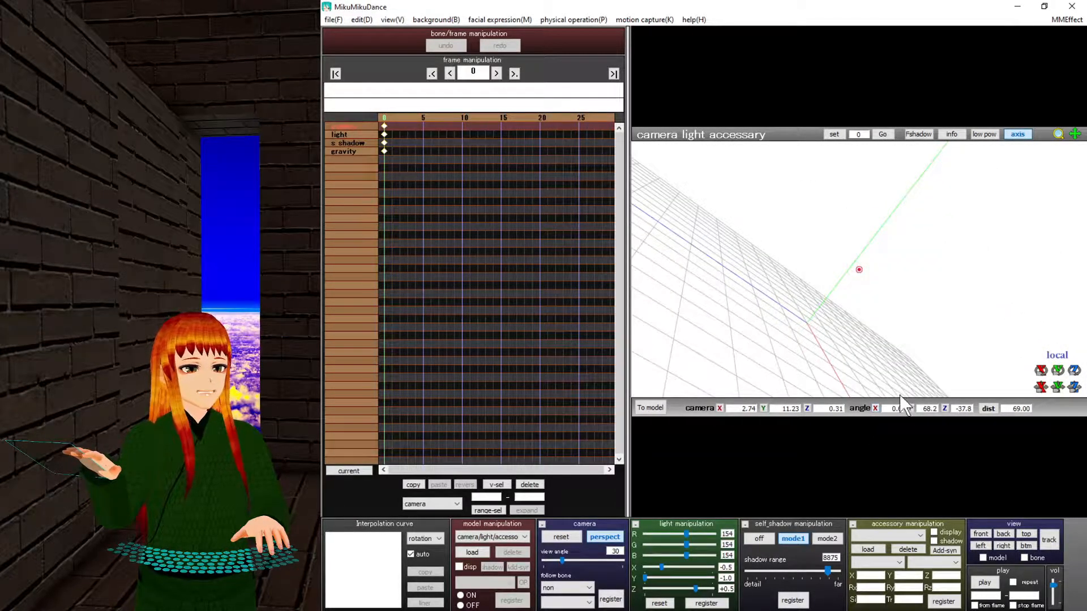
left_click(944, 408)
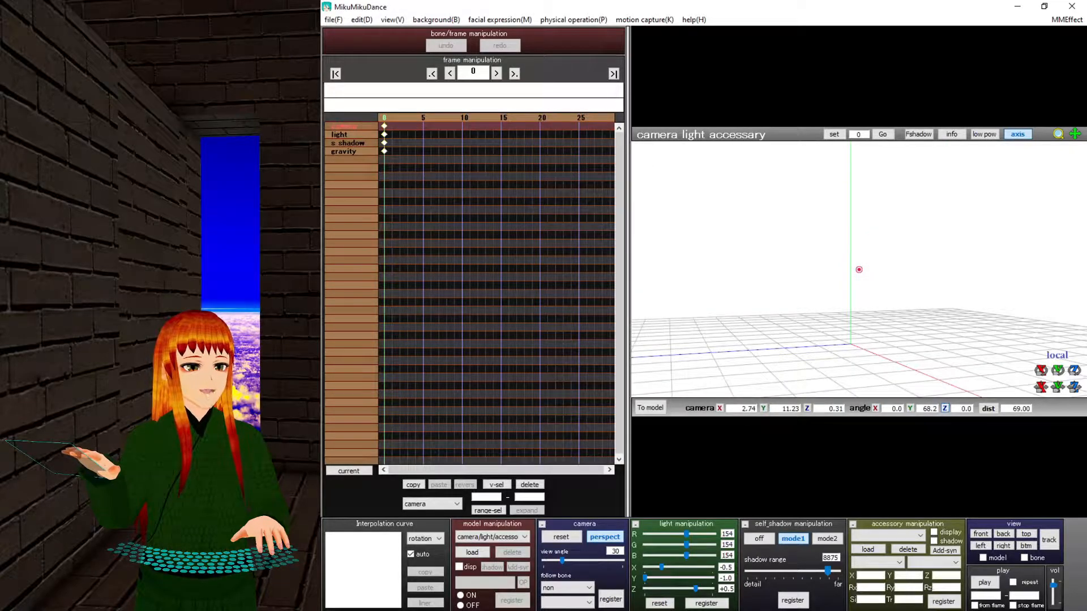
left_click(909, 409)
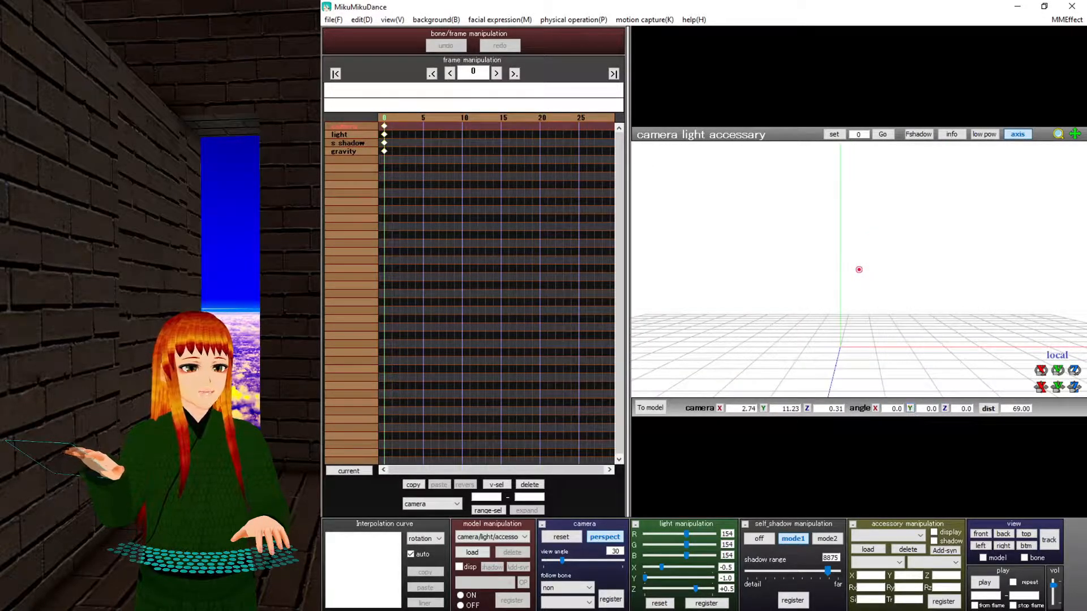
left_click(763, 408)
left_click(807, 408)
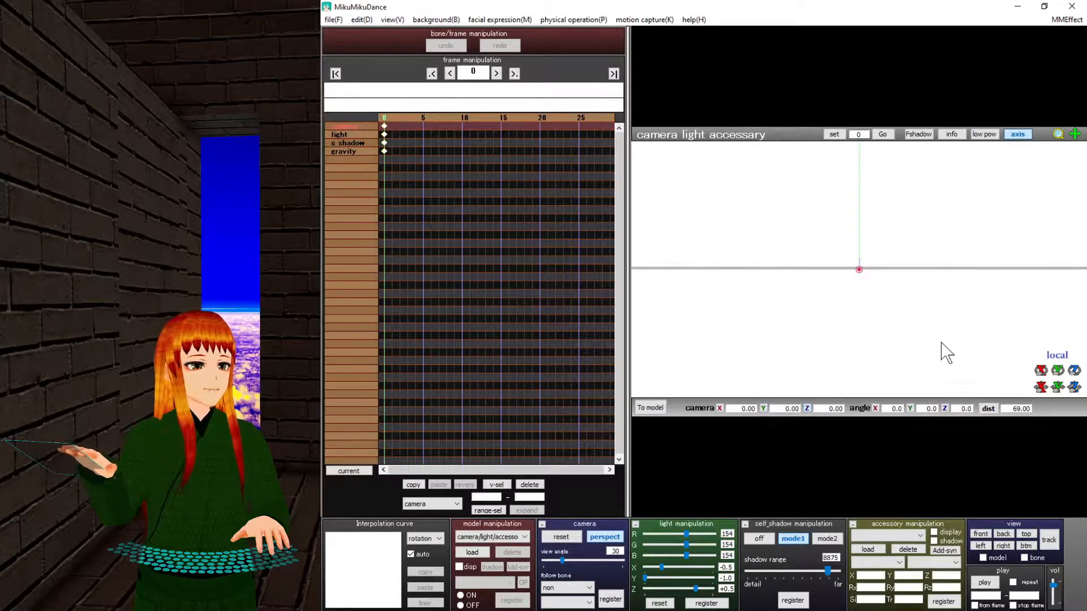
middle_click_drag(913, 274, 906, 383)
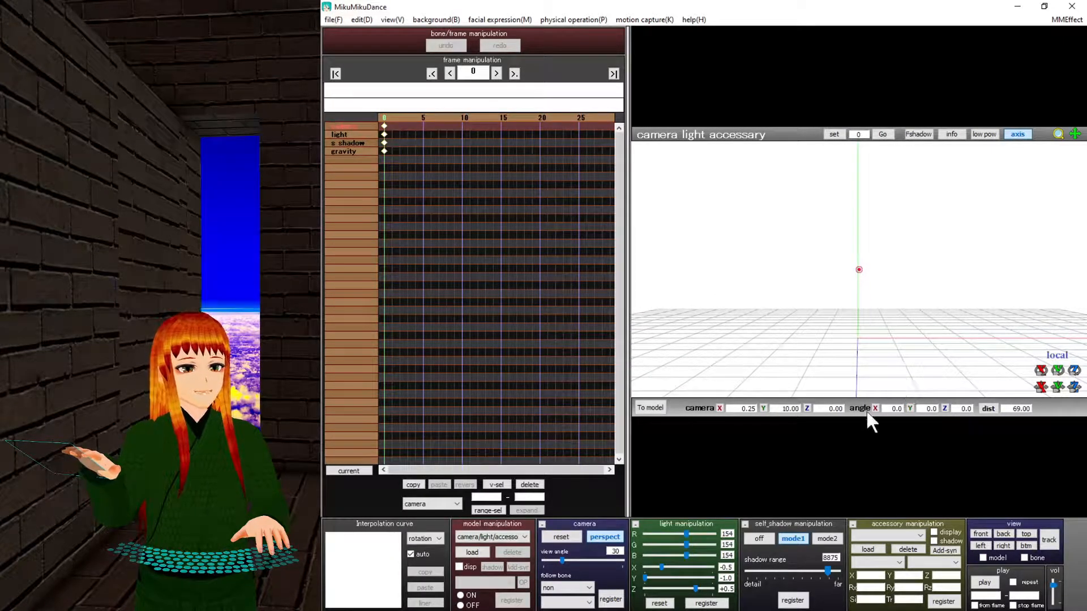
left_click(719, 412)
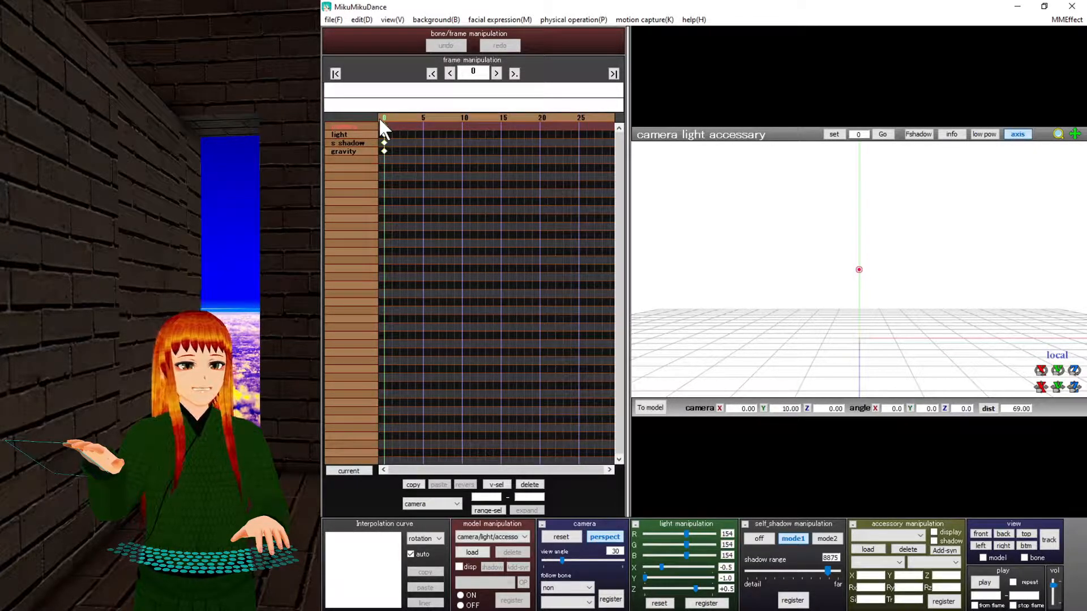
Scrub the timeline, return to frame 0, and select the self-shadow then gravity track.
left_click_drag(406, 115, 555, 115)
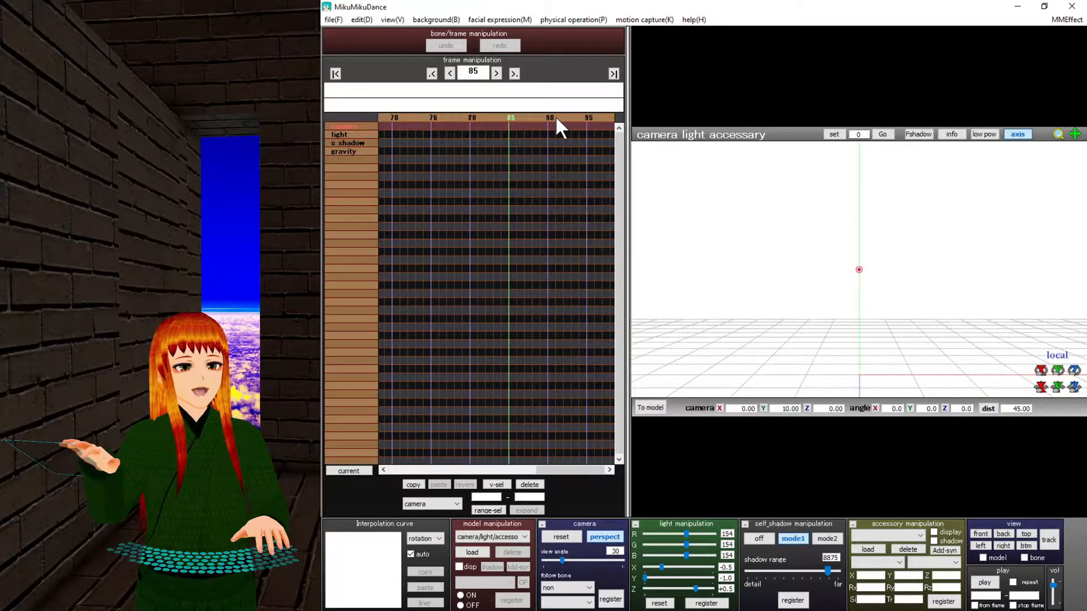
left_click(335, 74)
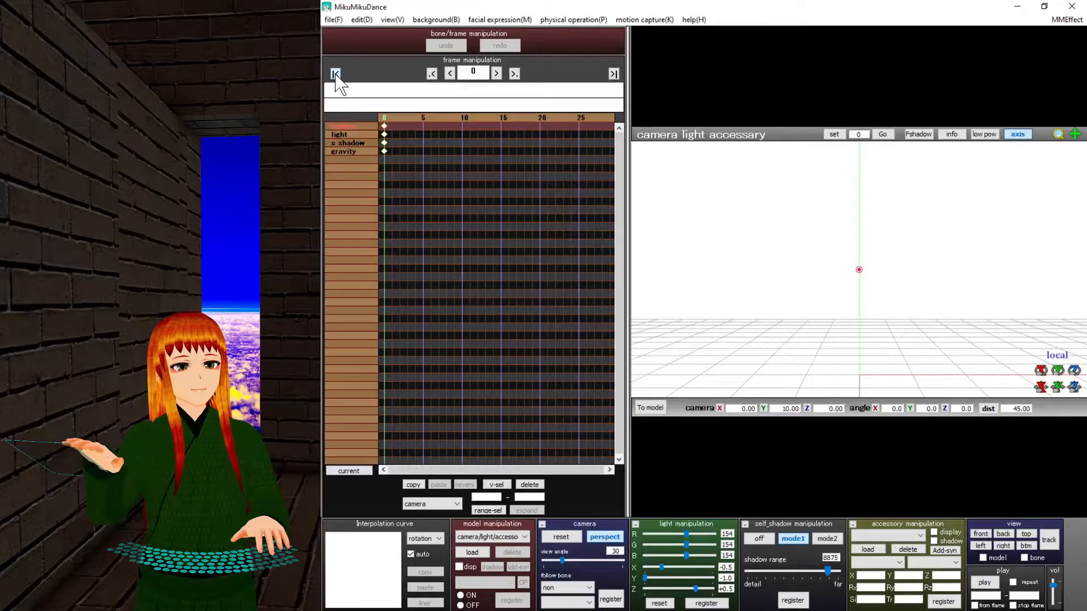
left_click(354, 142)
left_click(356, 151)
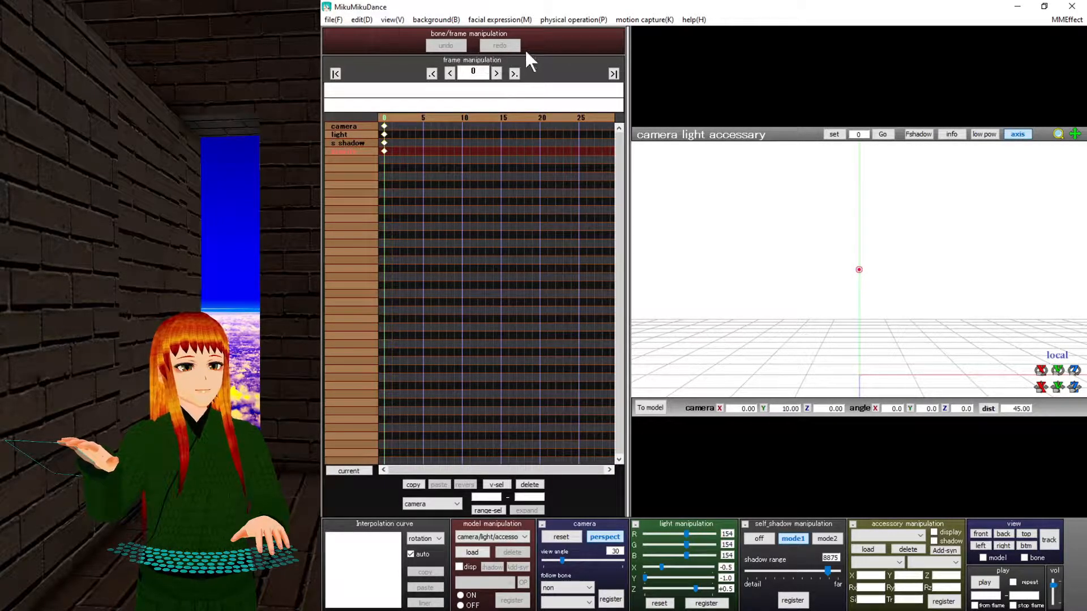
Open the physics gravity settings and toggle gravity noise on and off.
left_click(573, 20)
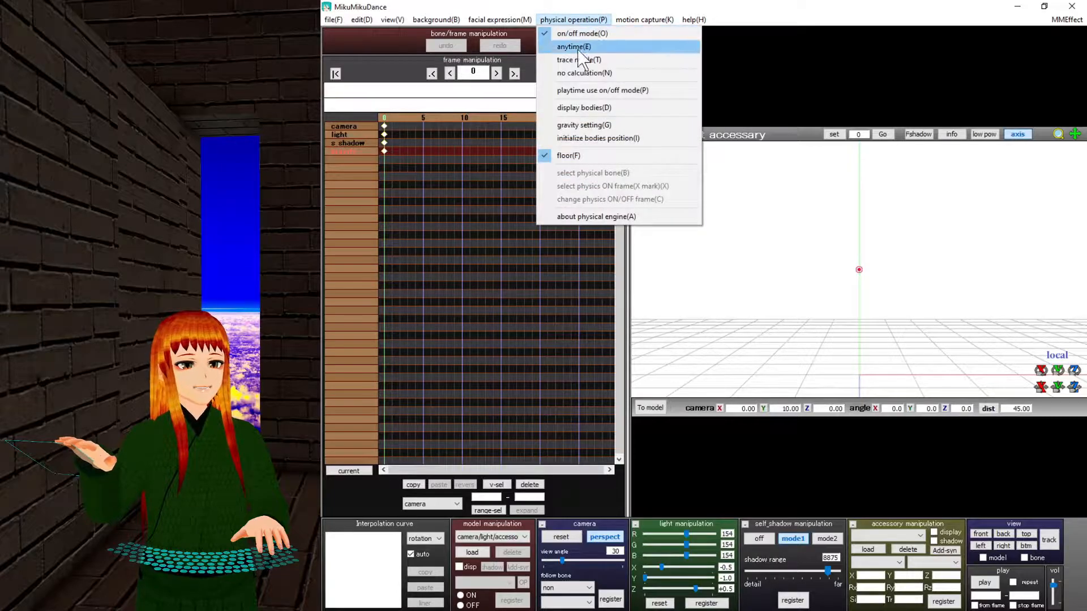
left_click(580, 126)
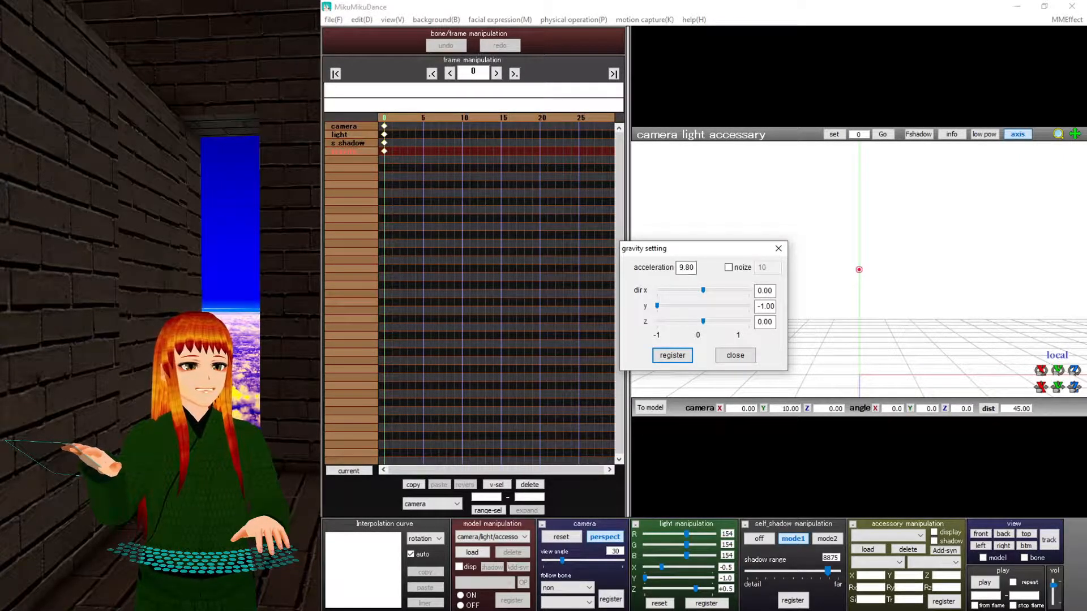
left_click(726, 268)
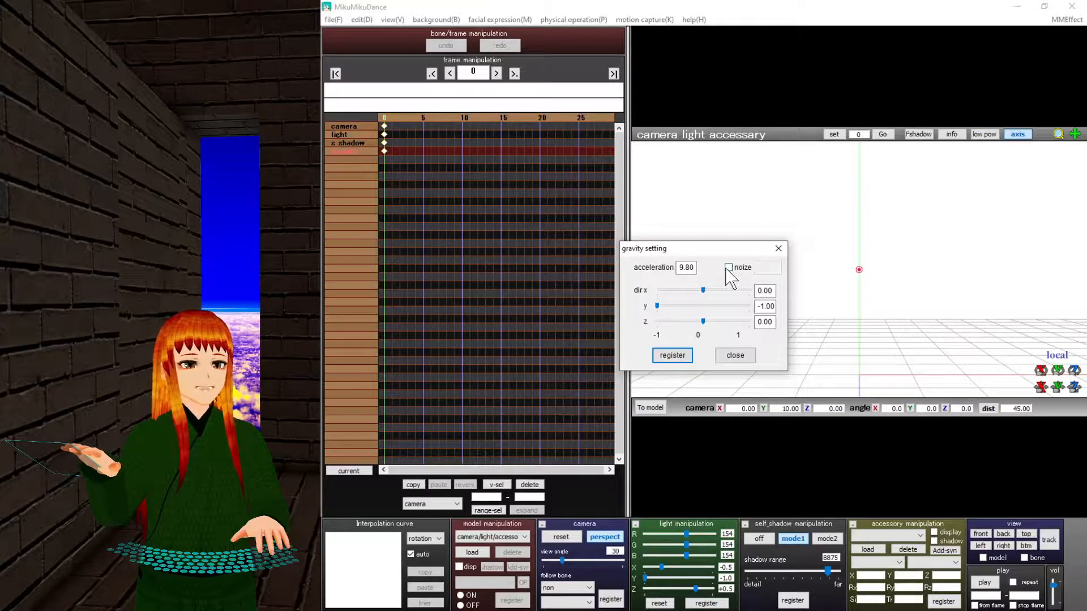
left_click(729, 270)
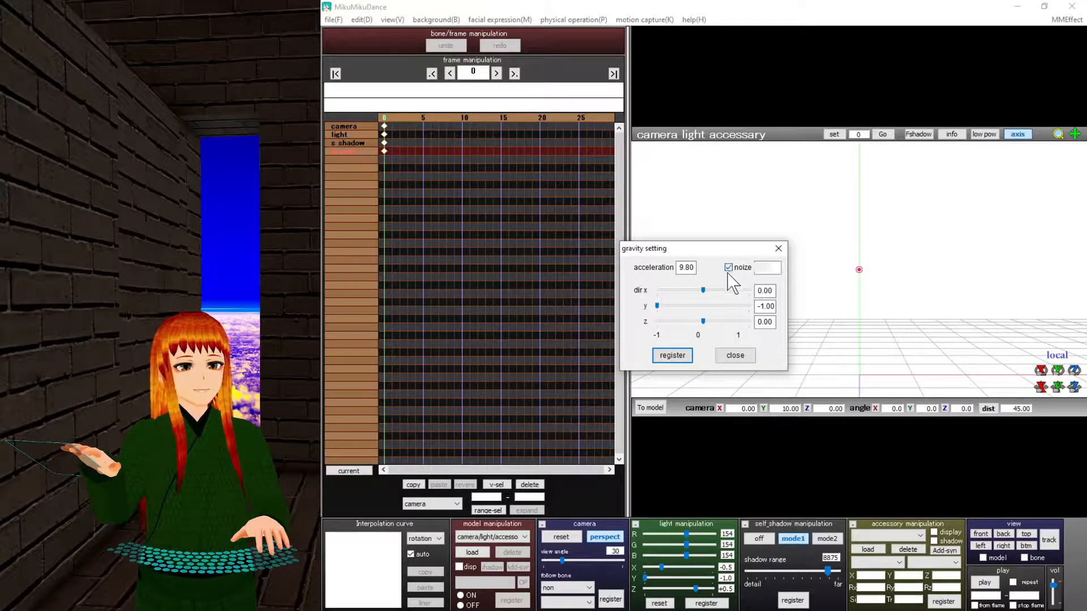
left_click(729, 270)
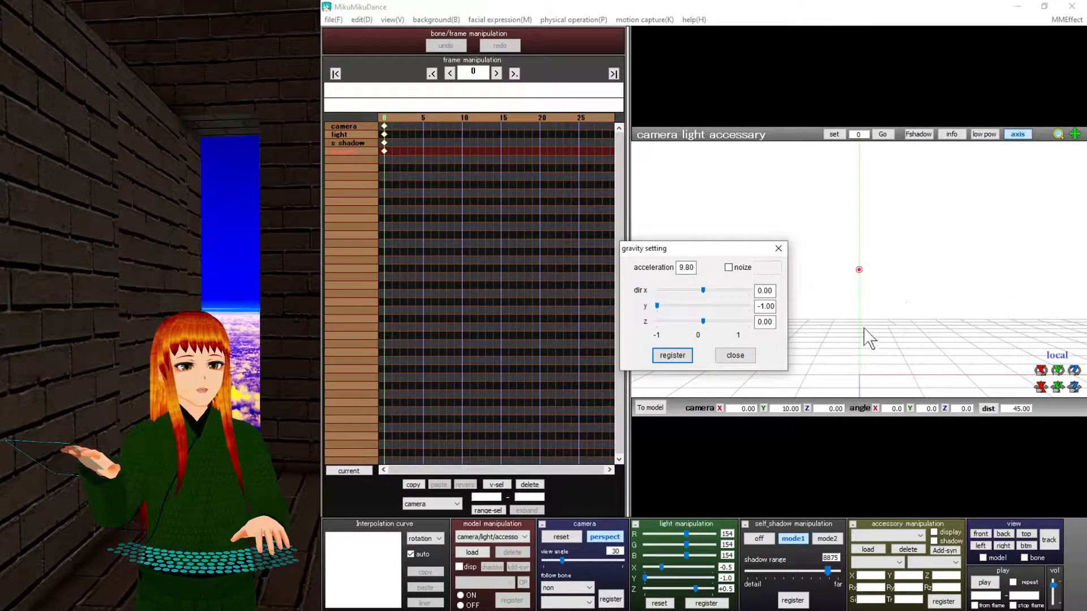
right_click_drag(864, 317, 880, 335)
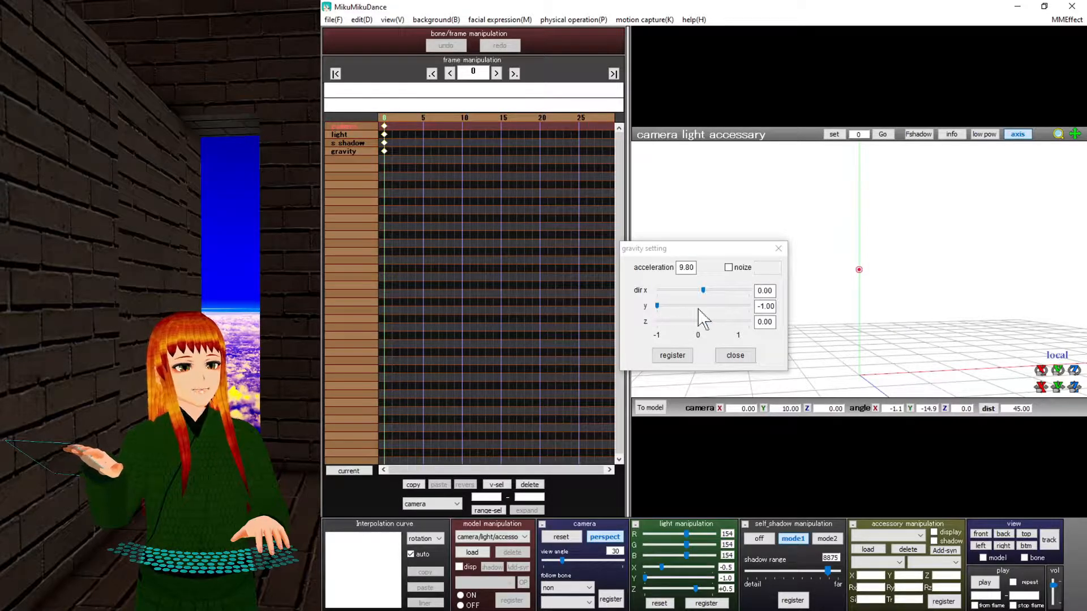
Register a changed gravity y direction, then a -1.00 gravity y keyframe at frame 25.
left_click_drag(657, 306, 704, 306)
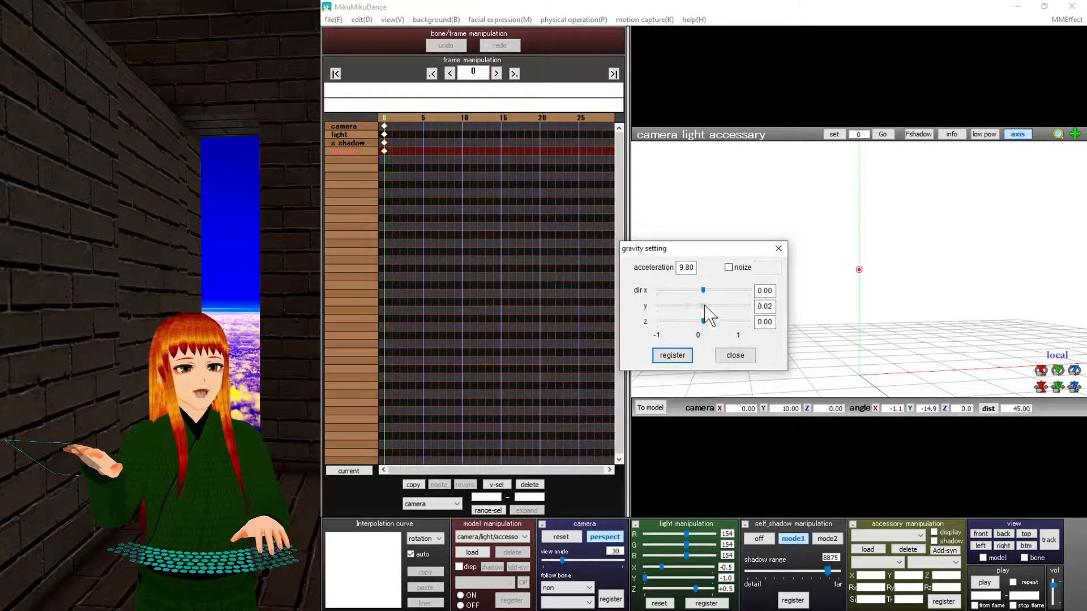
left_click(677, 357)
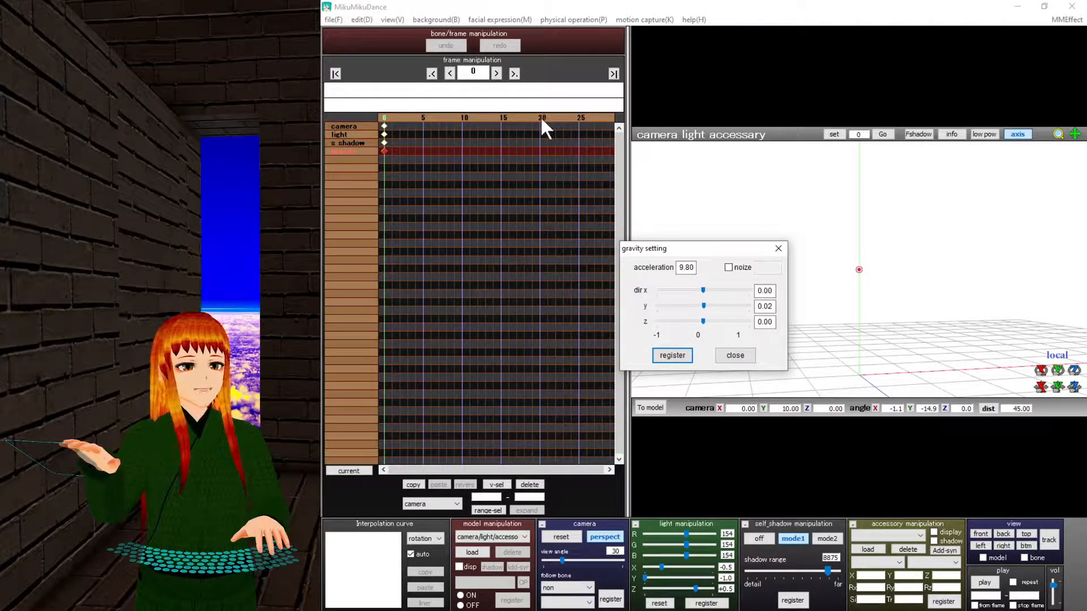
left_click(578, 119)
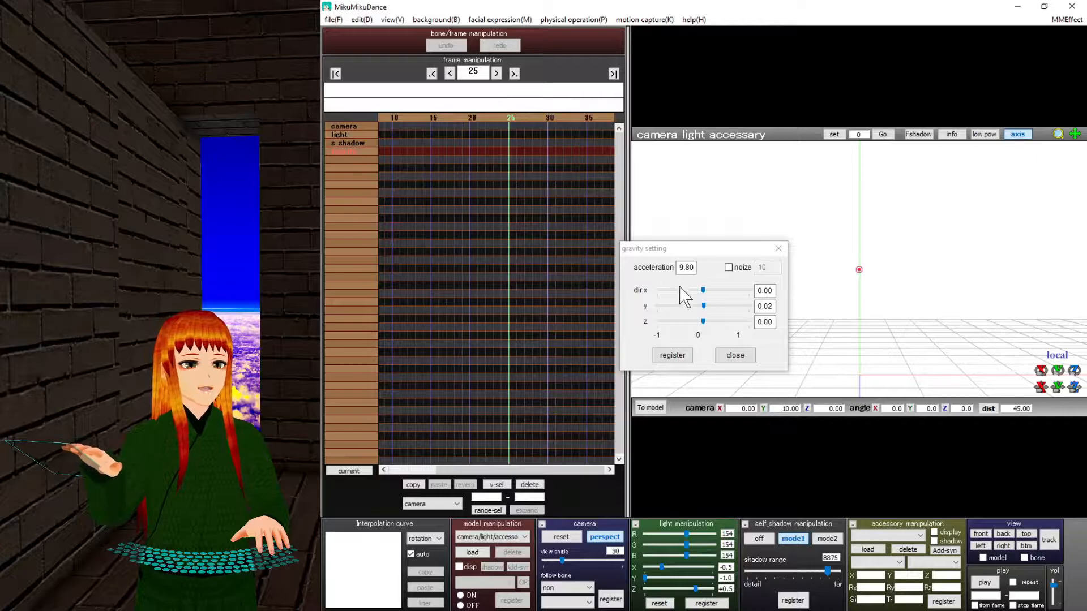
left_click_drag(703, 306, 610, 308)
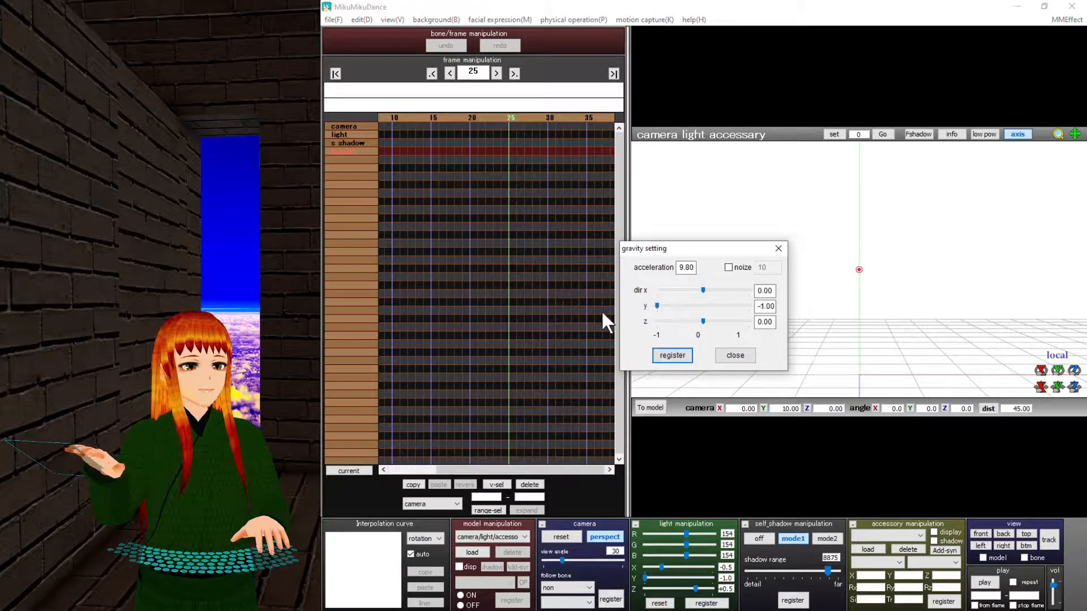
left_click(673, 355)
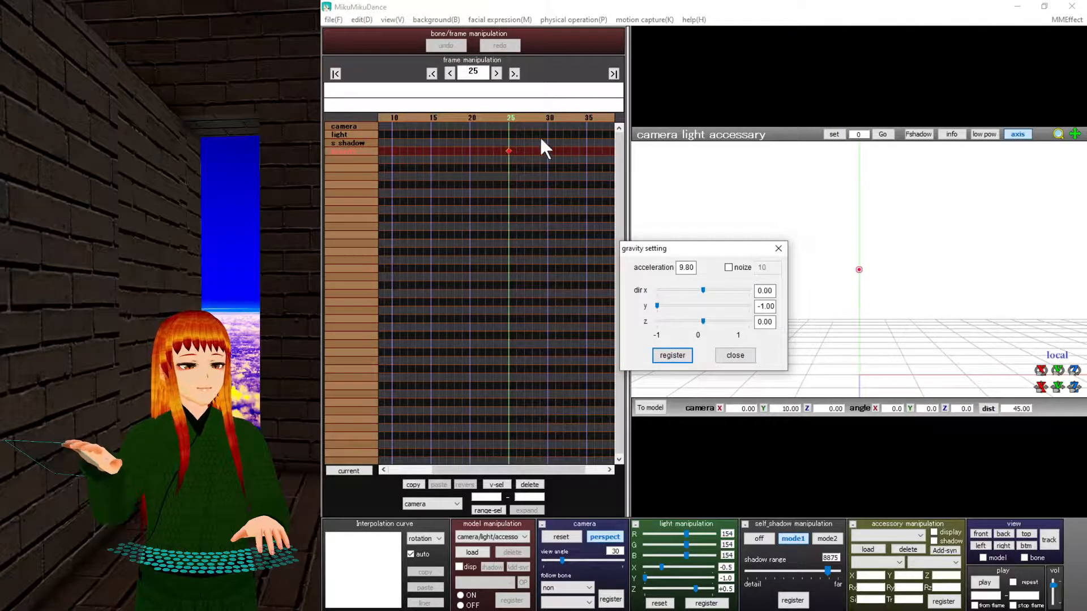
Widen the timeline, preview the interpolated gravity at frame 18, and close gravity settings.
left_click(628, 153)
left_click_drag(630, 156, 806, 160)
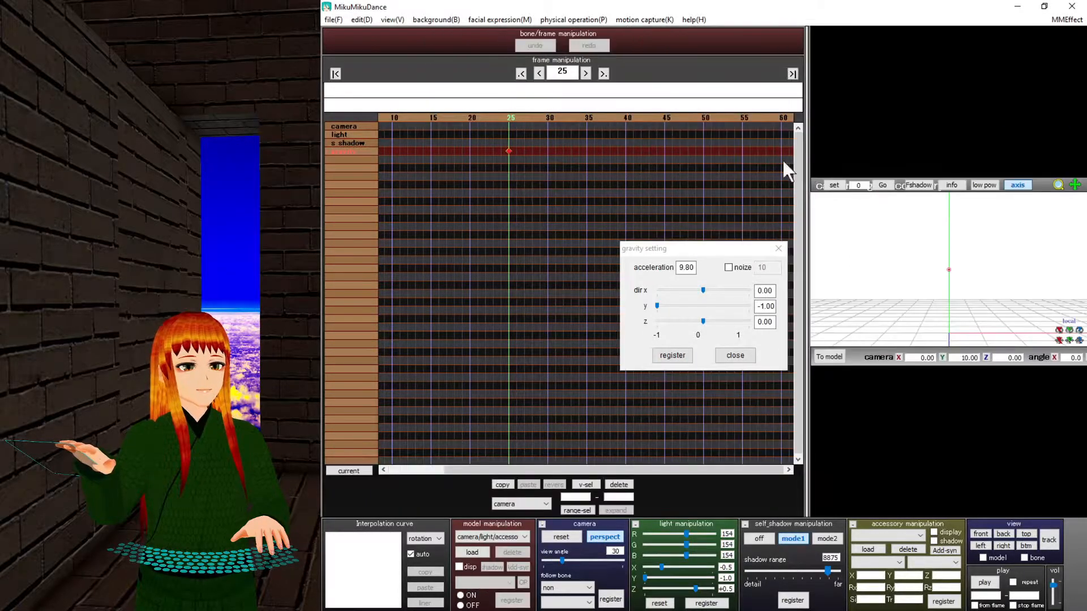
left_click(457, 119)
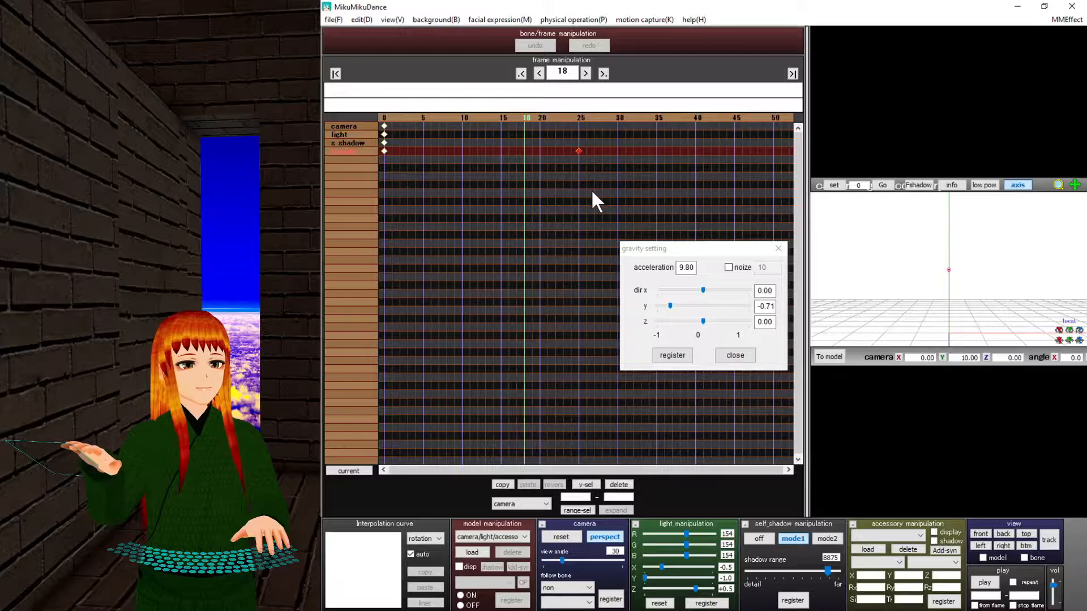
left_click(779, 248)
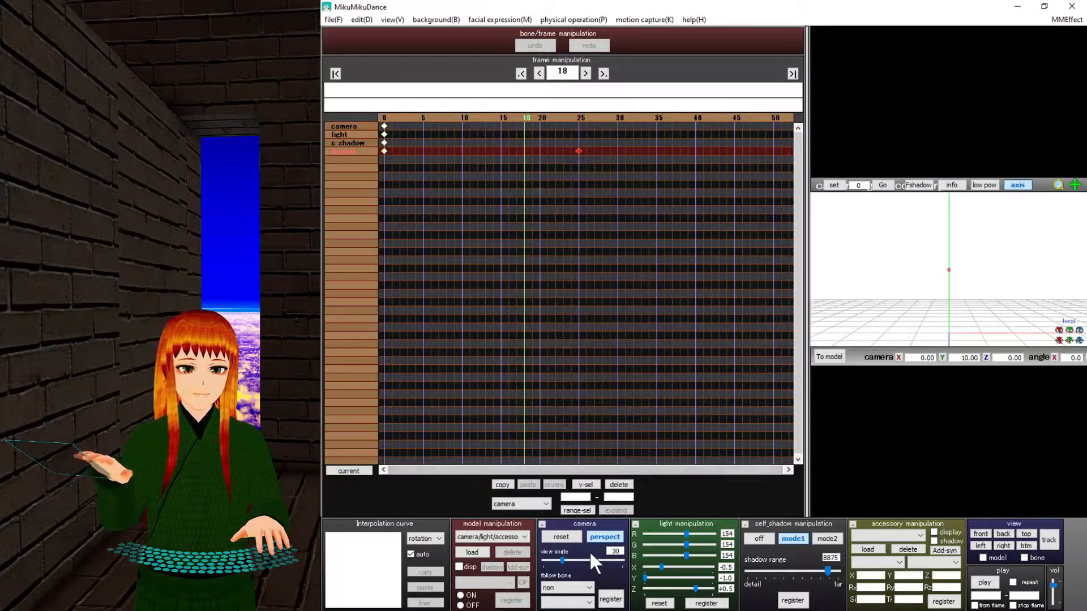
Select the gravity keys, show all interpolation curves, and delete the frame-25 keyframe.
left_click_drag(625, 186, 375, 150)
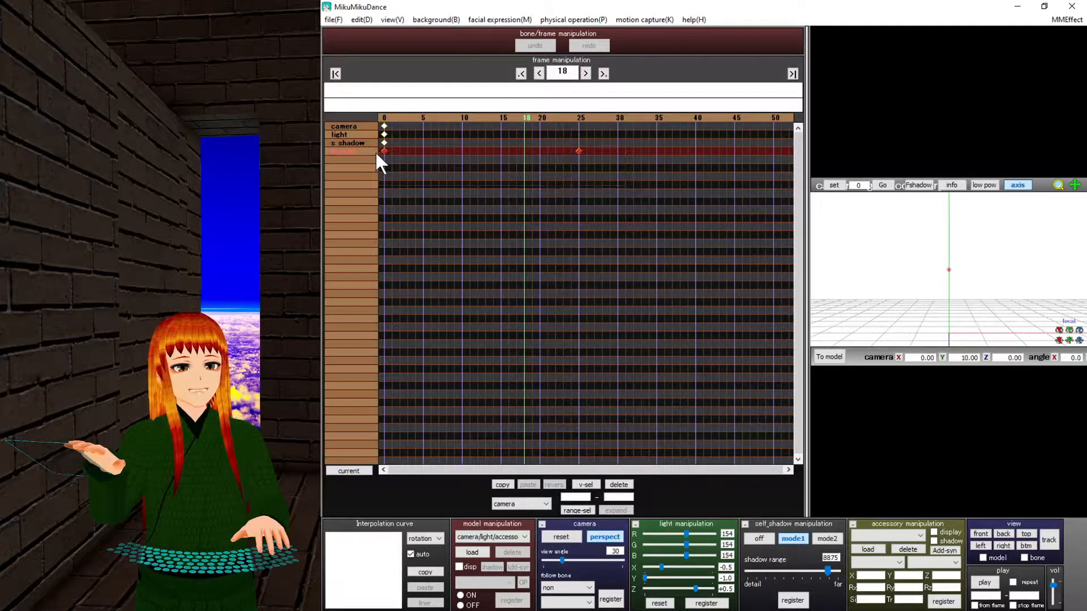
left_click(433, 538)
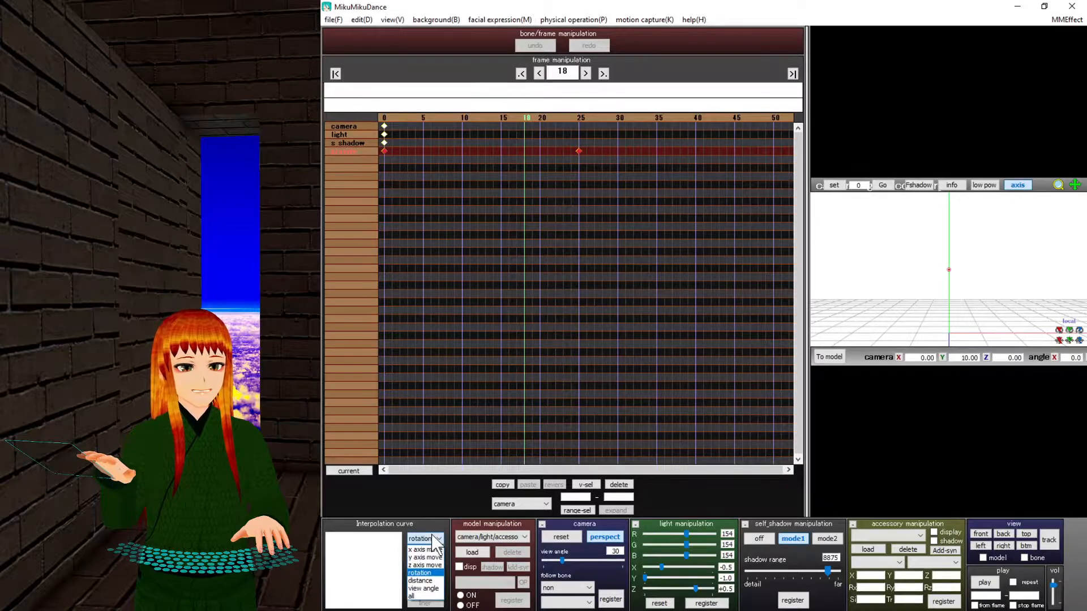
left_click(418, 596)
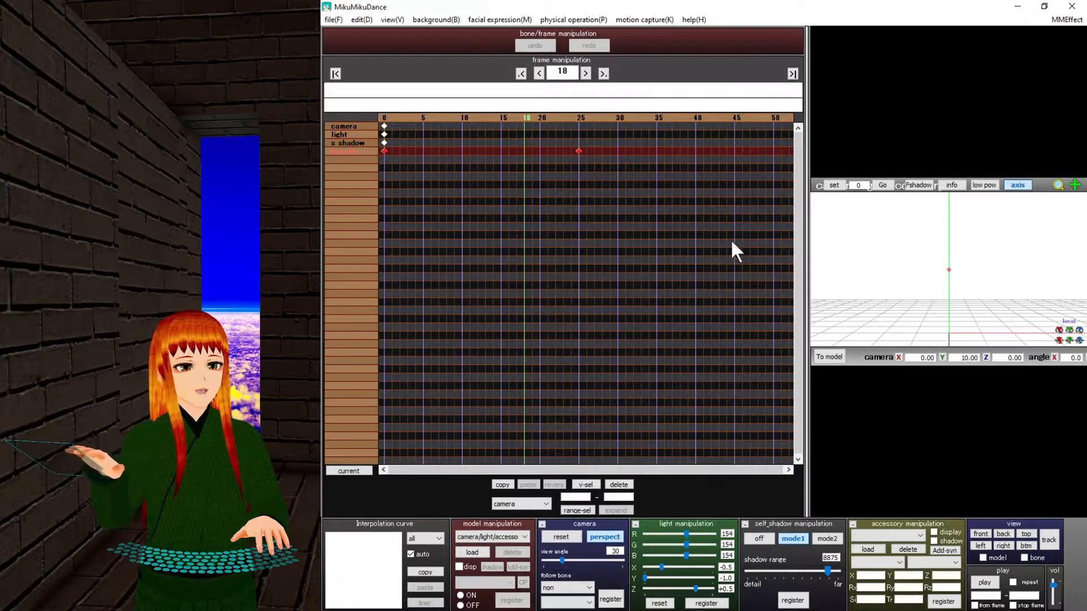
left_click(618, 485)
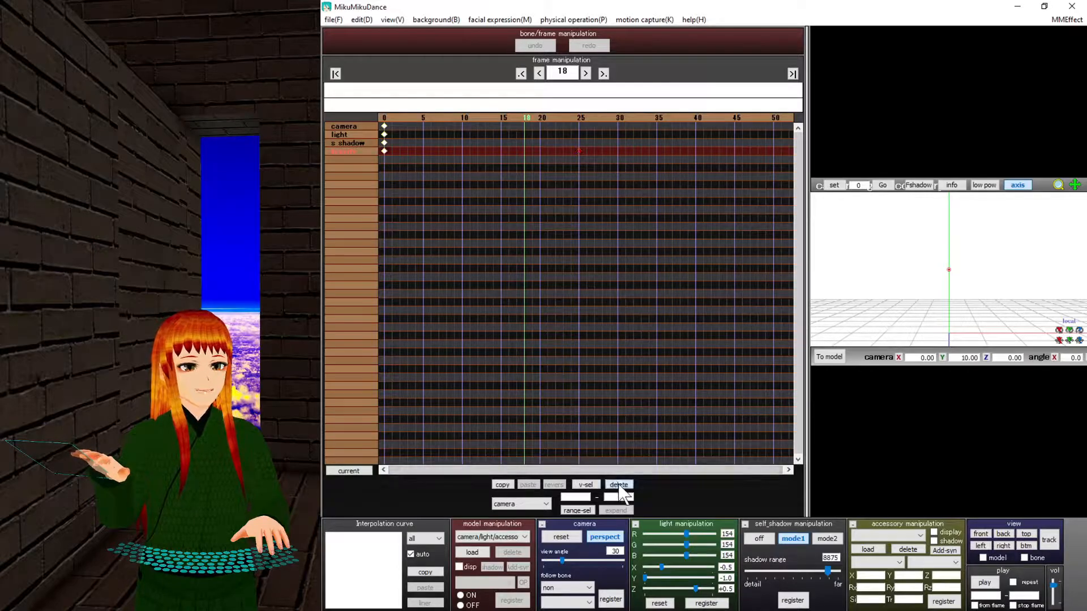
left_click_drag(808, 269, 614, 273)
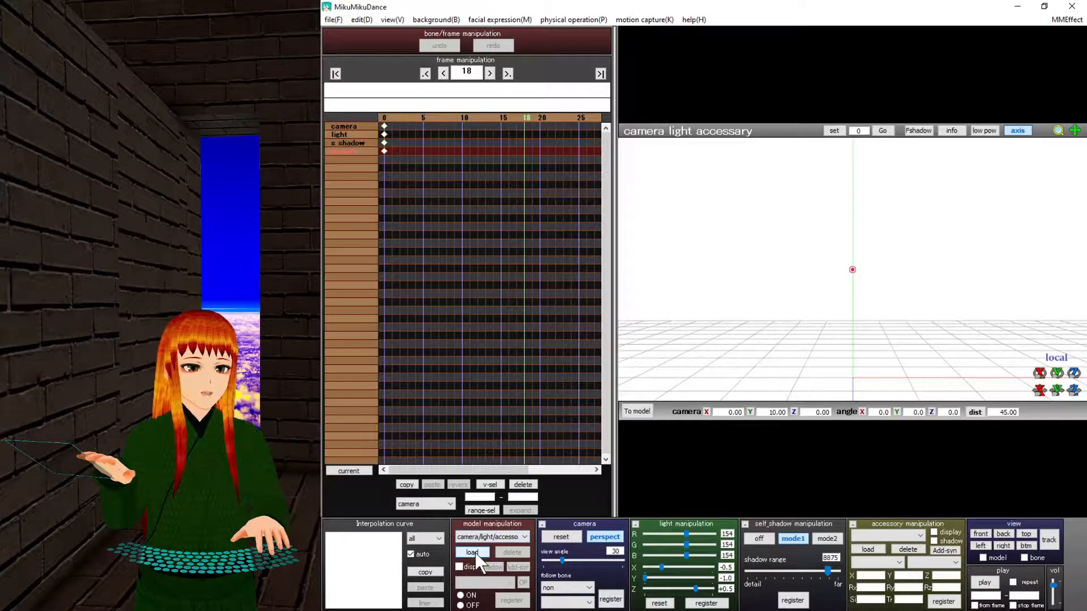
Glance at the model list and the load-model dialog without loading, then open the File menu.
left_click(486, 537)
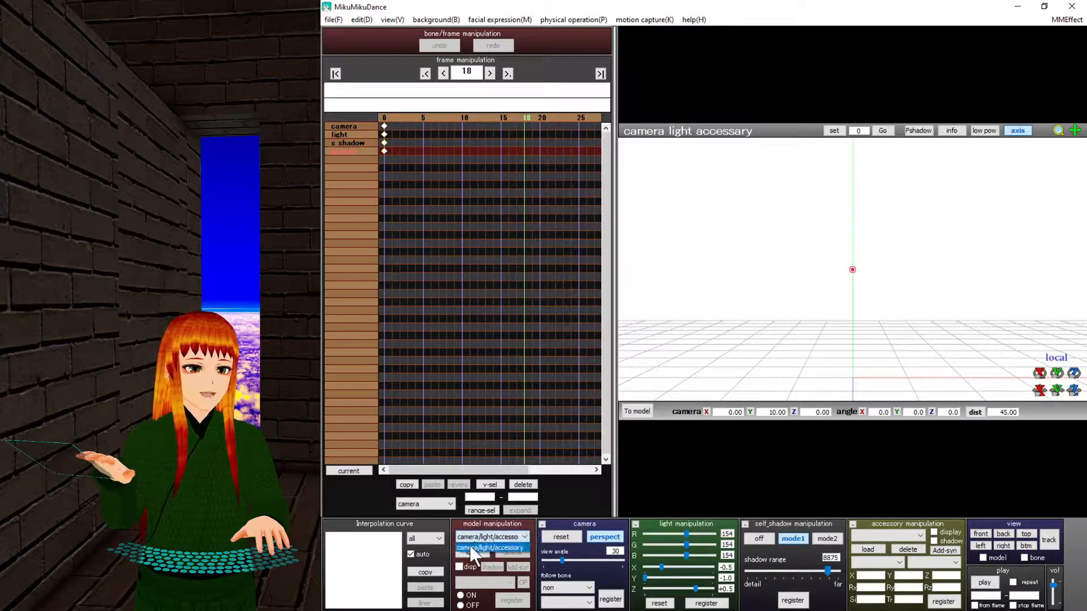
left_click(456, 236)
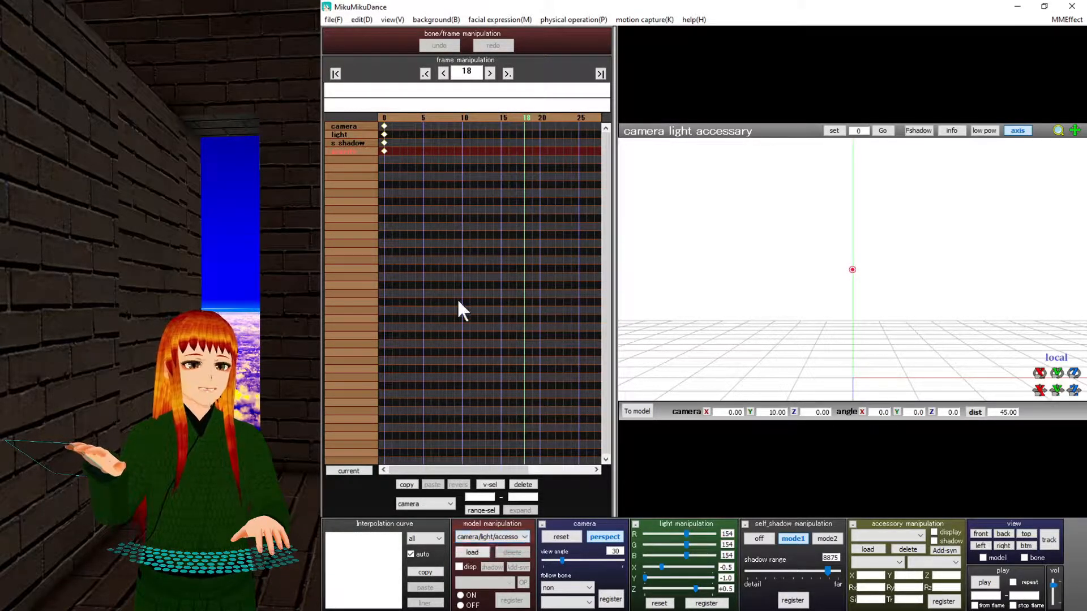
left_click(477, 549)
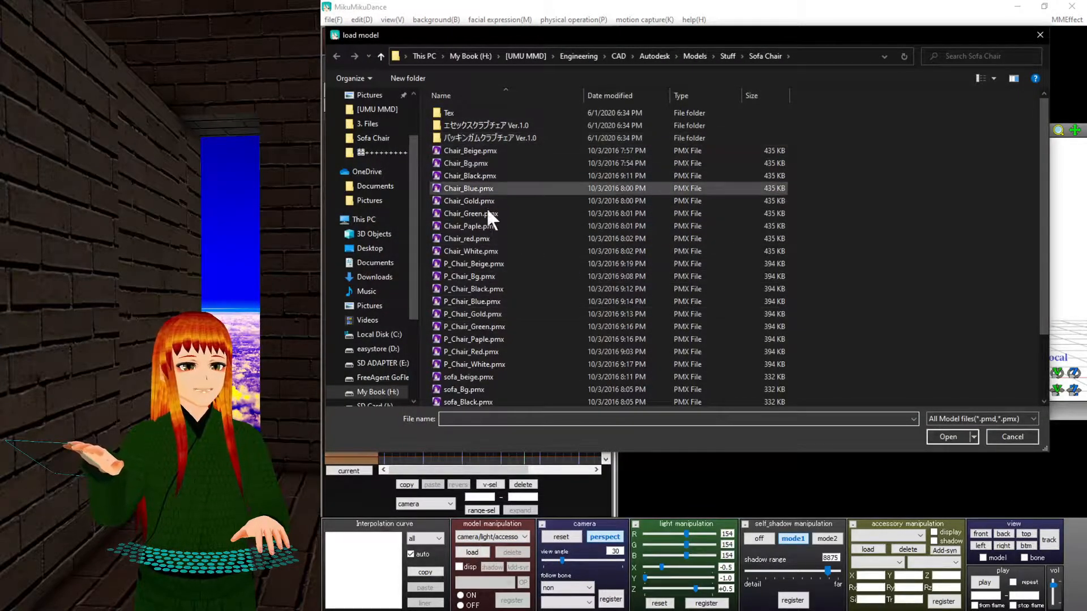
left_click(1003, 437)
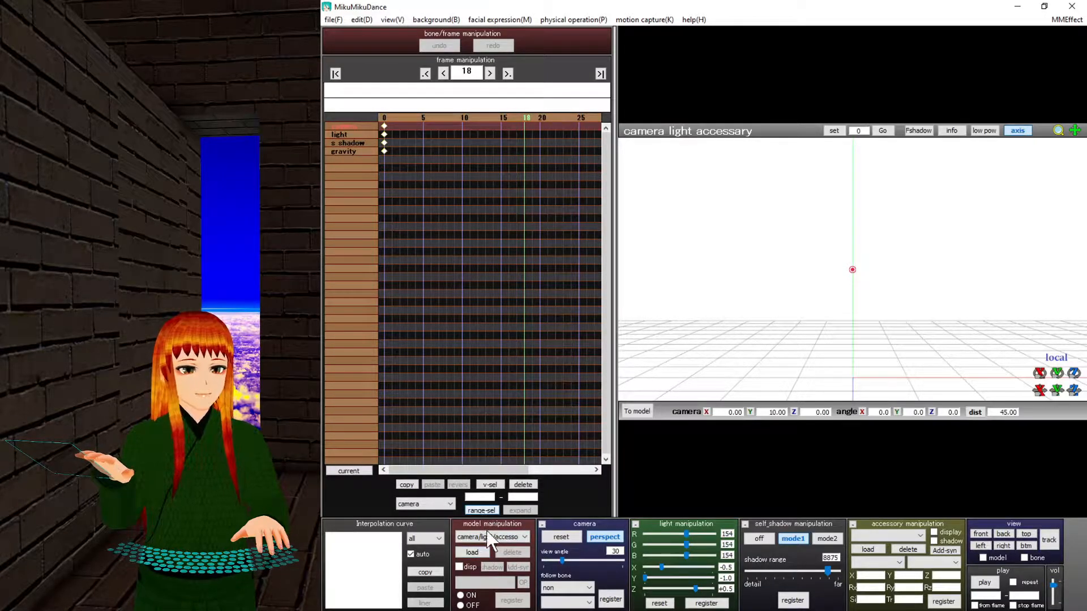
left_click(334, 20)
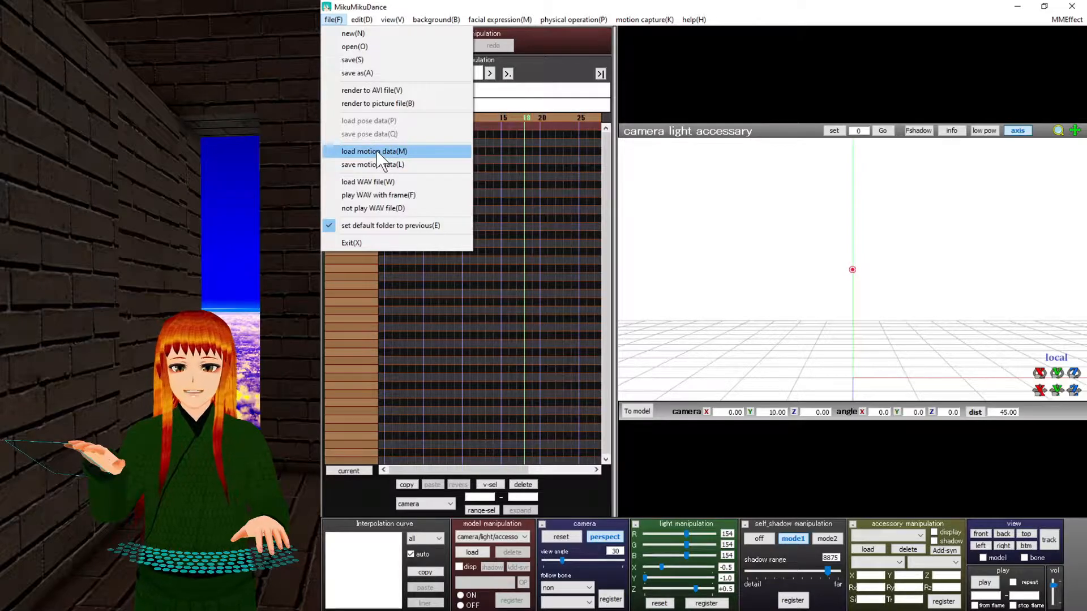
Dismiss the File menu and switch the stage to orthographic and back to perspective.
left_click(588, 350)
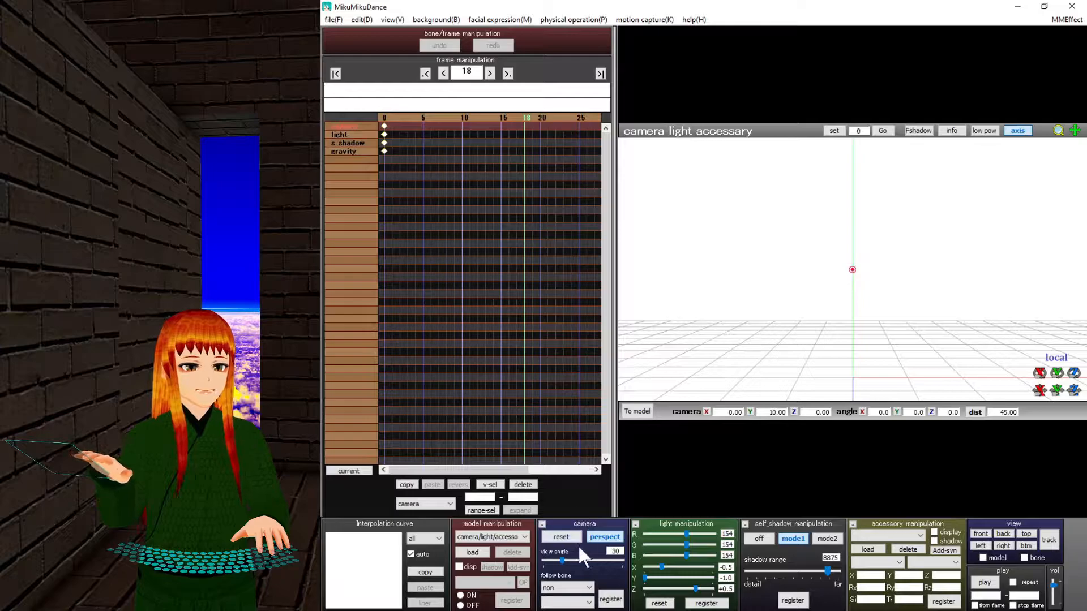
left_click(602, 537)
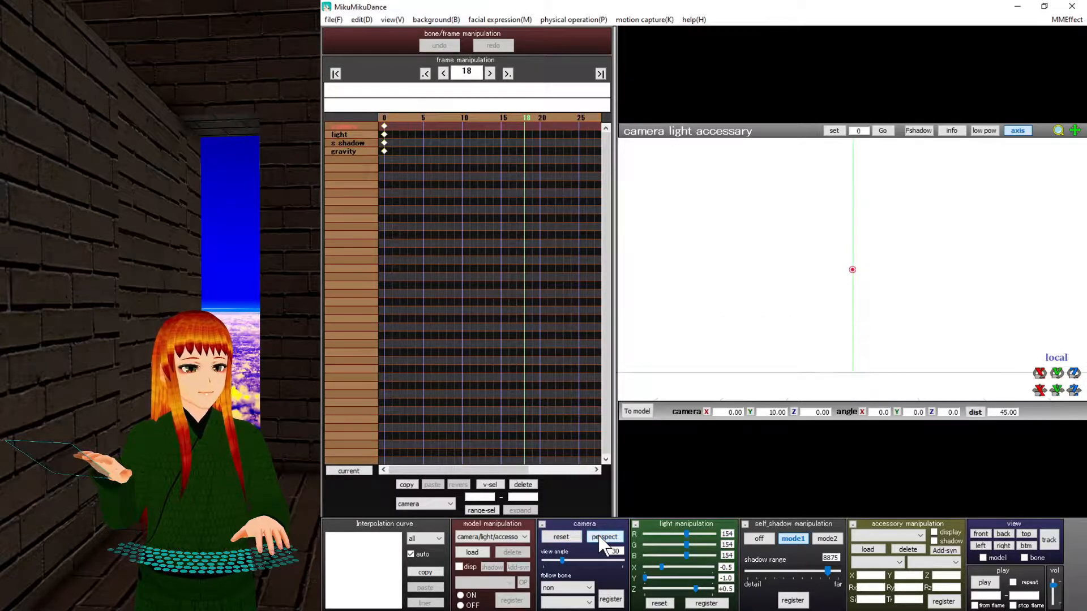
left_click(602, 538)
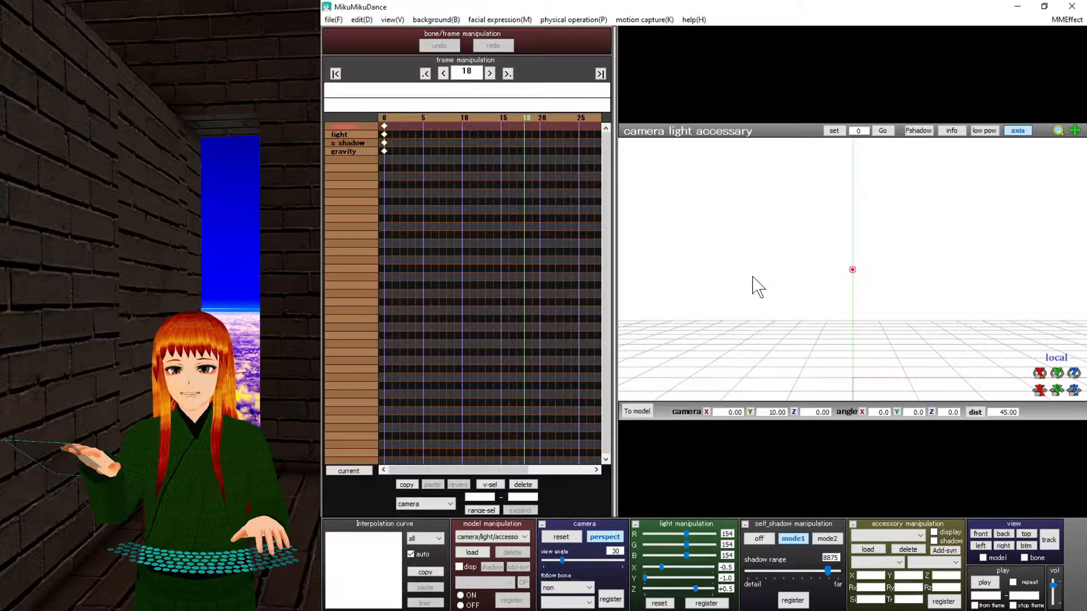
left_click(588, 602)
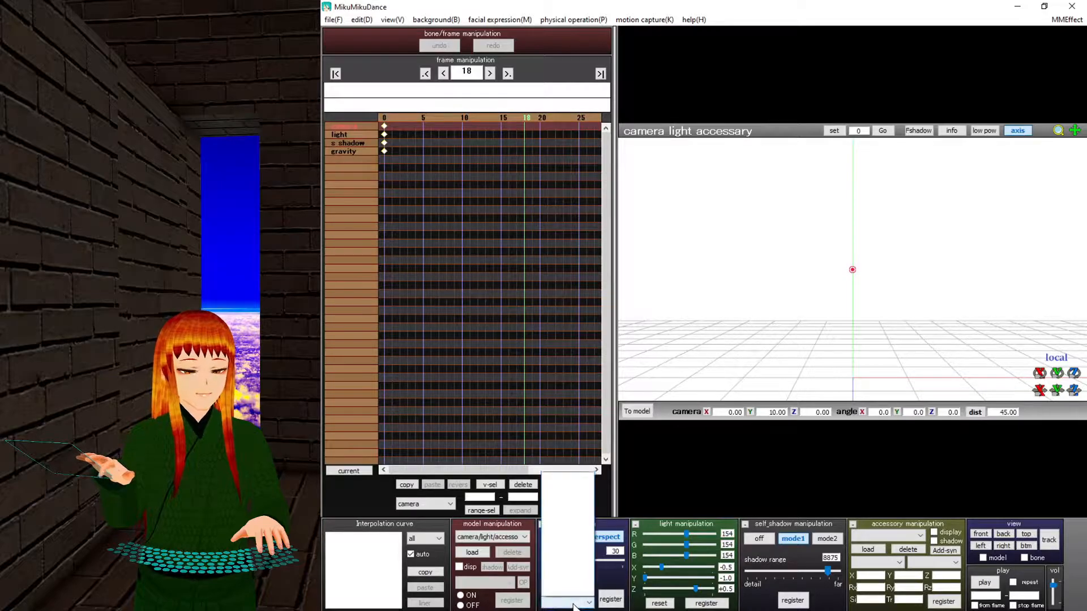
left_click(627, 511)
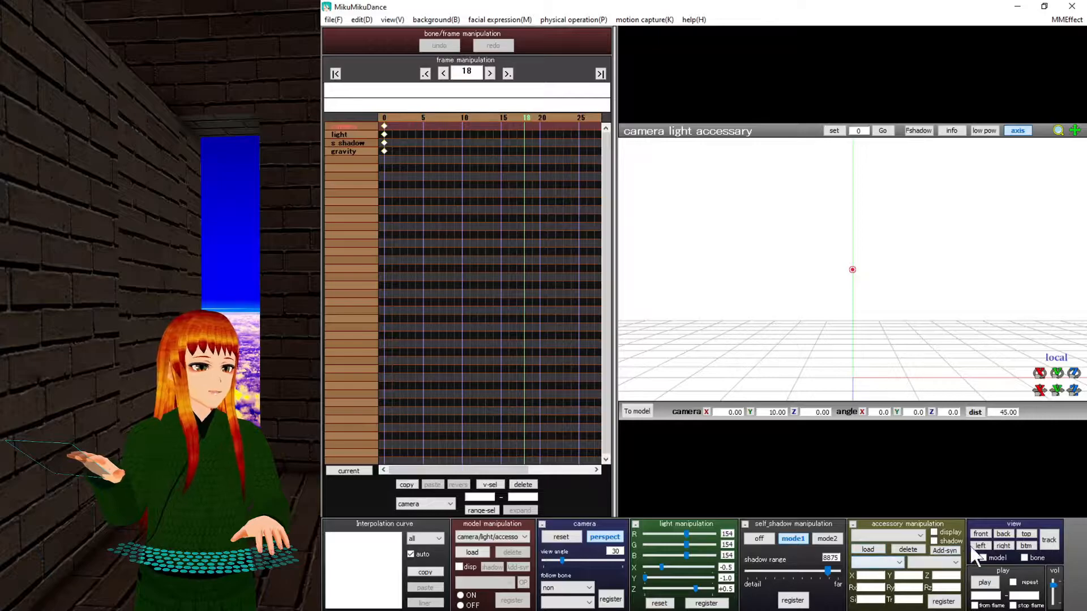
left_click(1025, 535)
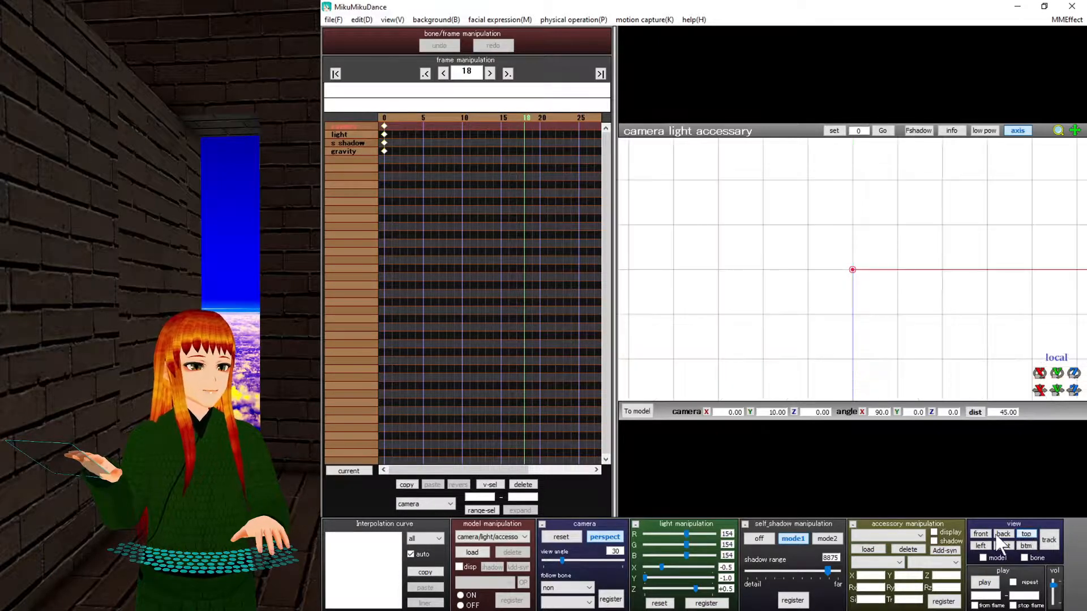
left_click(1002, 545)
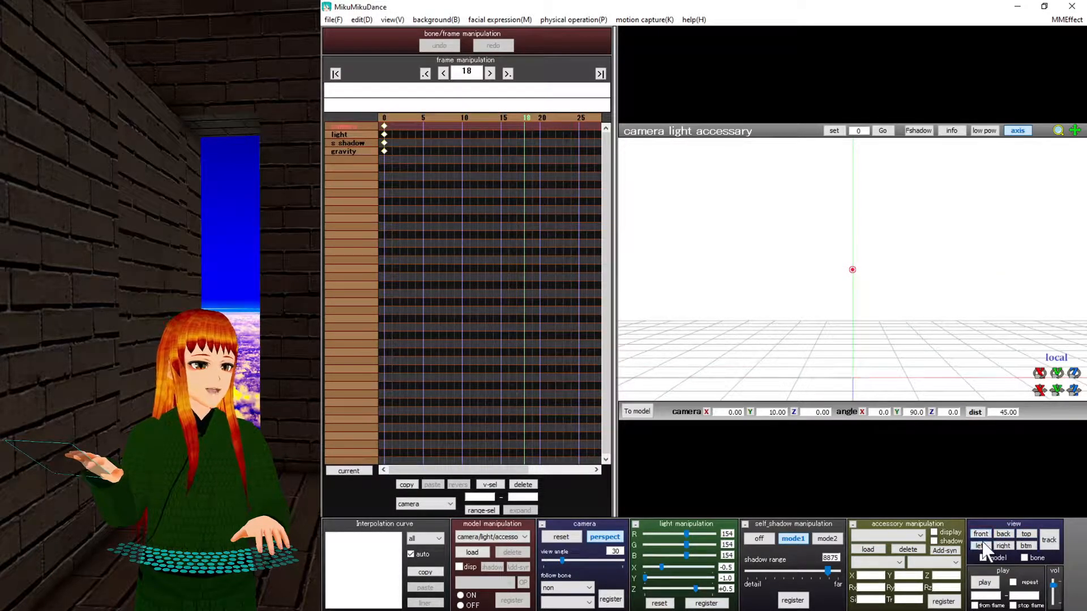
left_click(1018, 544)
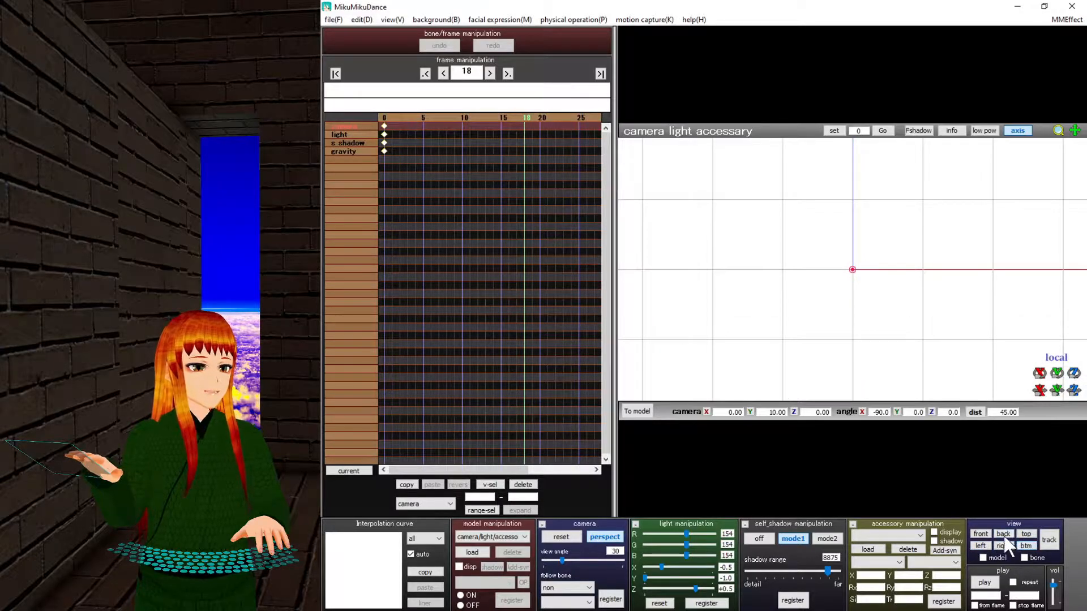
left_click(1024, 534)
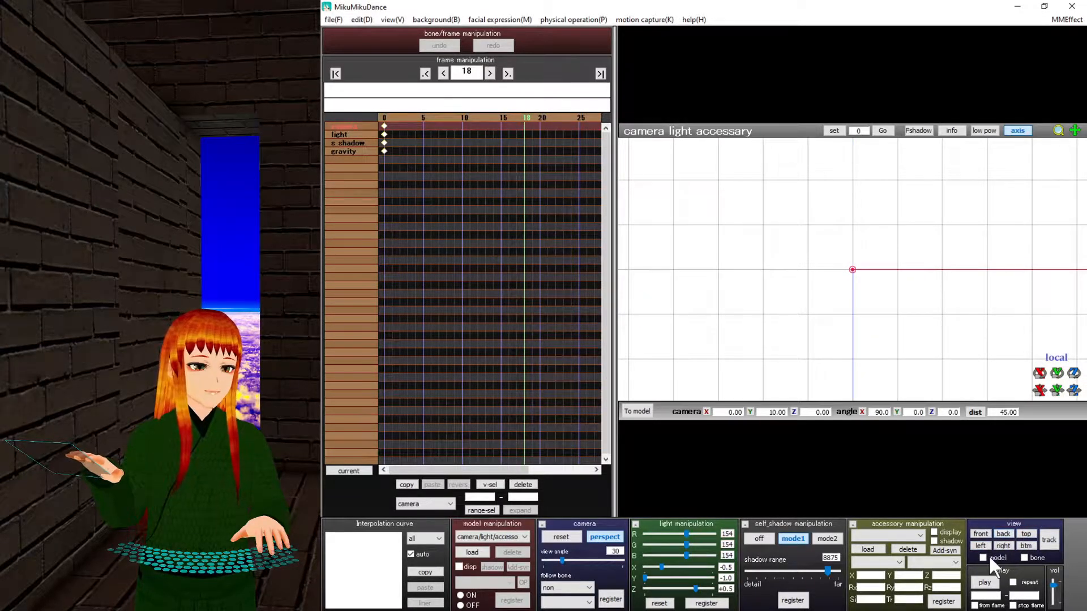
left_click(980, 535)
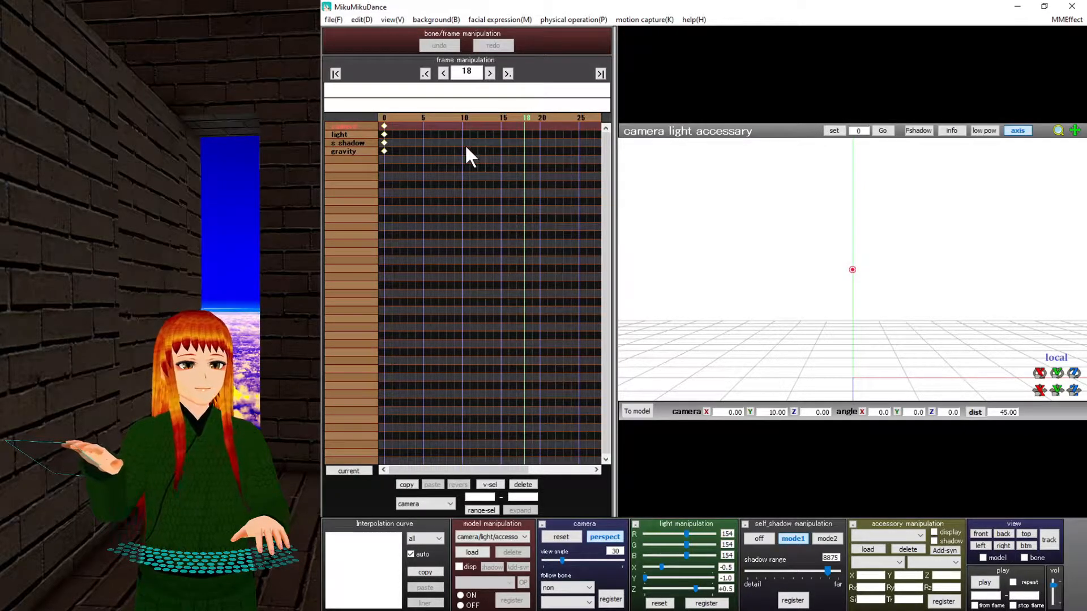
Widen the timeline and move between frames 10, 30, 0 and 10, ending on frame 30.
left_click(463, 117)
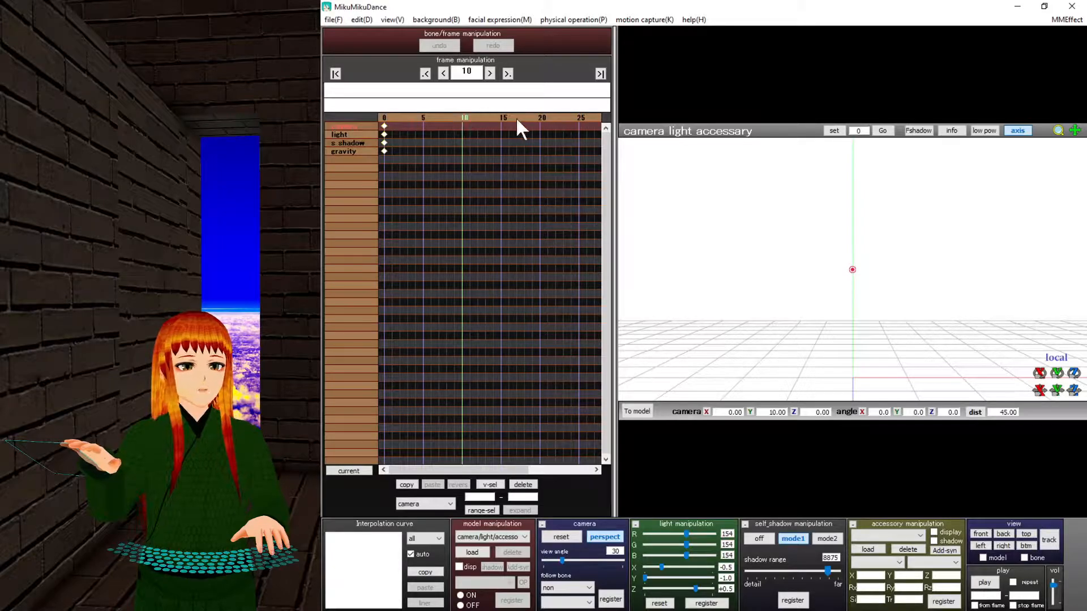
left_click_drag(616, 136, 682, 150)
left_click(614, 116)
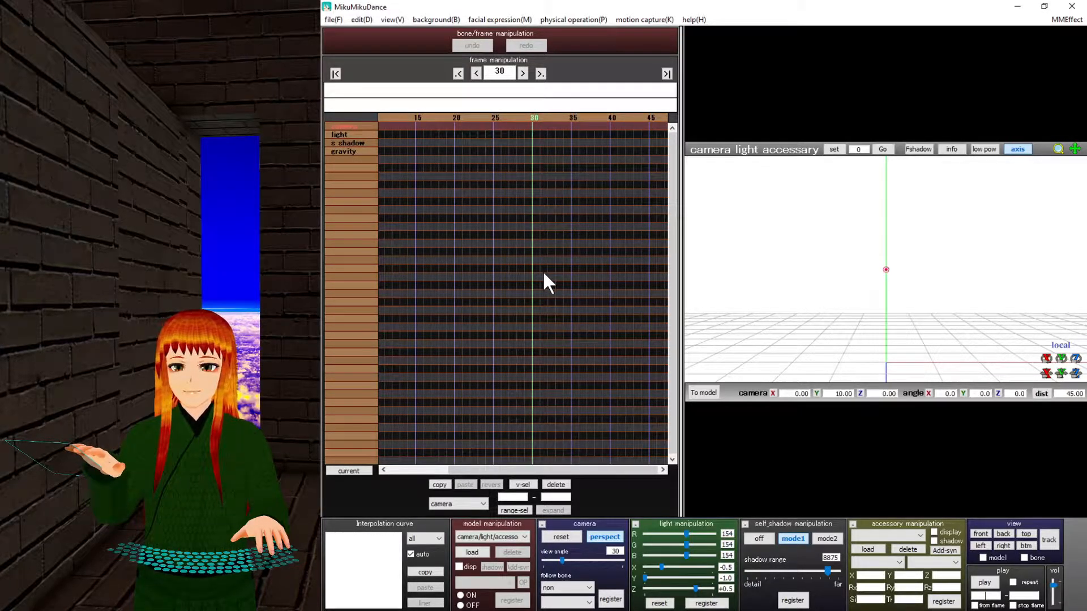
left_click(458, 74)
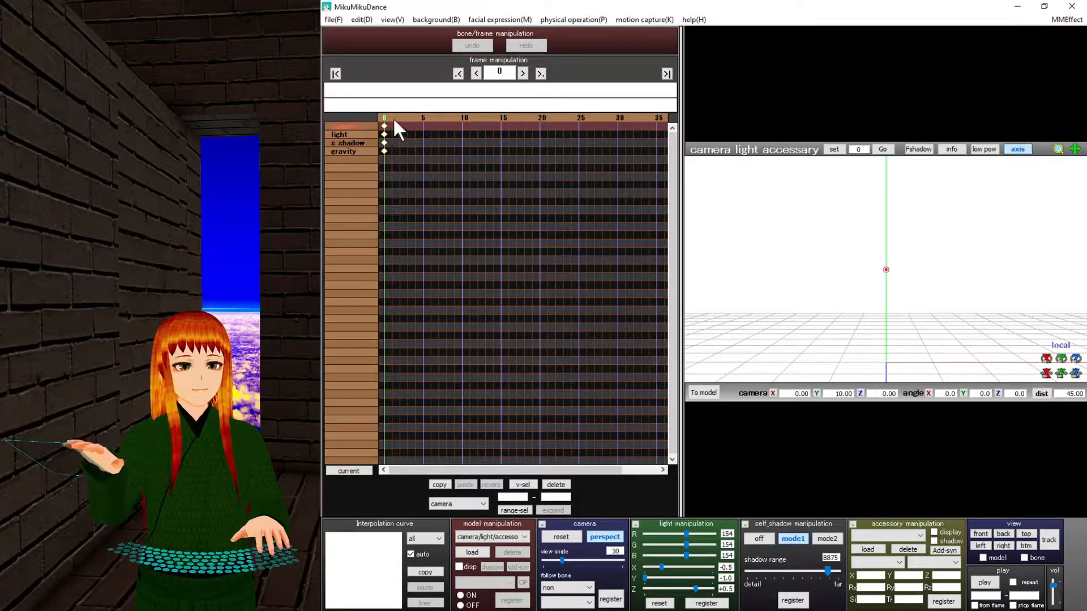
left_click_drag(395, 119, 461, 119)
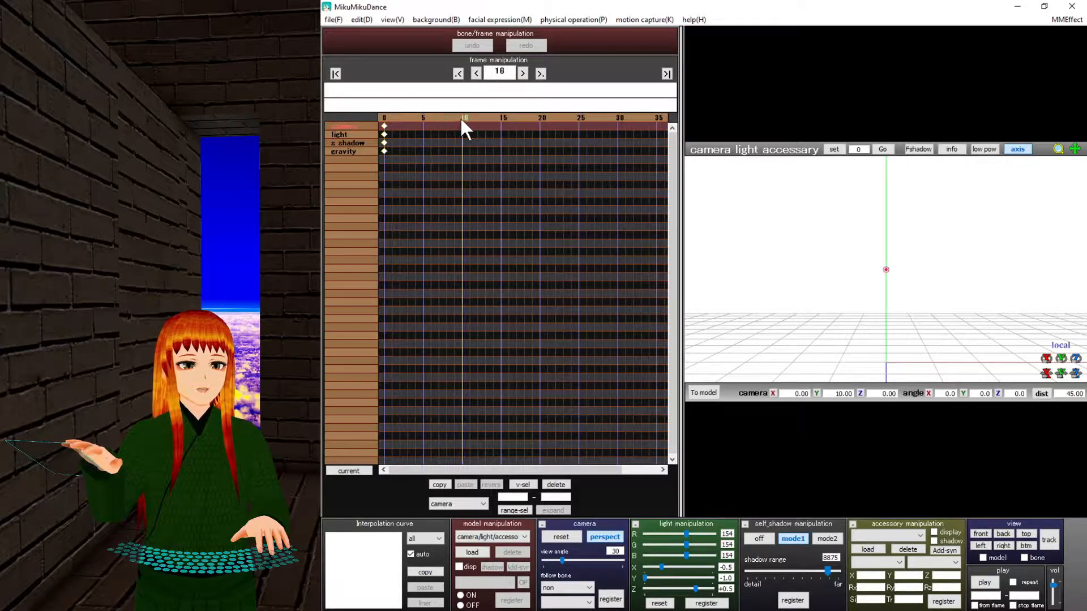
left_click(619, 118)
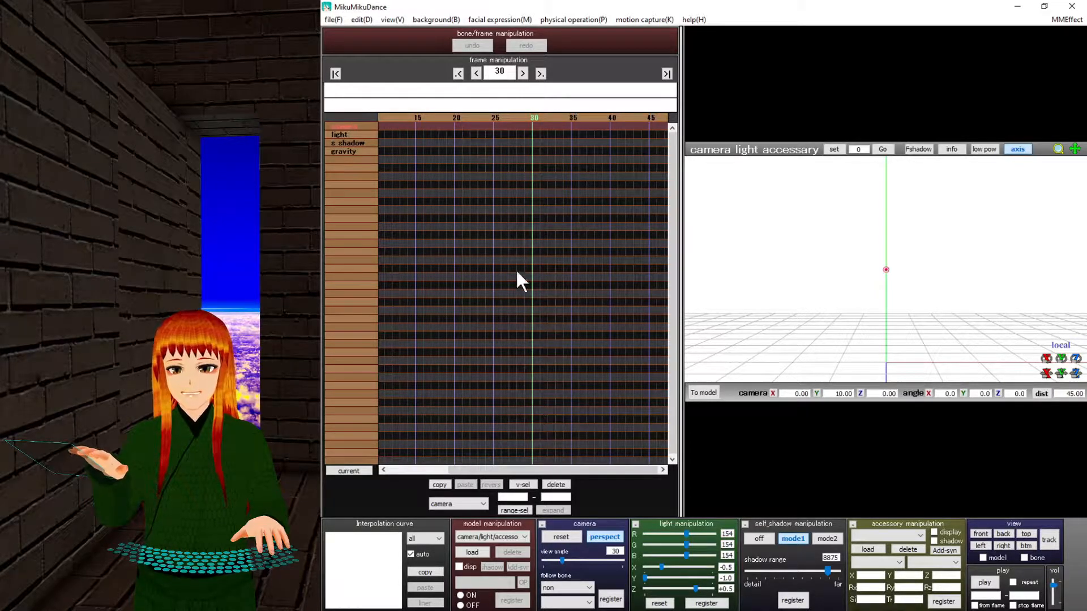
Scrub from frame 0 forward to frame 30, then return the playhead to frame 0.
left_click(335, 74)
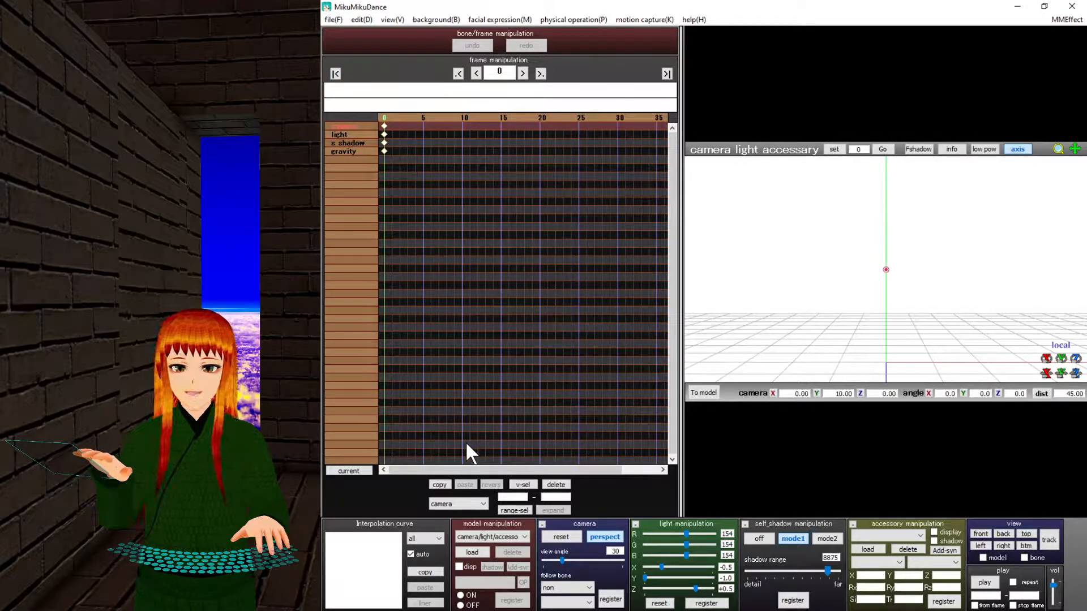
left_click_drag(391, 120, 422, 115)
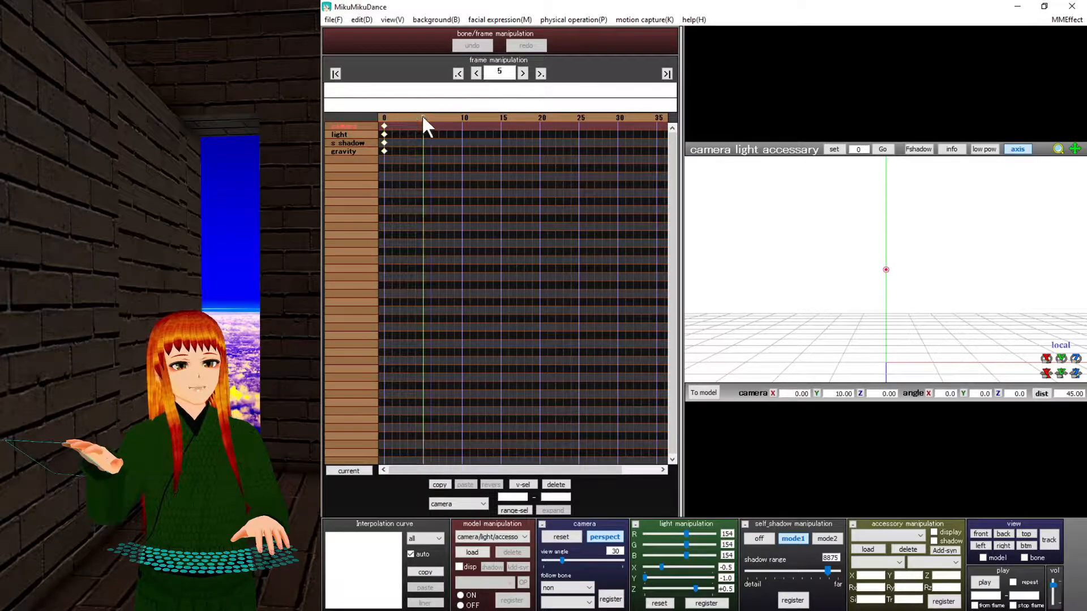
left_click(616, 112)
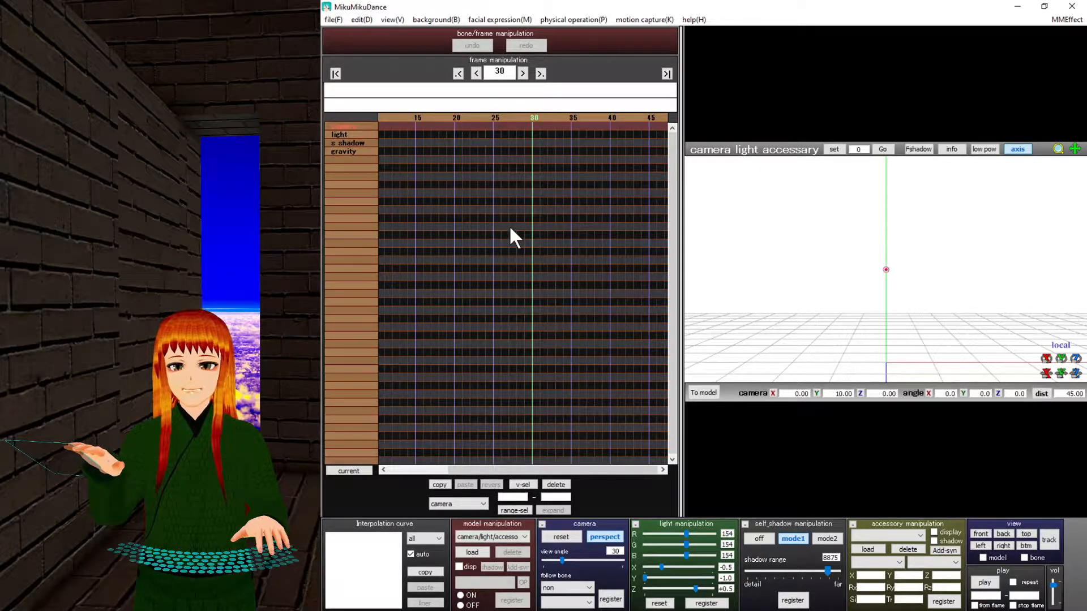
left_click(335, 73)
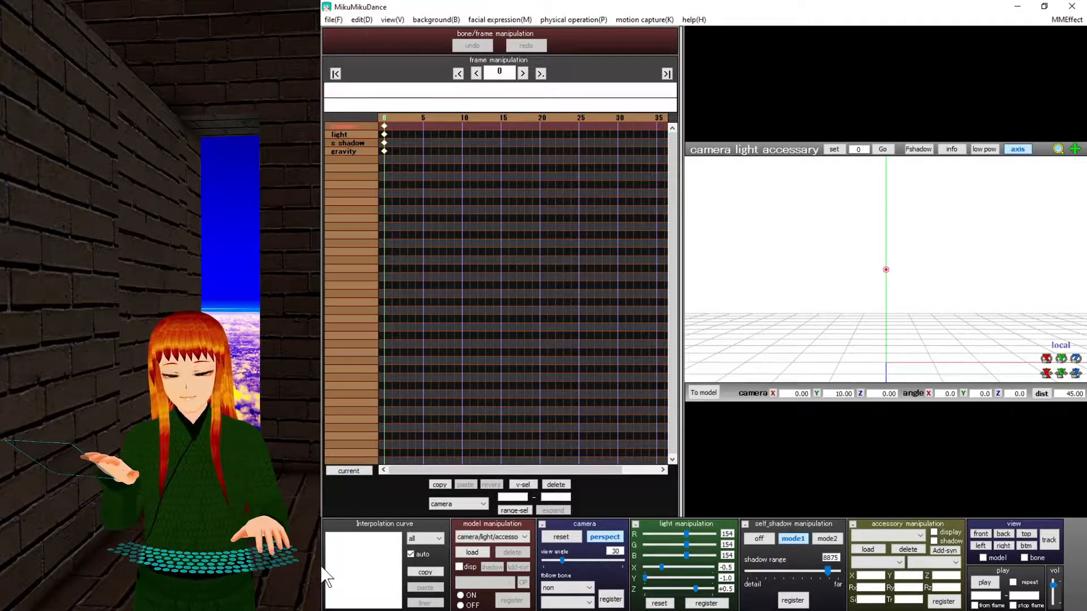
mouse_move(336, 607)
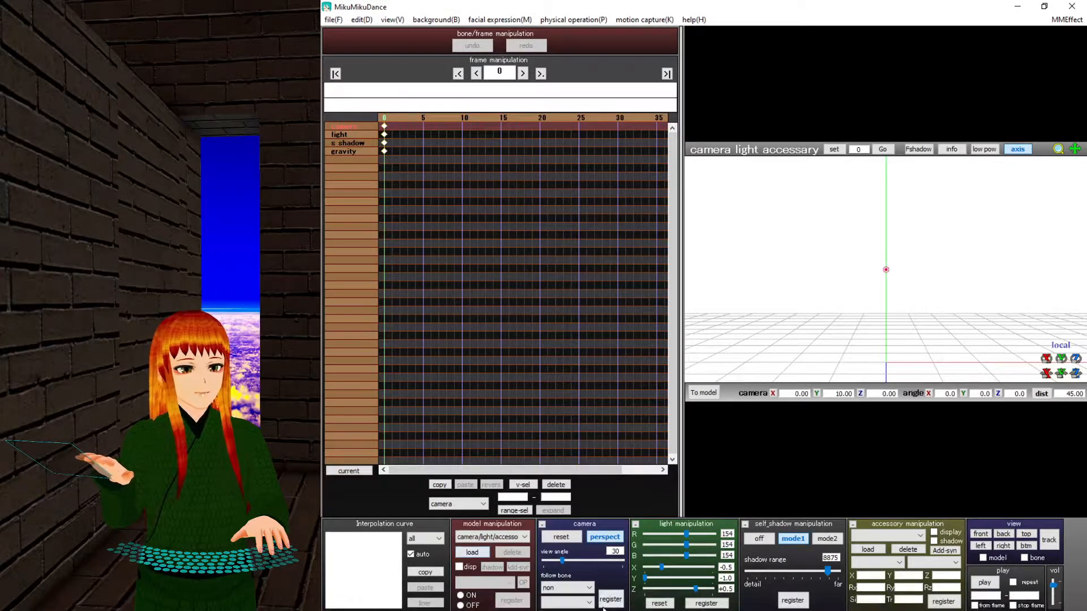
In Chrome, go to deviantart.com, correcting the misspelled address.
left_click(598, 600)
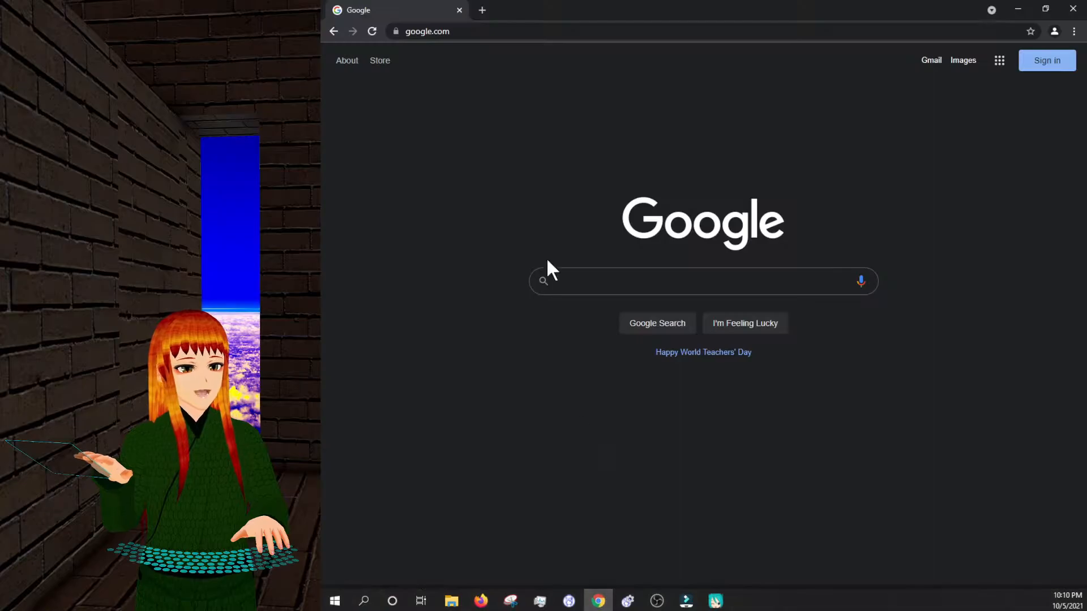
left_click(456, 31)
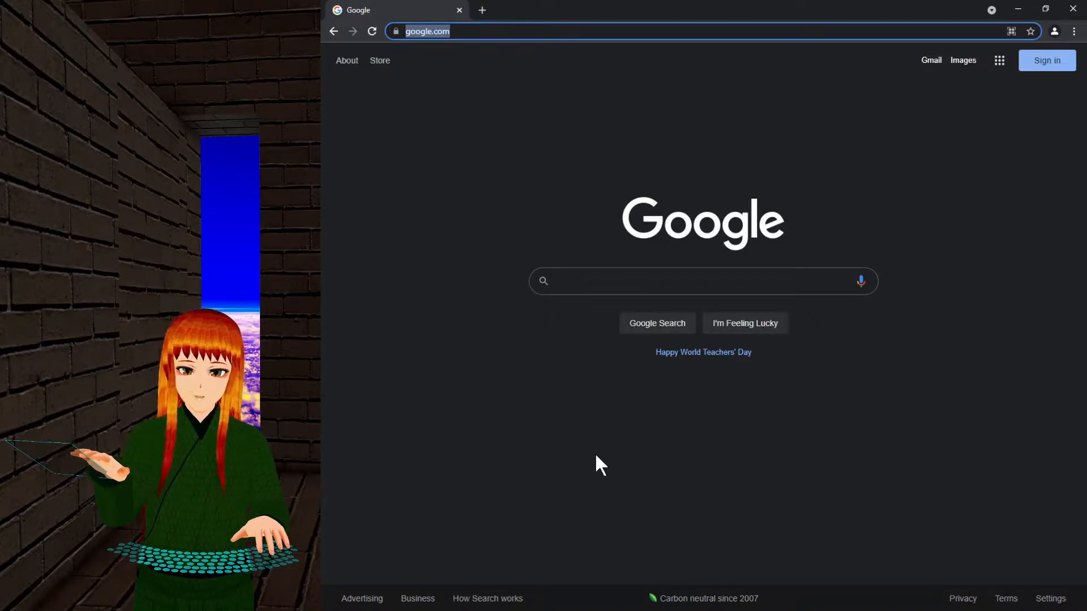
type("devifiant")
key("BackSpace")
key("BackSpace")
key("BackSpace")
key("BackSpace")
key("BackSpace")
type("an")
key("Return")
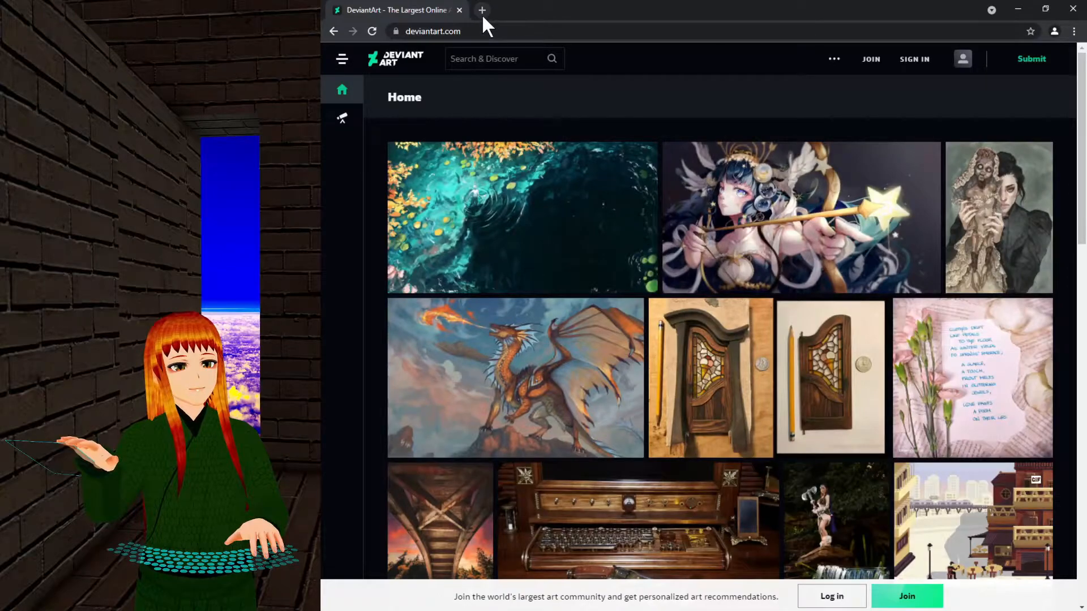
In a new tab, search Google for youtube and open the YouTube site.
left_click(482, 10)
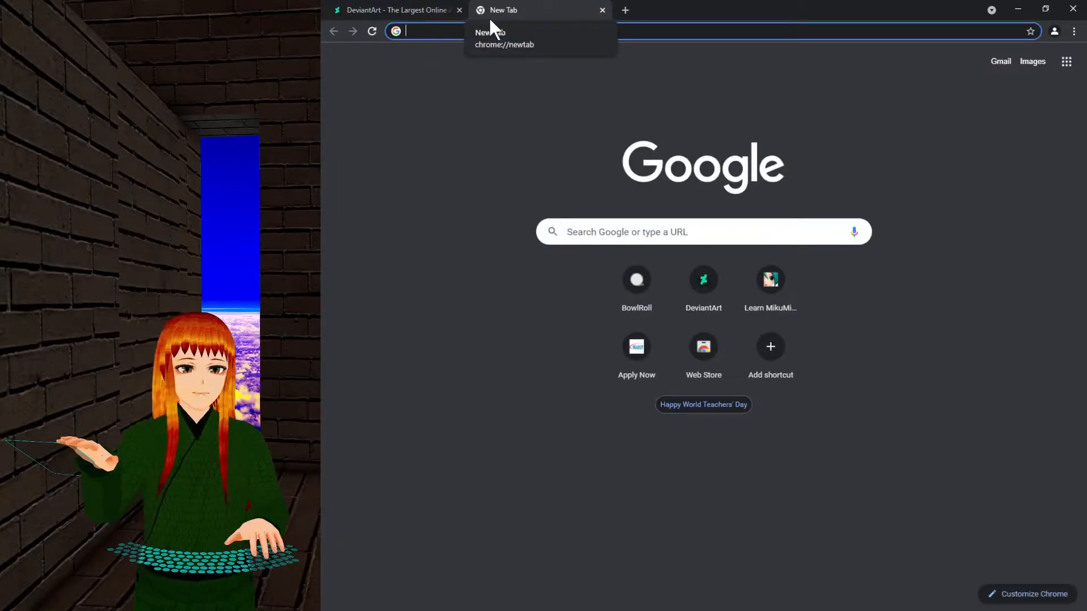
type("youtube")
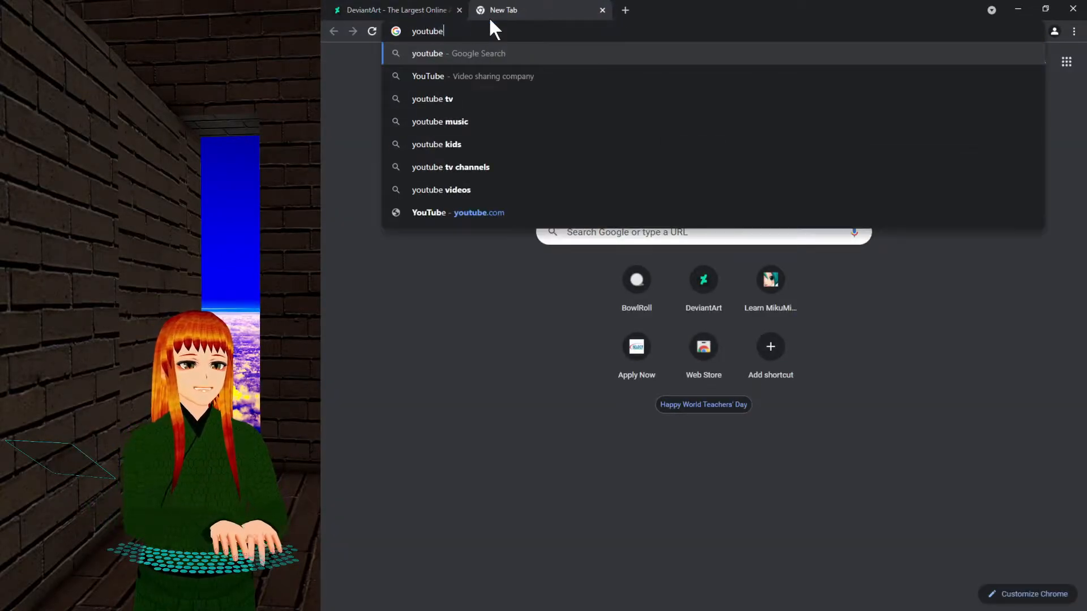
key("Return")
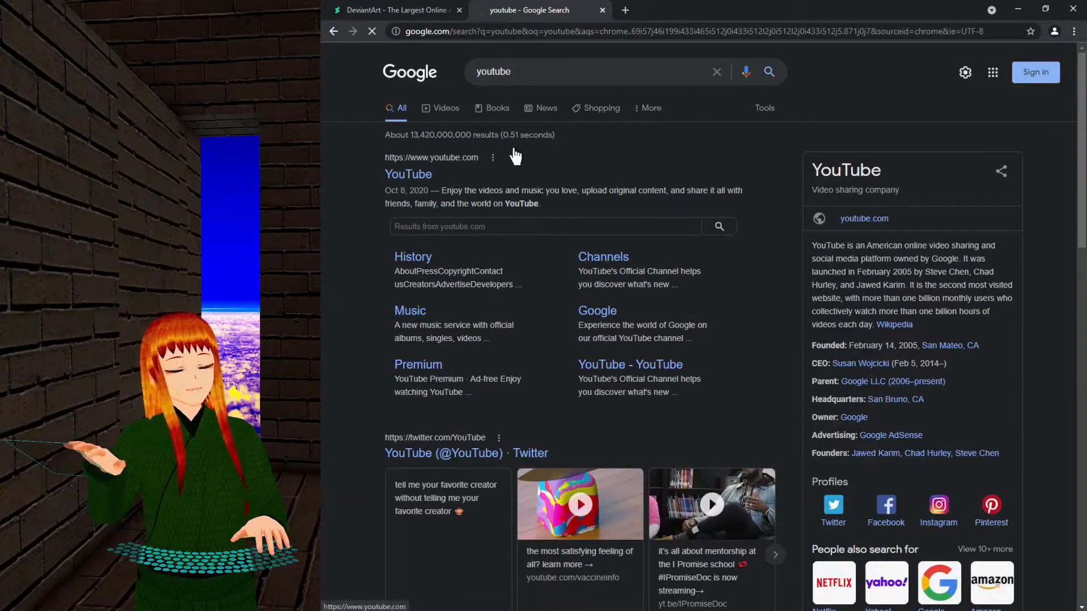
left_click(471, 162)
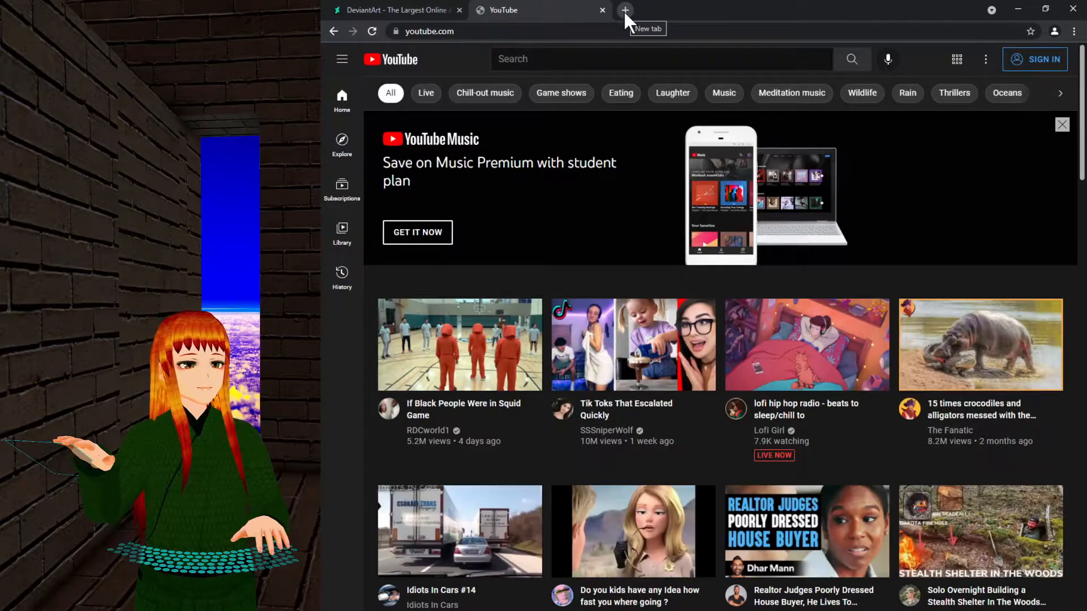
In another tab, reach nicovideo.jp through a Google search for niconico, then open a blank tab.
left_click(625, 10)
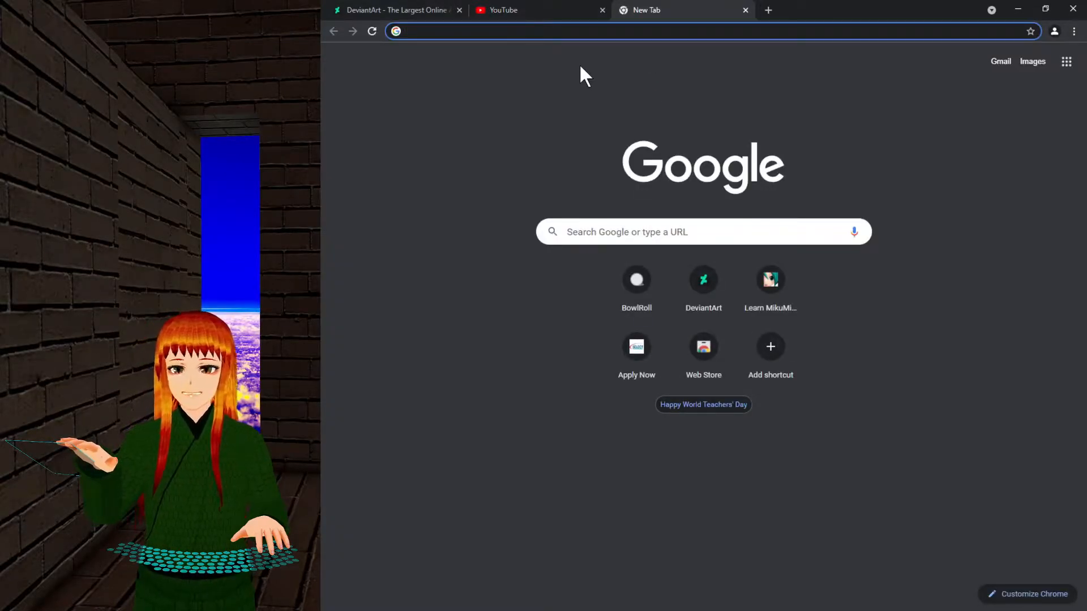
type("niconico")
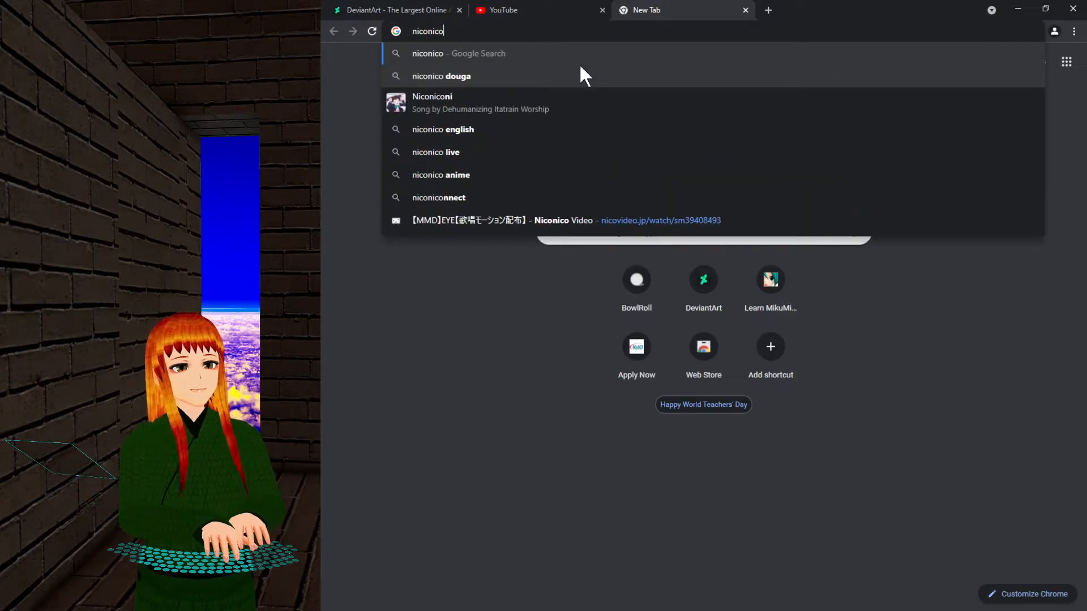
type(".net")
key("Return")
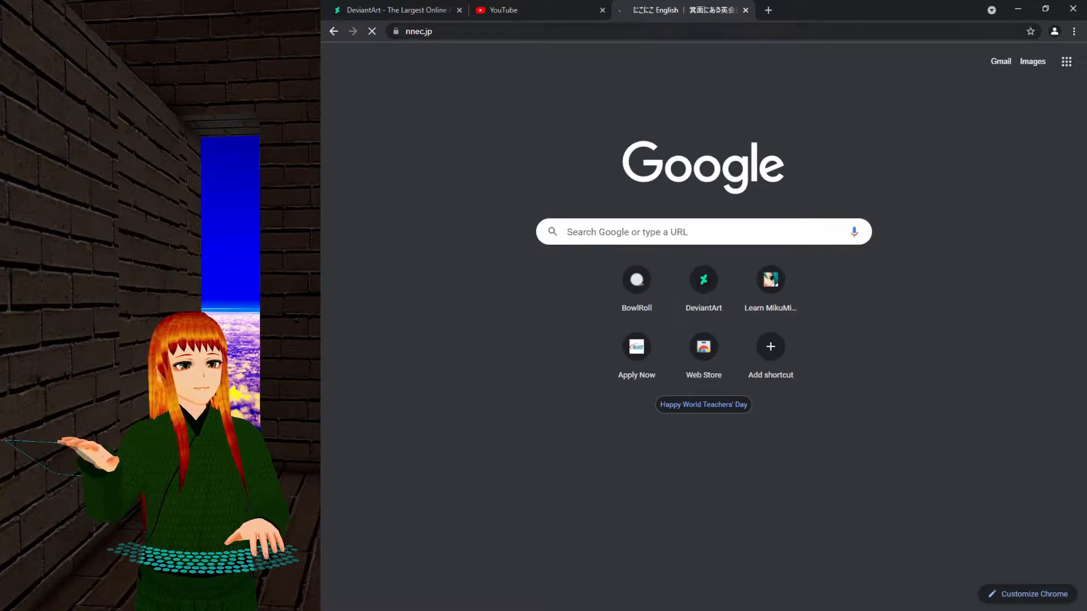
left_click(494, 31)
type("nic")
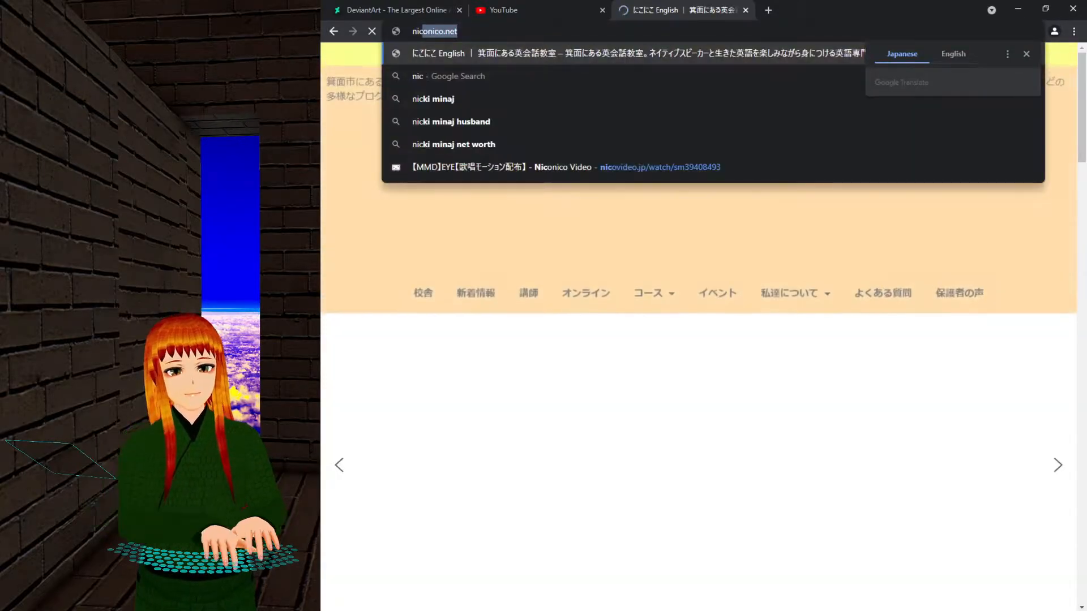
type("onico")
key("Return")
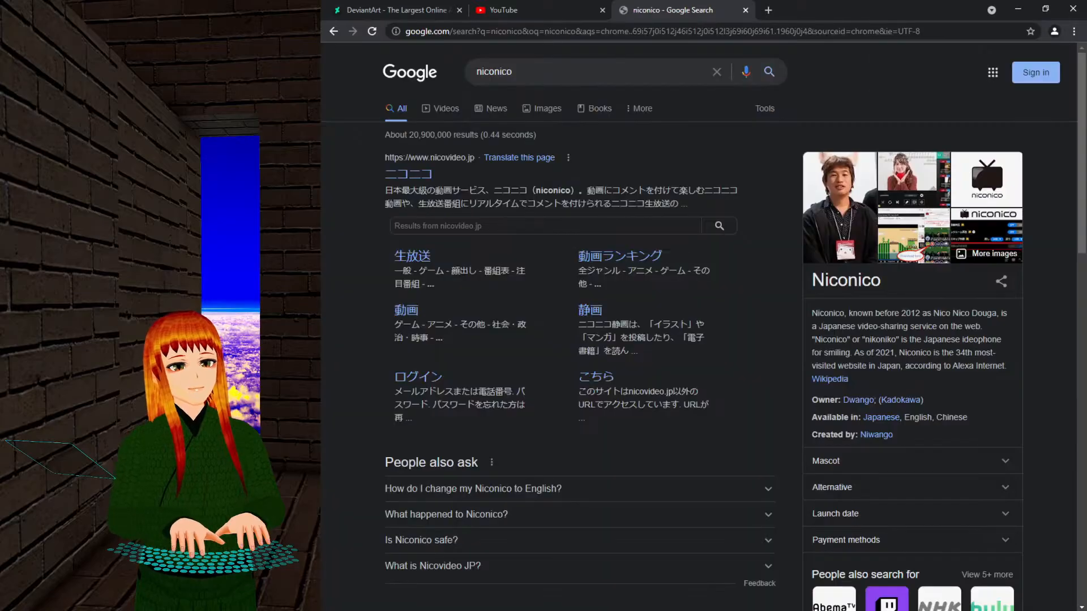
left_click(399, 174)
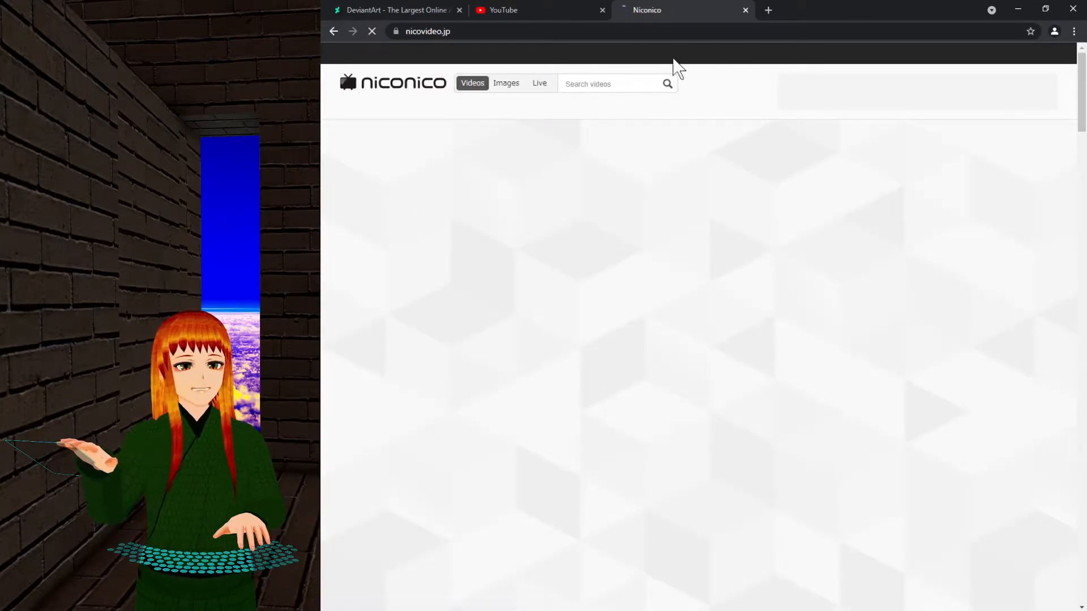
left_click(772, 7)
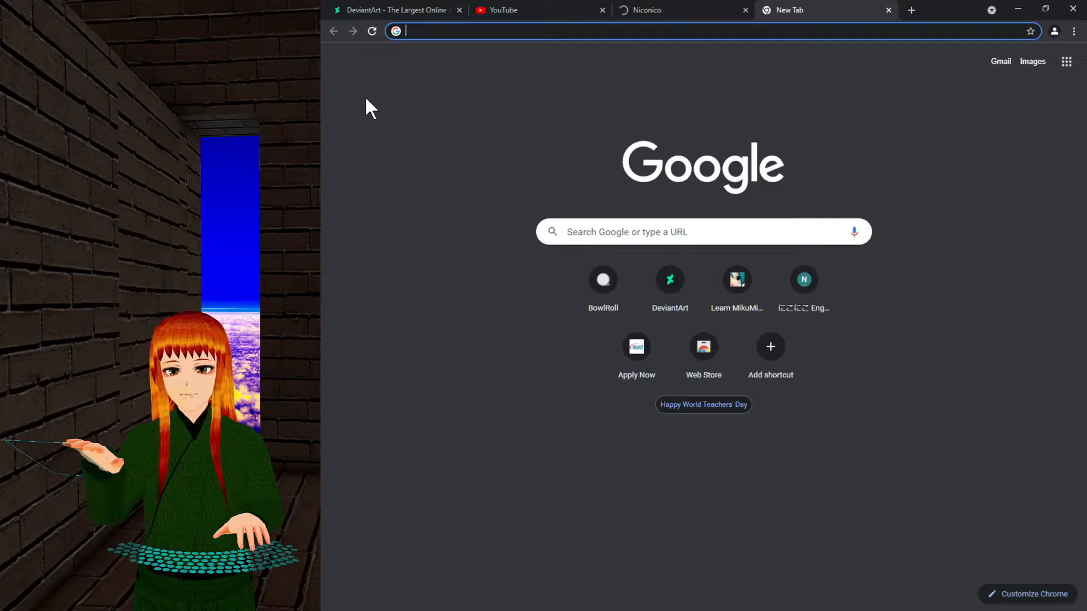
Open bowlroll.net and translate the page into English.
type("bow")
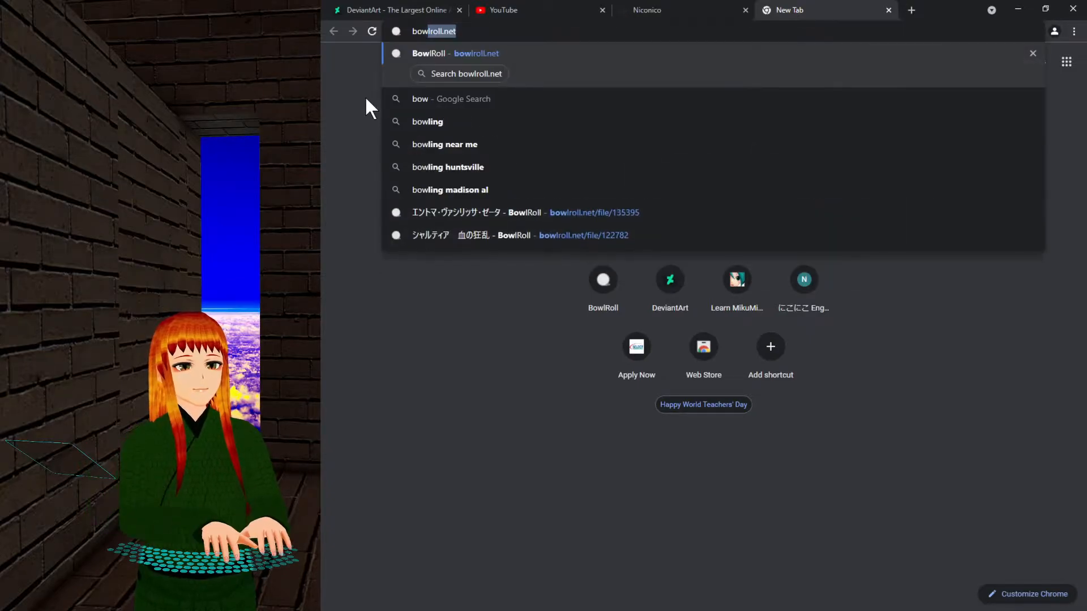
key("Return")
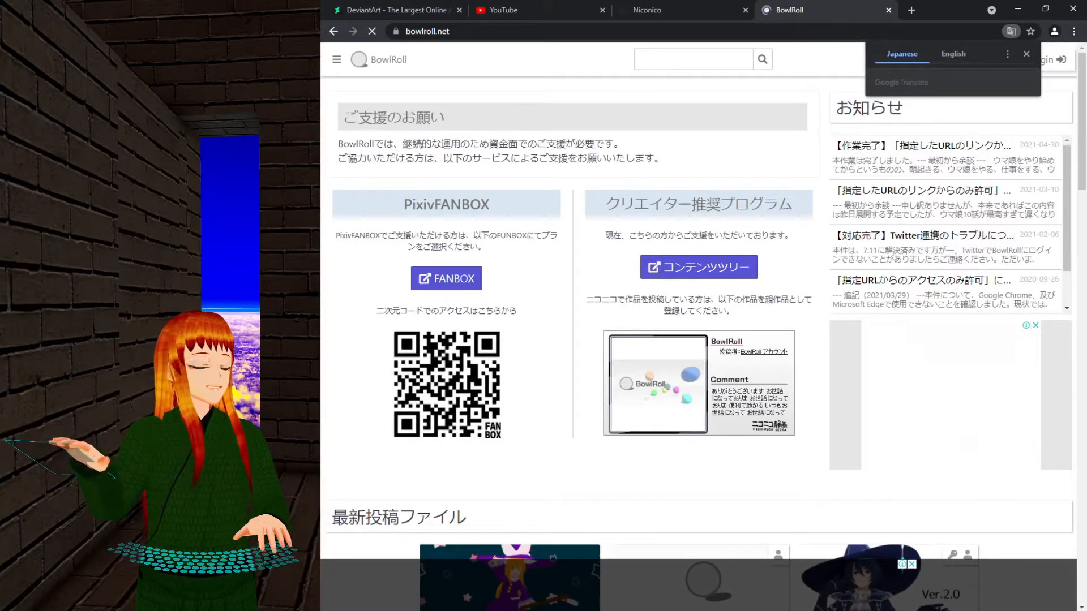
left_click(960, 56)
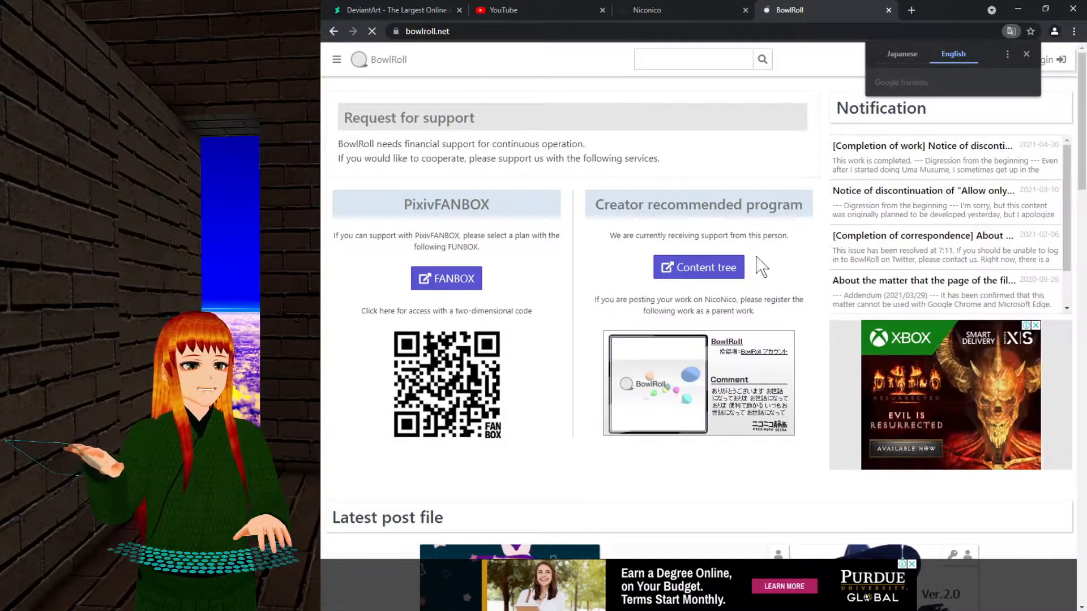
left_click(679, 59)
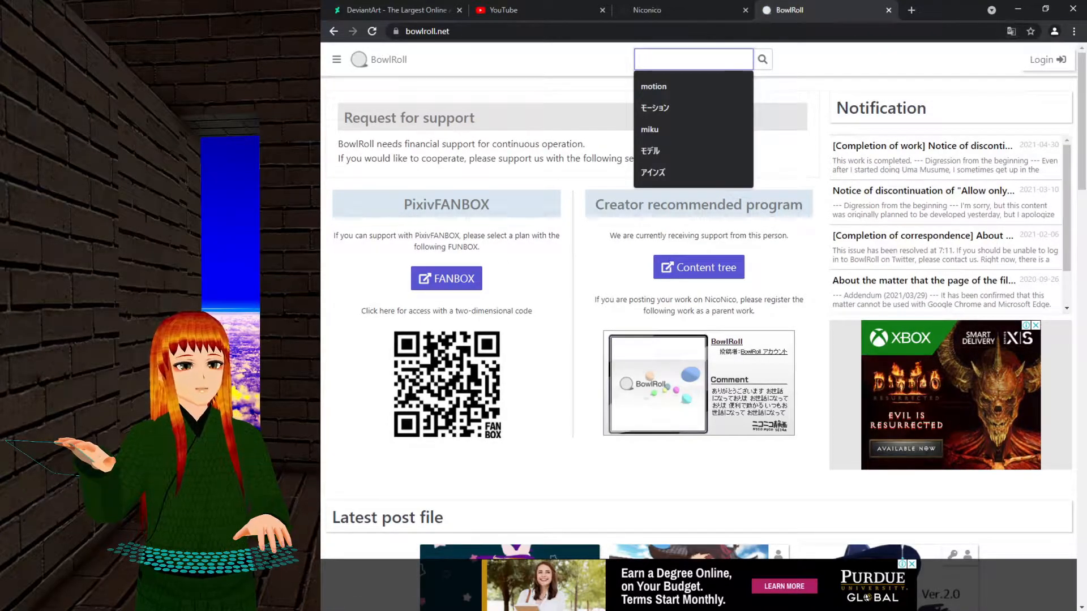
left_click(527, 128)
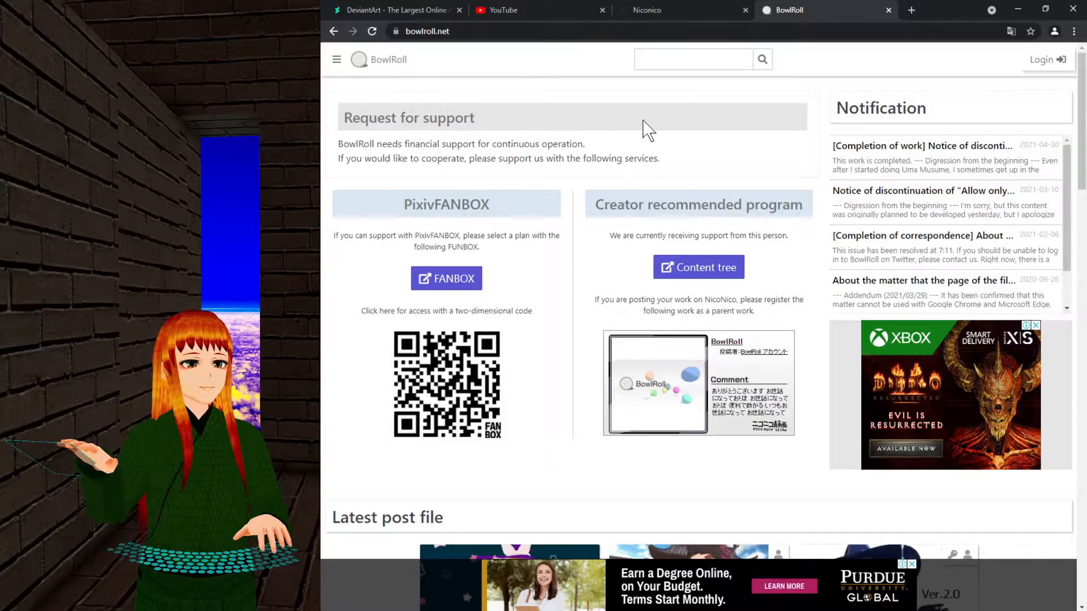
Scroll through the Latest post files grid and open a blank new tab.
scroll(553, 217, "down", 5)
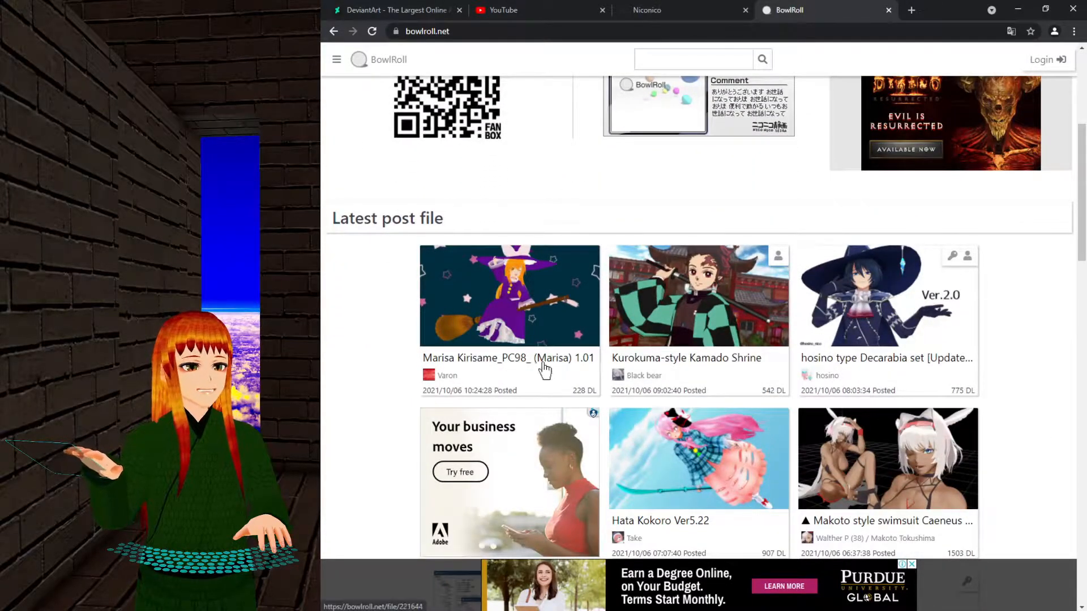
scroll(536, 381, "down", 2)
scroll(926, 381, "down", 4)
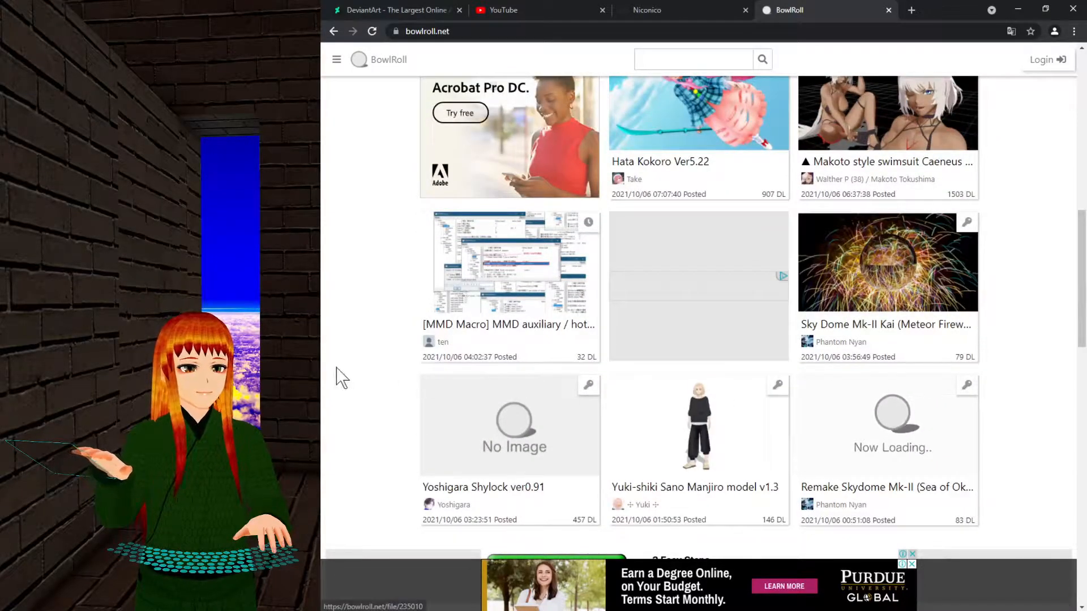
scroll(342, 377, "down", 1)
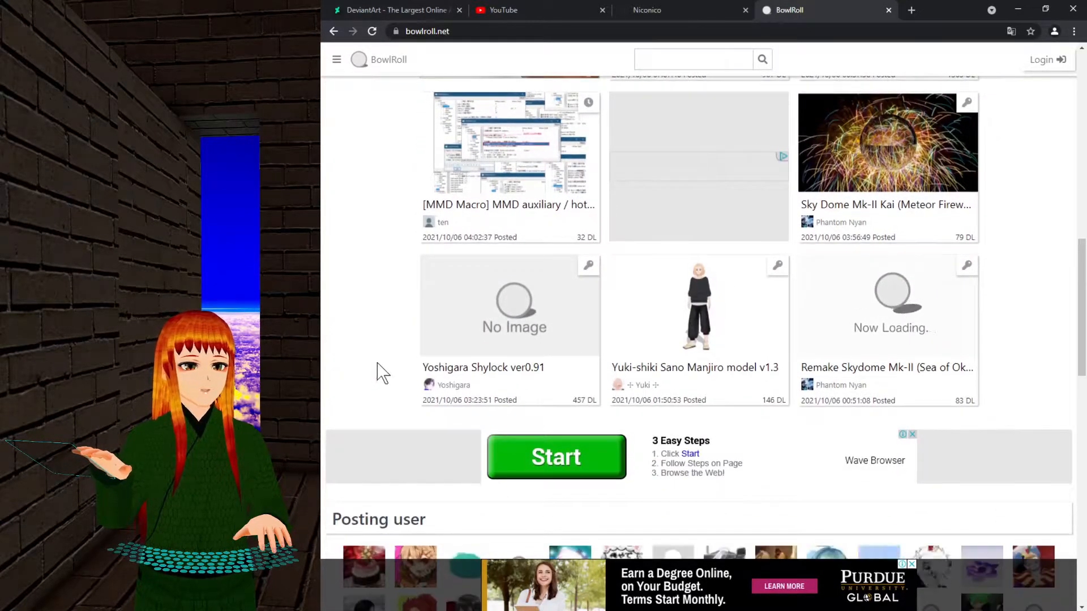
scroll(375, 376, "up", 13)
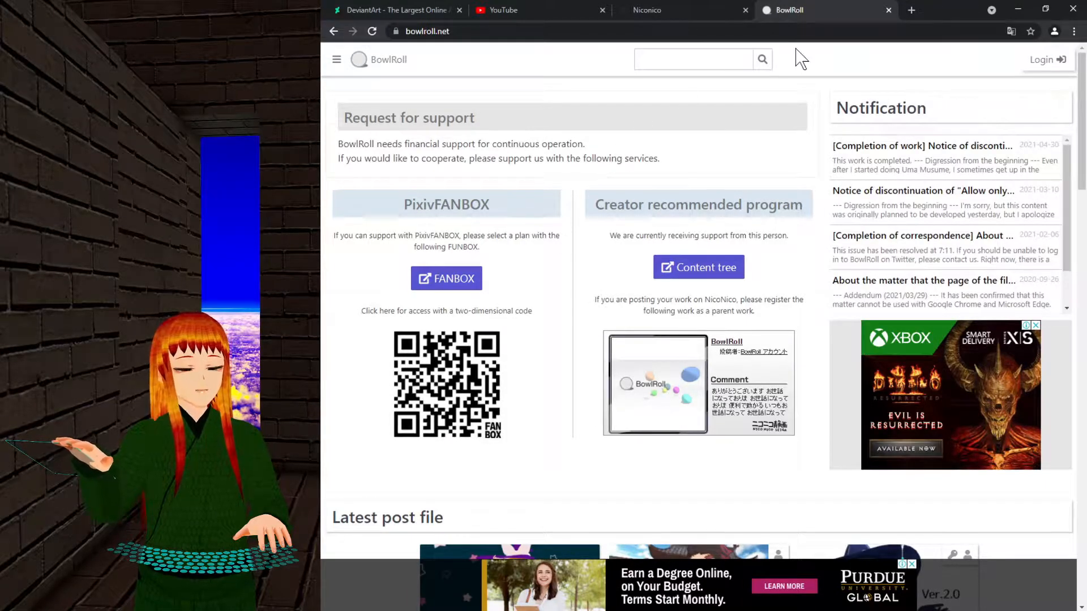
left_click(910, 9)
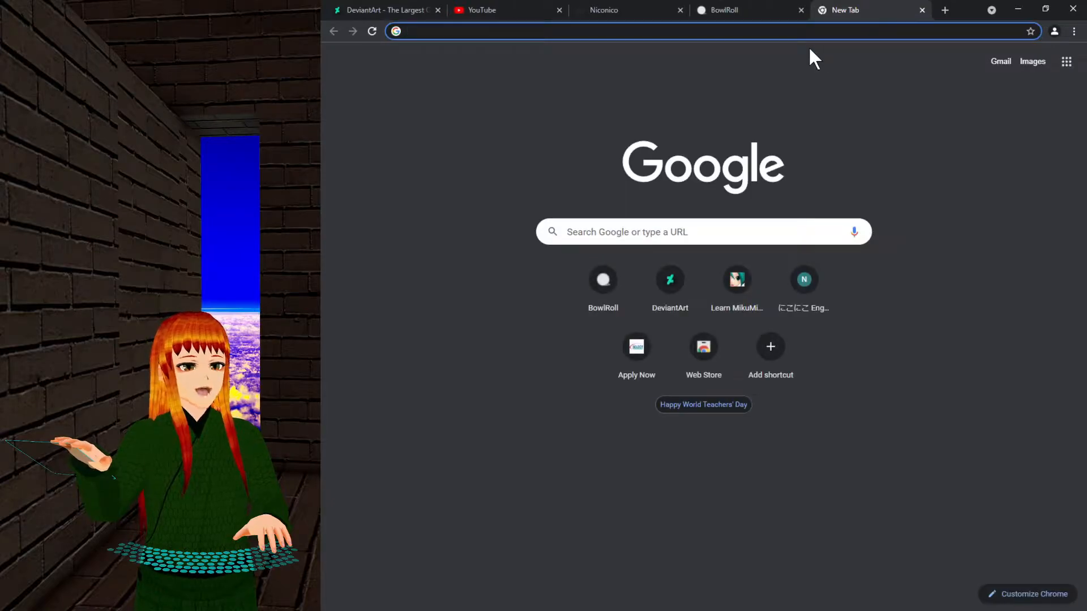
Google bilibili and open the bilibili.com home page.
type("bilibili")
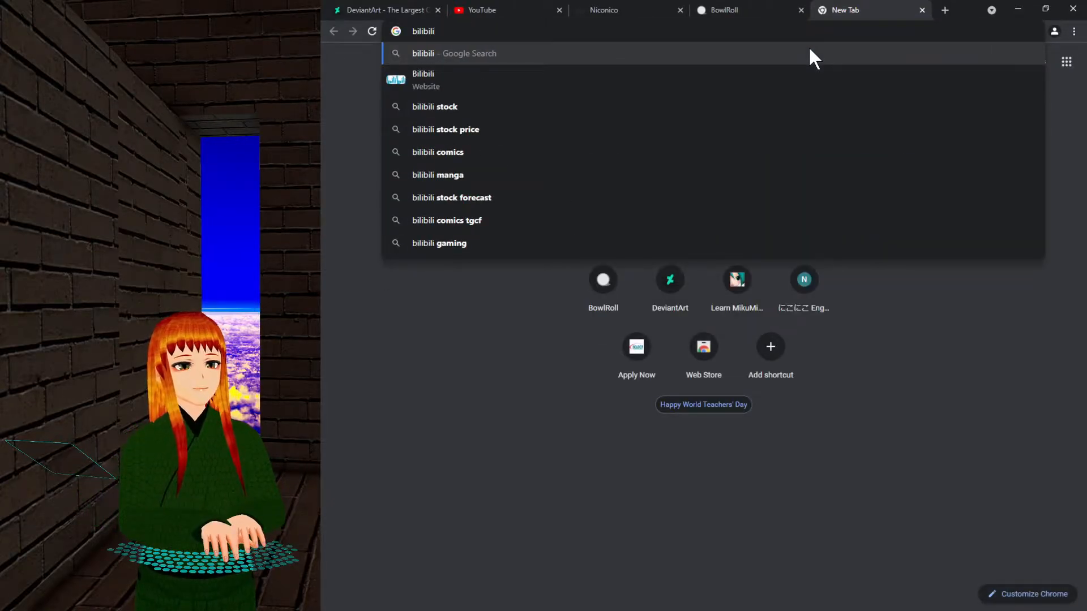
key("Return")
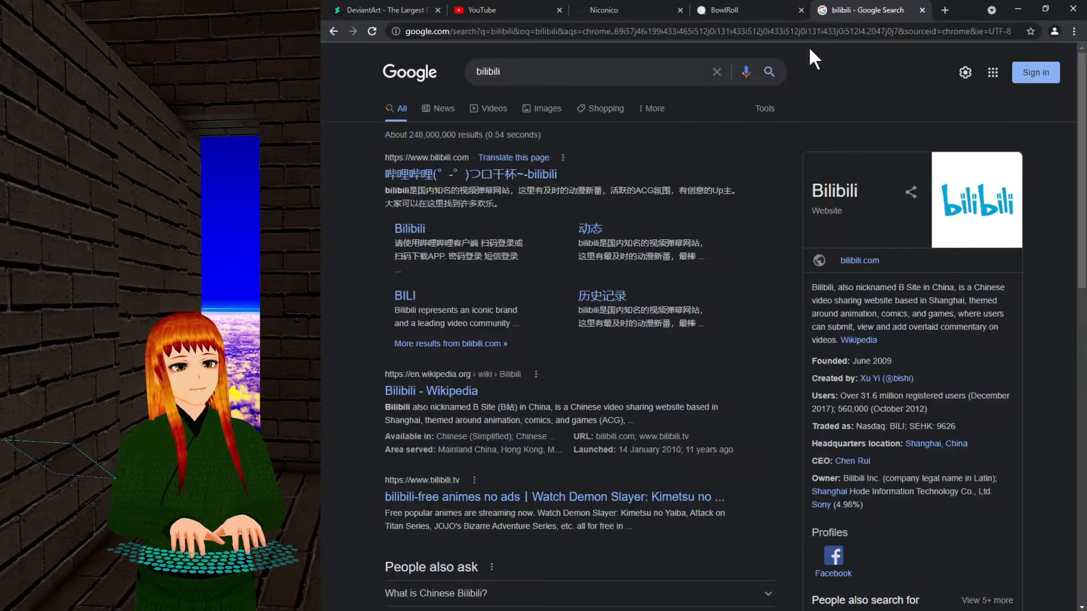
left_click(466, 185)
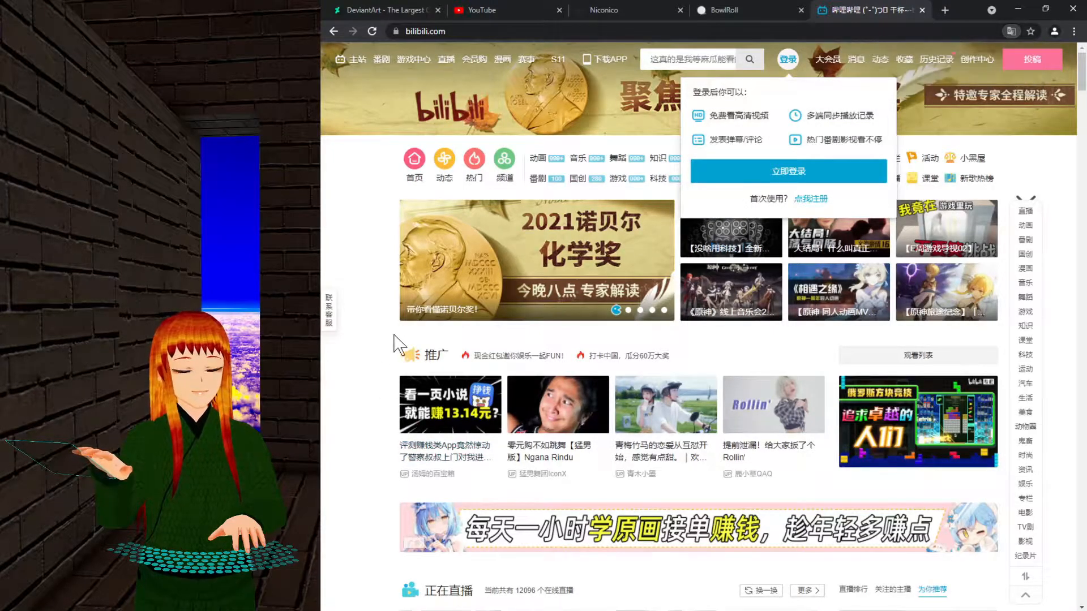
left_click(726, 8)
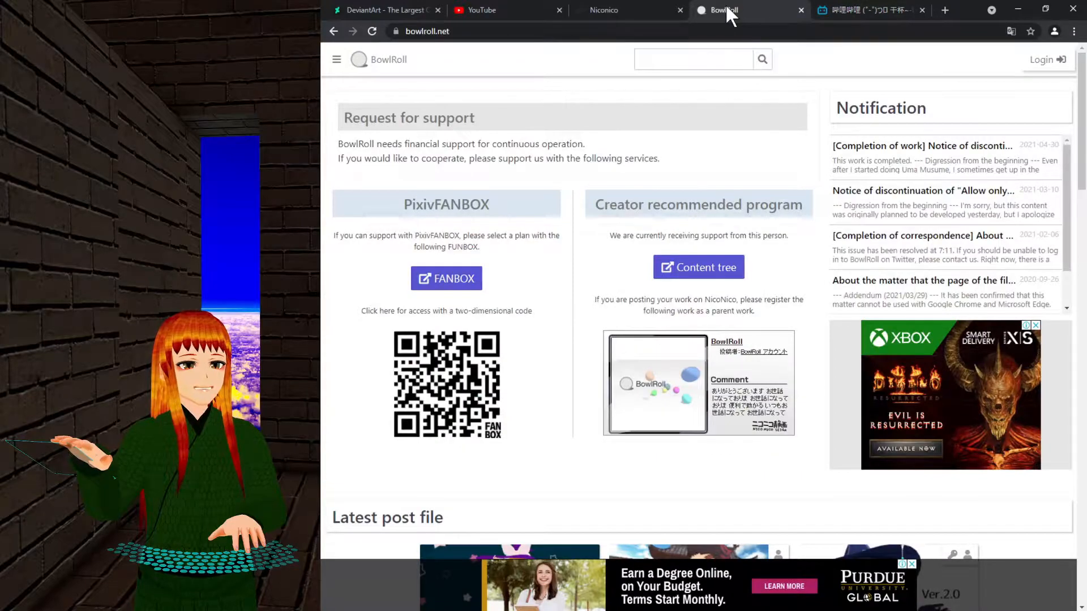
left_click(841, 8)
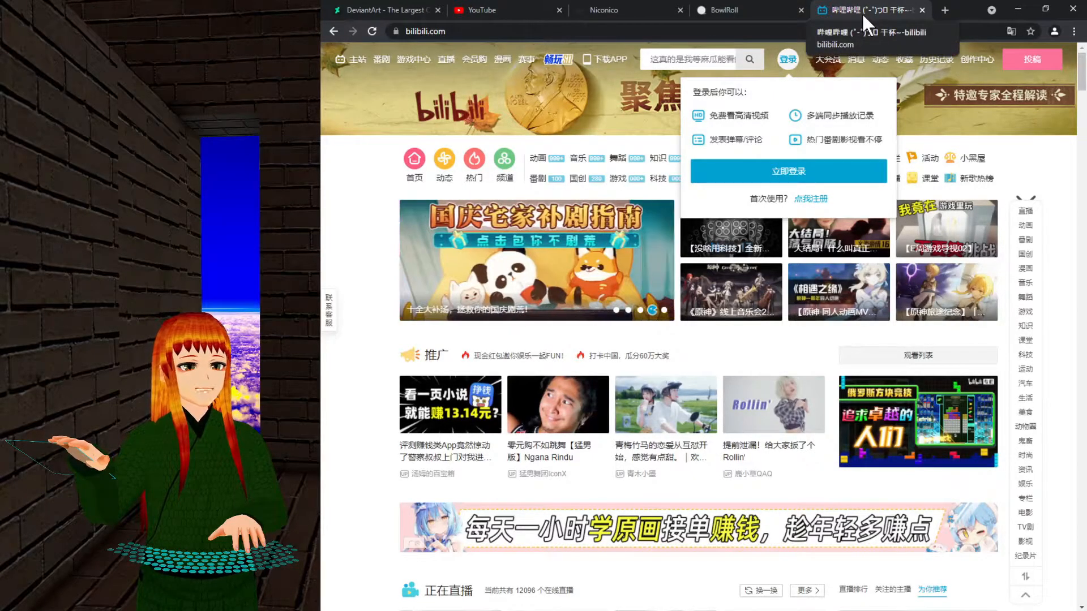
Back on the DeviantArt tab, search for 'mmd model'.
left_click(408, 9)
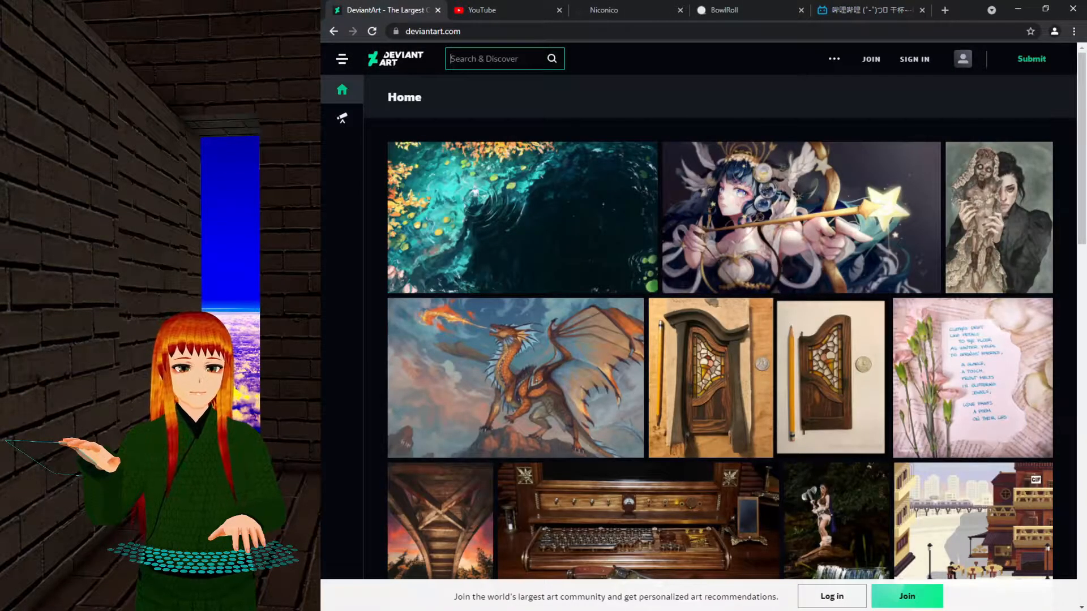
type("mmd model")
key("Return")
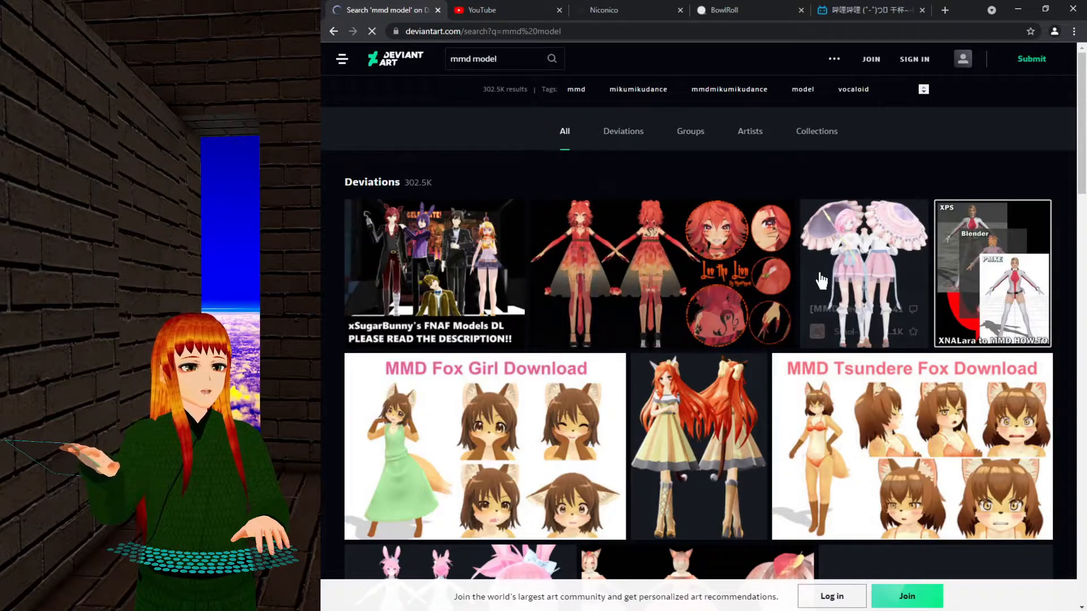
Open the MMD Fox Girl Download page and highlight its R+18, editing and edited-redistribution rules.
left_click(508, 422)
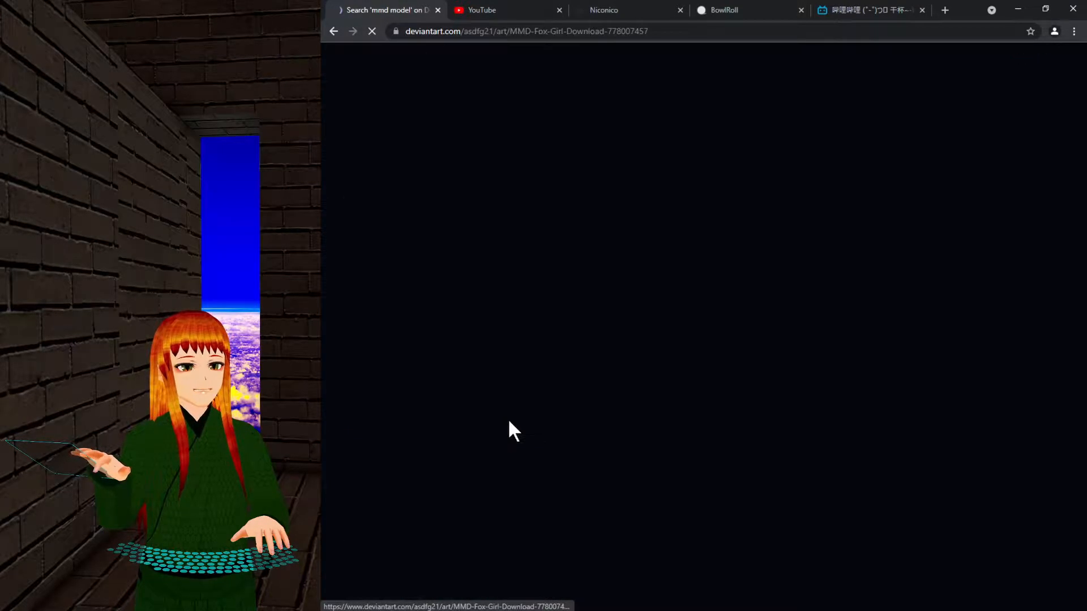
scroll(515, 425, "down", 5)
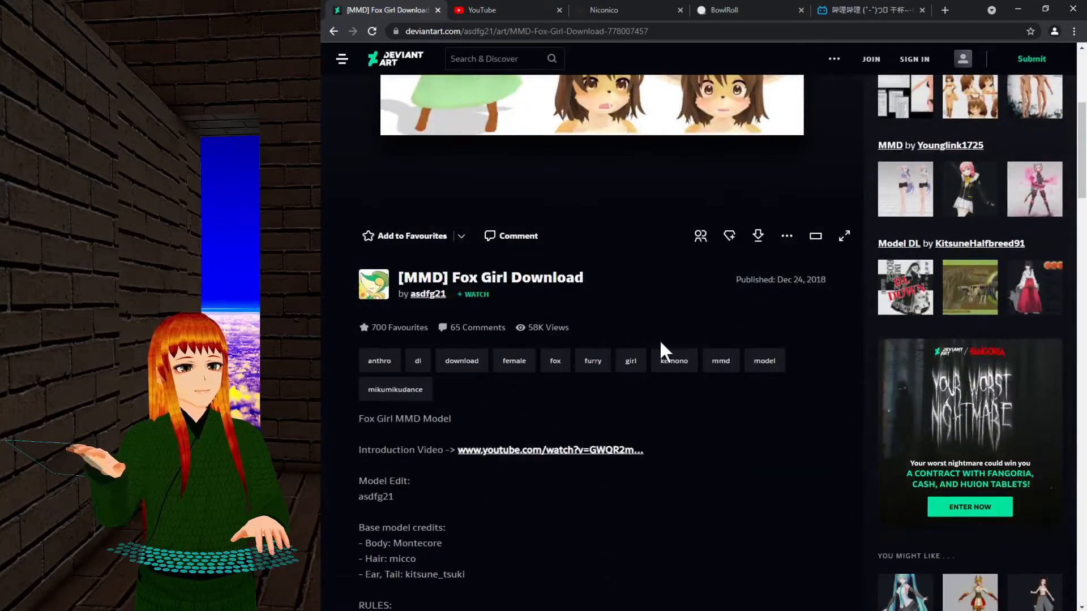
scroll(654, 407, "down", 4)
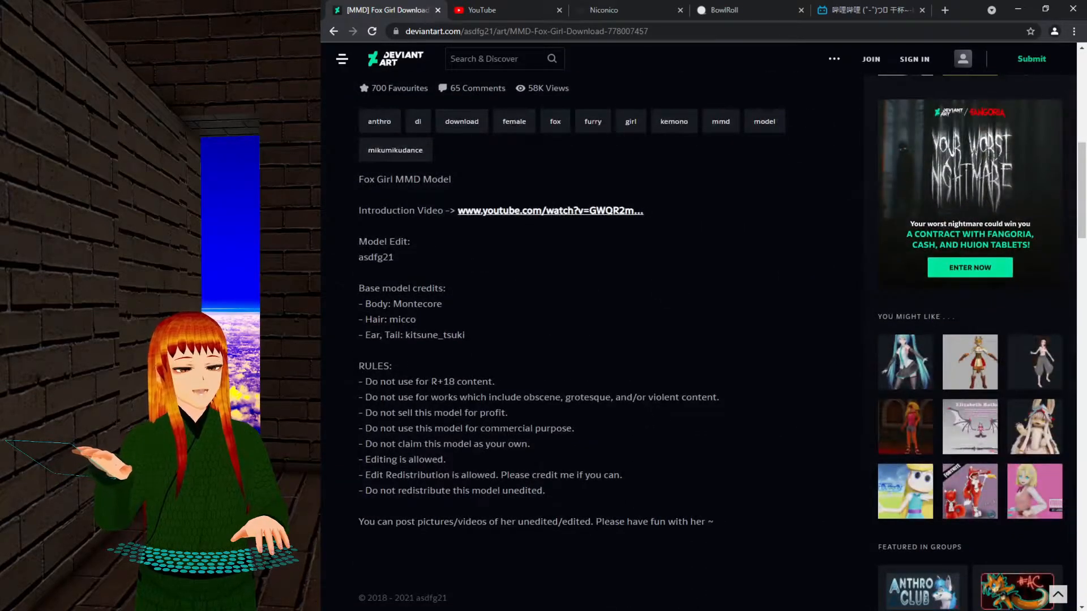
left_click_drag(365, 382, 527, 385)
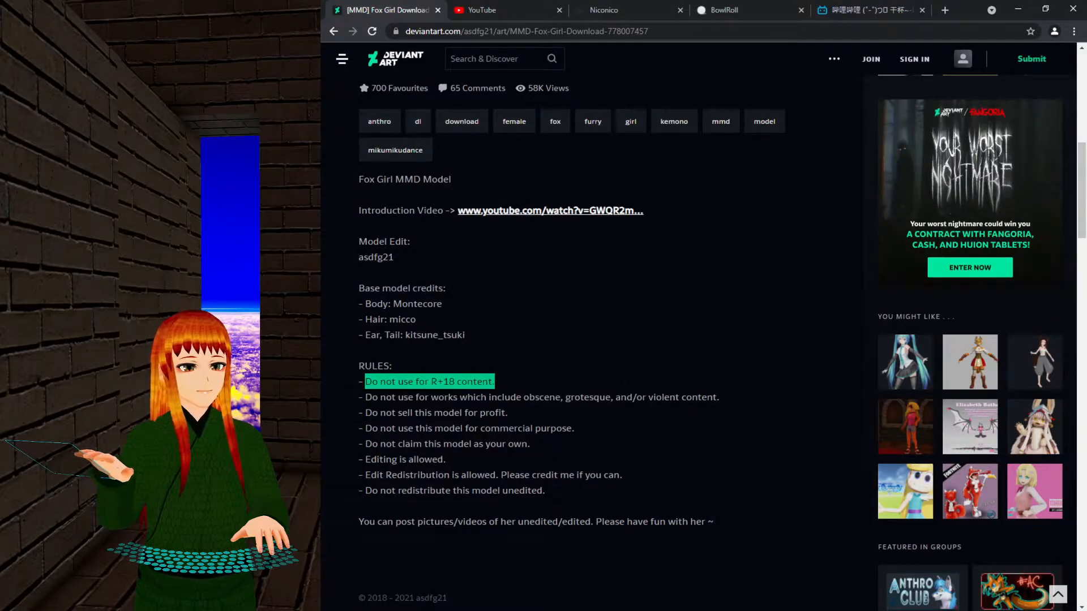
left_click_drag(384, 459, 444, 459)
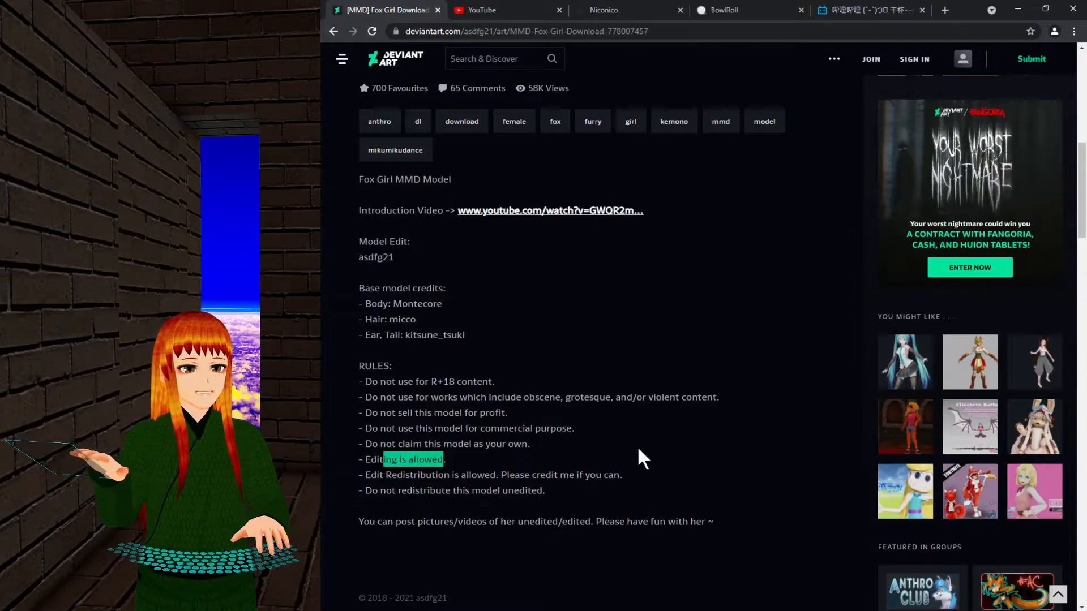
left_click_drag(377, 475, 529, 475)
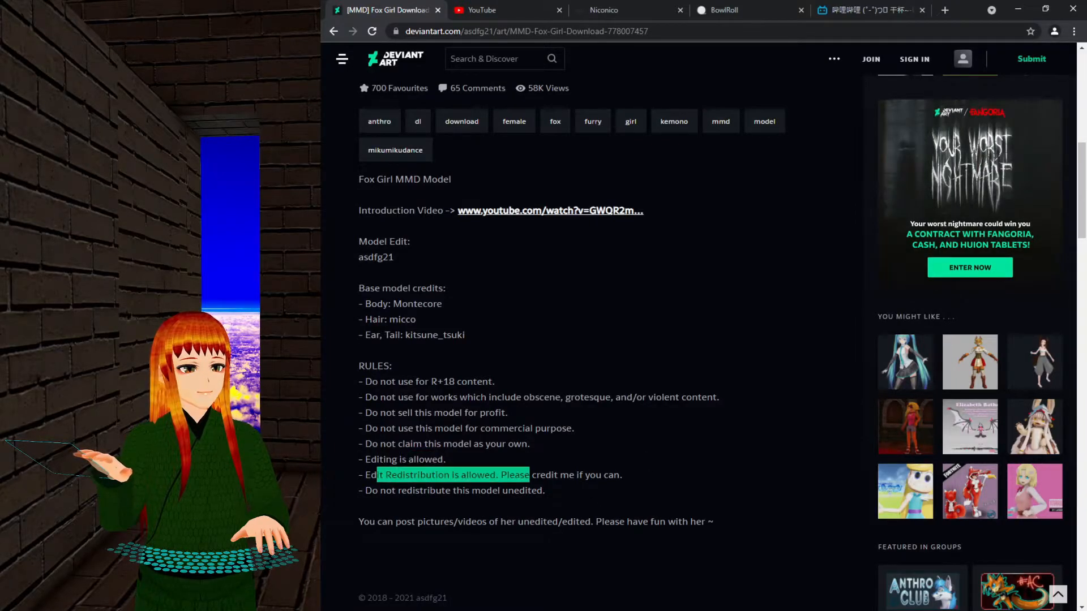
left_click(644, 473)
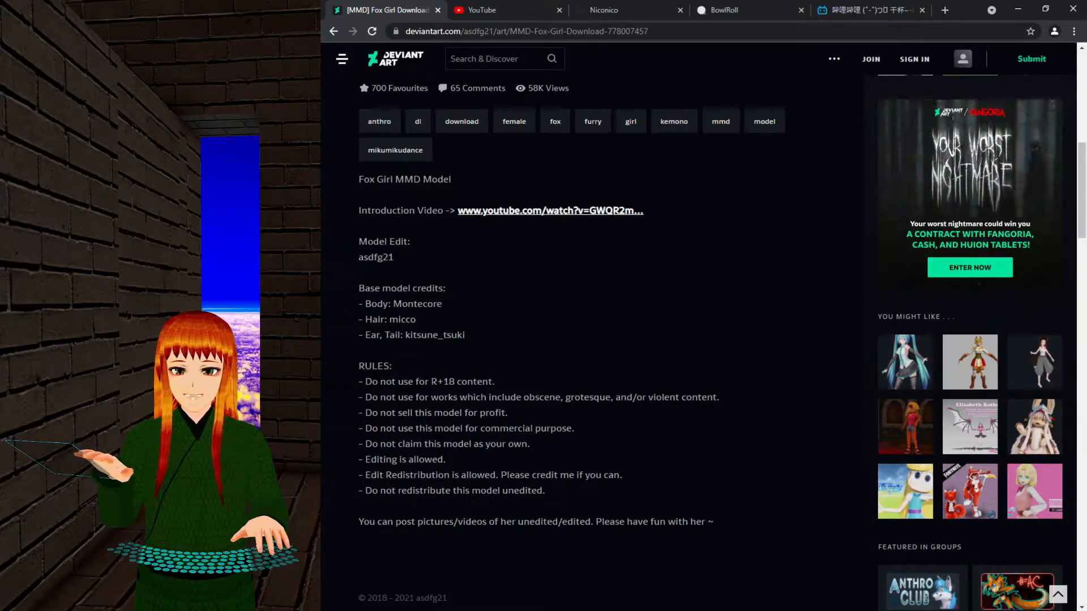
left_click_drag(506, 474, 586, 475)
left_click(640, 474)
Highlight the rules against selling, obscene works, commercial use, claiming ownership and unedited redistribution.
scroll(644, 430, "up", 5)
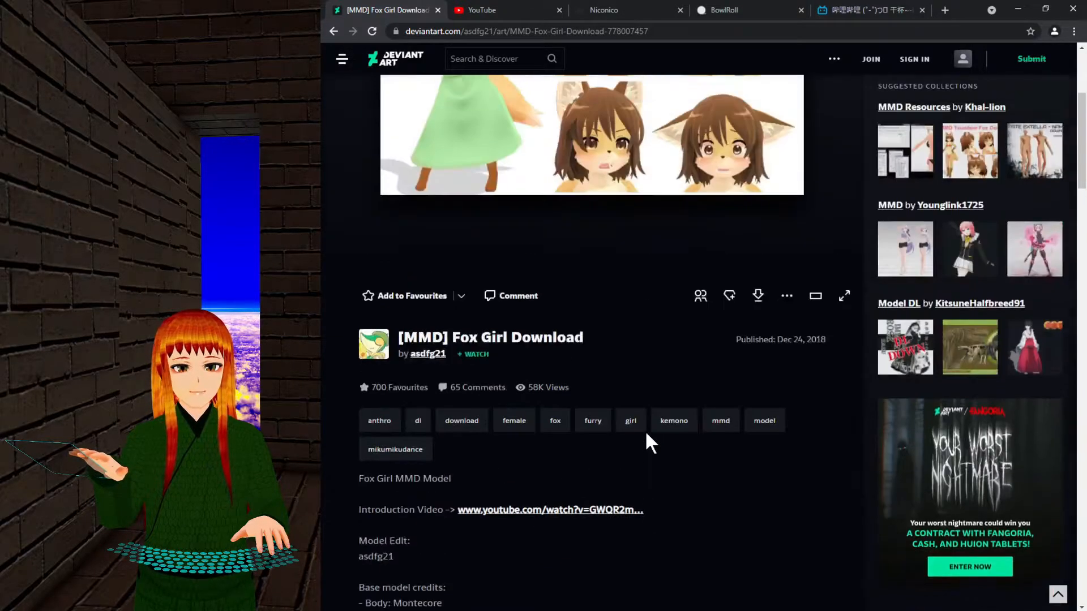
scroll(566, 373, "up", 4)
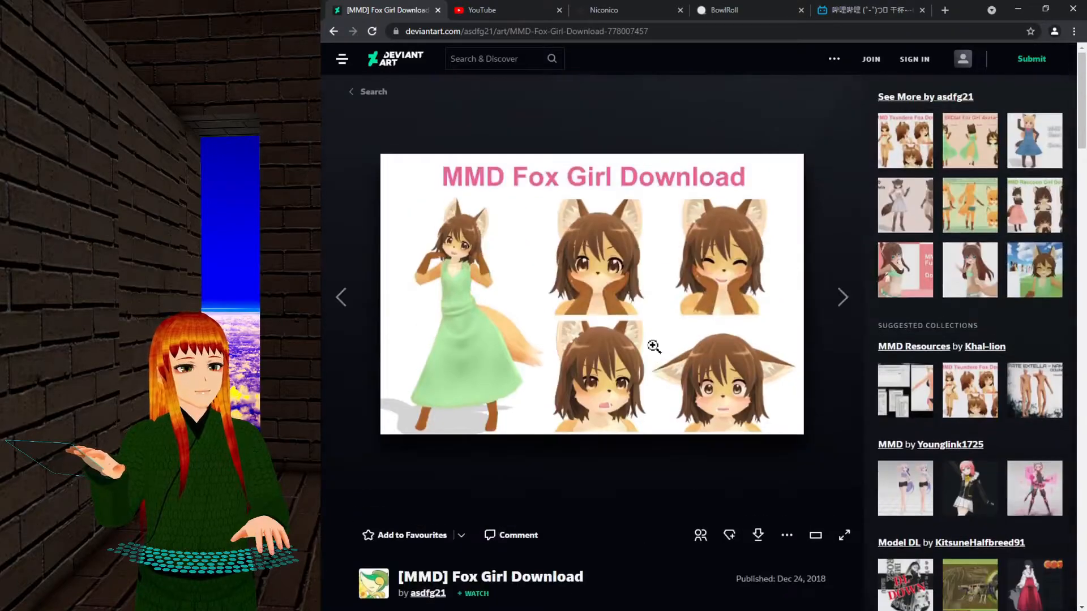
scroll(639, 461, "down", 10)
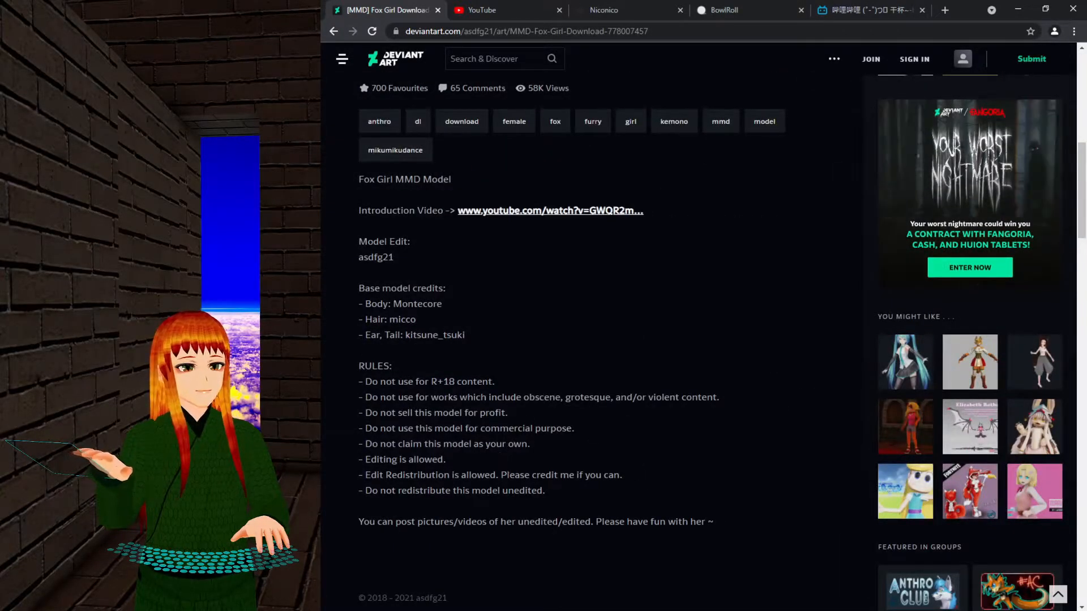
left_click_drag(402, 412, 507, 422)
left_click_drag(453, 397, 589, 399)
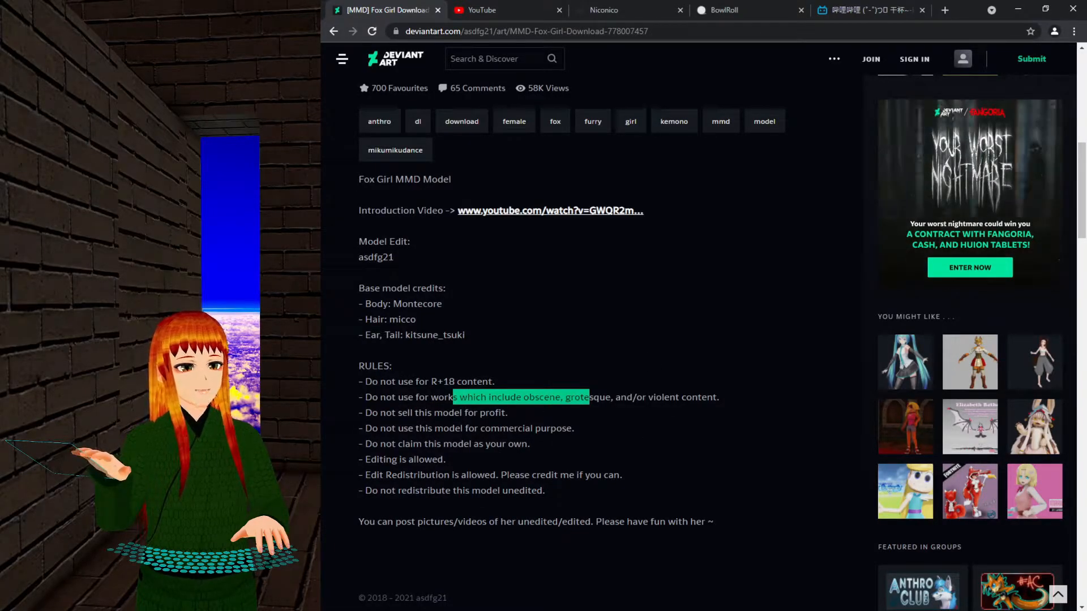
left_click_drag(425, 428, 541, 430)
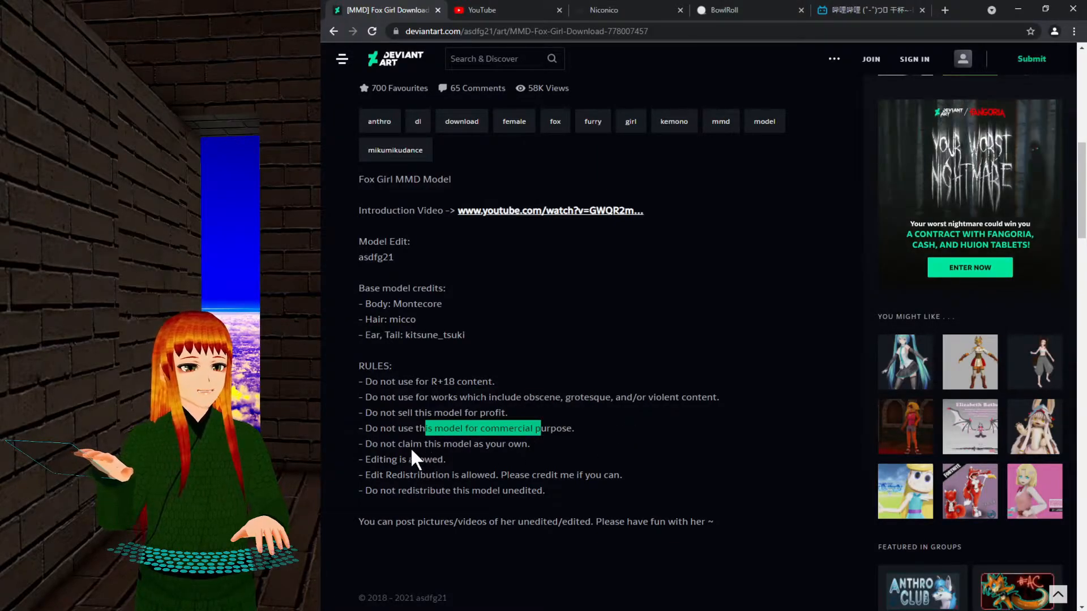
left_click_drag(395, 444, 502, 445)
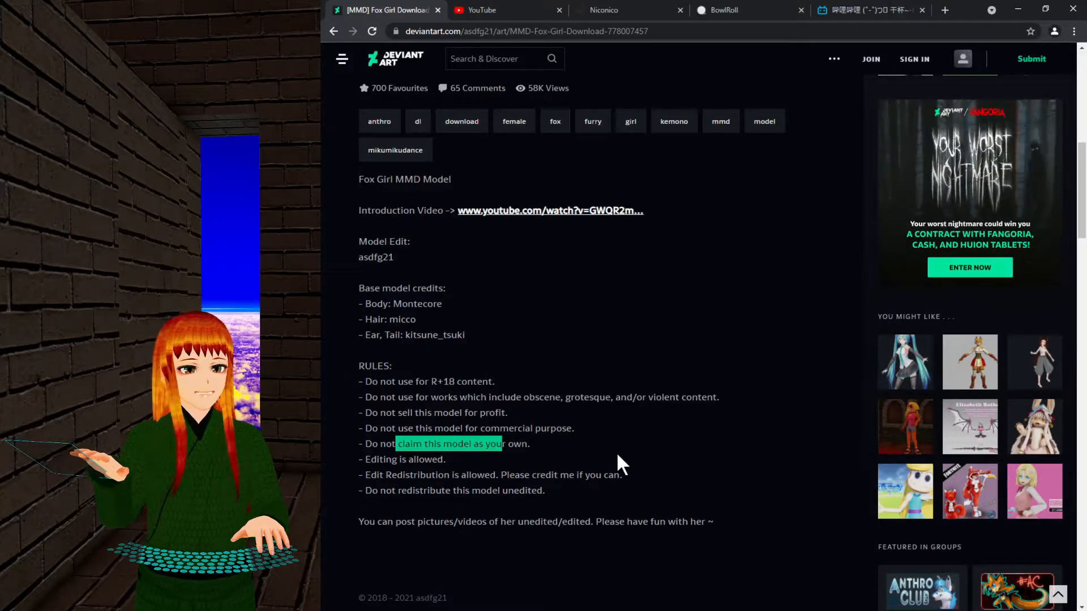
left_click_drag(393, 491, 631, 485)
scroll(631, 485, "up", 4)
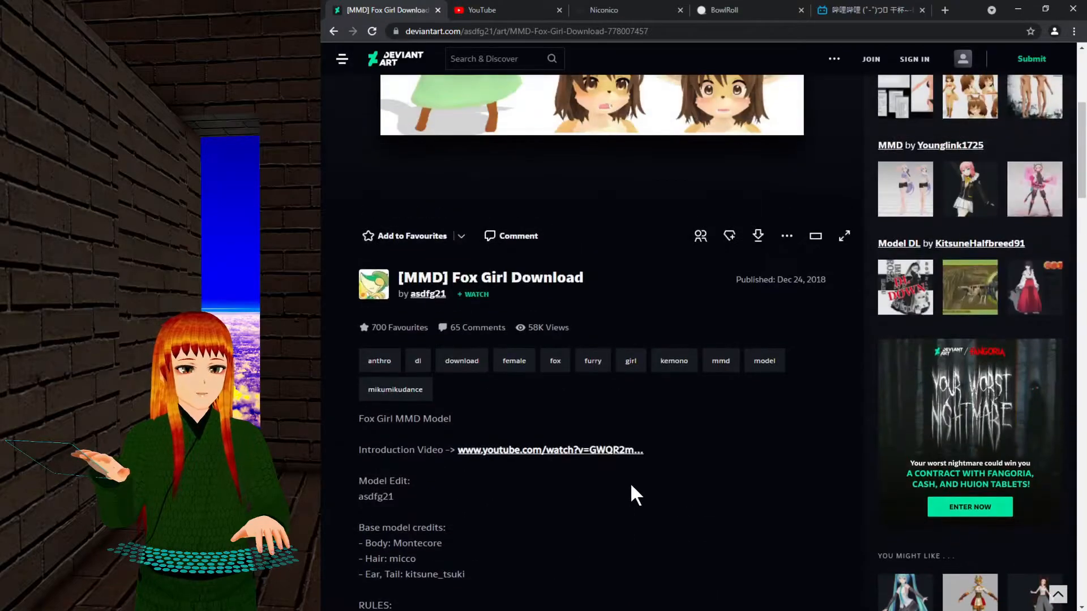
scroll(631, 485, "down", 4)
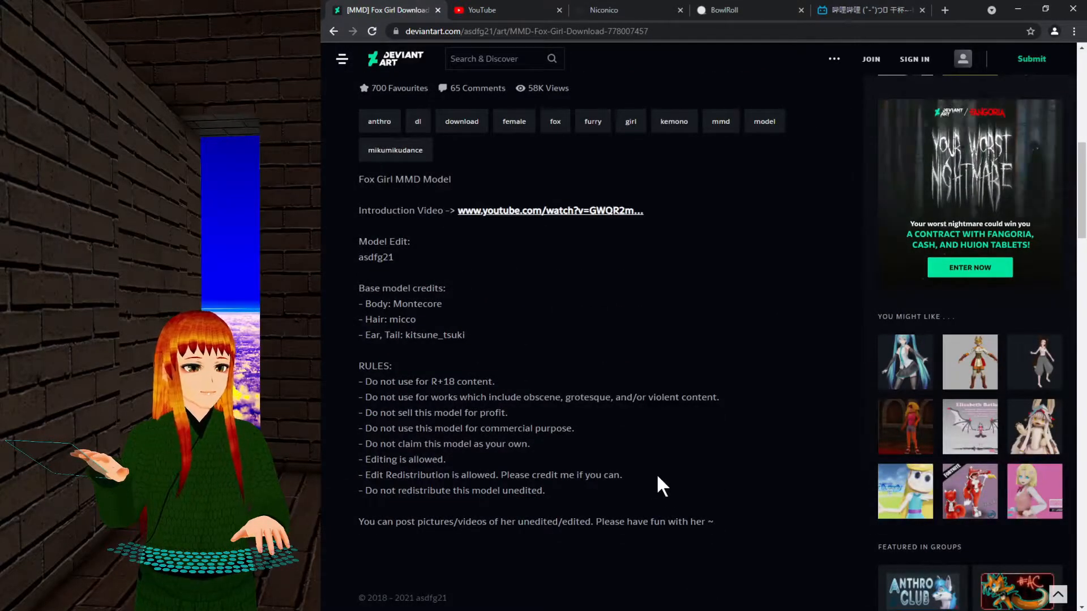
left_click_drag(419, 522, 645, 521)
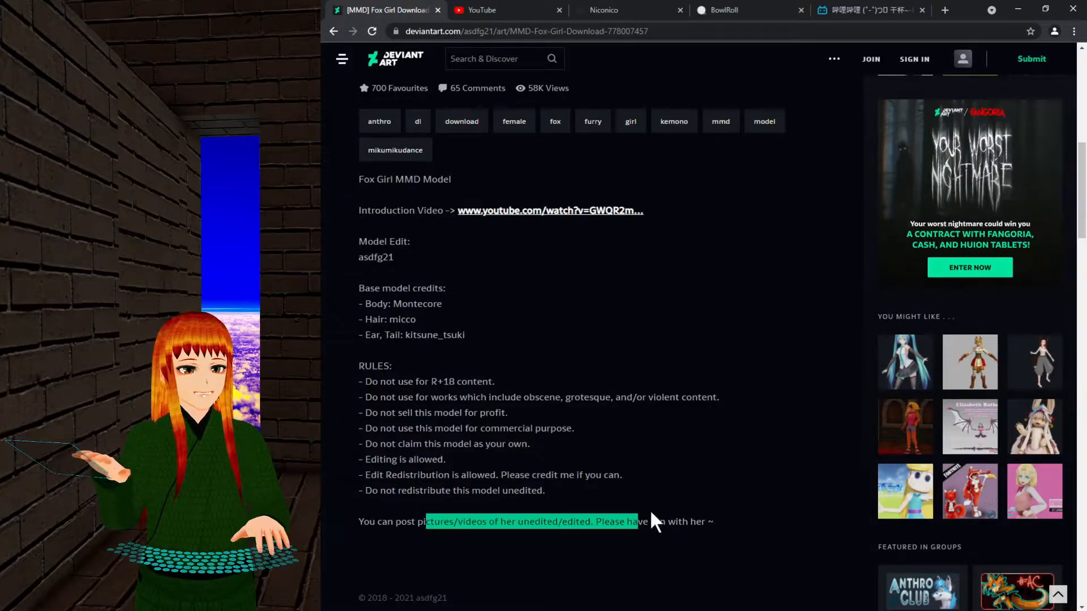
scroll(678, 470, "up", 2)
scroll(680, 474, "up", 2)
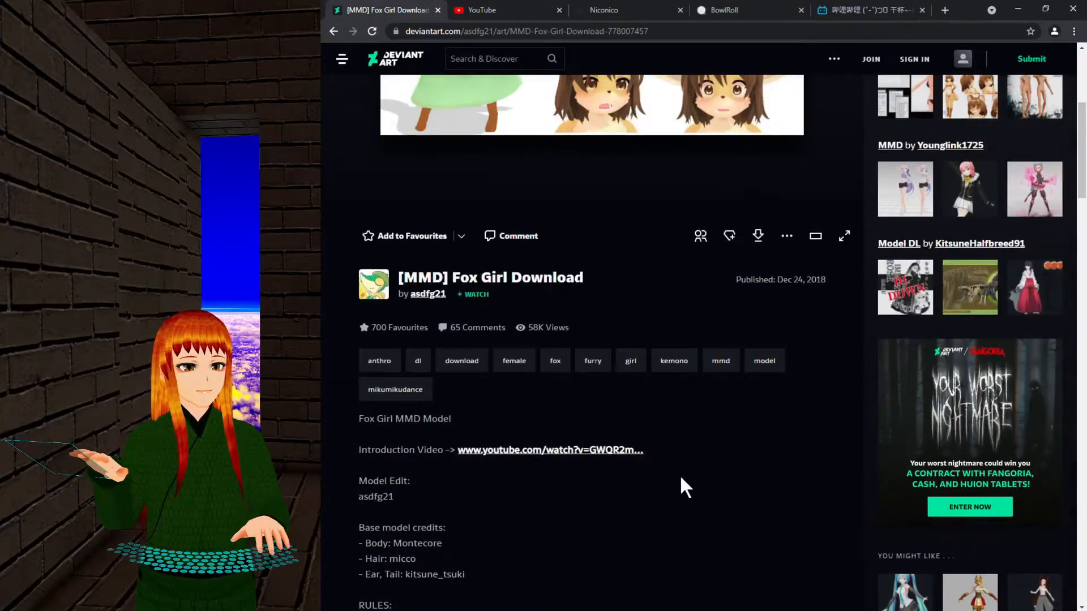
scroll(680, 475, "down", 3)
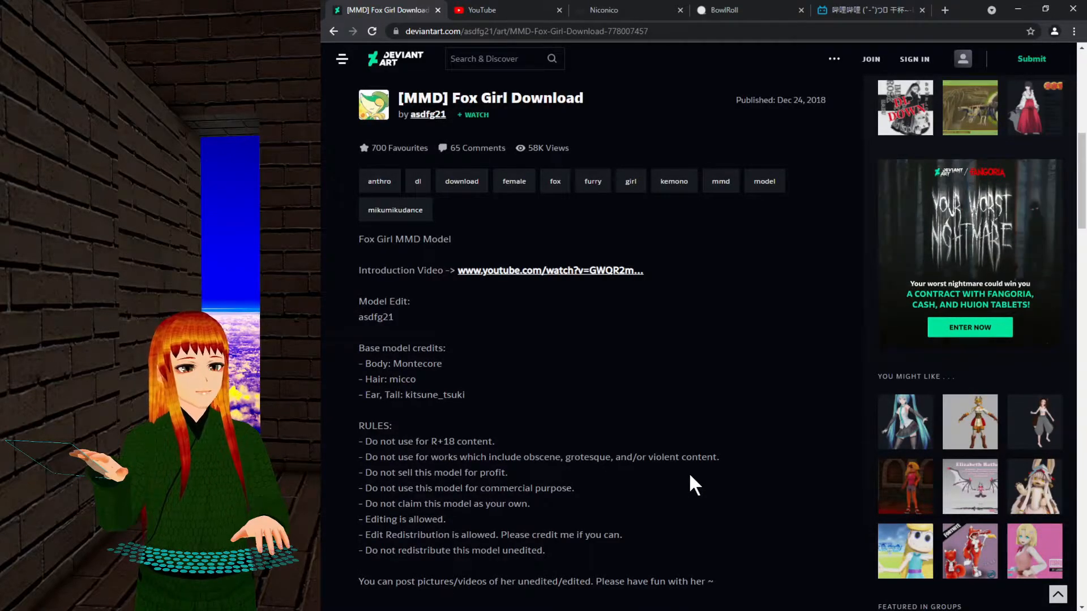
scroll(690, 476, "up", 5)
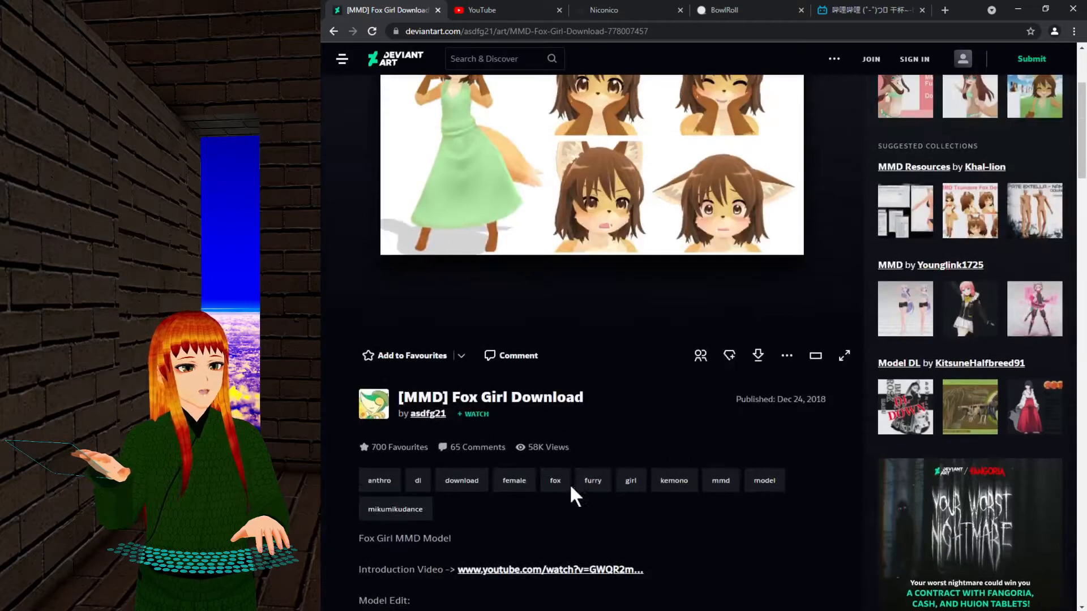
scroll(548, 498, "down", 5)
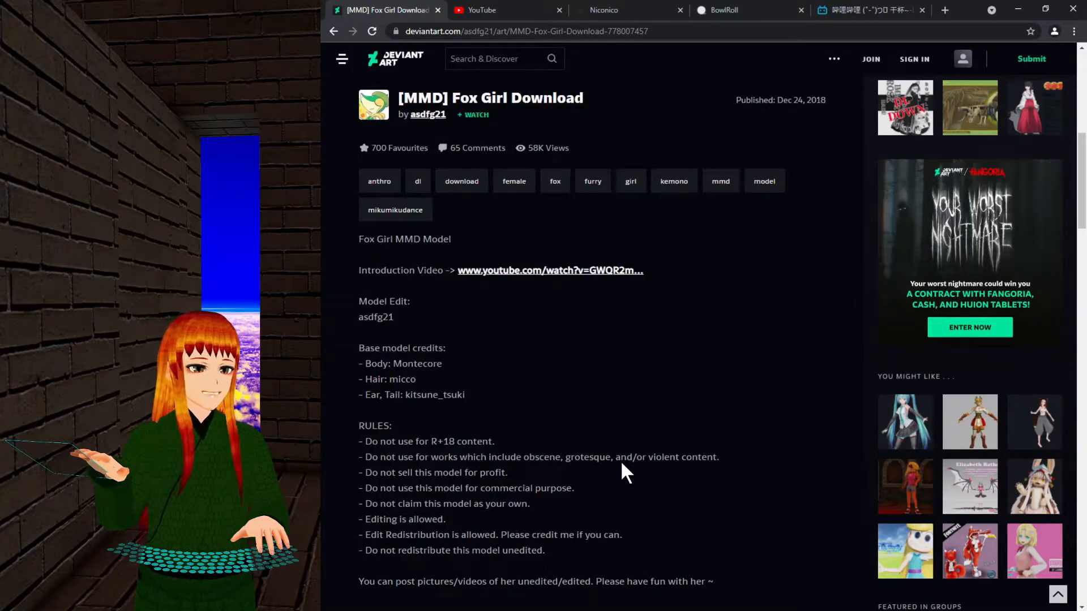
scroll(621, 460, "up", 4)
scroll(641, 487, "up", 4)
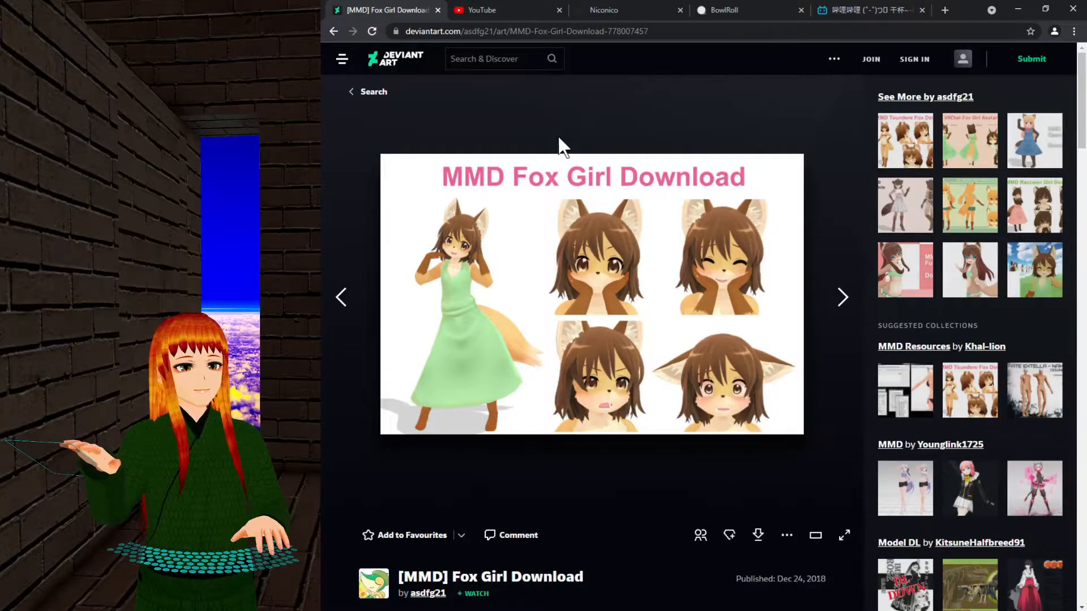
scroll(559, 139, "down", 5)
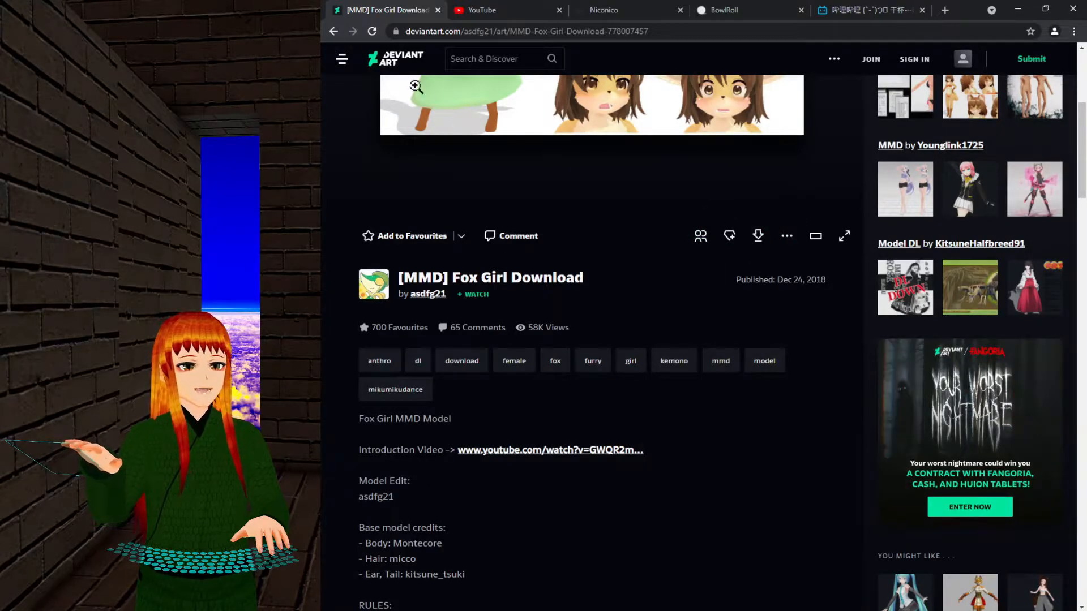
Open the Tda Vixie Fallx page and highlight its no-claiming, no-redistribution, no-commercial/R-18 and no-porting rules.
left_click(334, 31)
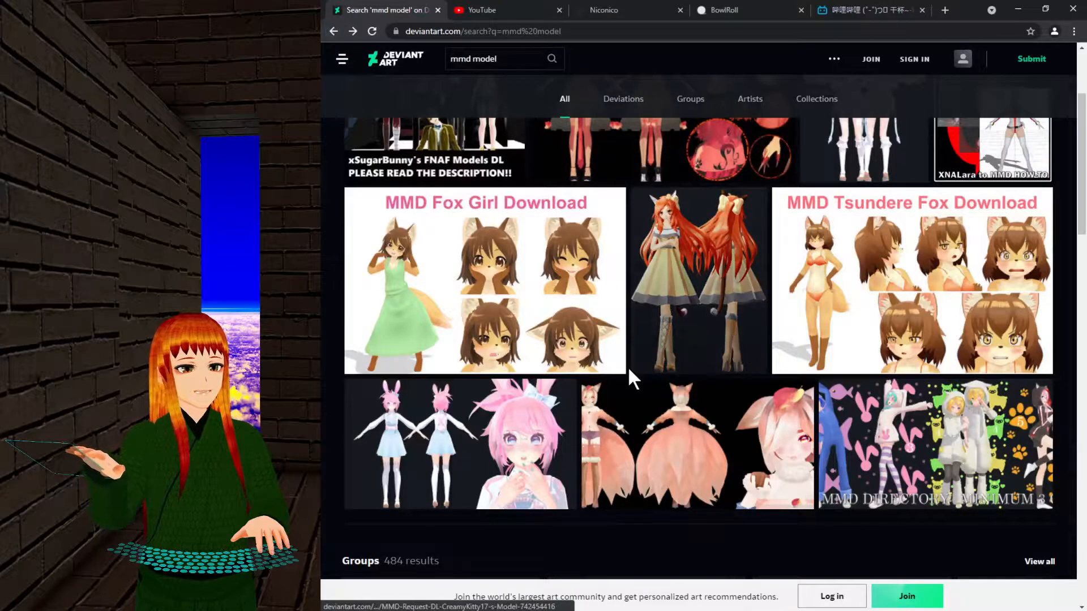
left_click(710, 431)
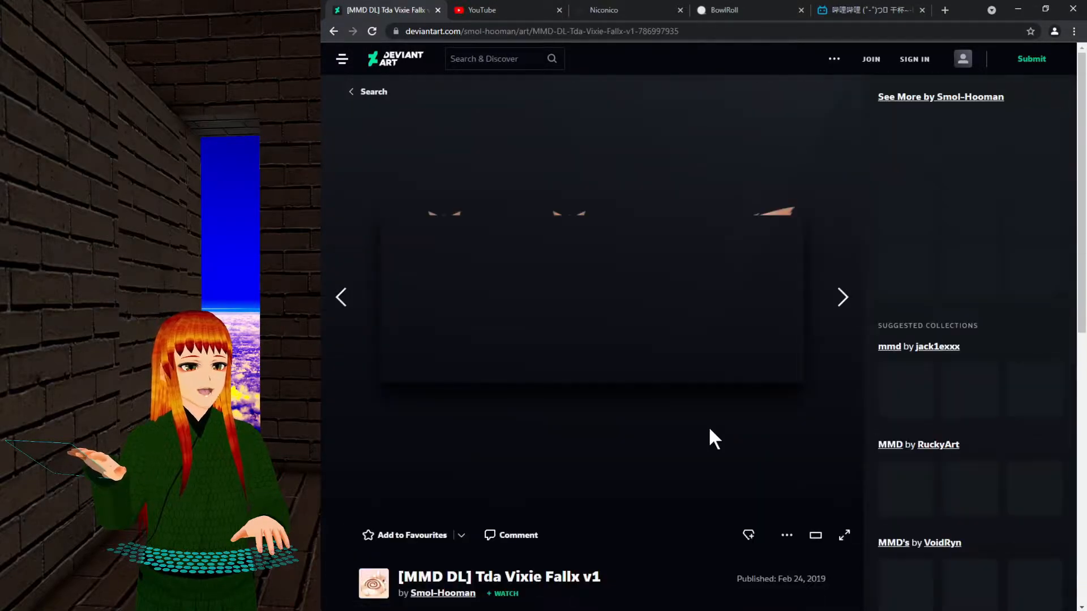
scroll(710, 431, "down", 5)
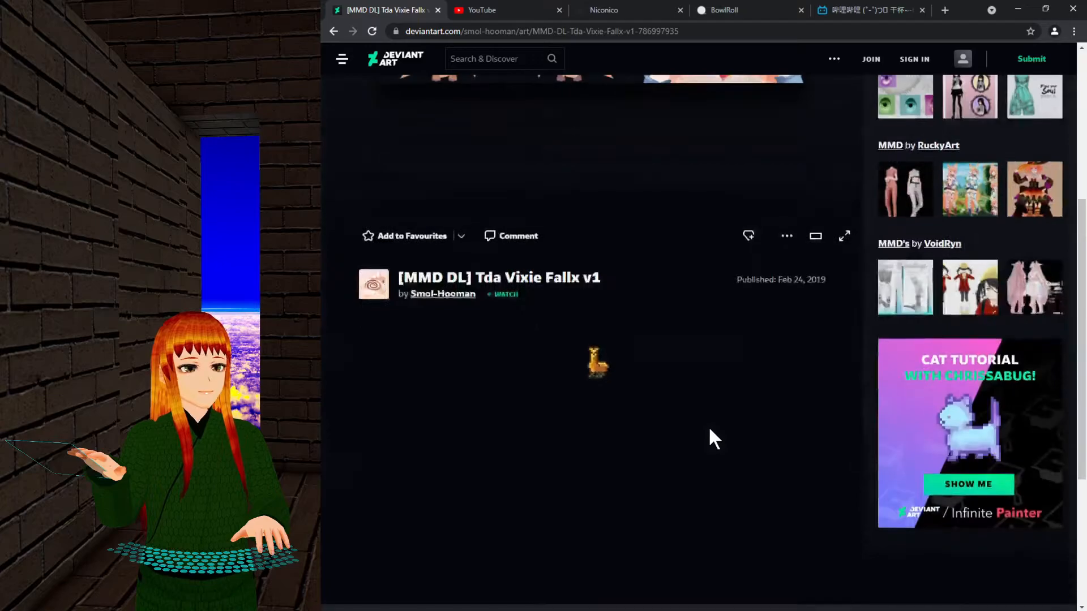
scroll(708, 425, "down", 3)
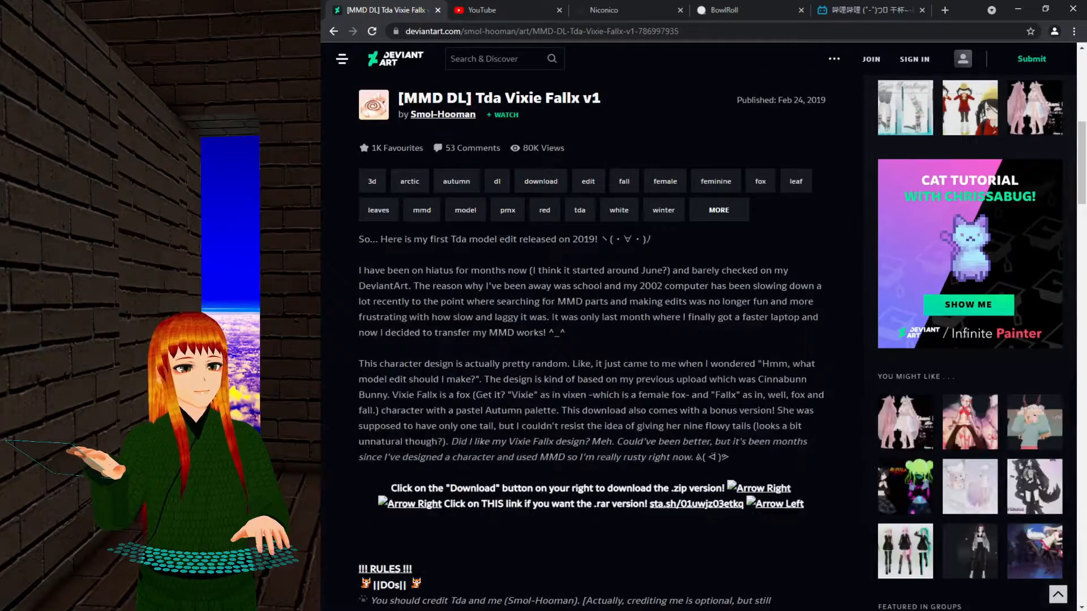
scroll(605, 378, "down", 7)
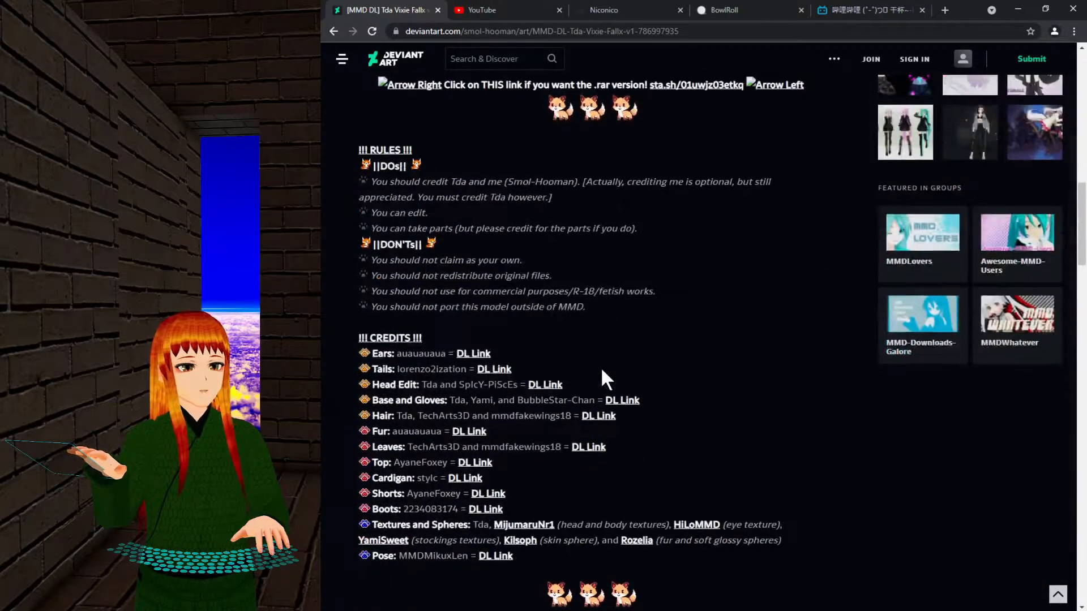
left_click_drag(465, 260, 575, 257)
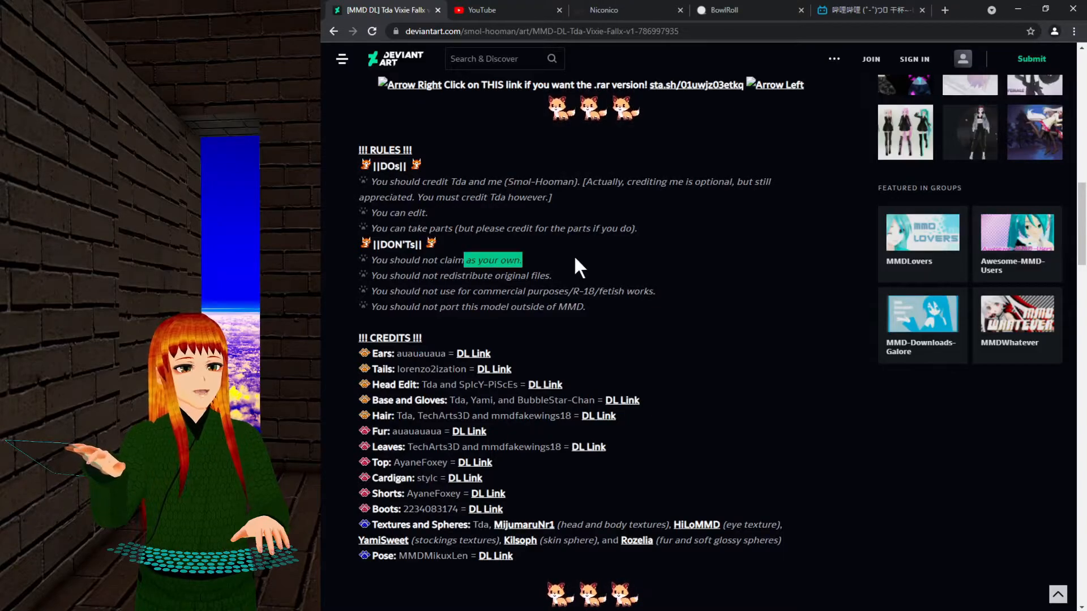
left_click_drag(394, 275, 553, 275)
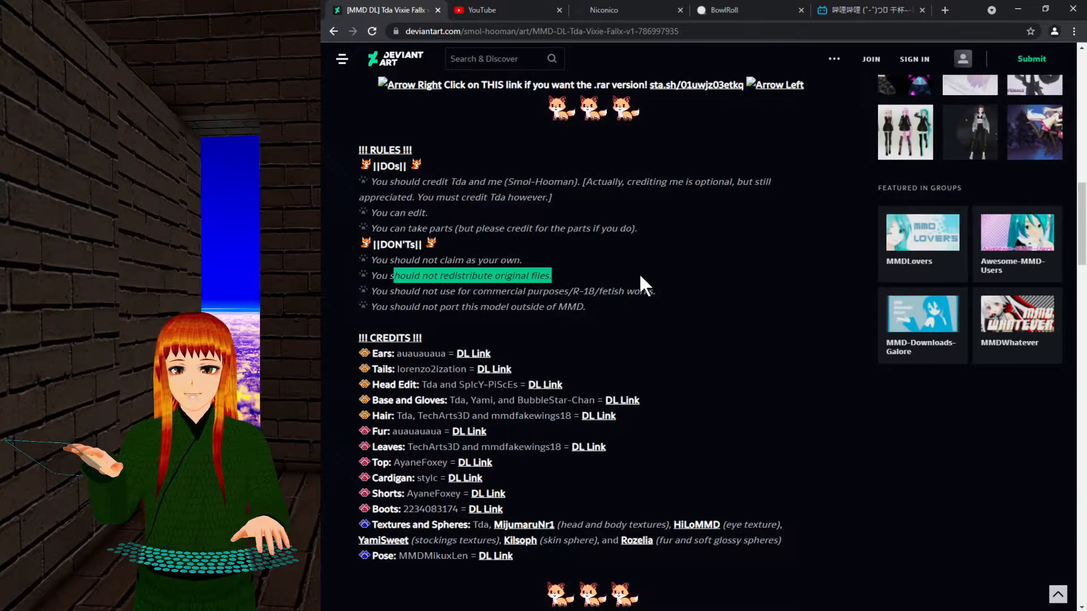
left_click_drag(656, 291, 491, 292)
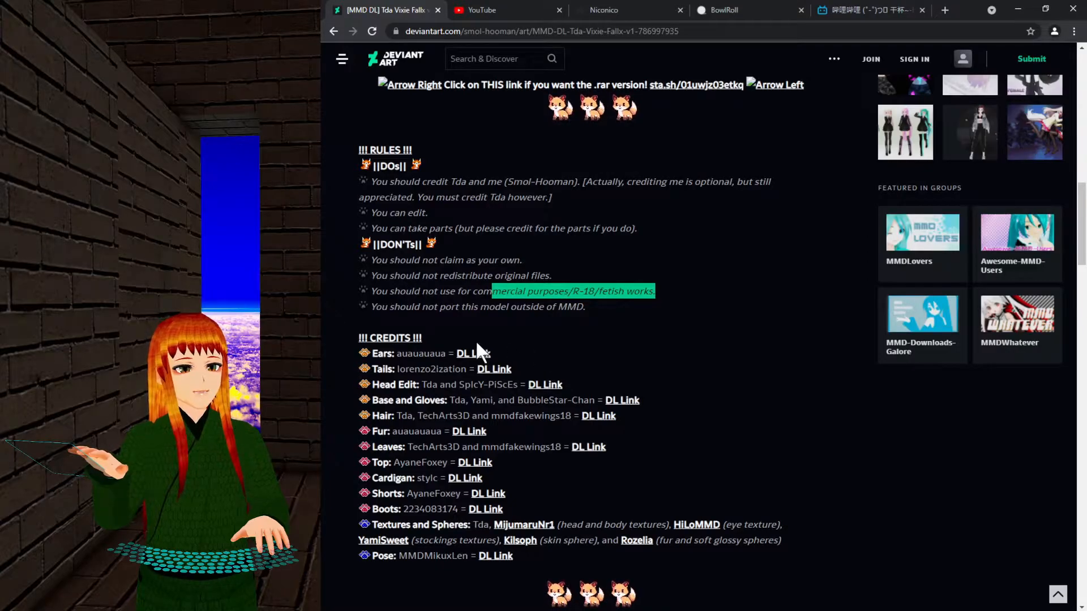
left_click_drag(419, 307, 651, 312)
left_click(697, 330)
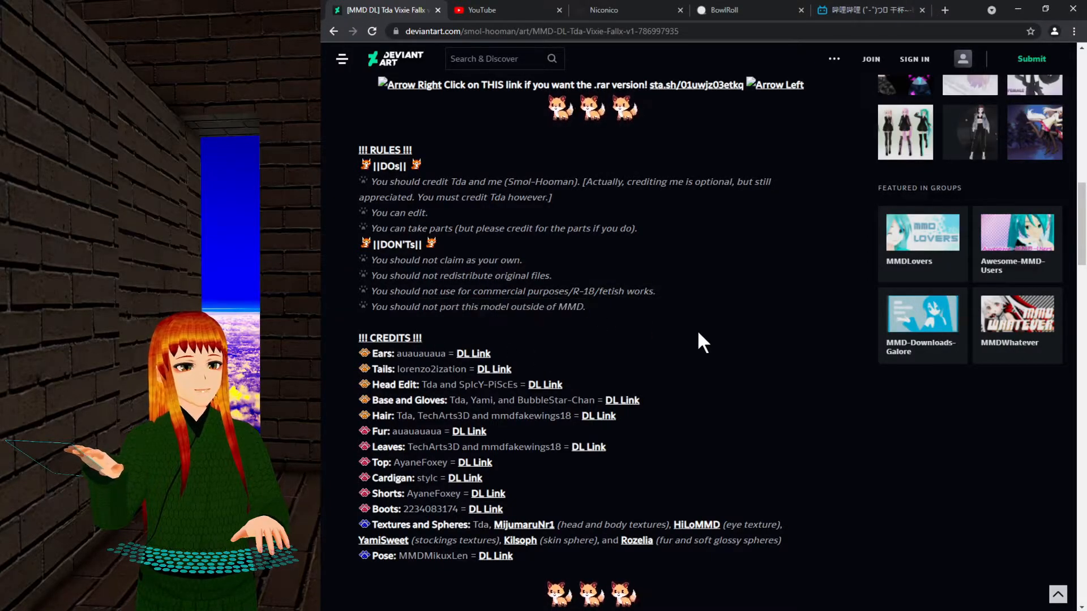
left_click_drag(586, 306, 471, 306)
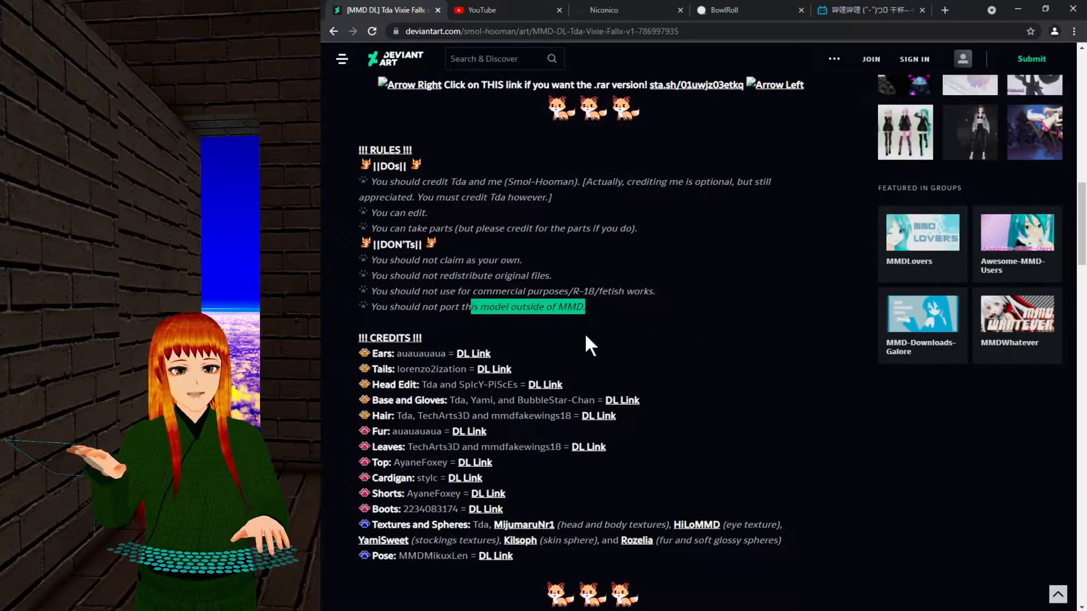
Highlight the permission to take parts with credit and the rule about crediting creators.
scroll(695, 356, "up", 2)
left_click(695, 358)
left_click_drag(427, 347, 631, 348)
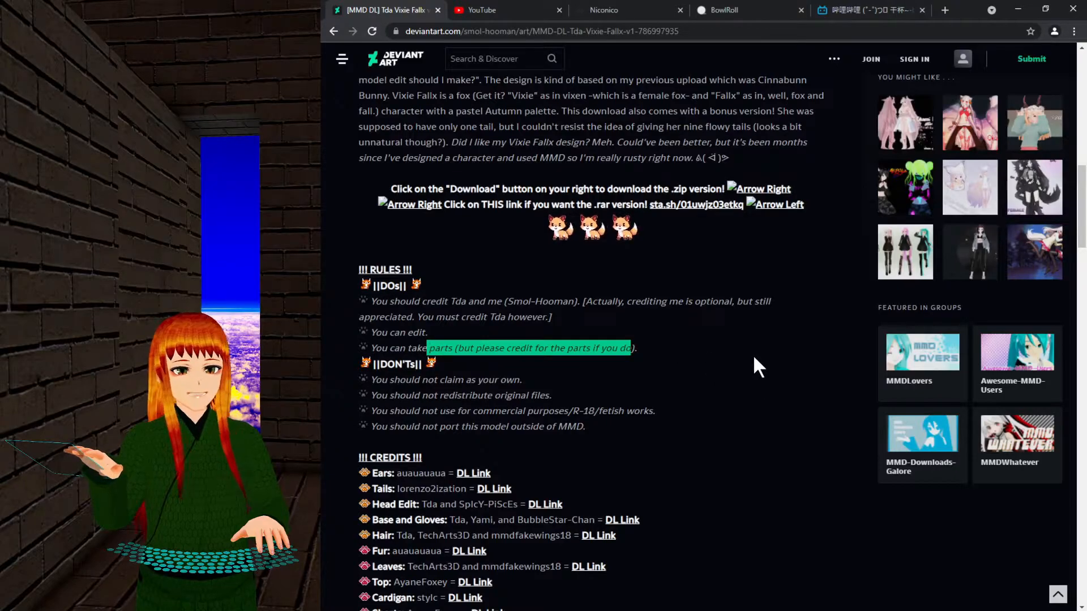
scroll(712, 430, "up", 10)
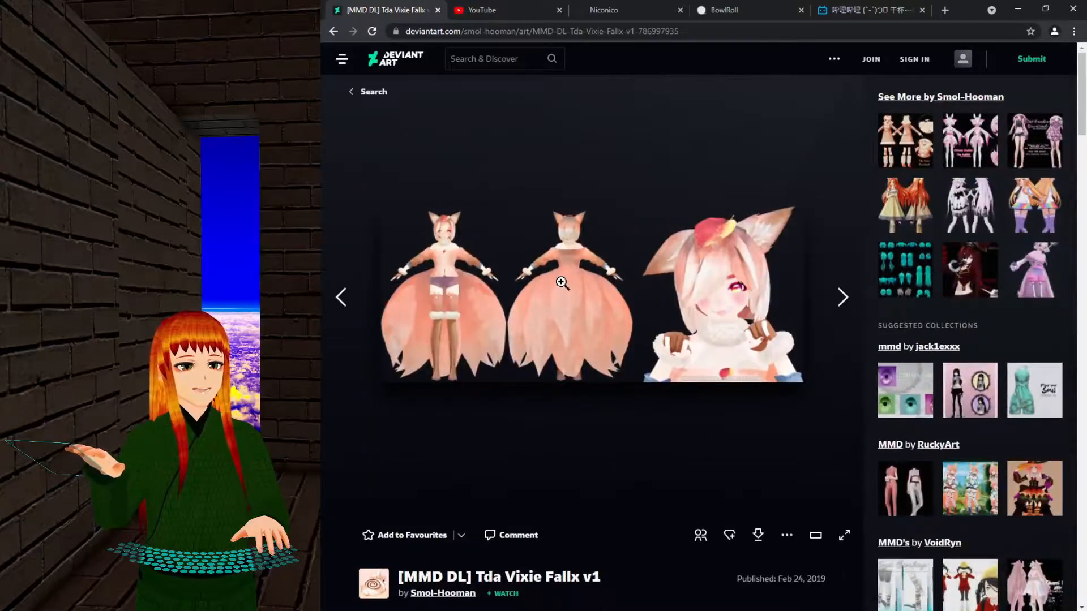
scroll(647, 452, "down", 10)
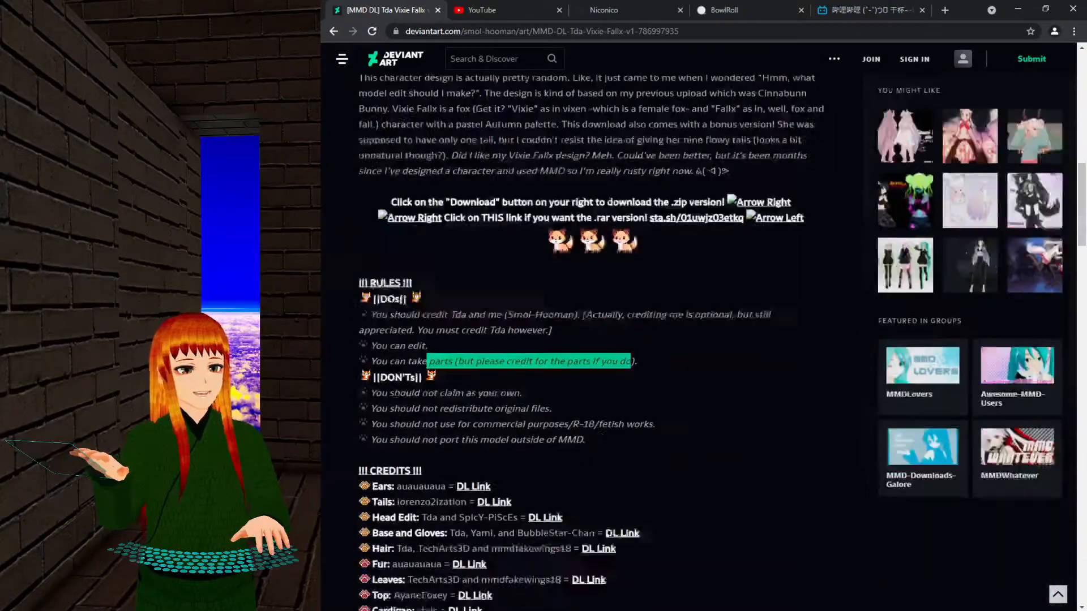
left_click(651, 347)
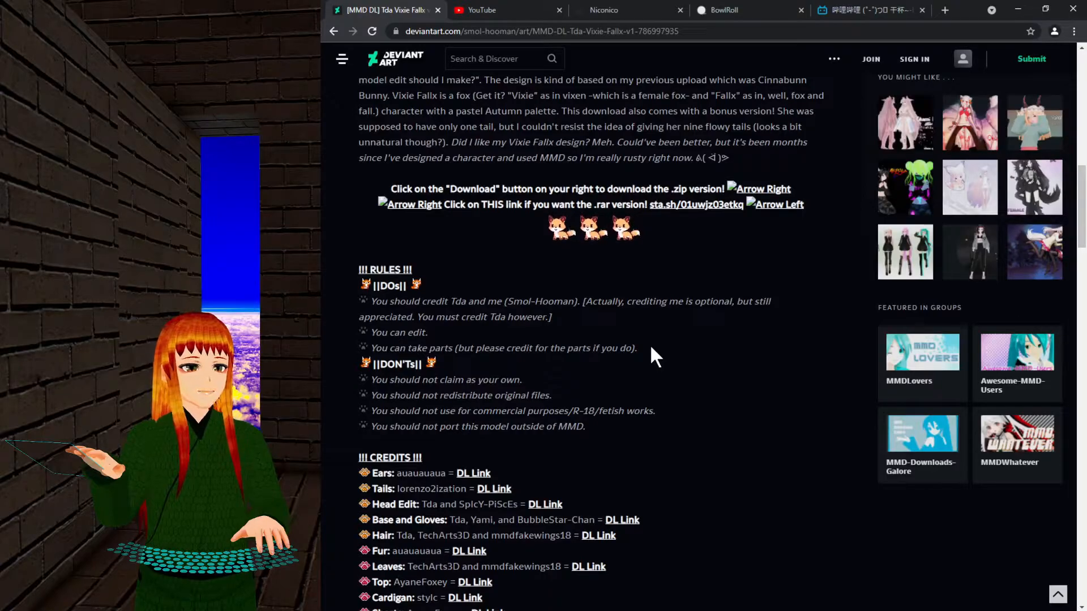
left_click_drag(496, 302, 640, 302)
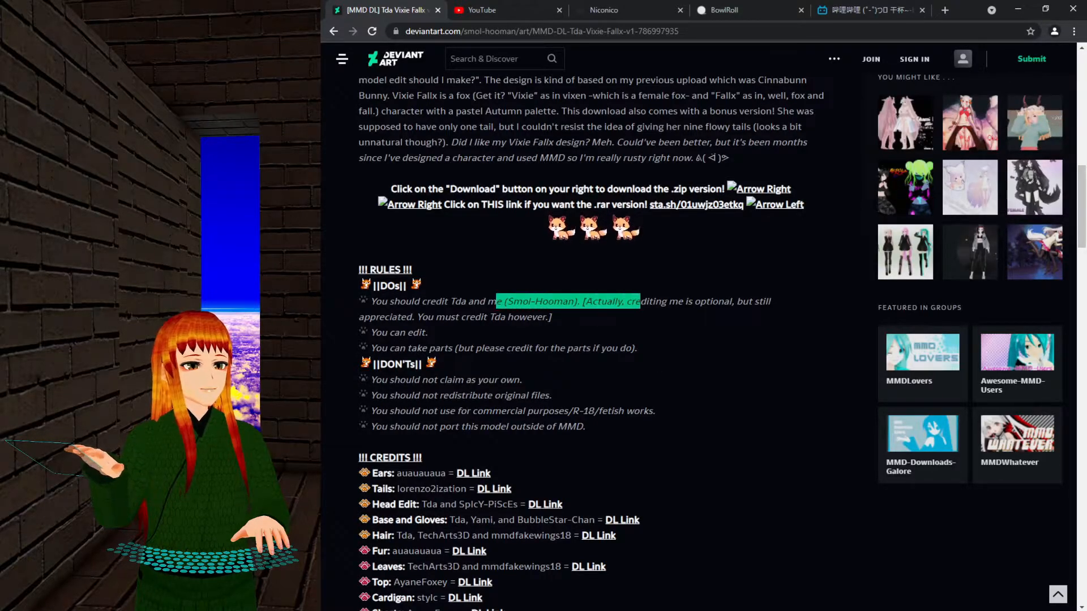
left_click(641, 304)
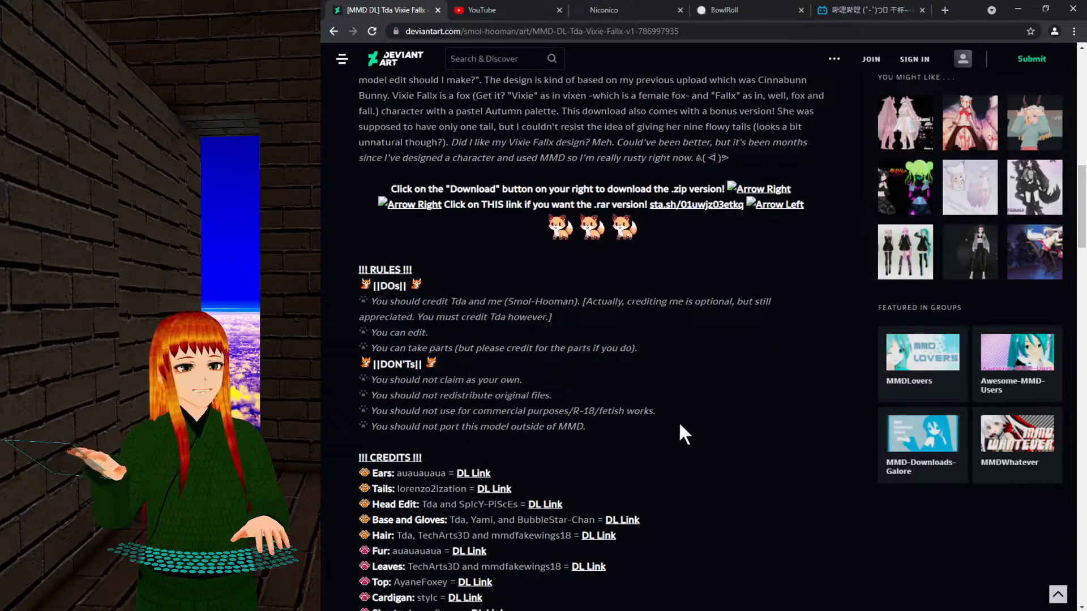
Mark the credits lines, then scroll back to the top of the page.
scroll(679, 421, "down", 3)
left_click_drag(396, 278, 519, 480)
left_click(756, 385)
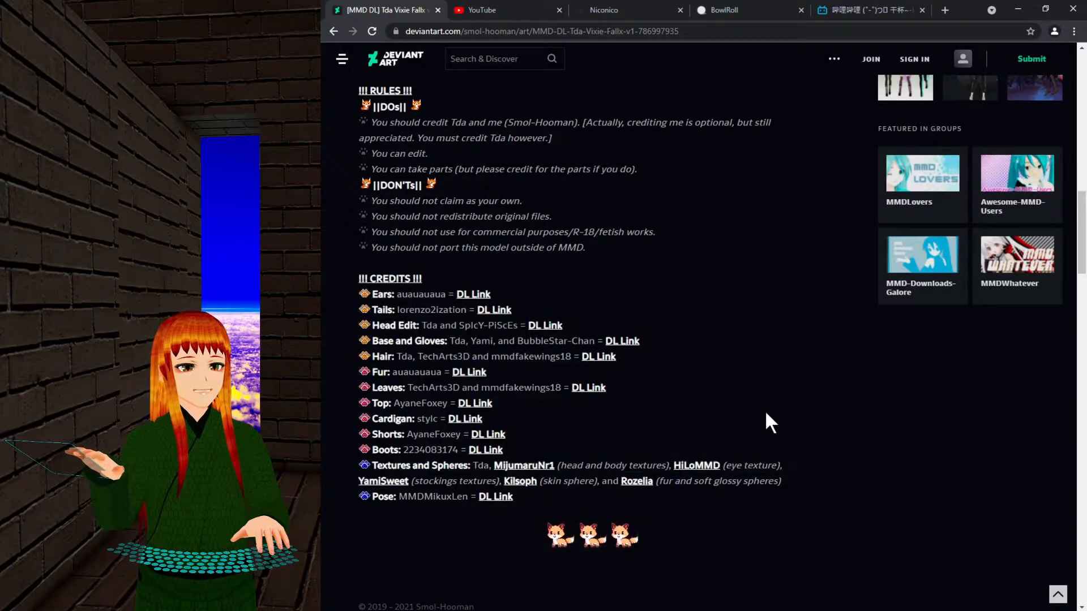
scroll(765, 410, "up", 15)
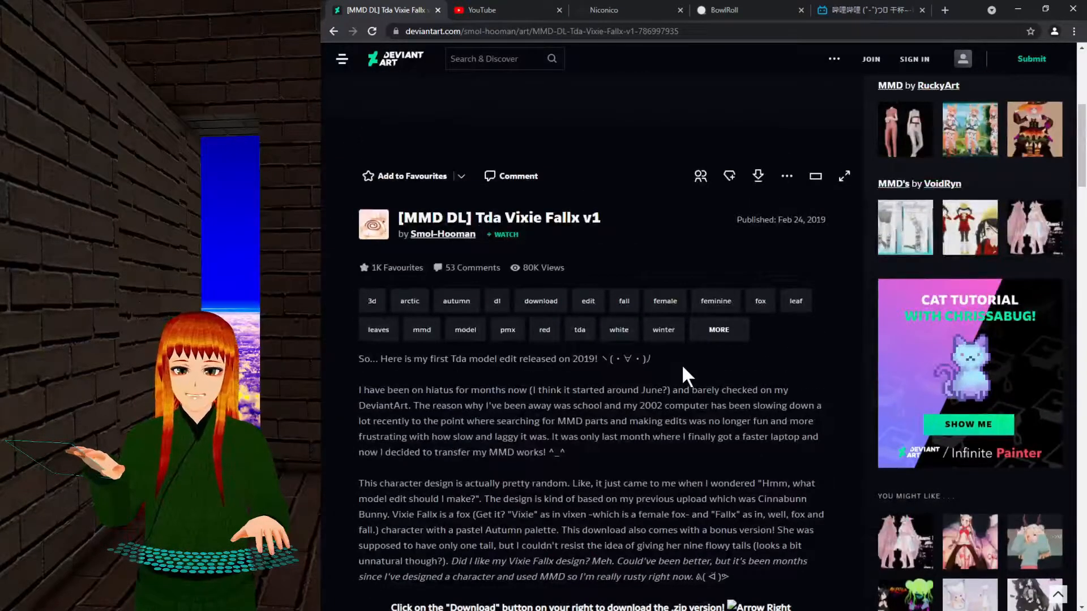
scroll(674, 362, "up", 6)
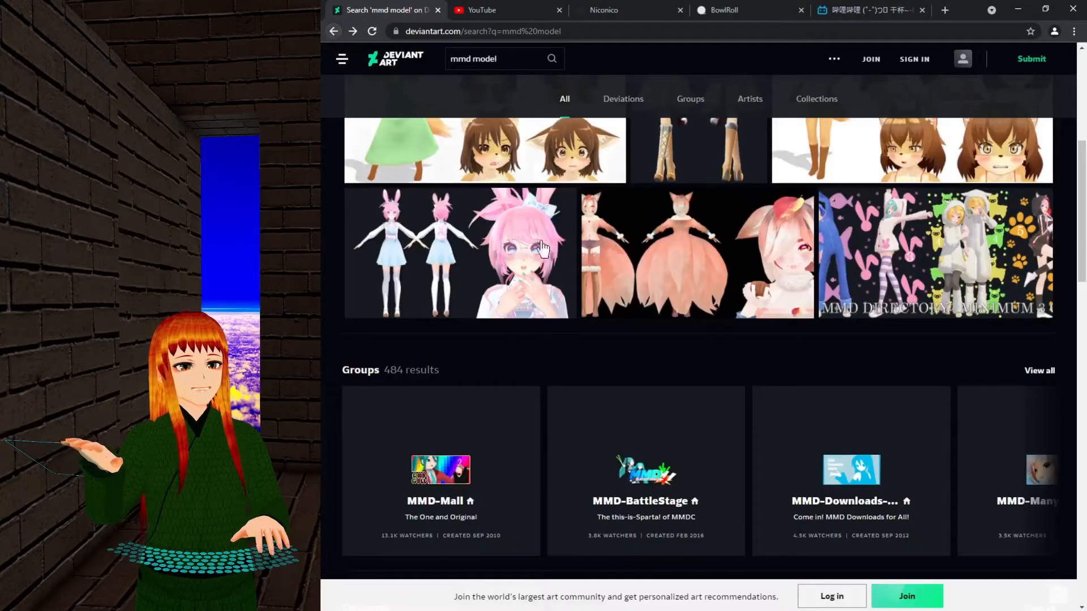
scroll(1000, 266, "up", 4)
scroll(1001, 266, "up", 2)
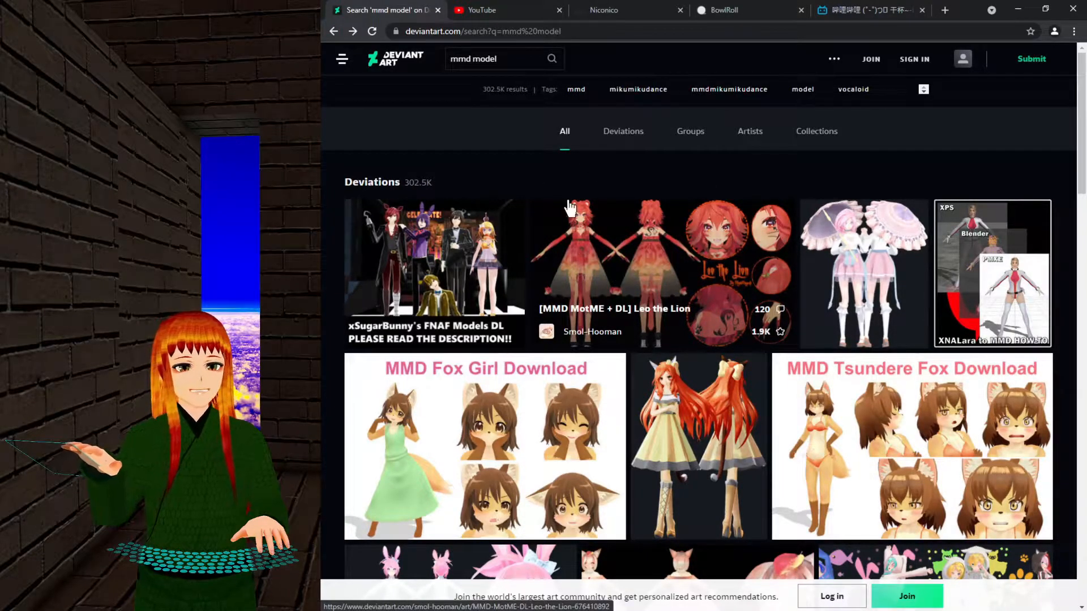
Search YouTube for 'mmd model DL' and scroll through the results.
left_click(484, 10)
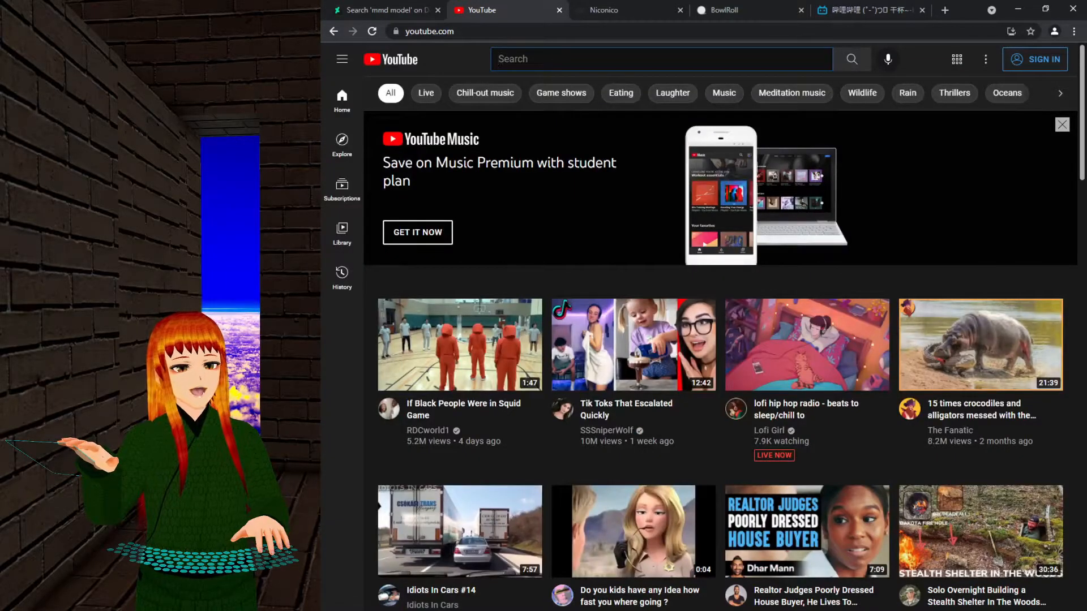
type("mmd model DL")
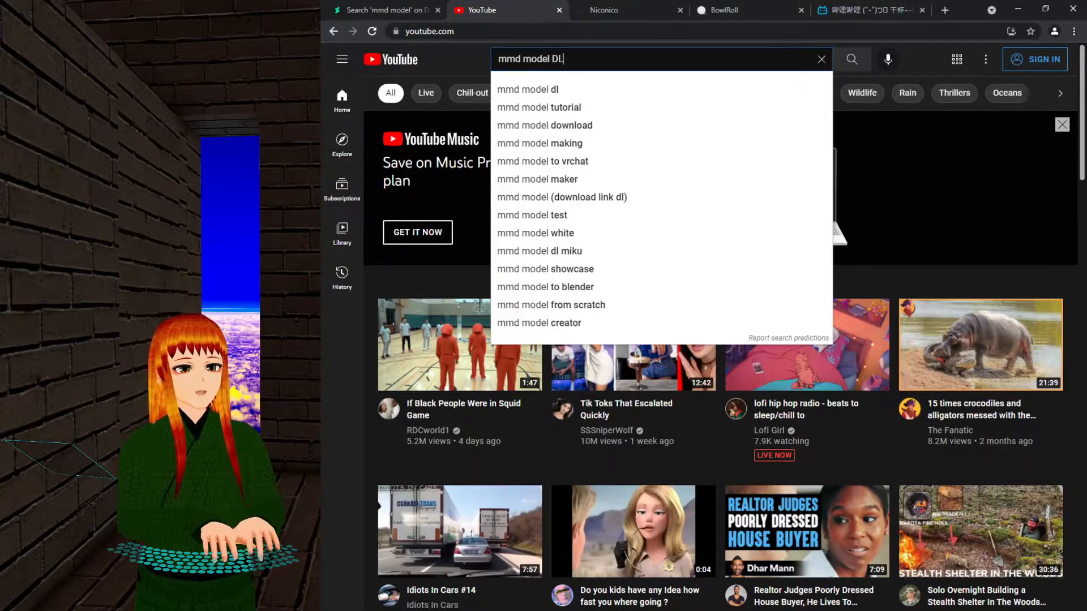
key("Return")
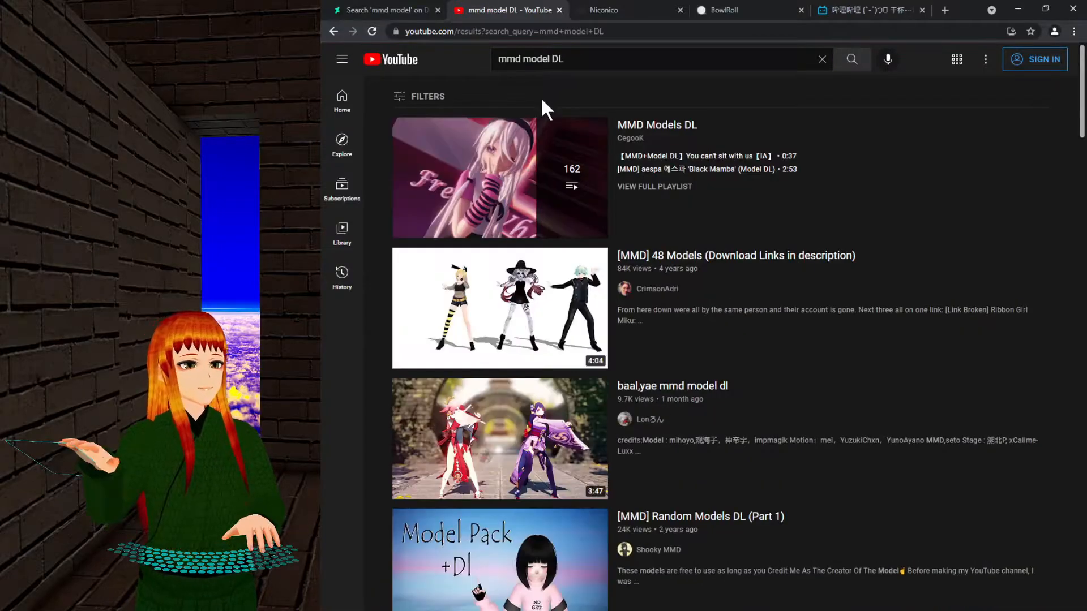
scroll(932, 240, "down", 5)
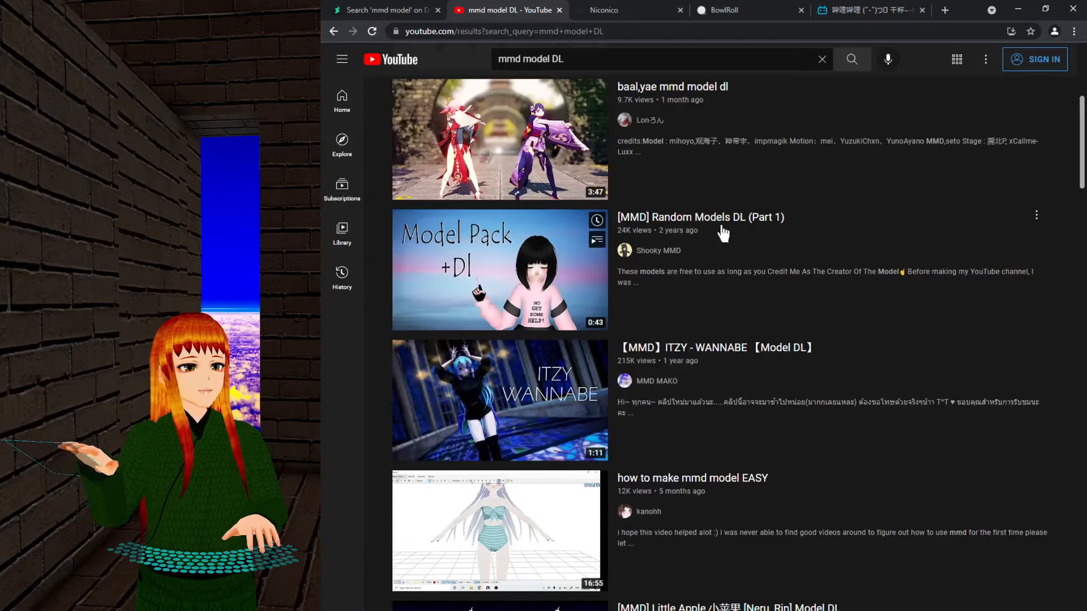
scroll(806, 246, "up", 4)
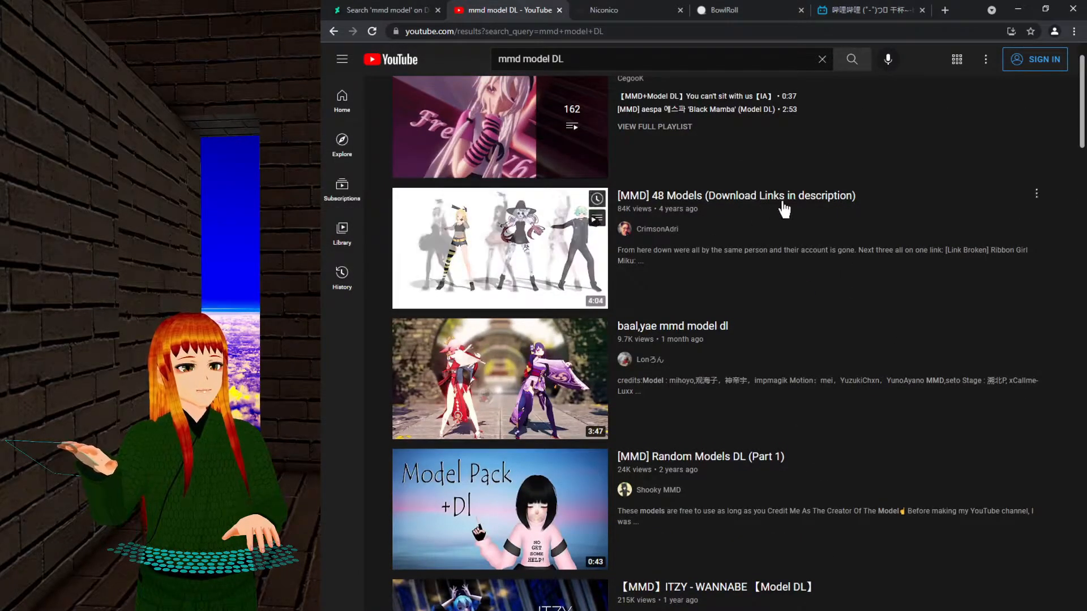
scroll(809, 254, "up", 1)
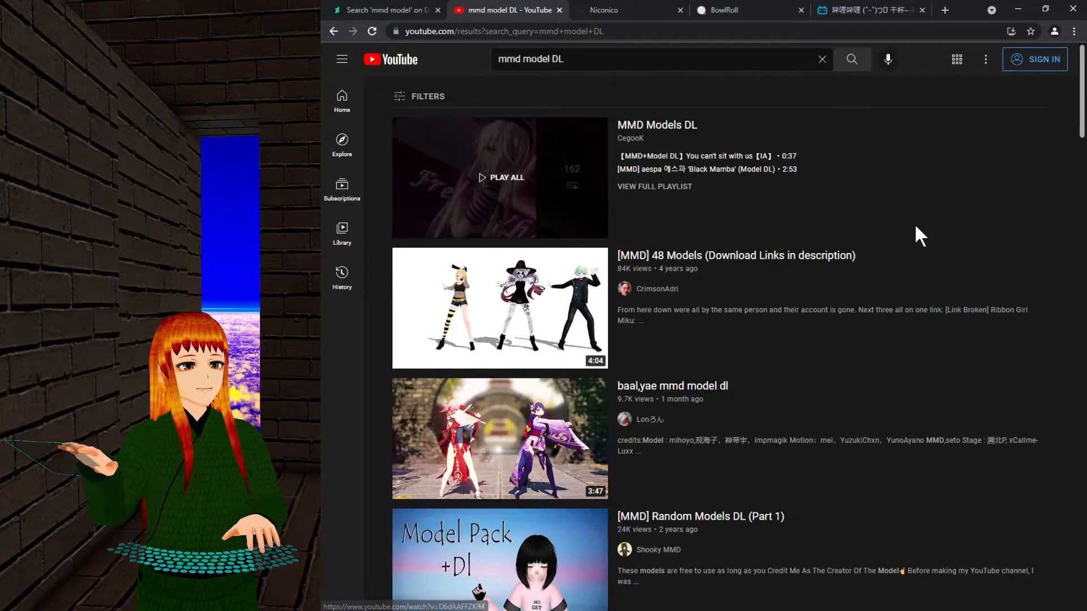
scroll(934, 280, "down", 20)
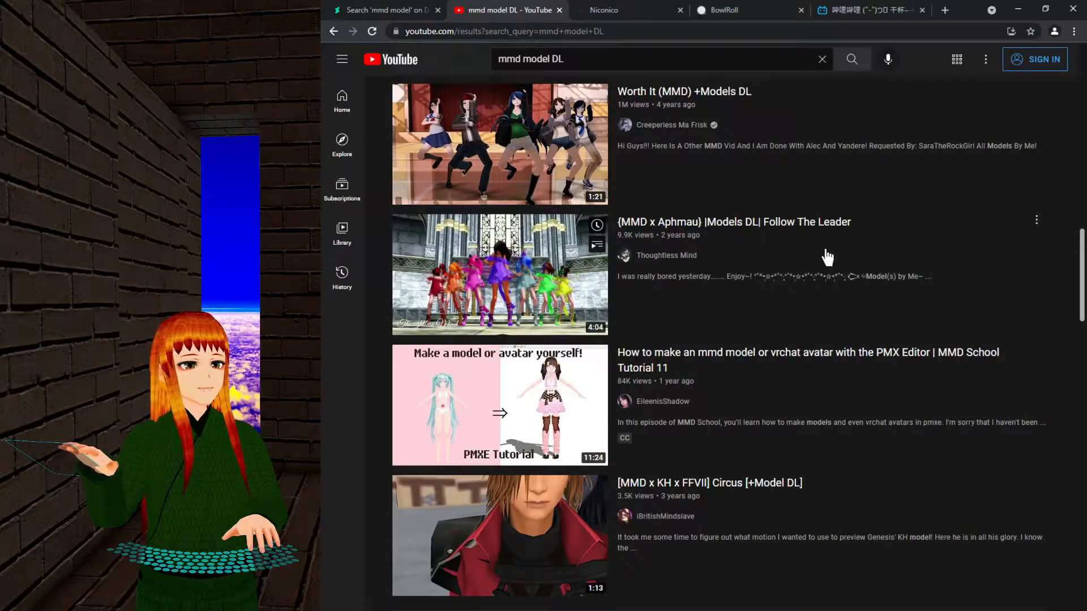
scroll(883, 399, "up", 15)
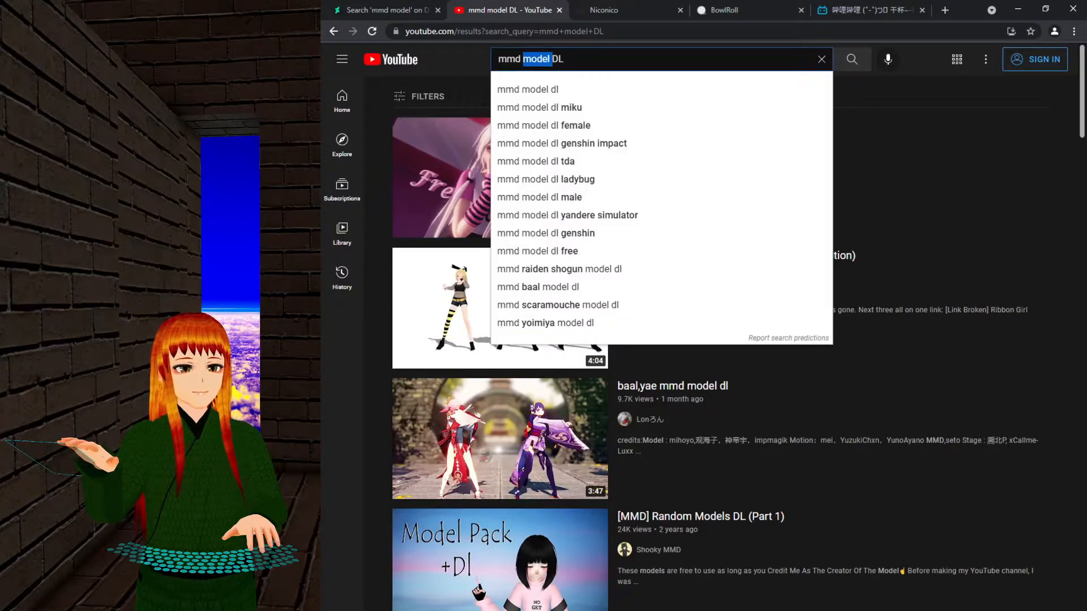
Change the YouTube search to 'mmd motion DL' and scroll through those results.
type("motion")
key("Return")
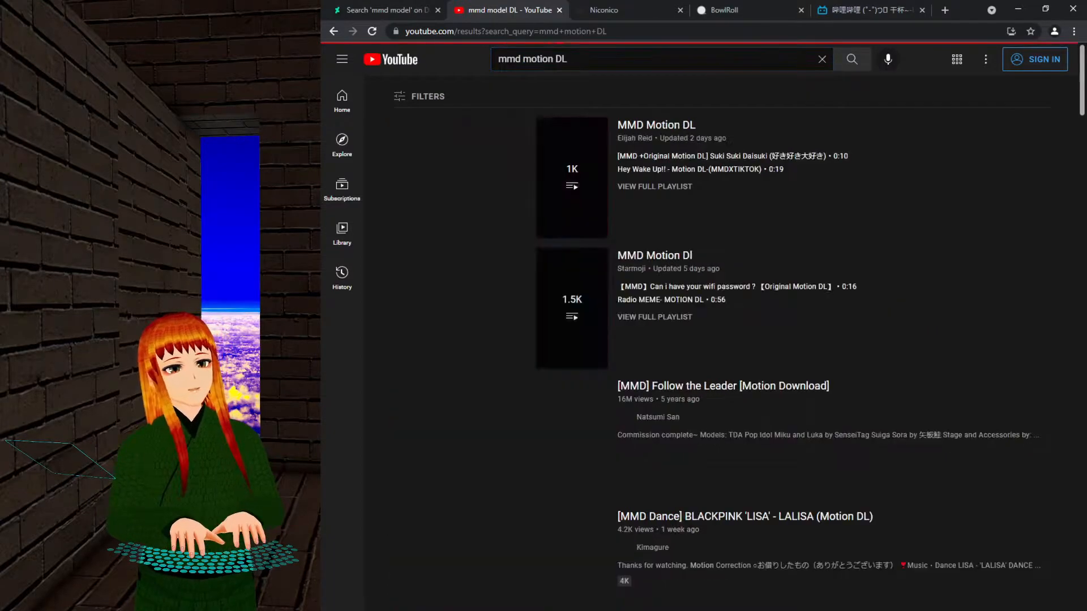
left_click(391, 8)
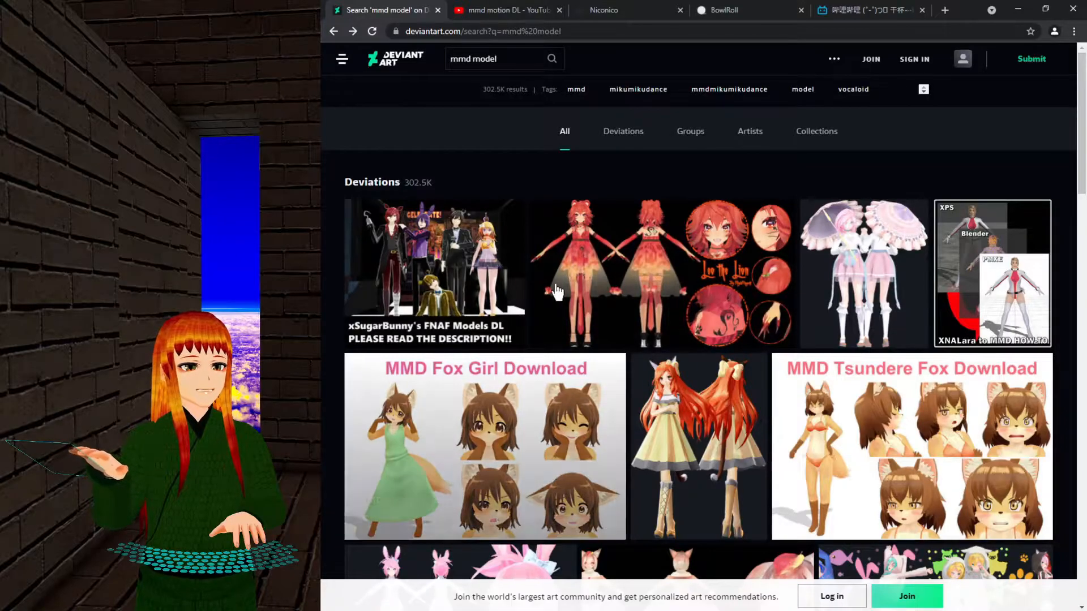
left_click(513, 9)
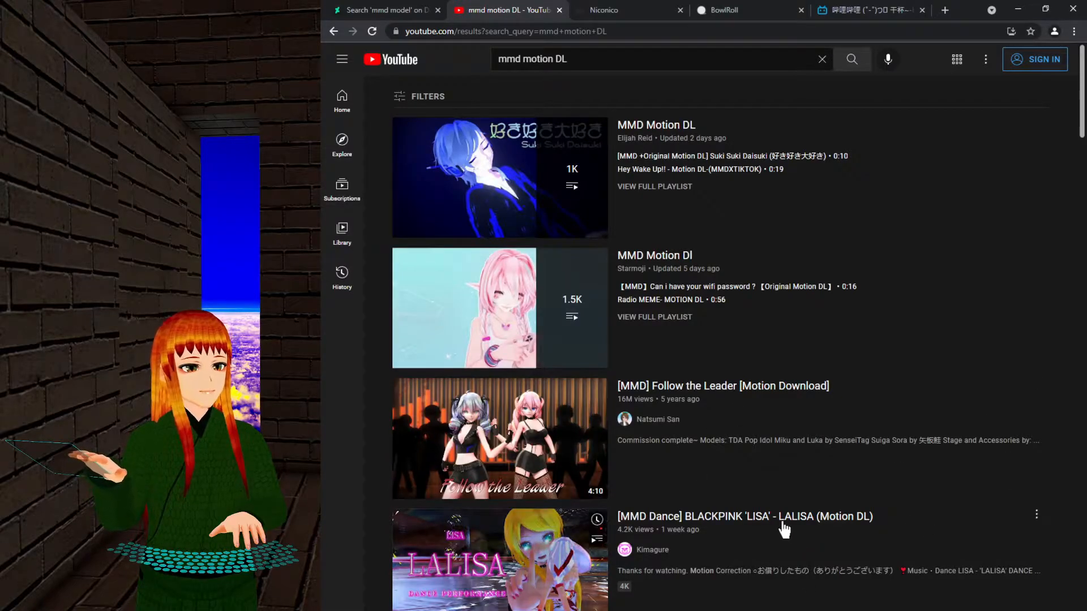
scroll(876, 331, "down", 2)
scroll(872, 322, "down", 2)
scroll(821, 286, "up", 4)
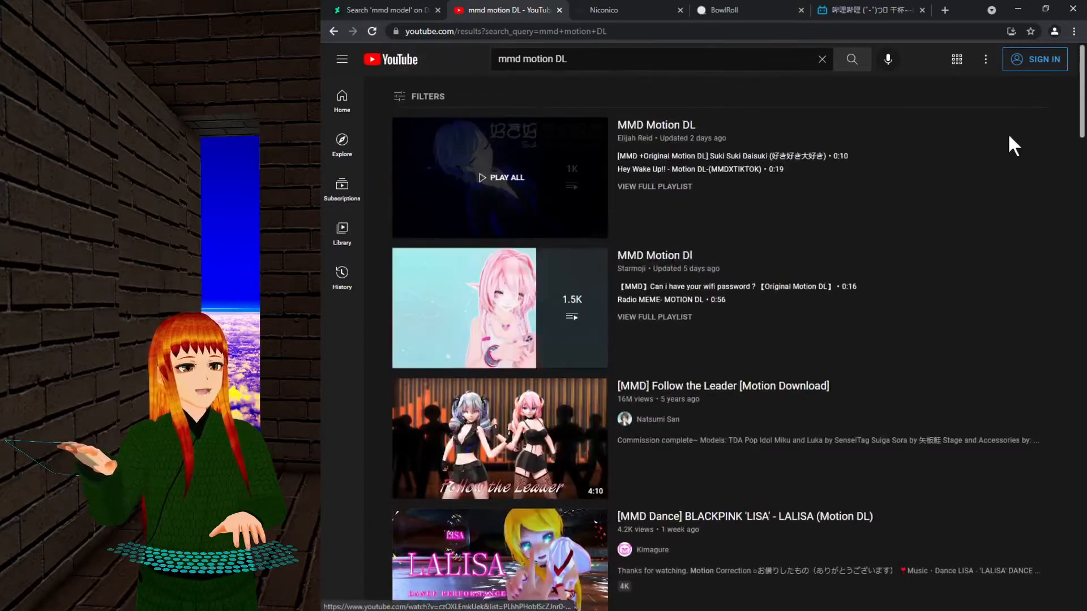
scroll(793, 188, "down", 5)
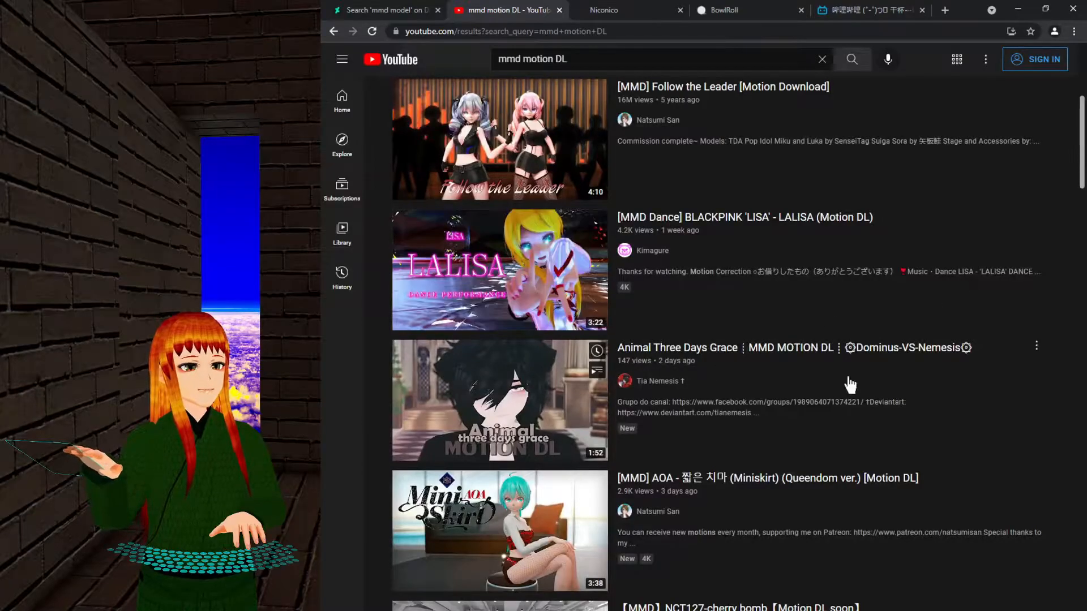
scroll(758, 357, "down", 4)
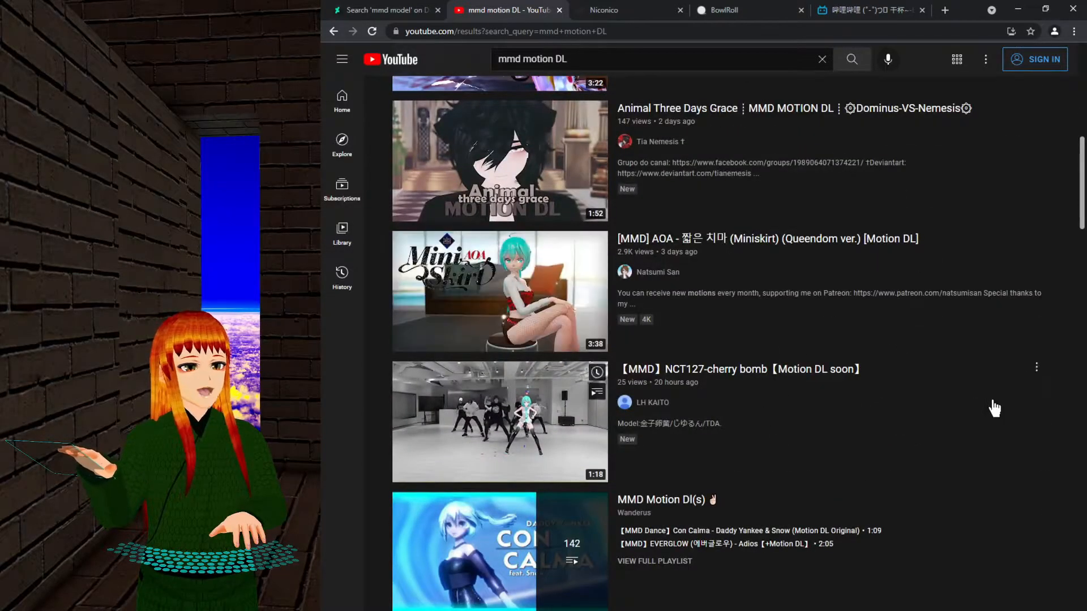
scroll(972, 405, "up", 9)
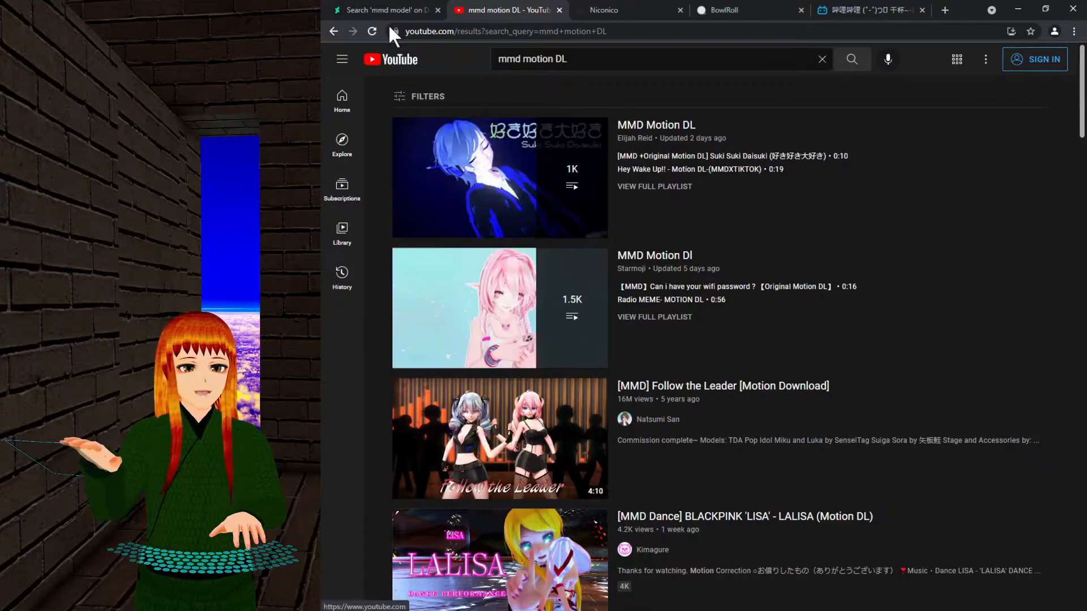
Flip between the DeviantArt, YouTube and BowlRoll tabs, ending on DeviantArt's mmd model results.
left_click(399, 9)
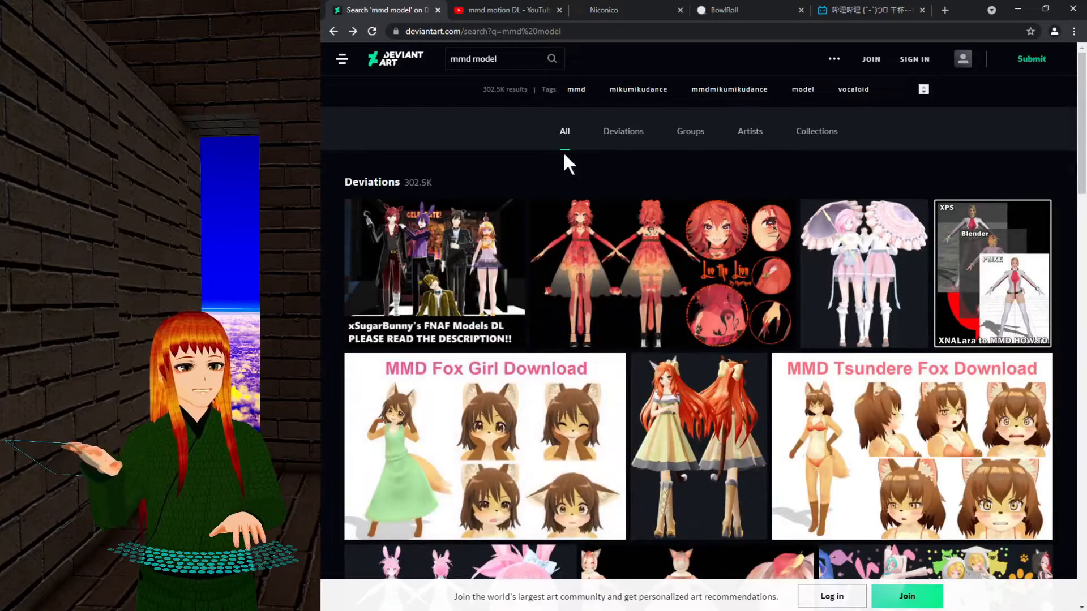
left_click(504, 12)
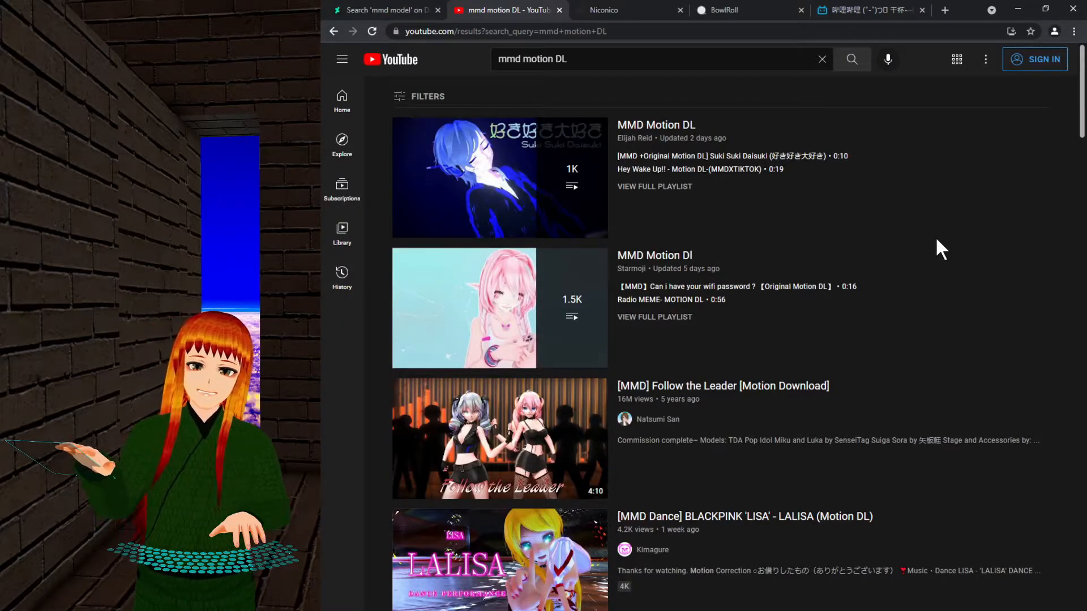
left_click(716, 13)
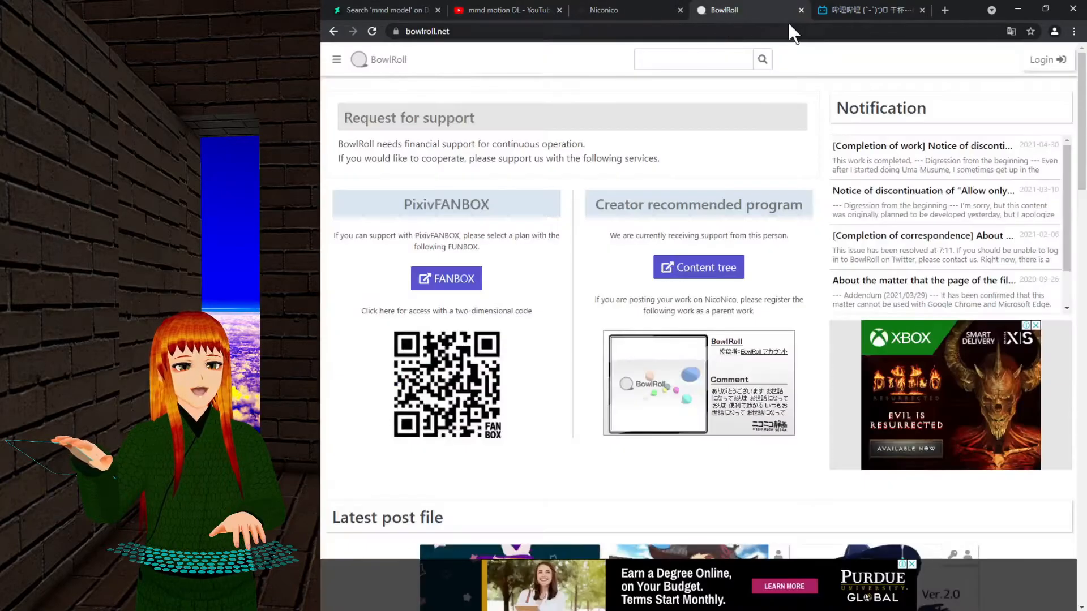
left_click(468, 10)
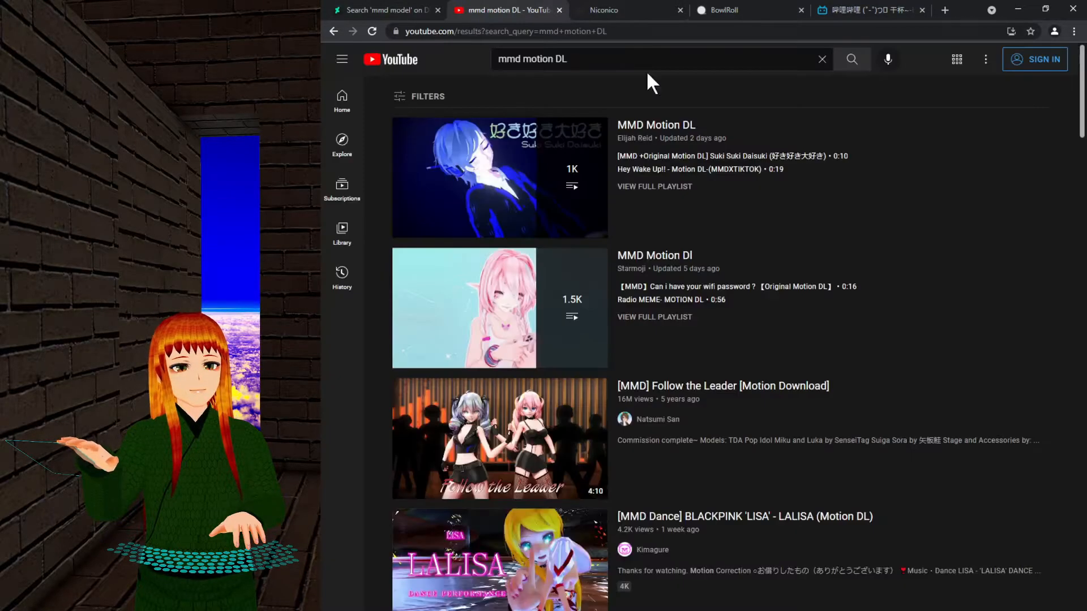
left_click(384, 12)
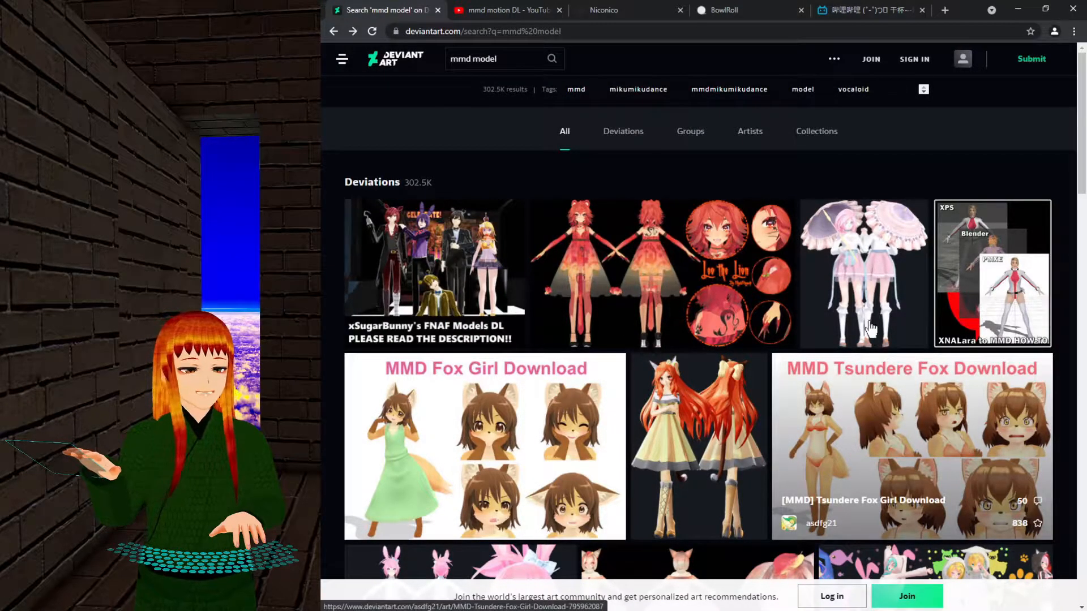
Switch to the Niconico tab and scroll through the nicovideo.jp featured videos.
left_click(636, 9)
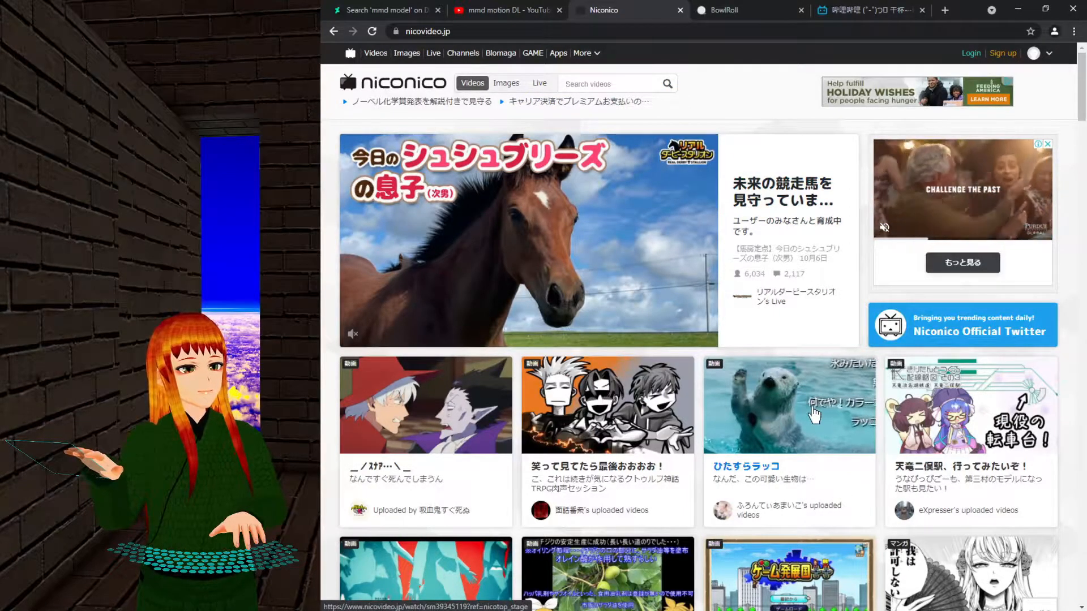
scroll(813, 415, "down", 3)
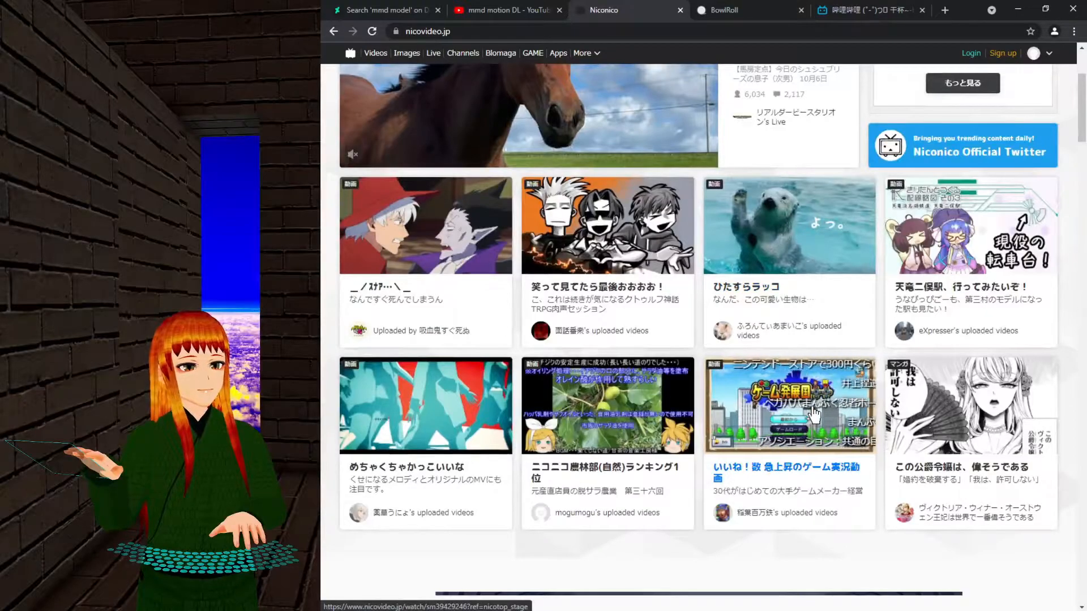
scroll(814, 415, "down", 5)
scroll(722, 265, "up", 8)
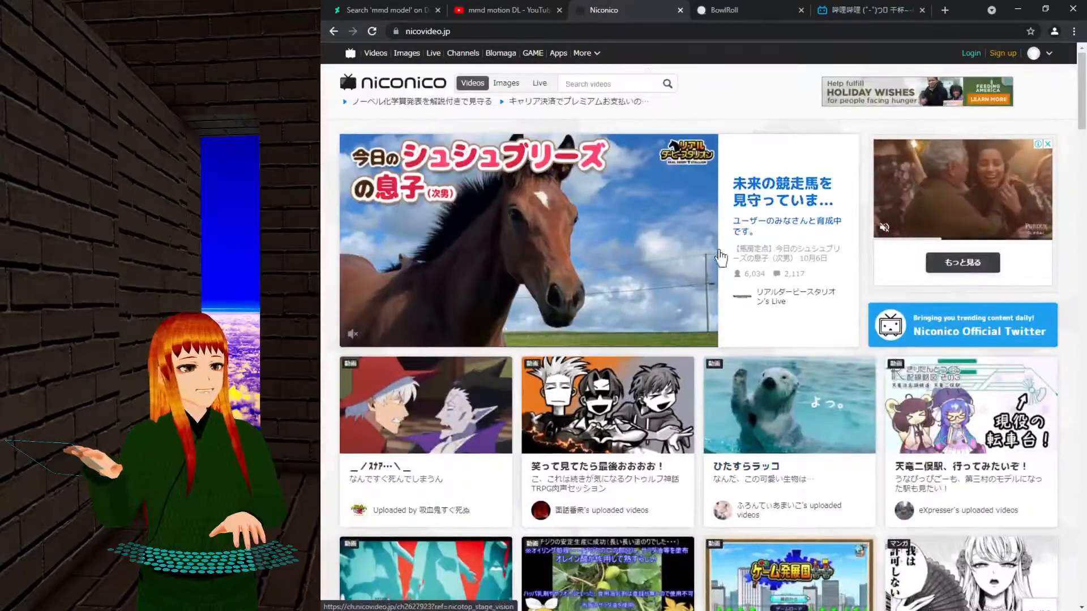
On BowlRoll, search for the keyword 'model' and scroll through the results.
left_click(719, 9)
left_click(709, 59)
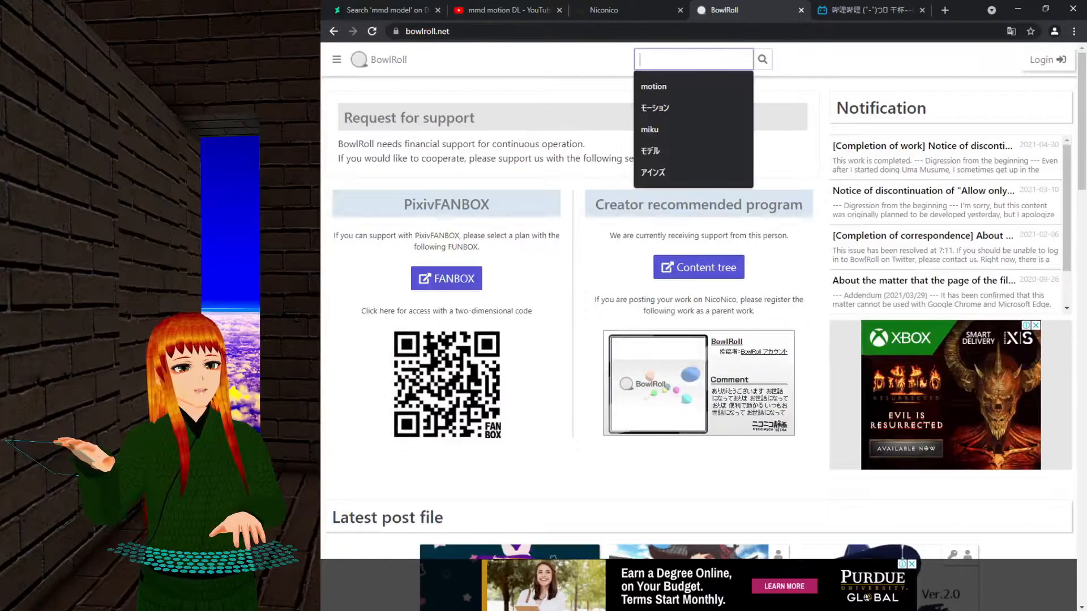
type("model")
key("Return")
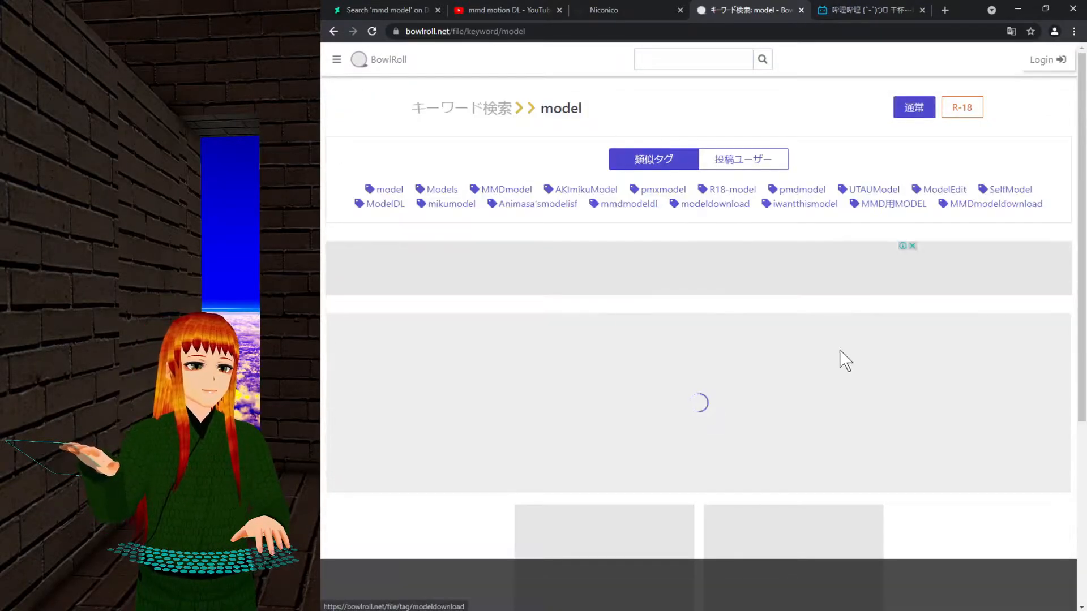
scroll(816, 282, "down", 7)
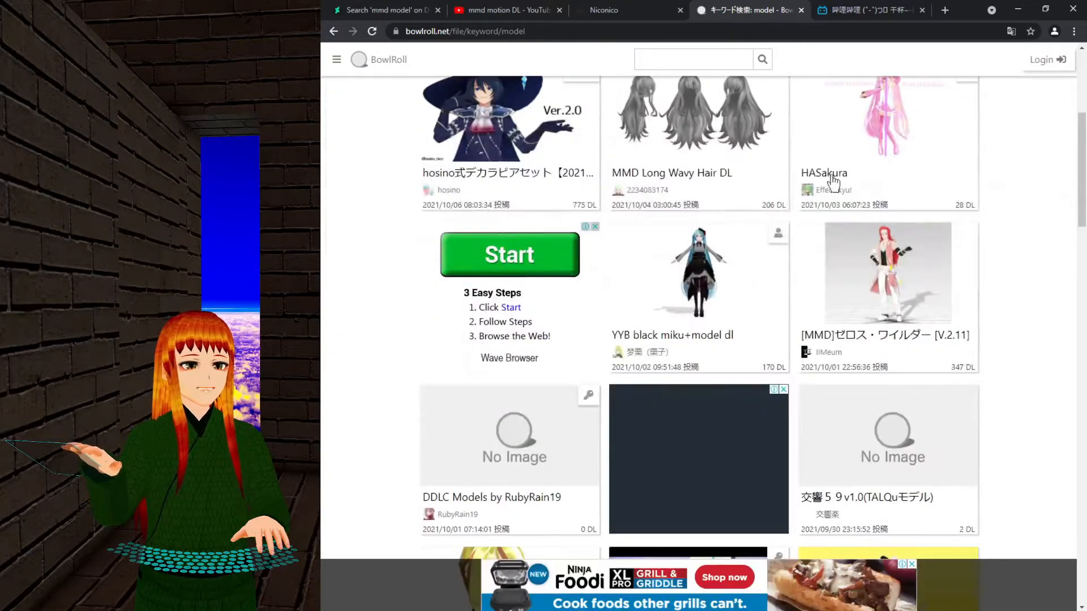
scroll(829, 334, "down", 8)
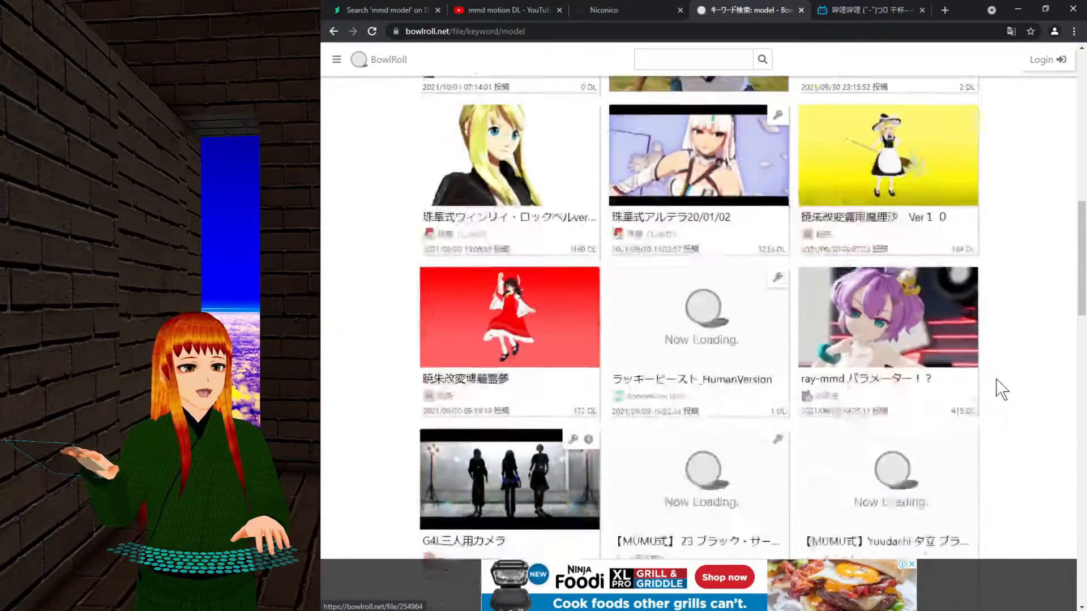
scroll(1014, 405, "up", 16)
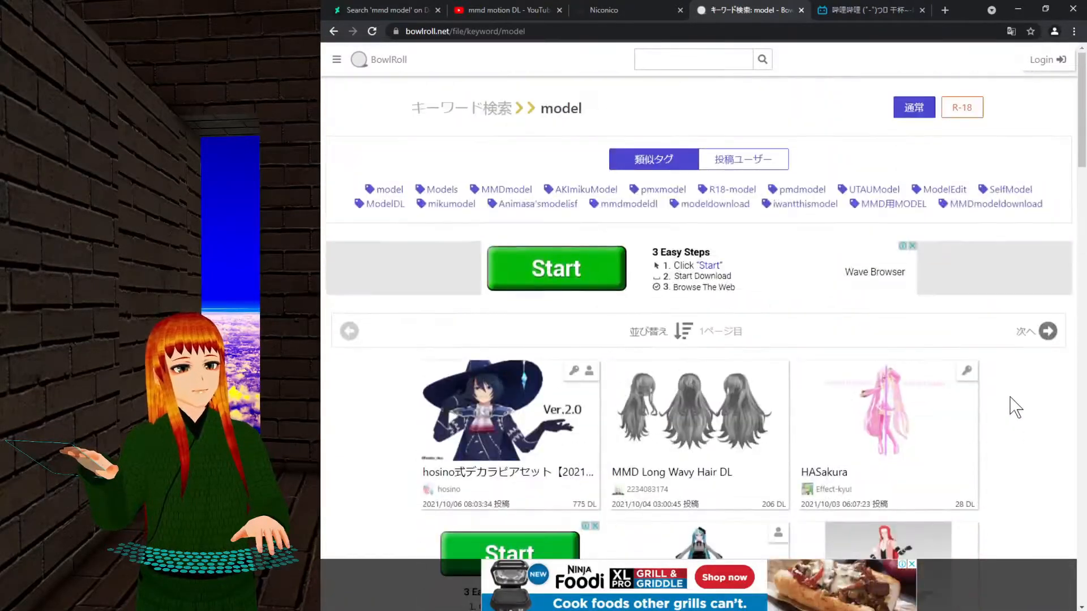
Rerun the search with 'モデル' from the recent searches and scroll its listed models.
left_click(702, 60)
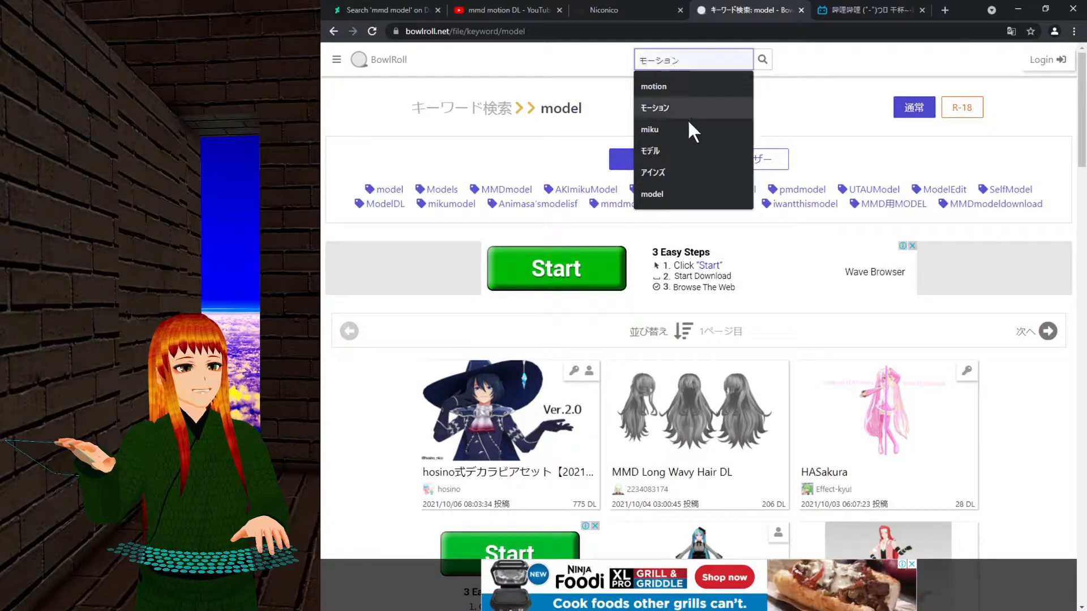
left_click(661, 147)
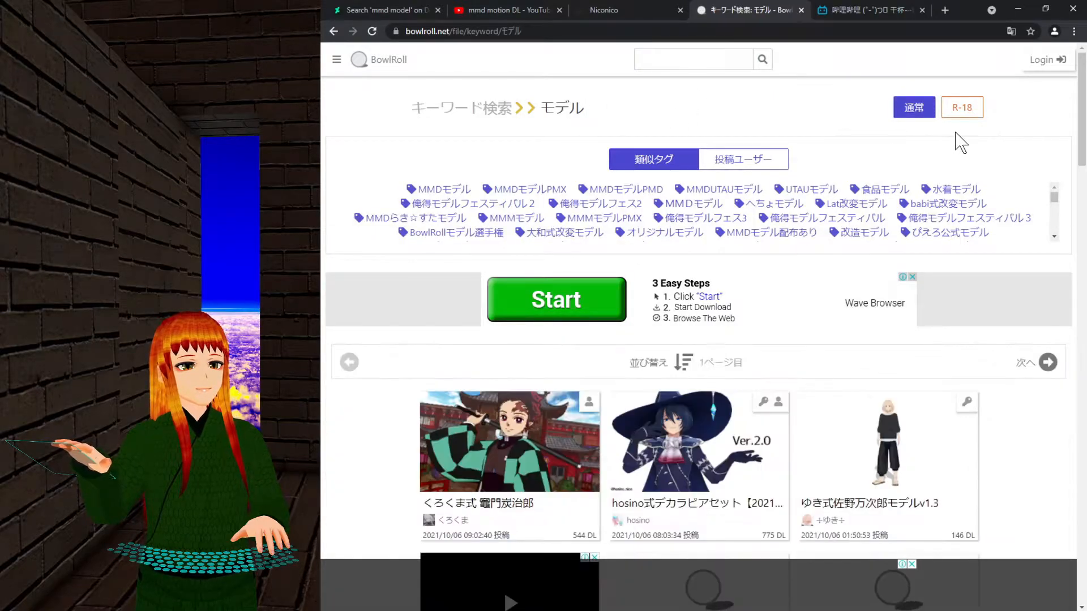
scroll(979, 203, "down", 5)
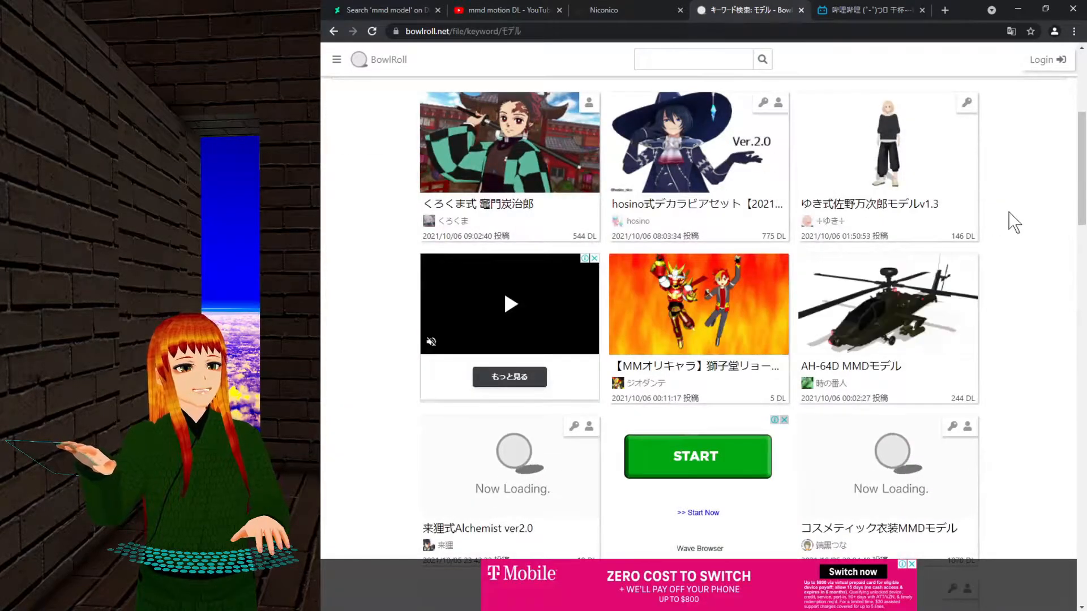
scroll(905, 232, "down", 5)
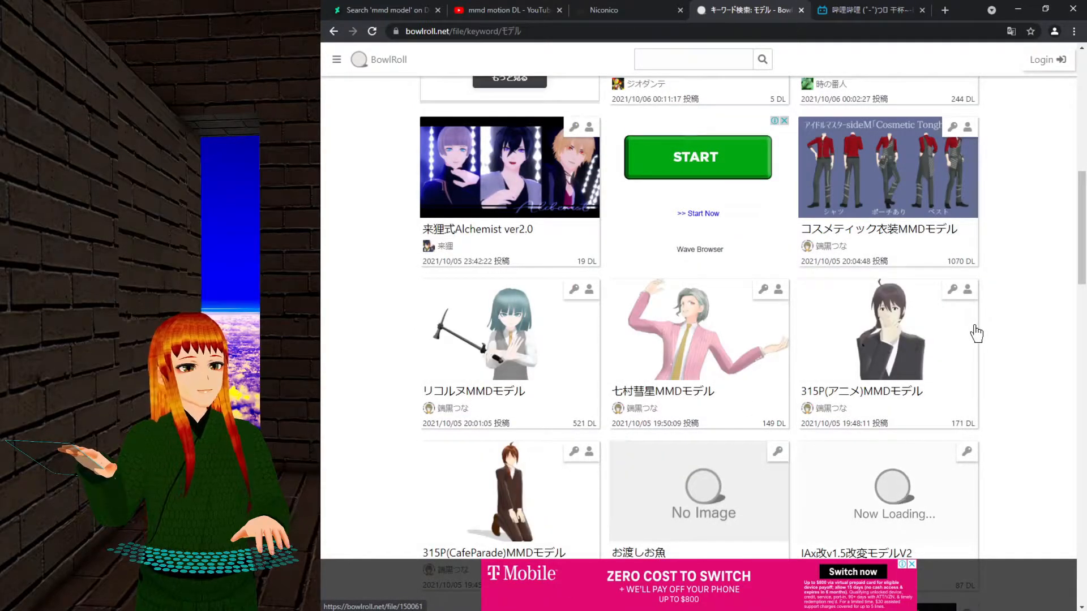
scroll(976, 334, "down", 7)
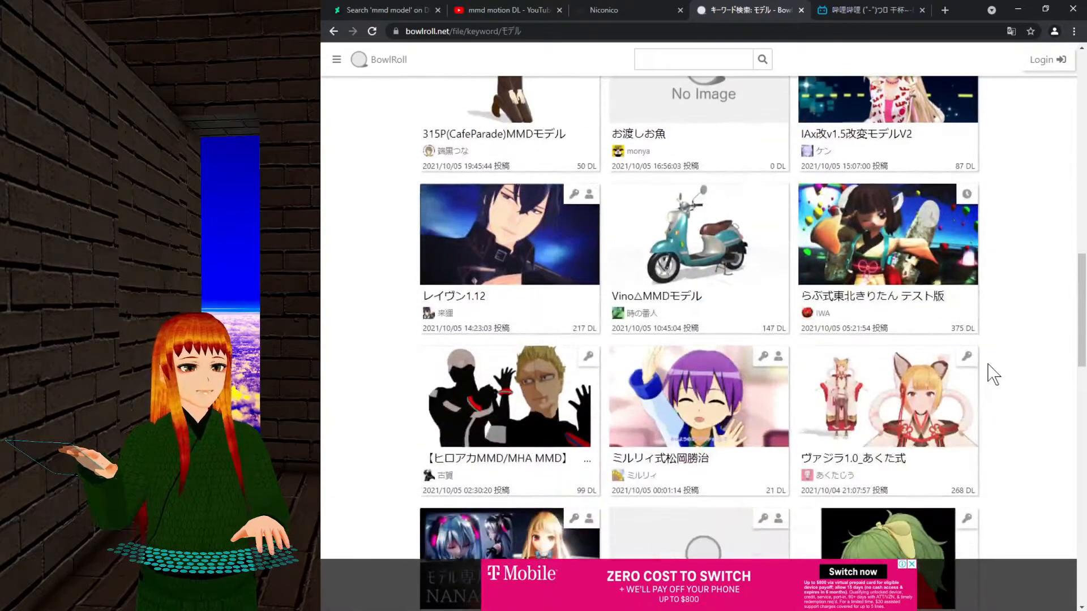
scroll(987, 372, "up", 12)
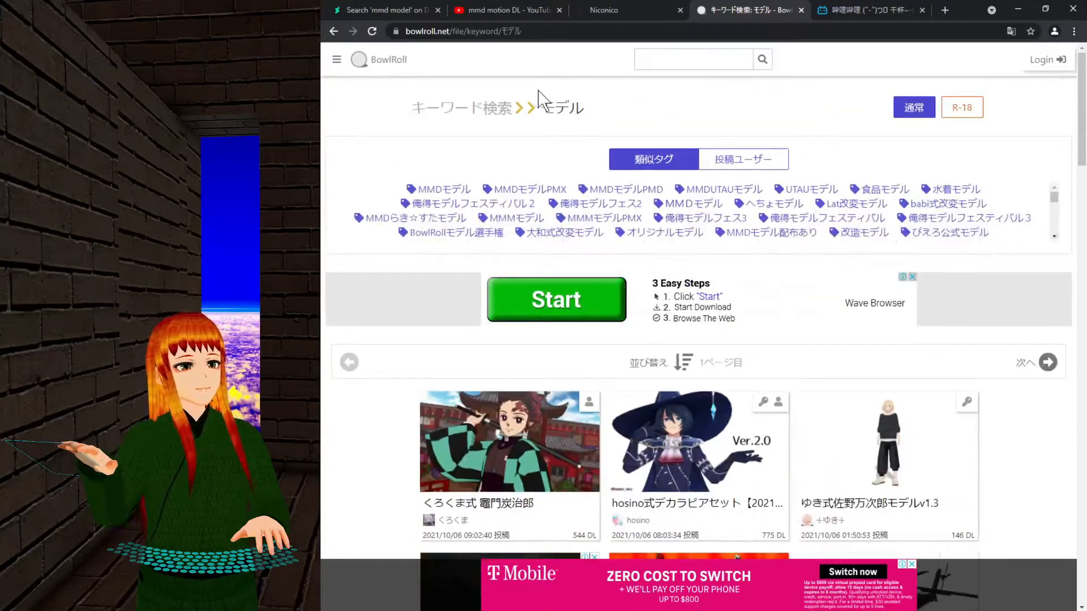
Pick 'motion' from BowlRoll's search history and scroll through the matching motion files.
left_click(679, 61)
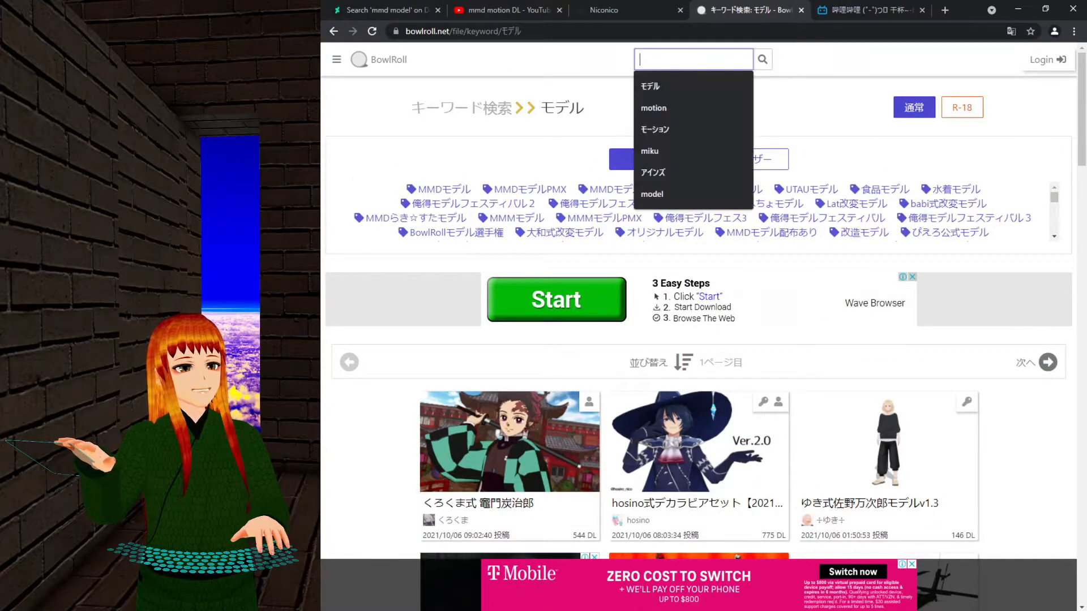
left_click(666, 107)
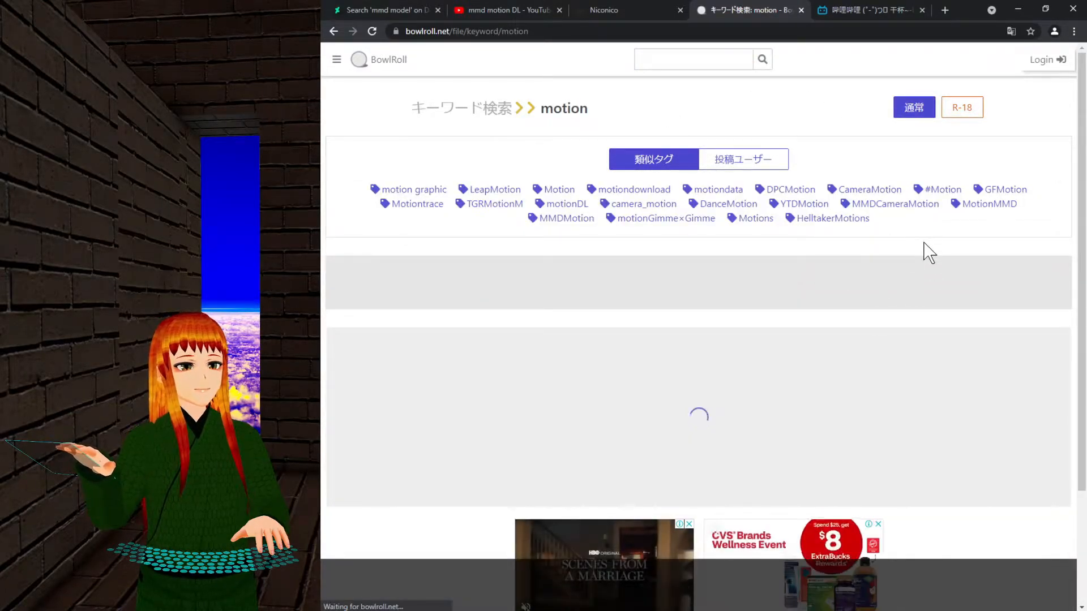
scroll(953, 287, "down", 3)
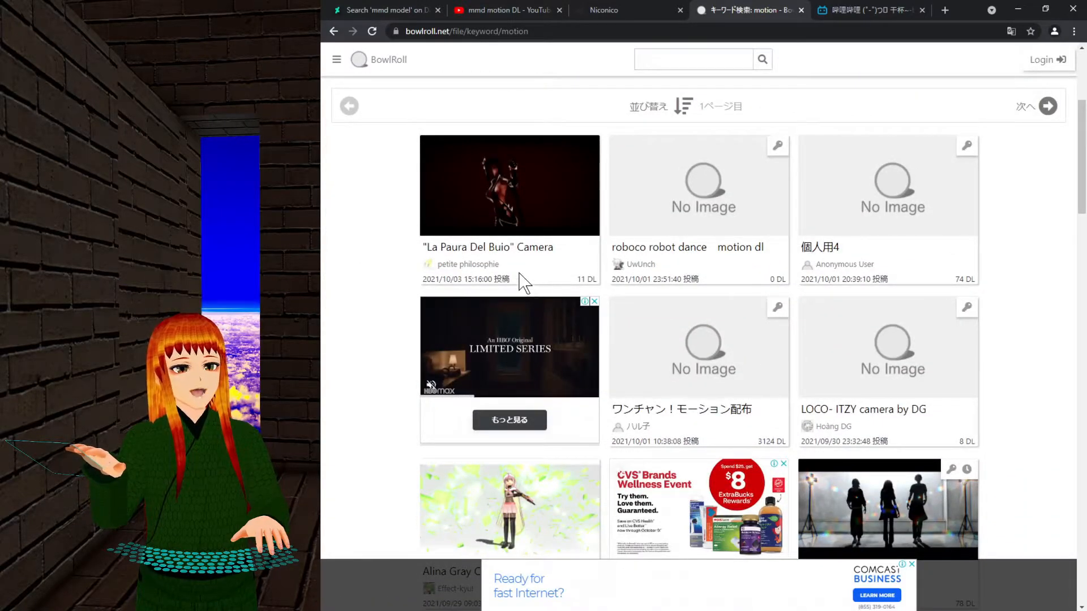
scroll(906, 331, "down", 3)
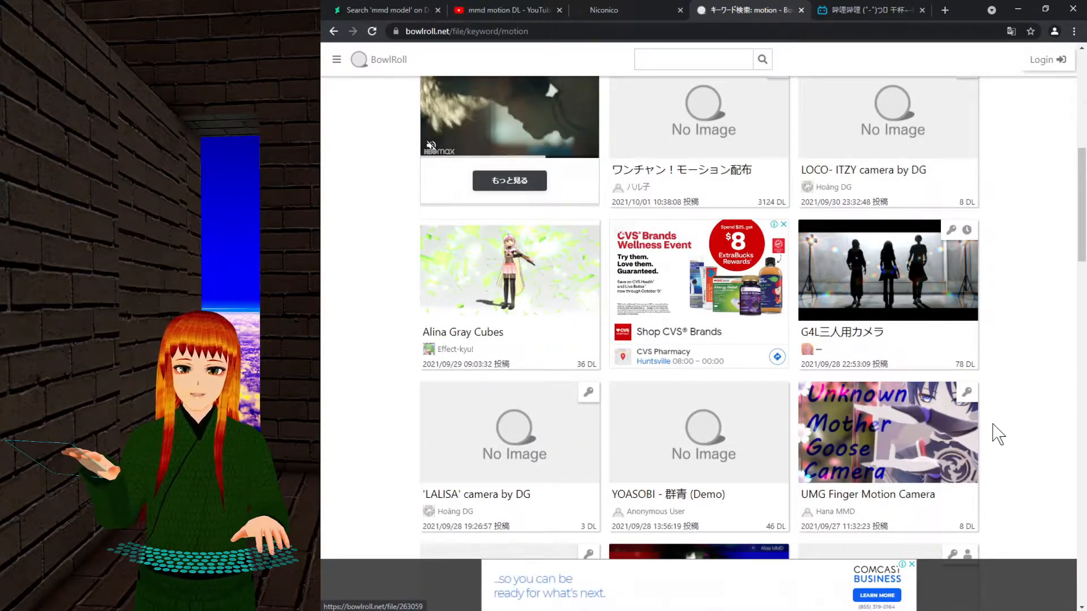
scroll(1002, 399, "down", 2)
scroll(1007, 403, "down", 3)
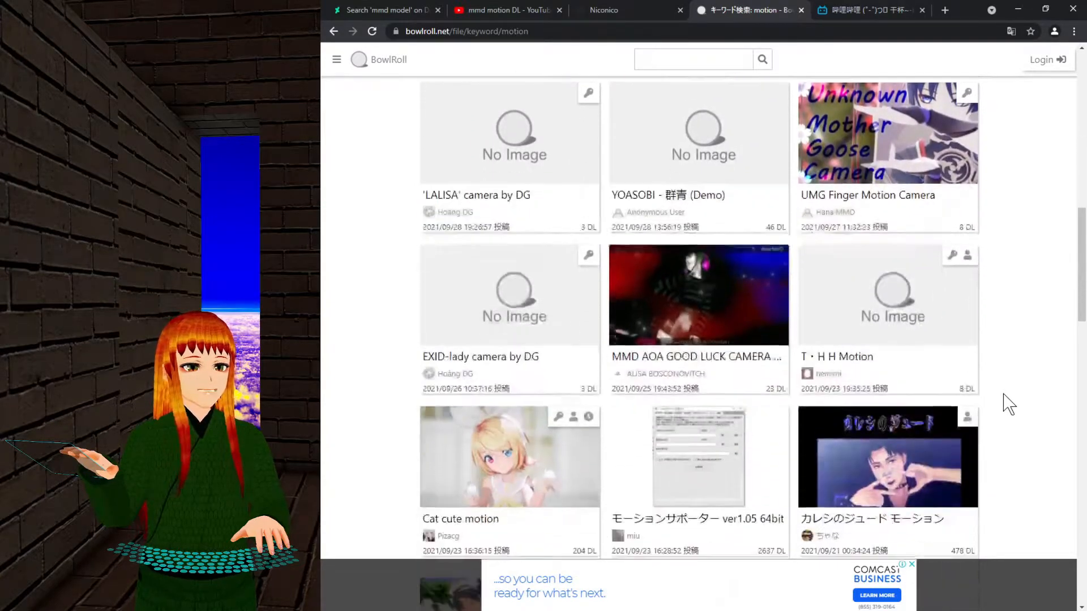
scroll(1008, 404, "down", 3)
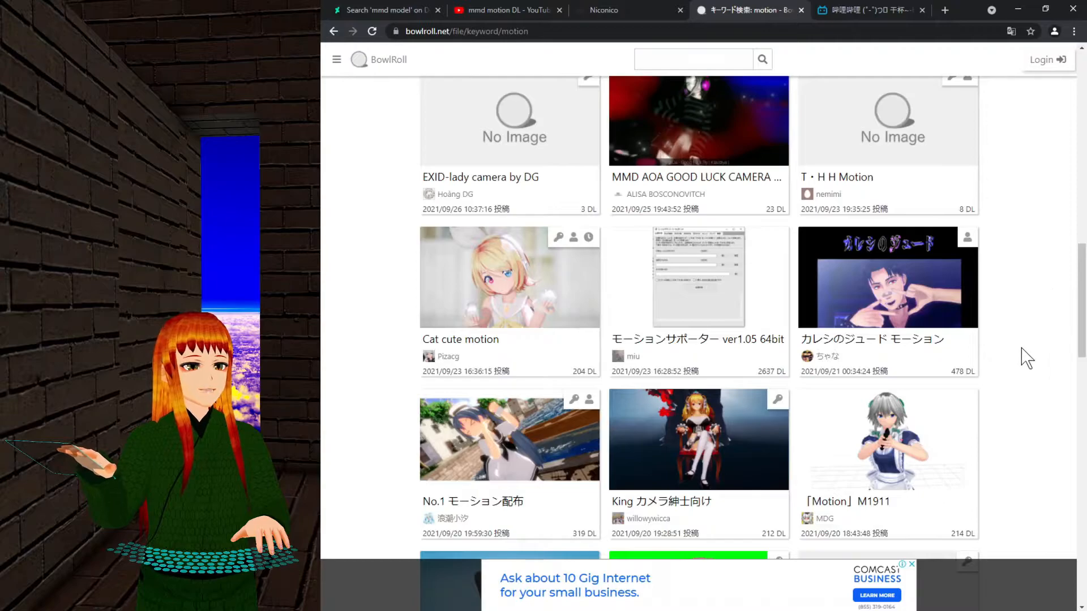
scroll(1027, 357, "up", 15)
Search BowlRoll for モーション and browse results like G4L（カメラモーション） and 月見夜ラビット.
left_click(693, 59)
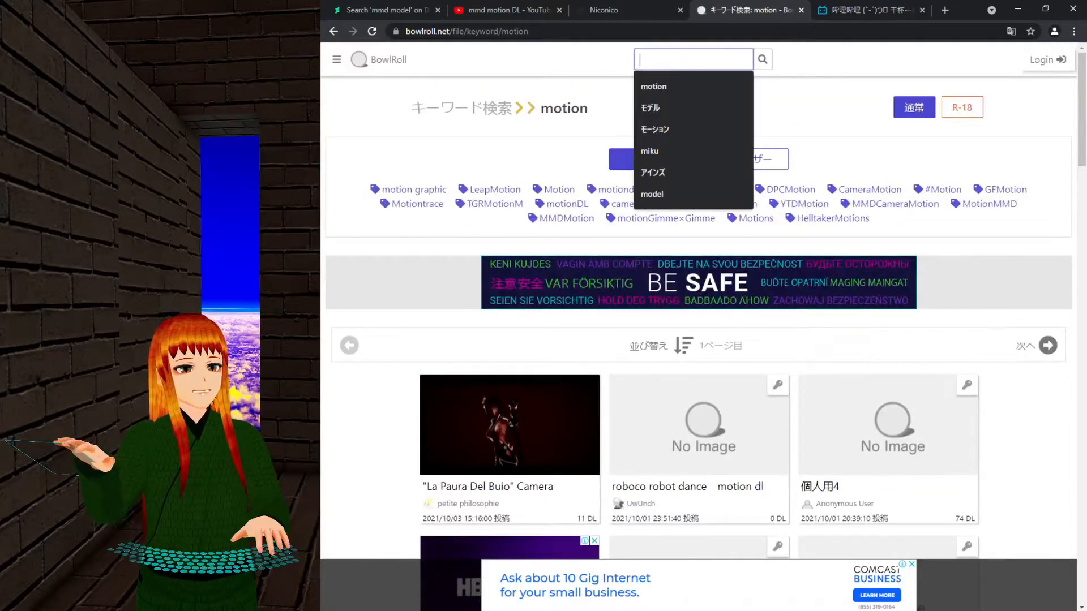
type("モーション")
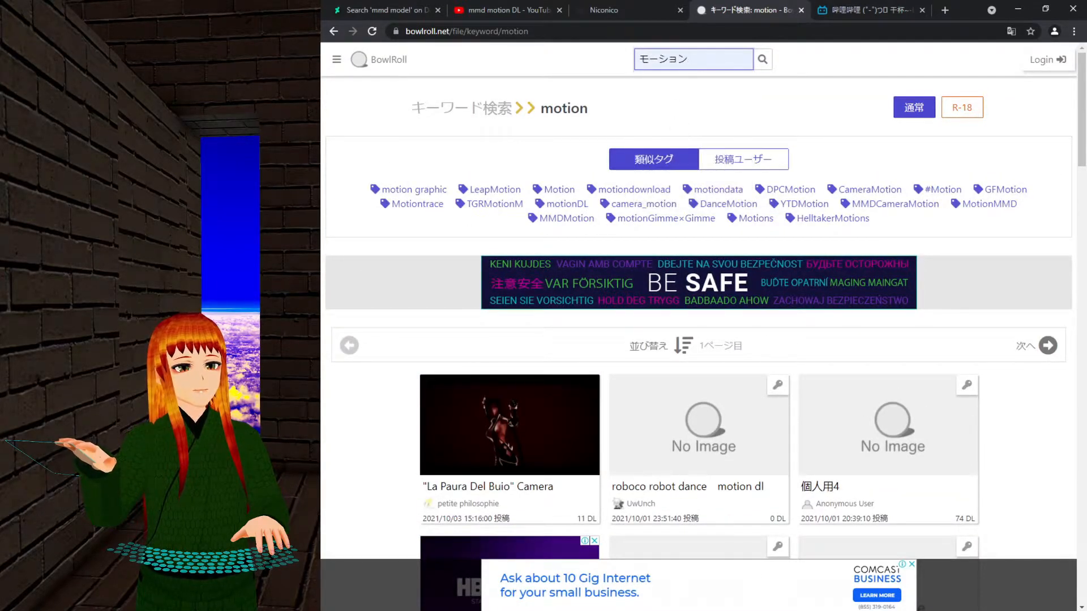
left_click(769, 69)
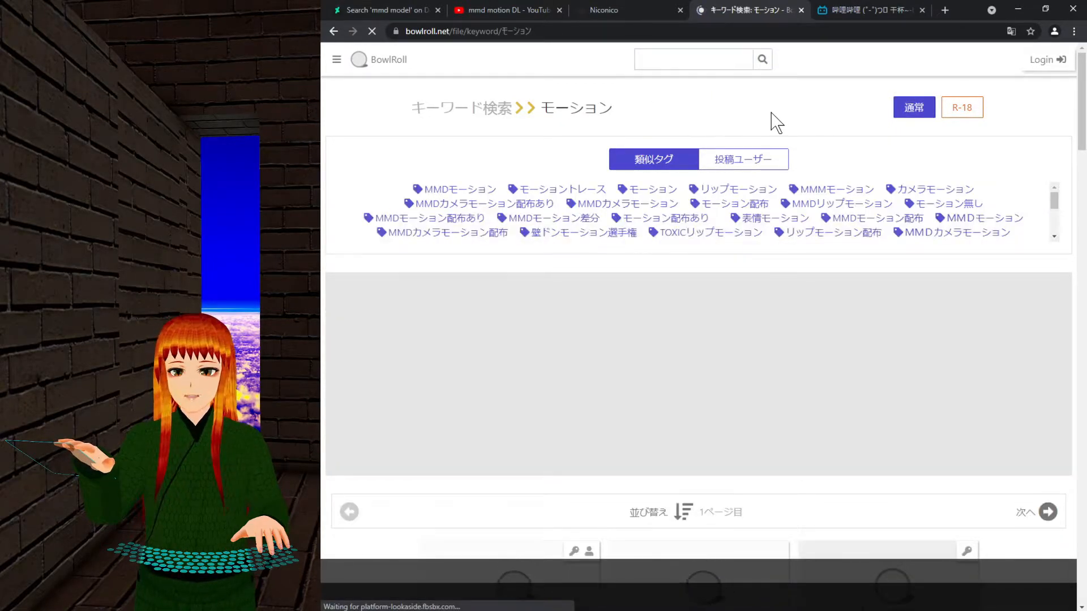
scroll(983, 268, "down", 7)
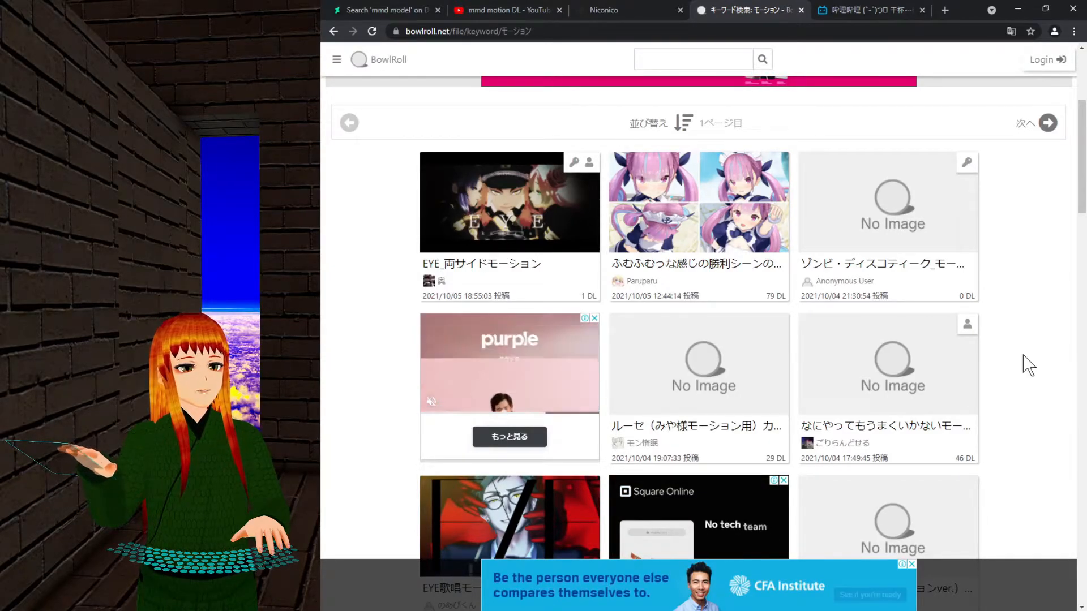
scroll(1057, 339, "down", 5)
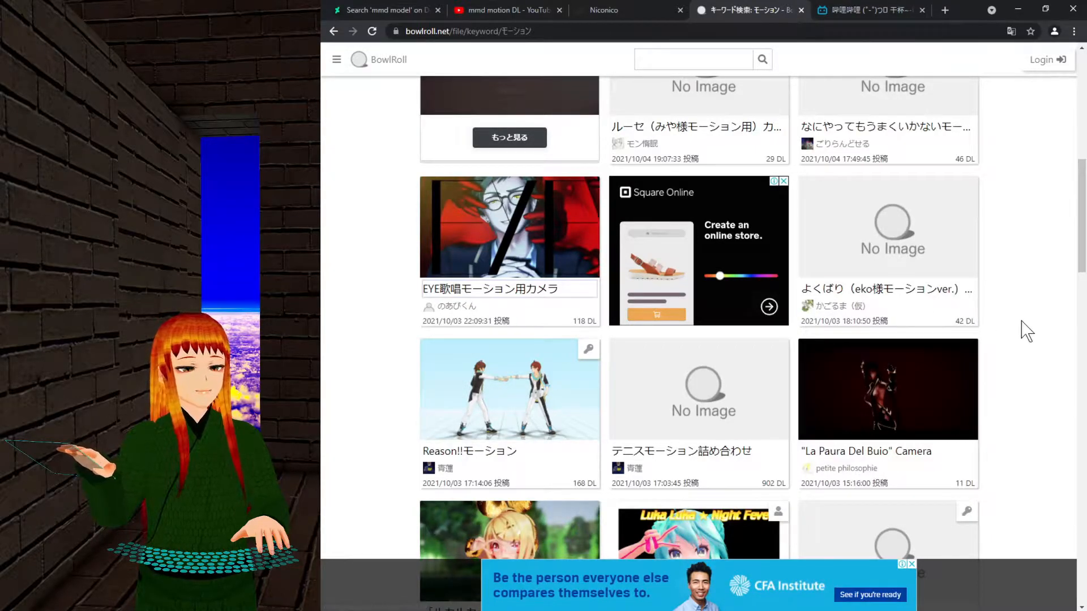
scroll(642, 403, "up", 2)
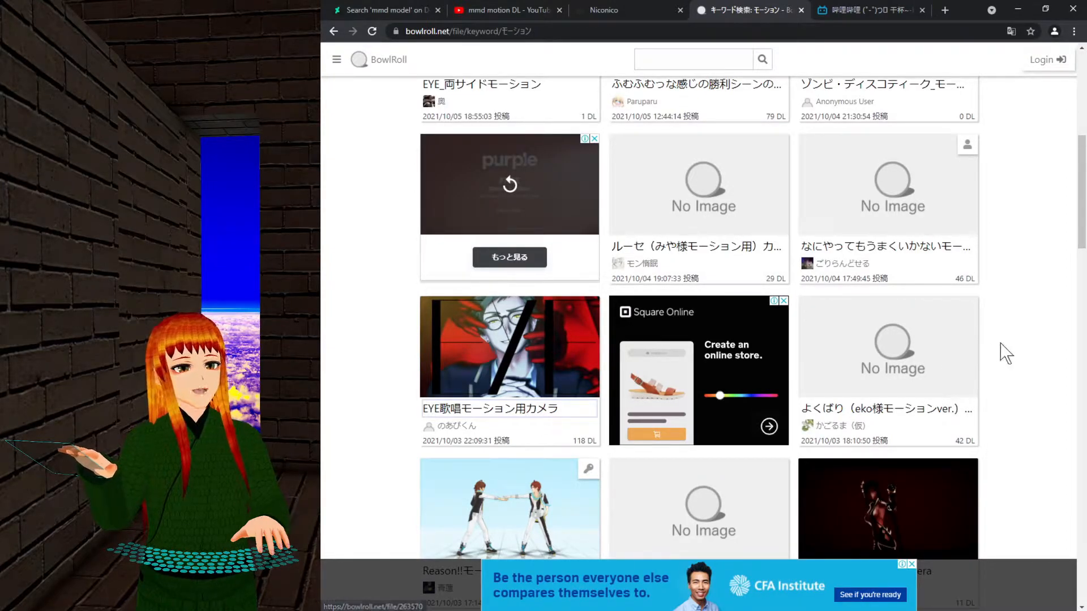
scroll(1005, 354, "down", 4)
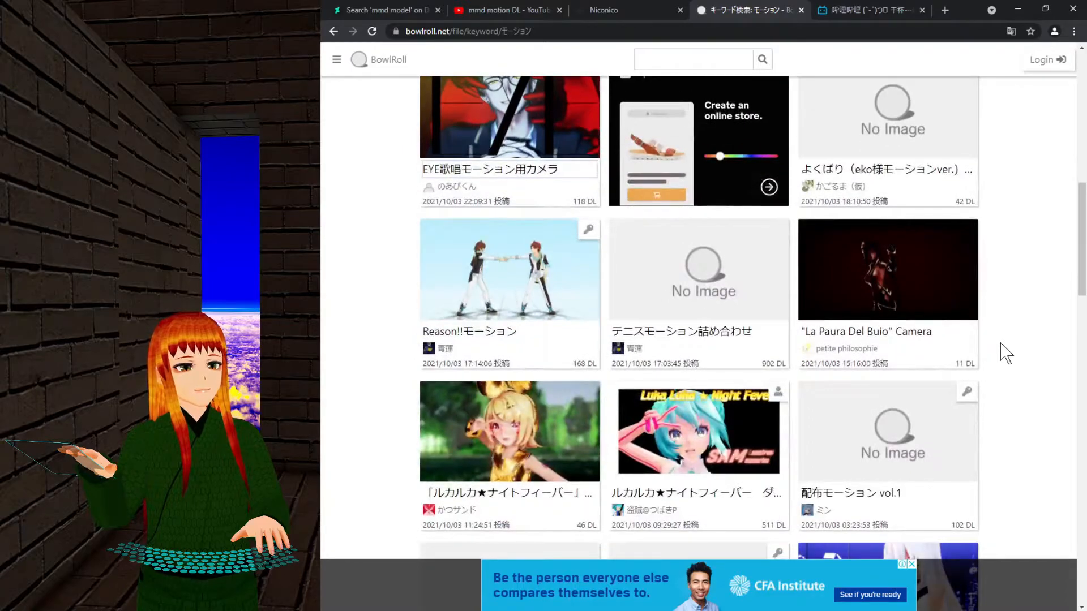
scroll(1005, 353, "down", 4)
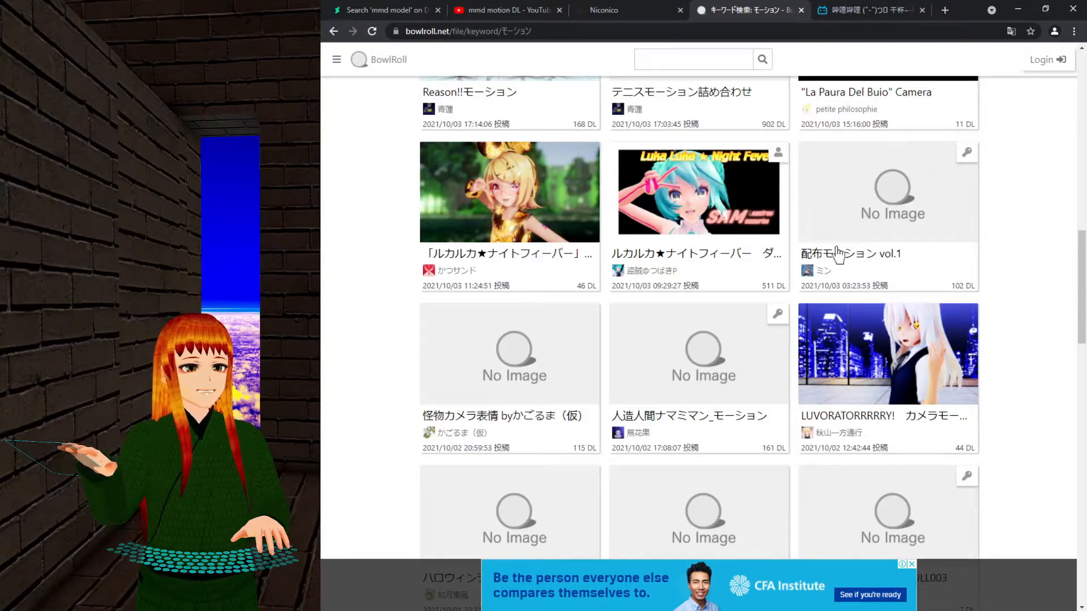
scroll(953, 325, "down", 5)
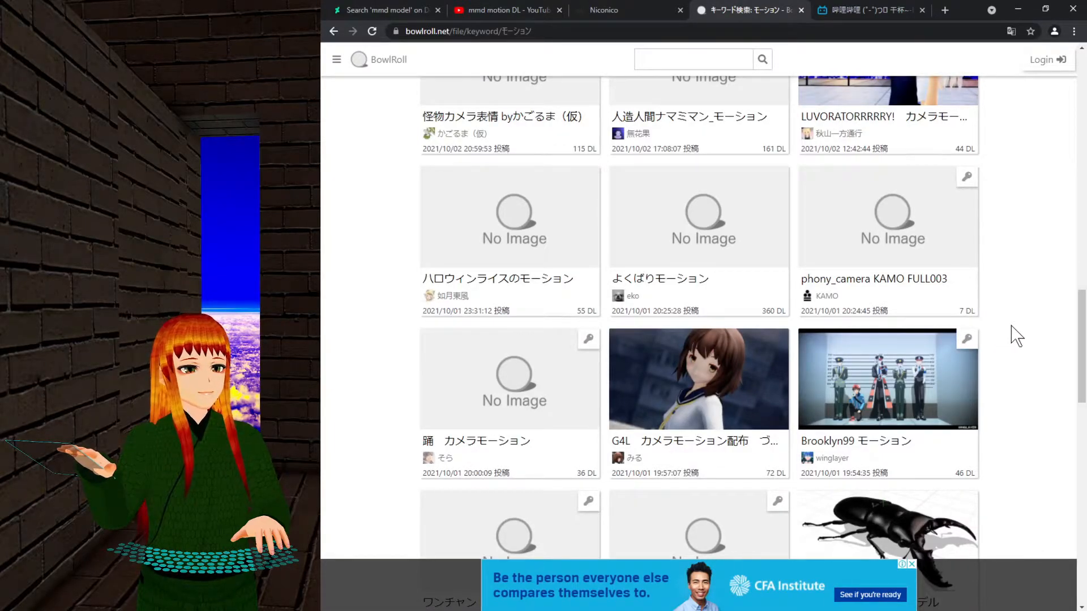
scroll(1017, 336, "down", 6)
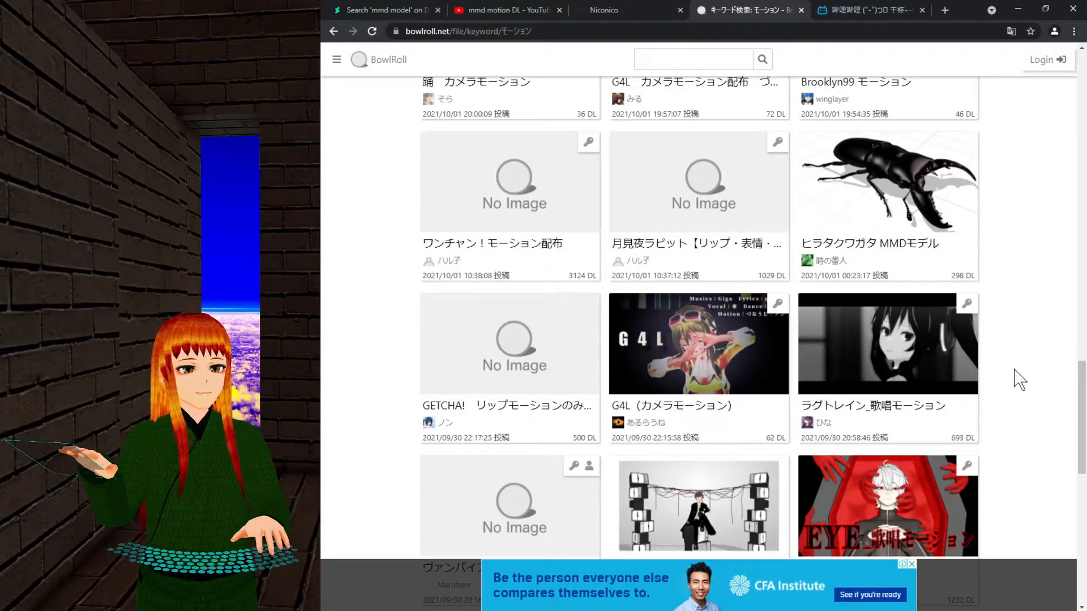
scroll(1019, 380, "down", 3)
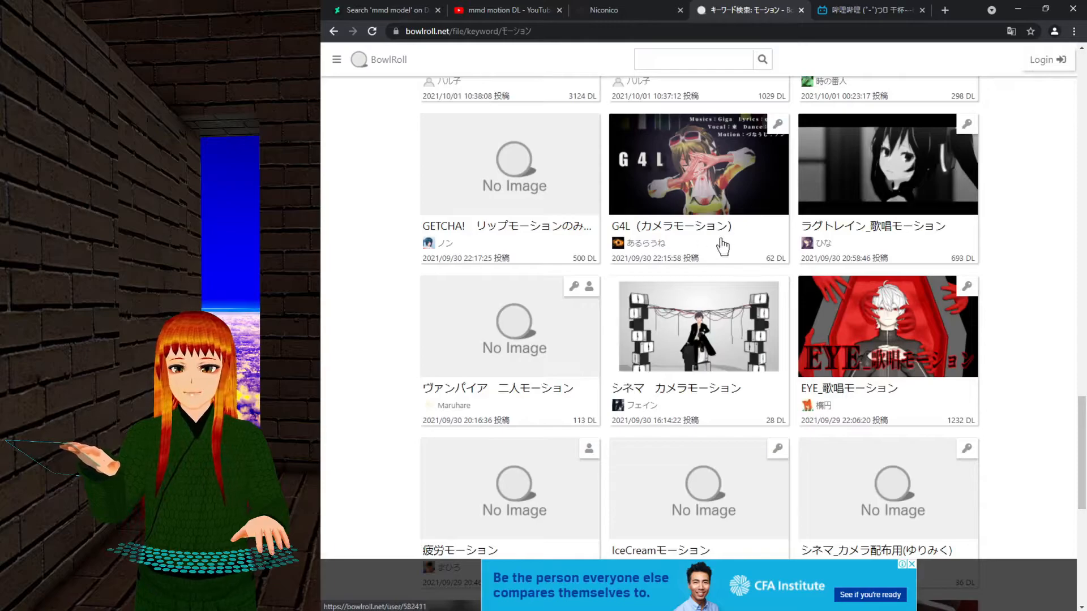
scroll(1019, 426, "up", 1)
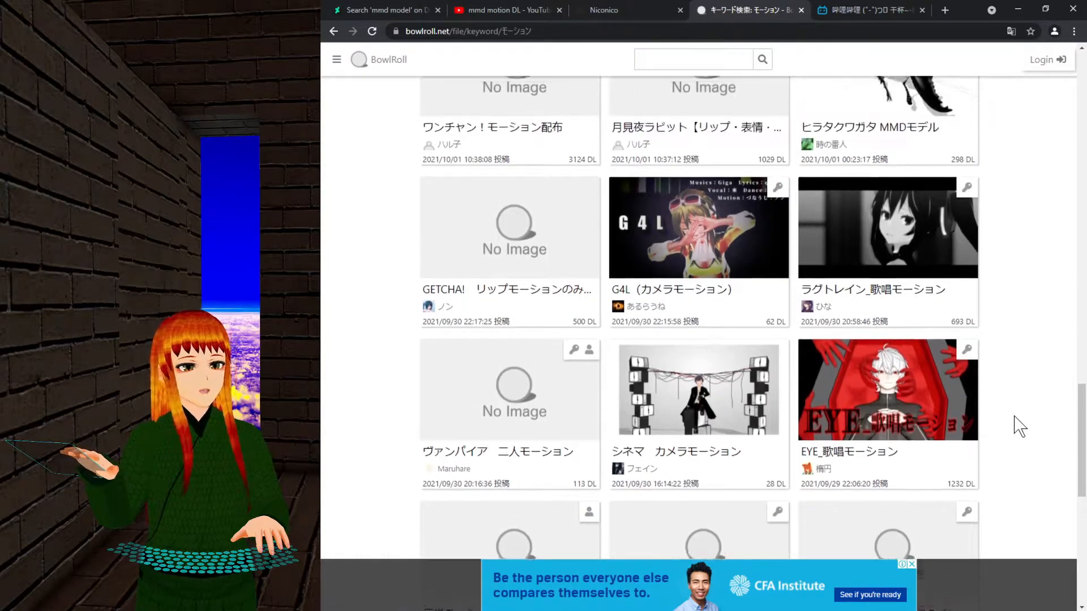
scroll(1019, 426, "up", 1)
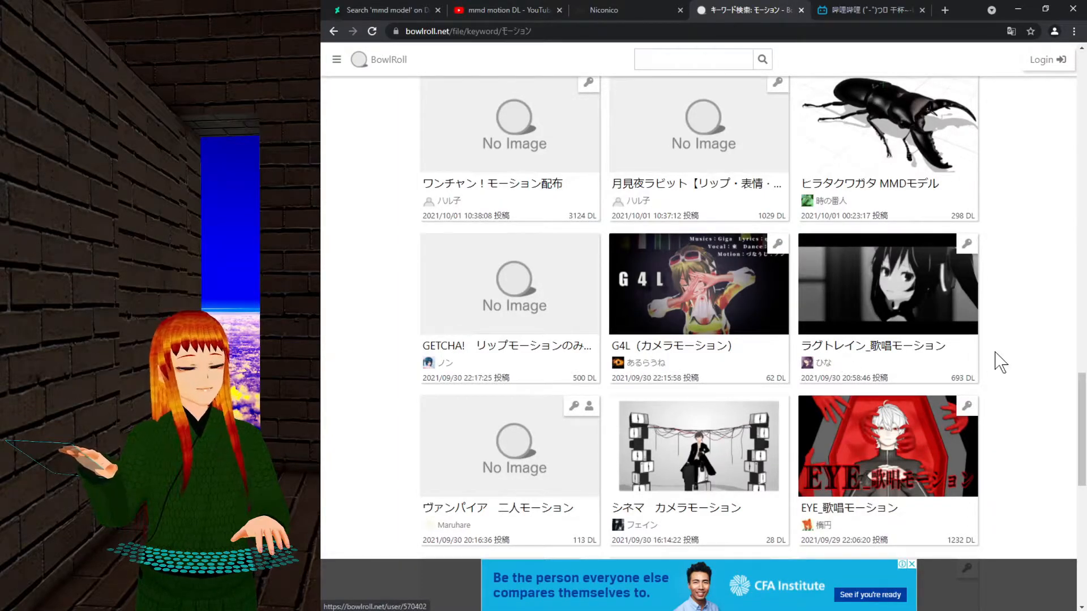
scroll(994, 359, "up", 12)
scroll(1006, 360, "up", 2)
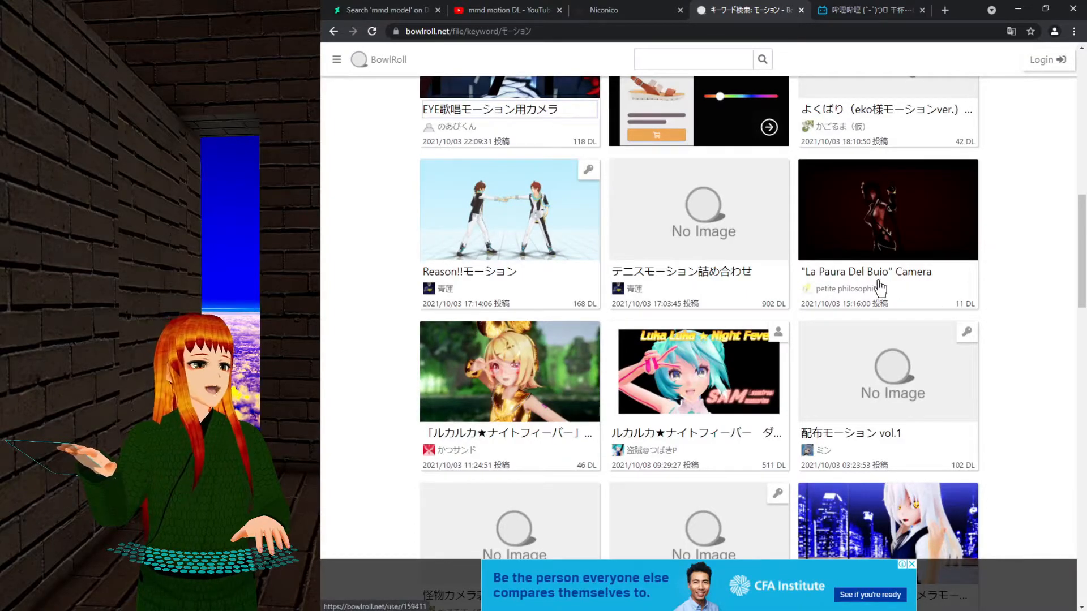
scroll(961, 277, "up", 5)
scroll(960, 277, "up", 7)
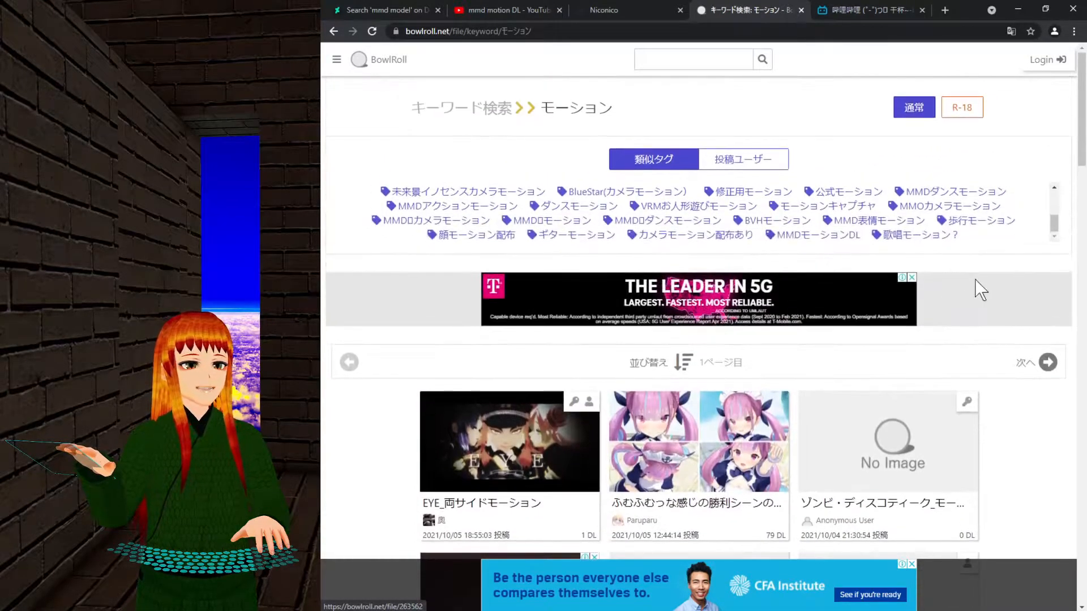
Search BowlRoll for the romaji keyword 'geddan', which finds no files.
left_click(694, 60)
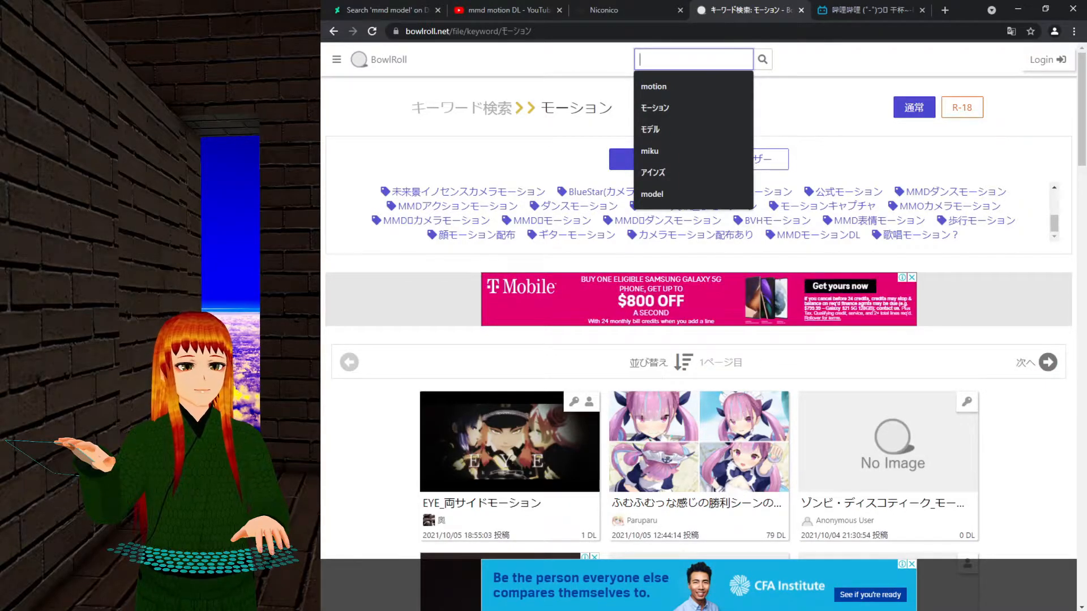
type("geddan")
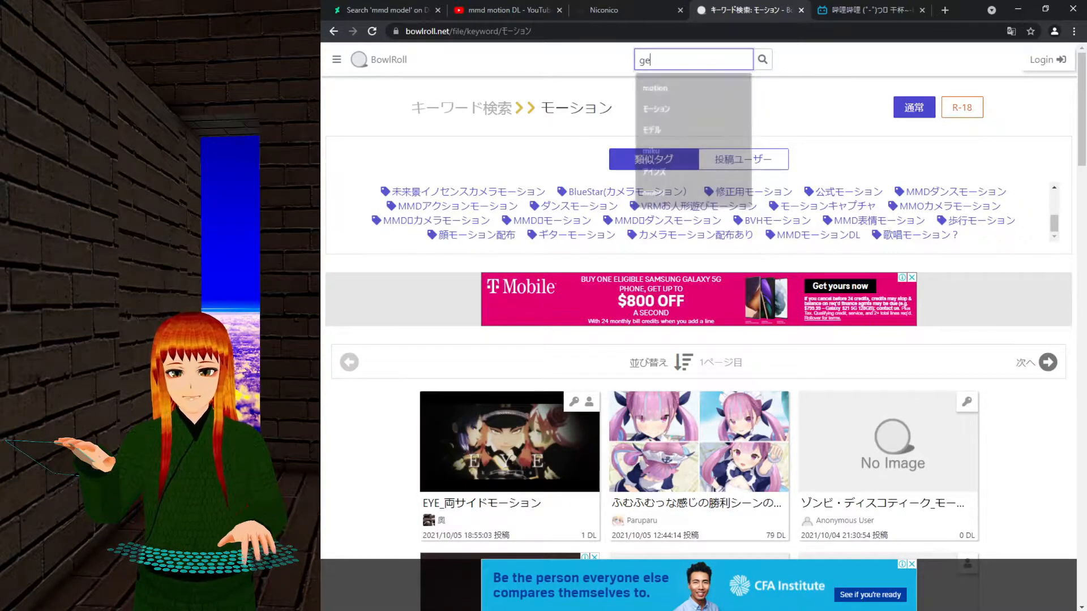
key("Return")
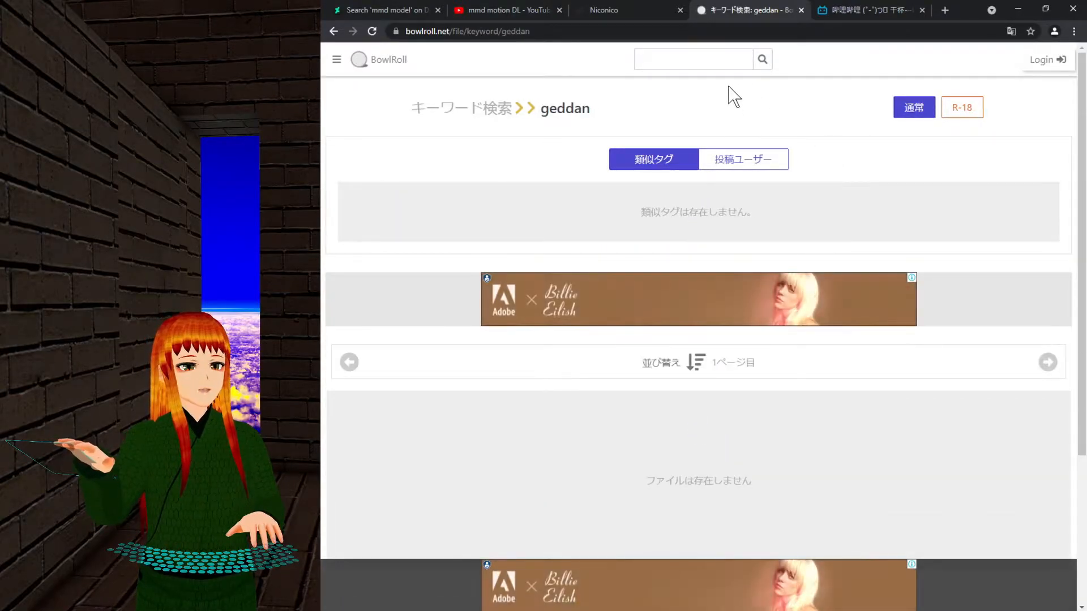
Search for katakana ゲッダン and browse results like ｹﾞｯﾀﾞﾝ!!ショートモーション.
left_click(695, 59)
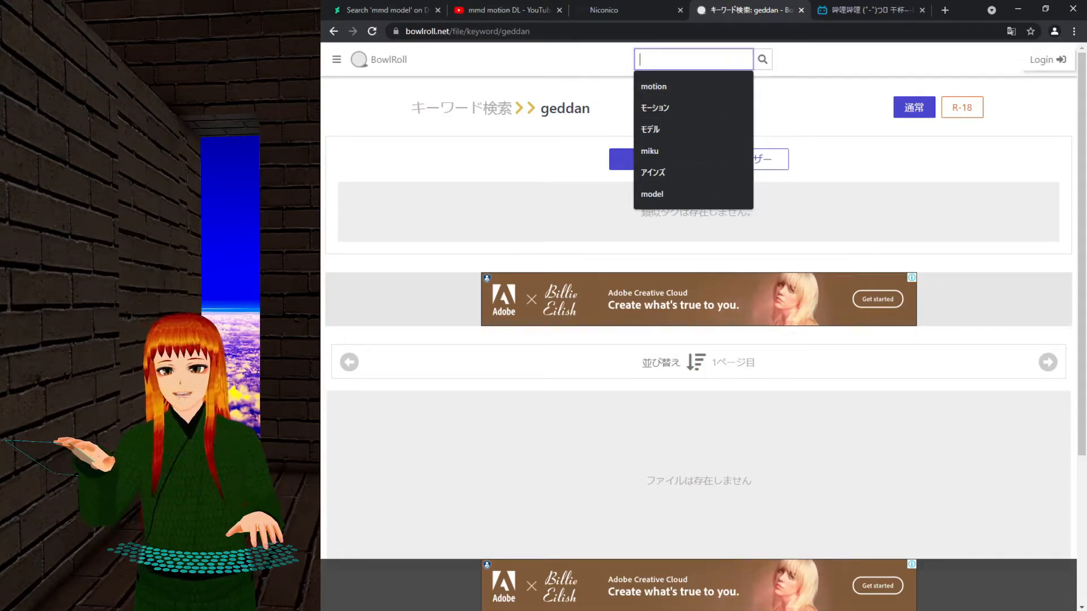
type("geddan")
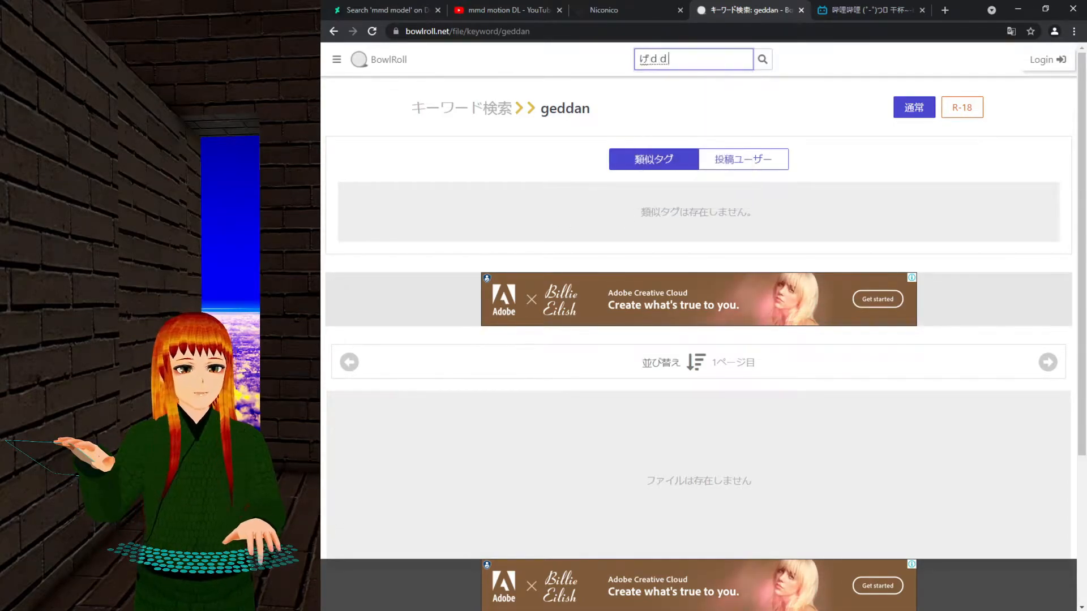
key("space")
key("space")
key("Return")
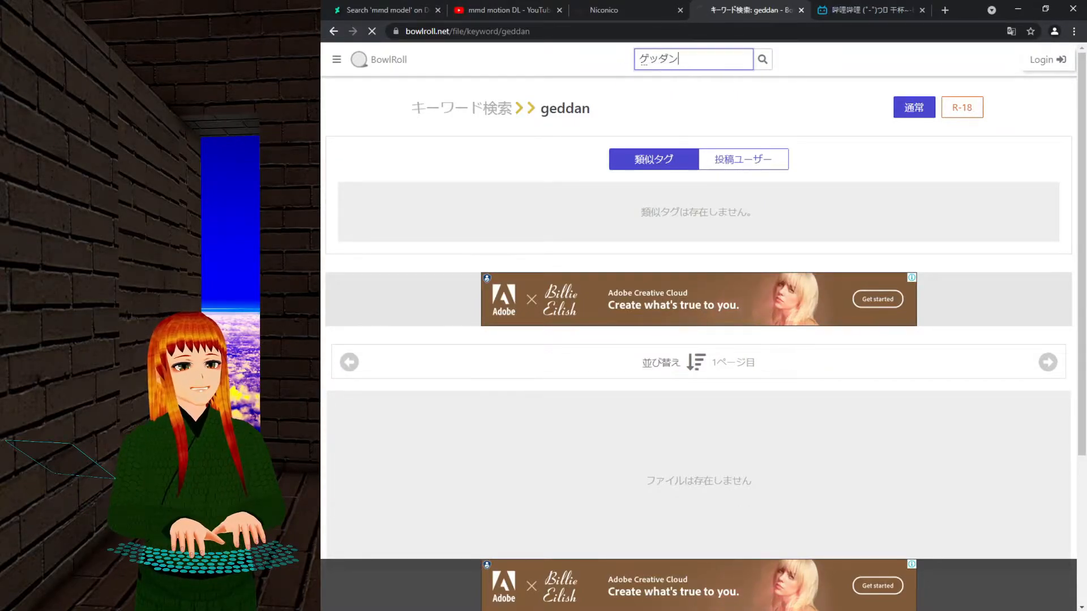
key("Return")
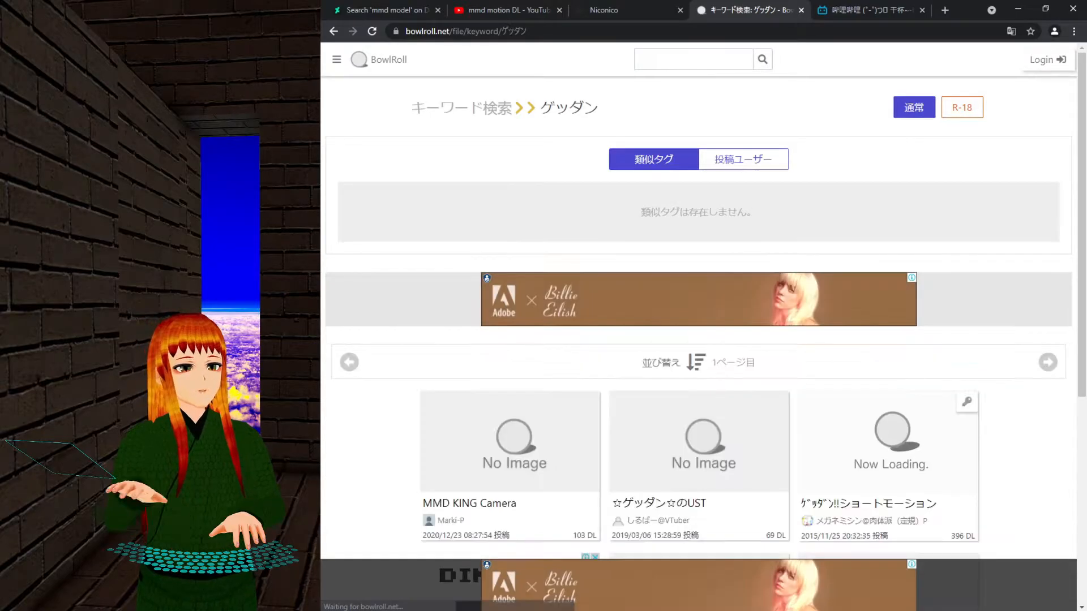
scroll(849, 171, "down", 3)
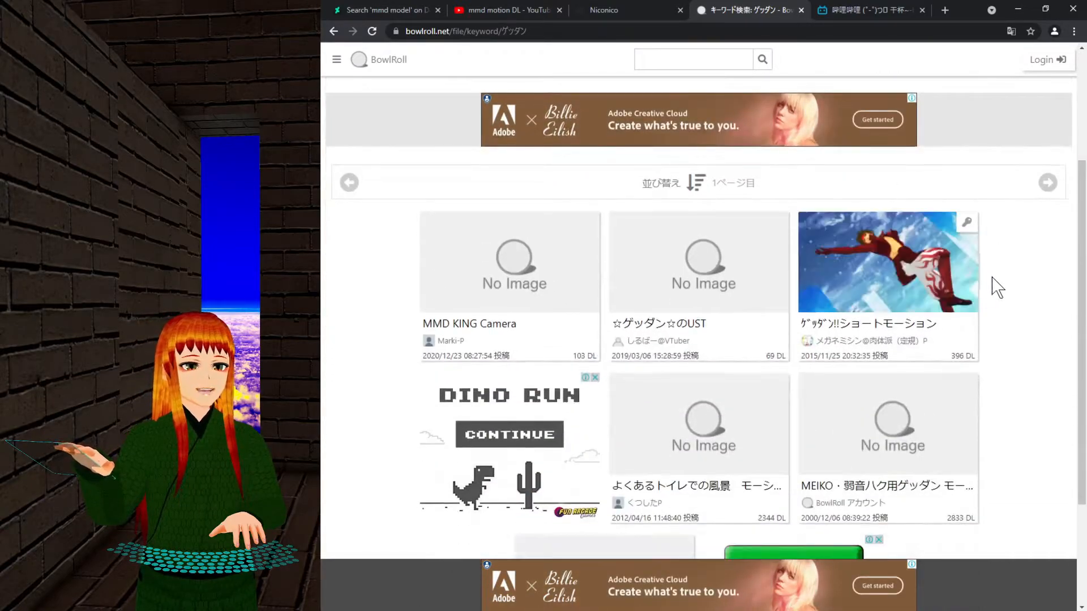
scroll(1048, 371, "down", 3)
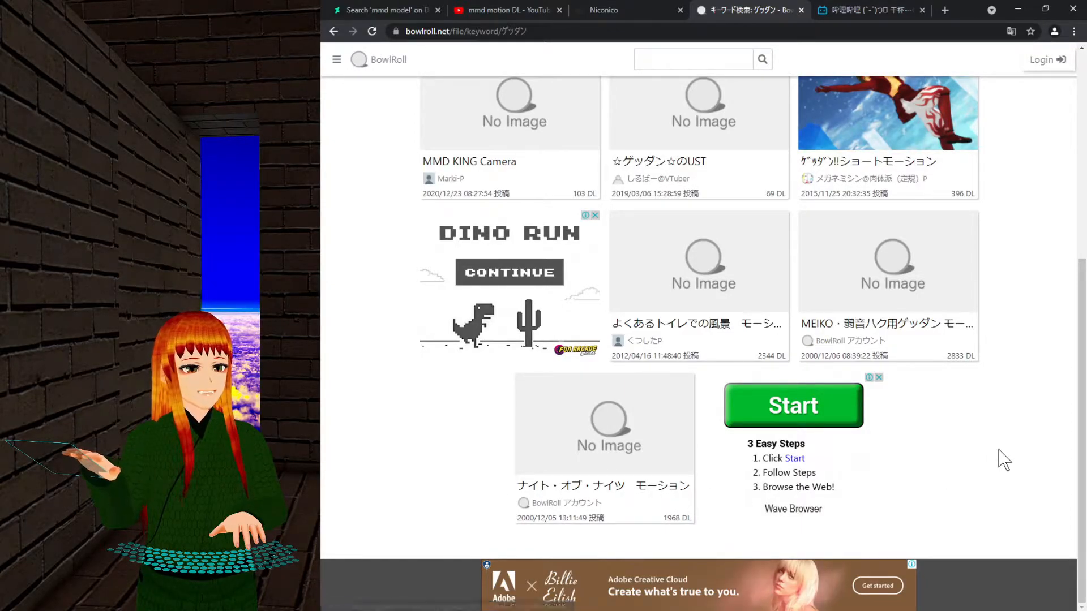
scroll(1003, 460, "up", 3)
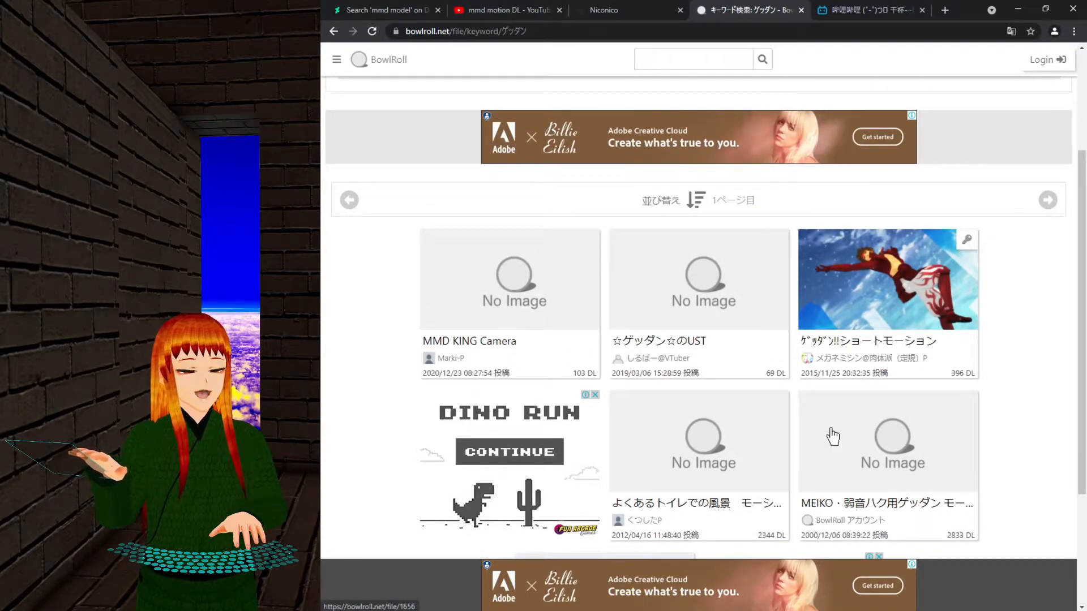
scroll(843, 436, "down", 3)
scroll(891, 427, "up", 6)
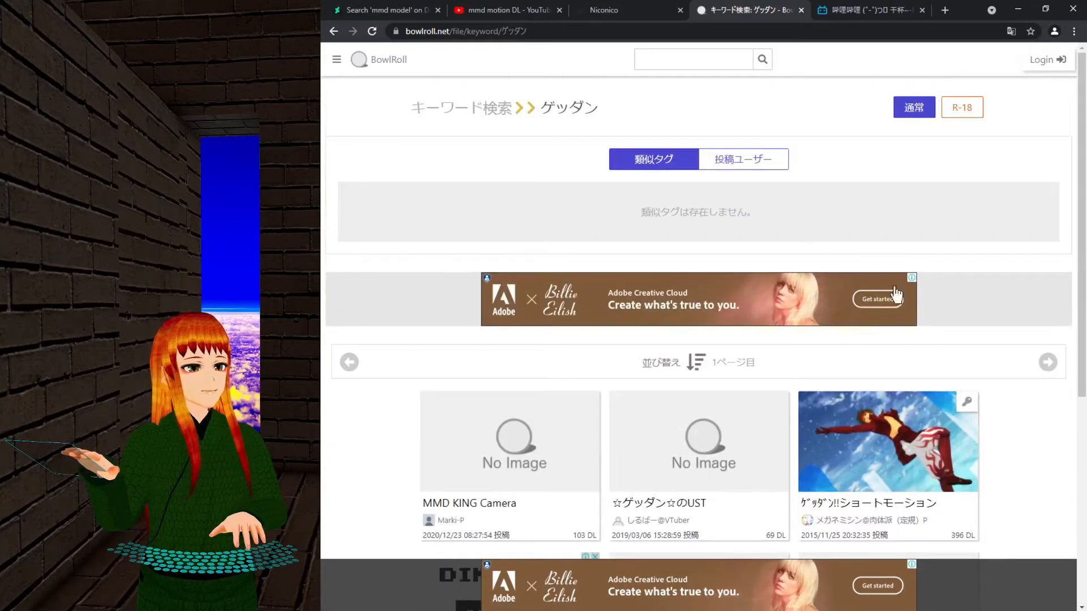
left_click(696, 58)
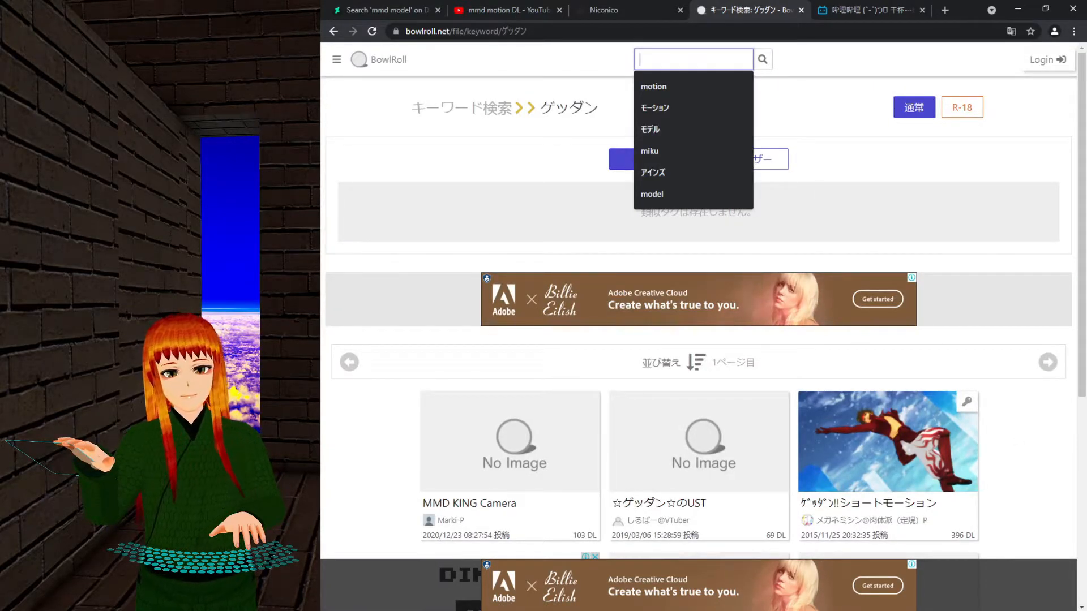
Search BowlRoll for げっだん and check the few results.
type("geddan")
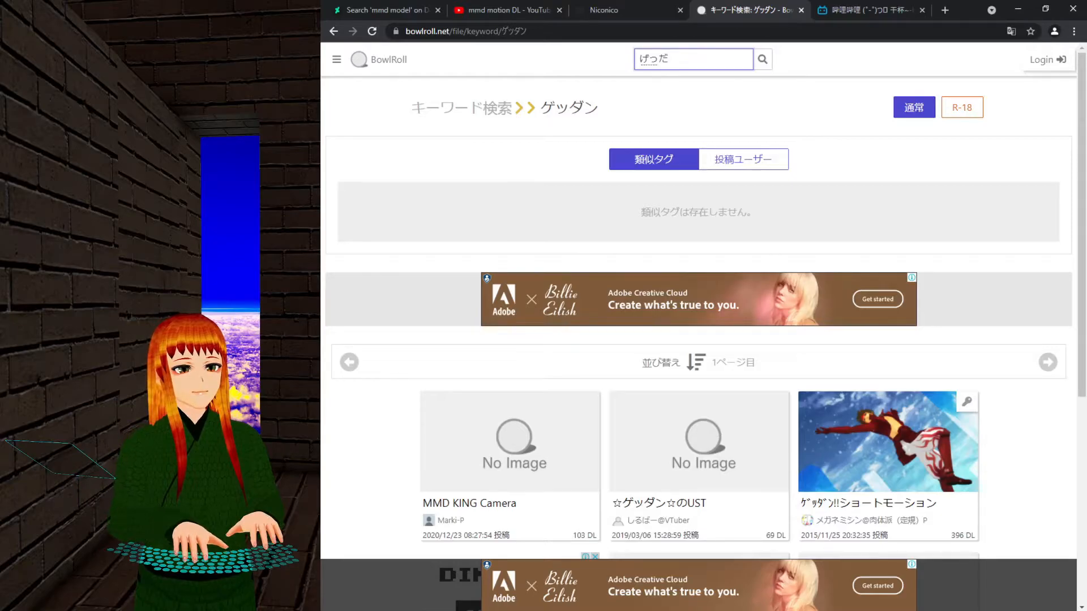
type("n")
key("Return")
key("Return")
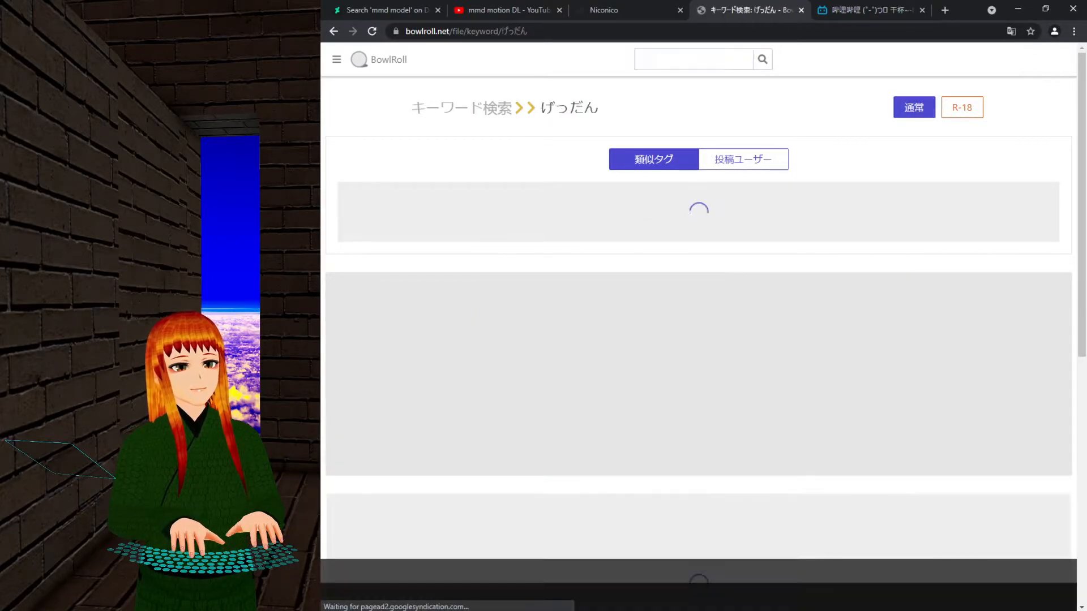
scroll(983, 267, "down", 4)
scroll(962, 289, "up", 4)
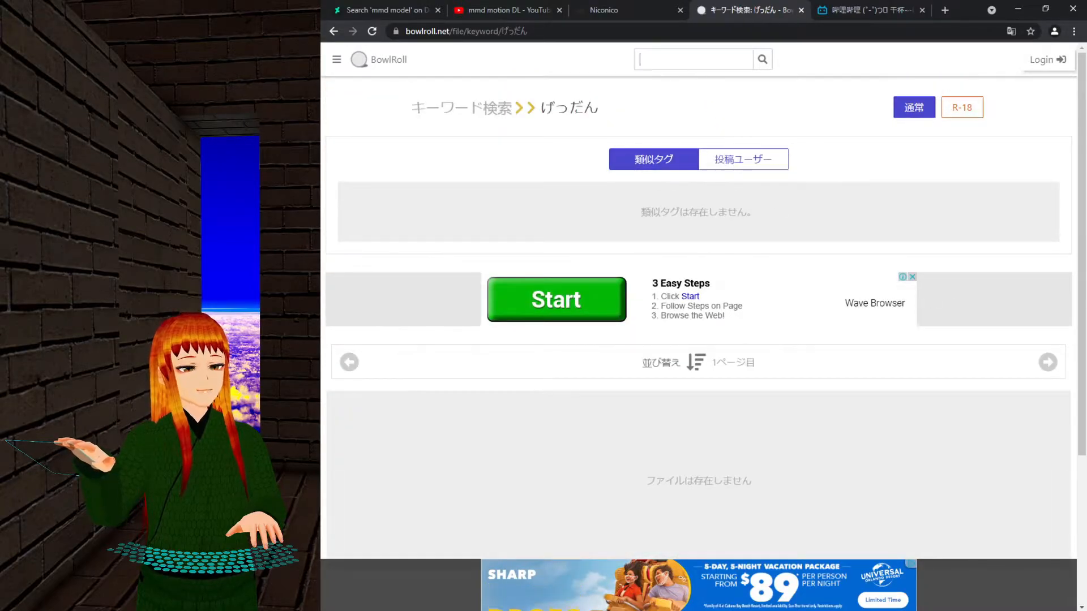
Search for 'Gimme Gimme' and scroll through the results.
left_click(688, 59)
mouse_move(979, 601)
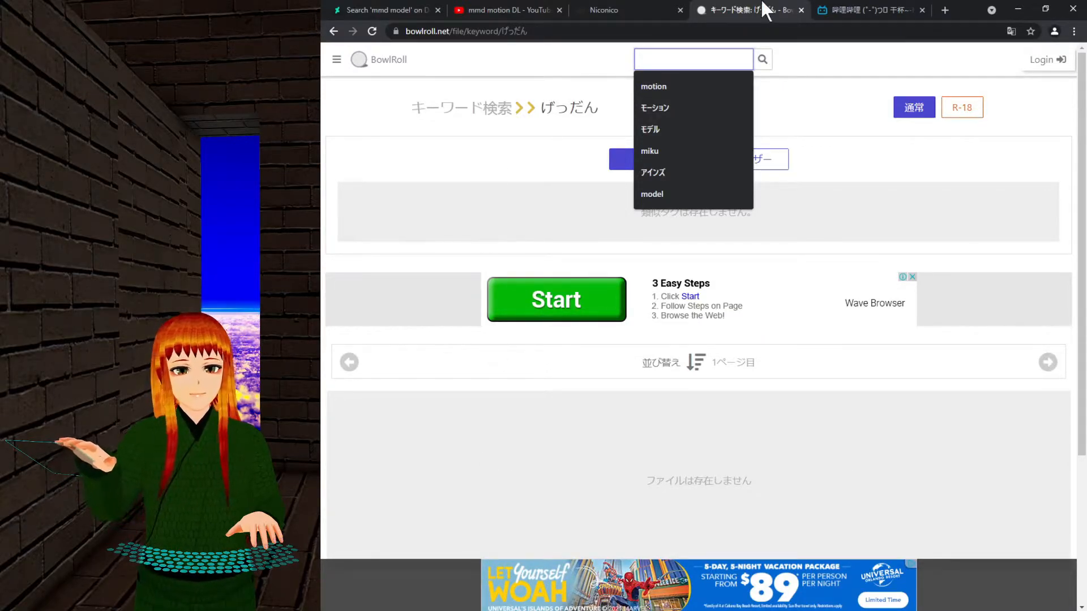
type("Gimme Gimme")
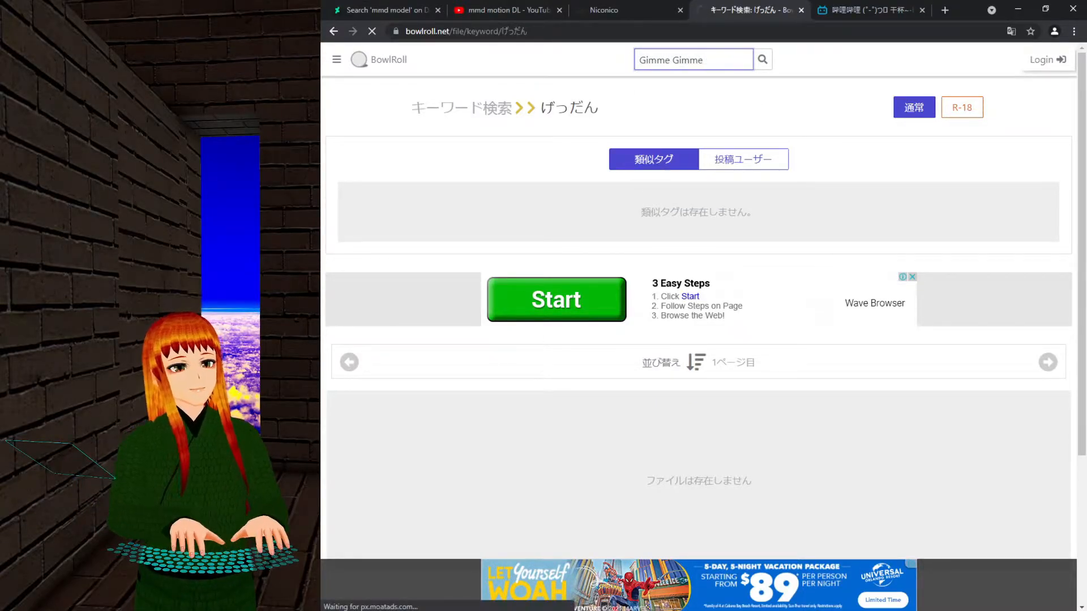
key("Return")
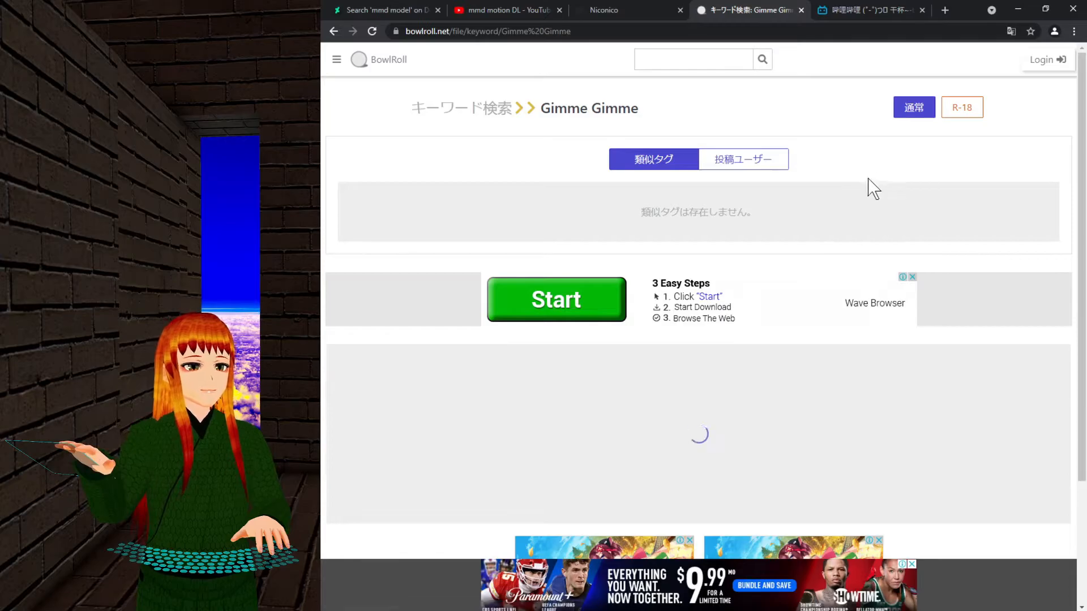
scroll(902, 195, "down", 2)
scroll(900, 187, "down", 2)
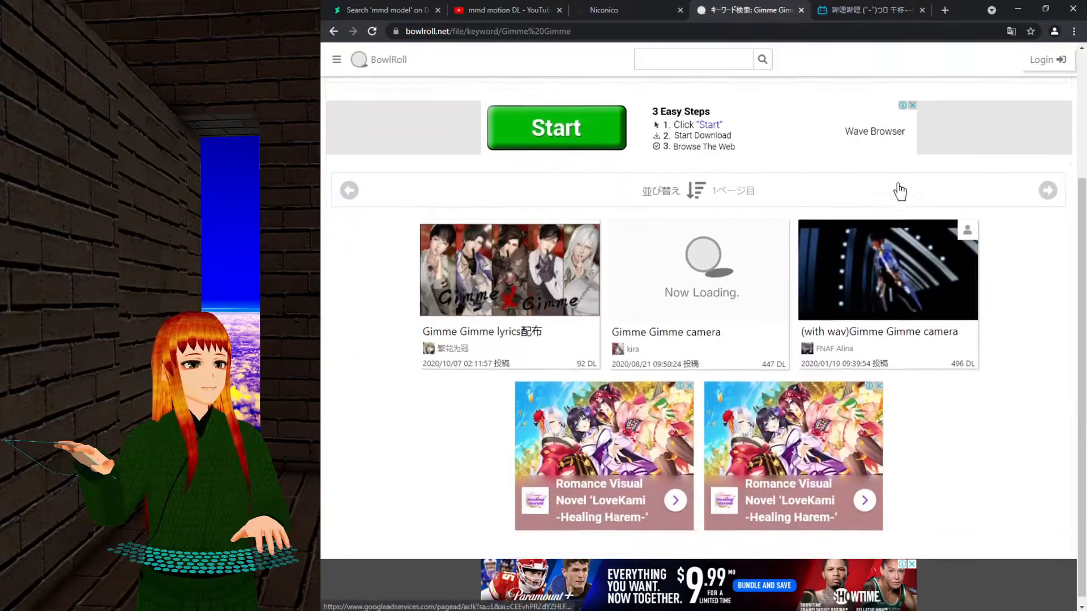
scroll(743, 237, "up", 1)
scroll(743, 237, "up", 3)
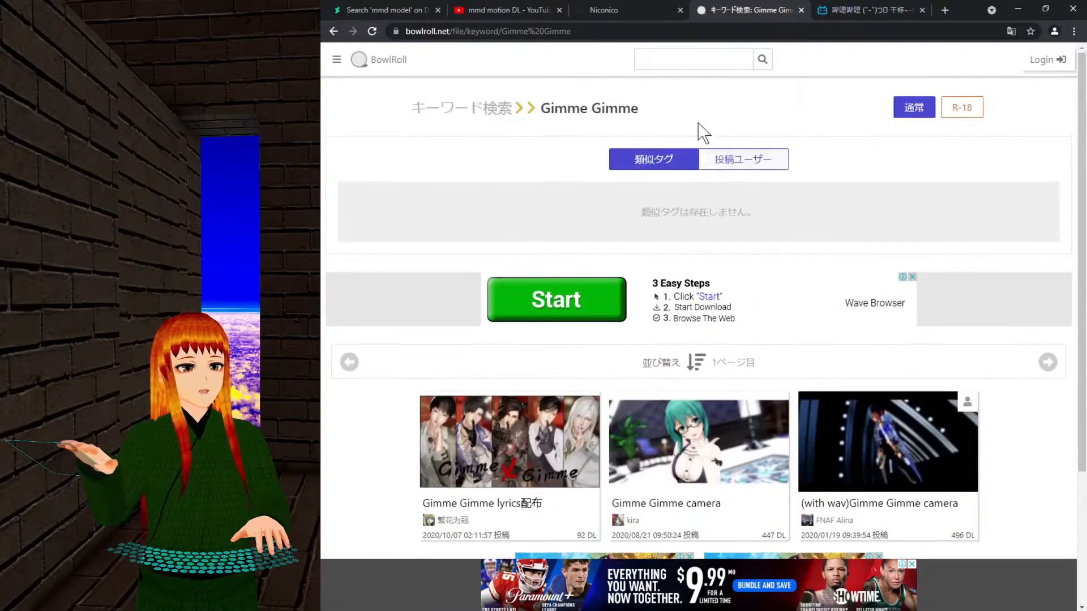
Search for 'GimmexGimme' and browse its camera motion files, like Gimme×Gimme Camera.
left_click(694, 59)
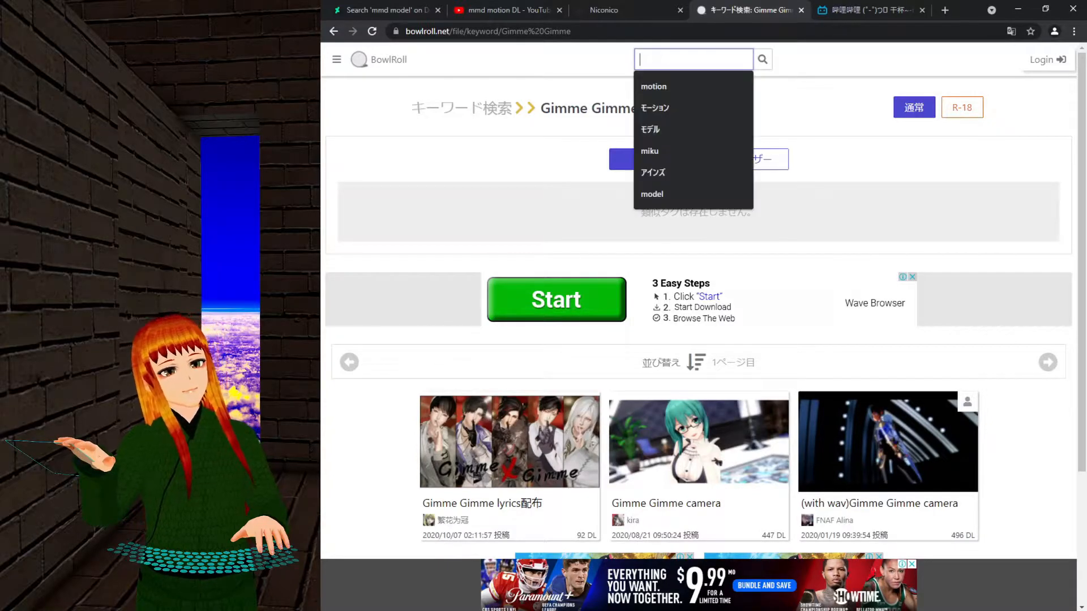
type("GimmexGimme")
key("Return")
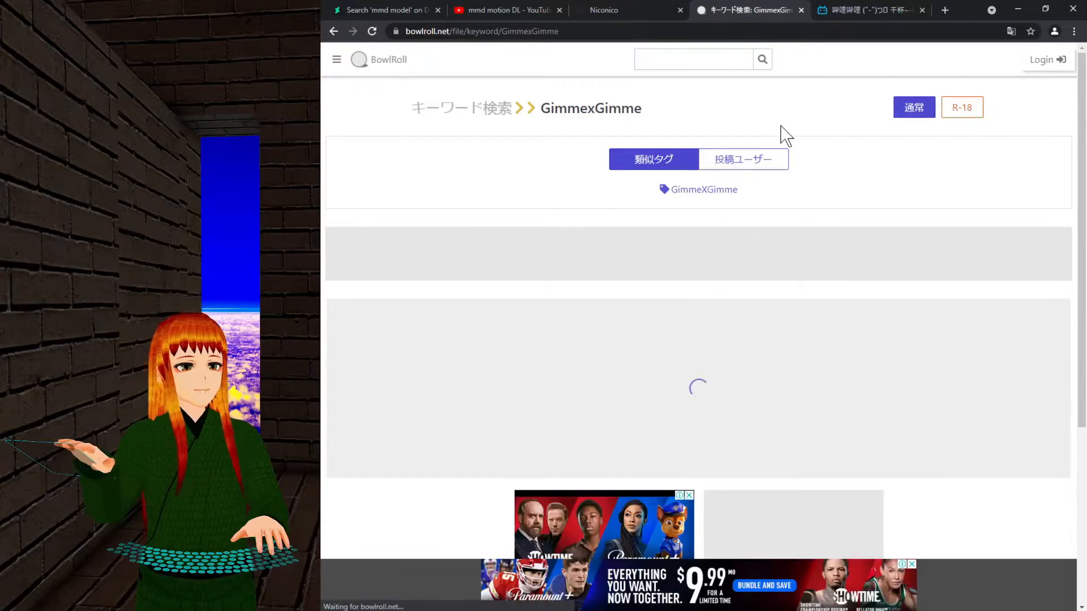
scroll(976, 187, "down", 5)
scroll(986, 254, "down", 2)
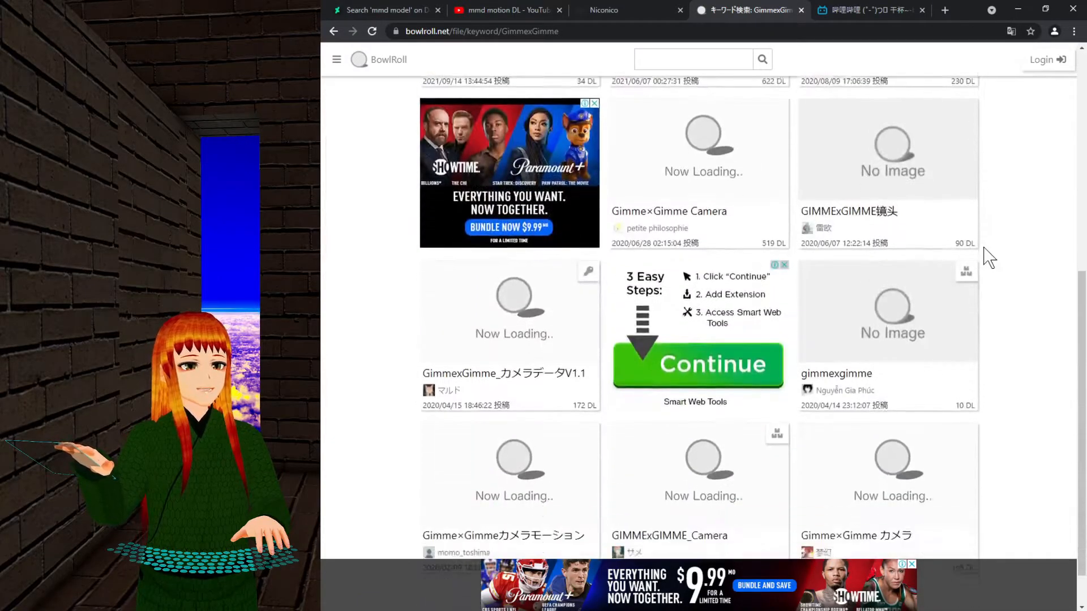
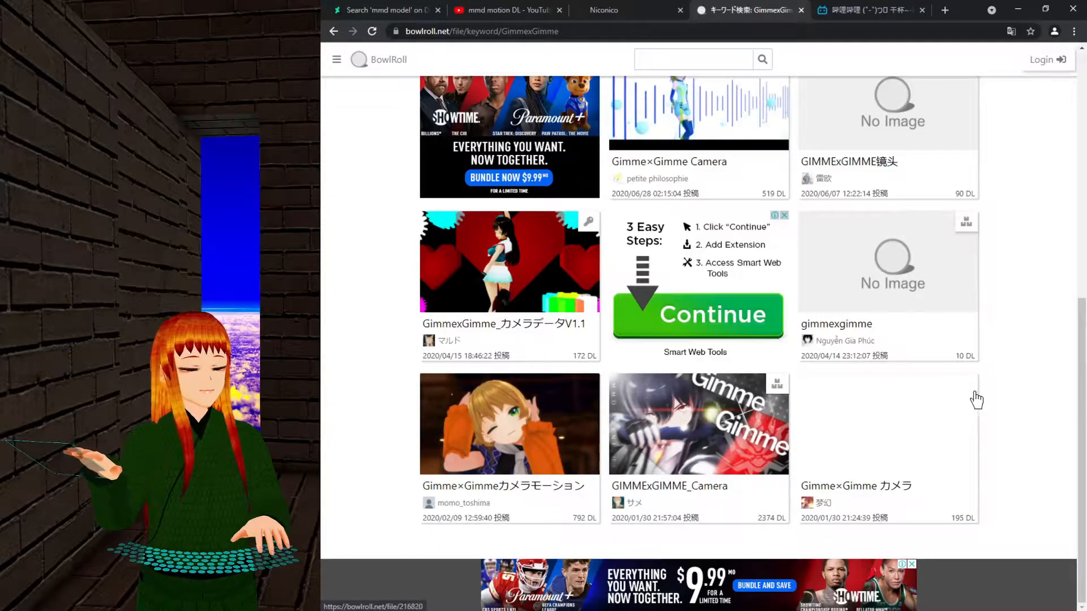
Copy the word 配布 from the GimmexGimme Camera 配布 file title, then switch to Niconico.
scroll(974, 398, "up", 3)
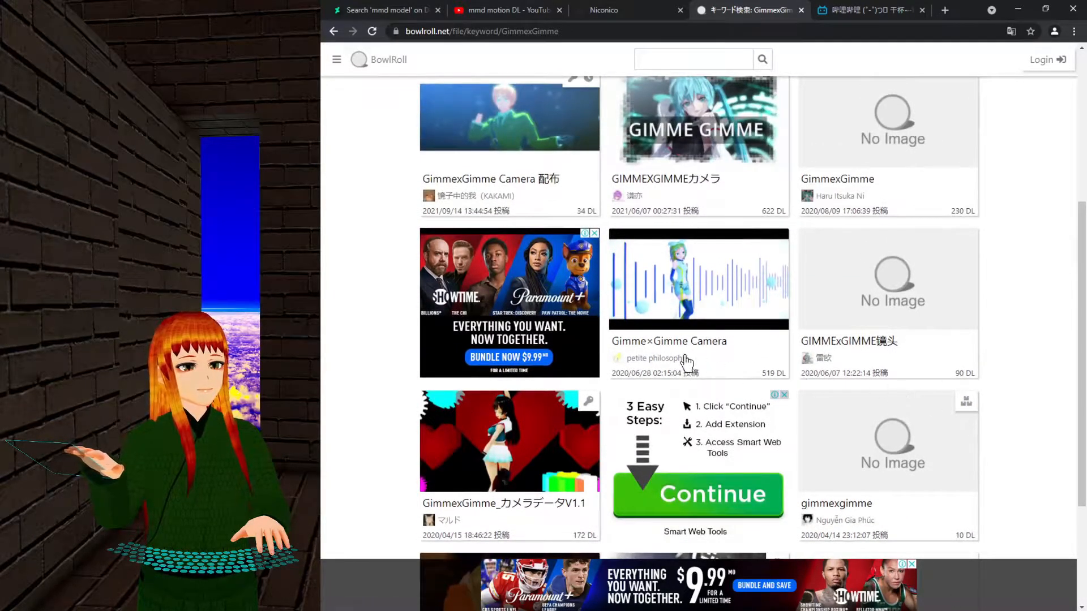
scroll(713, 361, "up", 4)
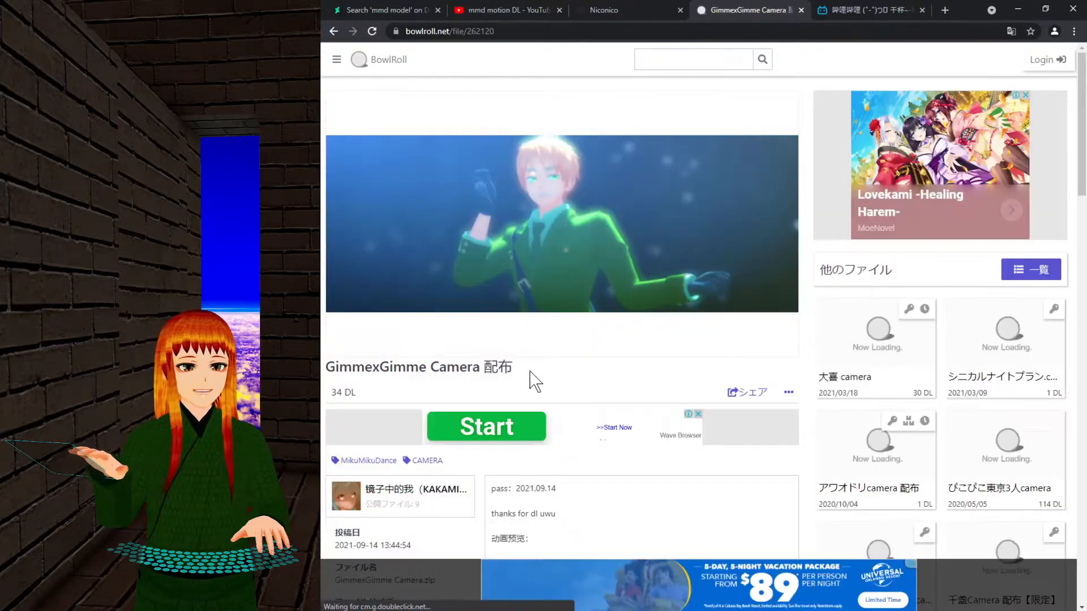
double_click(498, 367)
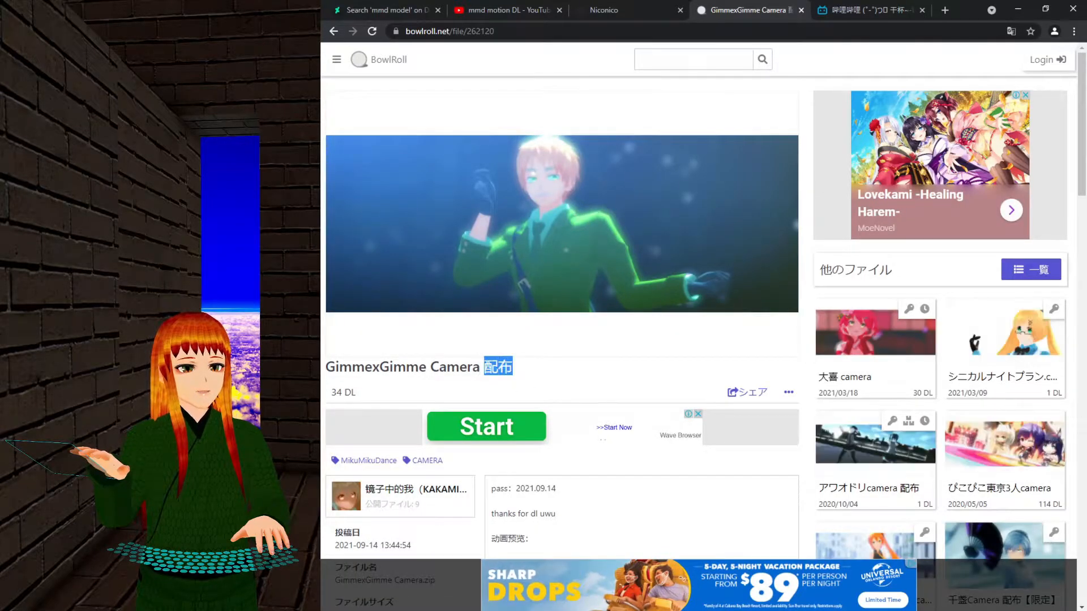
right_click(500, 370)
left_click(512, 380)
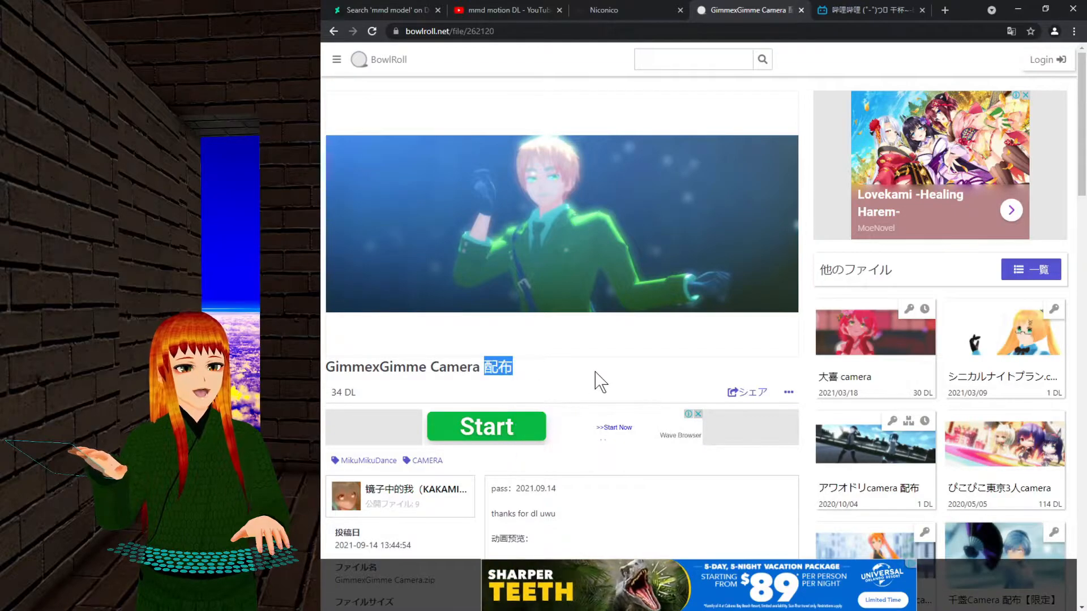
scroll(597, 382, "down", 3)
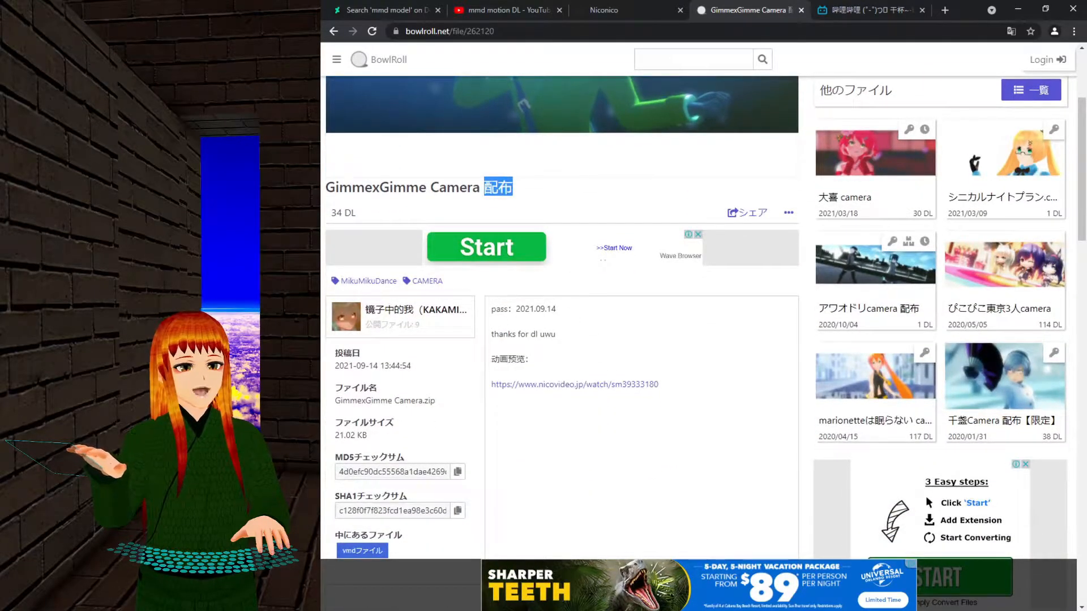
scroll(589, 315, "up", 3)
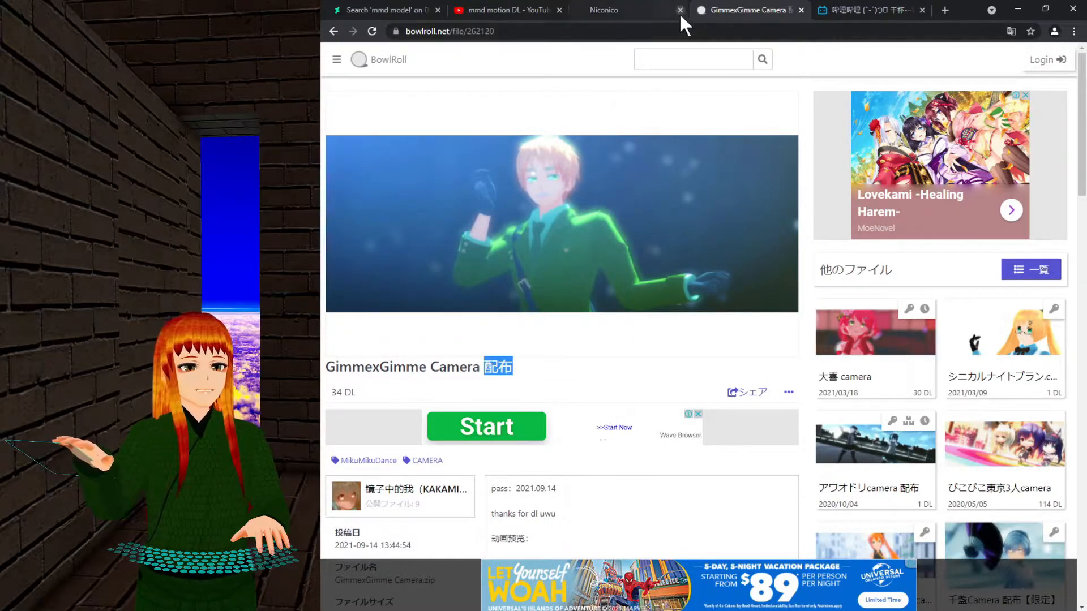
left_click(657, 11)
Paste 配布 into Niconico's video search and run it, briefly checking My Lists results.
right_click(623, 85)
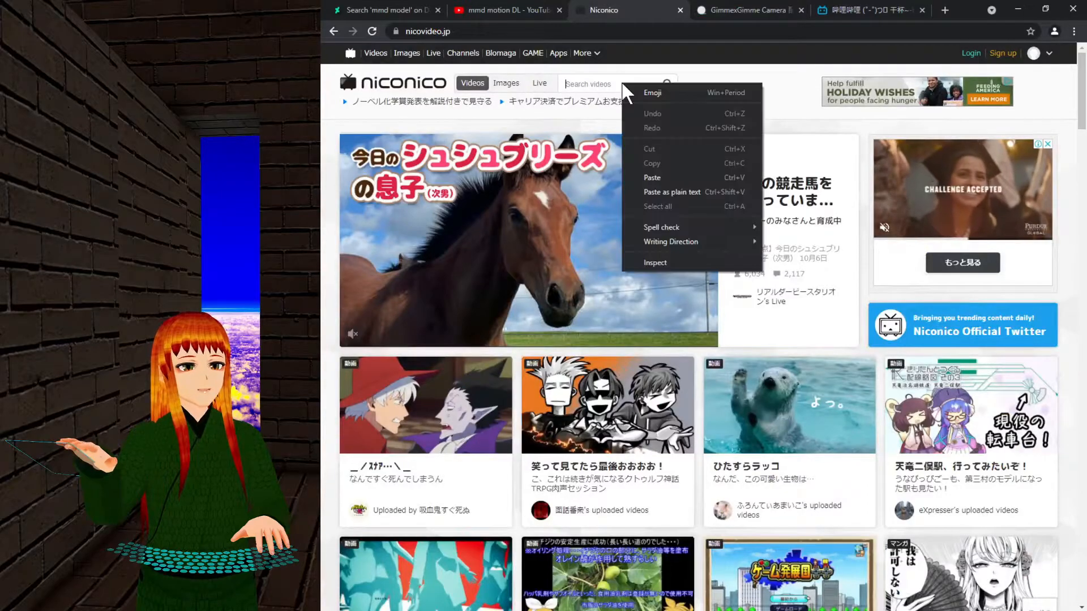
left_click(647, 172)
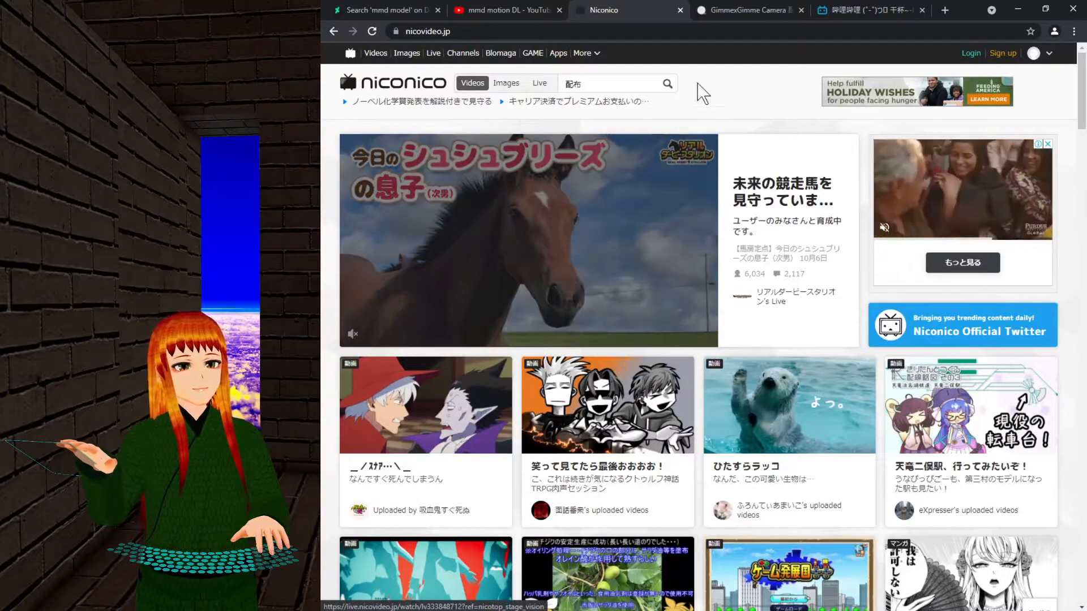
key("Return")
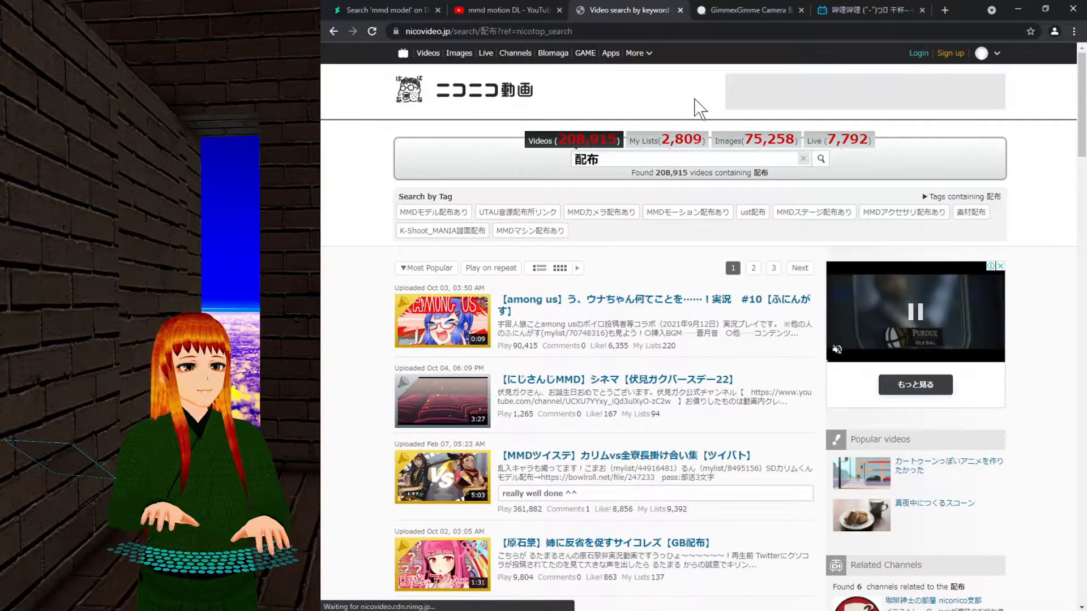
left_click(671, 142)
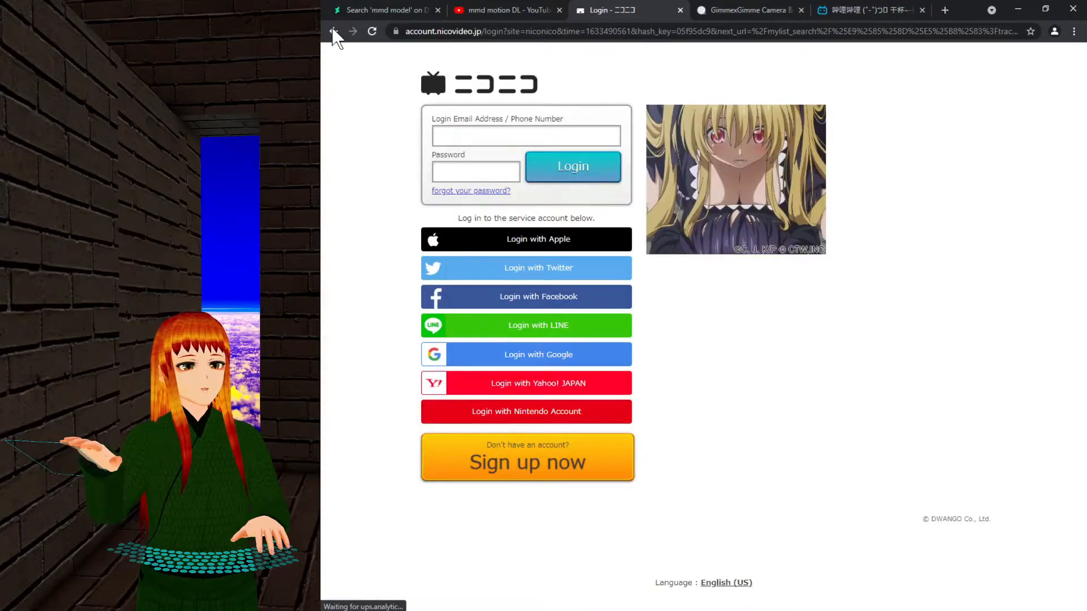
left_click(333, 31)
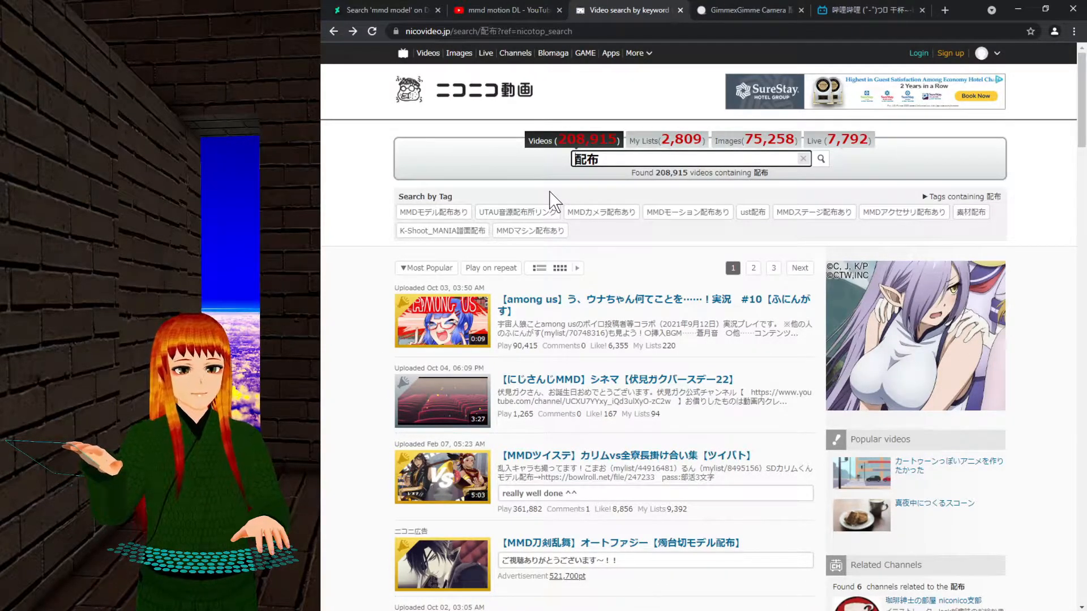
Search videos for モーション配布 and scroll through the 17,134 results.
type("もー")
type("しょん")
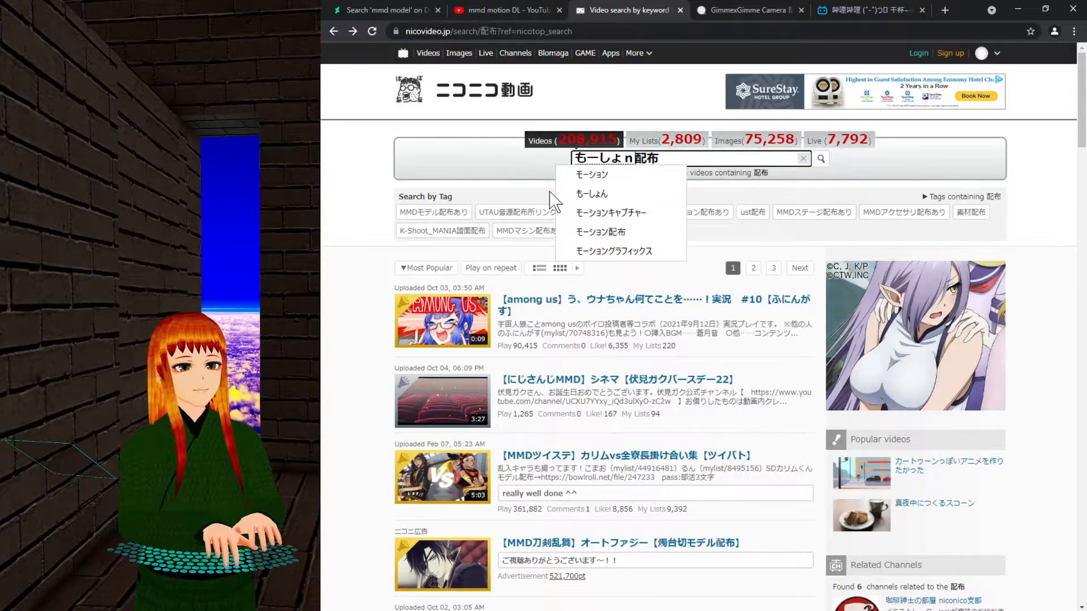
key("space")
key("Return")
key("Return")
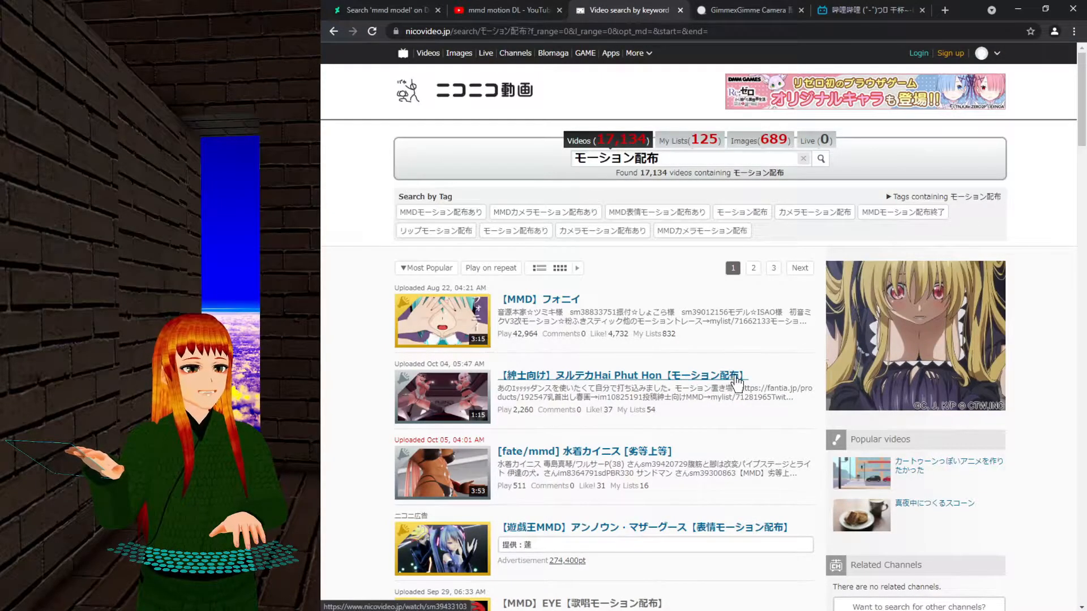
scroll(739, 385, "down", 1)
scroll(738, 385, "down", 3)
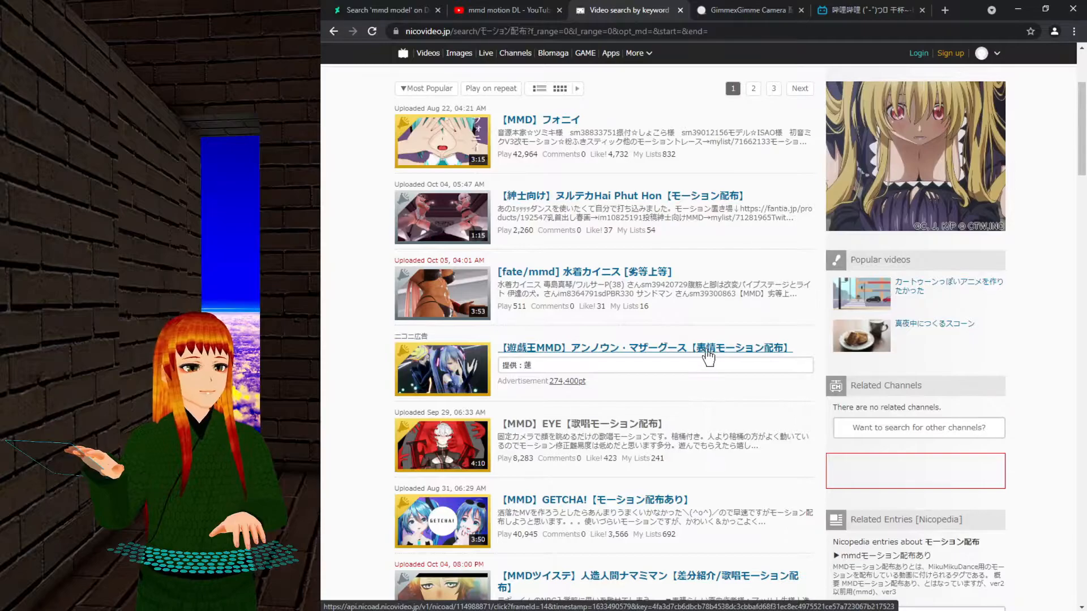
scroll(770, 469, "down", 4)
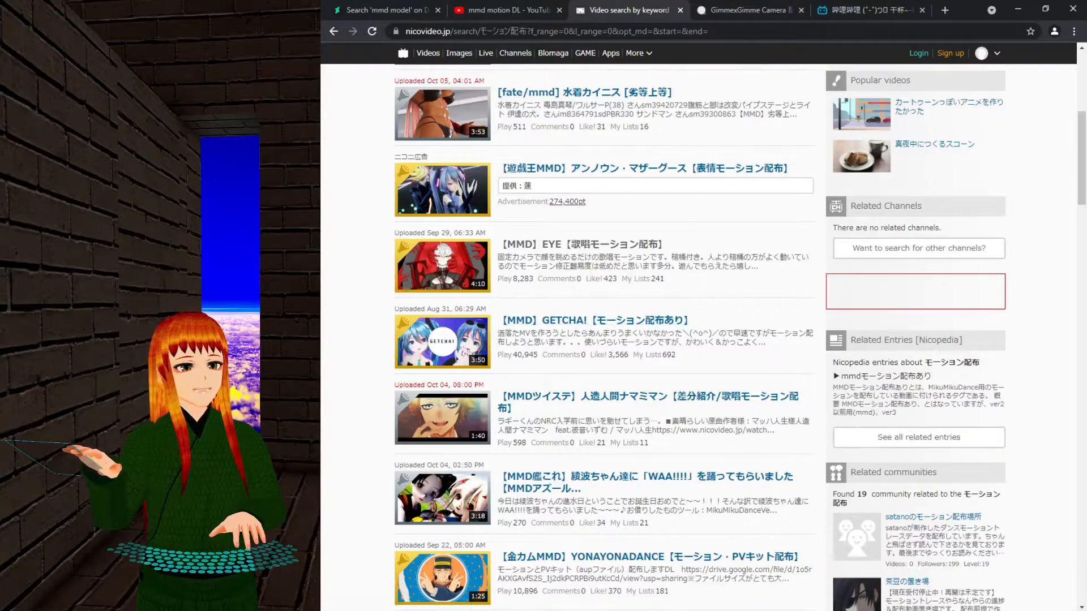
scroll(708, 271, "down", 2)
scroll(616, 412, "up", 6)
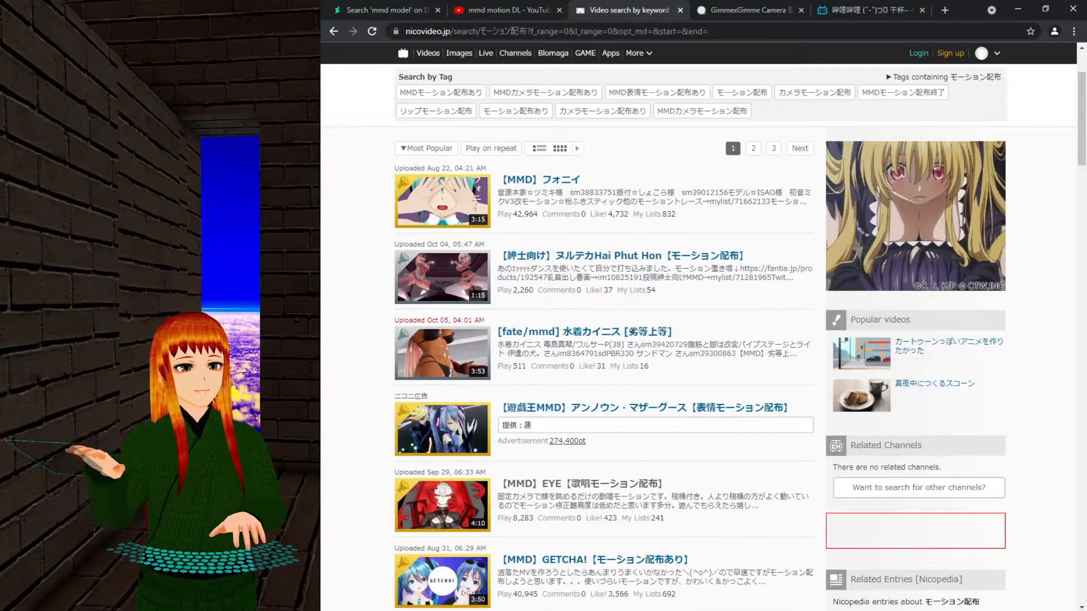
scroll(679, 461, "up", 2)
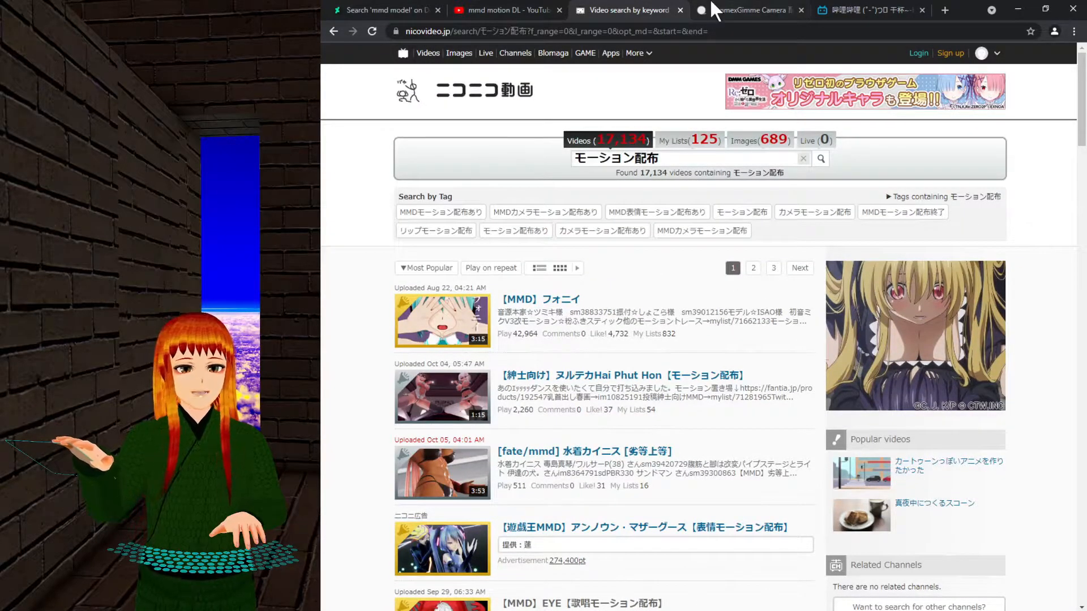
Close the Niconico and bilibili tabs and open BowlRoll's full uploaded-files list.
left_click(680, 10)
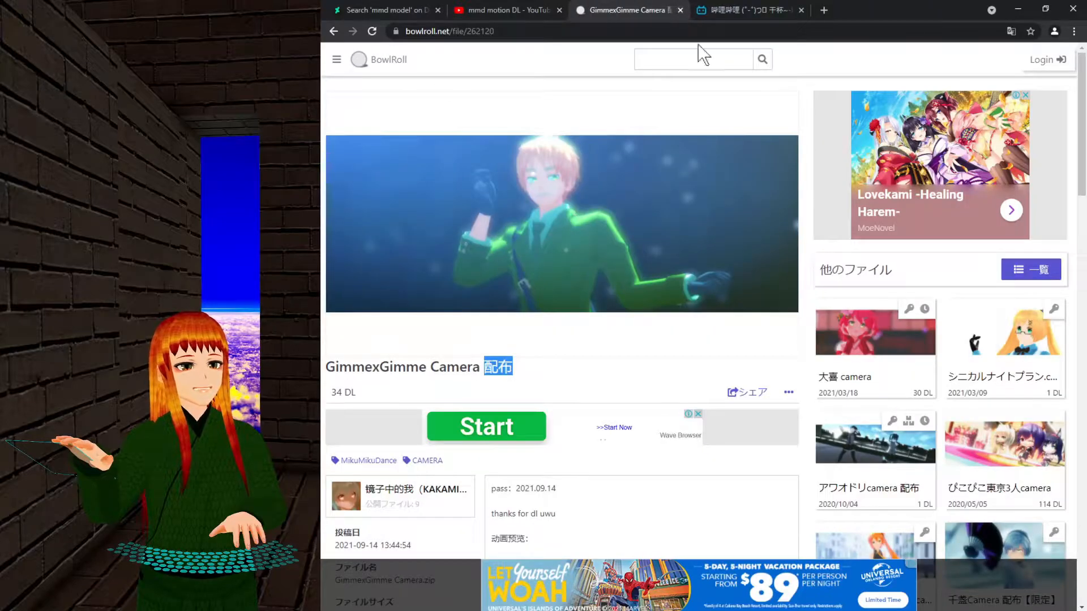
left_click(801, 10)
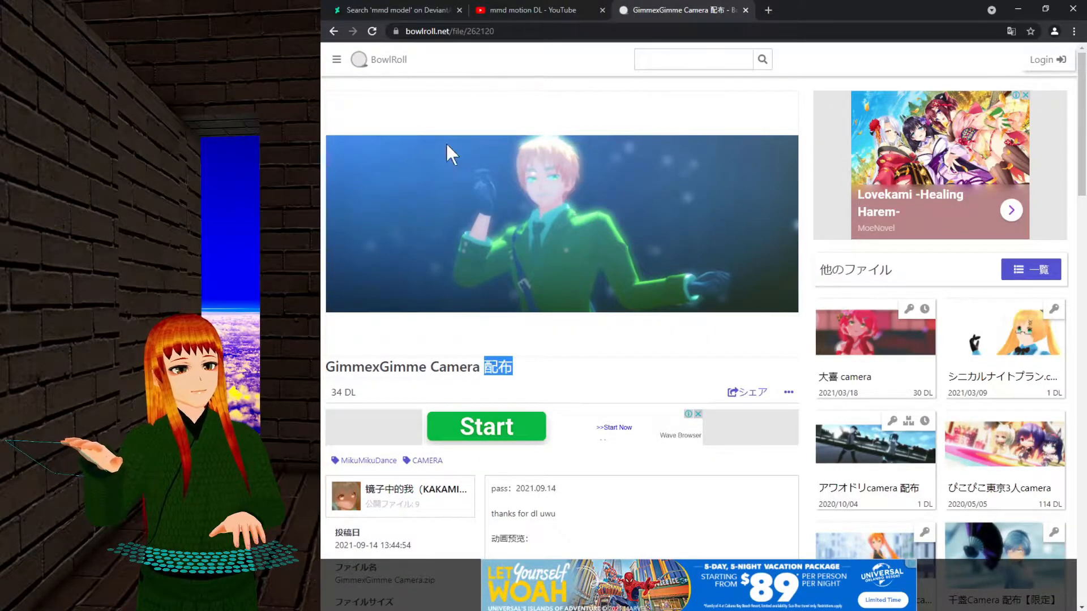
left_click(337, 61)
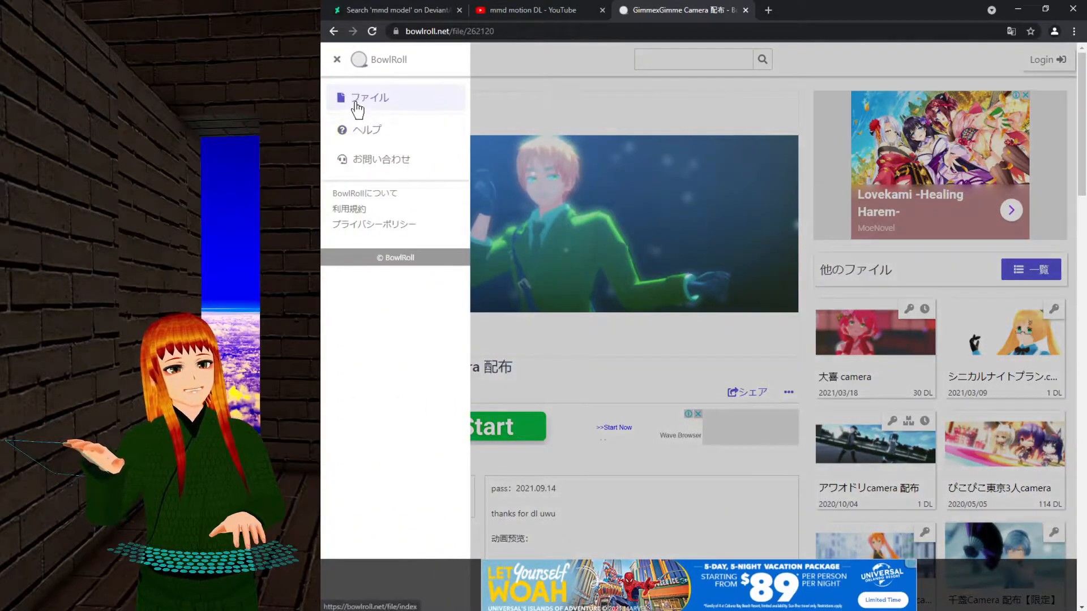
left_click(354, 103)
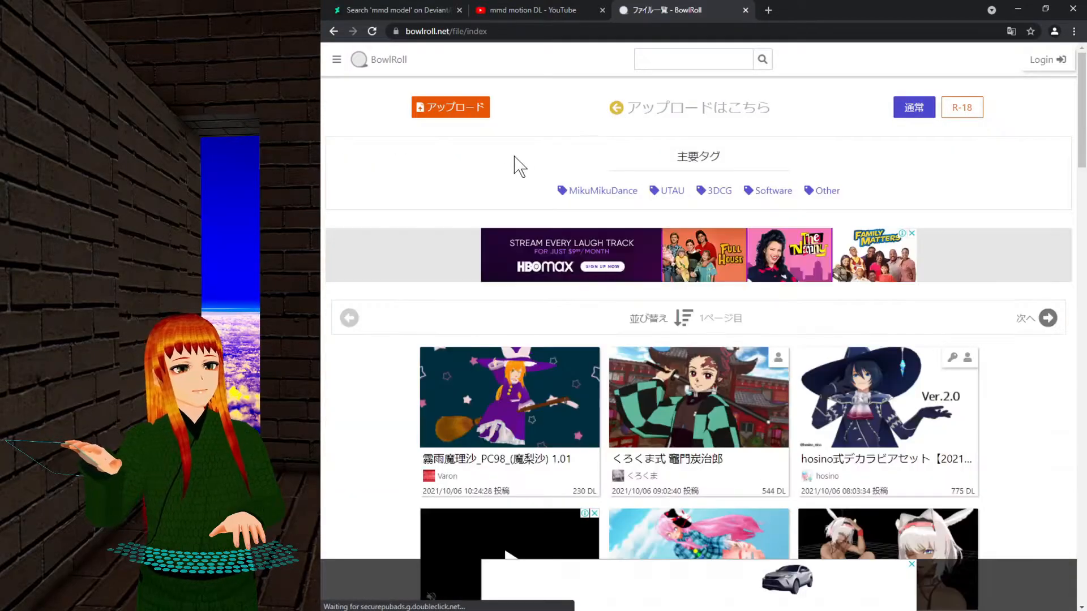
scroll(514, 160, "down", 2)
scroll(450, 260, "down", 6)
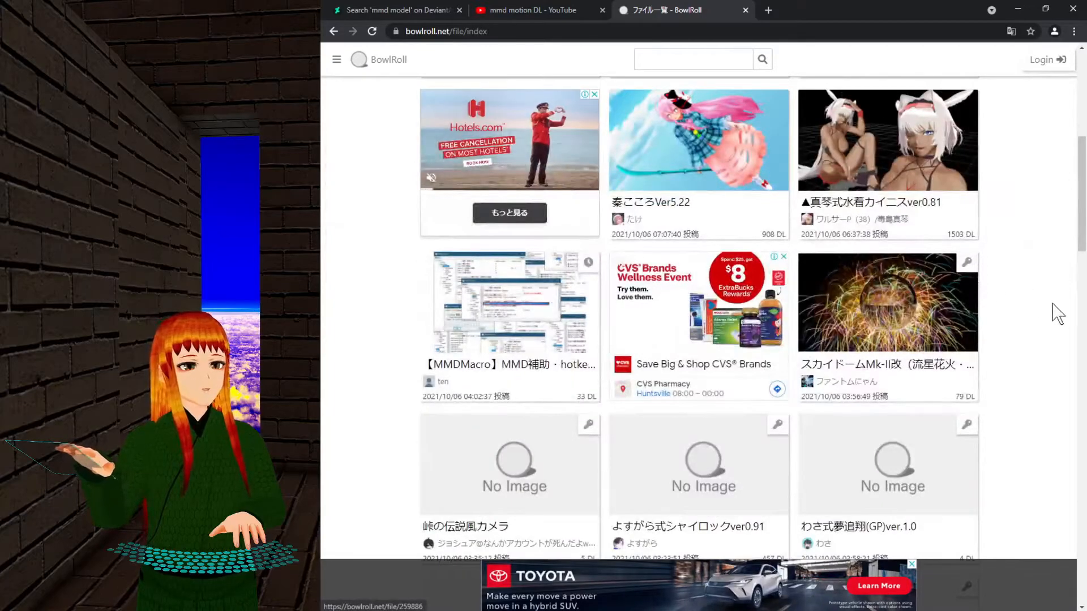
View the ▲真琴式水着カイニスver0.81 model page (1503 downloads), then go back to the list.
left_click(917, 208)
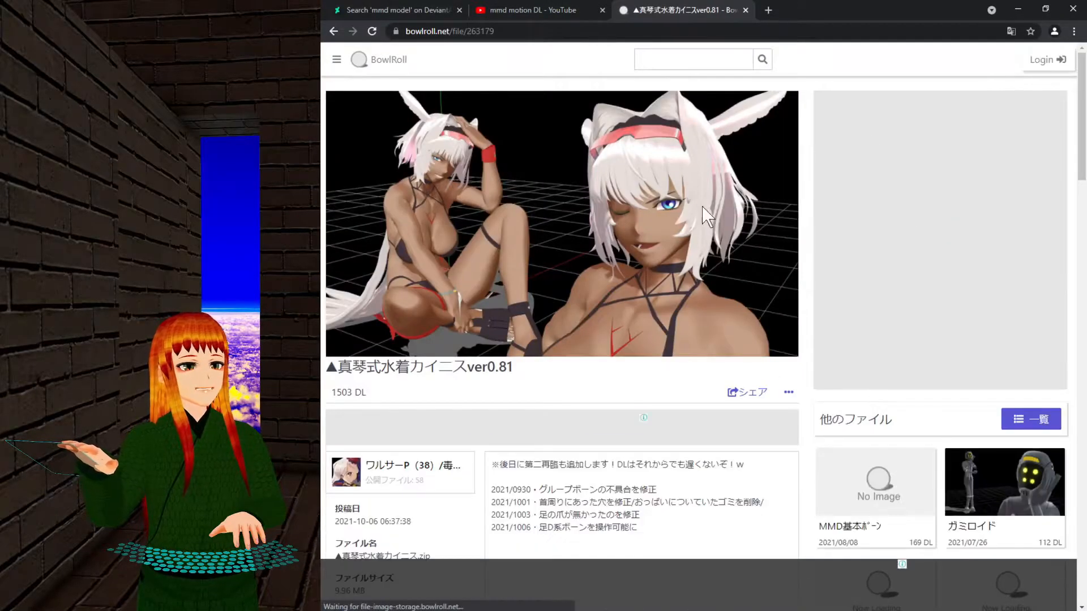
scroll(620, 223, "down", 8)
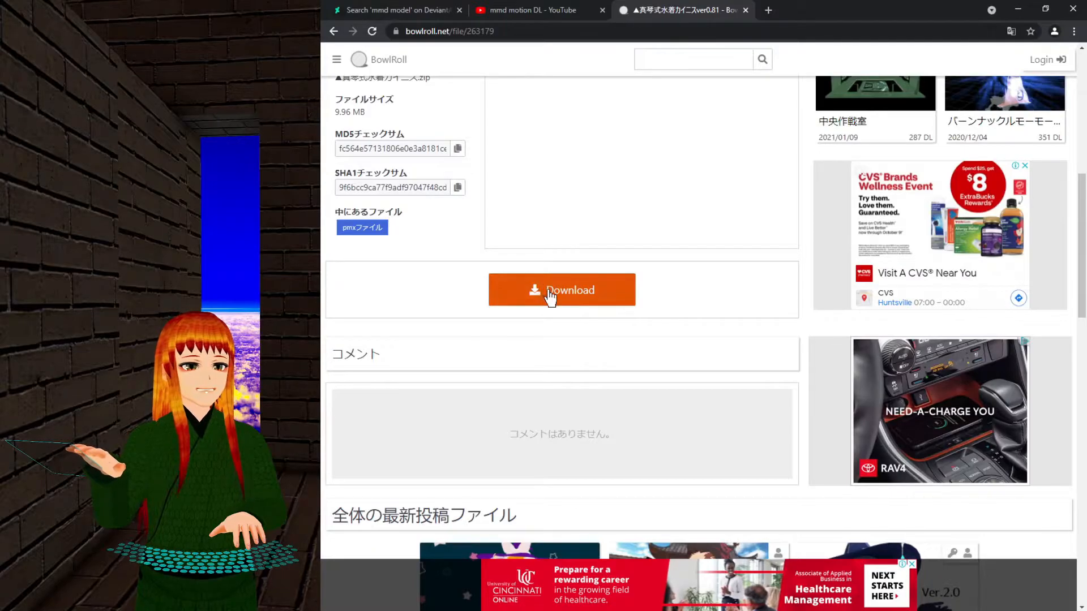
scroll(664, 341, "up", 5)
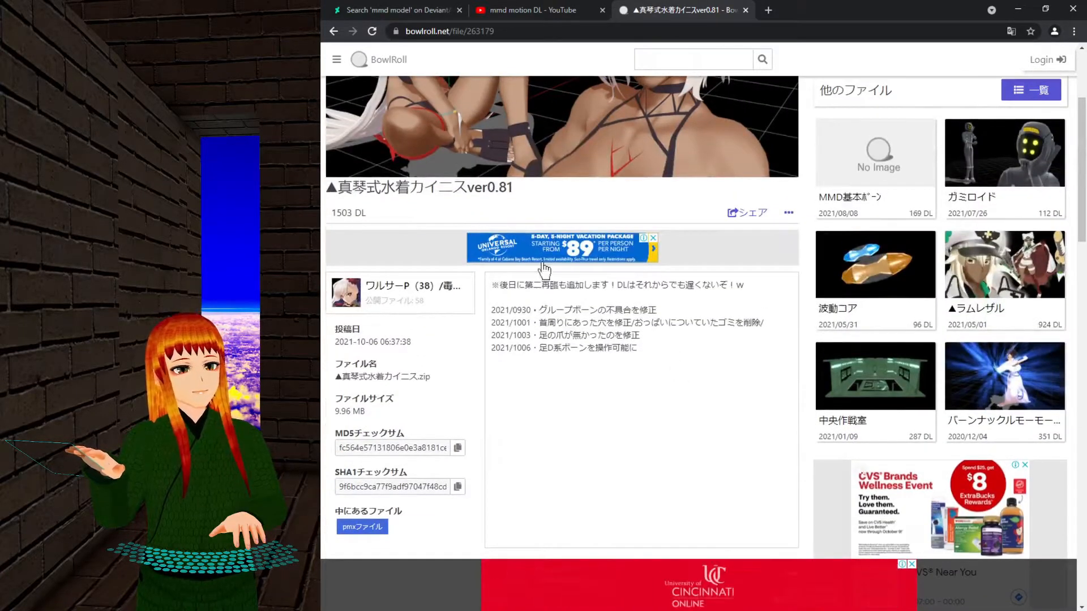
left_click(334, 36)
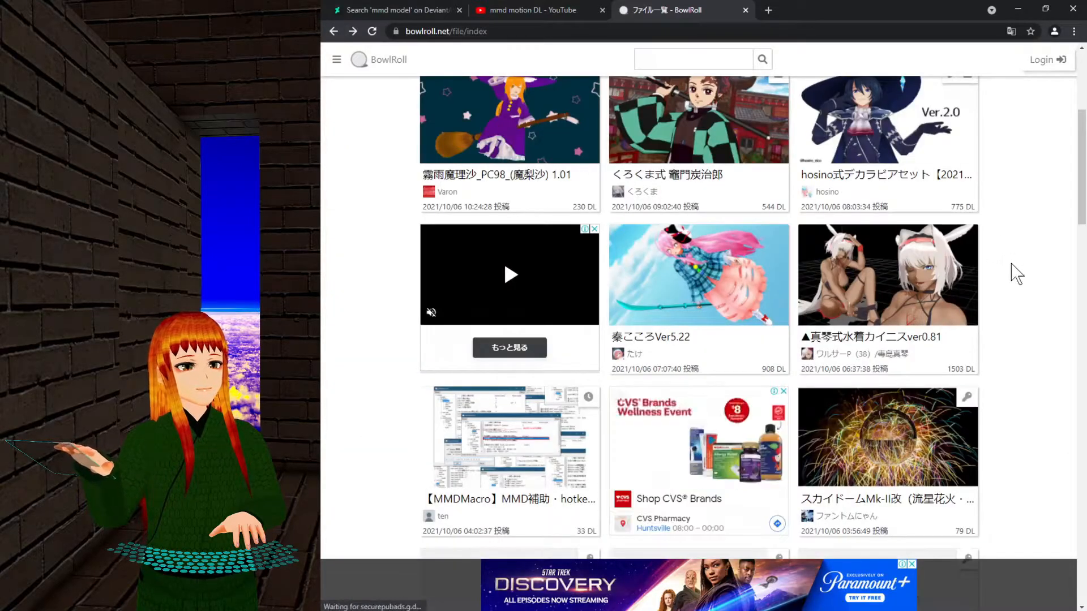
Scroll the recent-files index and load more entries with 続きを表示する.
scroll(1017, 274, "down", 10)
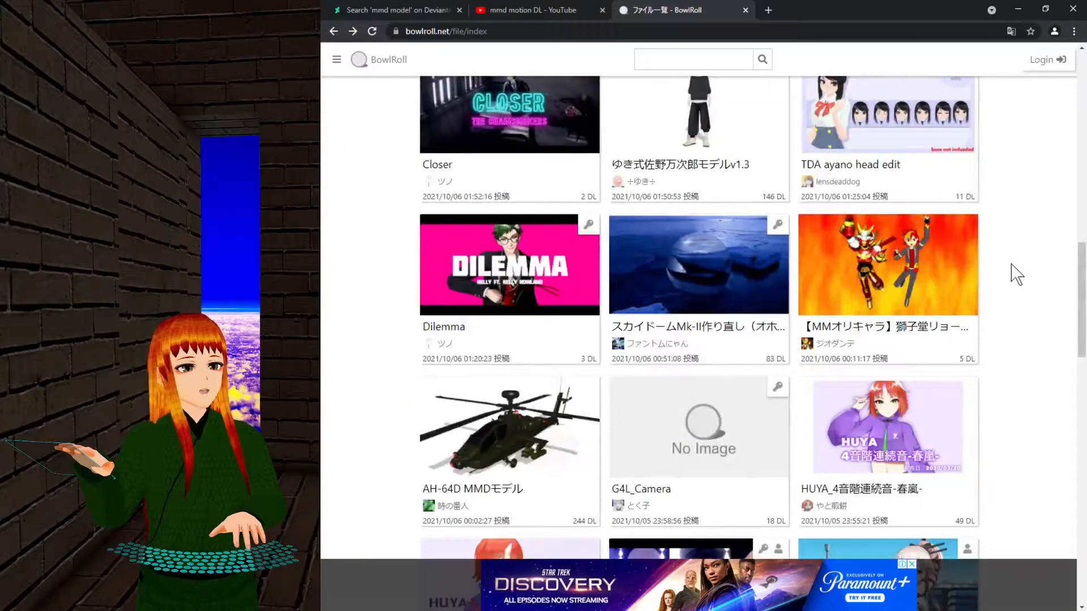
scroll(1017, 273, "up", 10)
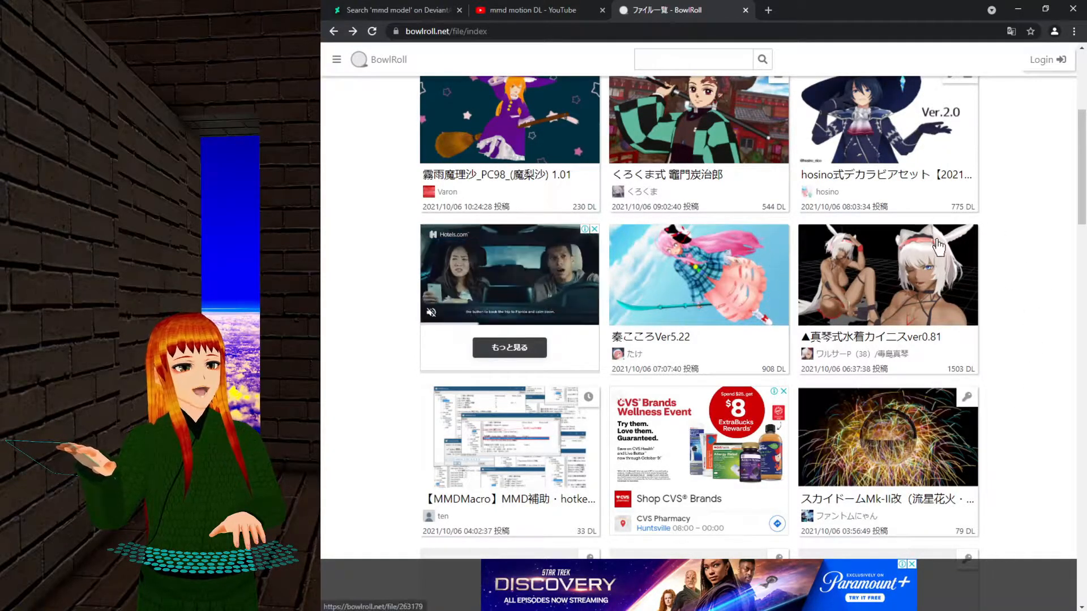
scroll(987, 316, "up", 3)
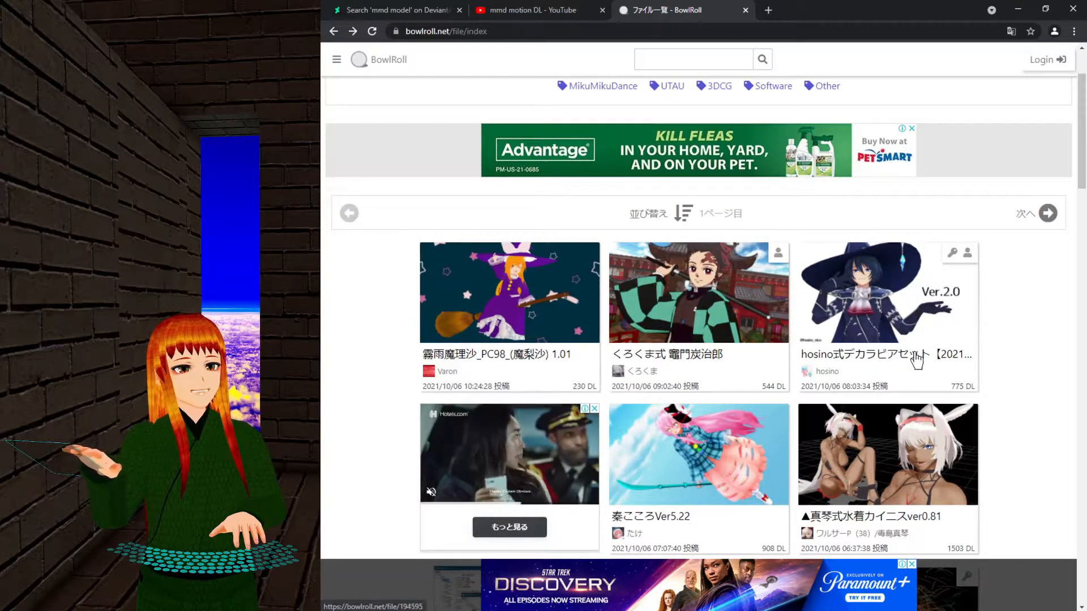
scroll(999, 371, "down", 15)
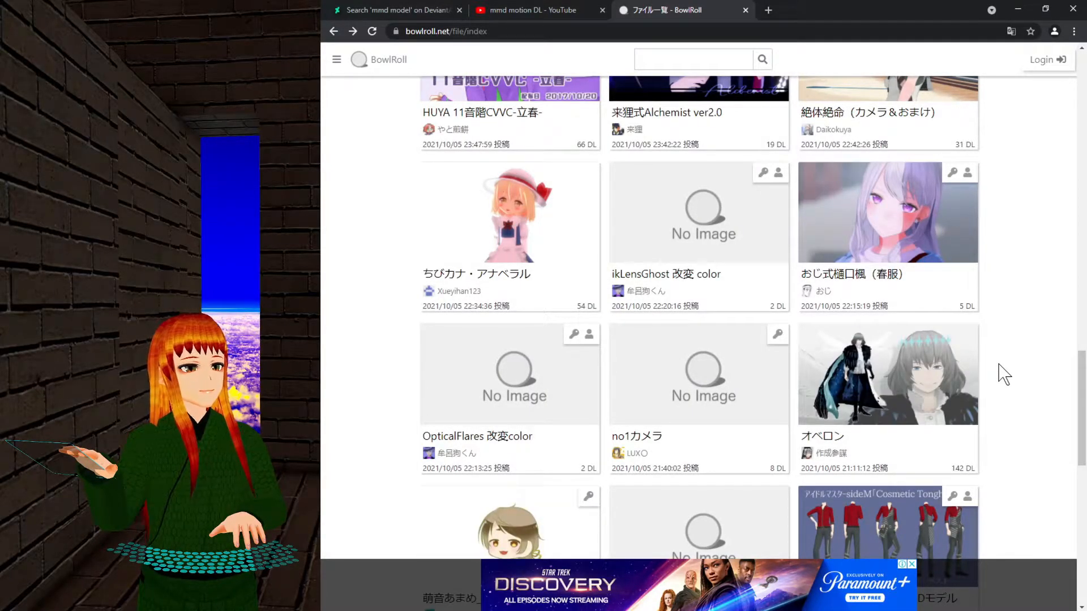
scroll(1004, 373, "down", 8)
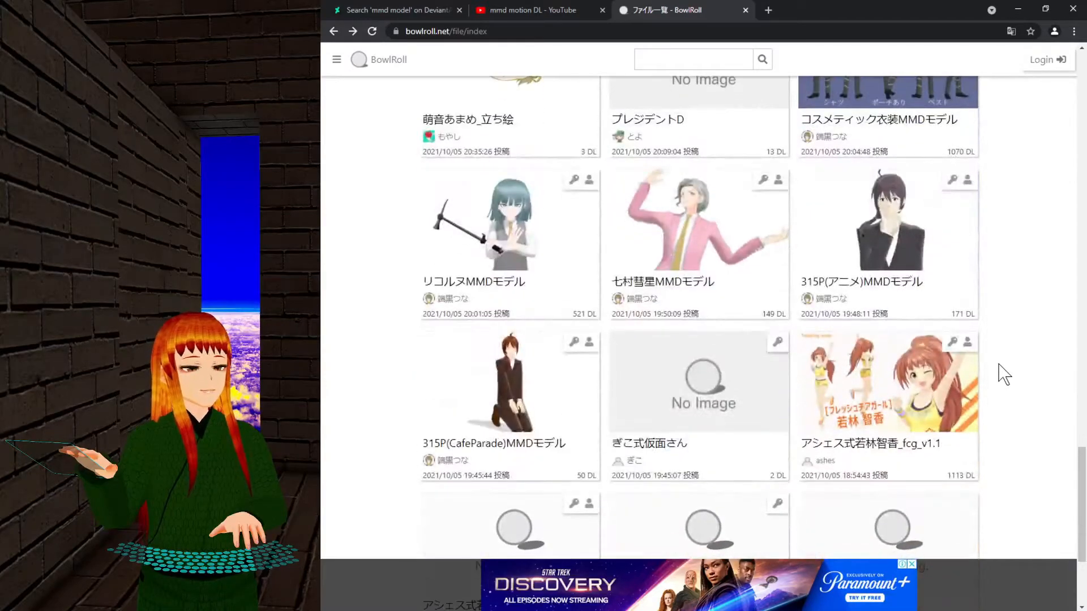
scroll(1003, 375, "down", 3)
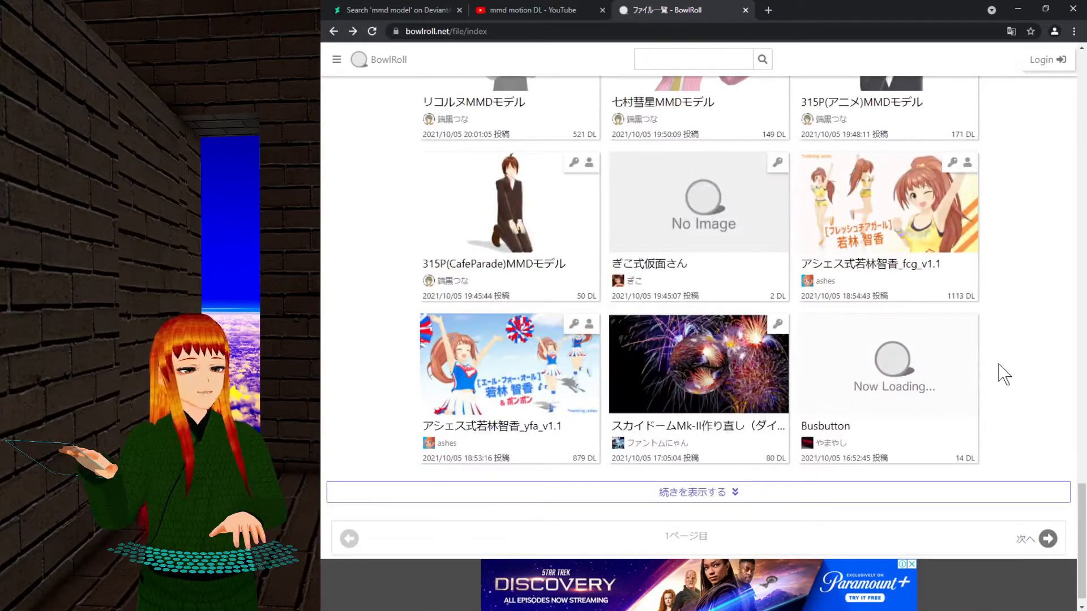
left_click(929, 493)
Browse the newly loaded models, cameras and props, then open the レイヴン1.12 file page.
scroll(1060, 371, "down", 4)
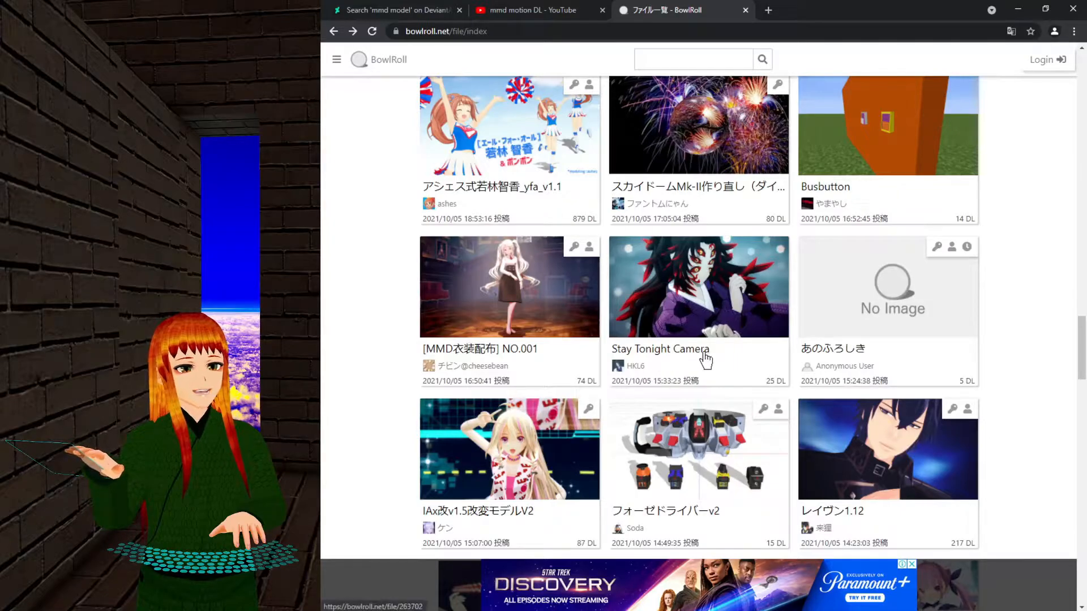
scroll(996, 362, "down", 2)
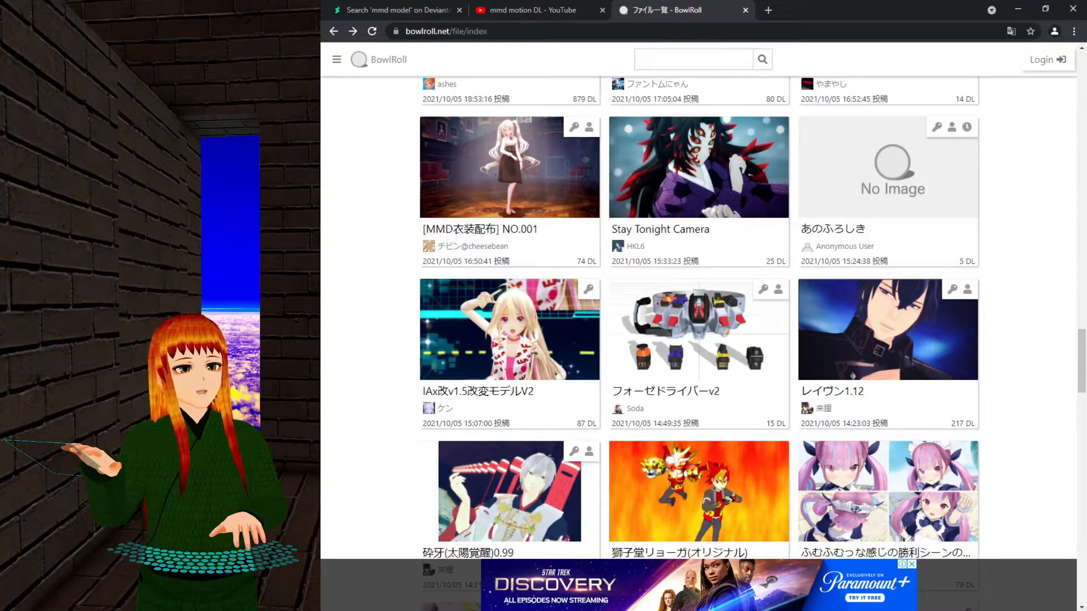
scroll(1011, 306, "down", 3)
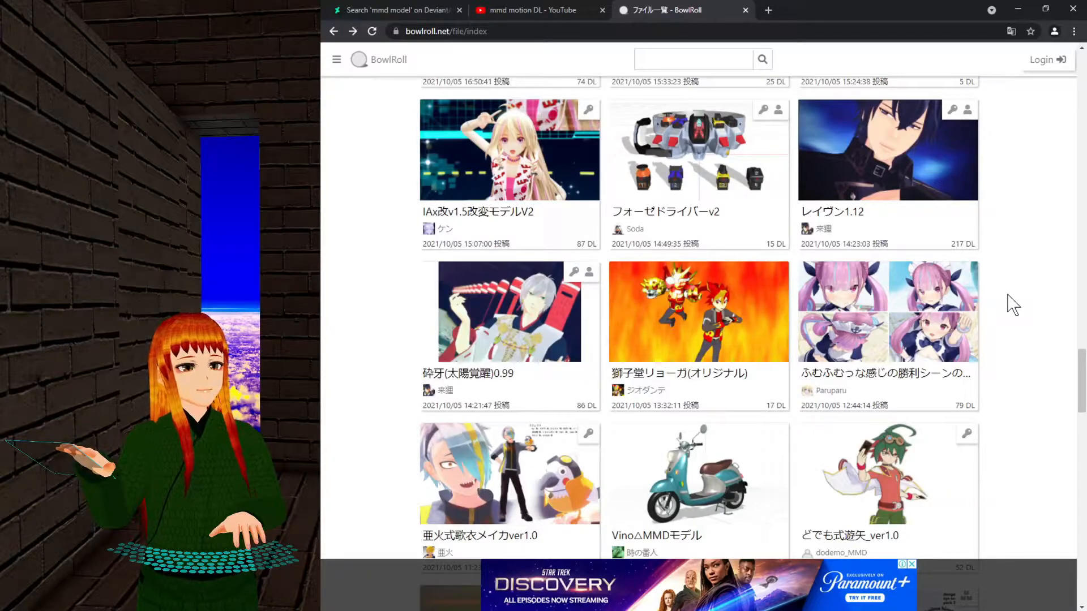
scroll(1013, 305, "down", 5)
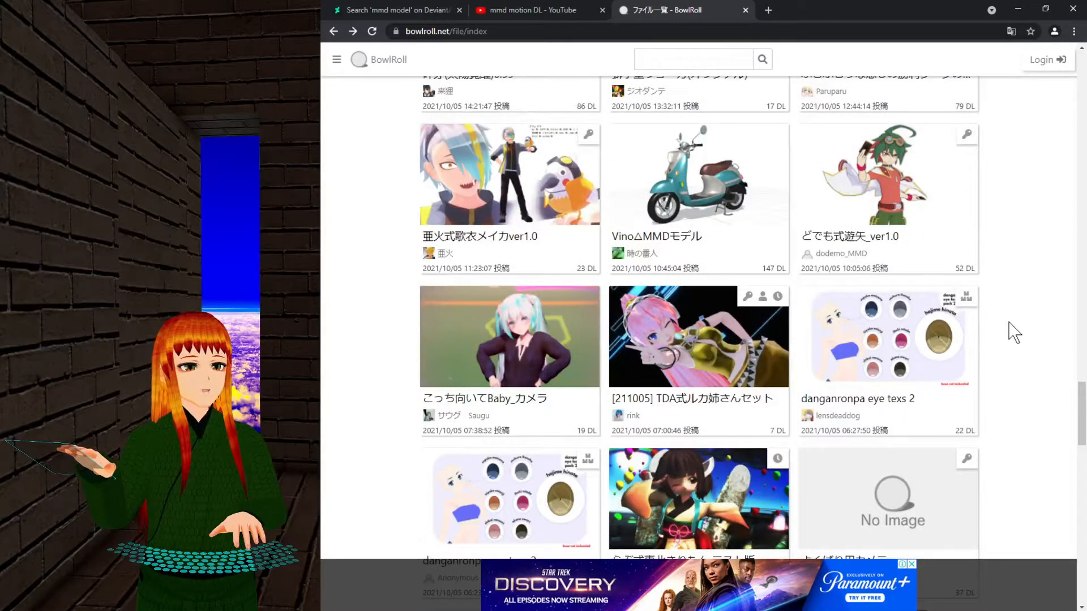
scroll(1013, 332, "down", 10)
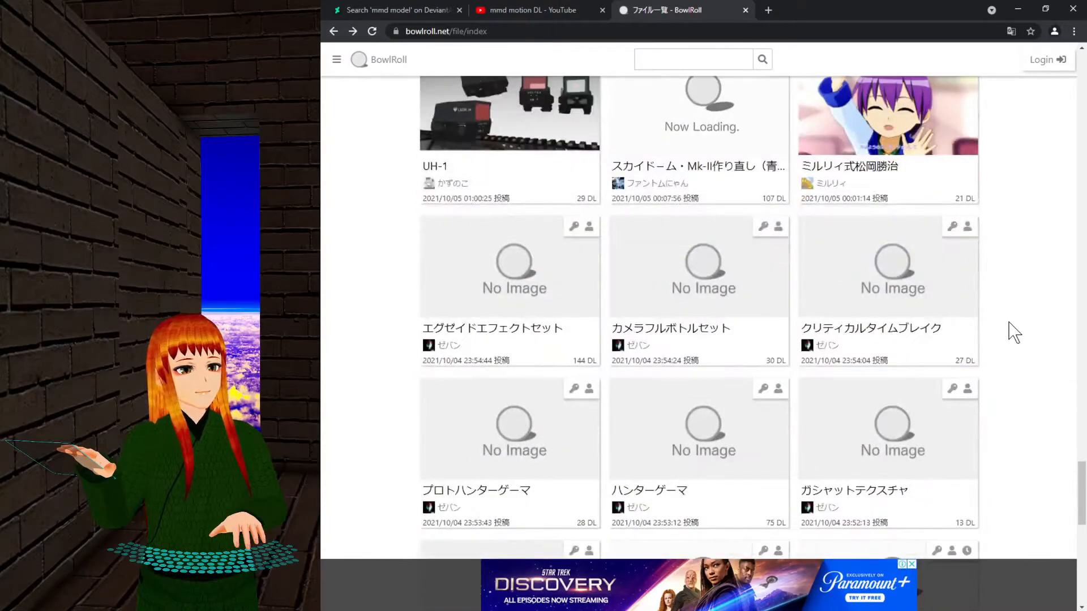
scroll(1015, 333, "up", 2)
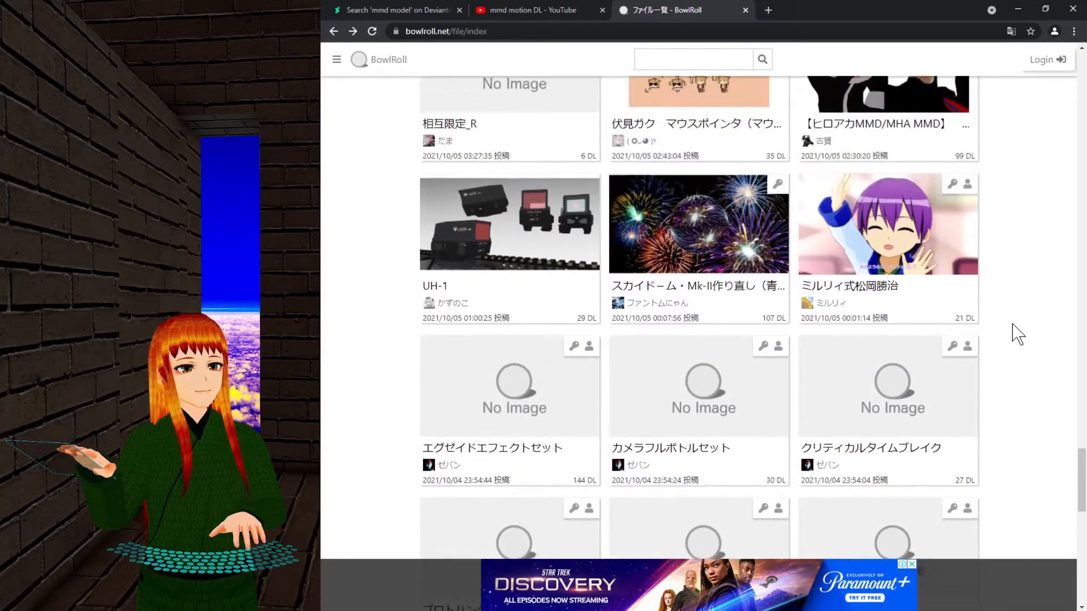
scroll(1017, 334, "down", 10)
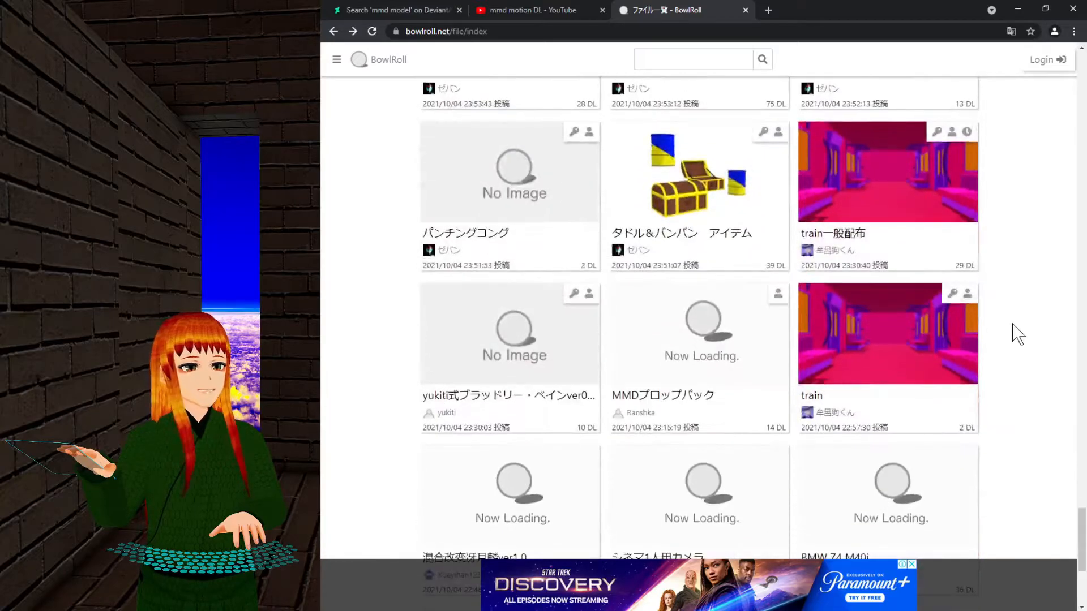
scroll(1016, 339, "down", 4)
scroll(1017, 348, "up", 2)
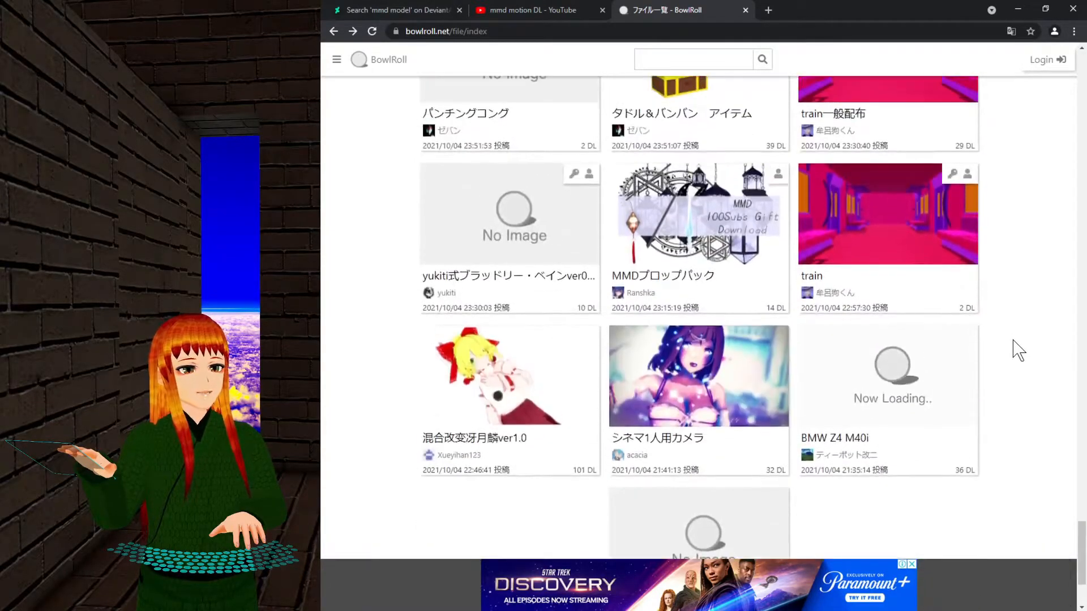
scroll(1017, 348, "down", 2)
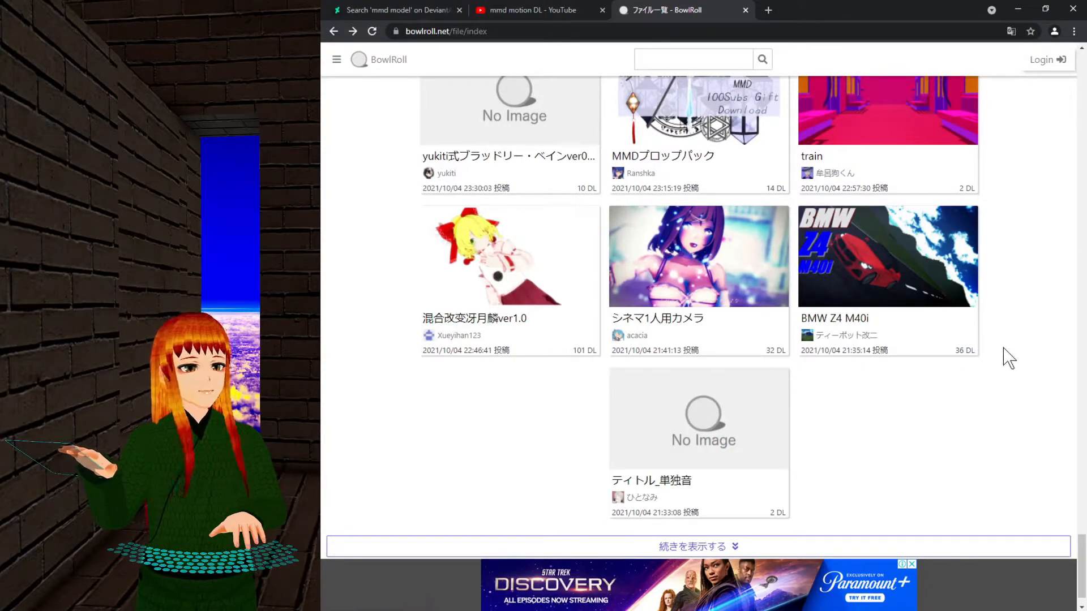
middle_click(1022, 314)
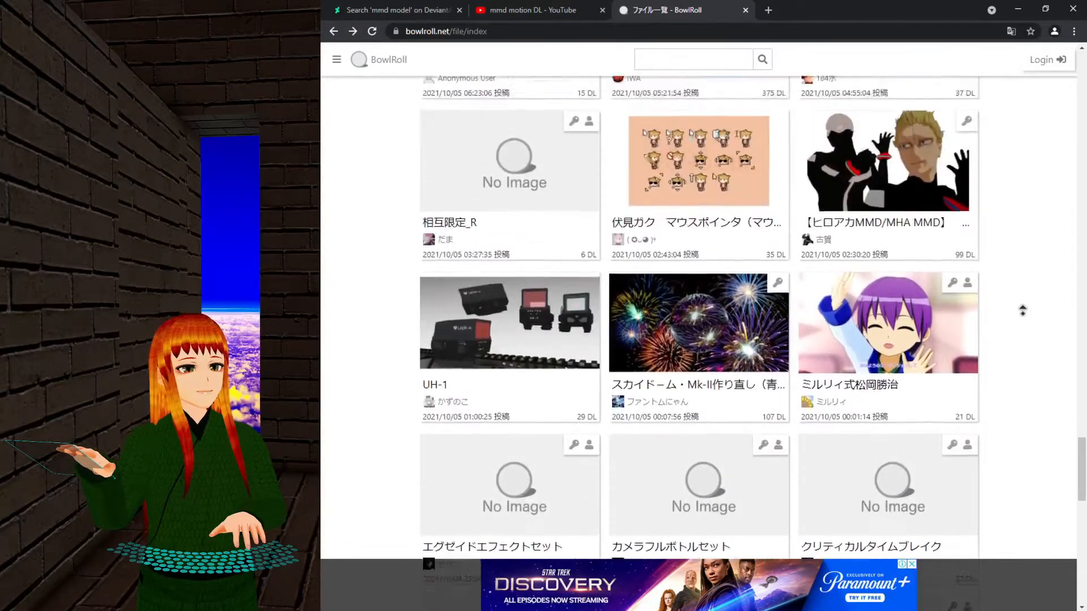
middle_click(1023, 314)
middle_click(1023, 320)
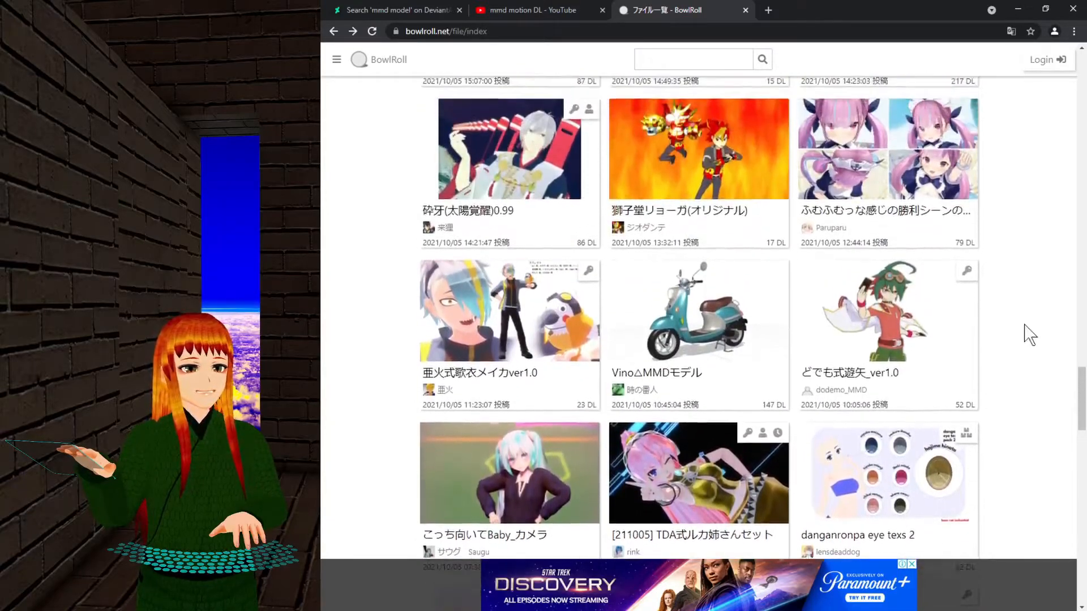
middle_click(1027, 332)
scroll(1028, 334, "up", 5)
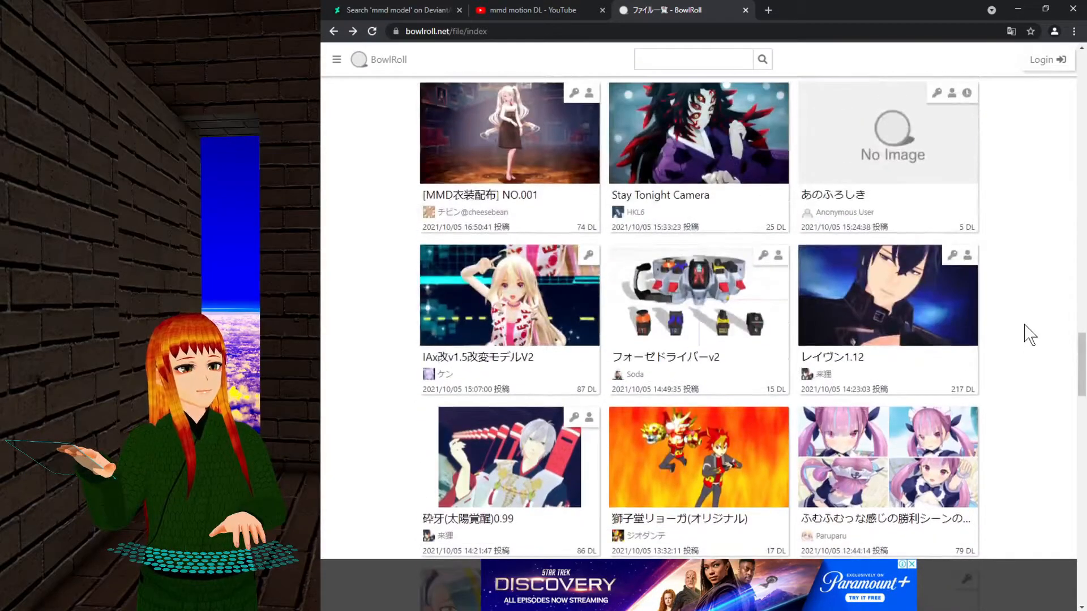
left_click(880, 314)
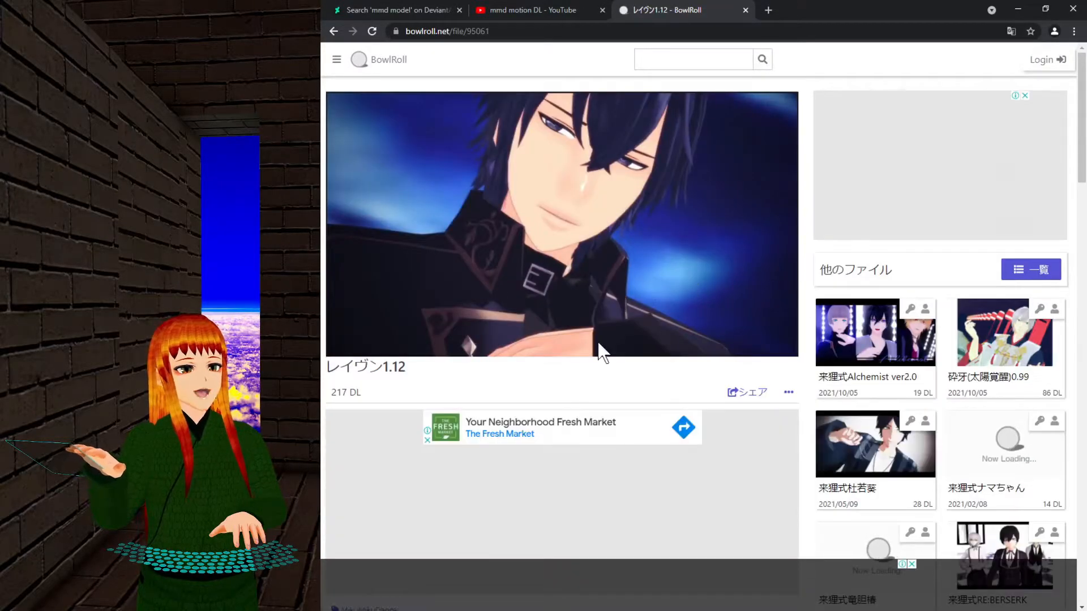
Scroll the レイヴン1.12 page and go to the login prompt required for downloading.
scroll(579, 348, "down", 10)
scroll(550, 311, "up", 3)
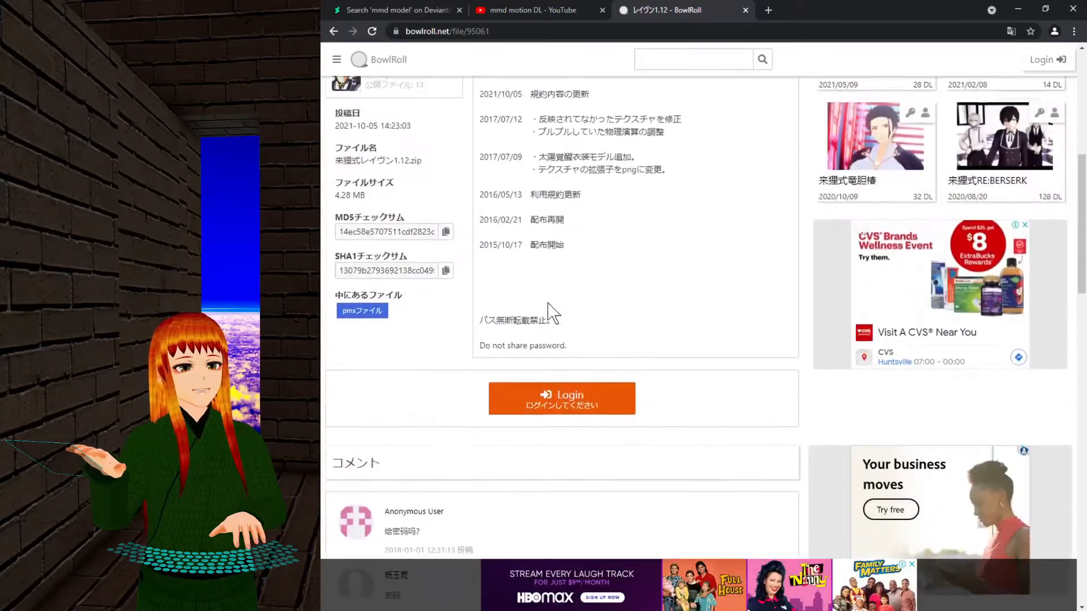
left_click(580, 401)
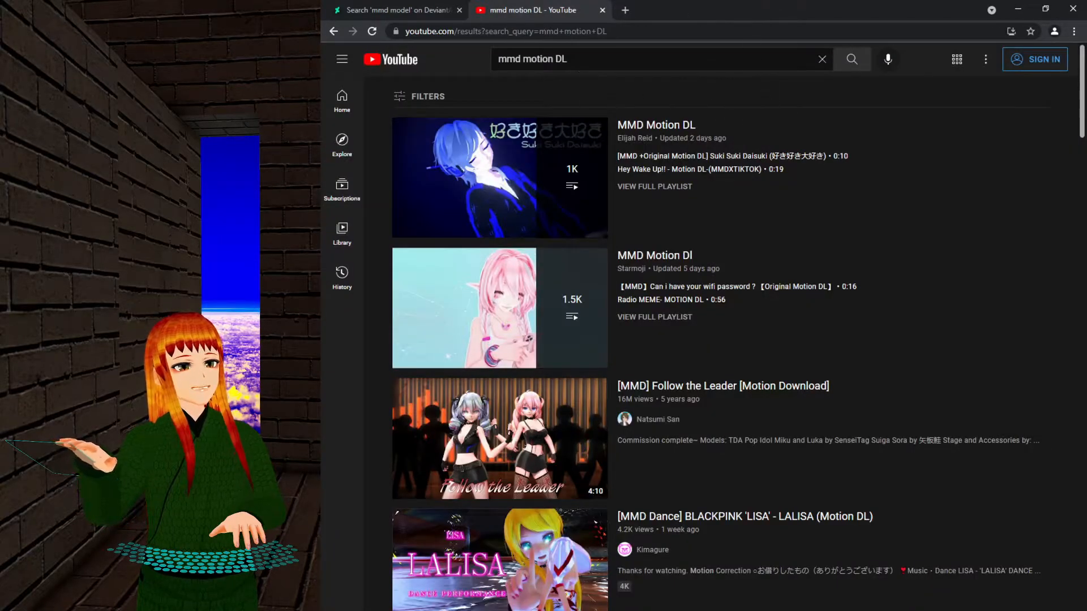
Open a new Chrome tab and load bowlroll.net from the address-bar autocomplete.
left_click(624, 11)
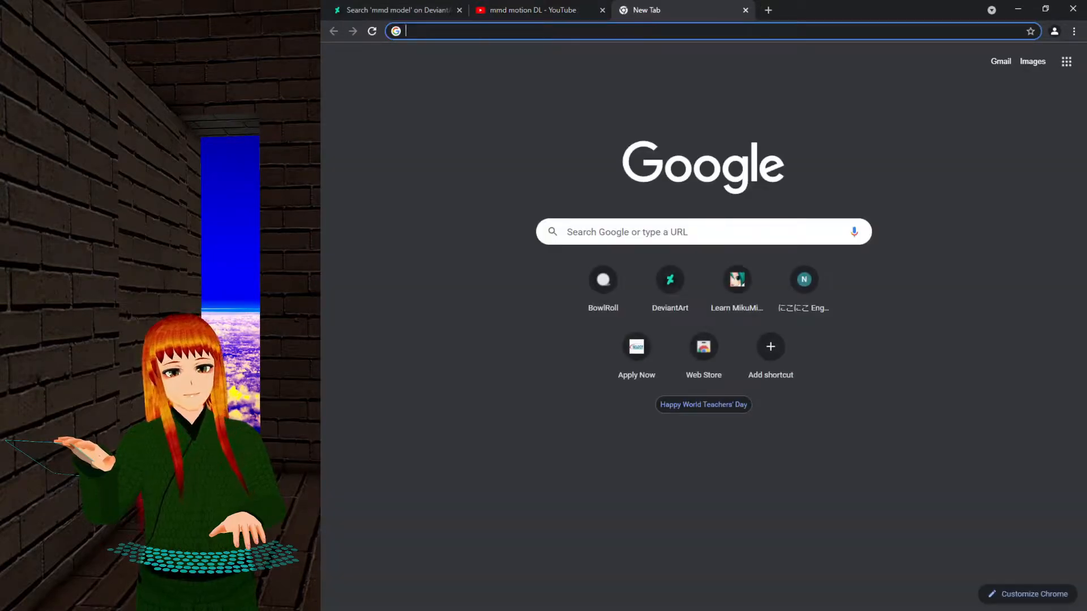
type("bo")
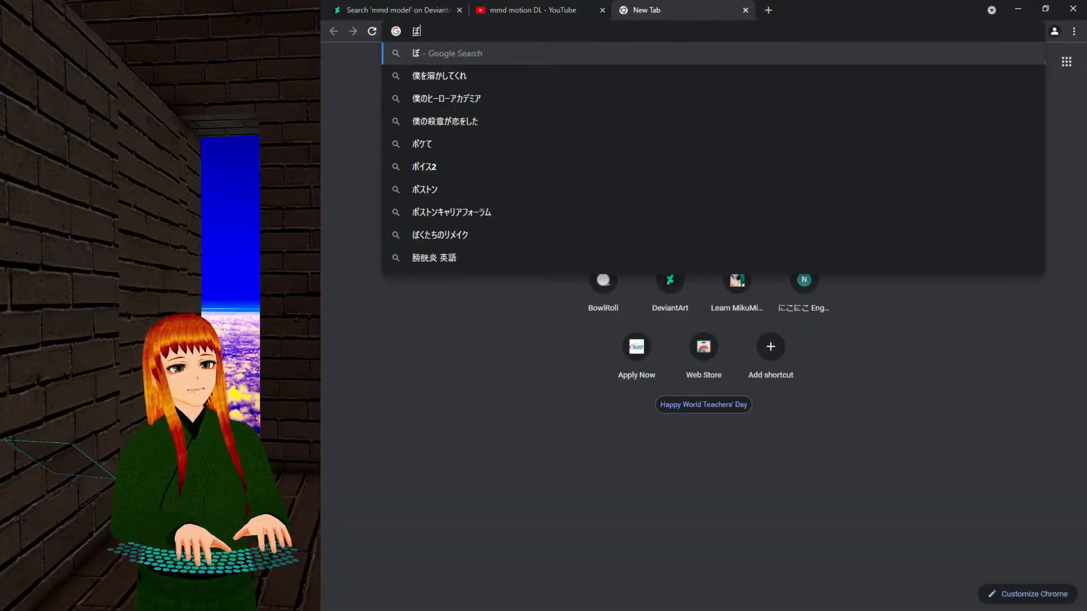
key("BackSpace")
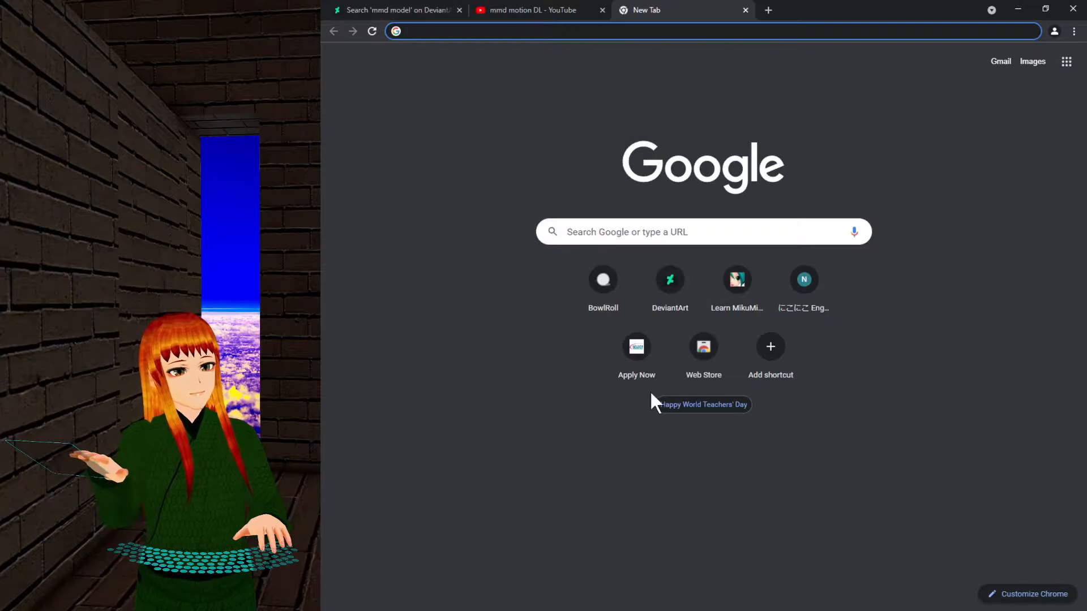
key("alt+Tab")
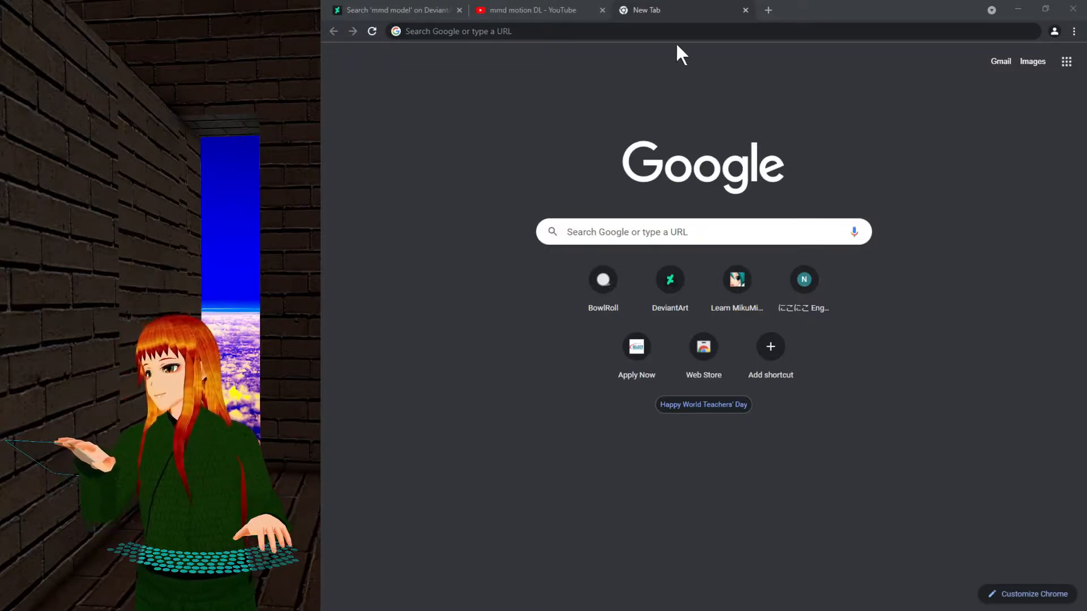
key("alt+Tab")
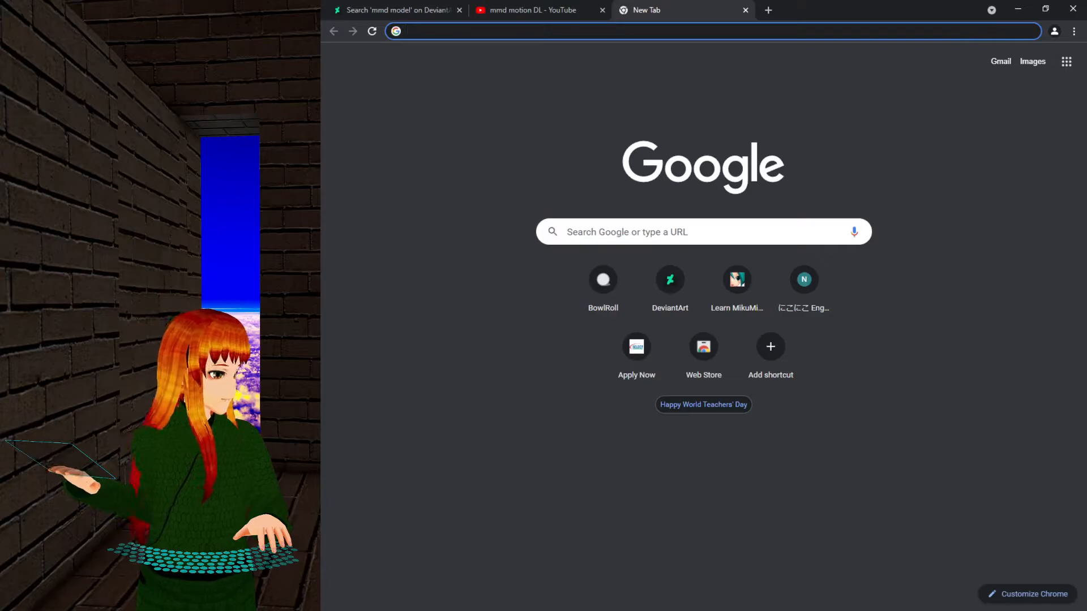
type("bowlroll.net")
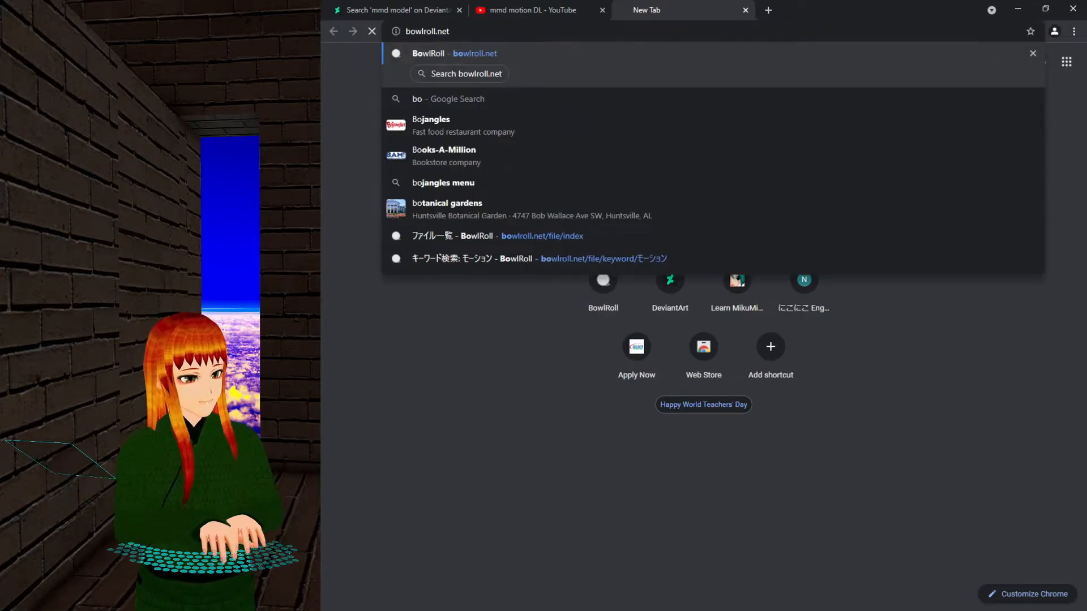
key("Return")
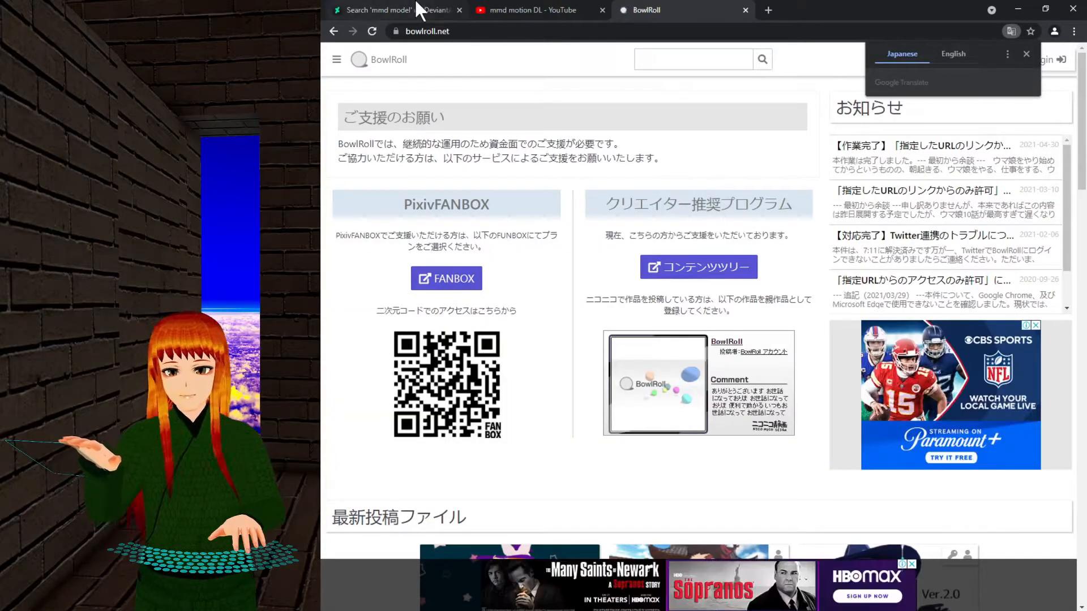
left_click(635, 60)
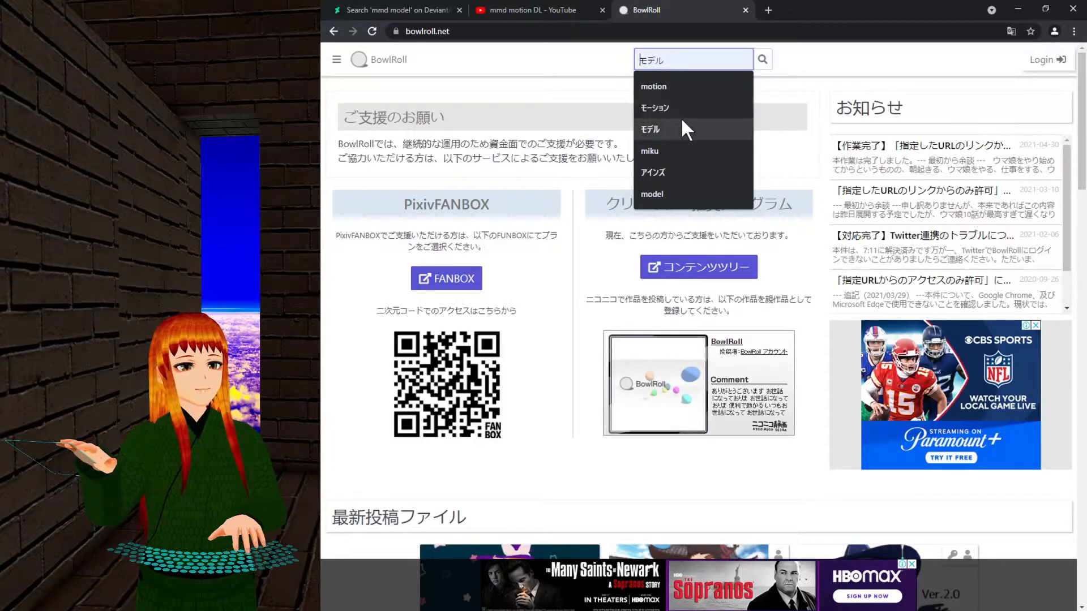
left_click(336, 59)
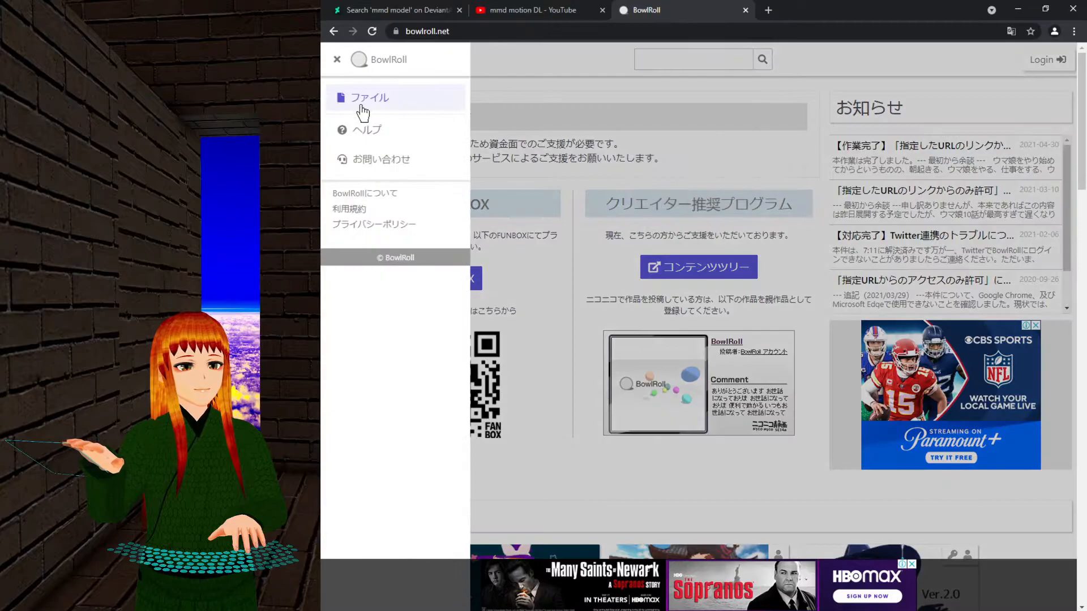
left_click(361, 107)
scroll(829, 308, "down", 3)
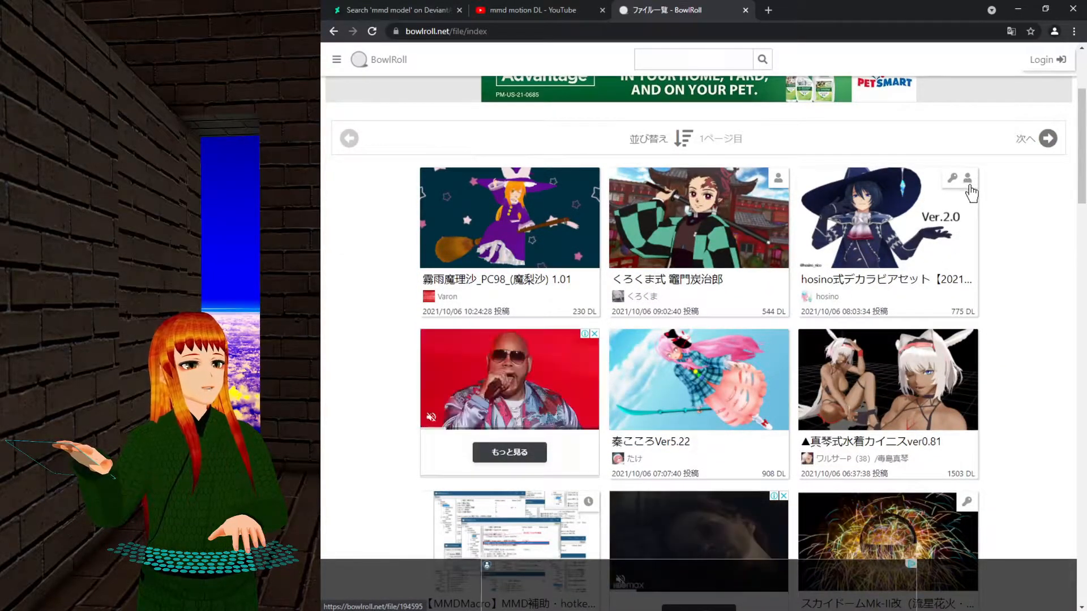
scroll(1031, 267, "down", 4)
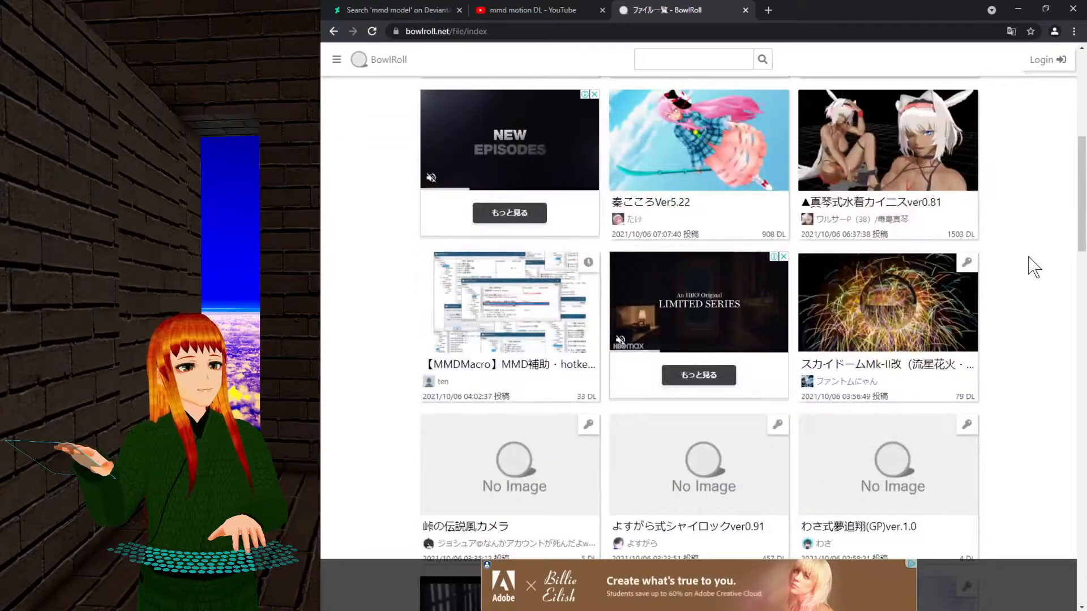
scroll(1034, 266, "down", 1)
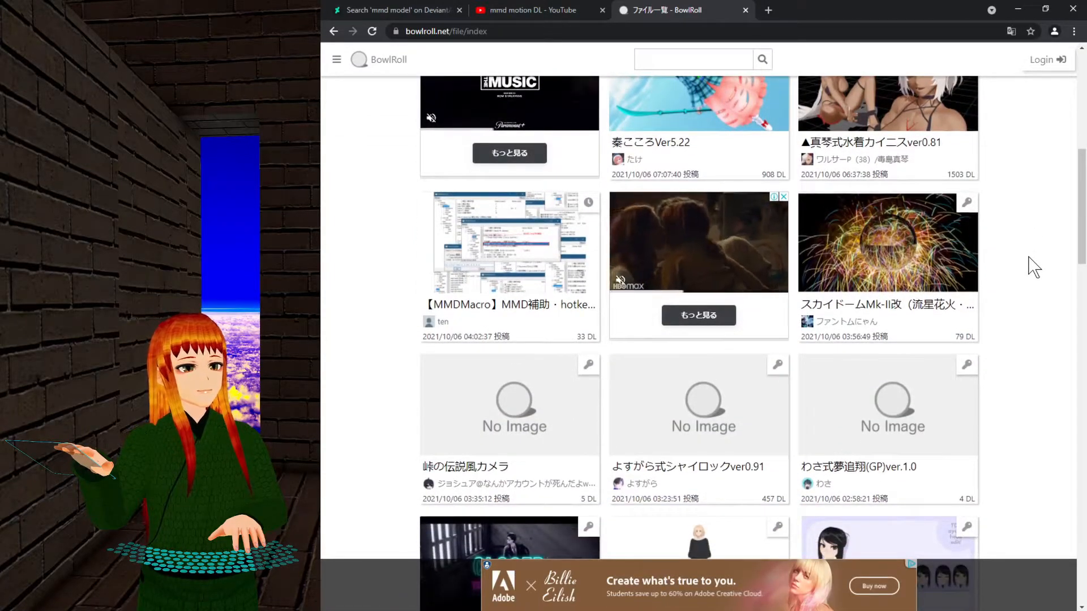
left_click(908, 280)
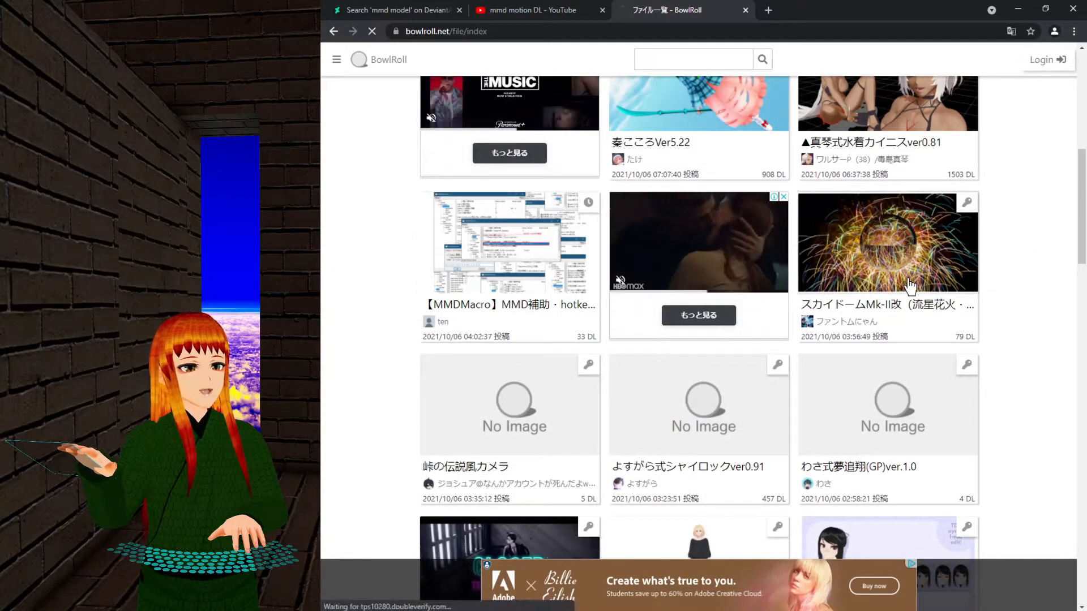
scroll(680, 238, "down", 5)
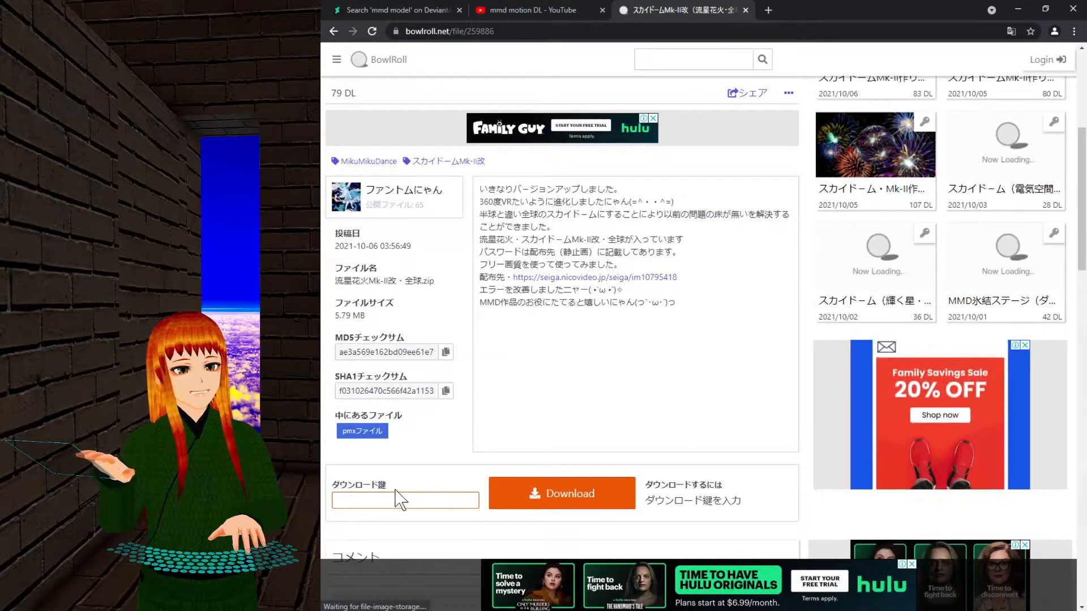
left_click(335, 33)
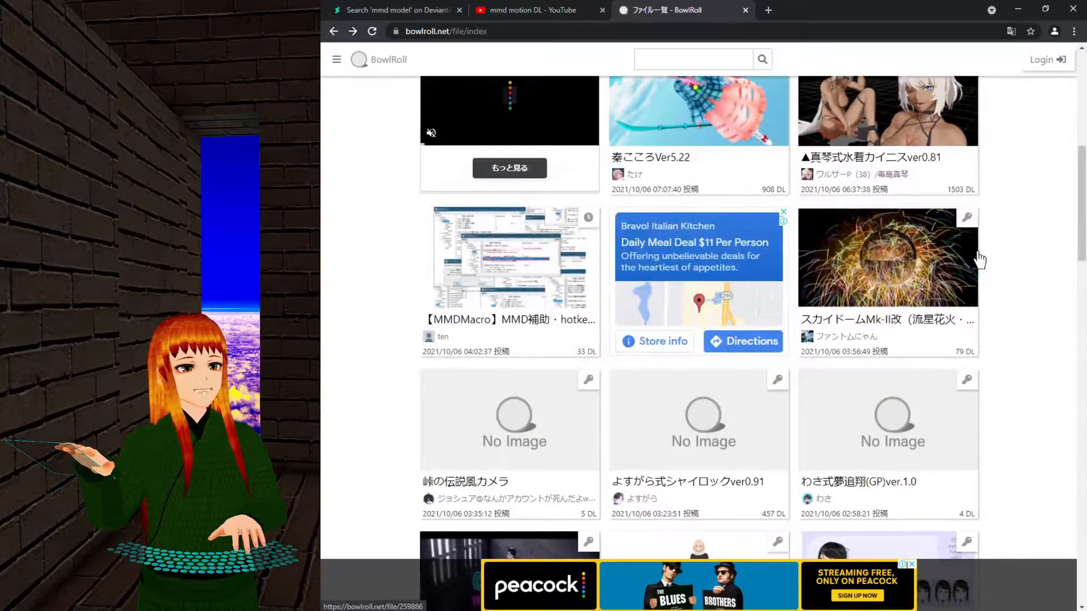
Scroll the file index and load more uploads, reaching entries like アシェス式若林智香_yfa_v1.1 and Busbutton.
scroll(979, 260, "down", 1)
scroll(979, 261, "down", 4)
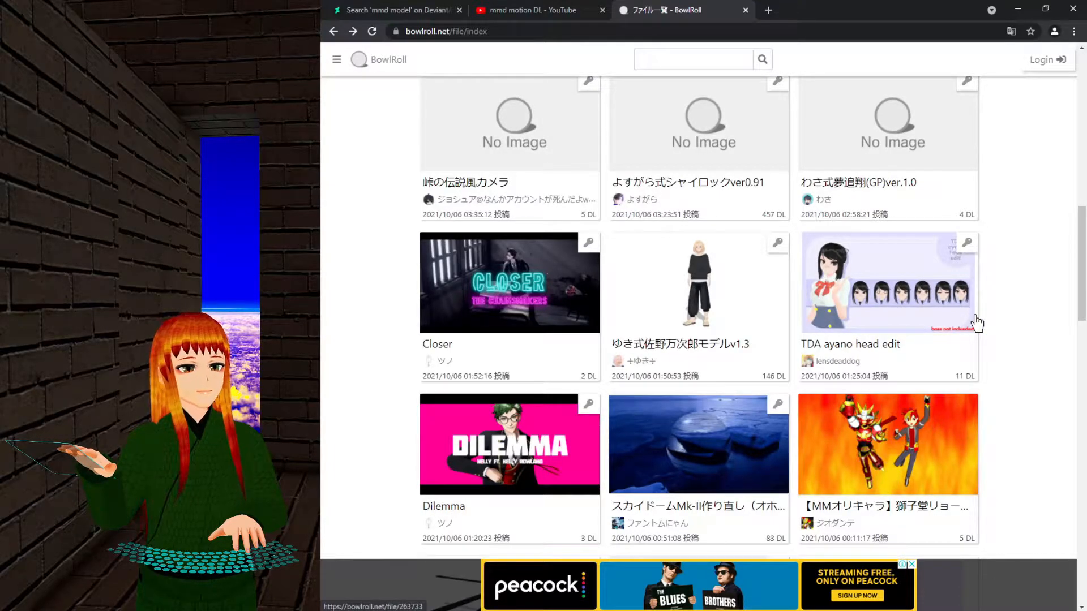
scroll(977, 323, "down", 1)
scroll(978, 324, "down", 1)
scroll(996, 323, "down", 3)
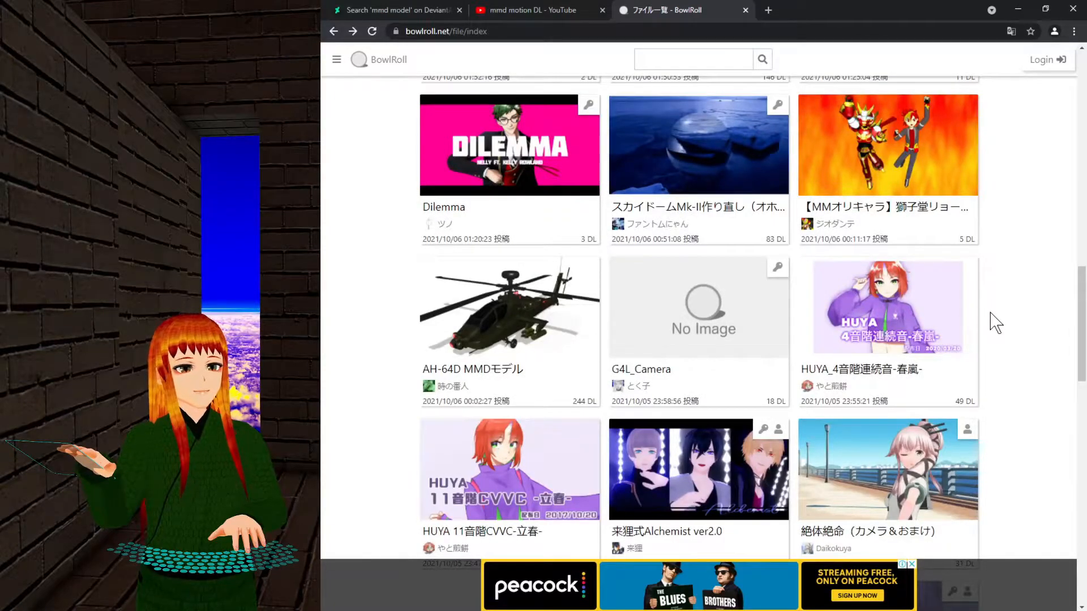
scroll(988, 274, "down", 4)
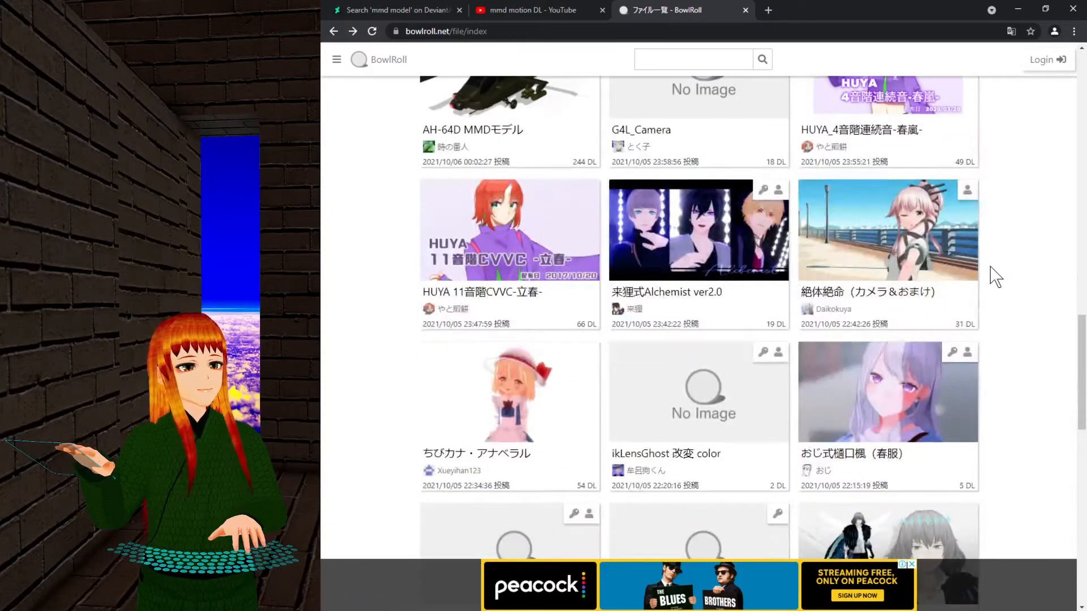
scroll(995, 277, "down", 2)
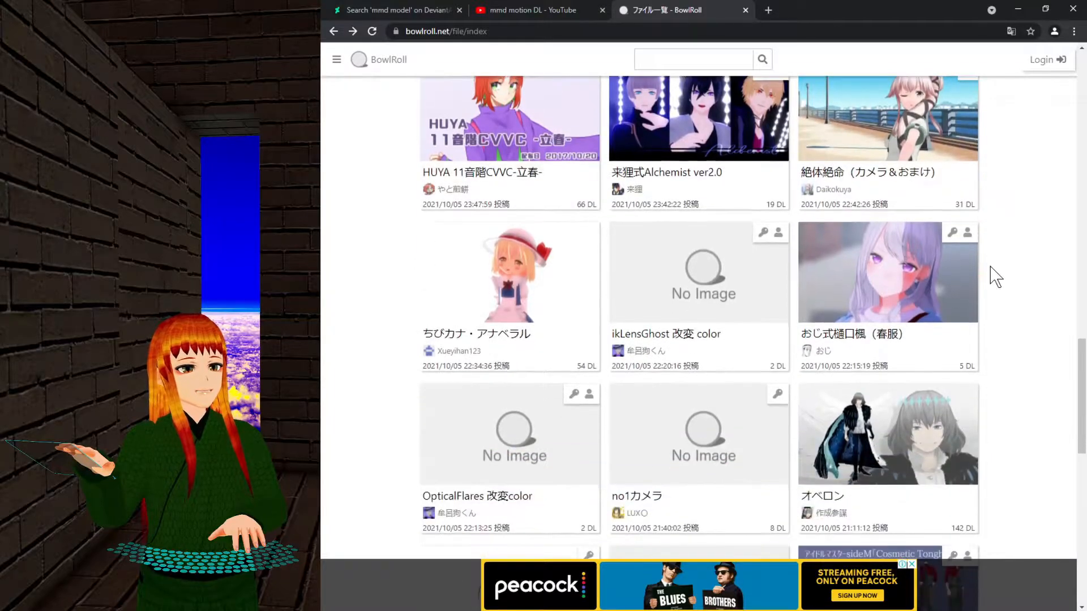
middle_click(1002, 315)
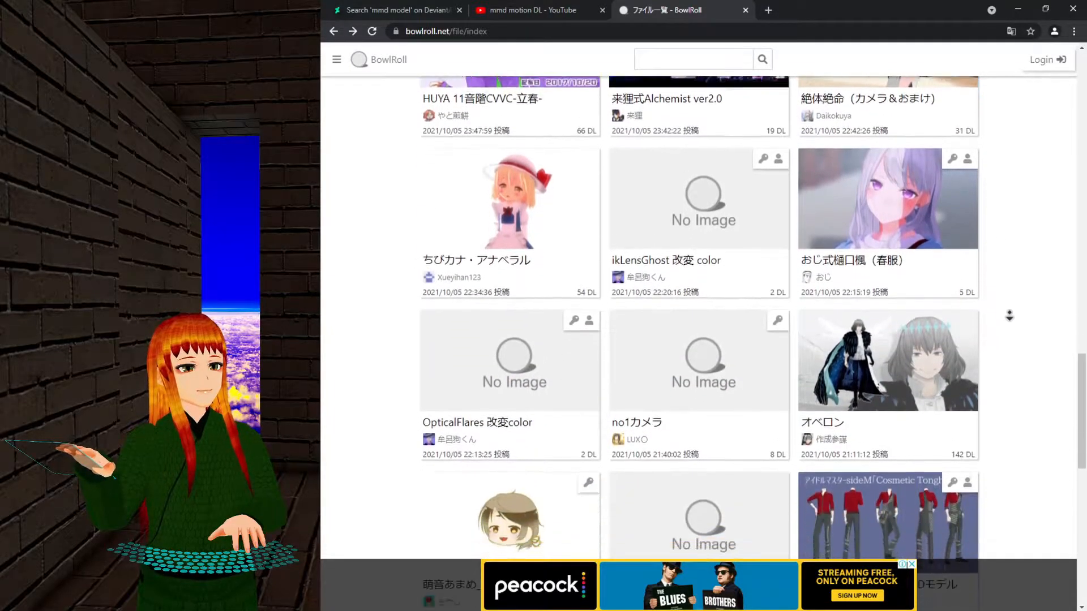
middle_click(1010, 319)
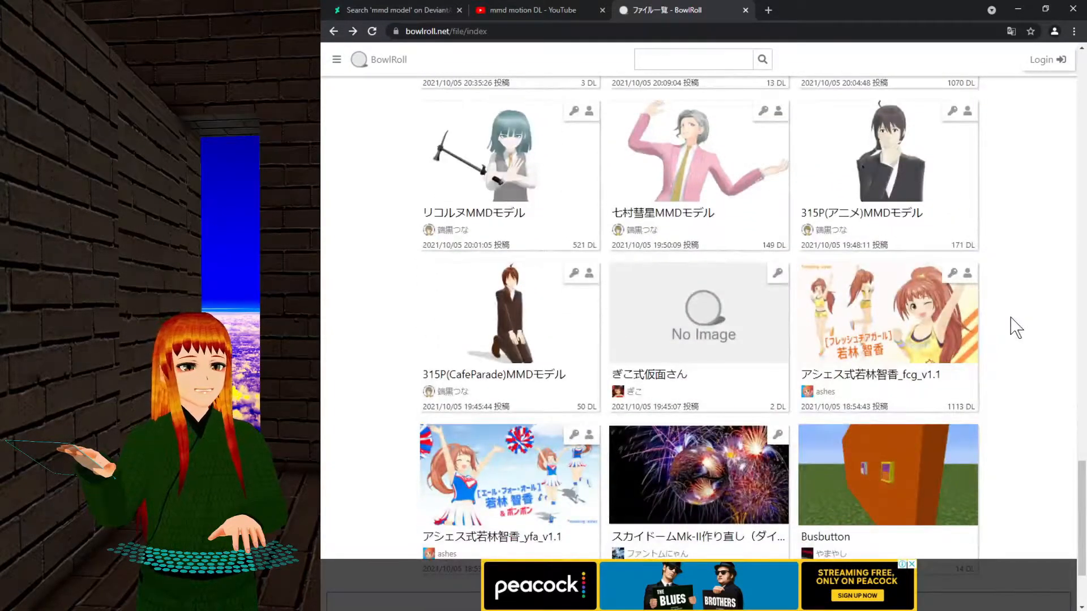
scroll(1013, 327, "down", 3)
left_click(973, 481)
left_click(666, 60)
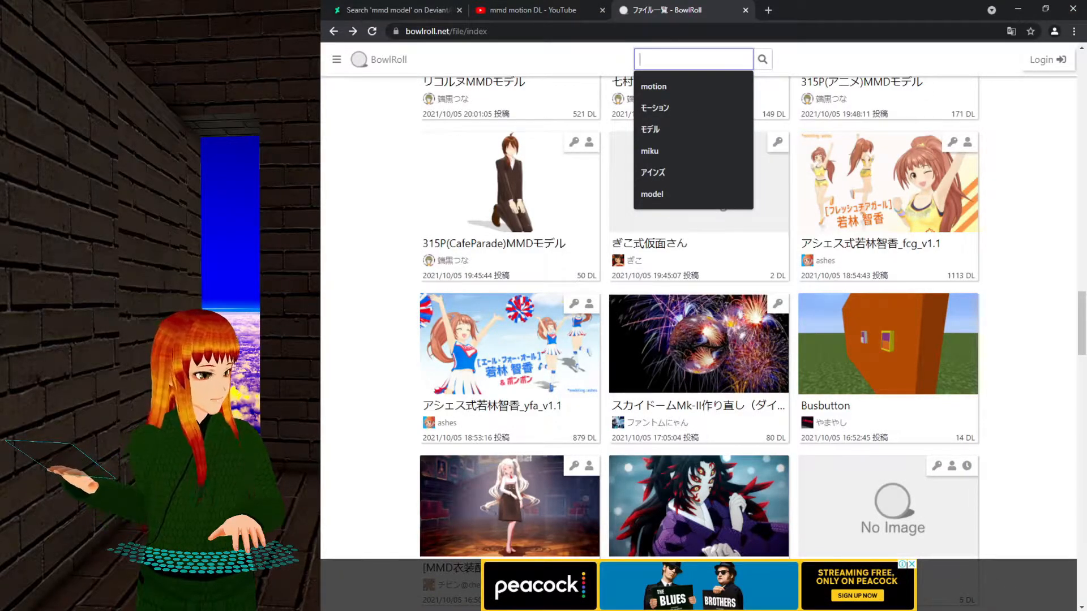
Search for イルル, inspect the lone フェアリーテイルルーシー・エル… swimsuit model page, and return to results.
type("イルル")
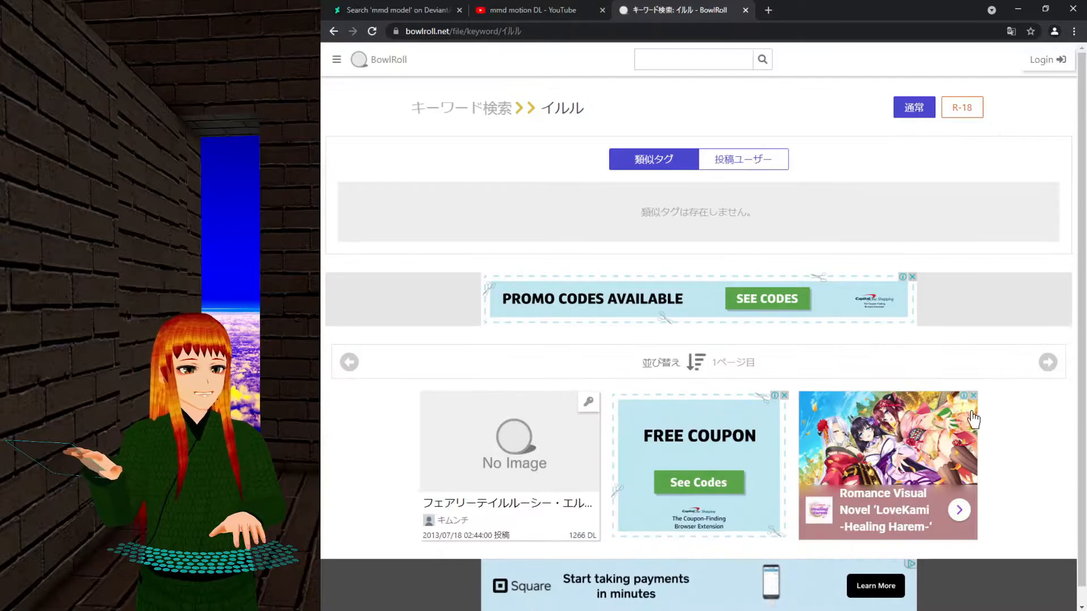
scroll(973, 420, "down", 1)
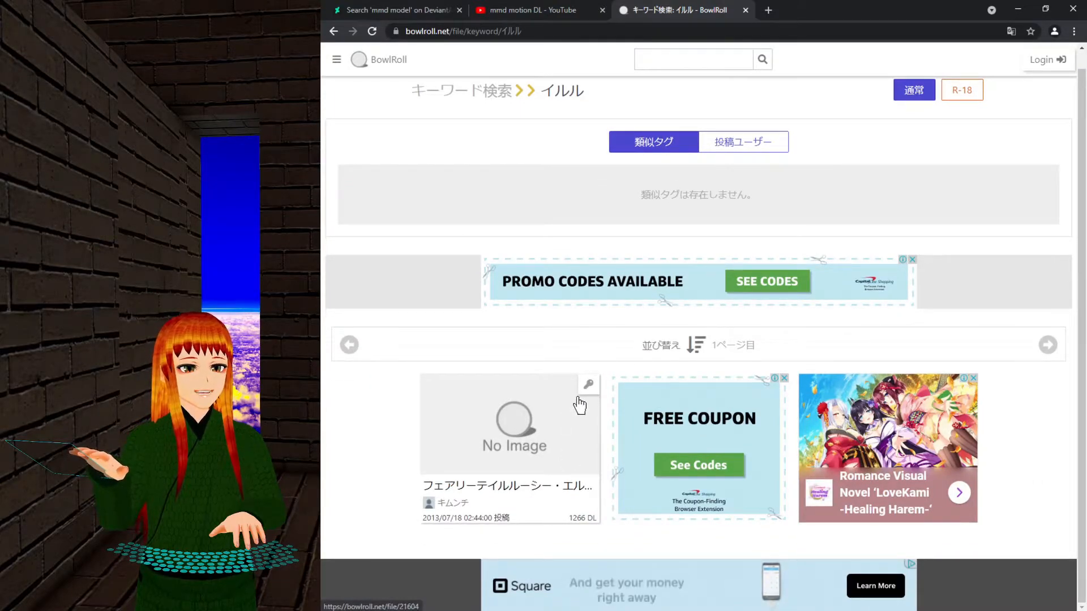
left_click(549, 489)
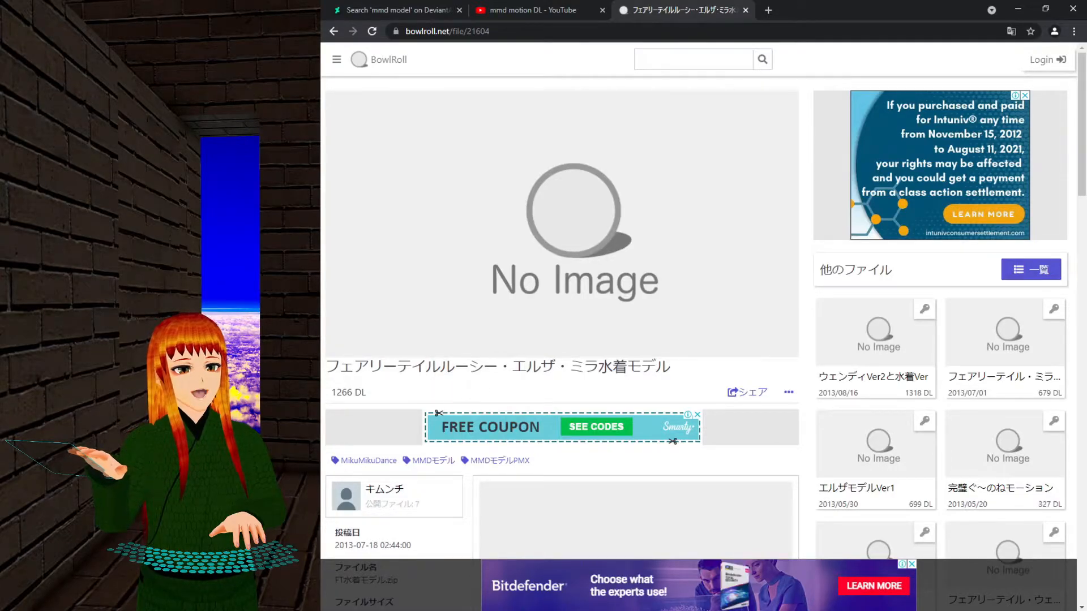
scroll(660, 381, "down", 4)
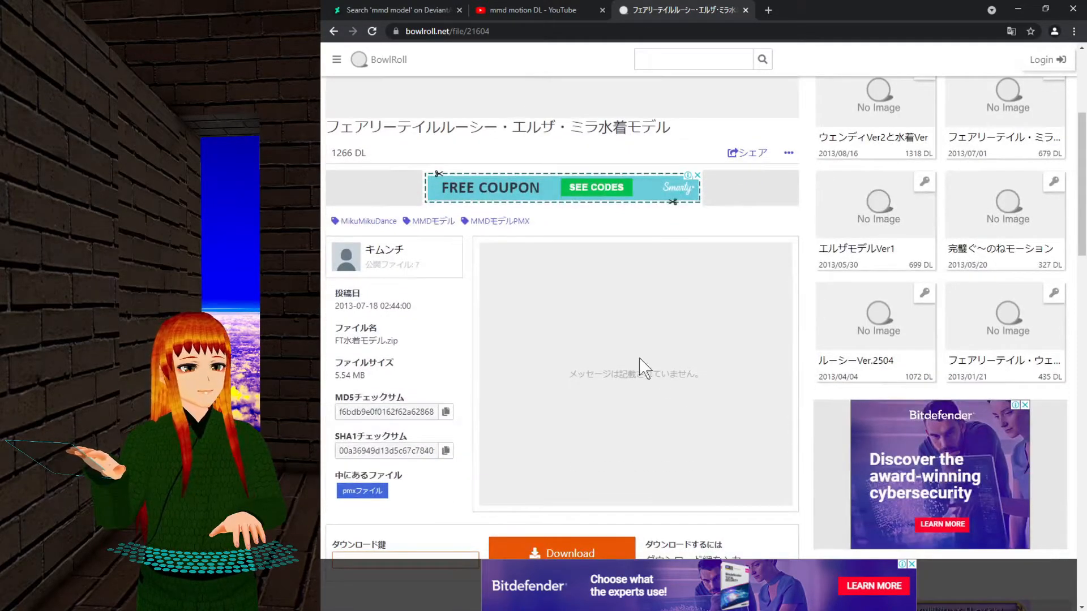
scroll(622, 306, "up", 5)
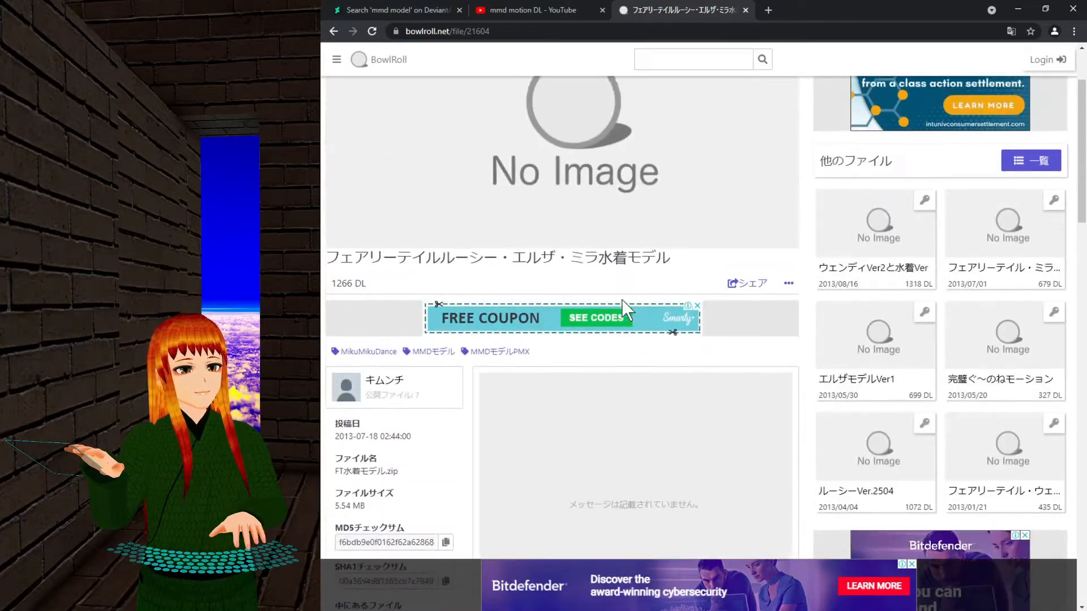
left_click(333, 31)
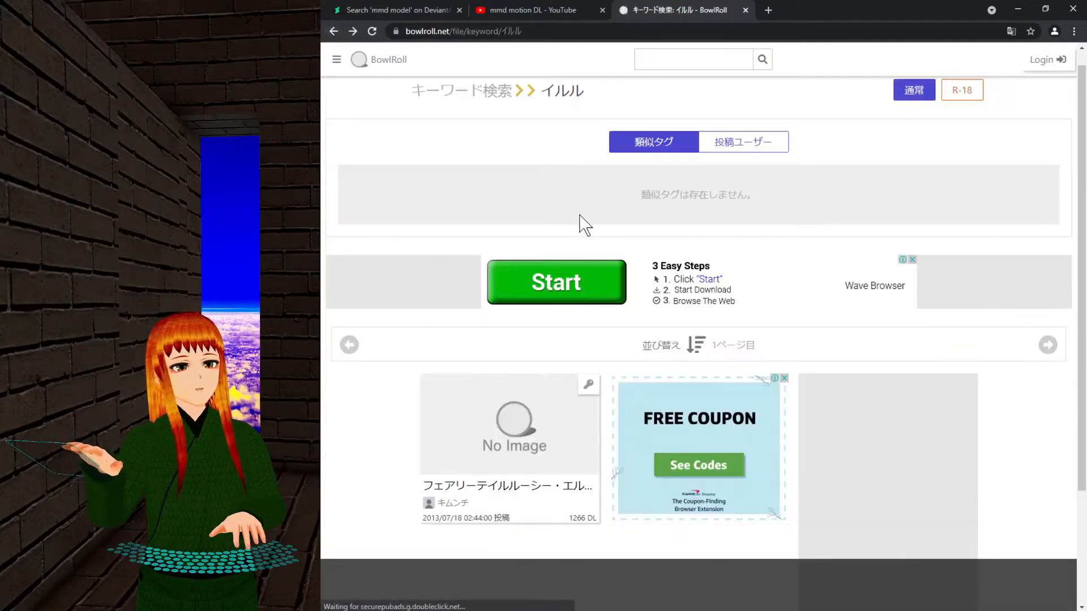
left_click(693, 59)
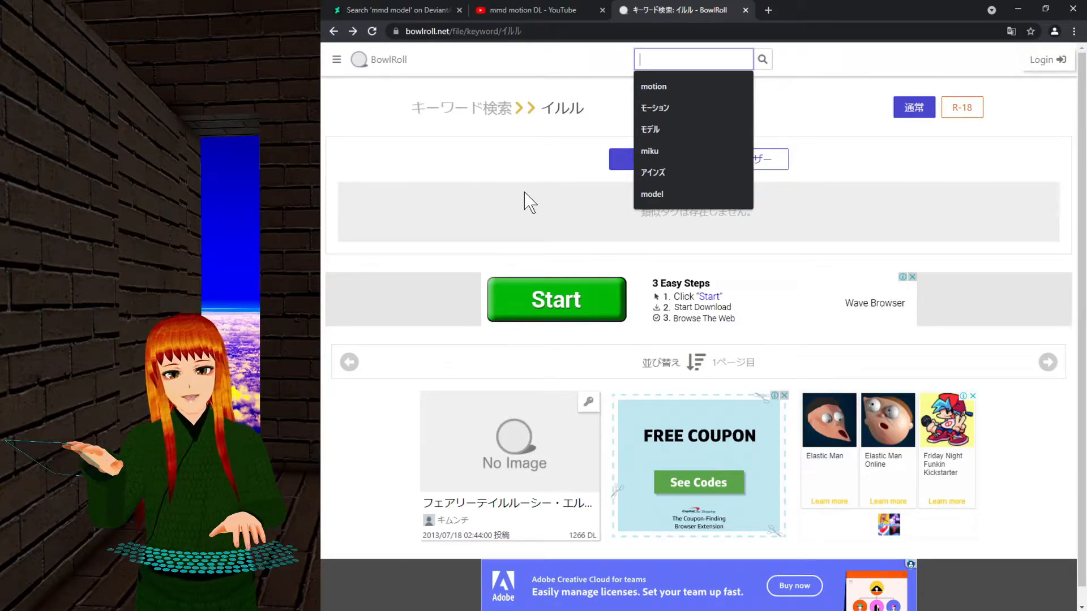
Search BowlRoll for ミク and scroll through the matching models.
type("ミク")
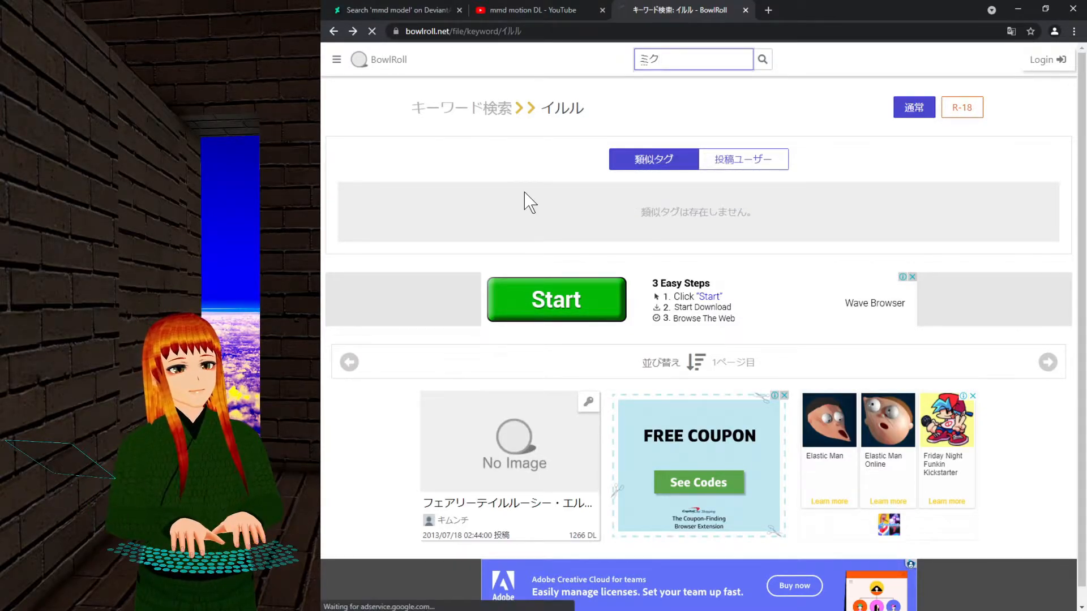
key("Return")
key("Return")
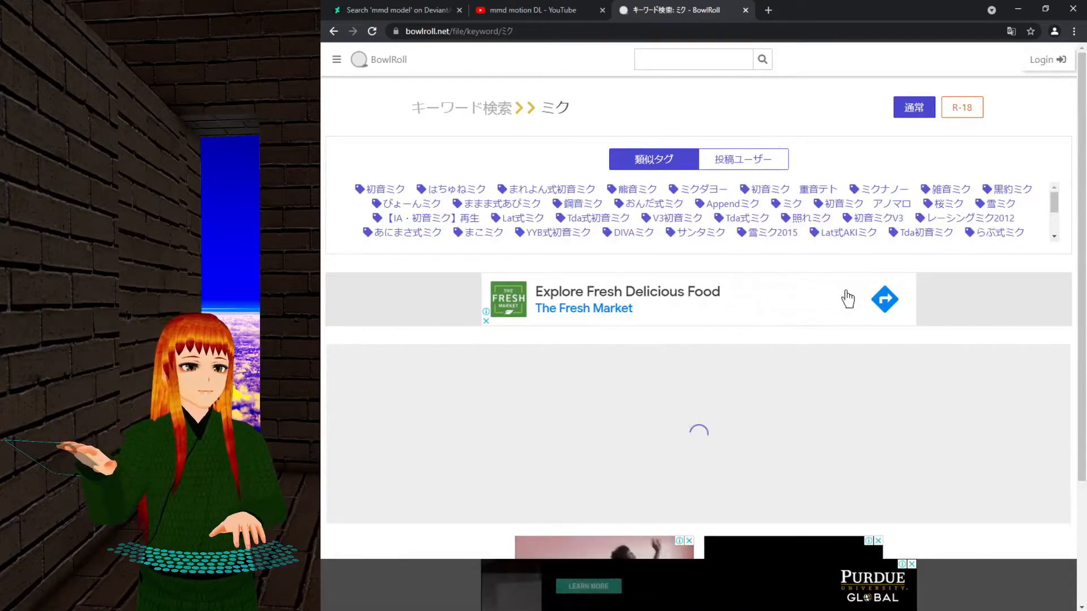
scroll(897, 352, "down", 5)
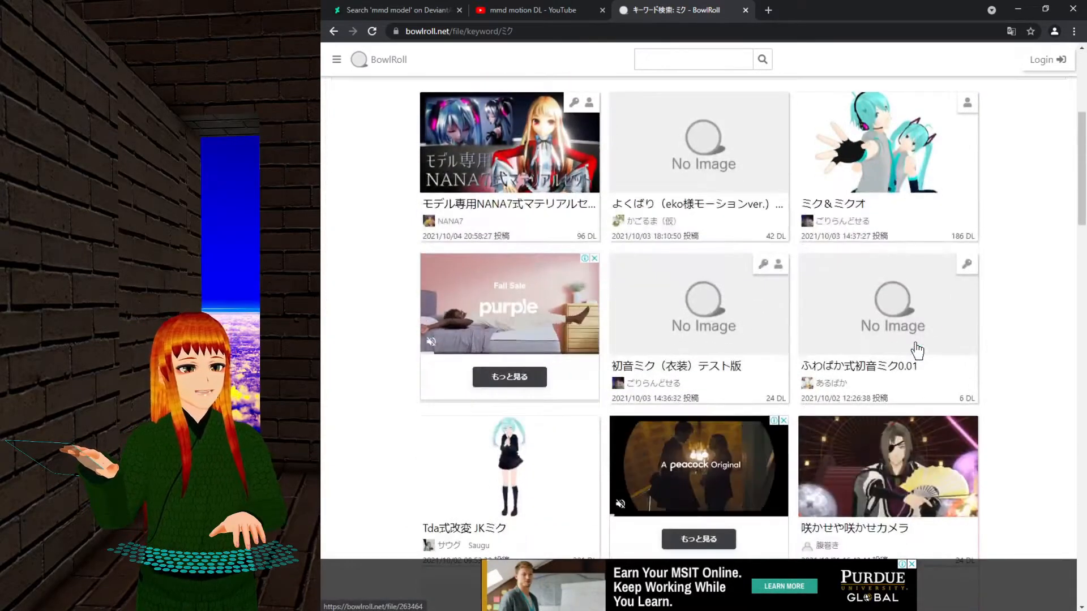
scroll(909, 351, "down", 1)
scroll(910, 351, "down", 6)
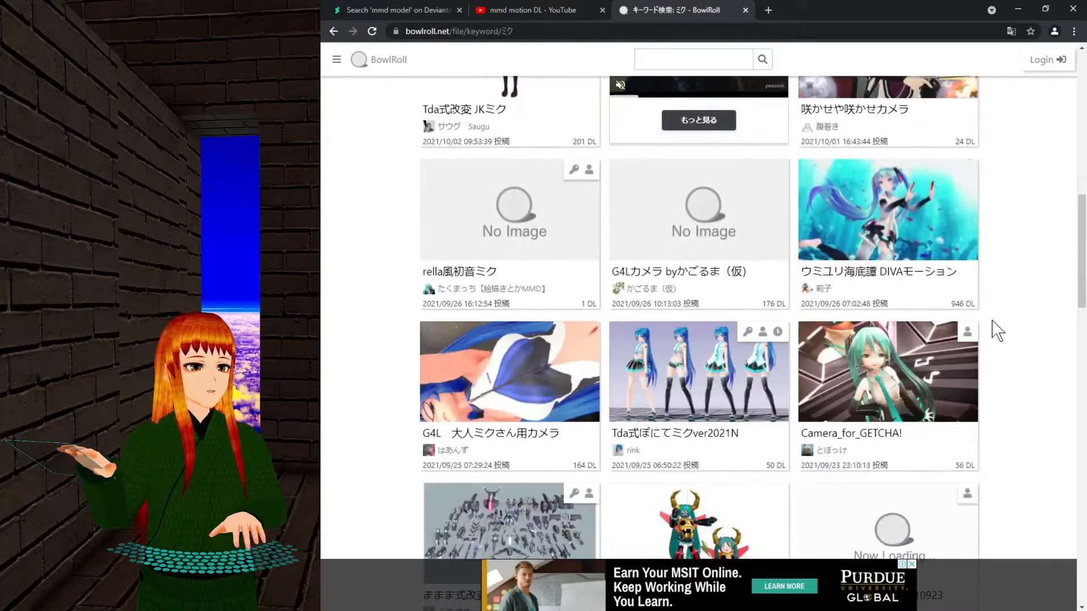
scroll(993, 331, "down", 2)
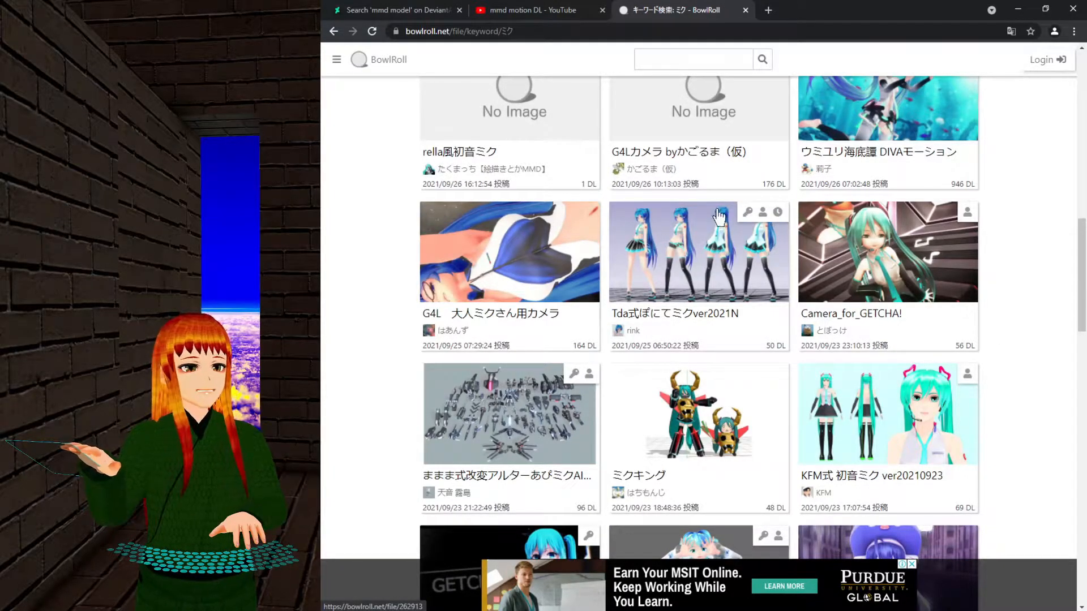
Open the FMi 式初音ミク file page and view its download section (3.82 MB zip, 388 downloads).
scroll(1026, 255, "down", 3)
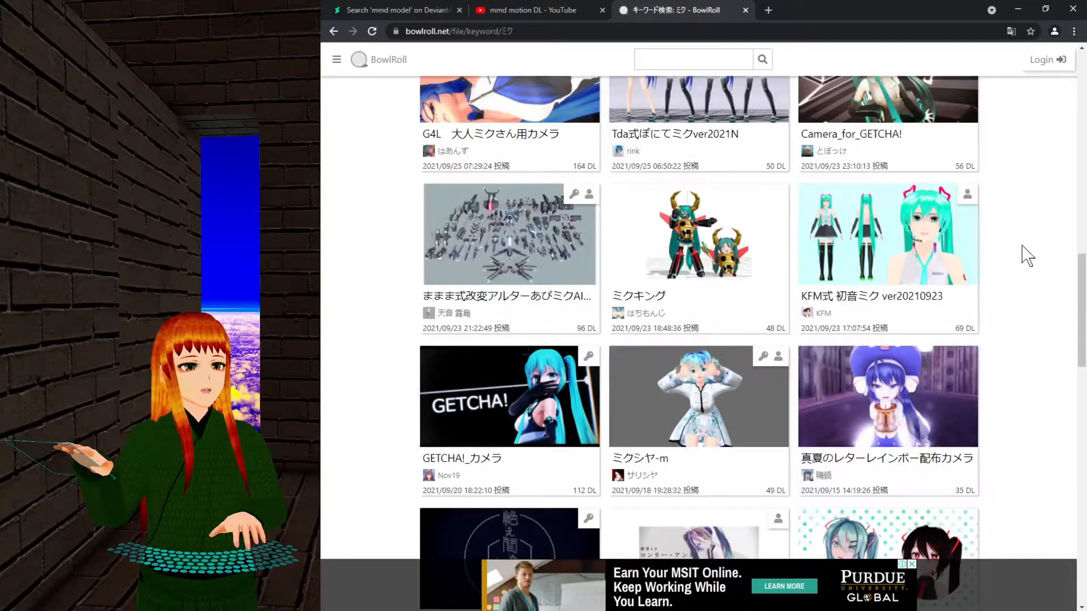
scroll(1026, 254, "down", 4)
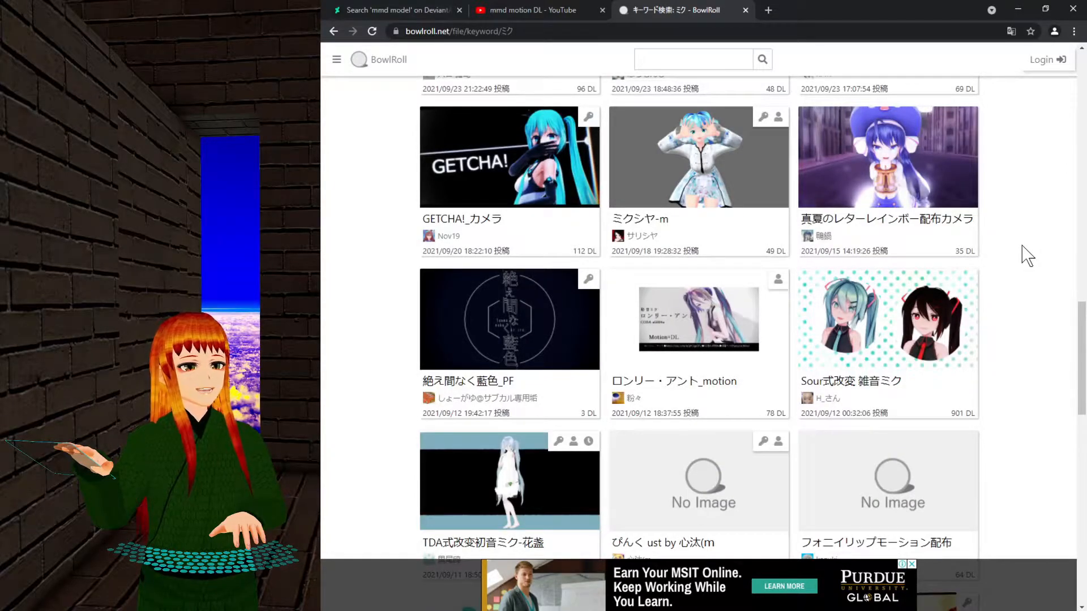
scroll(1026, 255, "down", 4)
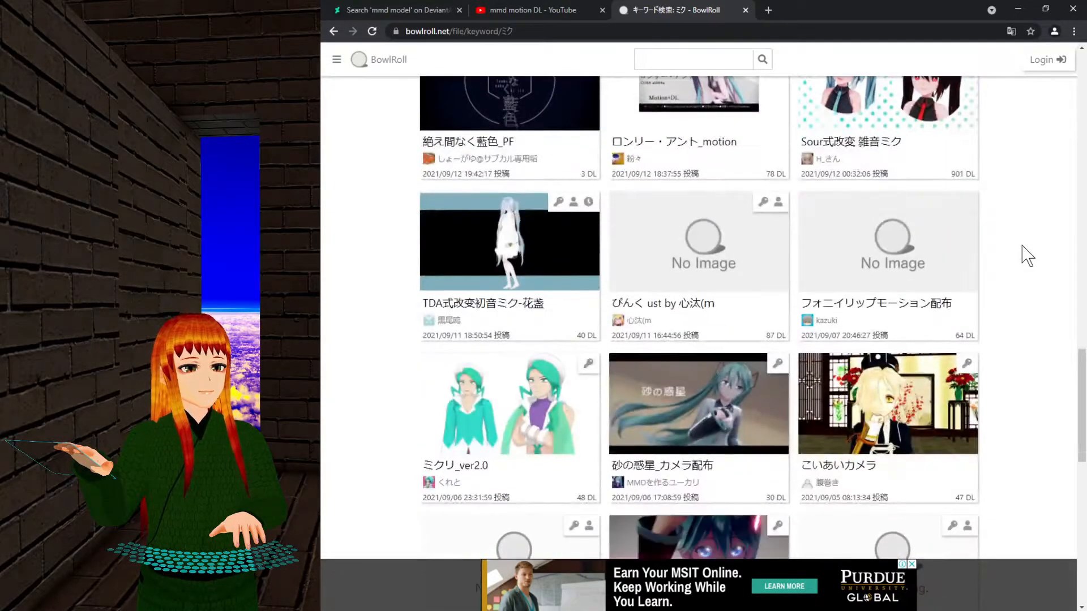
scroll(1026, 254, "down", 2)
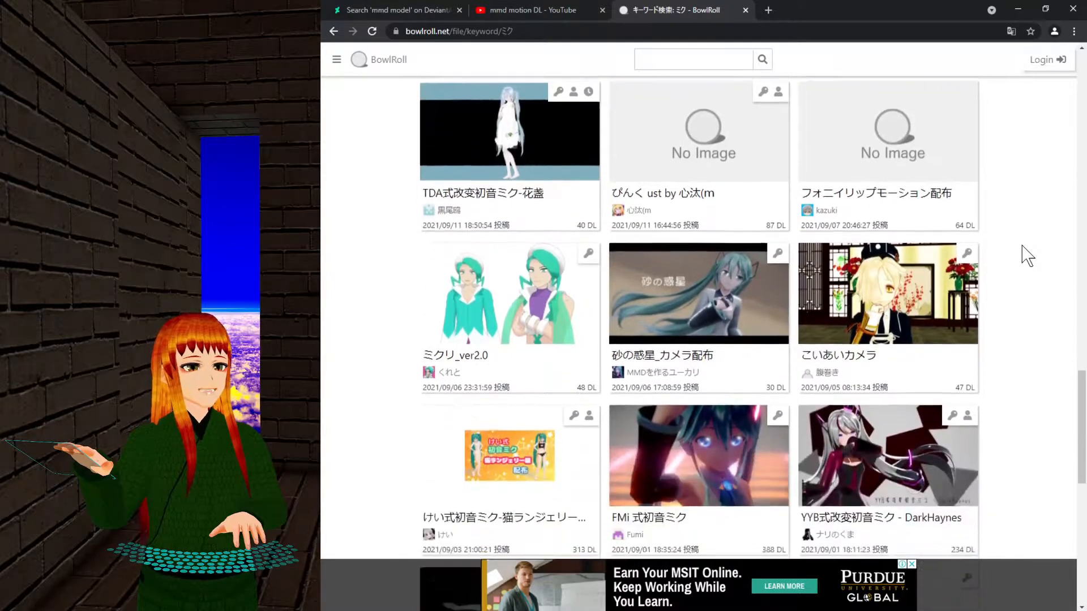
scroll(1026, 255, "down", 3)
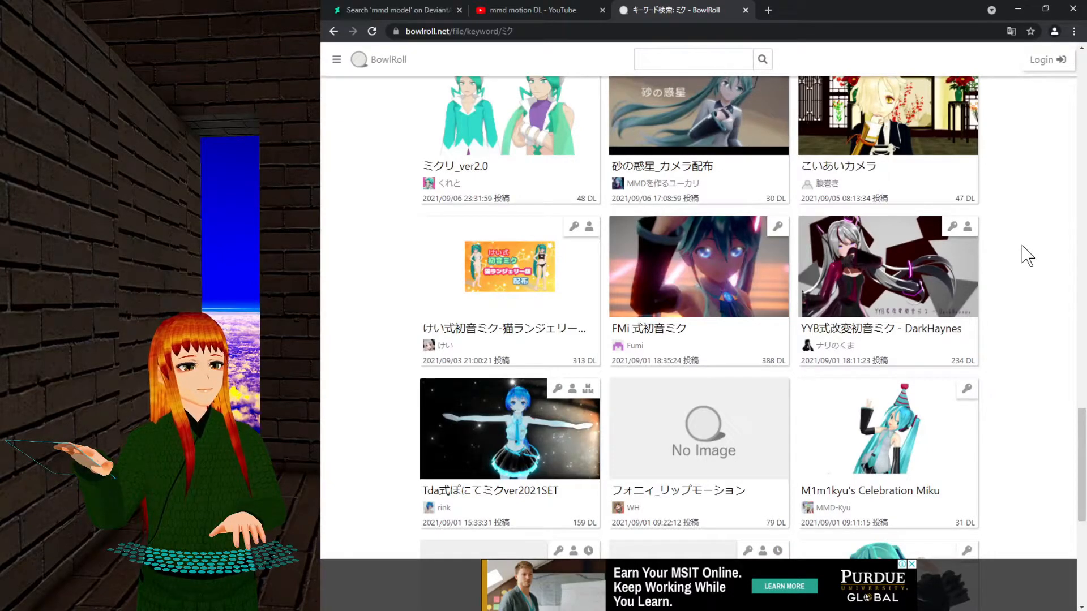
left_click(720, 283)
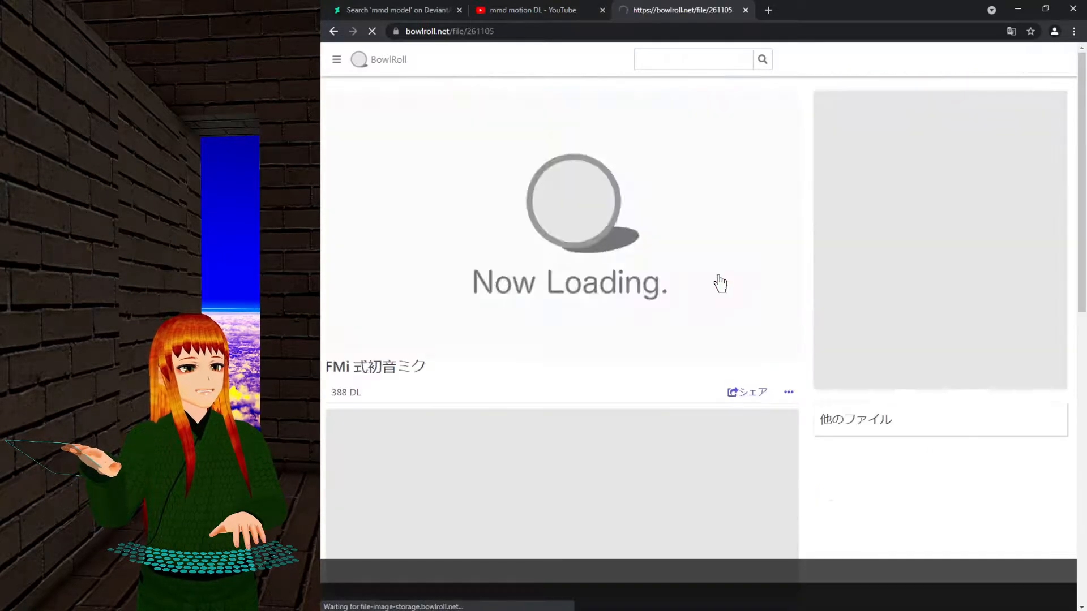
scroll(634, 276, "down", 5)
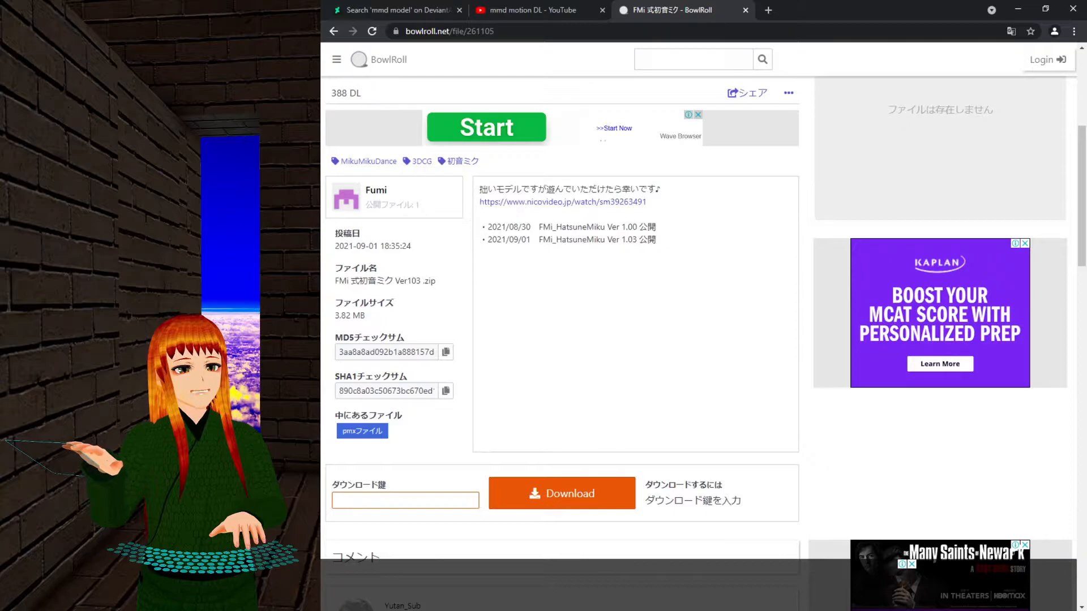
Open the linked Niconico video and copy its video number from the URL as the download key.
left_click(533, 204)
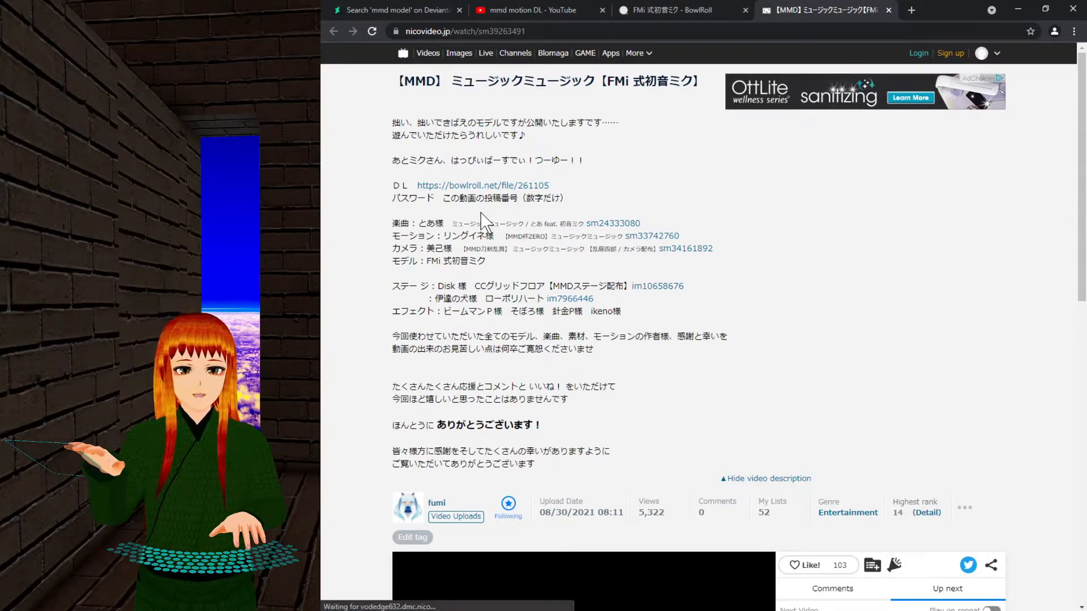
left_click(574, 31)
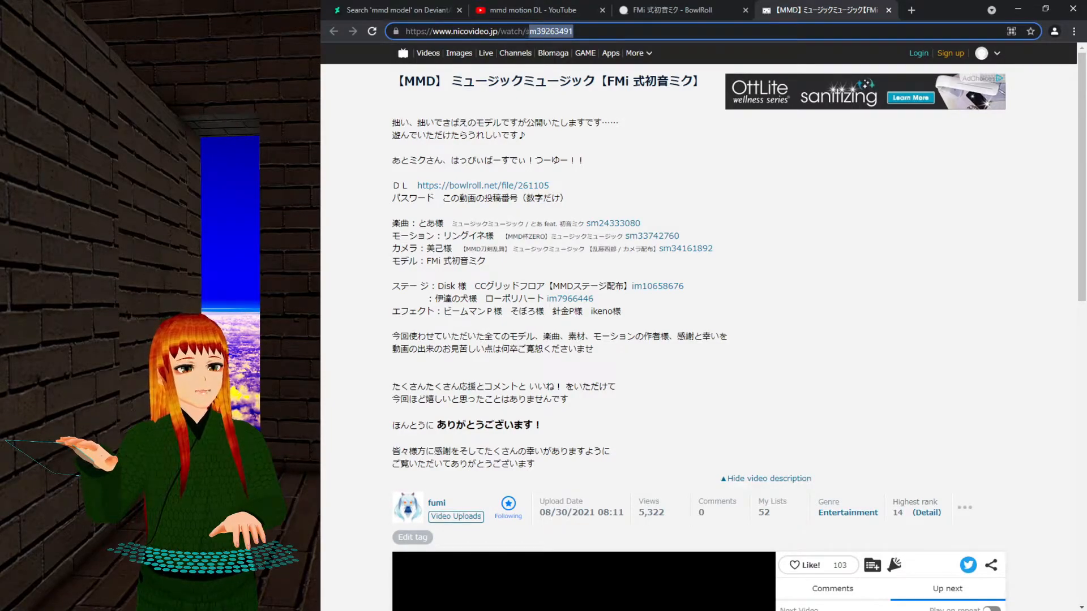
right_click(540, 26)
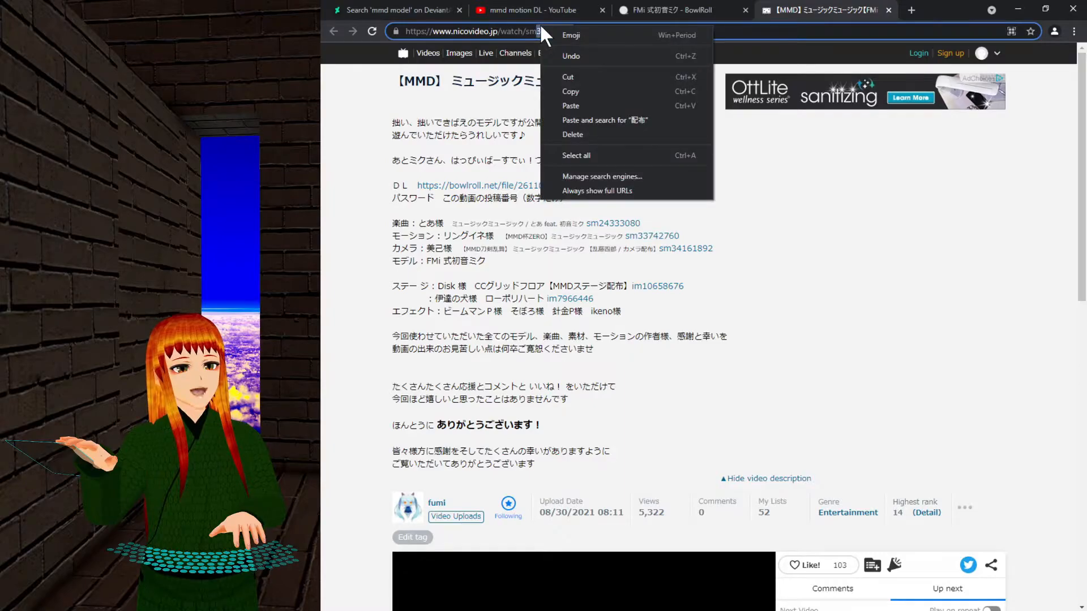
left_click(555, 79)
Paste the video number as BowlRoll's download key and download the FMi 式初音ミク Ver103 zip.
left_click(652, 14)
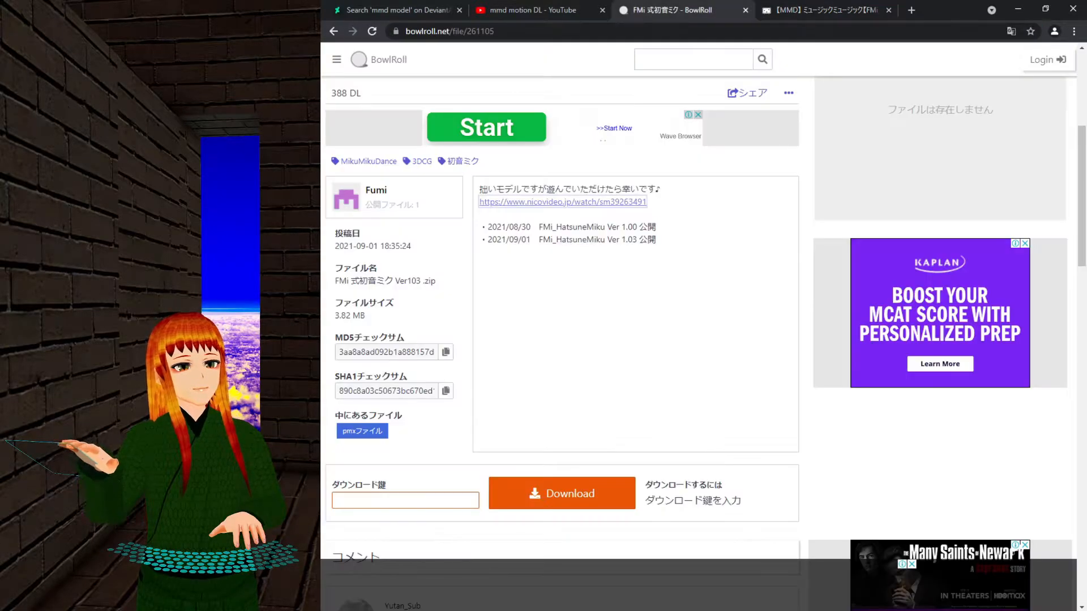
right_click(424, 503)
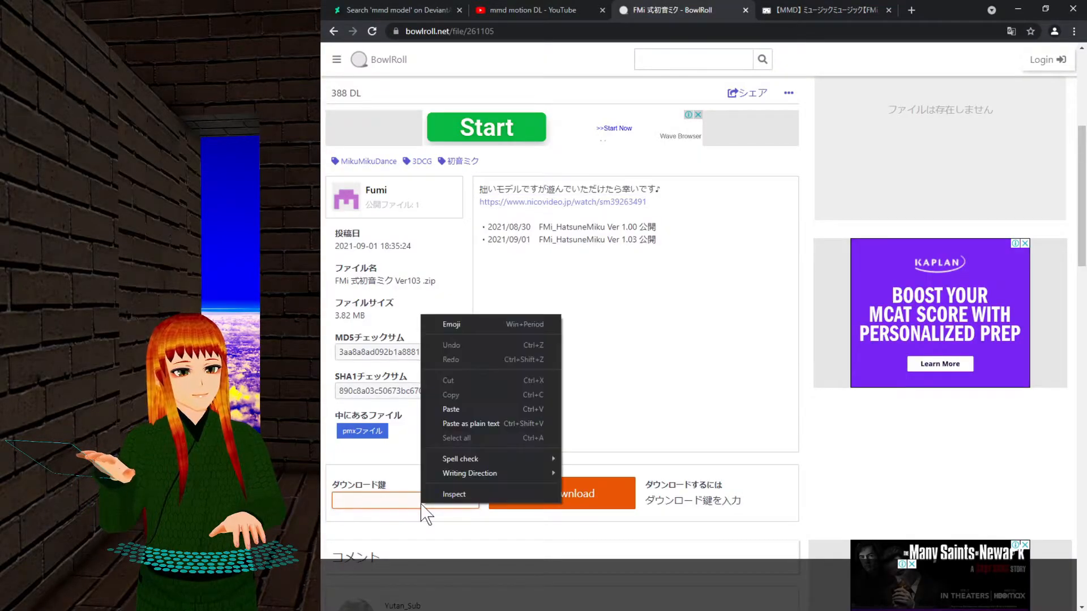
left_click(453, 410)
left_click(516, 485)
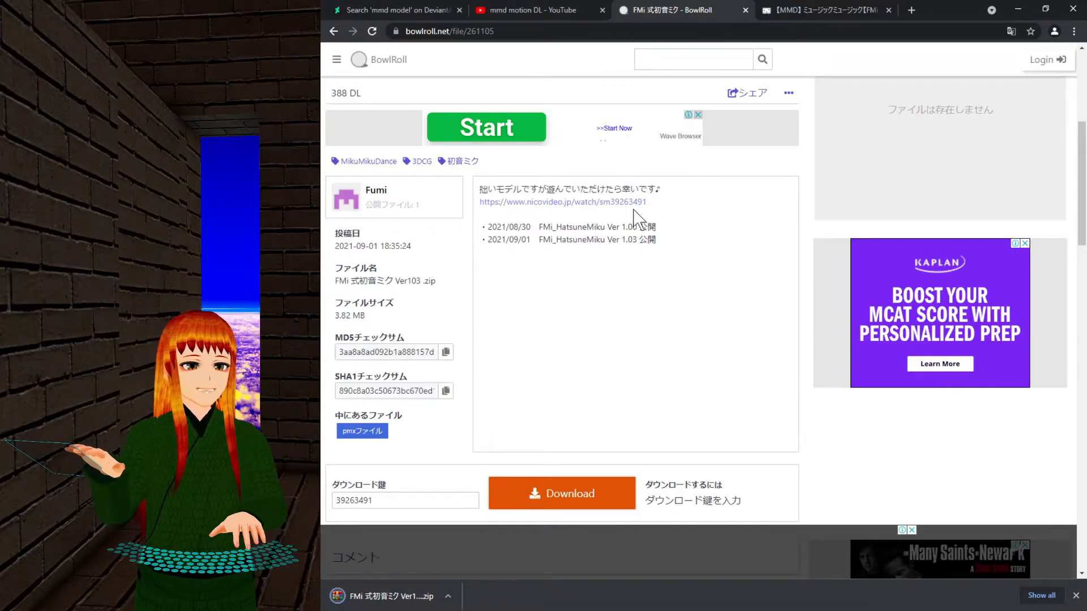
Close the Niconico video tab.
left_click(784, 12)
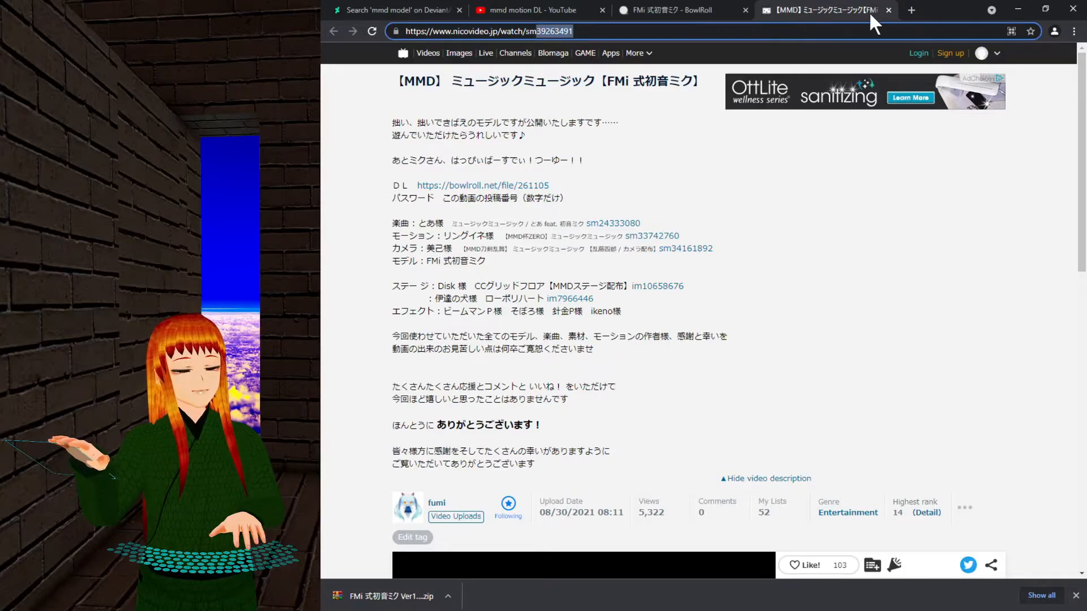
left_click(887, 11)
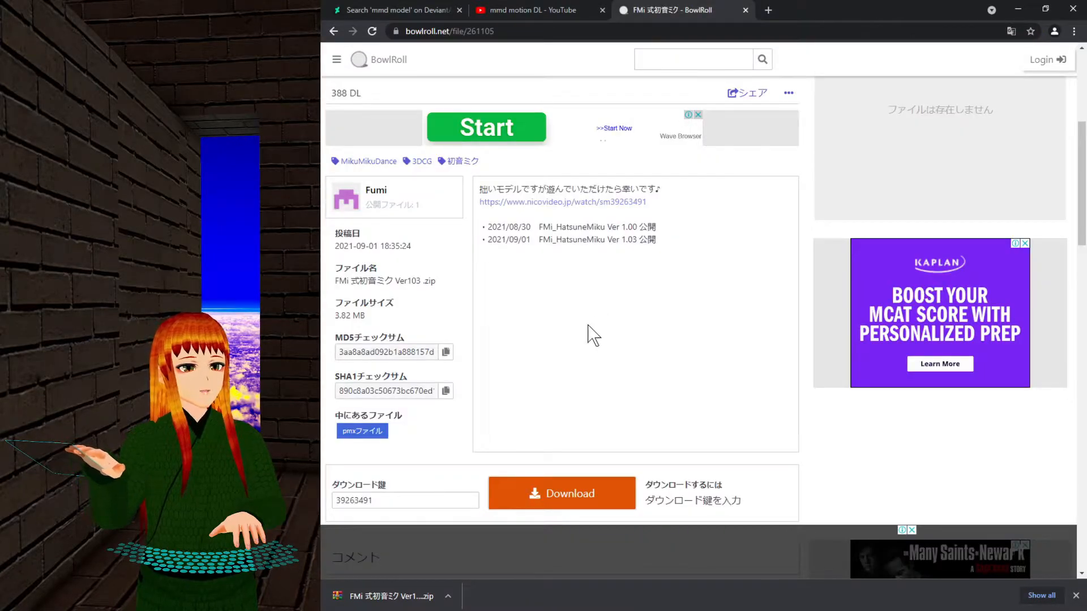
scroll(598, 327, "down", 3)
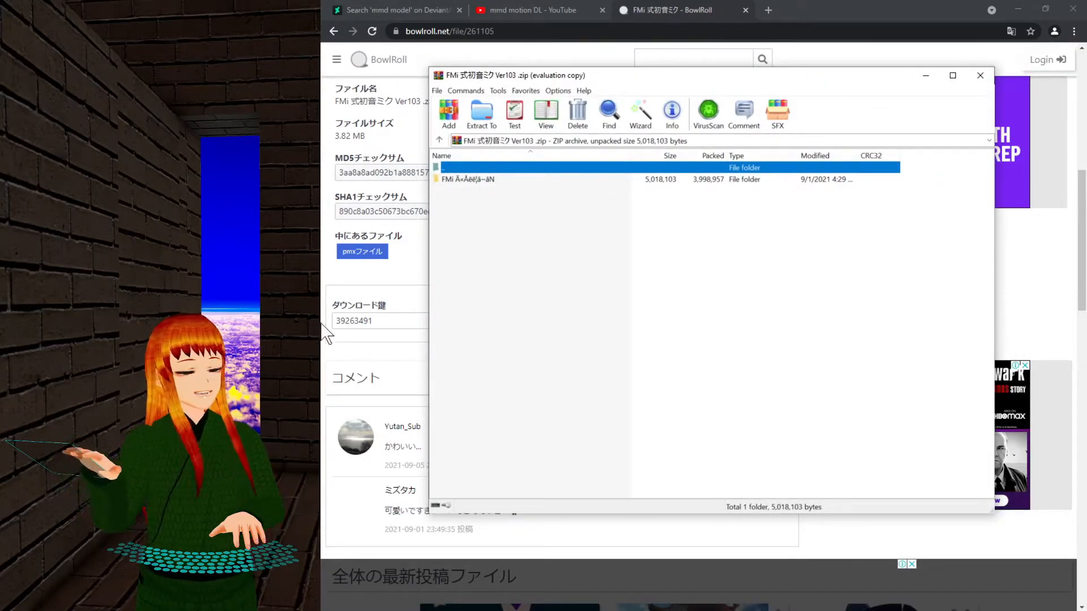
Select the archive's top entry and bring up WinRAR's extraction path and options dialog.
left_click(539, 195)
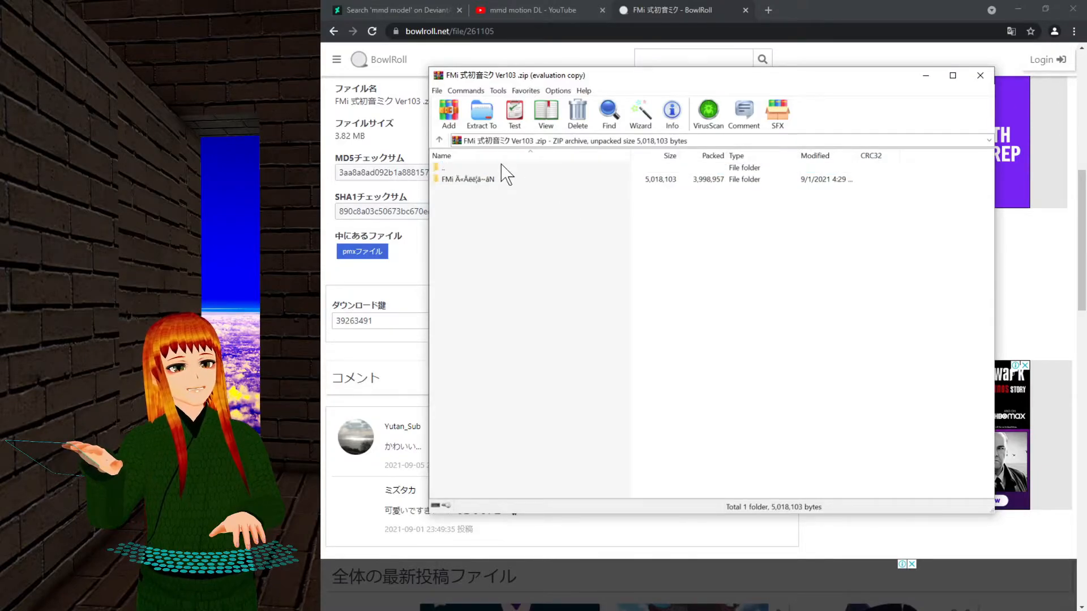
left_click(469, 170)
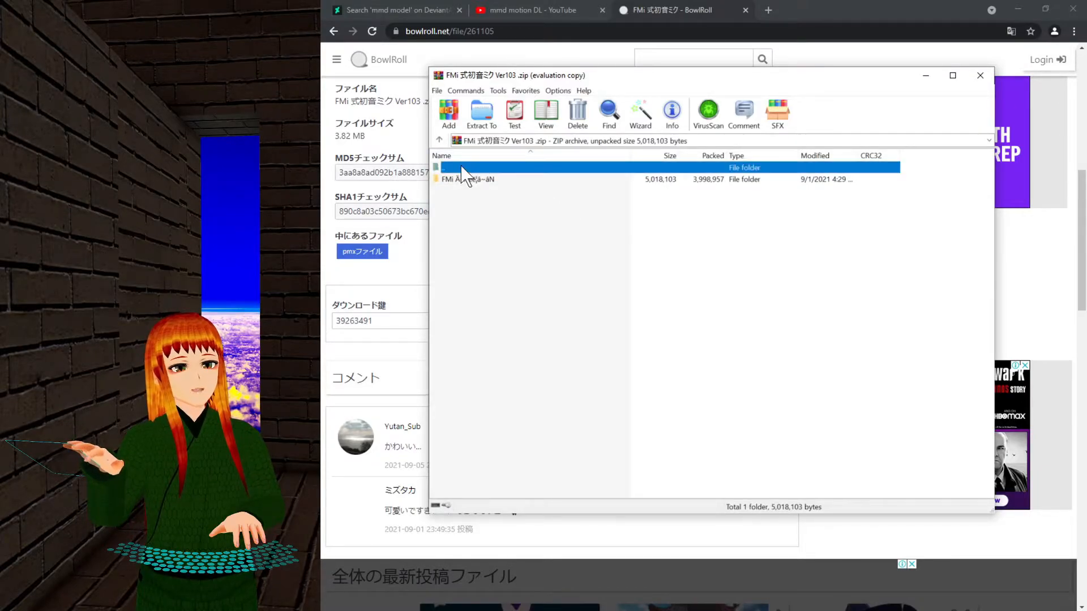
left_click(477, 118)
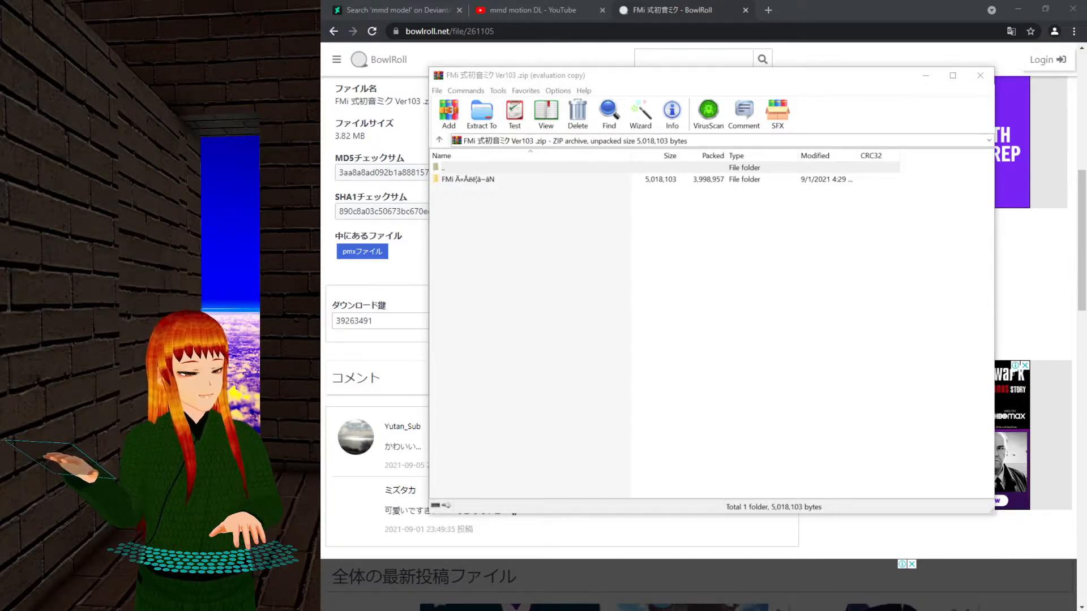
key("alt+e")
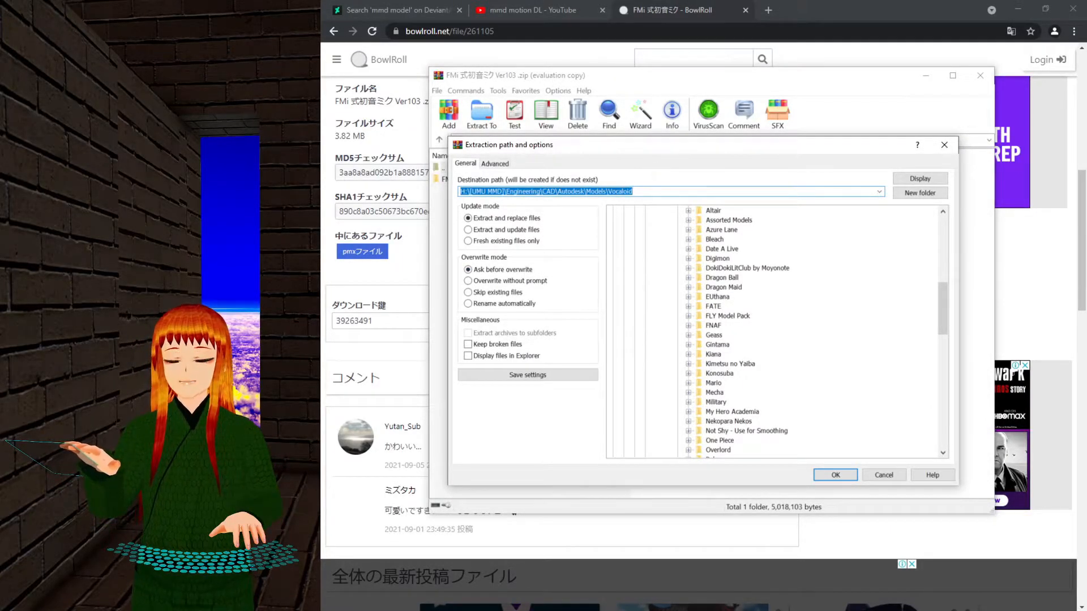
Under Models > Vocaloid, create folder 'FMi 式初音ミク Ver103' and extract the model into it.
left_click(671, 193)
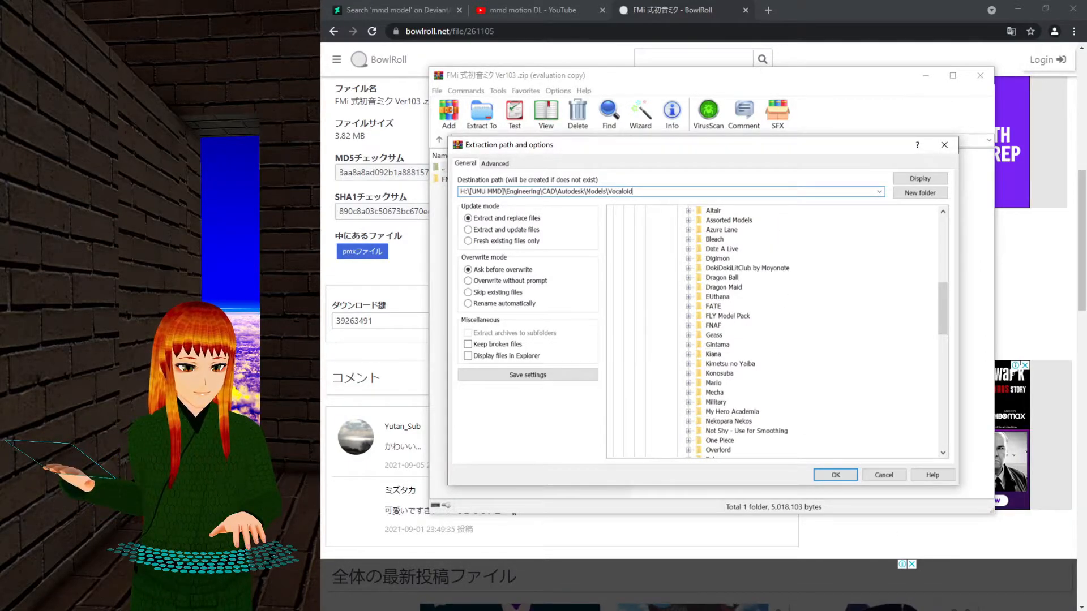
key("alt+Tab")
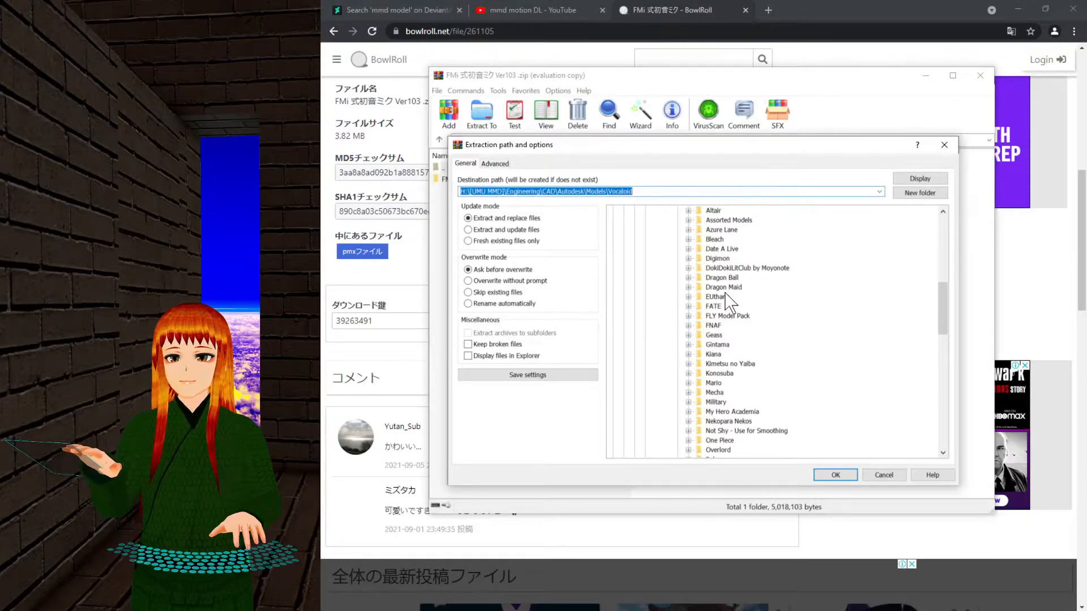
scroll(744, 287, "up", 3)
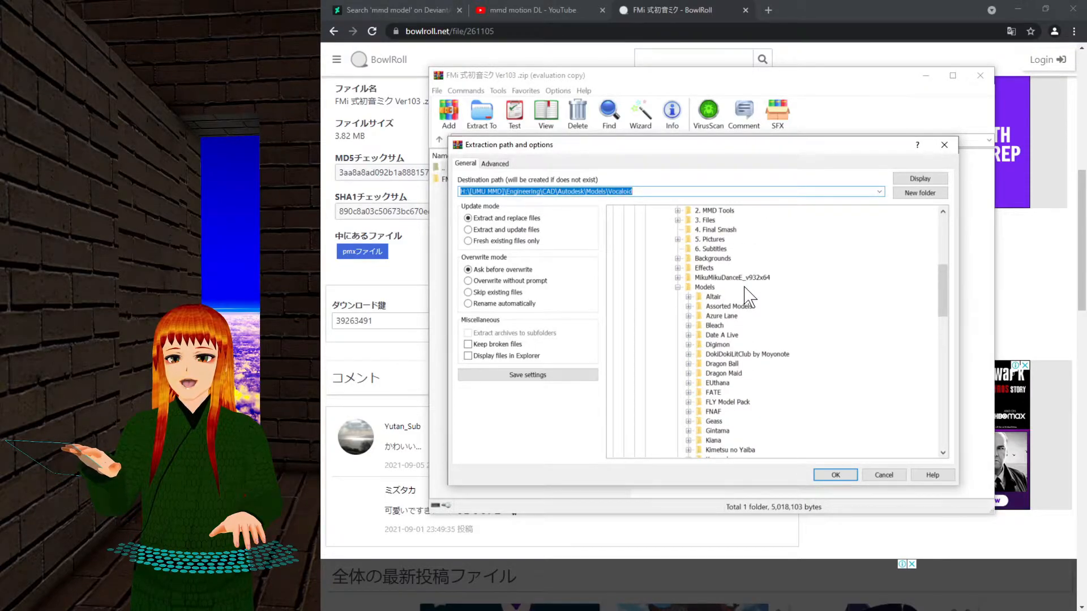
left_click(710, 288)
scroll(791, 340, "down", 7)
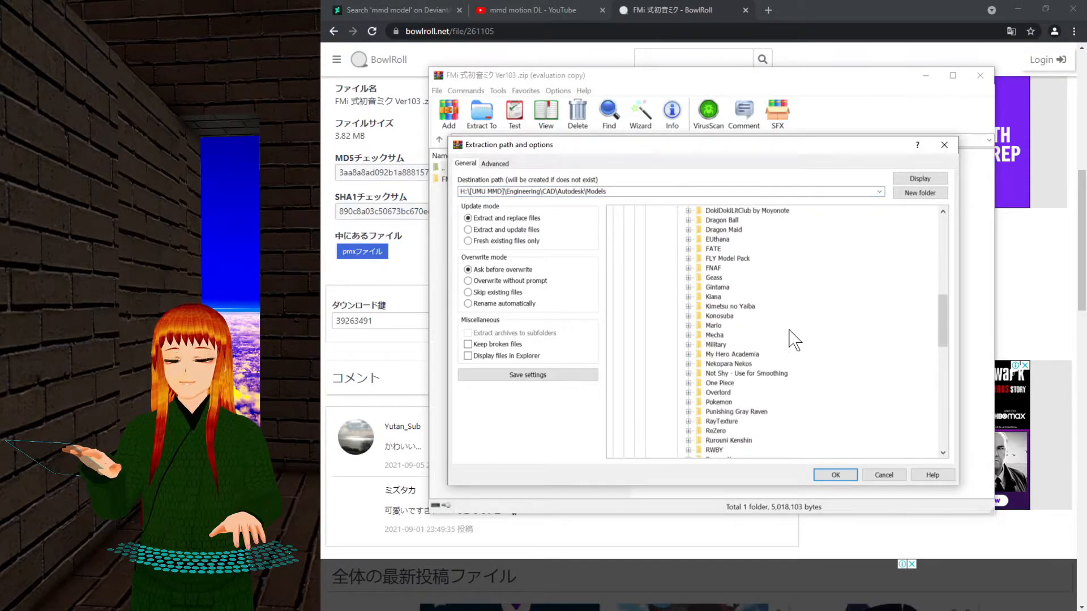
scroll(760, 404, "down", 3)
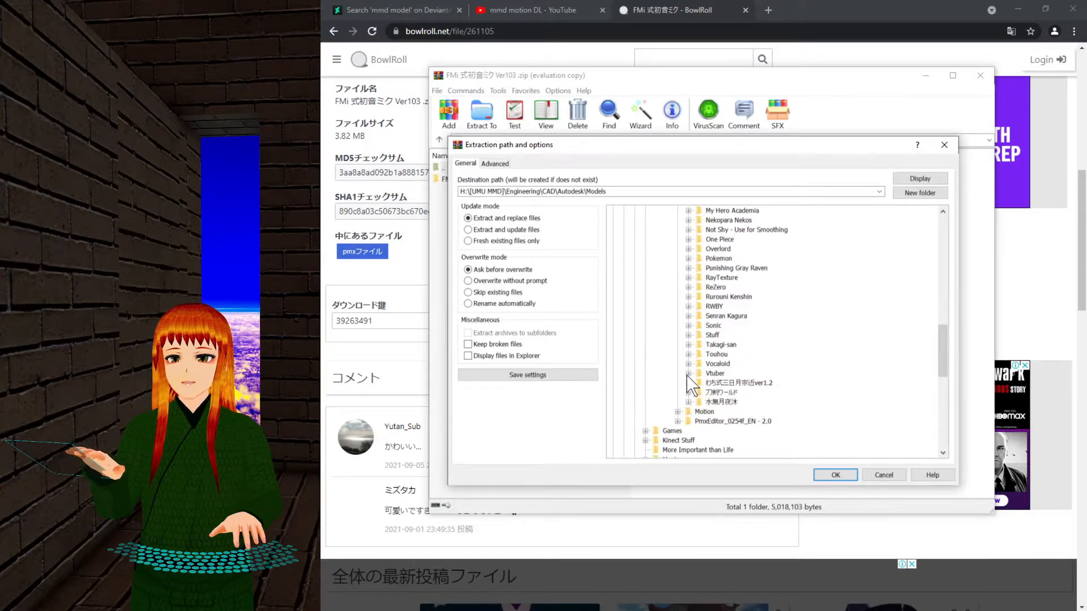
left_click(714, 365)
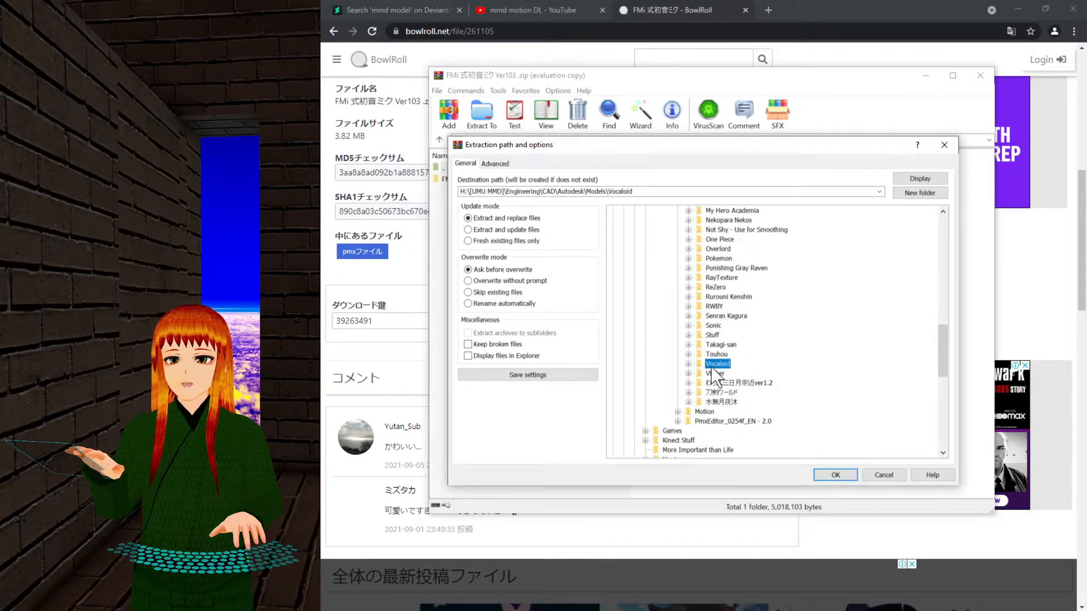
left_click(920, 195)
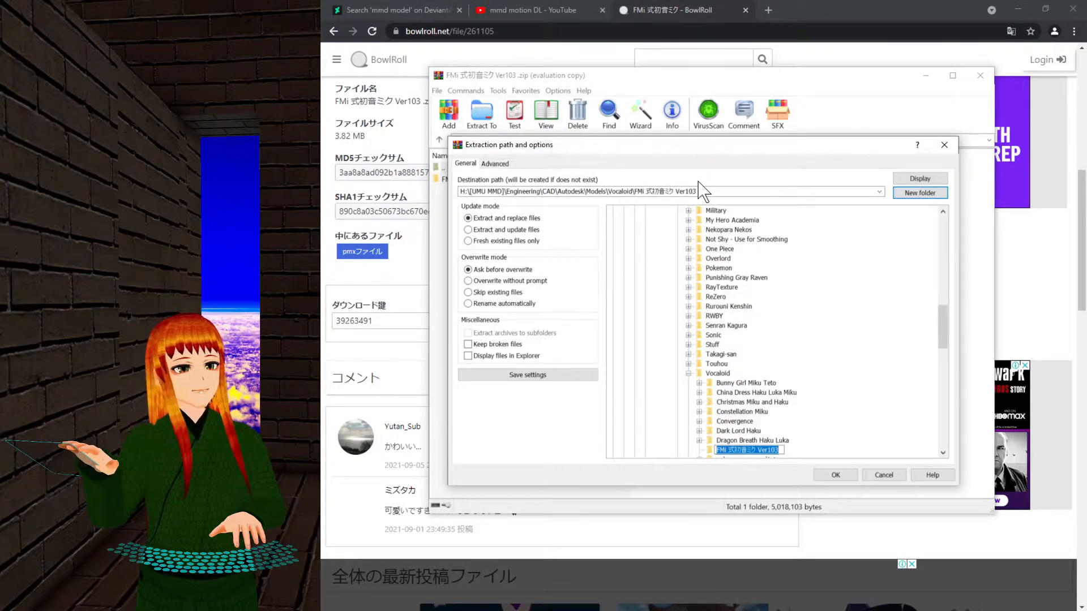
key("End")
key("Return")
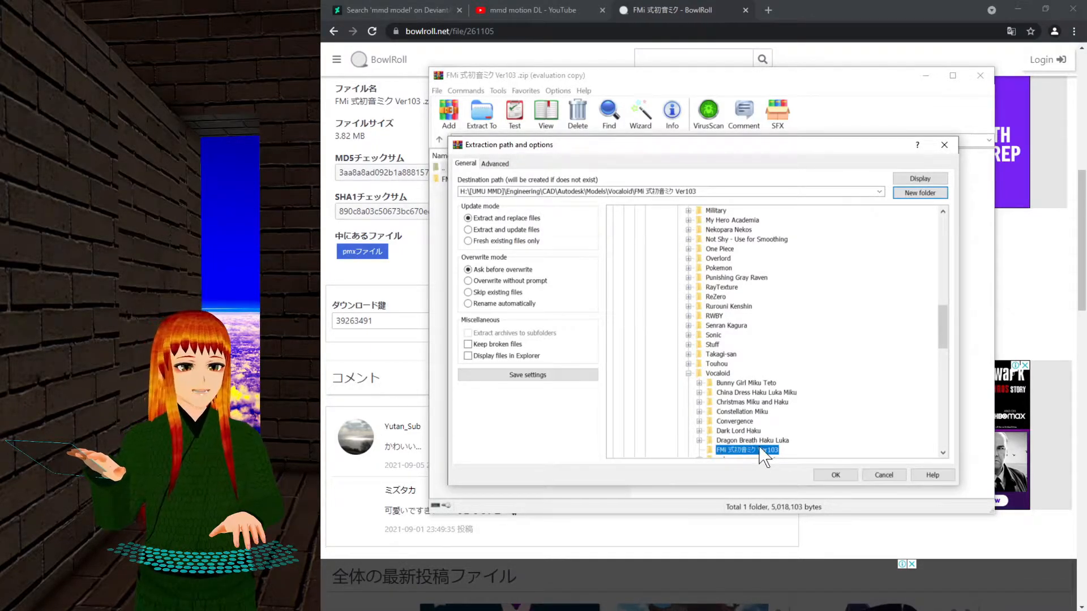
left_click_drag(641, 150, 623, 247)
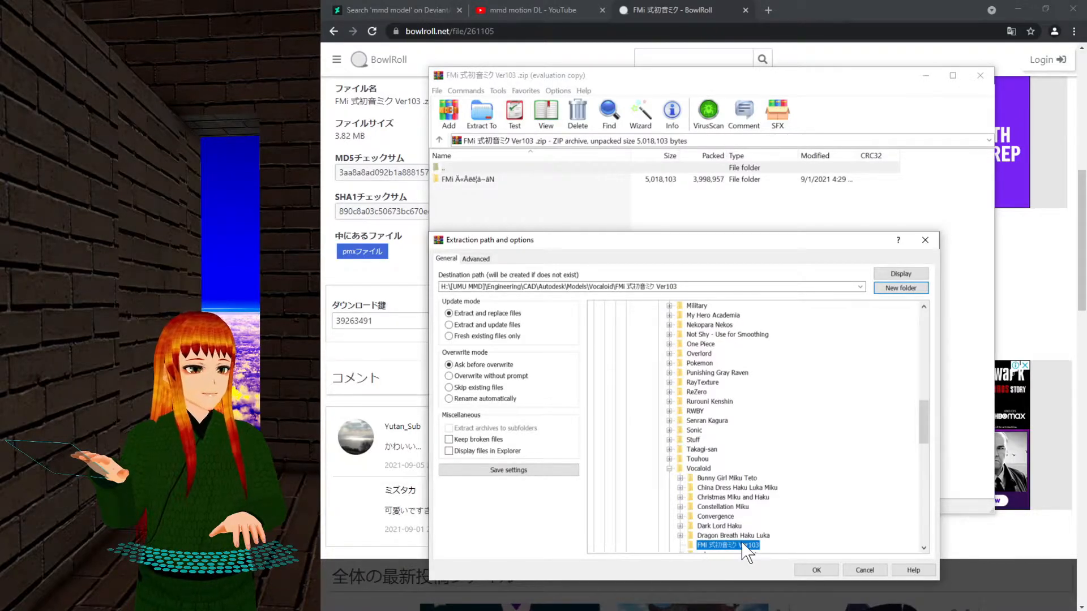
left_click(817, 568)
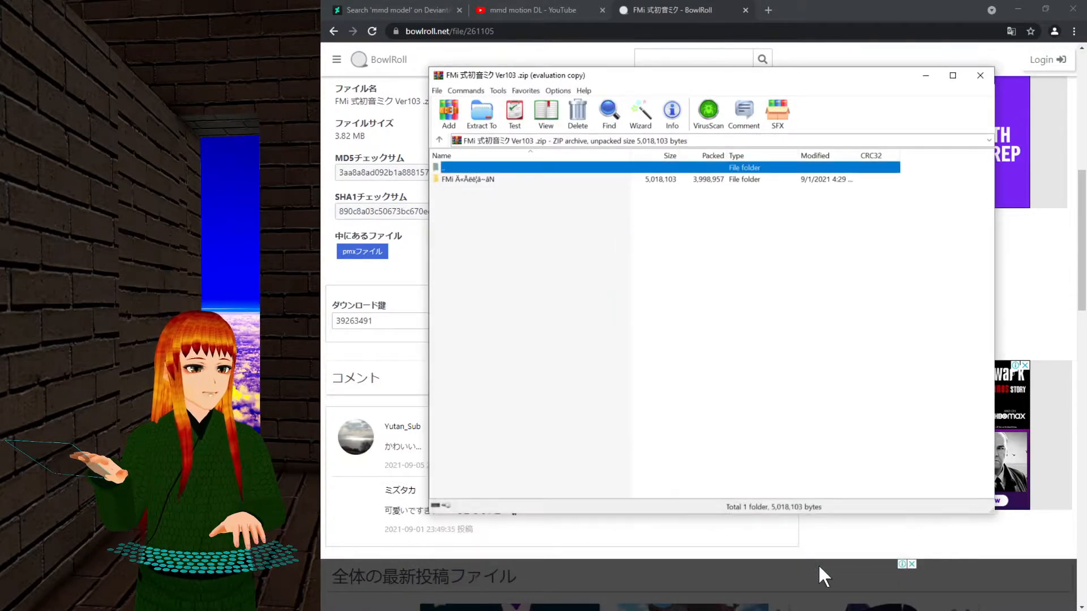
Close the WinRAR archive window after extraction.
left_click(985, 76)
scroll(720, 296, "up", 5)
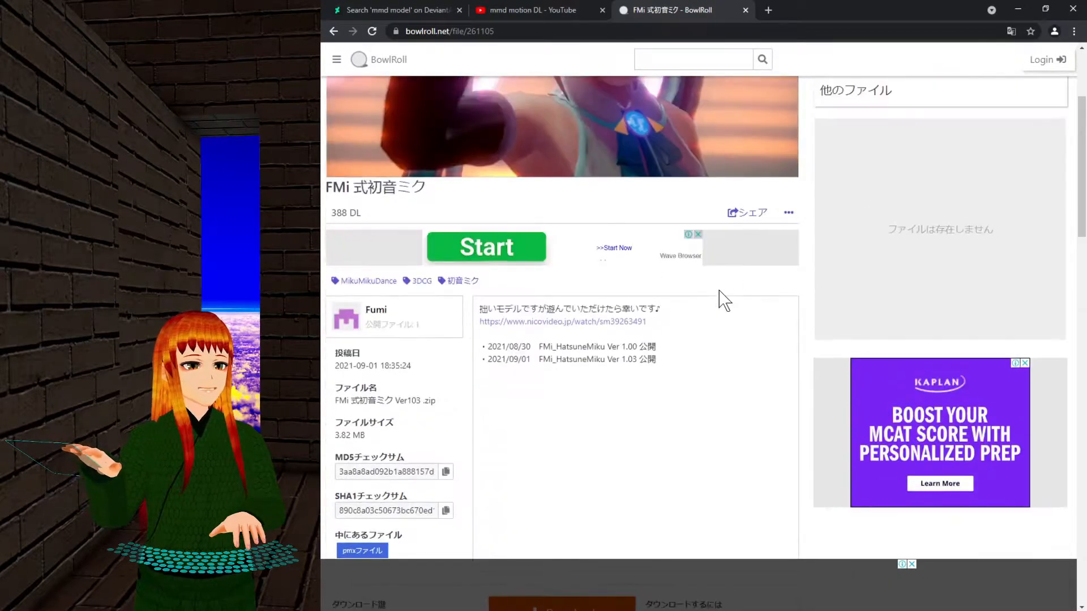
left_click_drag(326, 187, 437, 199)
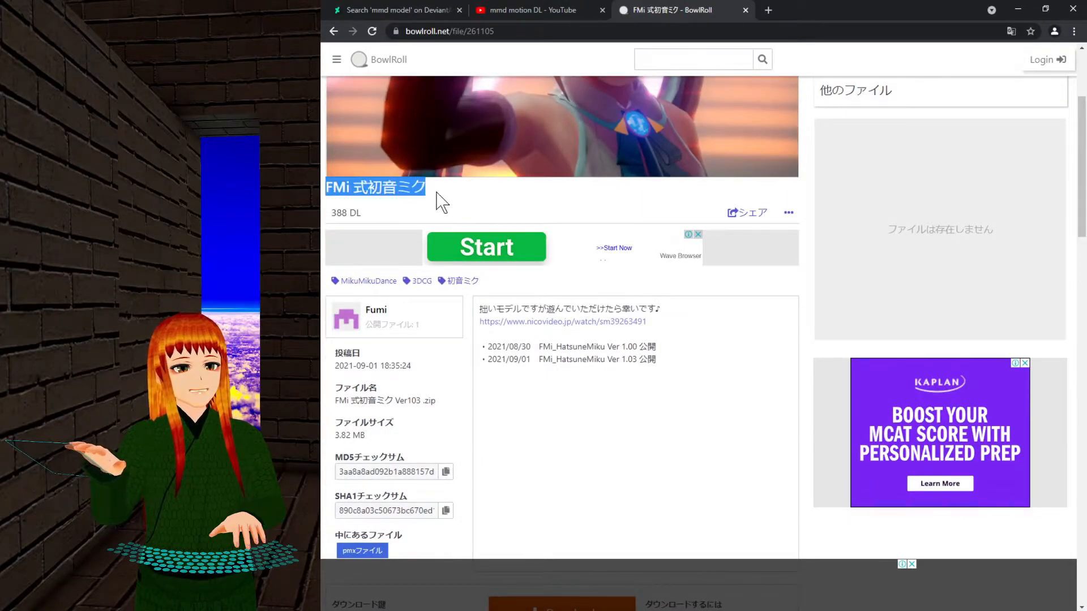
scroll(565, 271, "up", 3)
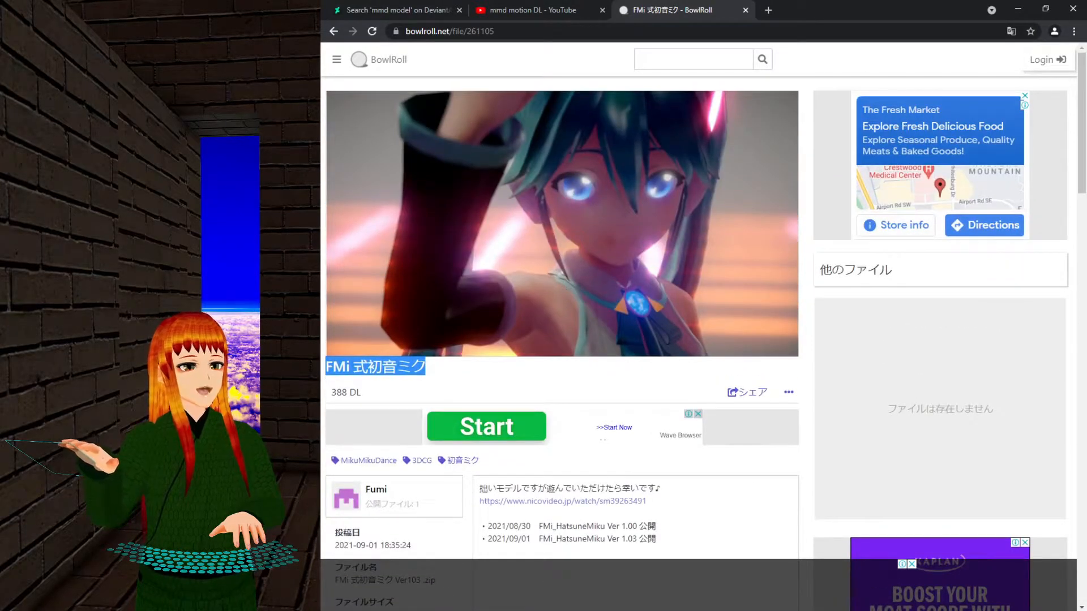
Glance at MikuMikuDance's empty scene, then return to the Chrome browser.
mouse_move(601, 609)
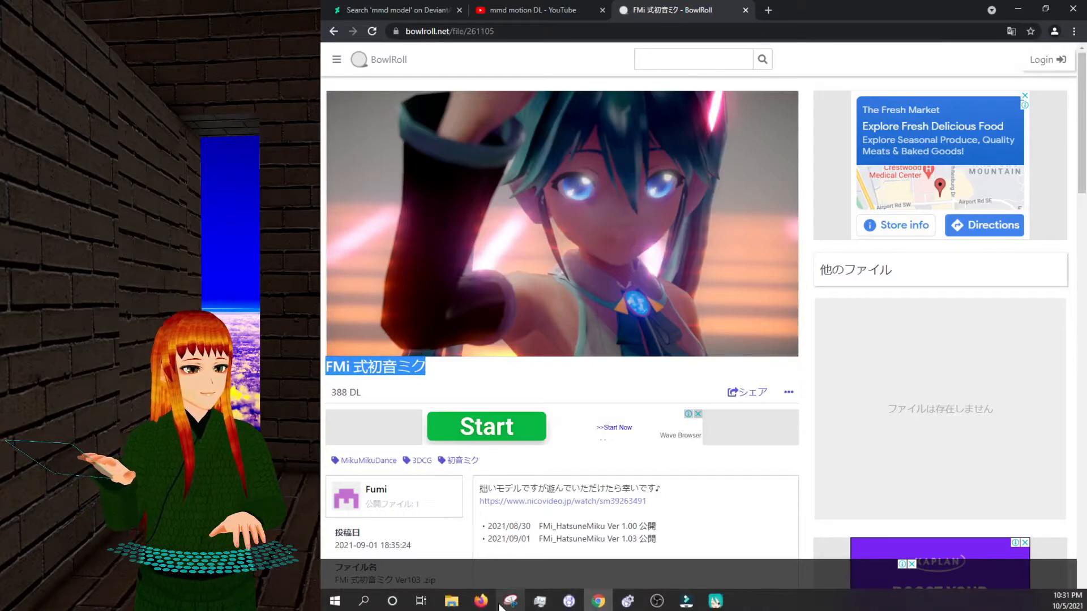
left_click(715, 601)
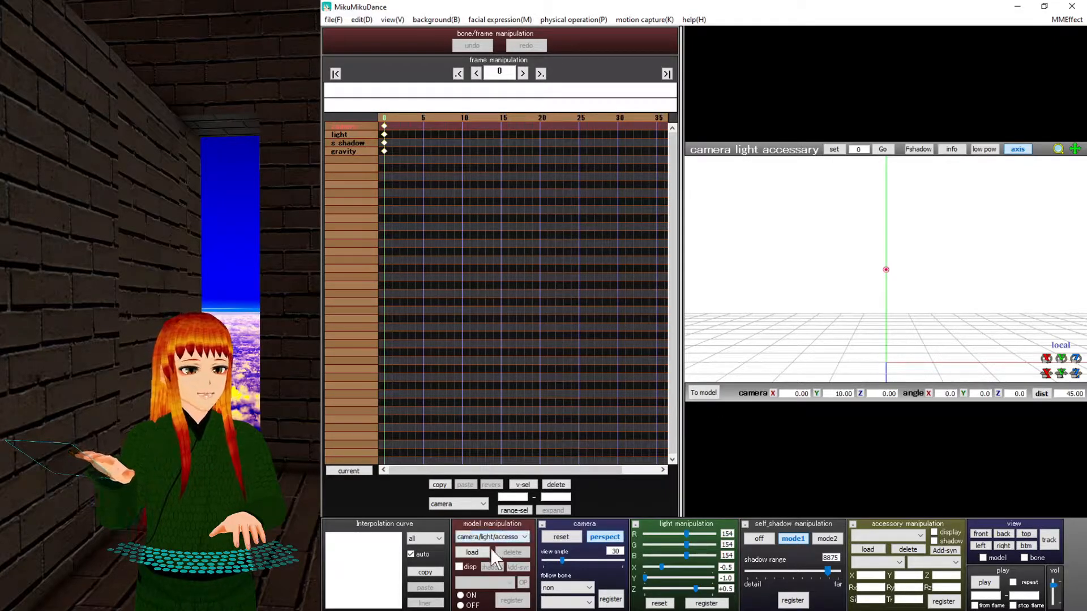
mouse_move(569, 606)
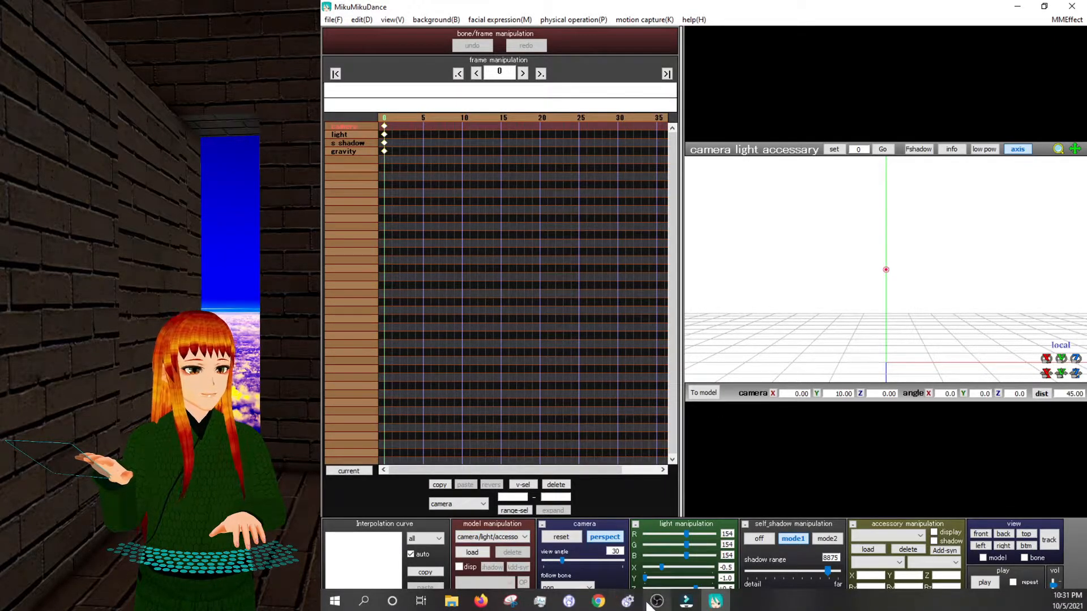
left_click(597, 602)
Search BowlRoll for 'BTS', scroll down to the BTS - Dope motion, then return to DeviantArt.
left_click(640, 59)
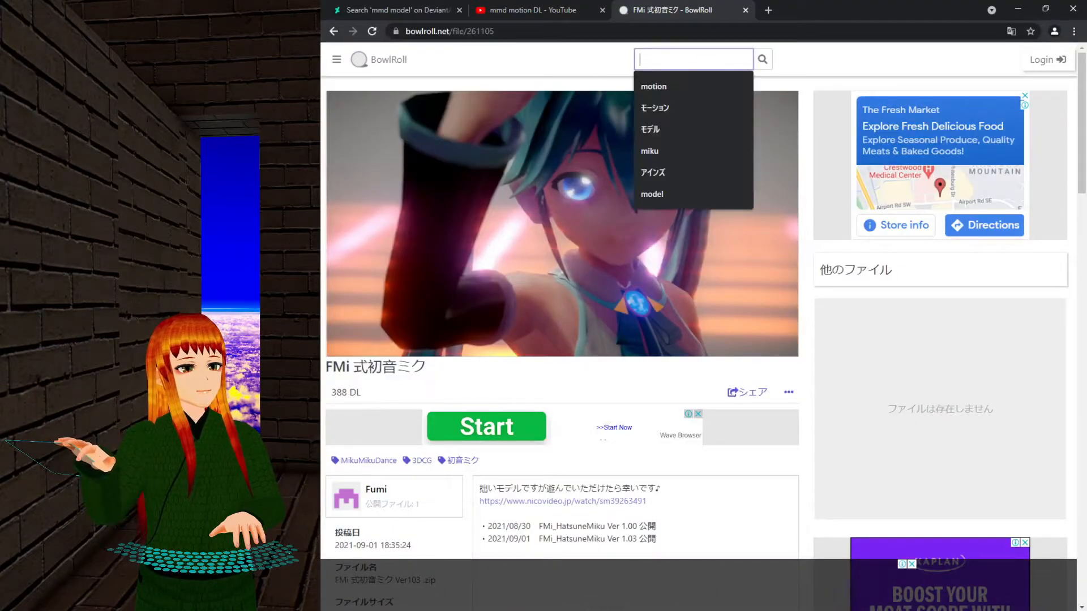
type("BTS")
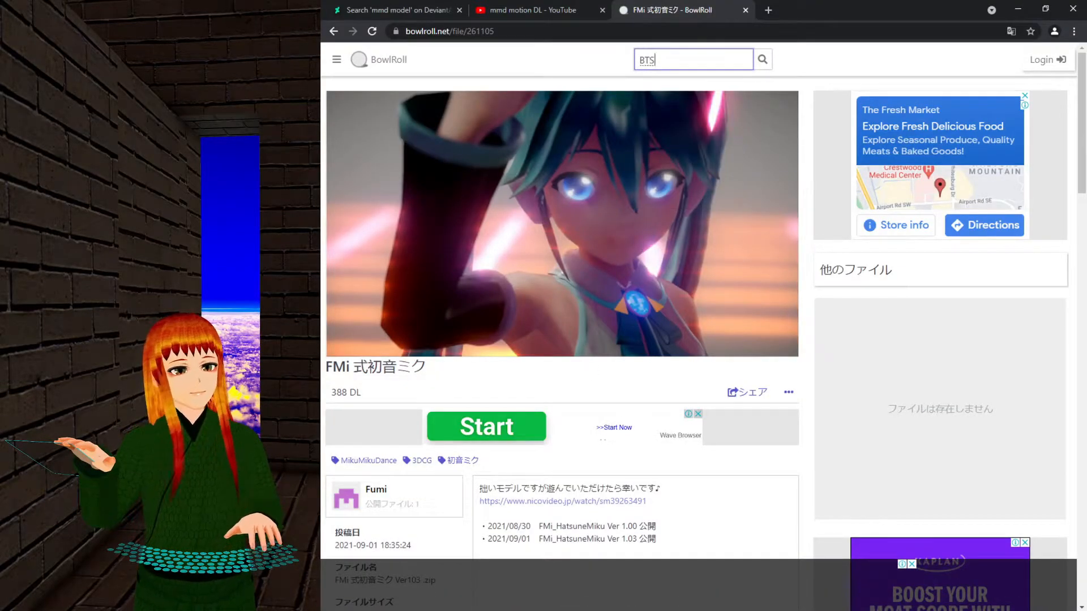
key("Return")
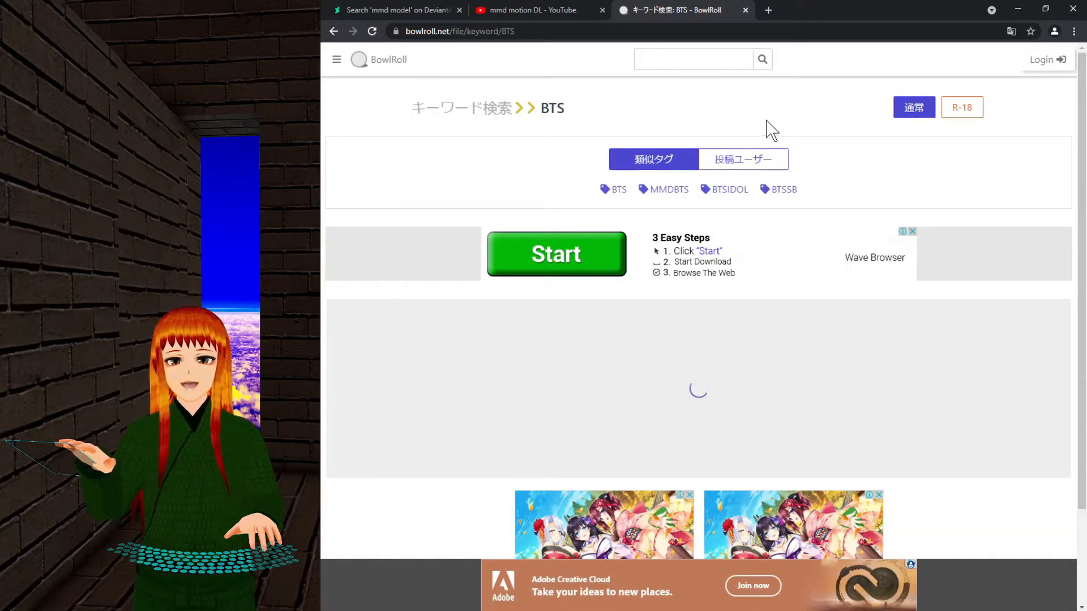
scroll(962, 261, "down", 4)
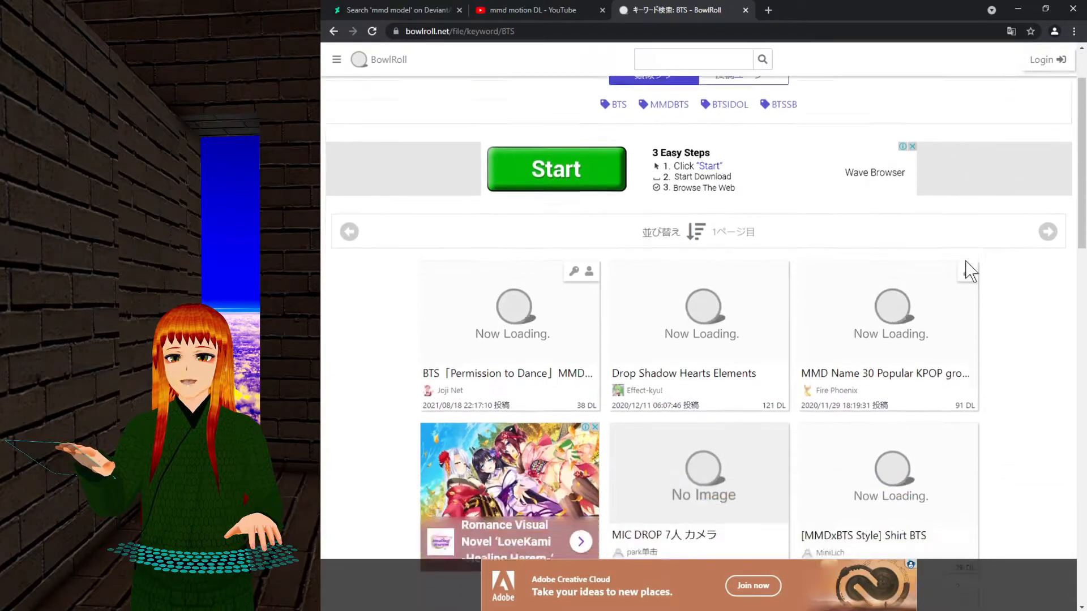
scroll(967, 270, "down", 3)
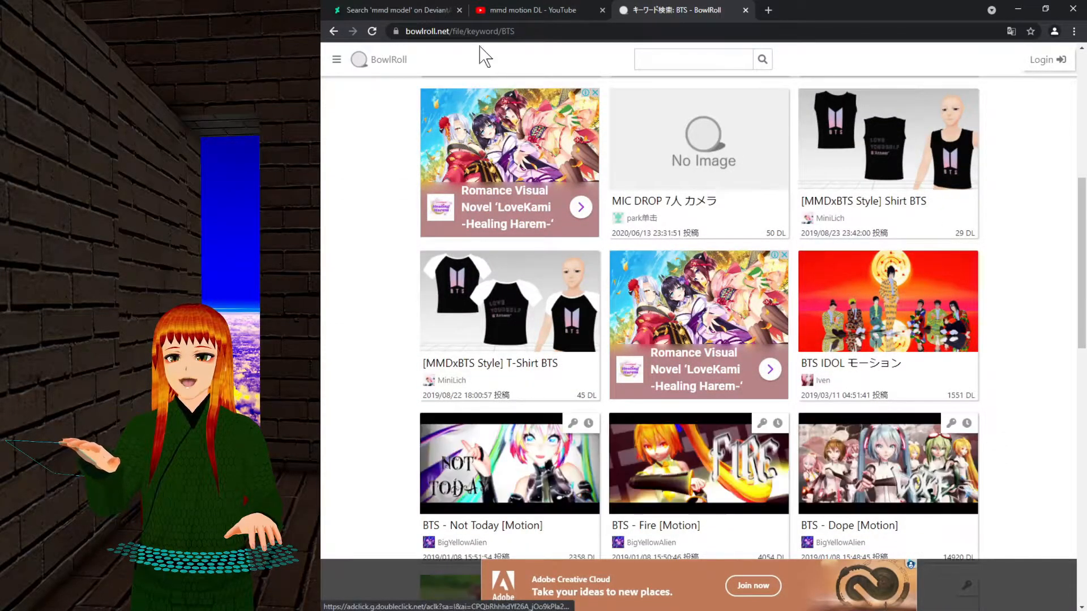
left_click(420, 10)
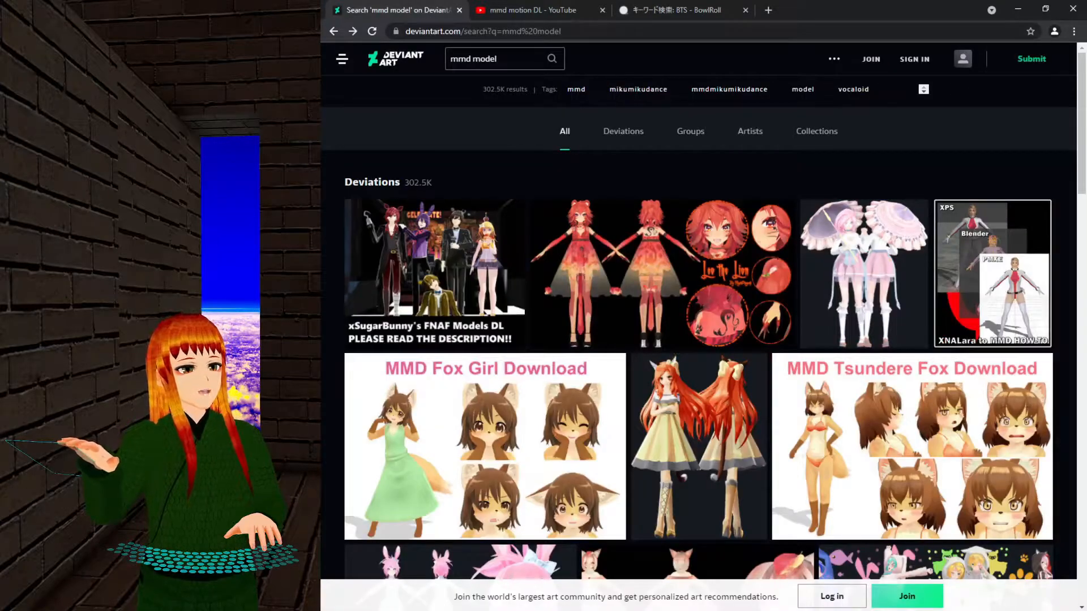
Change the DeviantArt search to 'mmd BTS' and run it.
left_click(498, 58)
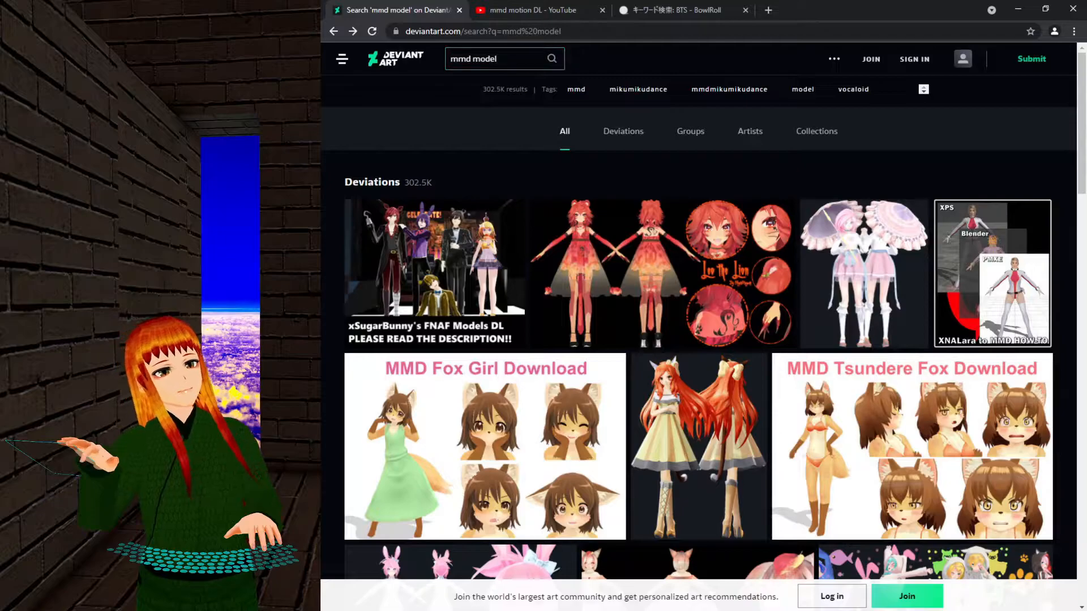
key("BackSpace")
type("BTS")
key("Return")
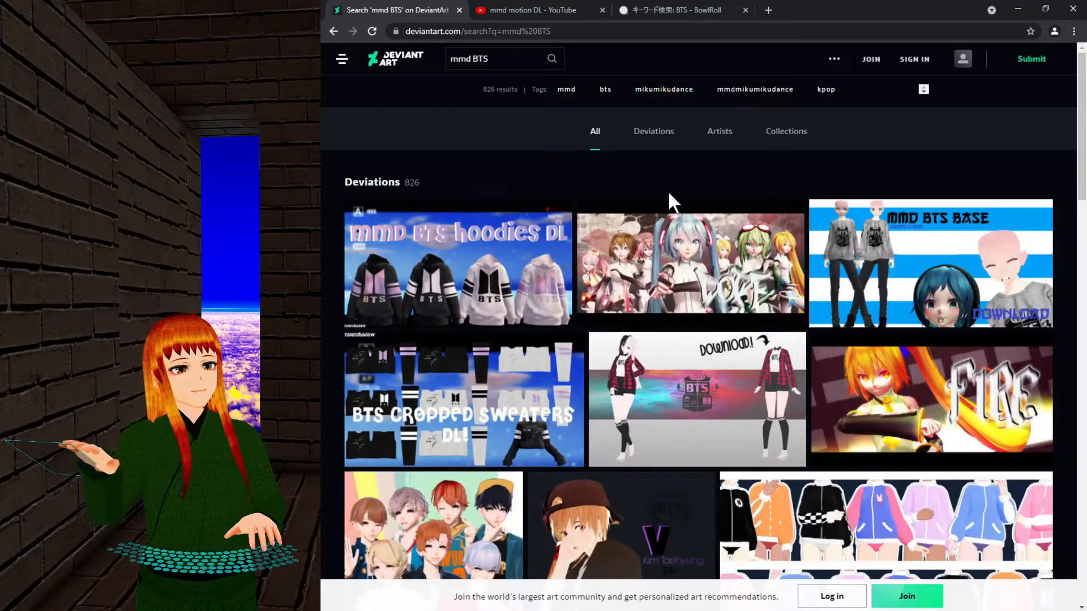
Open the BTS - Dope motion deviation and follow its patreon.com download link.
left_click(692, 294)
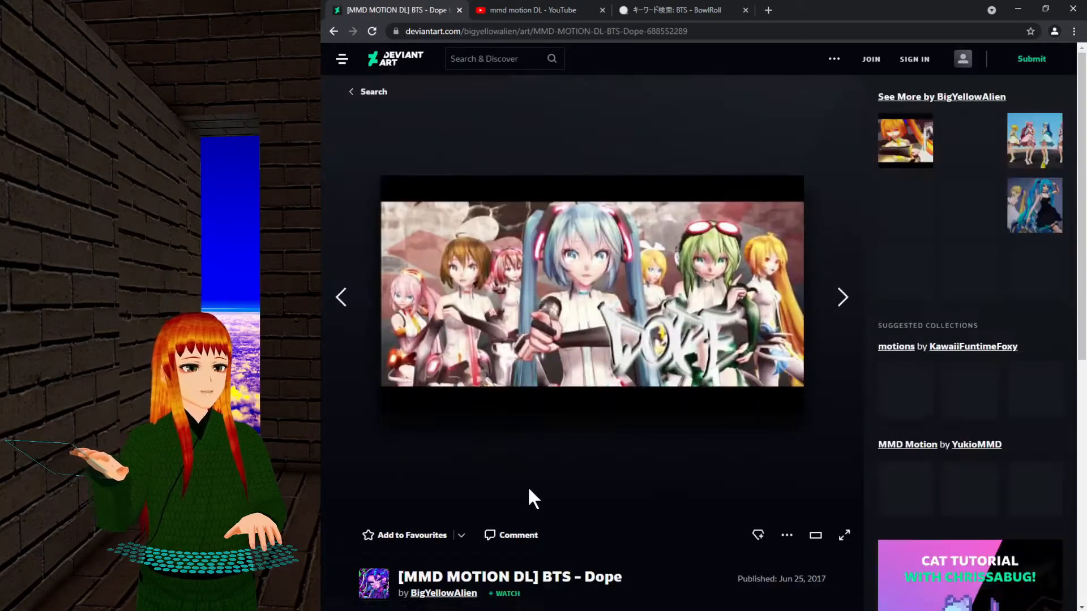
scroll(558, 449, "down", 8)
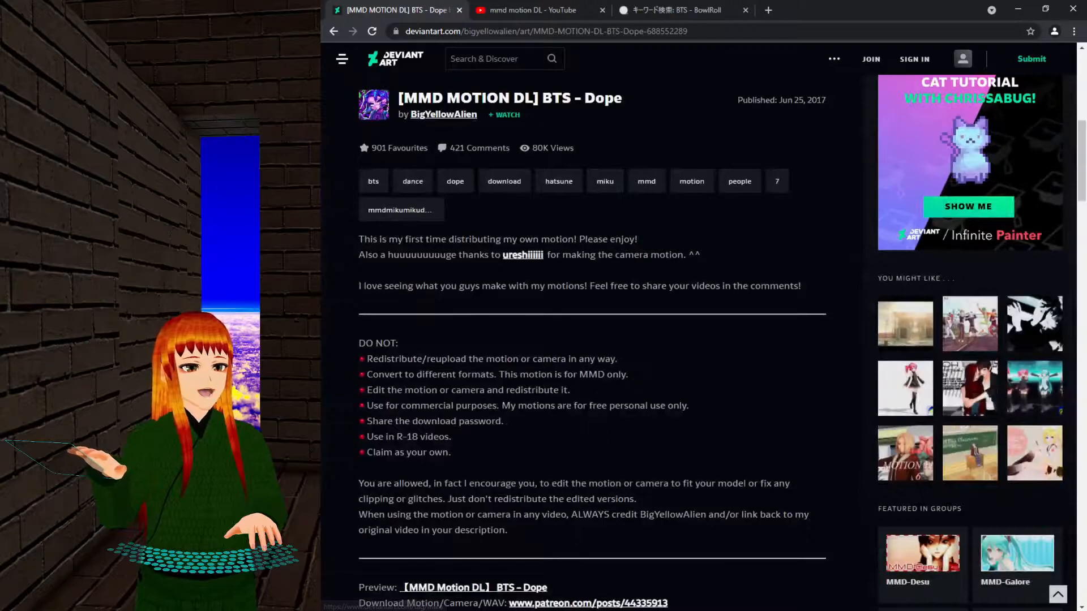
scroll(601, 388, "down", 2)
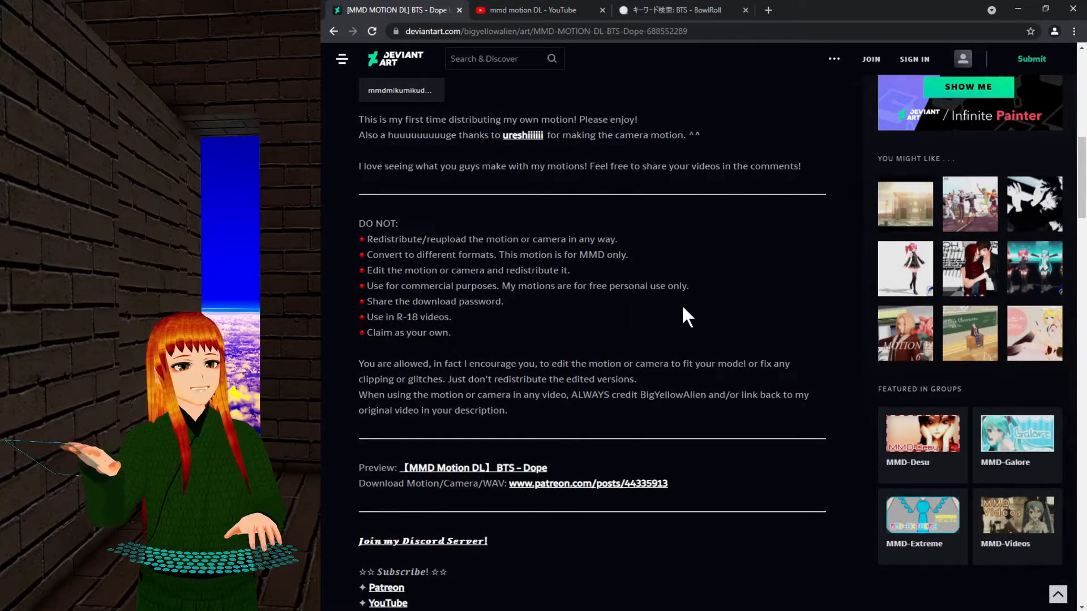
scroll(683, 306, "up", 3)
scroll(683, 308, "down", 8)
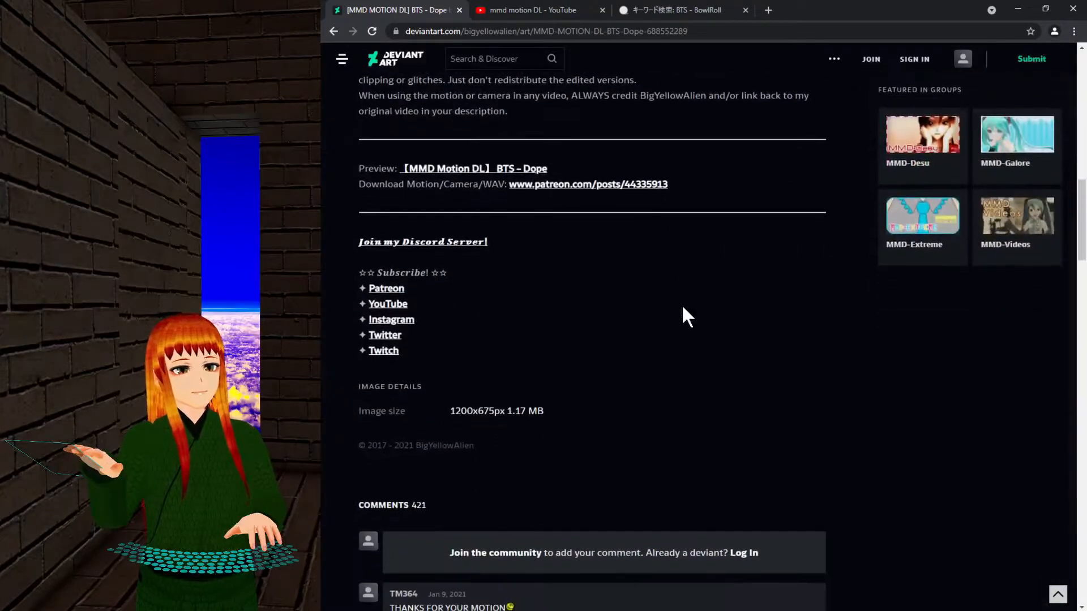
left_click(560, 192)
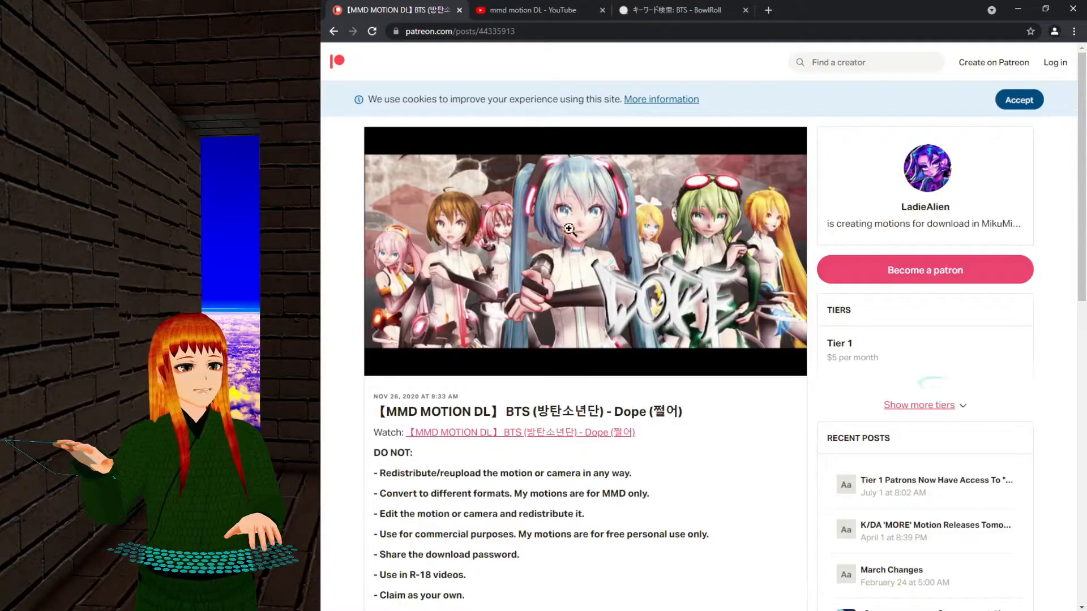
Scroll the Patreon Dope post down to the Motion/Camera/WAV download link and password.
scroll(575, 226, "down", 3)
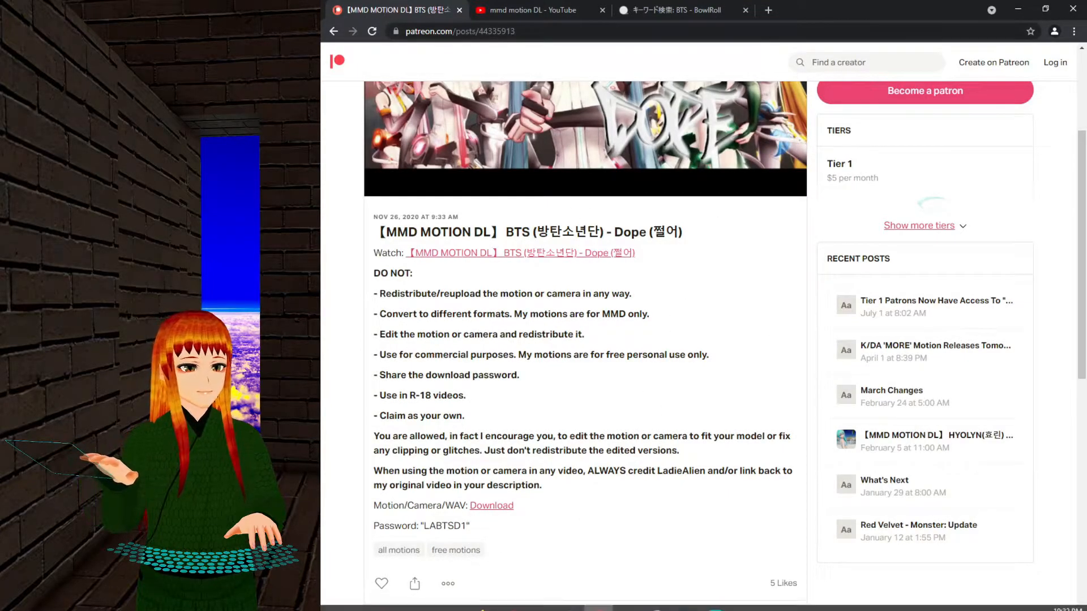
Load FMi_HatsuneMiku Ver1.03.pmx from Models\Vocaloid\FMi 式初音ミク Ver103 into the MMD scene.
left_click(714, 601)
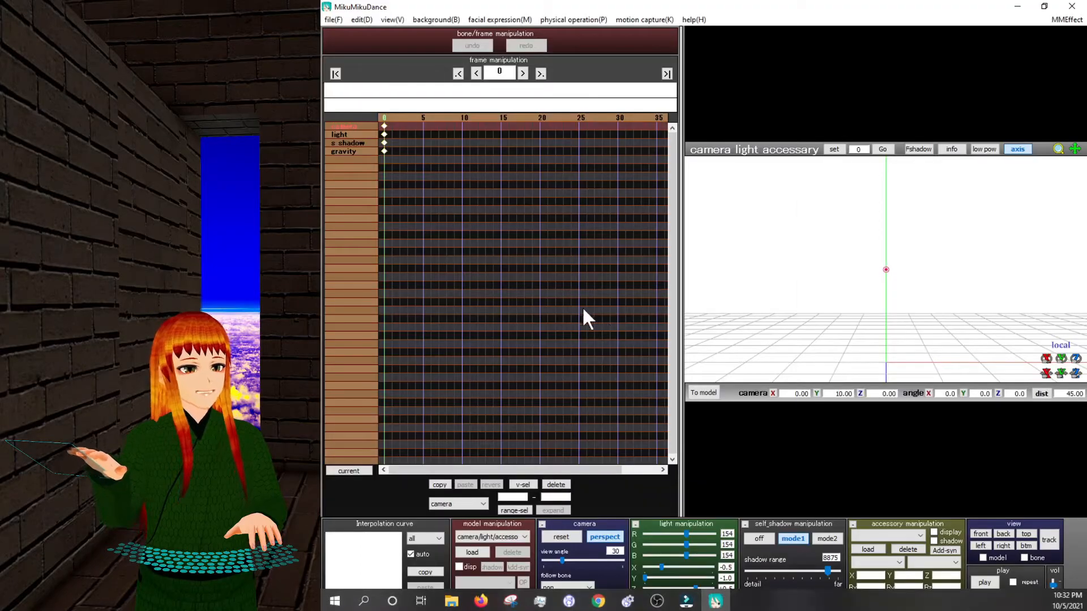
left_click(472, 552)
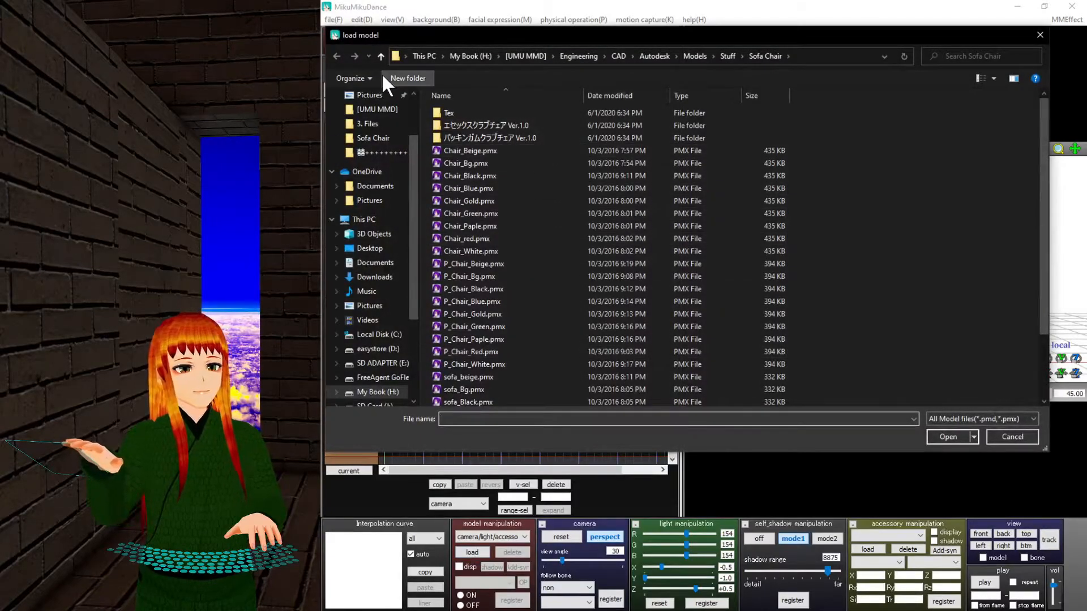
left_click(381, 56)
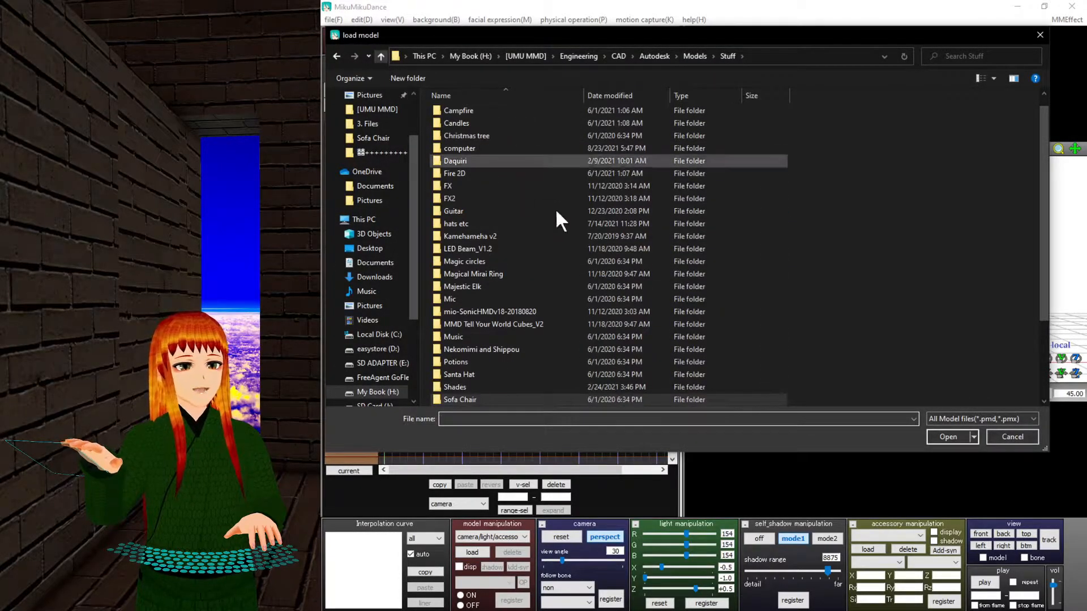
left_click(381, 56)
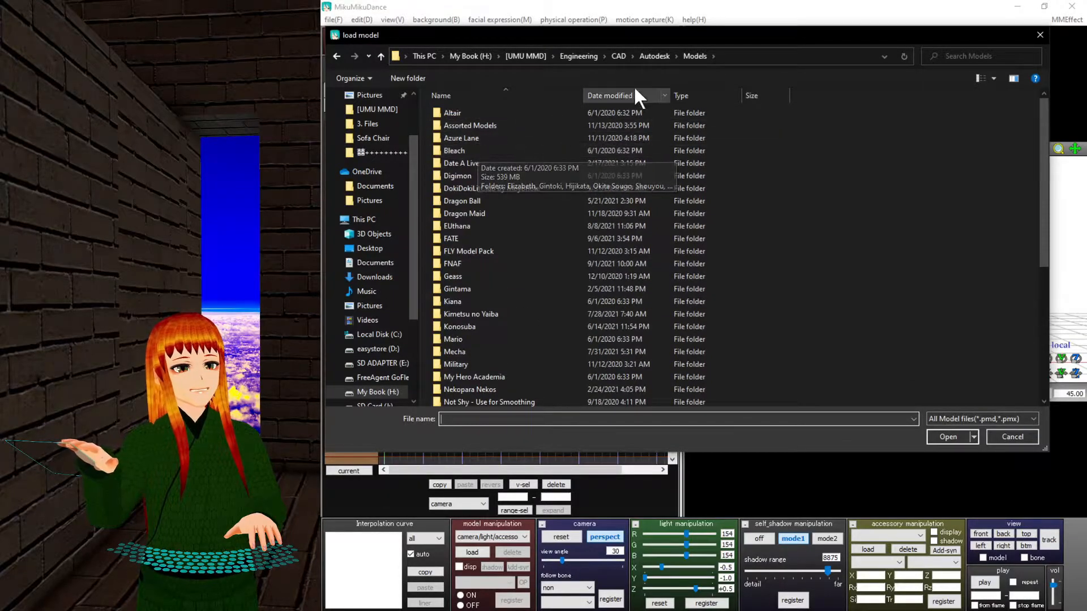
scroll(515, 311, "down", 6)
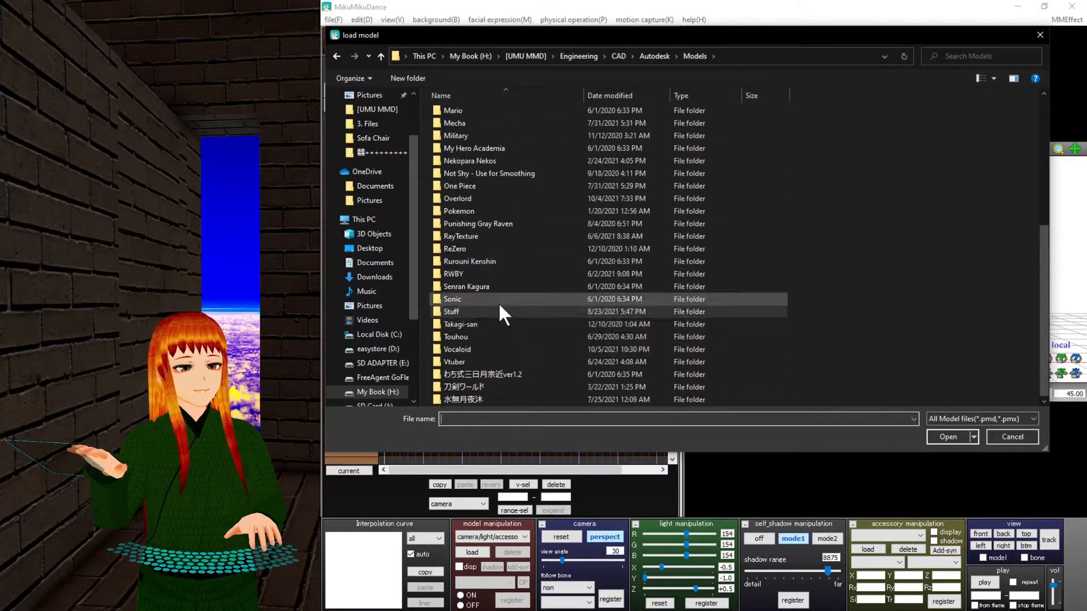
double_click(484, 349)
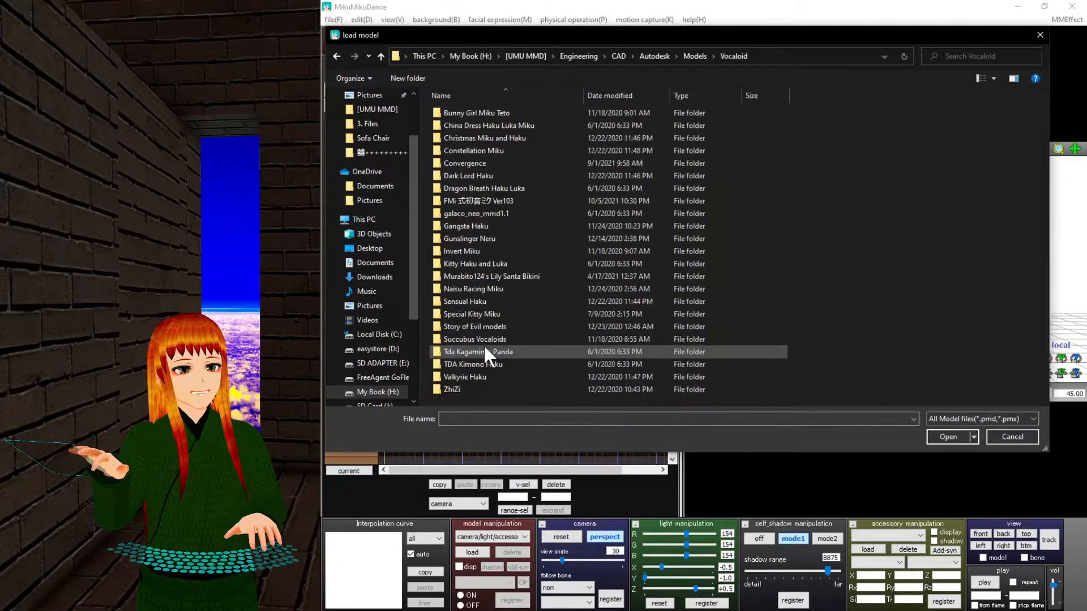
double_click(481, 199)
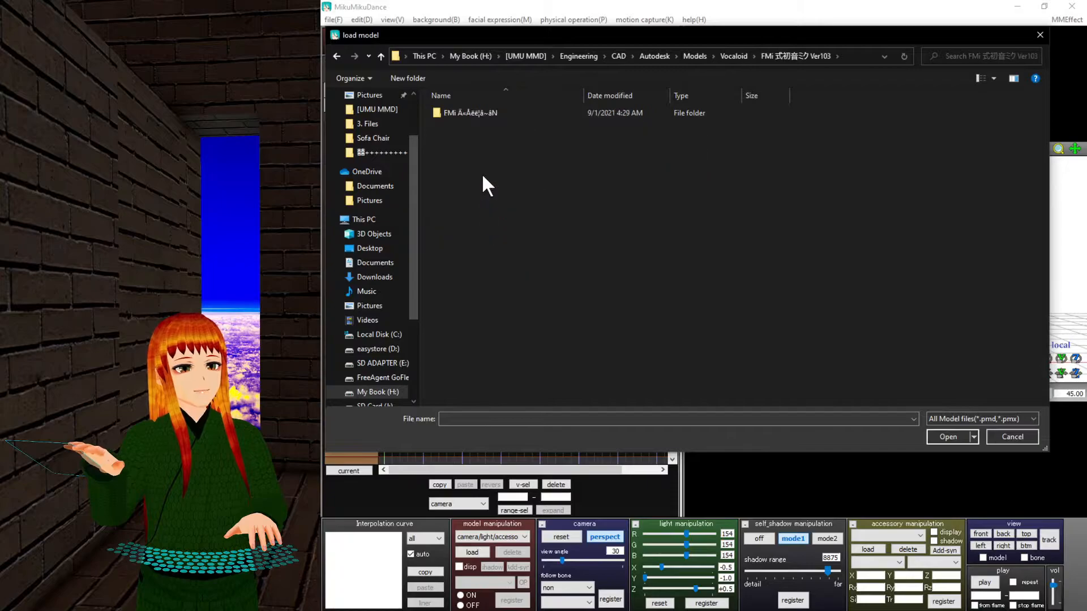
double_click(469, 113)
left_click(473, 126)
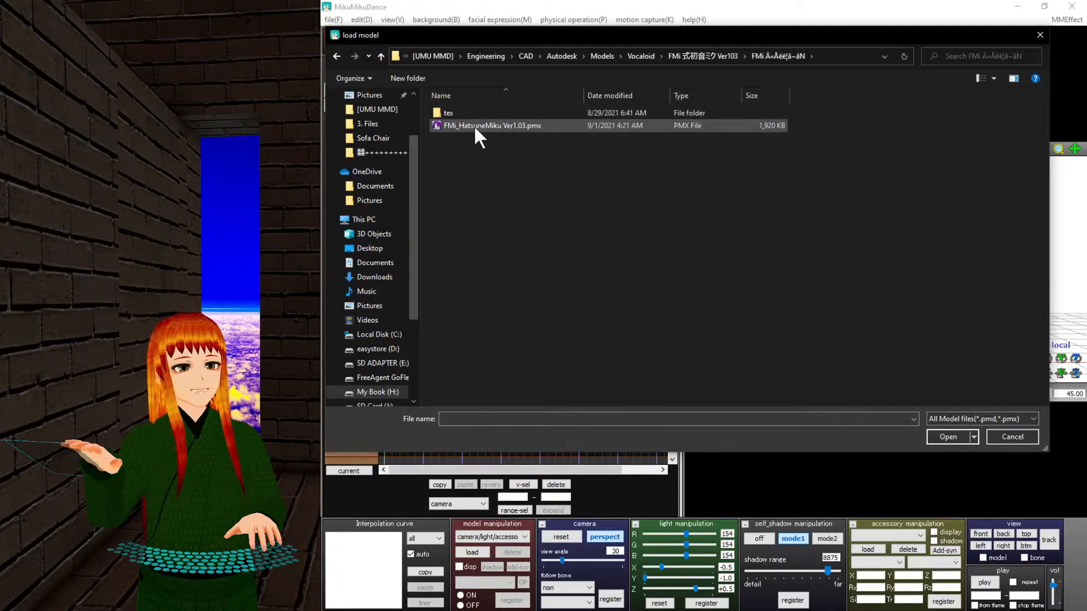
double_click(473, 126)
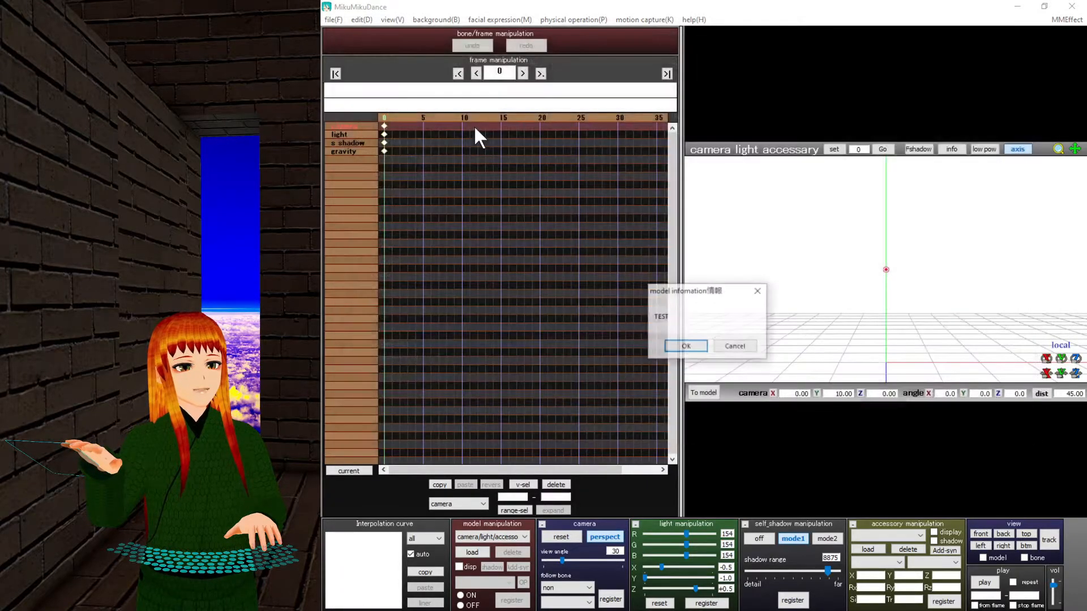
Dismiss the model information notice and pan onto Miku's head and torso.
left_click(682, 346)
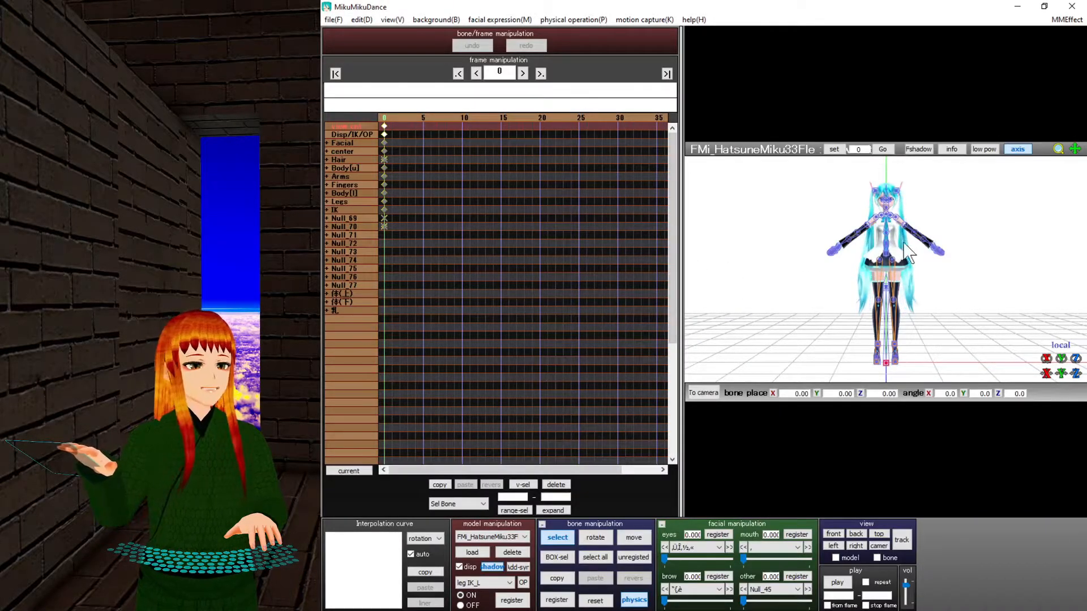
scroll(905, 241, "up", 8)
middle_click_drag(904, 241, 902, 303)
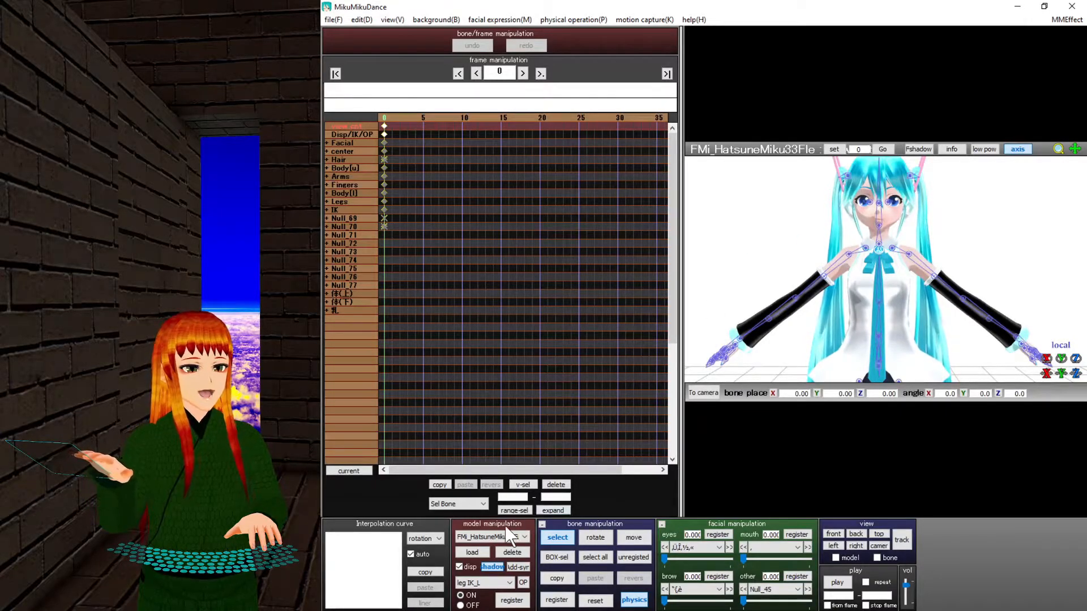
In camera/light/accessory mode, frame Miku's whole body at an angle, then reselect FMi_HatsuneMiku33File.
left_click(499, 539)
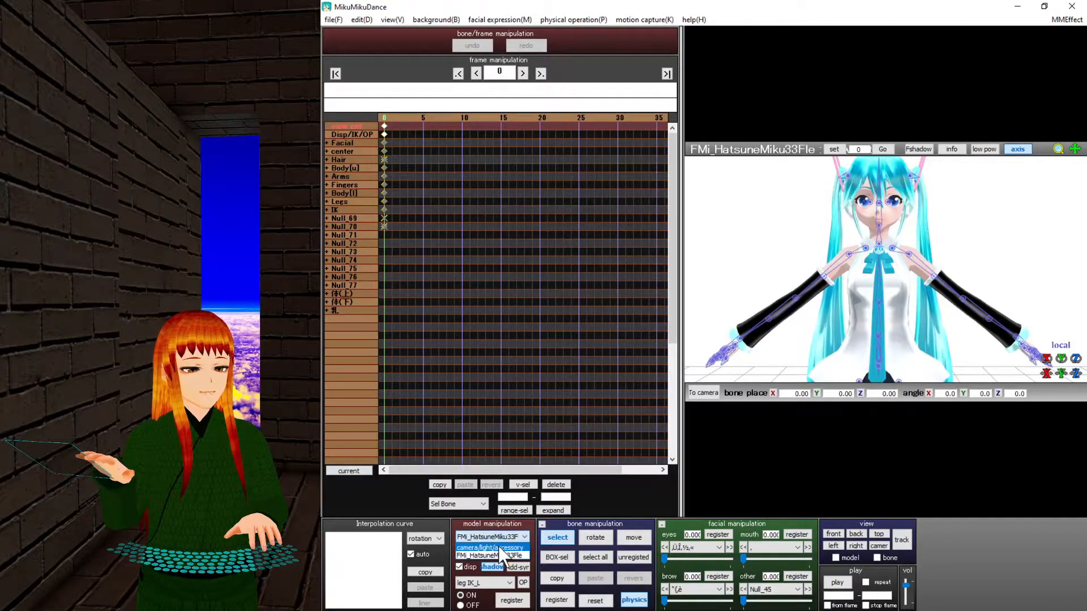
left_click(498, 545)
scroll(834, 301, "up", 6)
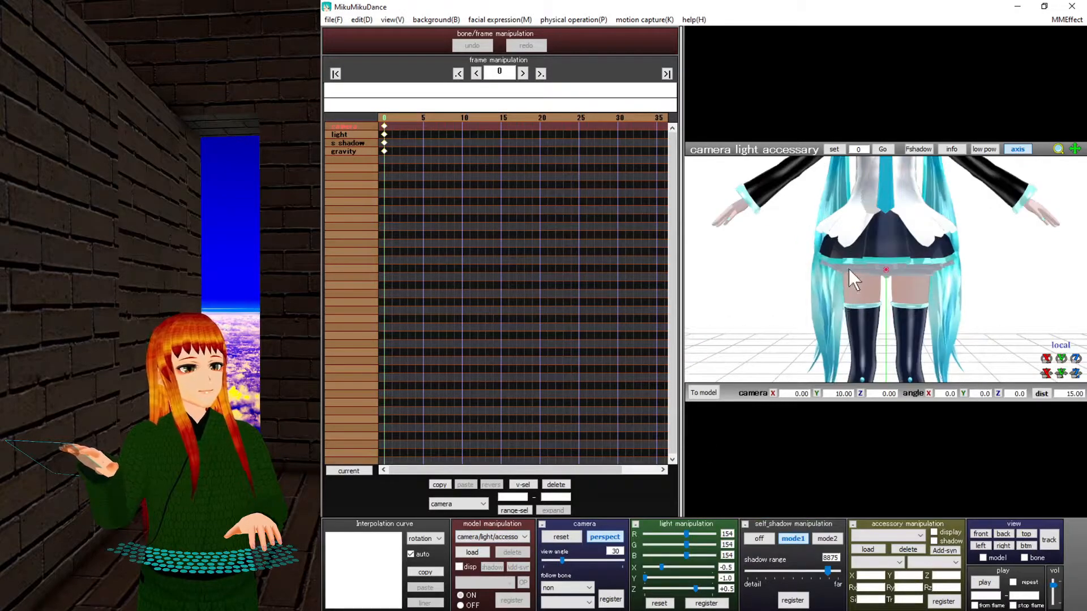
middle_click_drag(847, 269, 844, 339)
mouse_move(870, 297)
right_mouse_down()
mouse_move(956, 319)
mouse_move(963, 281)
mouse_move(809, 294)
mouse_move(877, 317)
right_mouse_up()
scroll(871, 306, "down", 6)
middle_click_drag(877, 317, 881, 279)
scroll(881, 277, "up", 4)
right_click_drag(881, 276, 843, 282)
left_click(507, 535)
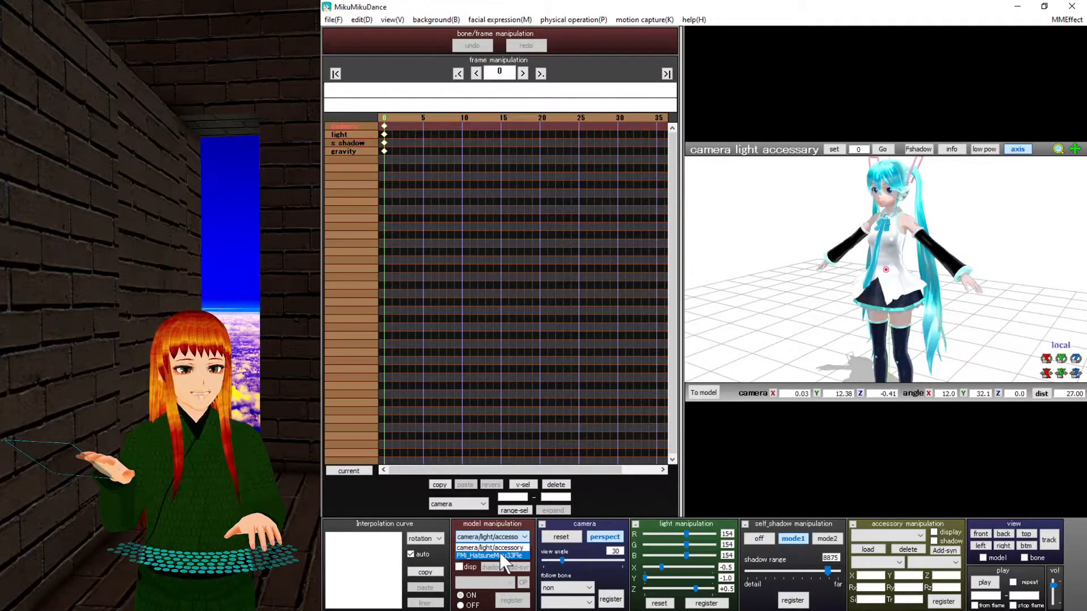
left_click(499, 553)
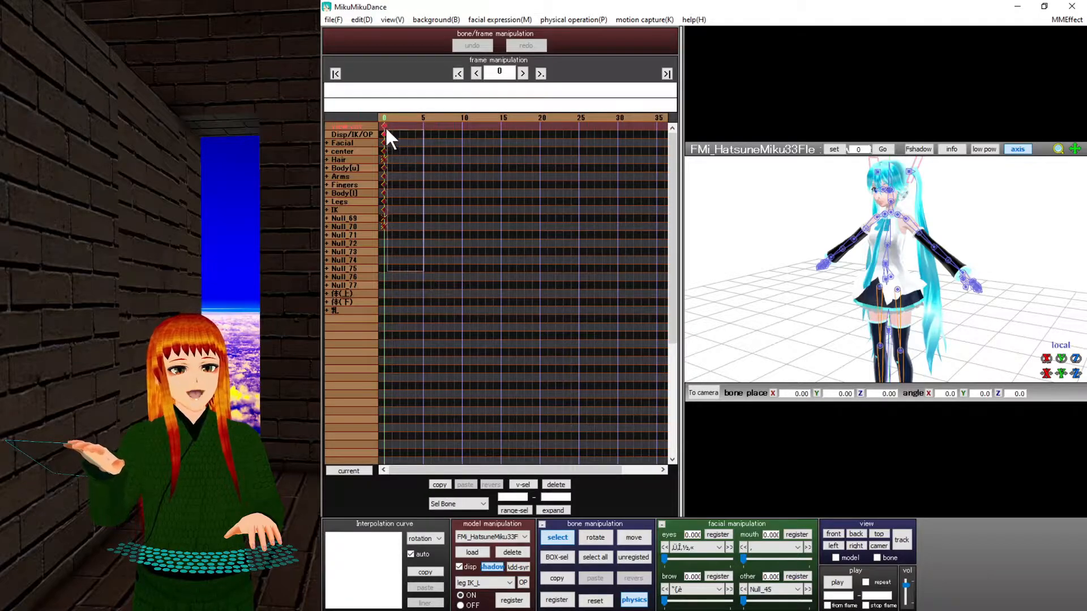
Inspect the hair bones Null_04 through Null_34, then collapse the Hair and Fingers groups.
left_click_drag(382, 111, 375, 223)
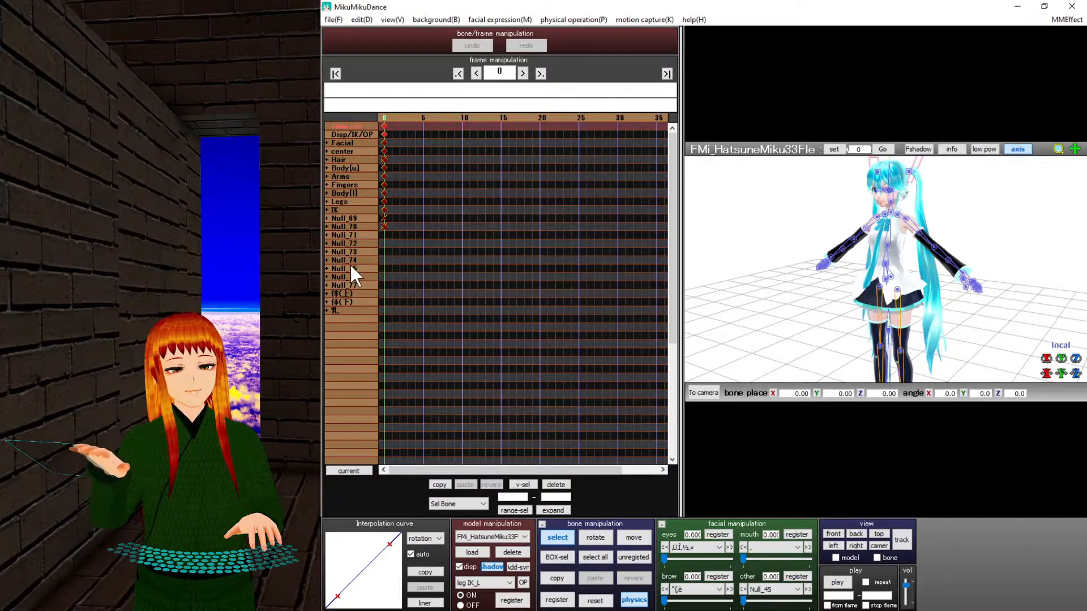
left_click(325, 186)
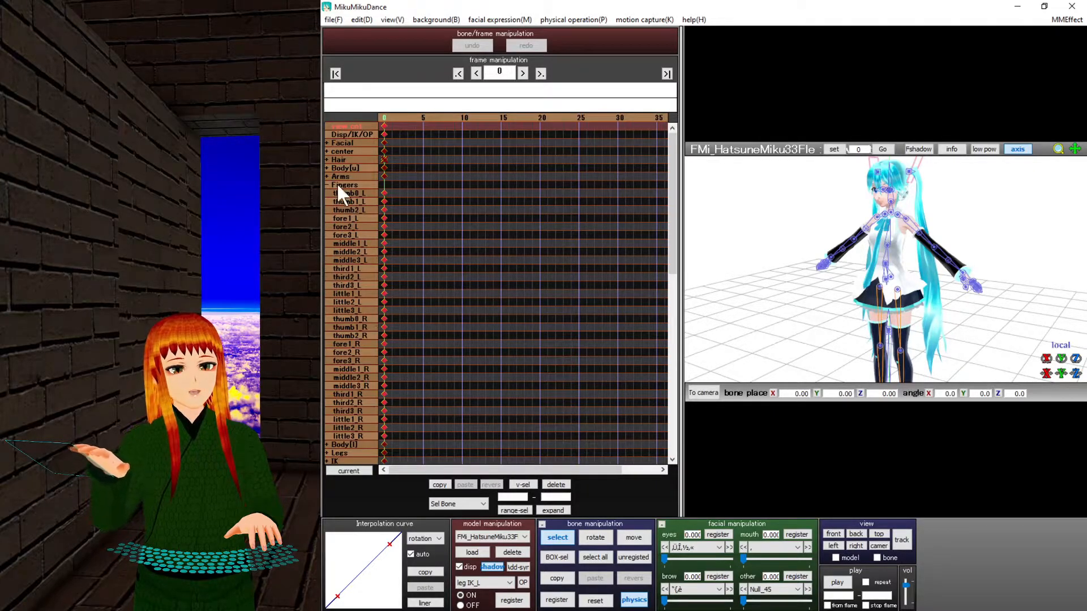
left_click(327, 160)
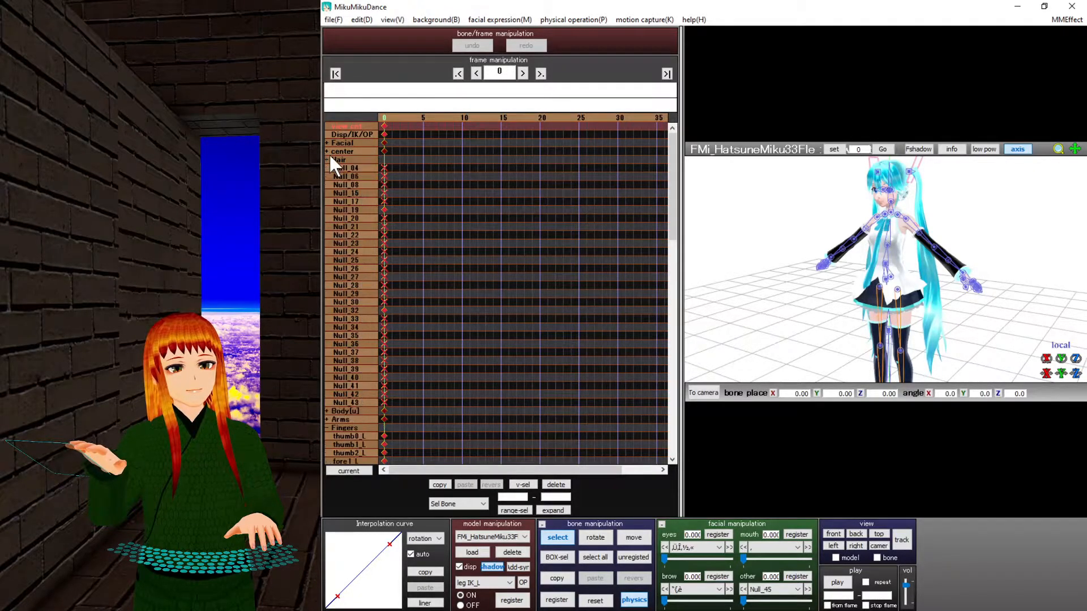
left_click(348, 202)
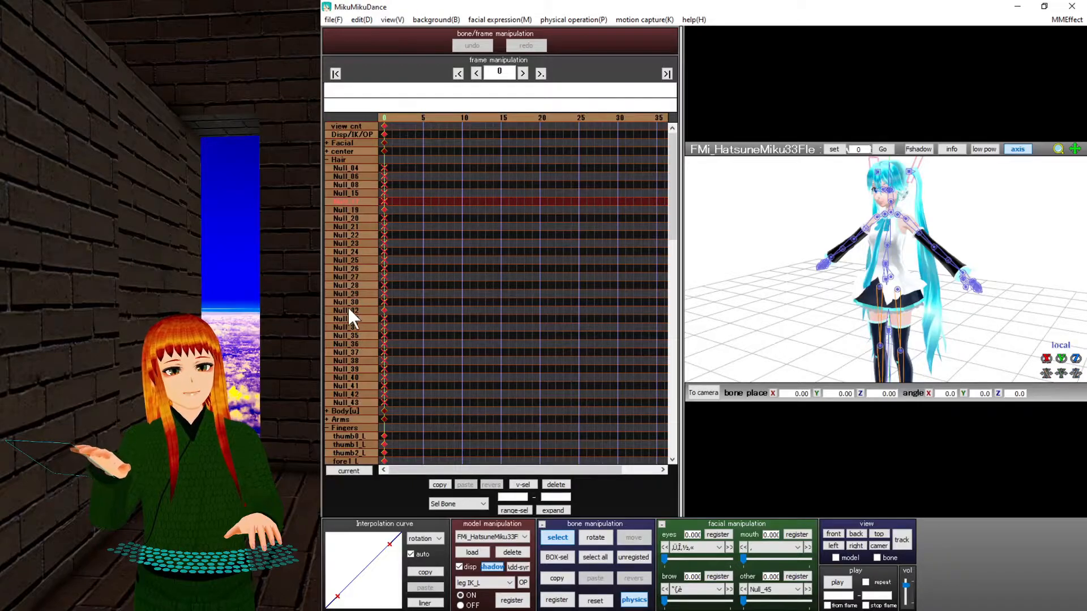
left_click(347, 167)
left_click(347, 218)
left_click(368, 285)
left_click(364, 328)
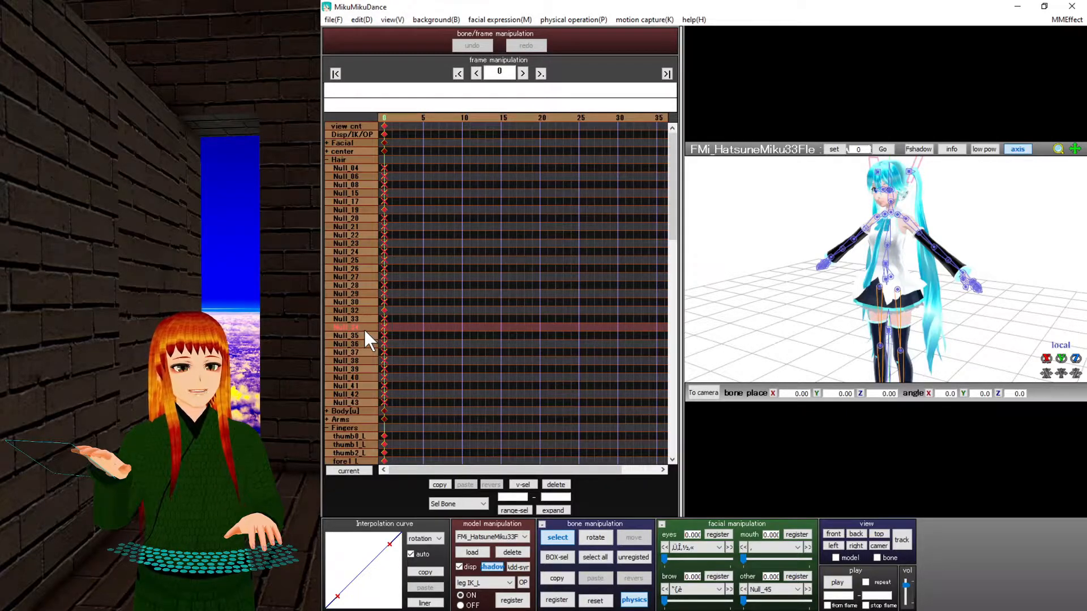
left_click(327, 160)
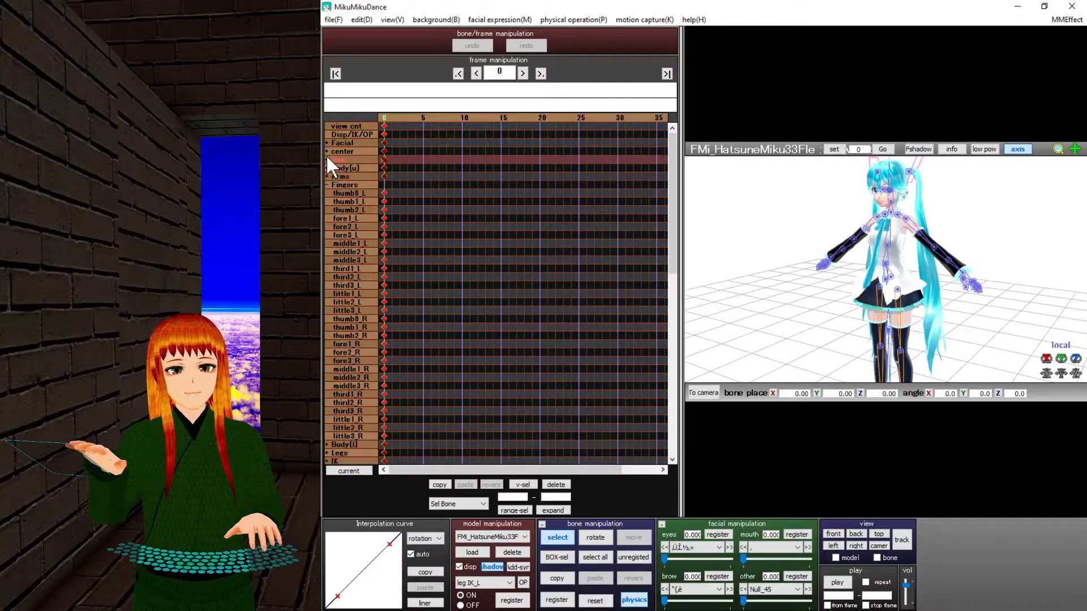
left_click(327, 185)
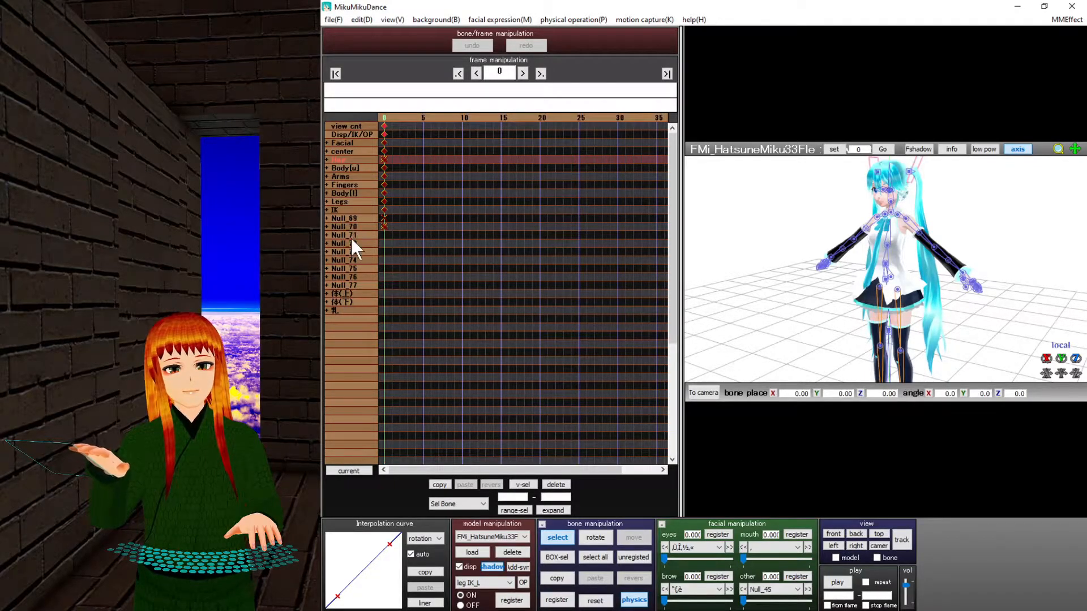
Check Null_70's skirt bones, select a shoulder bone on the model, and expand the Arms group.
left_click(327, 227)
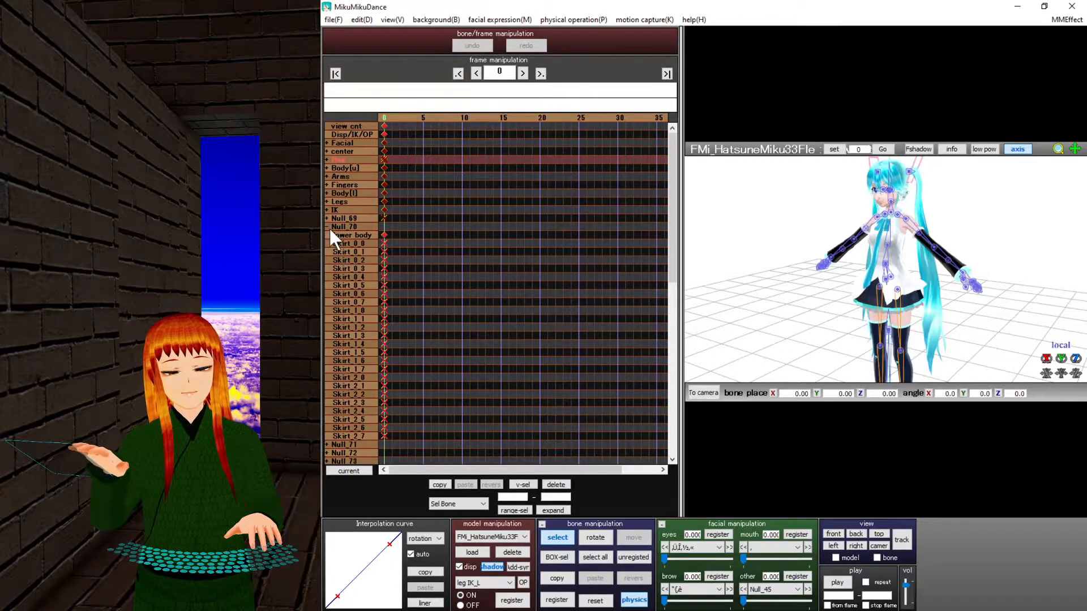
left_click(327, 227)
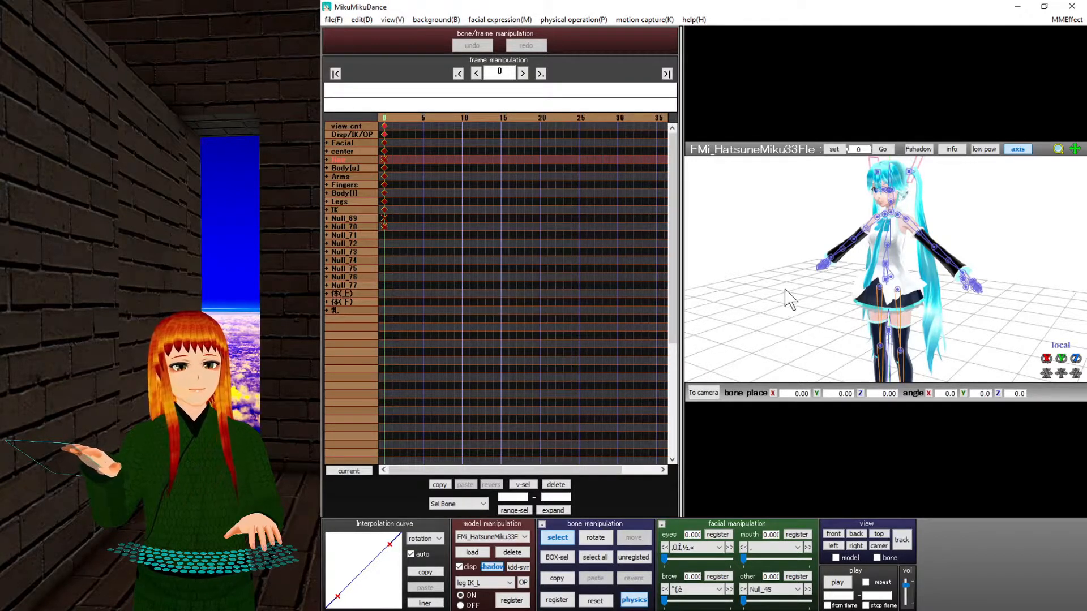
scroll(866, 279, "up", 5)
left_click(889, 196)
right_click_drag(892, 266, 915, 253)
middle_click_drag(915, 252, 911, 273)
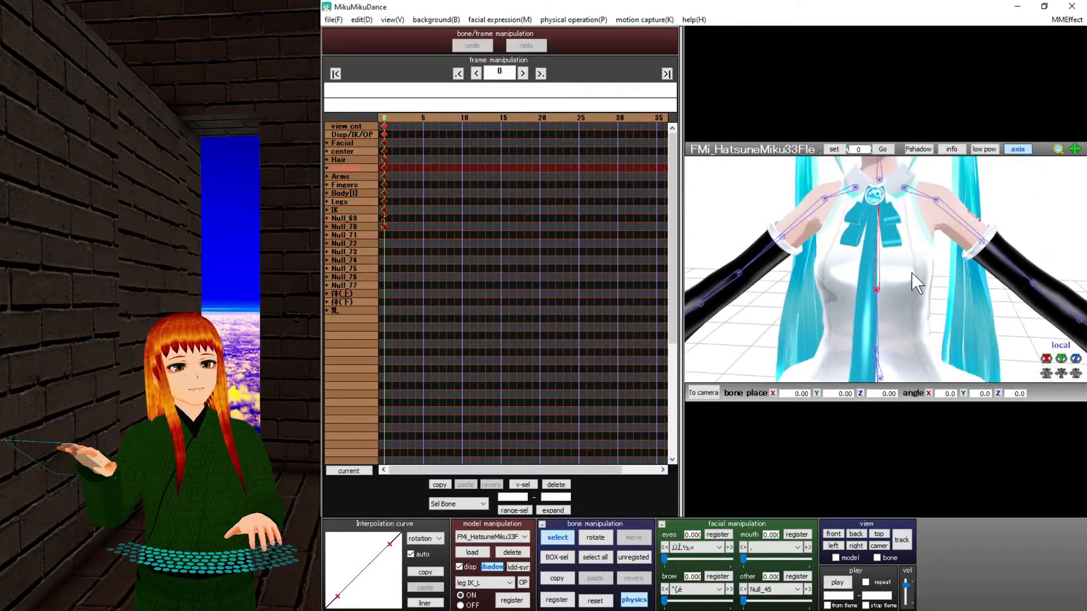
left_click(826, 199)
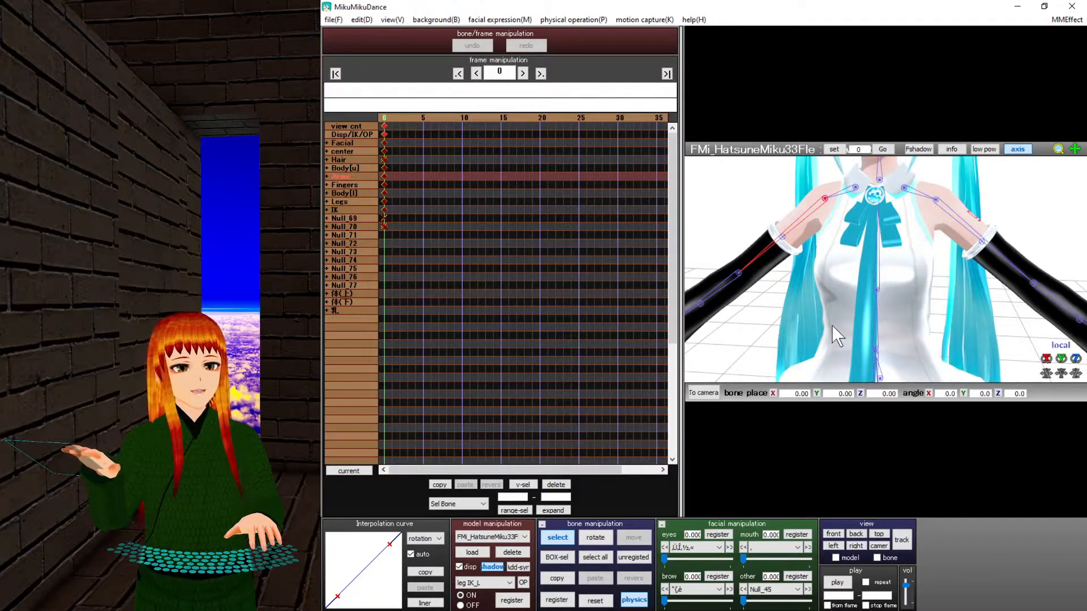
left_click(327, 177)
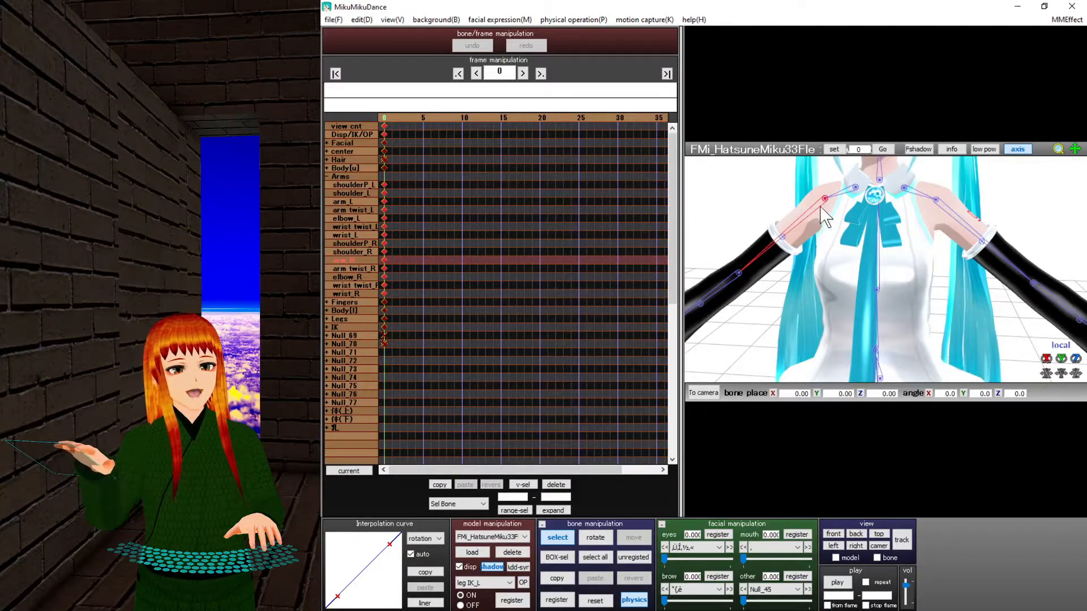
scroll(946, 261, "down", 5)
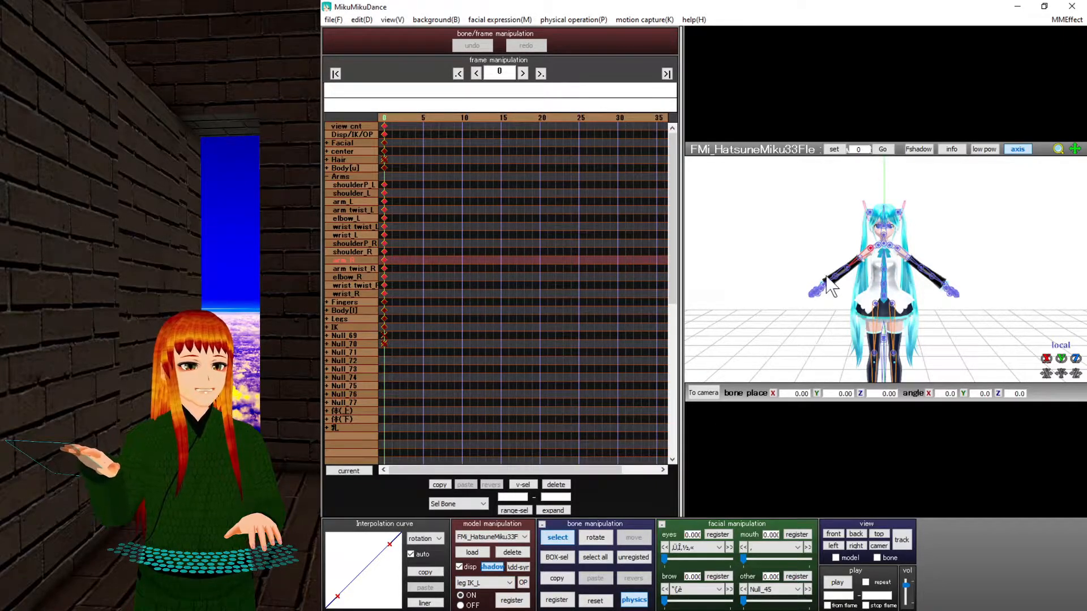
Select Miku's upper-body bone, toggle the bone markers, and box-select the upper-body bones.
left_click(885, 245)
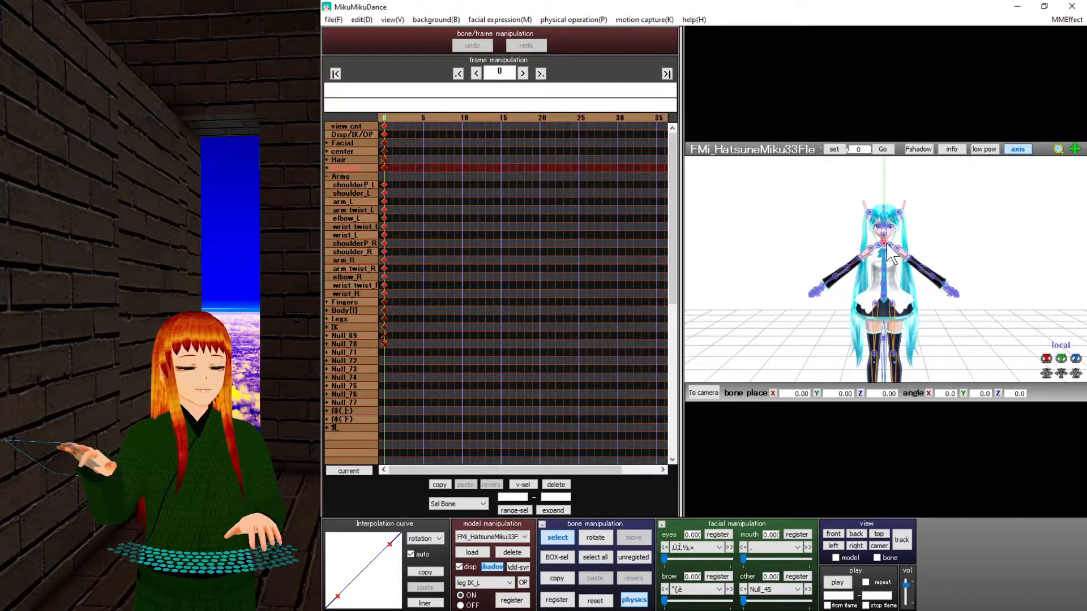
left_click(566, 537)
left_click(566, 537)
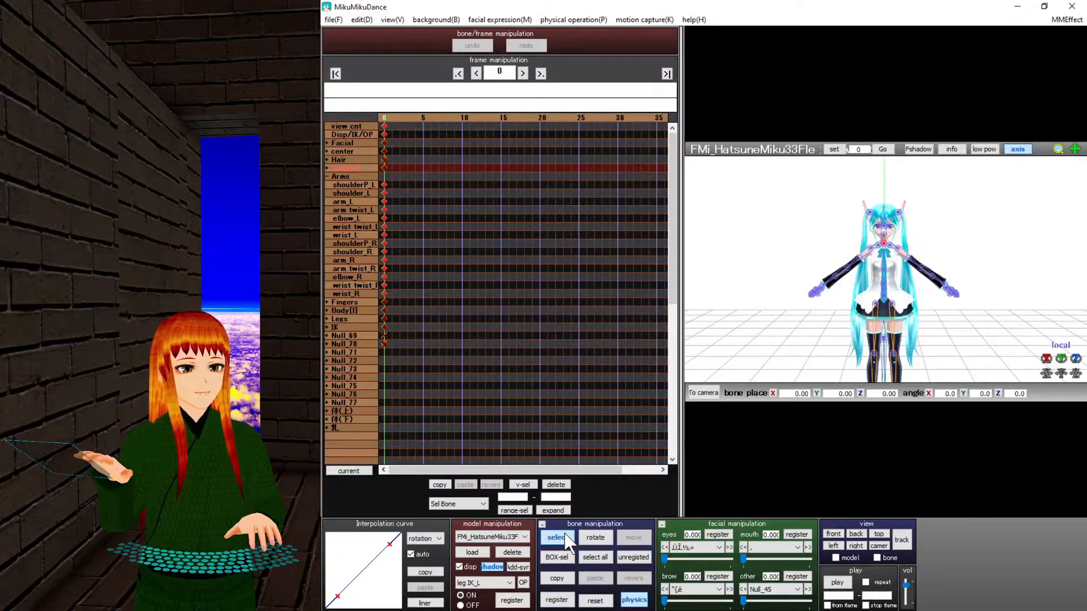
left_click(566, 538)
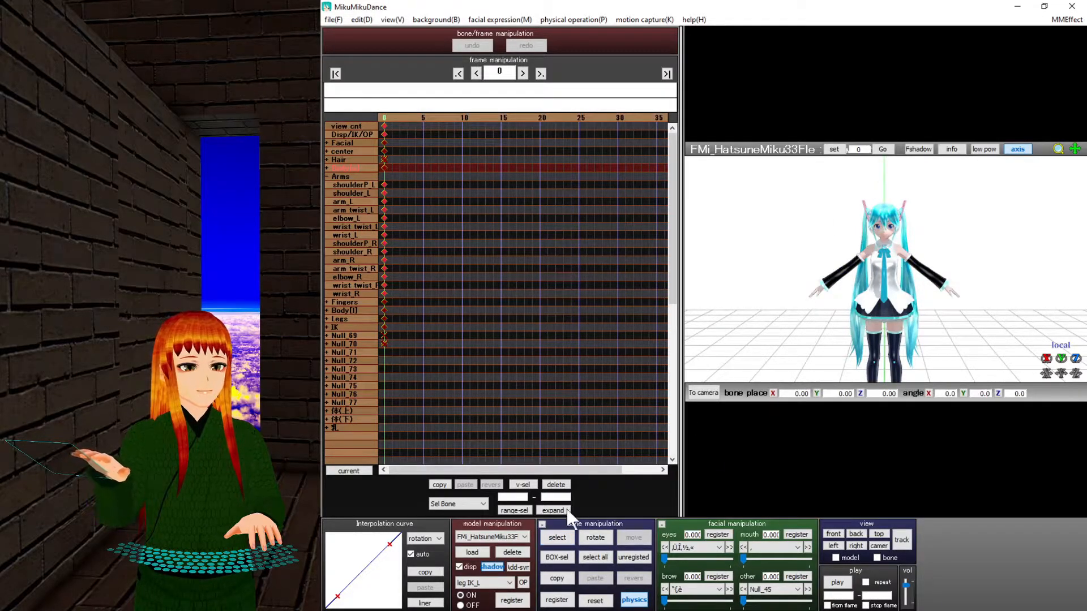
left_click(562, 533)
left_click(560, 559)
left_click_drag(754, 312, 942, 231)
Select all bones, clear the selection, step to frame 4 and back, and register the pose at frame 0.
left_click(557, 537)
left_click(596, 557)
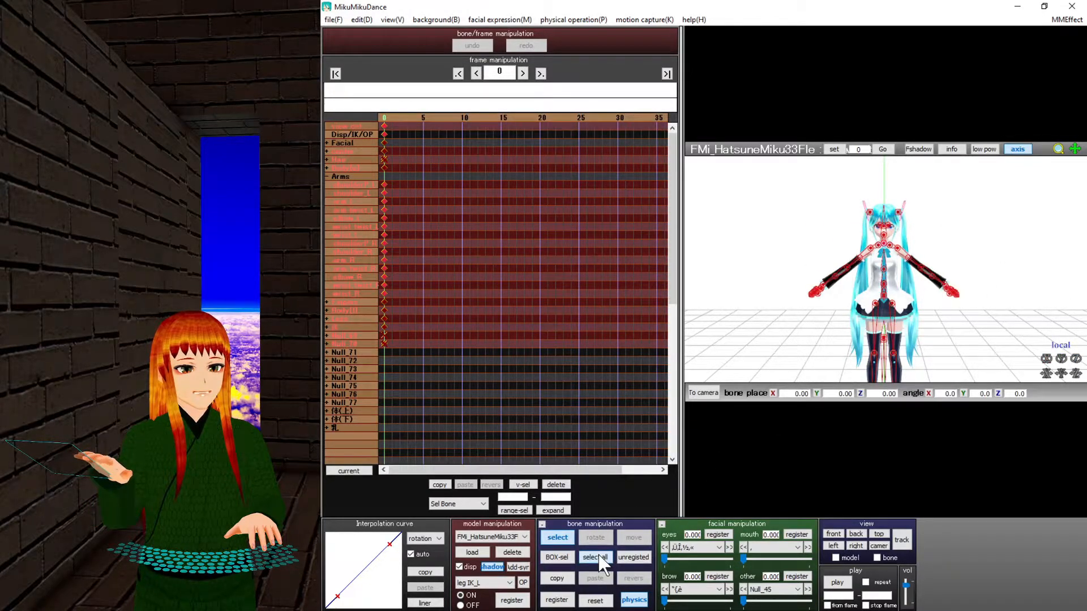
left_click(631, 558)
left_click(416, 115)
left_click(383, 116)
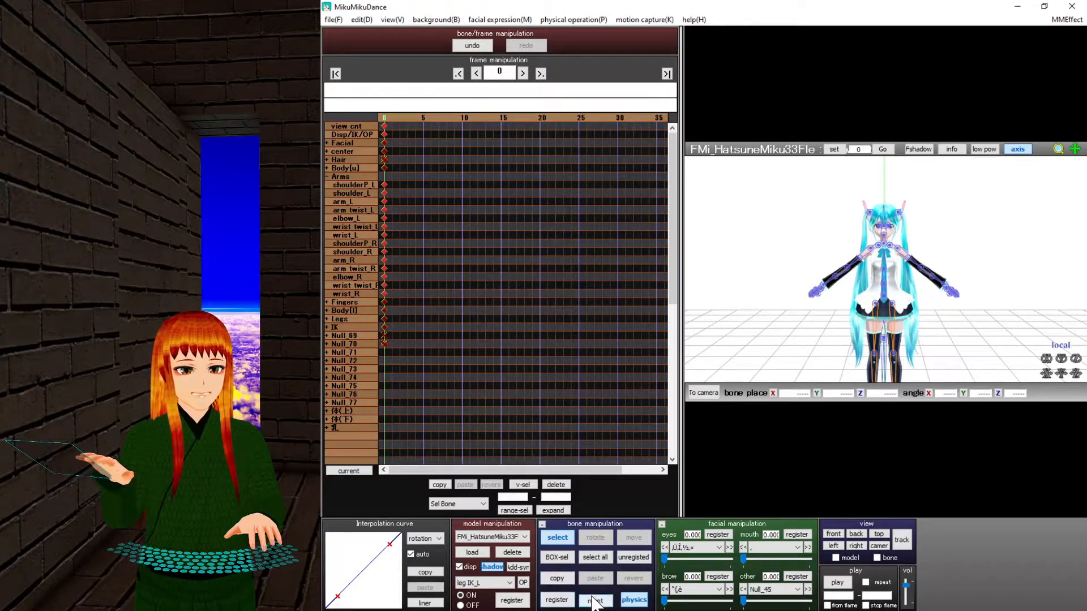
left_click(558, 600)
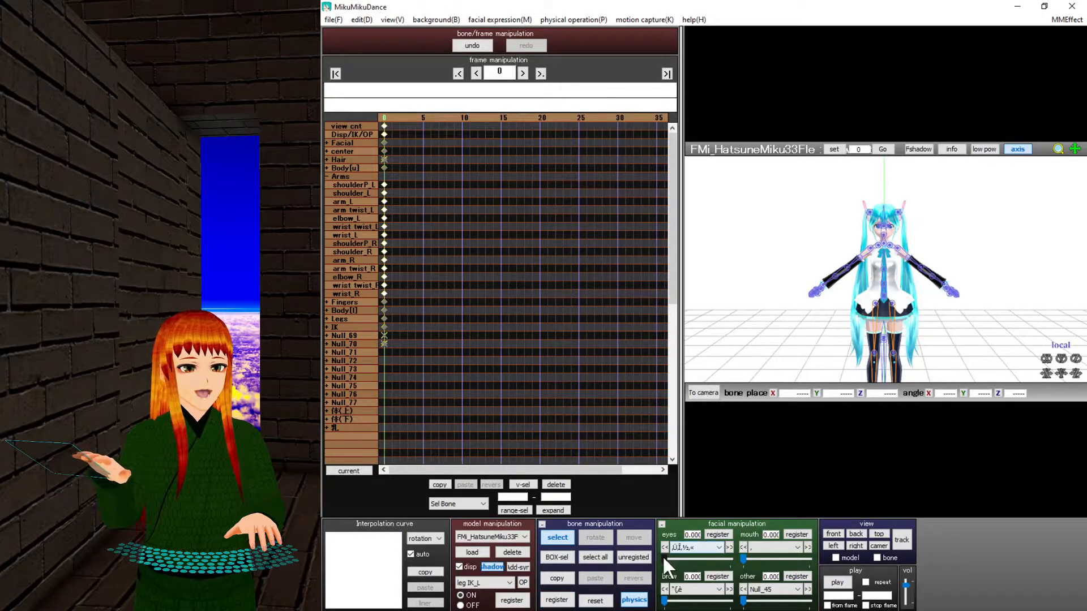
Partly close Miku's eyes and bring her face into view.
mouse_move(664, 556)
left_mouse_down()
mouse_move(707, 562)
mouse_move(675, 562)
left_mouse_up()
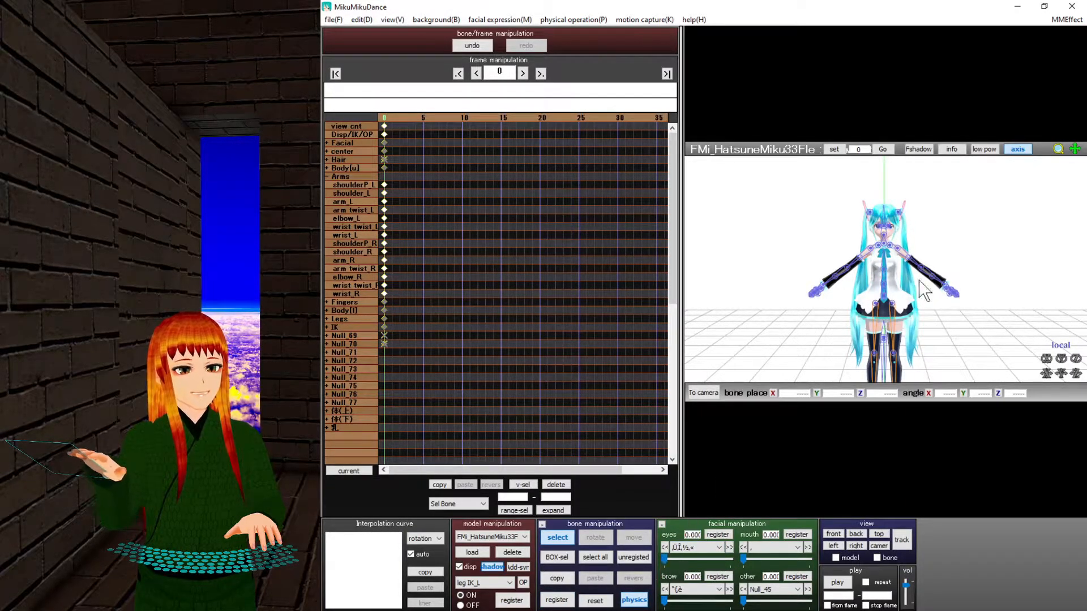
scroll(906, 287, "up", 10)
middle_click_drag(905, 255, 905, 308)
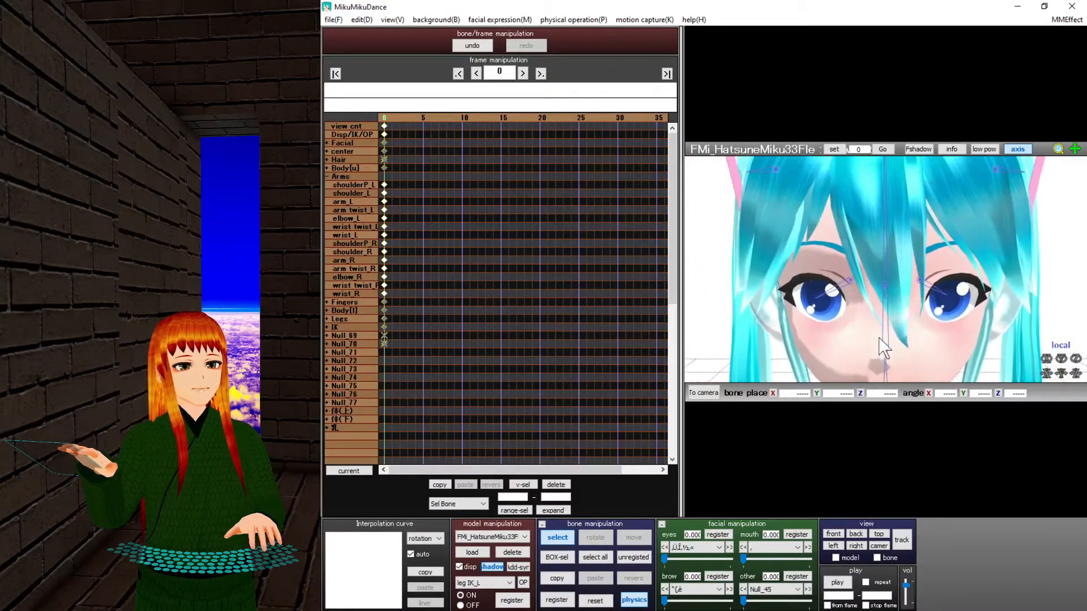
Close Miku's eyes fully, open her mouth slightly, then ask to delete the Miku model.
left_click_drag(664, 557, 646, 575)
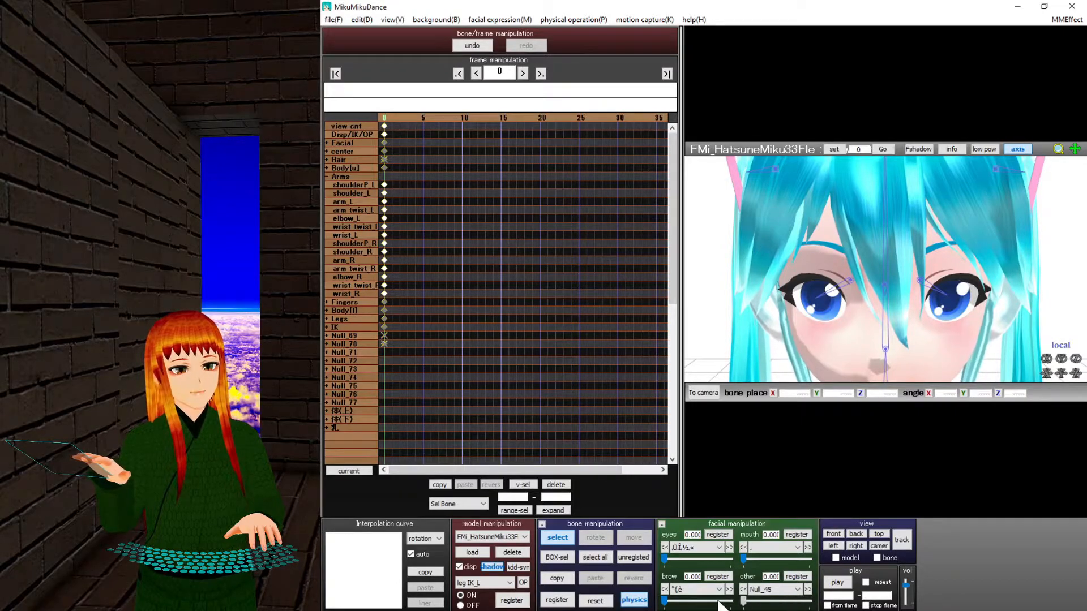
scroll(880, 343, "down", 5)
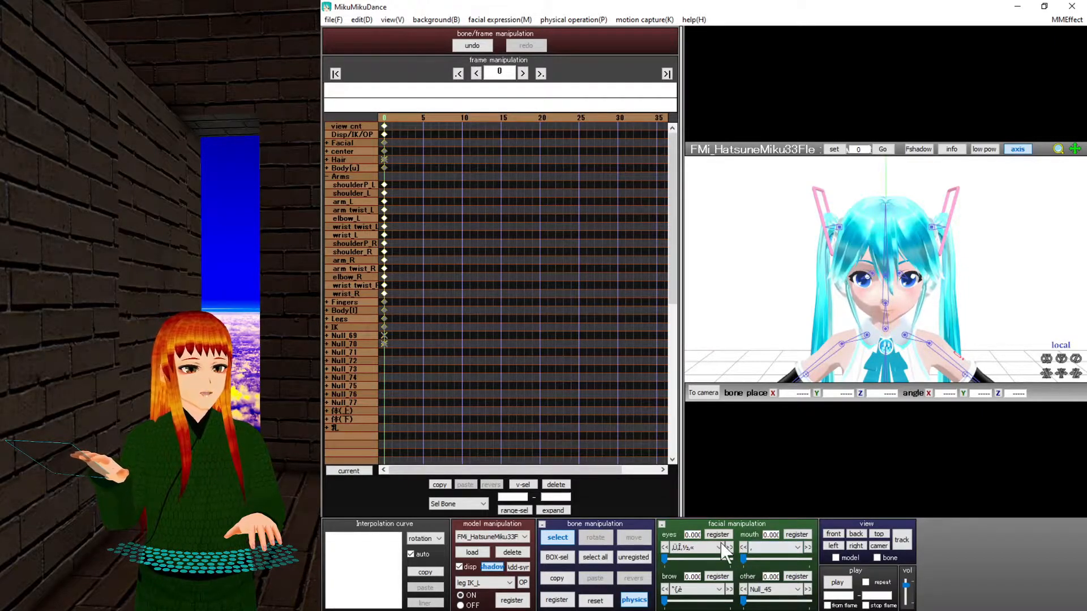
left_click_drag(745, 556, 750, 558)
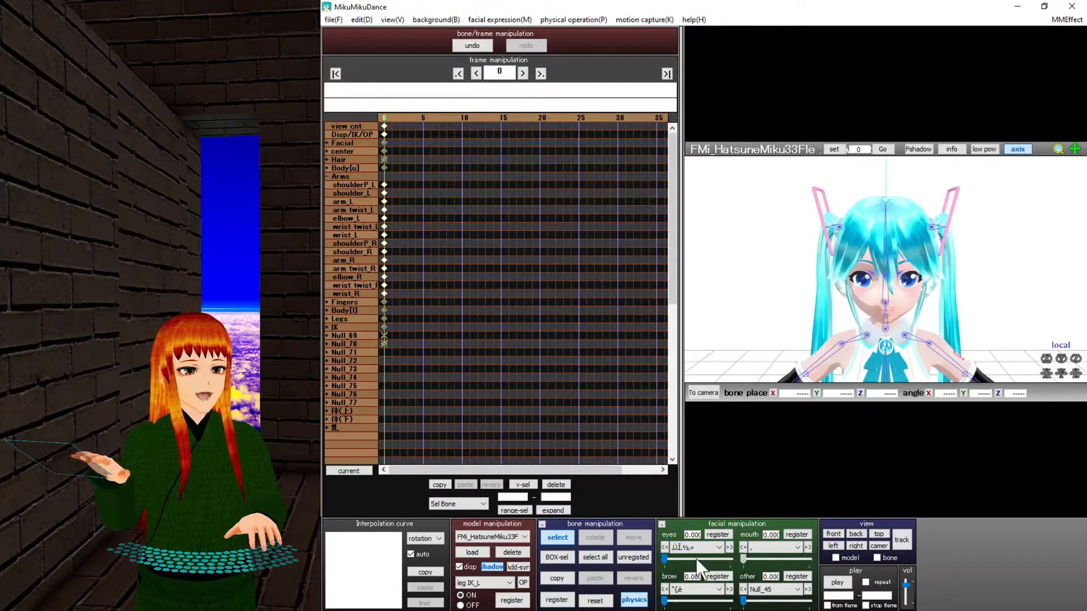
left_click(512, 553)
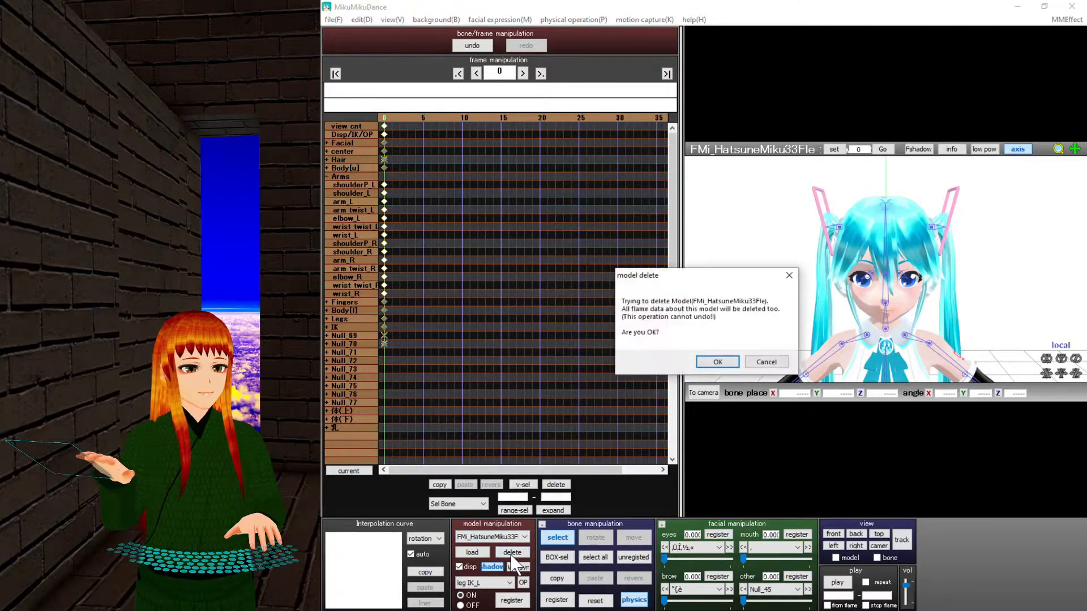
Confirm deleting Miku and browse from Models into Overlord > モモン > モモン to load a model.
left_click(716, 362)
left_click(478, 553)
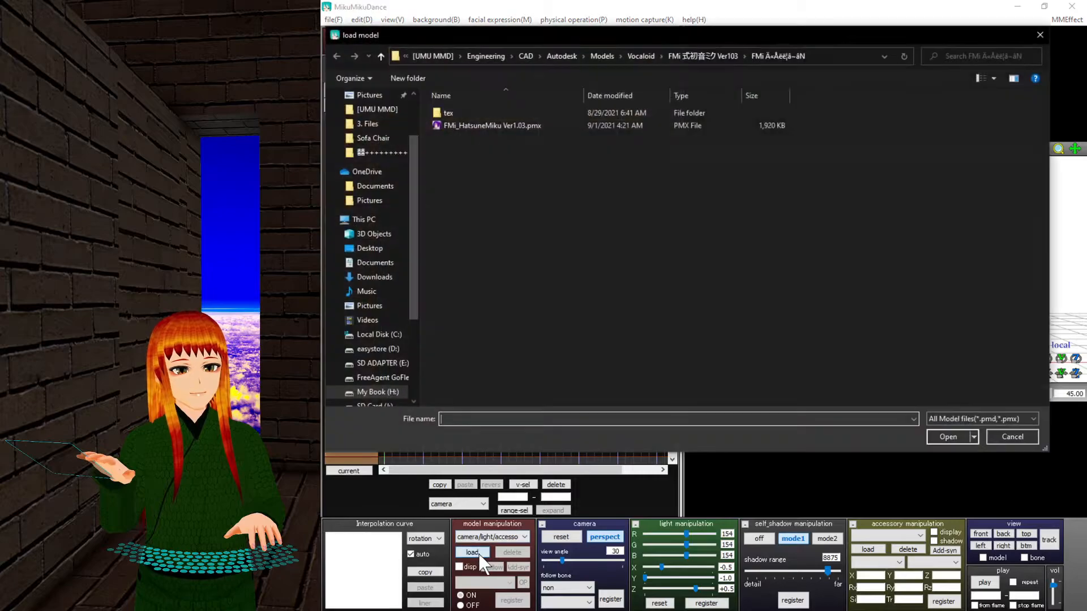
left_click(379, 57)
left_click(379, 57)
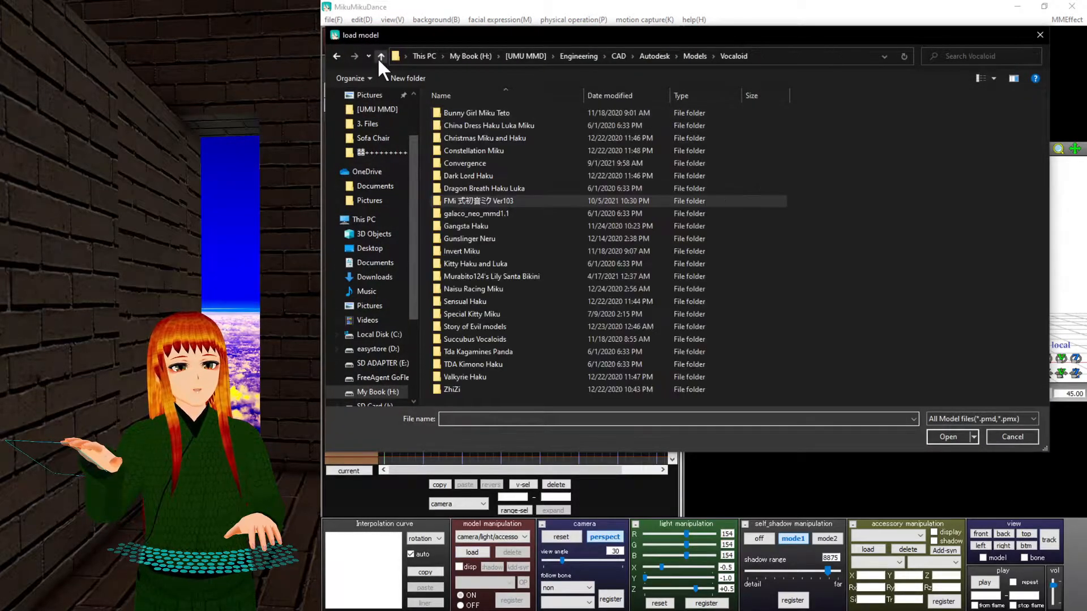
left_click(380, 57)
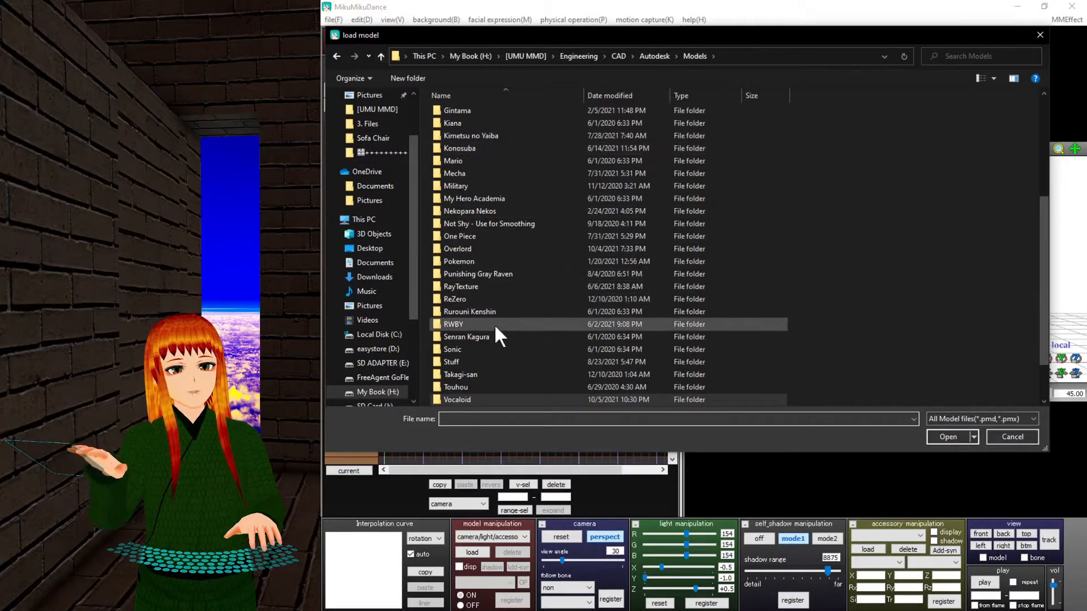
double_click(464, 249)
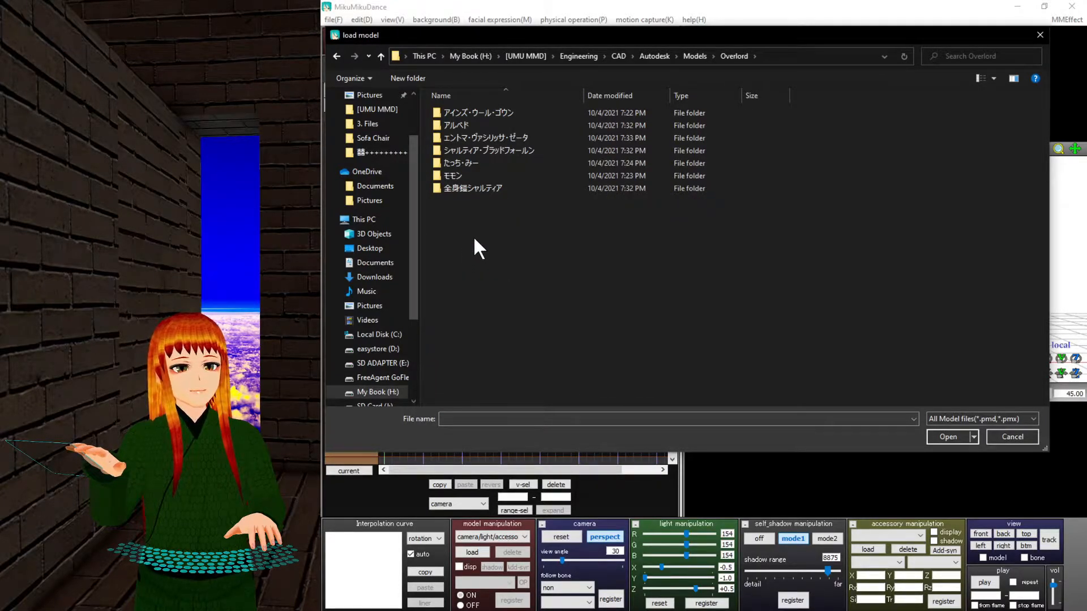
double_click(467, 175)
double_click(470, 116)
Load the second モモン .pmx model and bring up the motion data dialog fully in view.
double_click(478, 126)
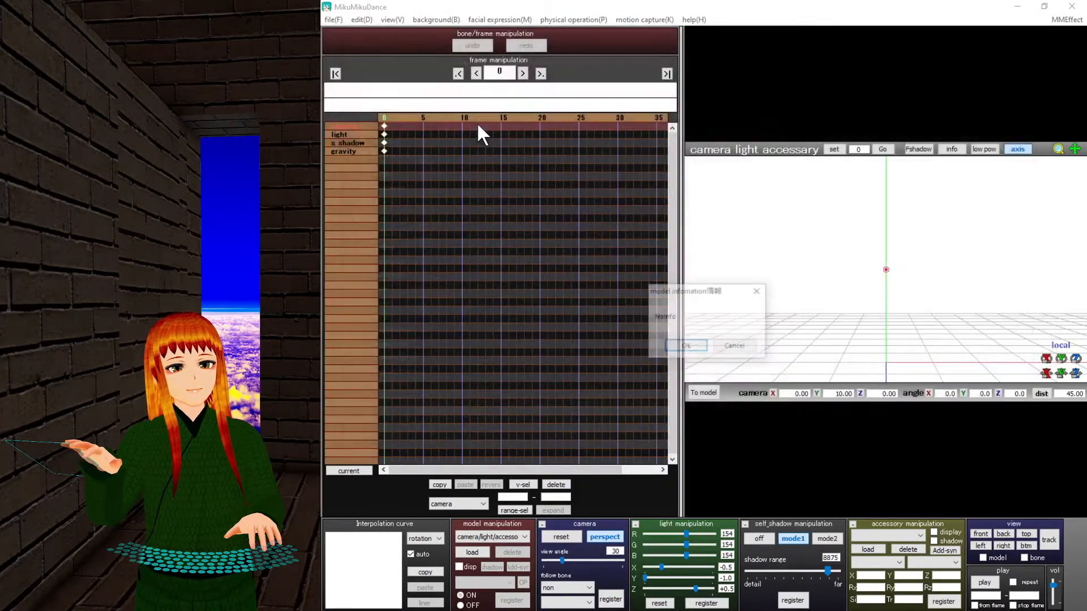
left_click(691, 346)
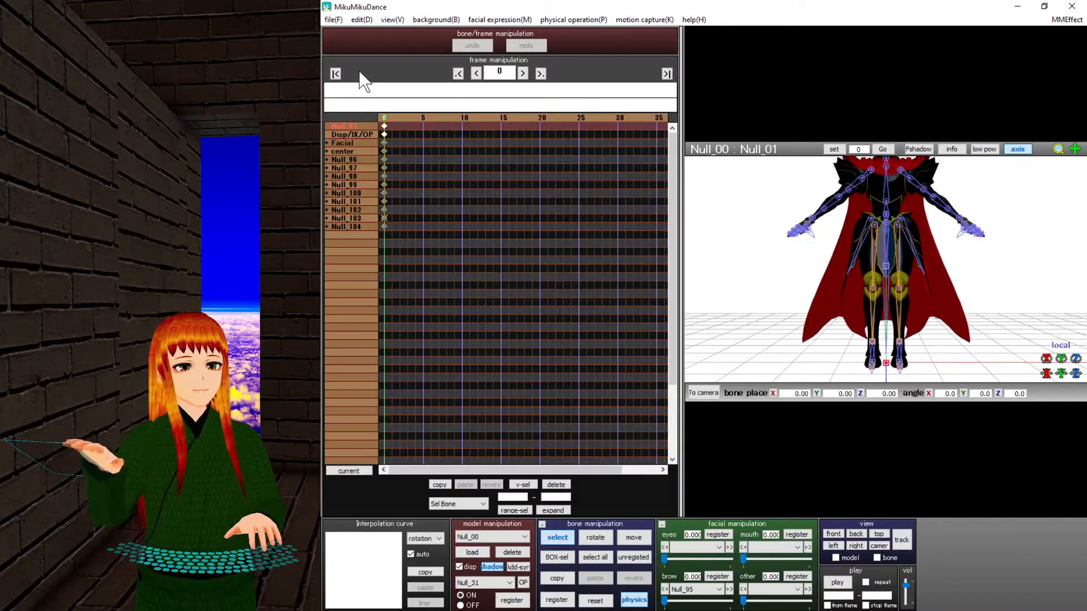
left_click(331, 20)
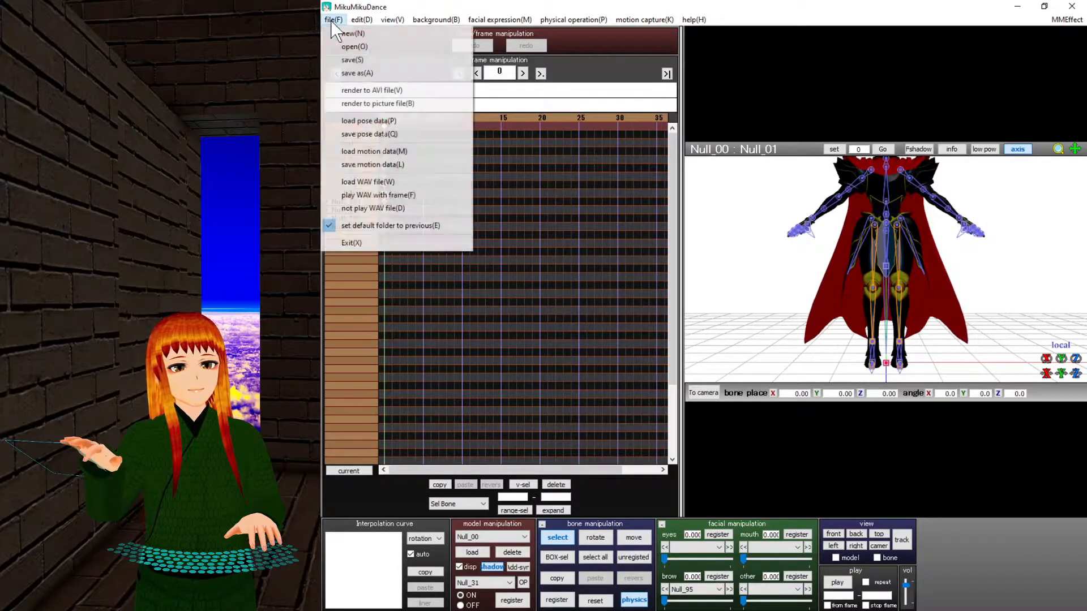
left_click(362, 151)
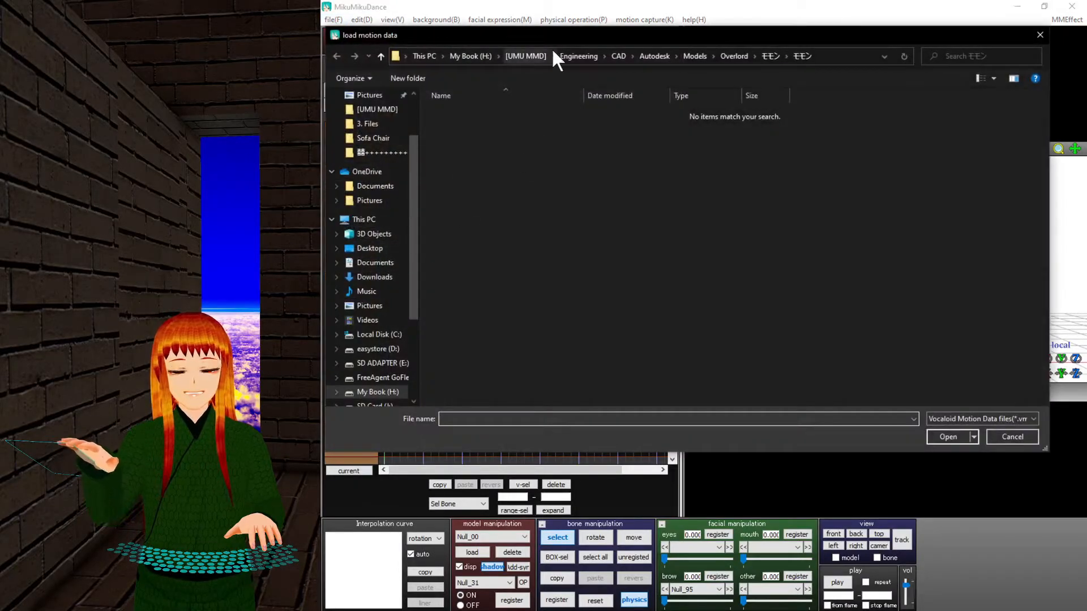
left_click_drag(747, 63, 812, 65)
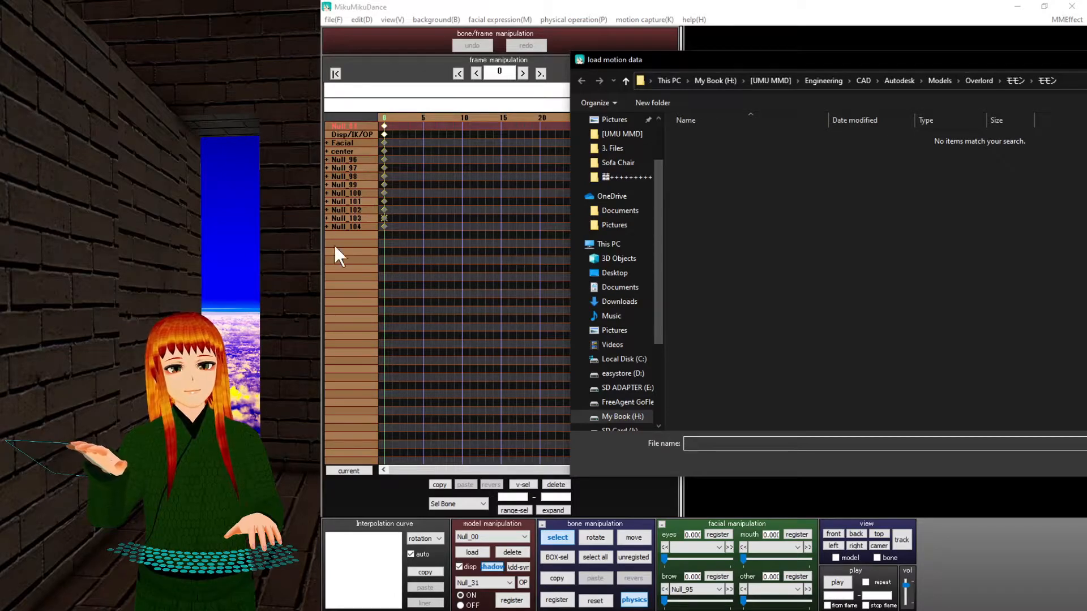
left_click_drag(674, 56, 449, 60)
Apply the J-Hope .vmd from Motion > BTS - Dope [LadieAlien] > Dope - Motions to モモン.
left_click(399, 80)
left_click(399, 81)
left_click(399, 80)
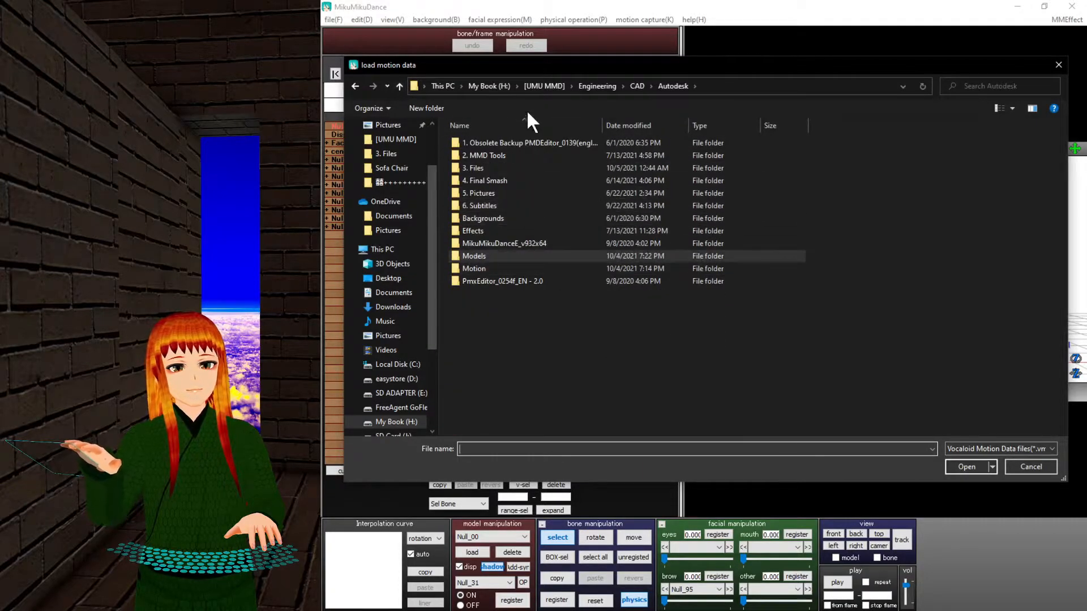
left_click(490, 269)
double_click(489, 267)
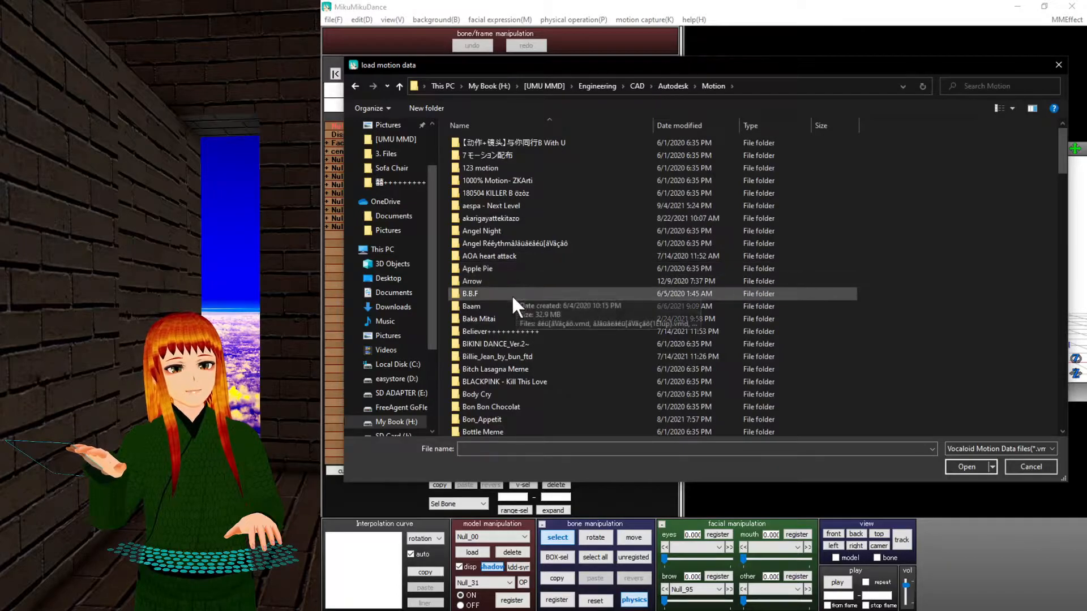
scroll(504, 406, "down", 1)
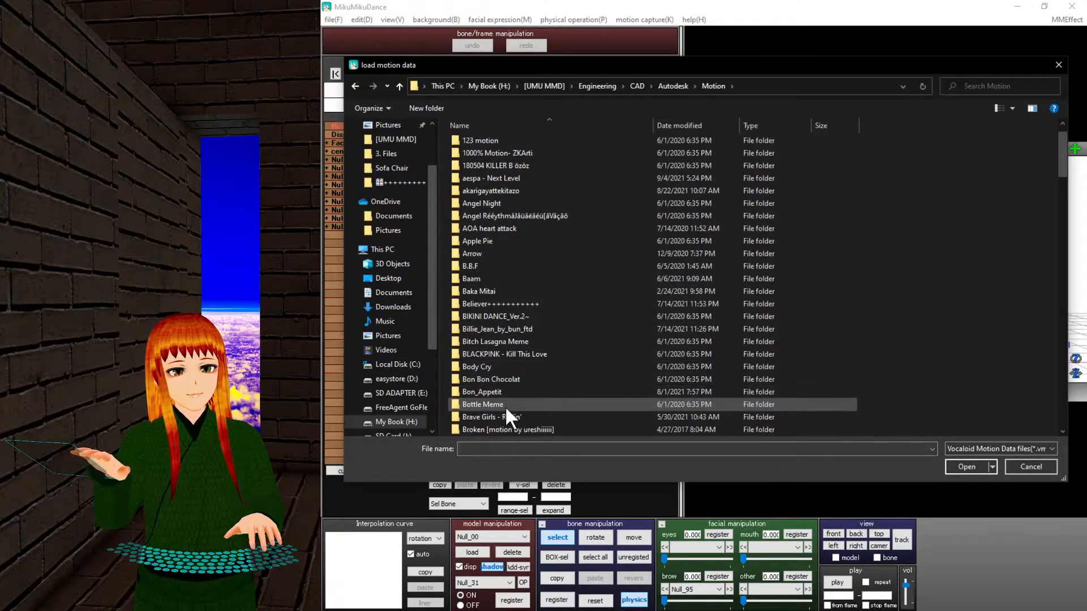
scroll(514, 426, "down", 1)
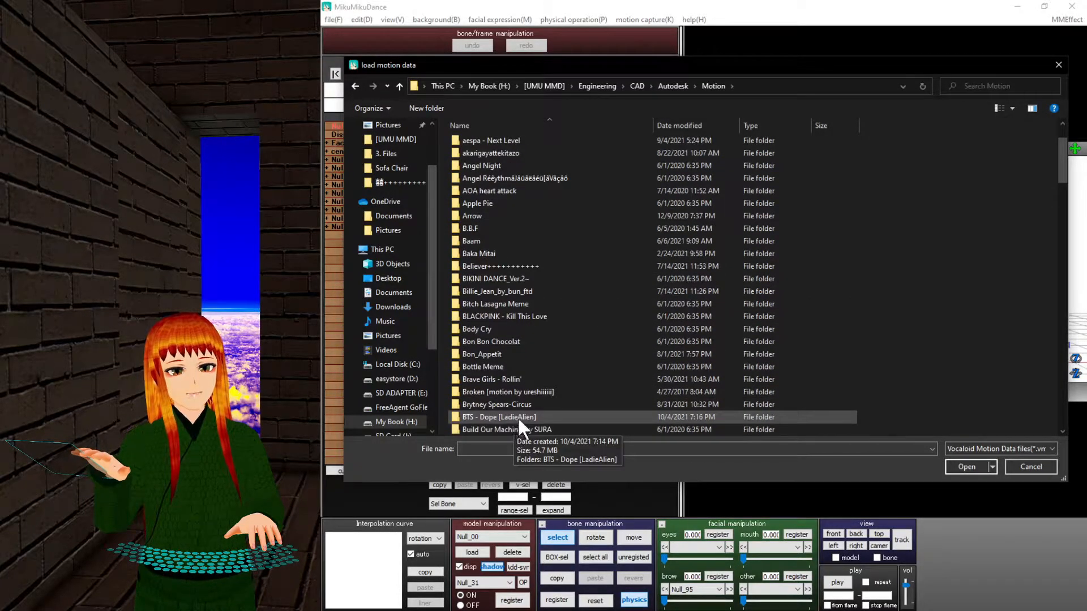
double_click(517, 417)
double_click(517, 146)
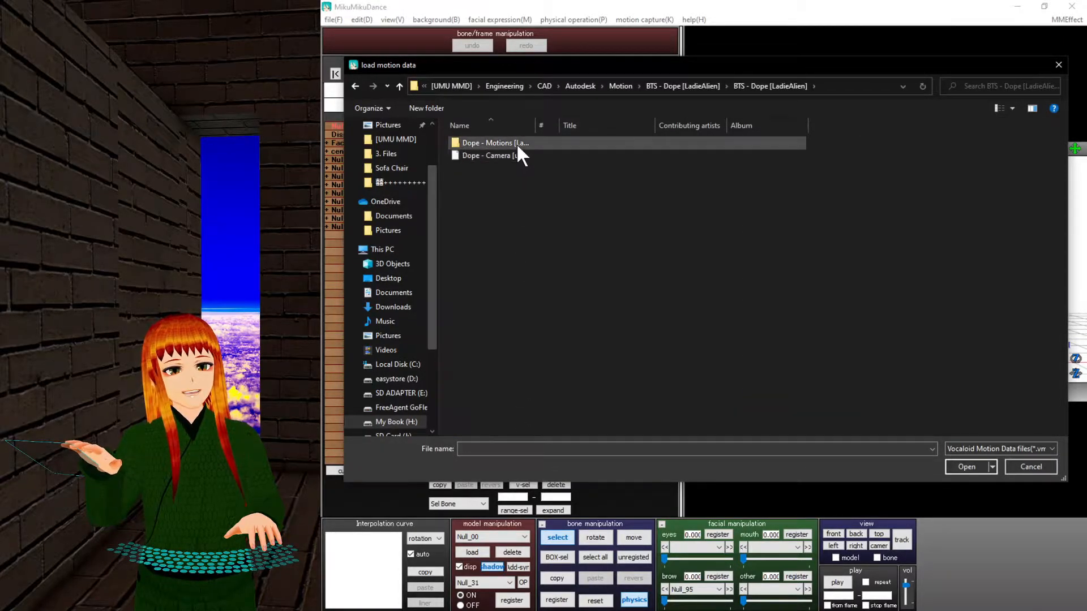
double_click(516, 144)
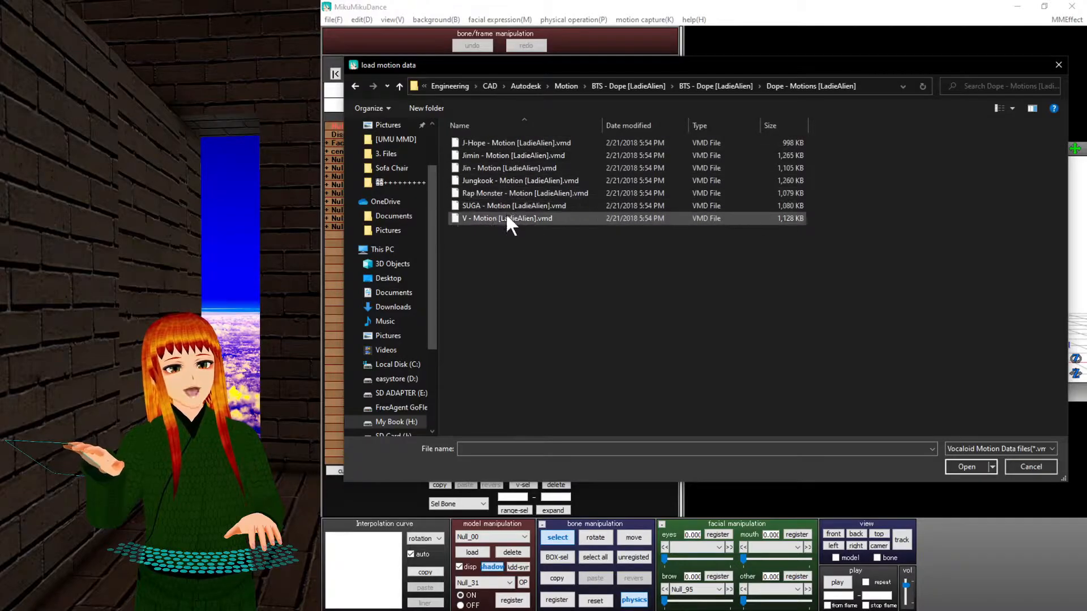
left_click(508, 146)
double_click(507, 143)
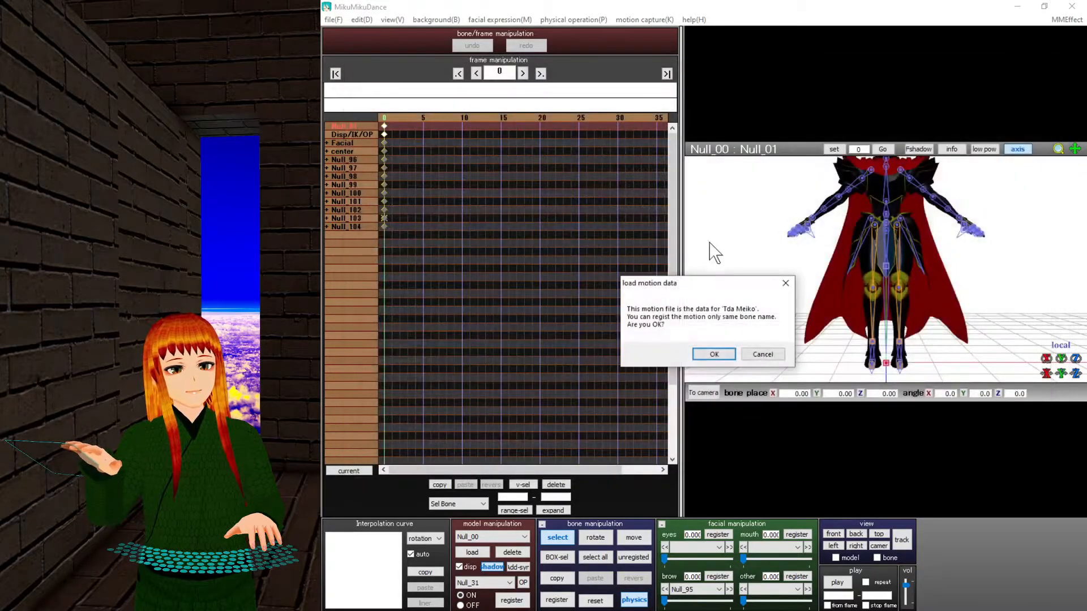
left_click(705, 355)
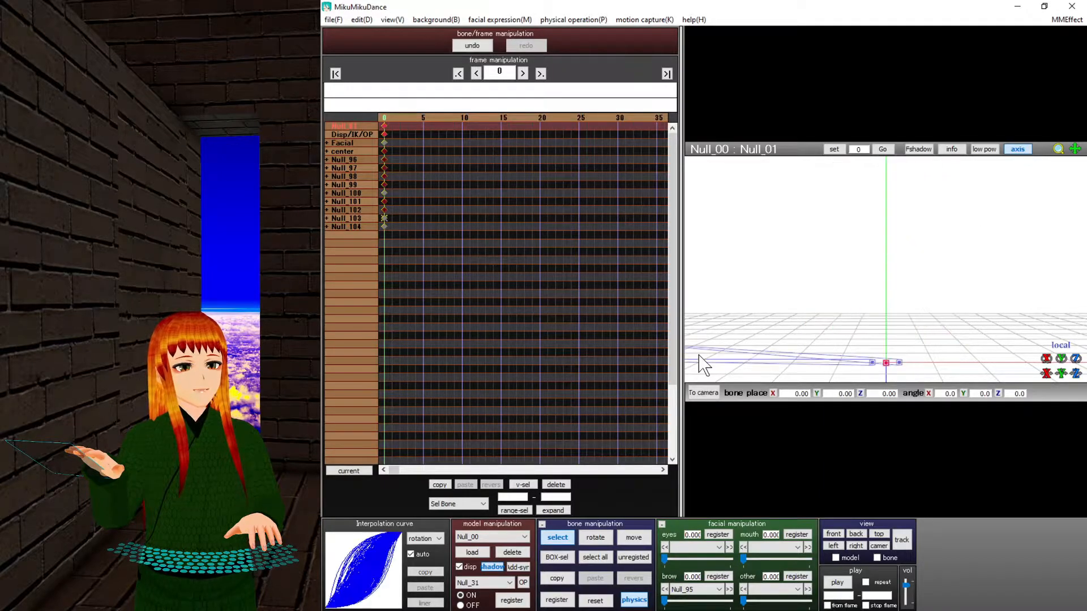
Load the シャルティア・ブラッドフォールン model from the Overlord folder into the scene.
left_click(473, 552)
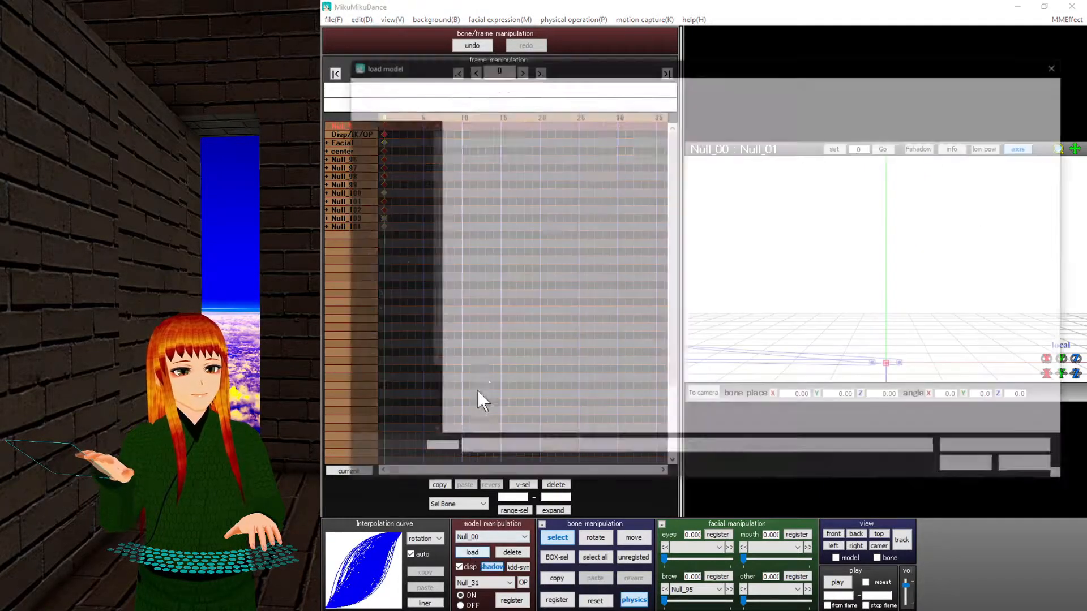
left_click(400, 86)
left_click(400, 86)
double_click(528, 215)
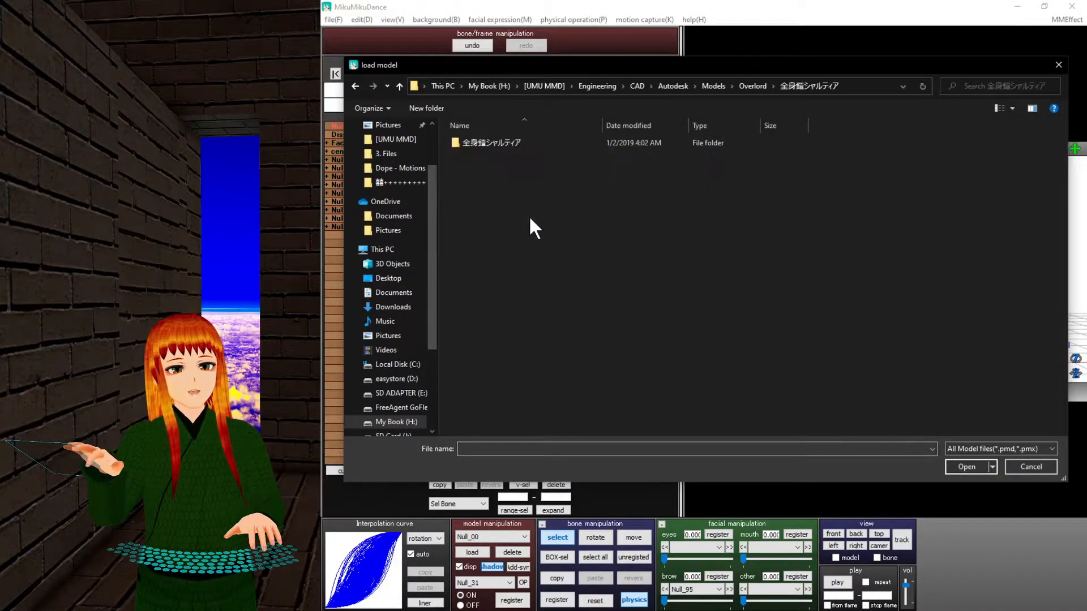
double_click(503, 145)
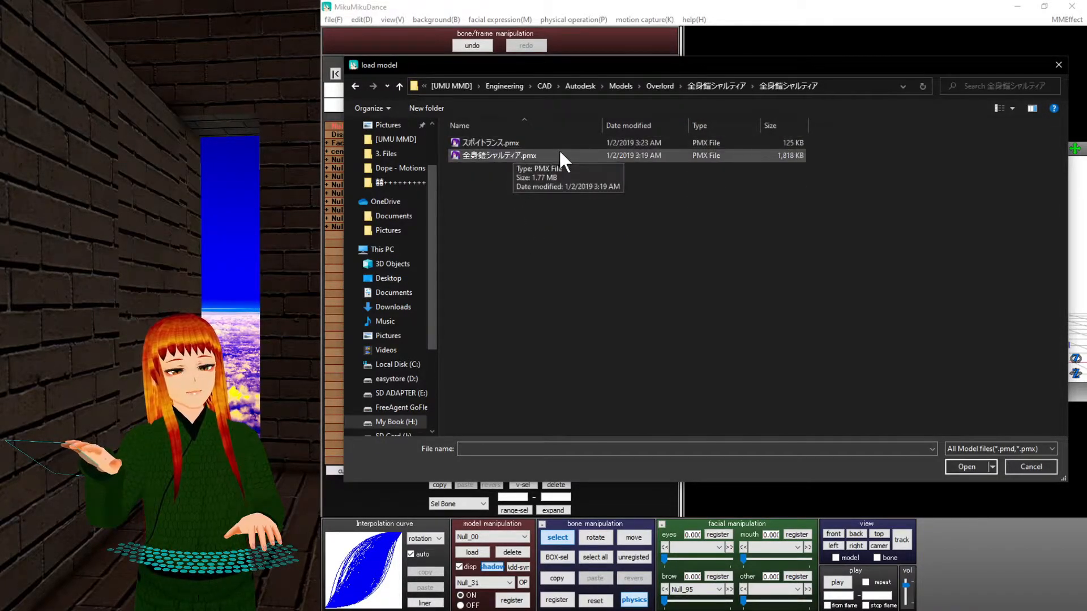
left_click(401, 86)
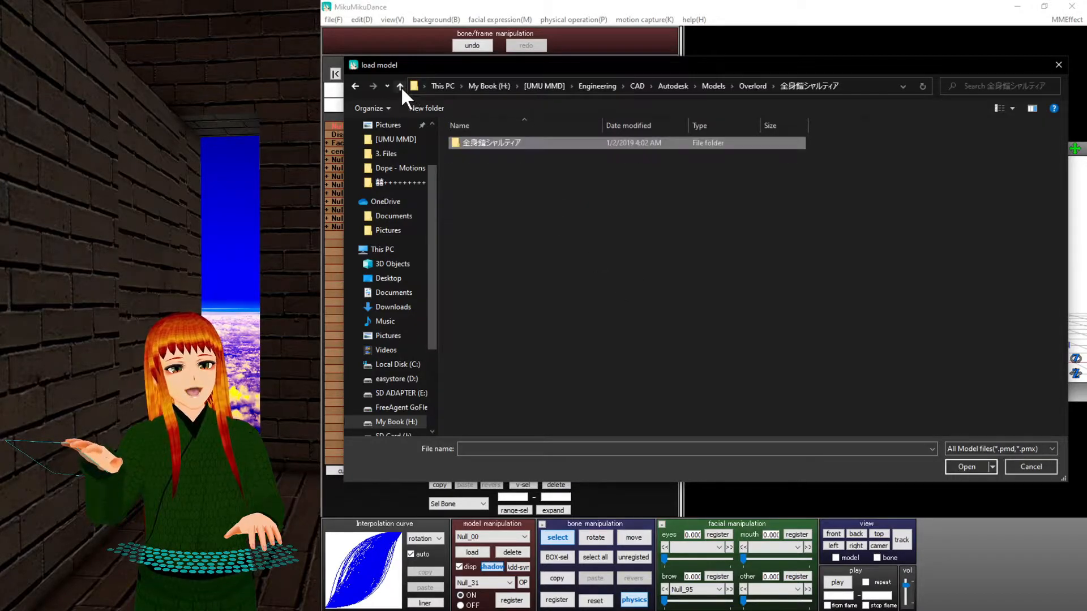
left_click(401, 86)
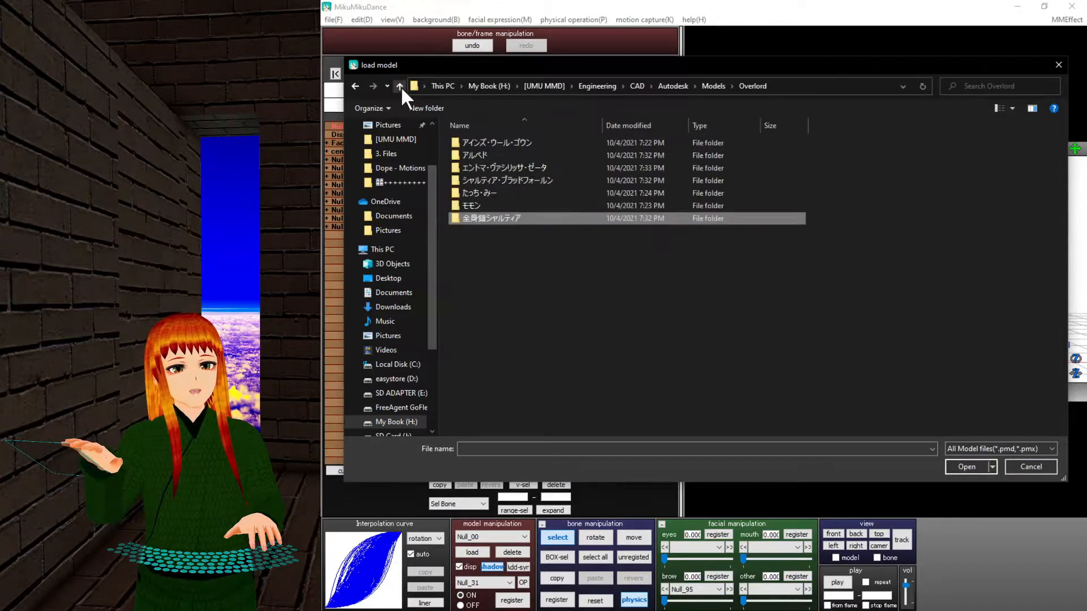
double_click(519, 181)
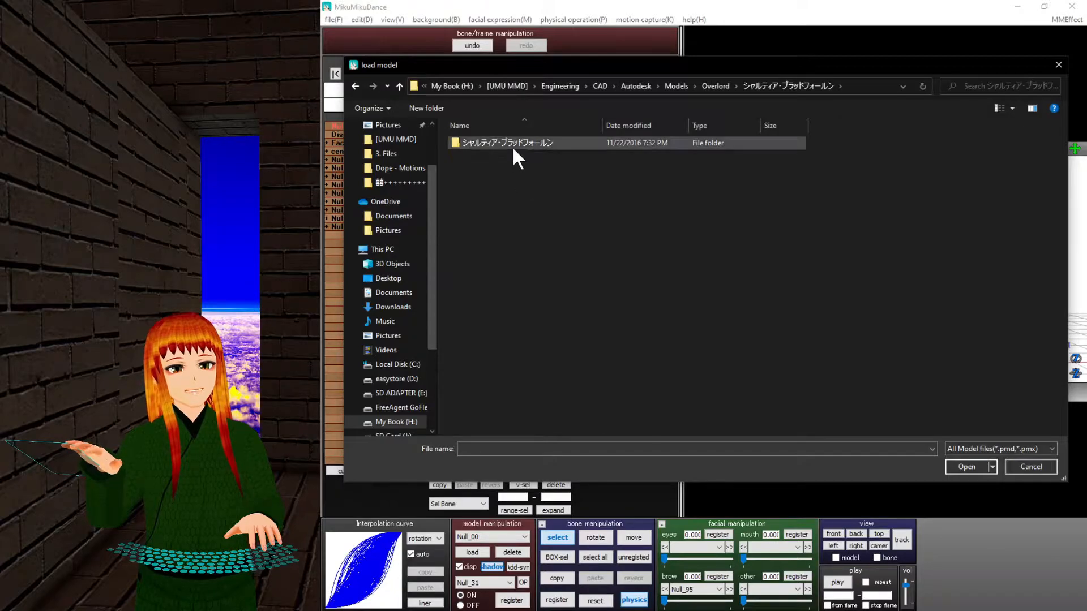
double_click(513, 148)
double_click(512, 146)
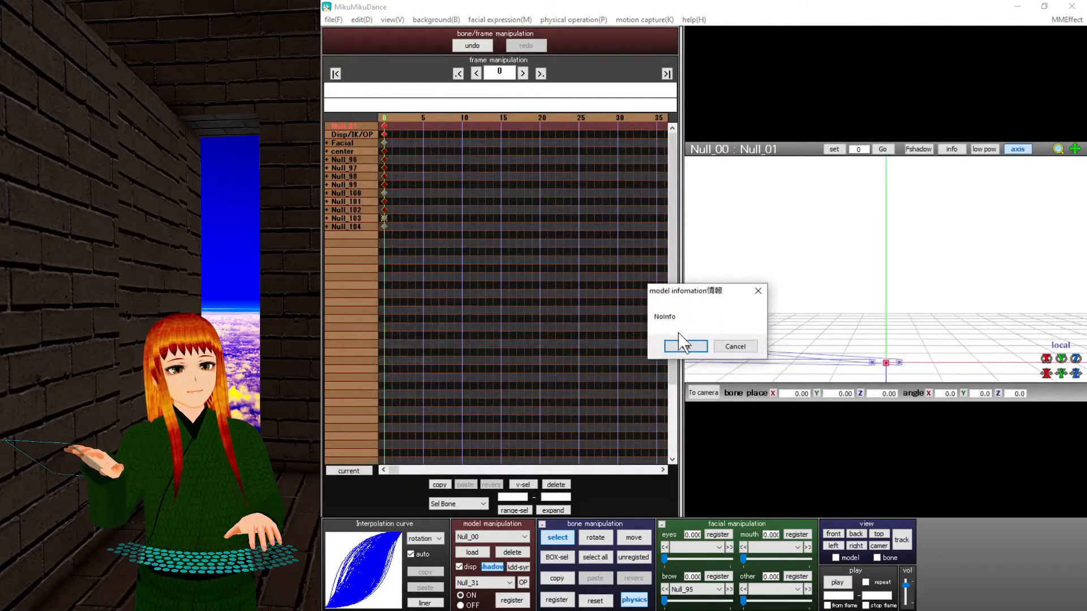
left_click(680, 345)
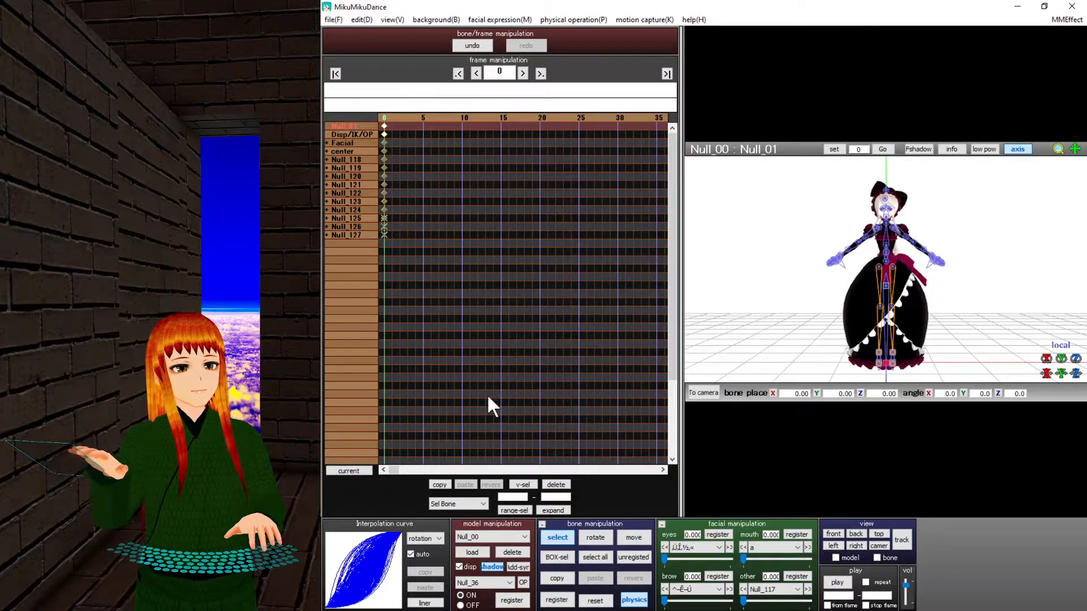
Apply a BTS Dope motion file to the シャルティア model.
left_click(333, 19)
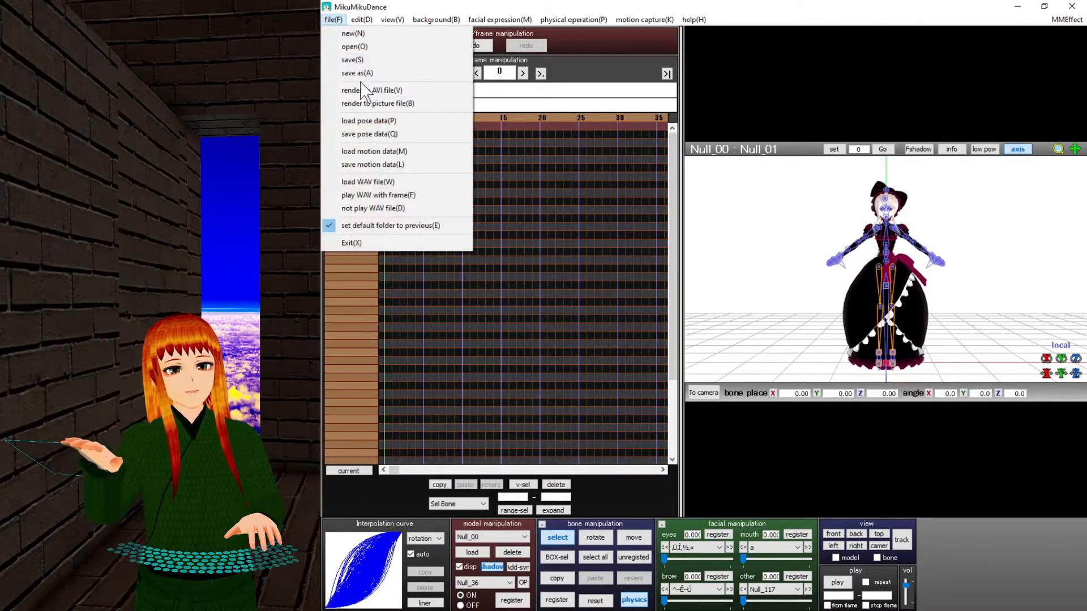
left_click(377, 151)
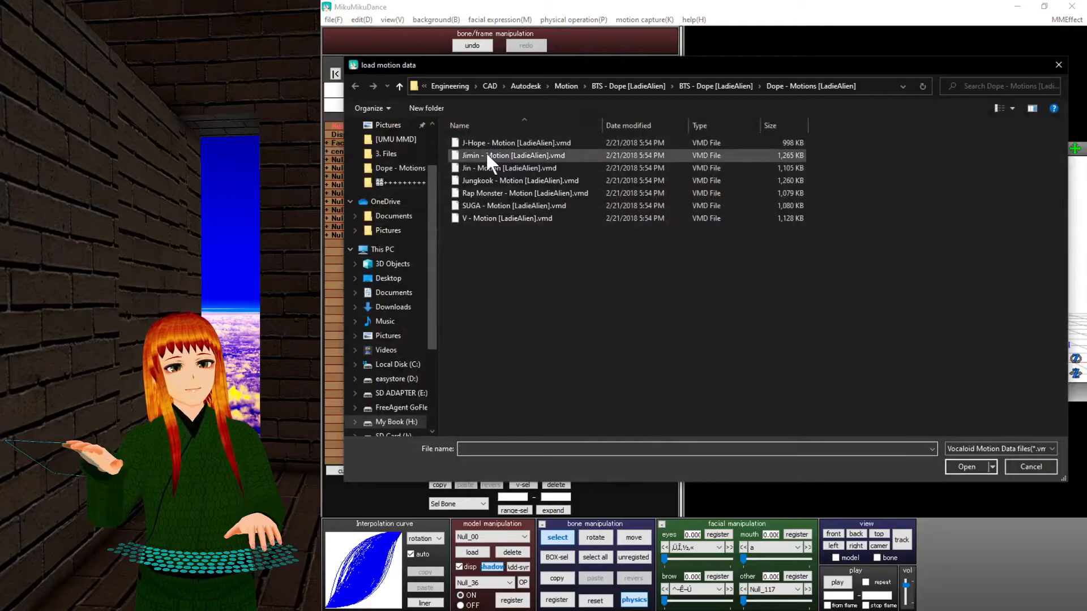
double_click(485, 151)
left_click(712, 355)
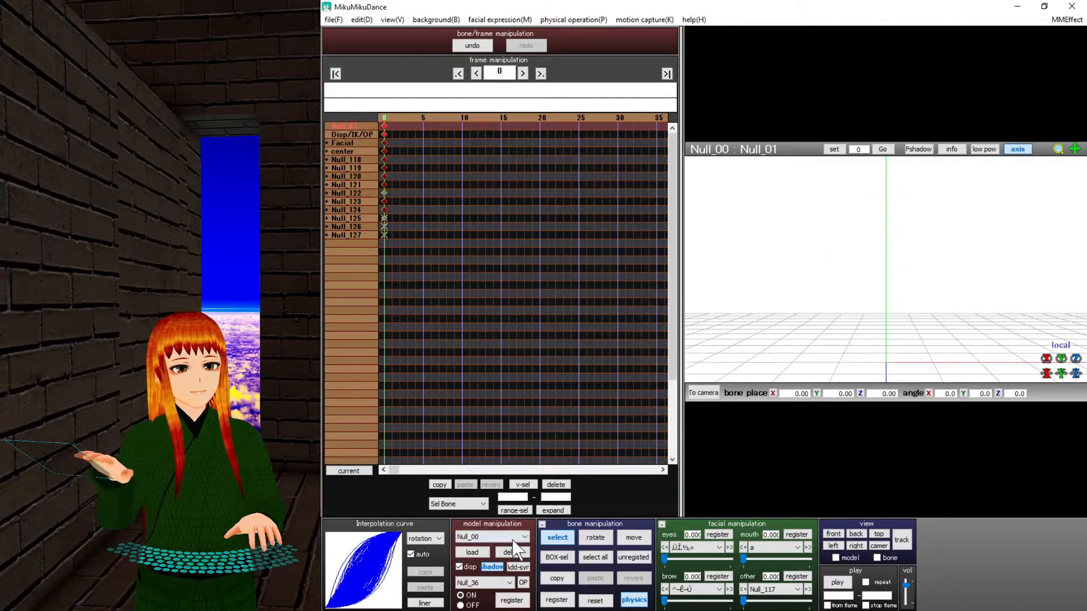
Load the たっち・みー model from Overlord > たっち・みー into the scene.
left_click(476, 553)
left_click(398, 86)
left_click(398, 86)
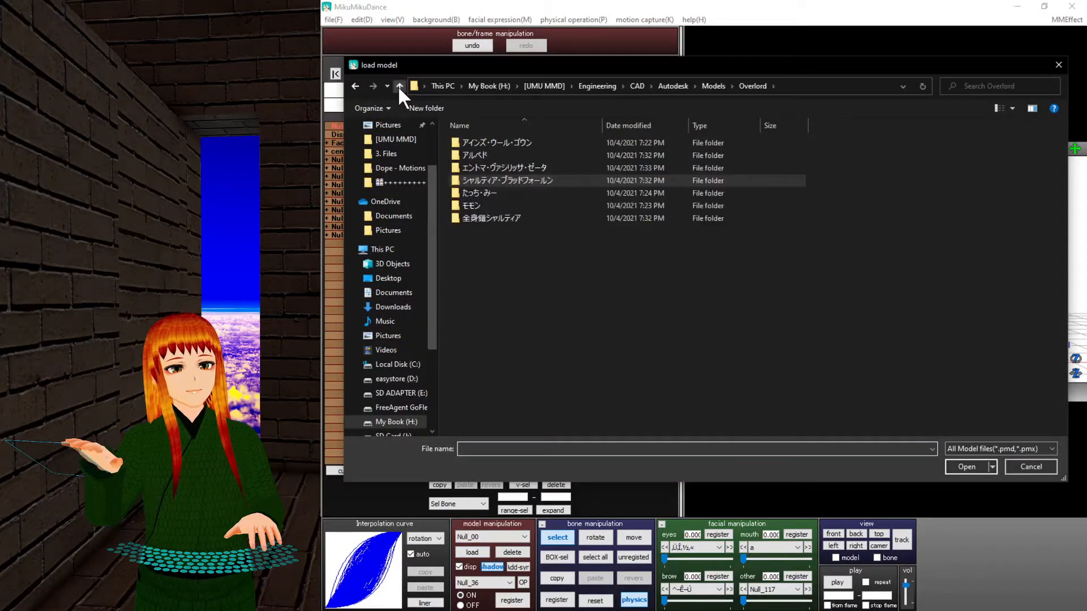
double_click(496, 192)
double_click(501, 143)
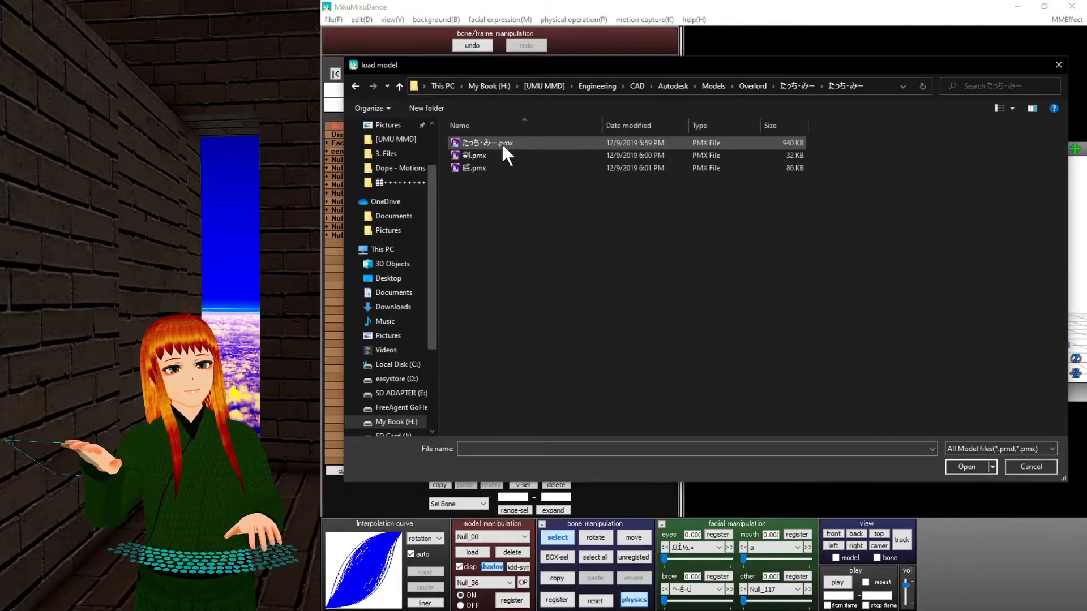
double_click(508, 142)
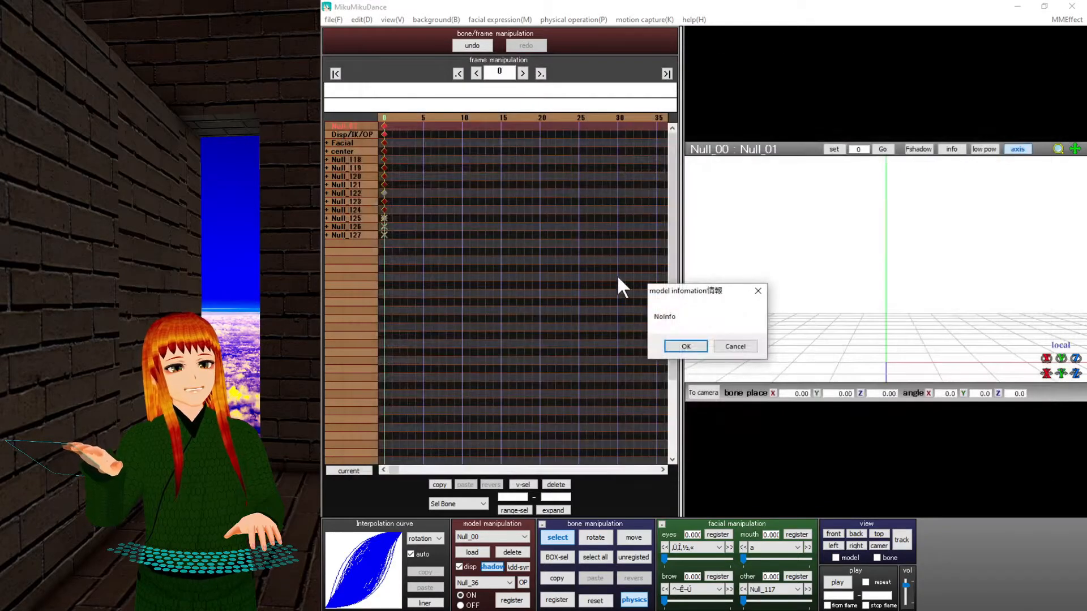
left_click(684, 346)
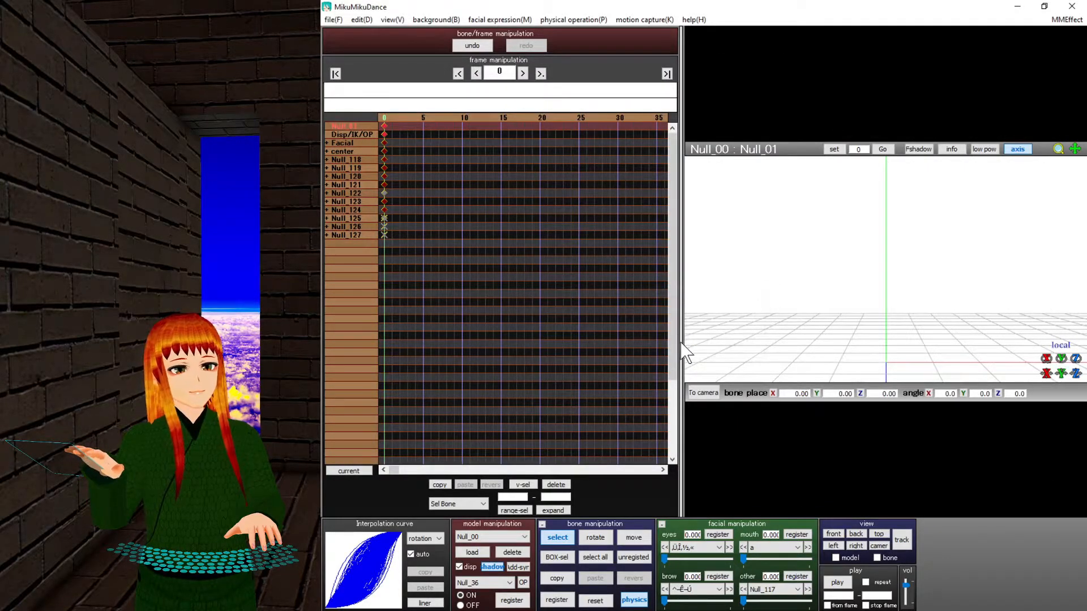
Apply a BTS Dope motion file to the armored たっち・みー model.
middle_click_drag(798, 287, 797, 306)
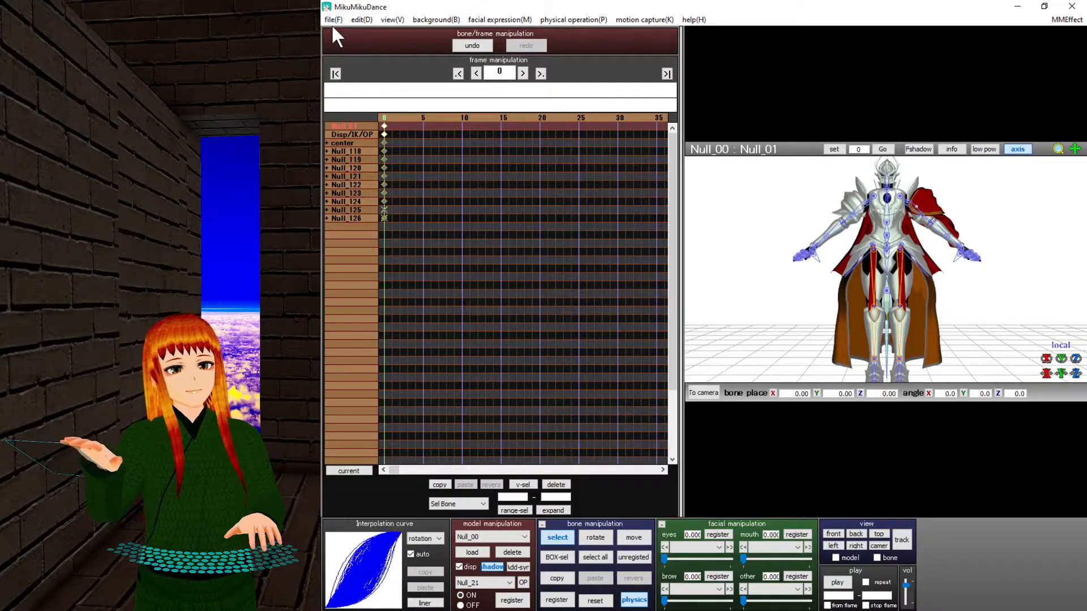
mouse_move(908, 288)
right_mouse_down()
mouse_move(900, 306)
mouse_move(831, 311)
mouse_move(917, 313)
mouse_move(869, 297)
mouse_move(897, 289)
right_mouse_up()
scroll(892, 277, "up", 5)
scroll(872, 242, "down", 2)
scroll(872, 242, "down", 2)
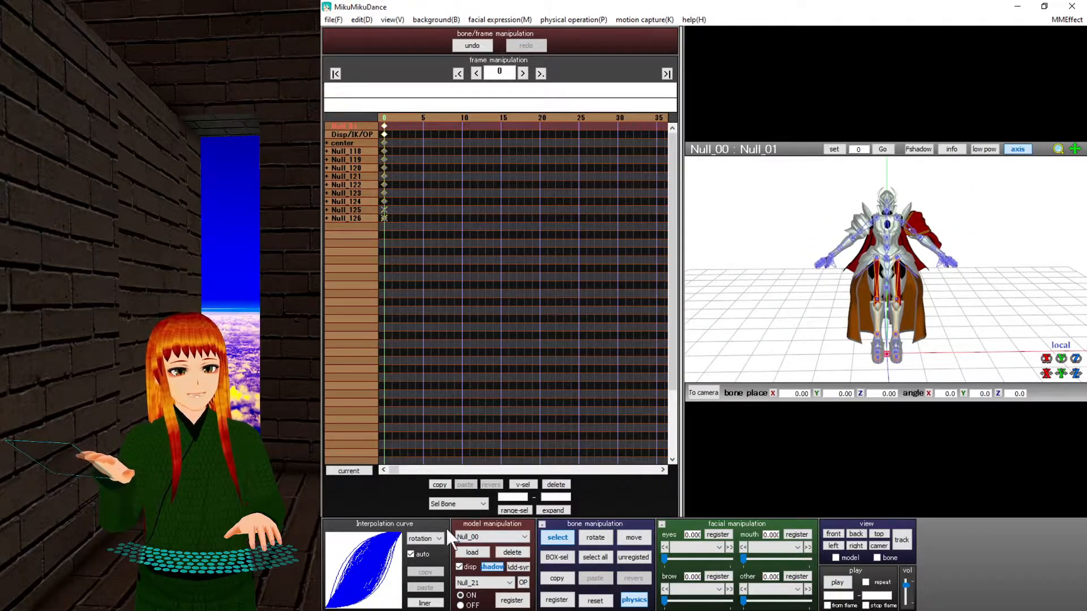
left_click(334, 21)
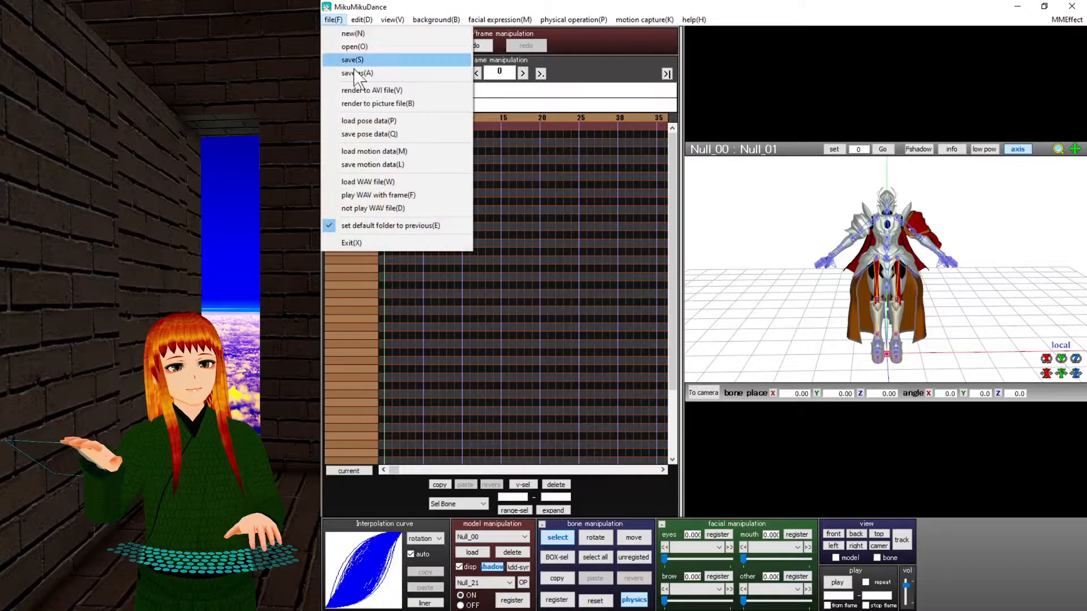
left_click(371, 151)
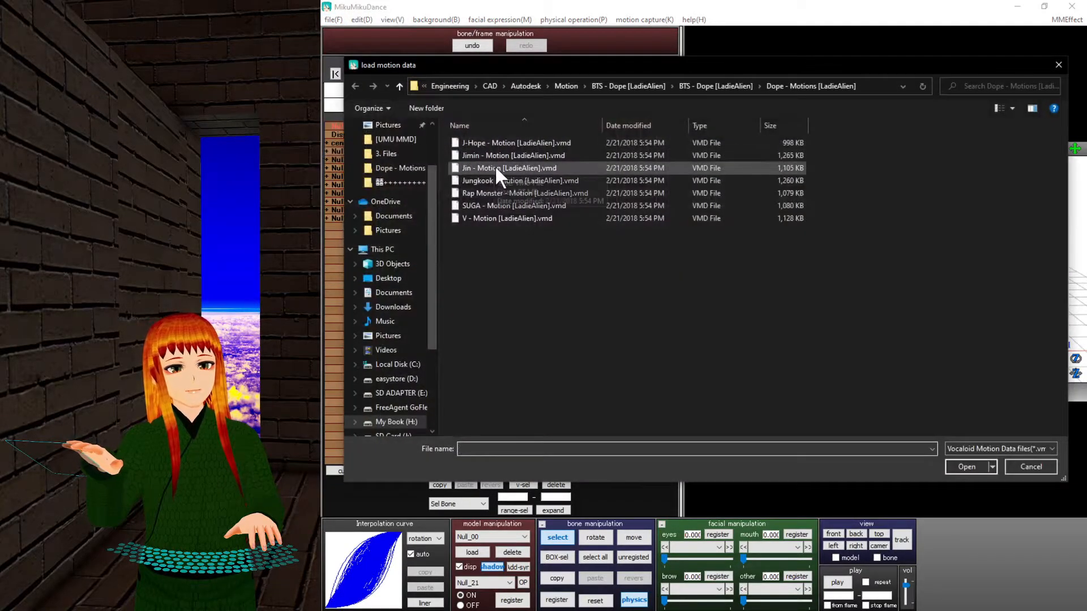
double_click(495, 167)
left_click(734, 355)
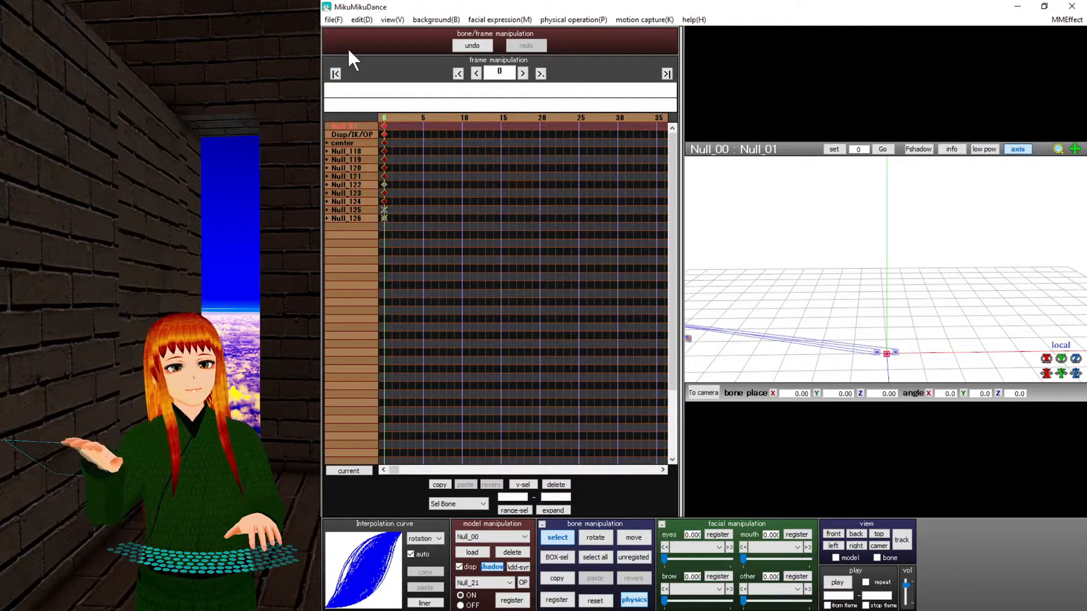
Load the アインズ・ウール・ゴウン.pmx model from the Overlord folder.
left_click(475, 551)
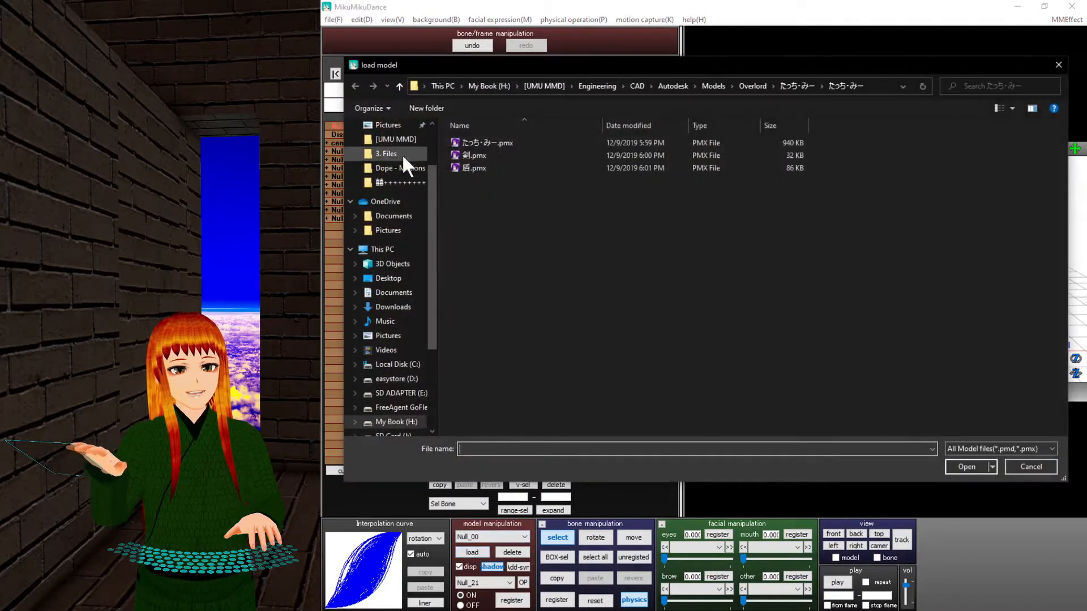
left_click(398, 86)
left_click(399, 86)
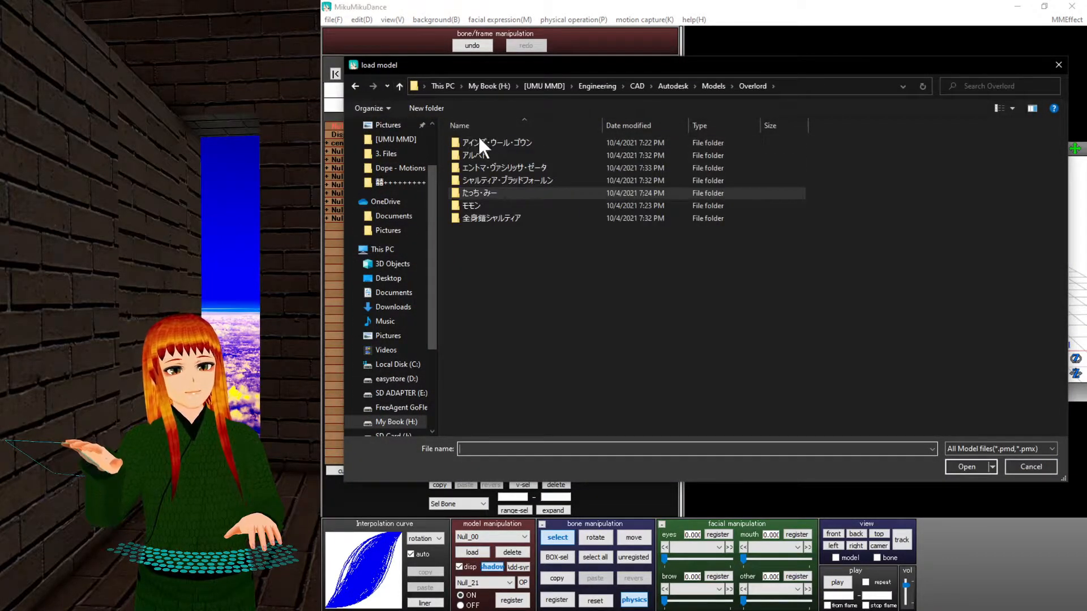
double_click(518, 142)
double_click(517, 142)
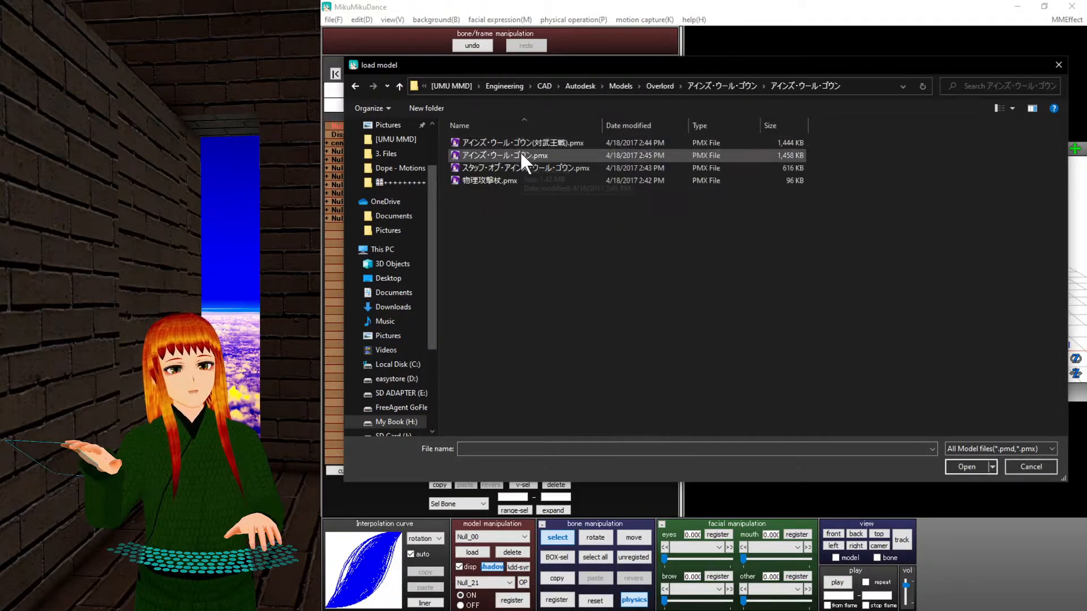
double_click(580, 158)
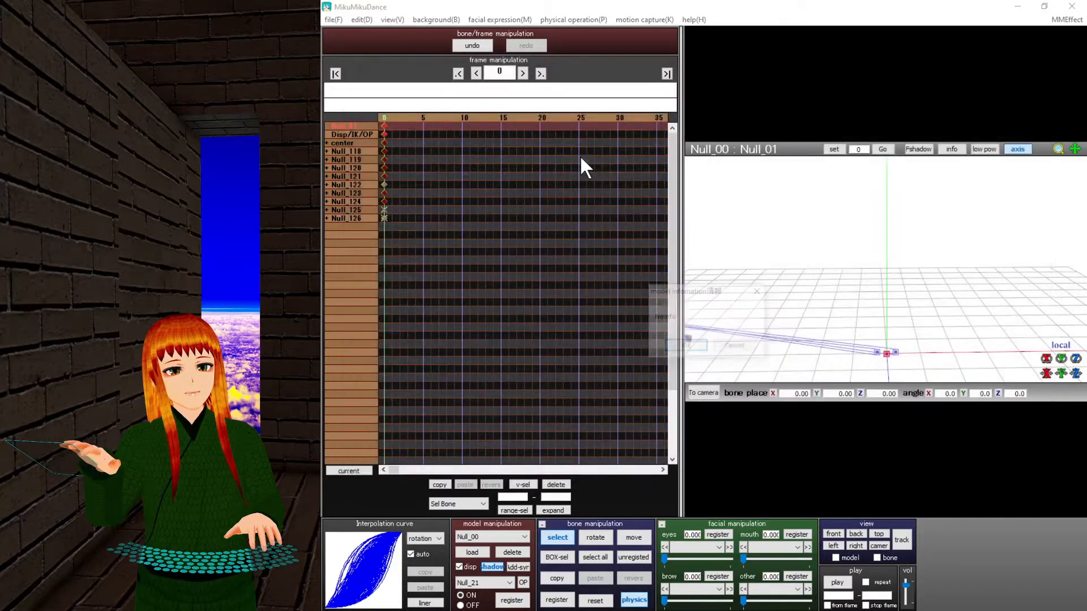
left_click(687, 347)
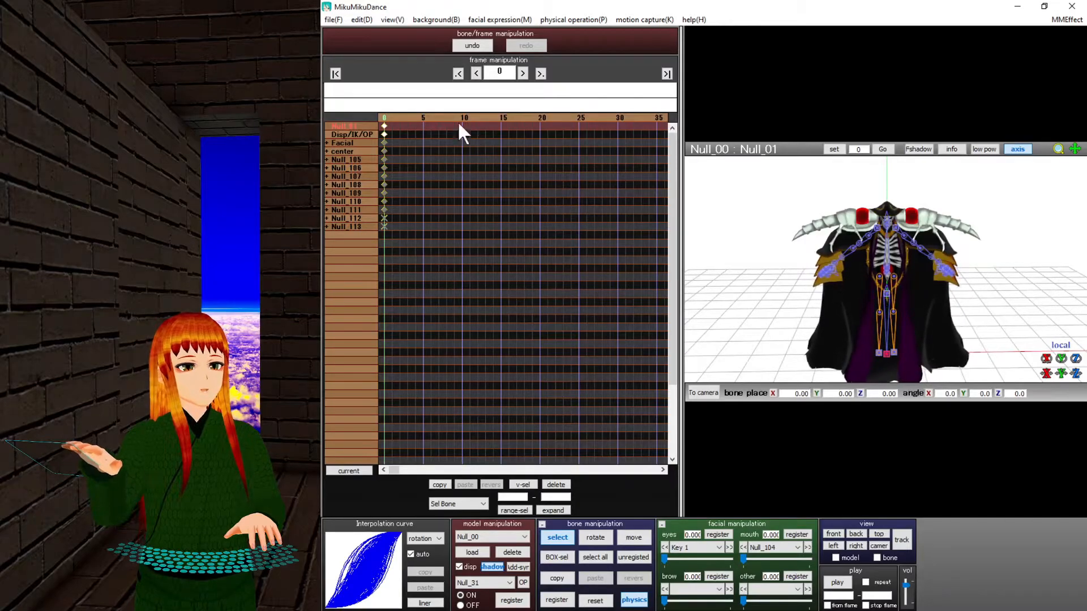
Apply the Jungkook - Motion [LadieAlien].vmd Dope motion to the model.
left_click(333, 19)
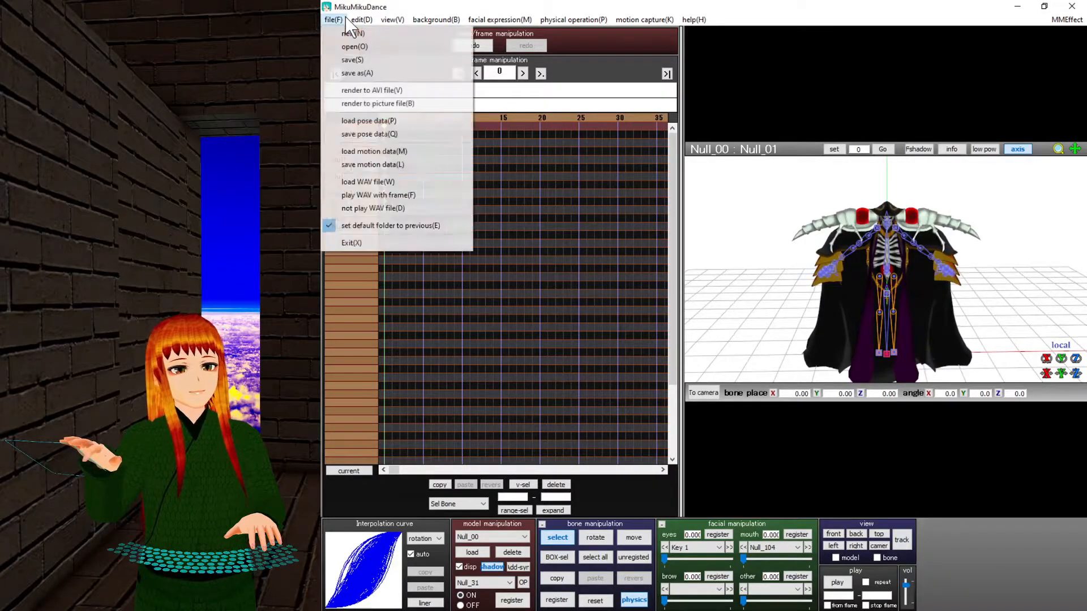
left_click(381, 152)
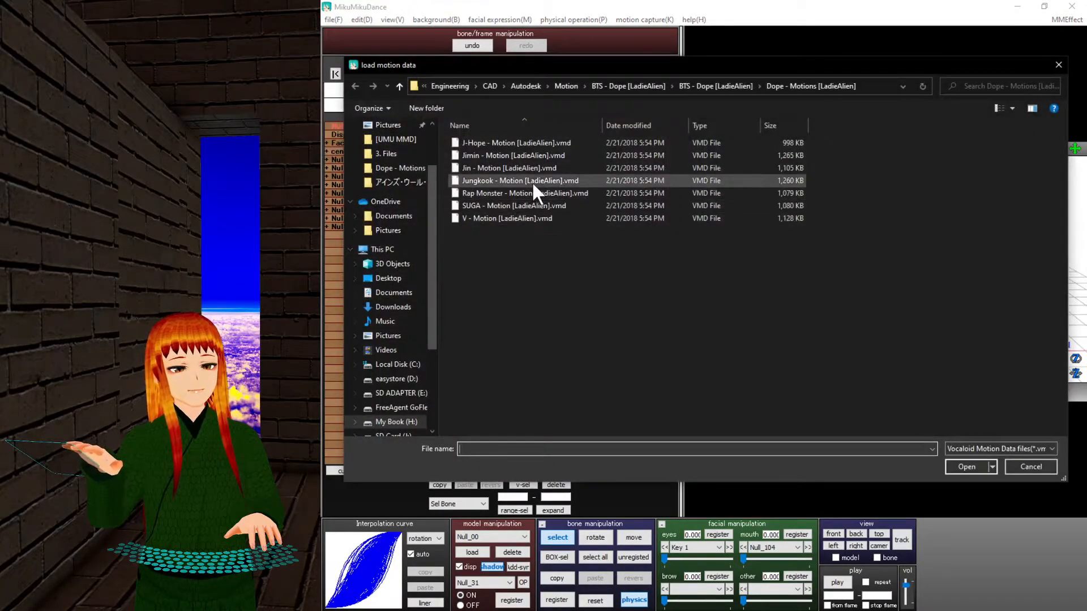
double_click(533, 182)
left_click(714, 354)
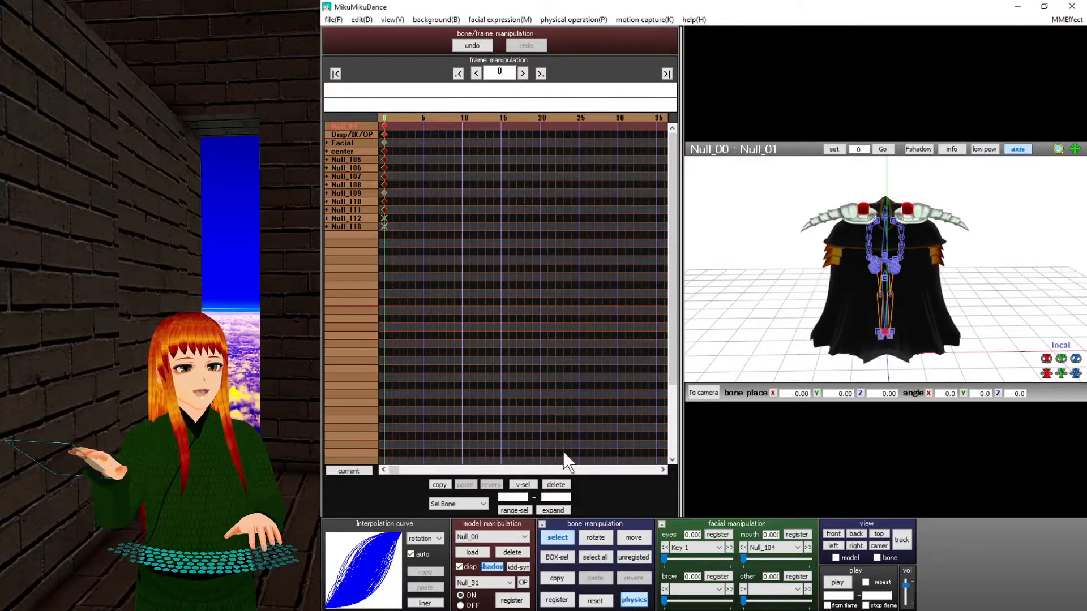
Load the アルベド model from Overlord > アルベド into the scene.
left_click(470, 552)
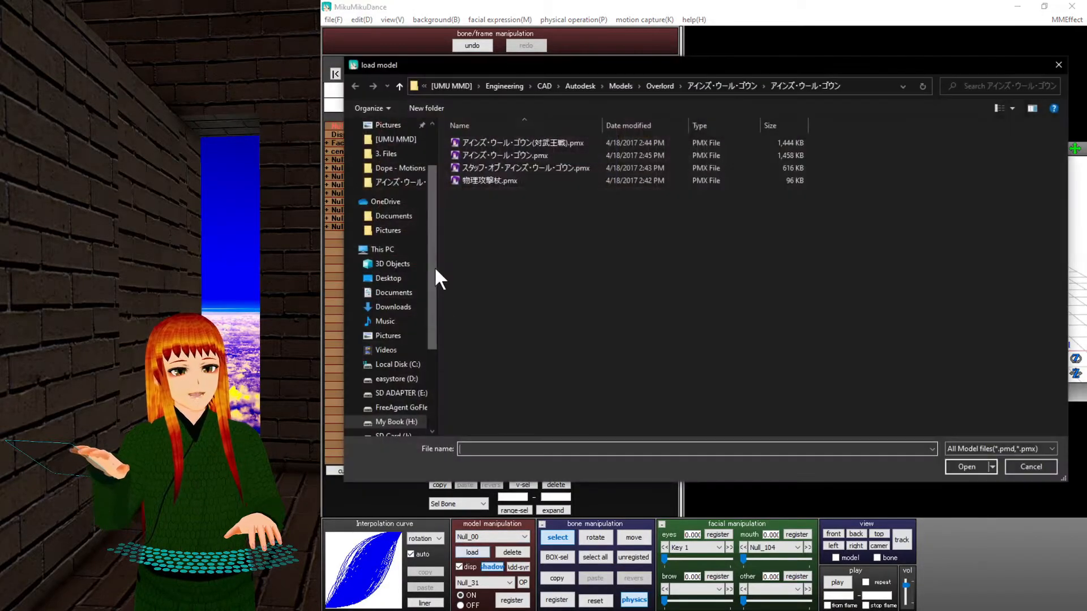
left_click(399, 86)
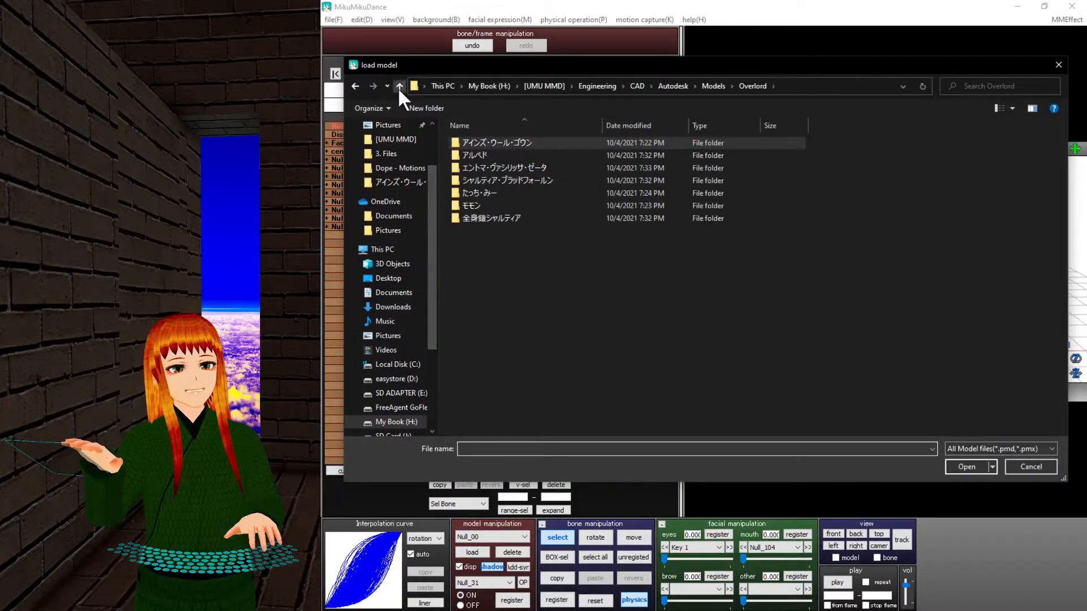
double_click(490, 150)
double_click(490, 146)
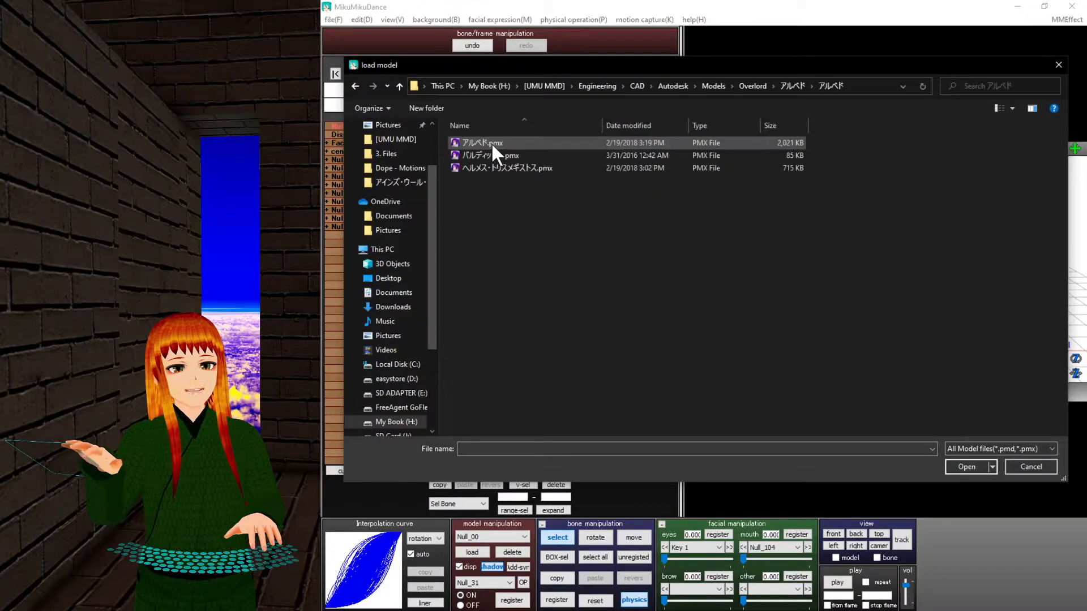
double_click(521, 143)
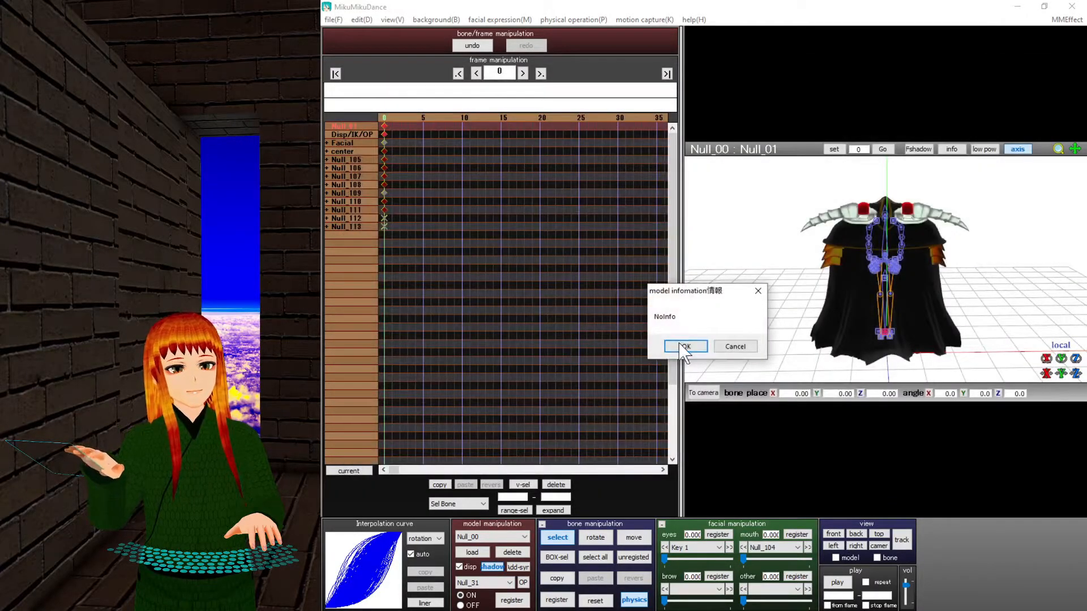
left_click(684, 347)
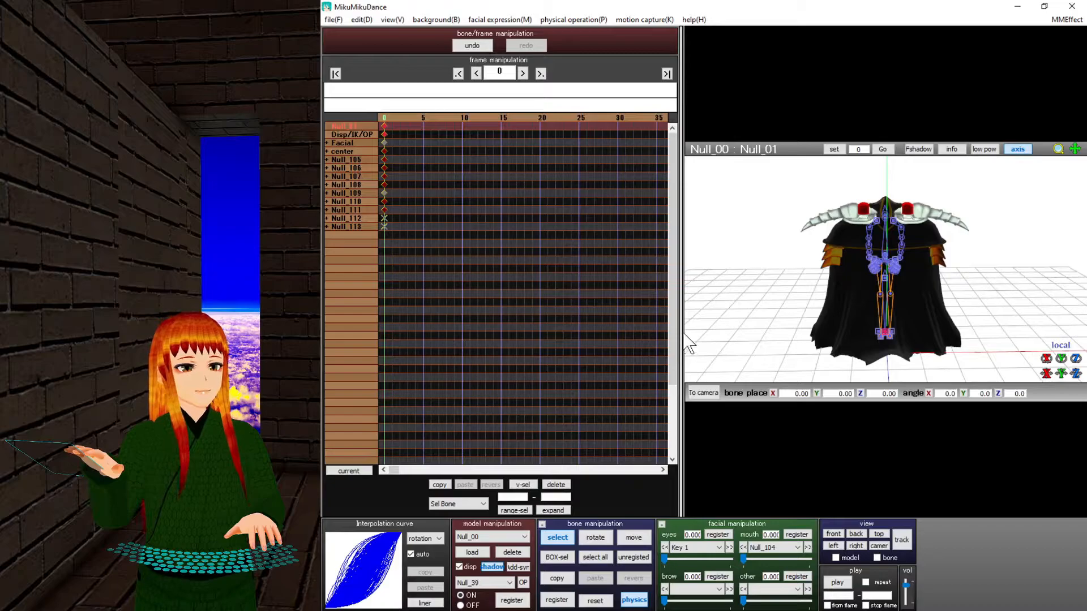
Apply the Rap Monster Dope motion, shift the model to Z -0.65, and register it.
left_click(341, 22)
left_click(388, 151)
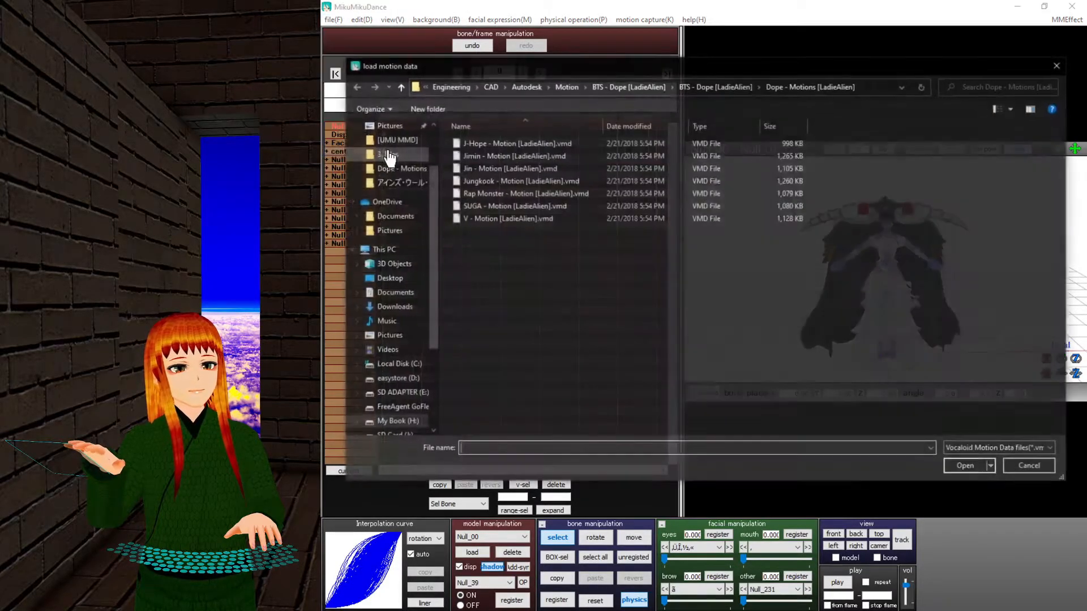
double_click(501, 194)
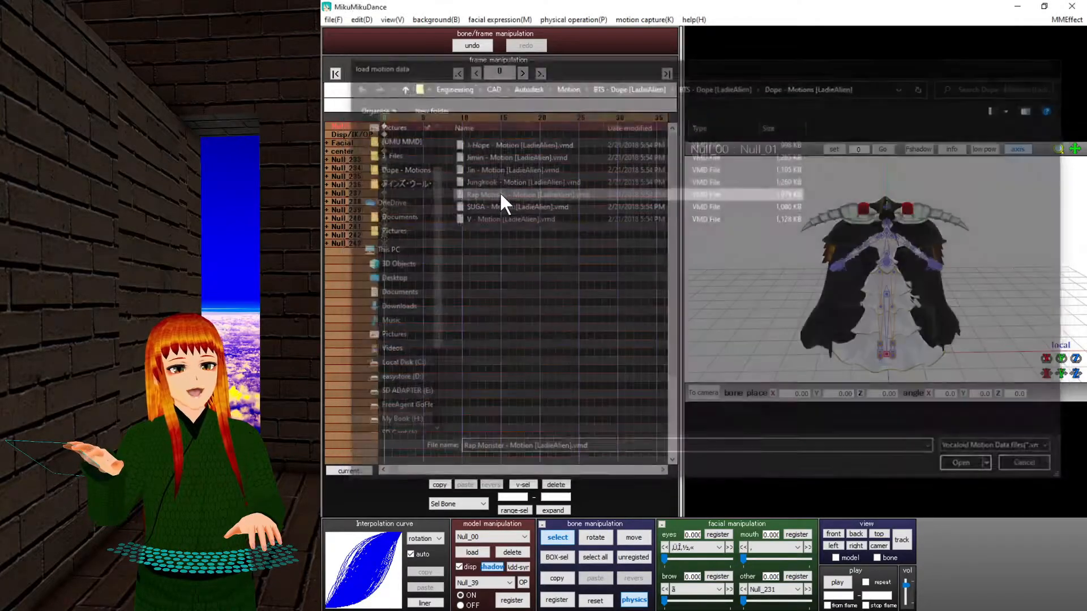
left_click(717, 355)
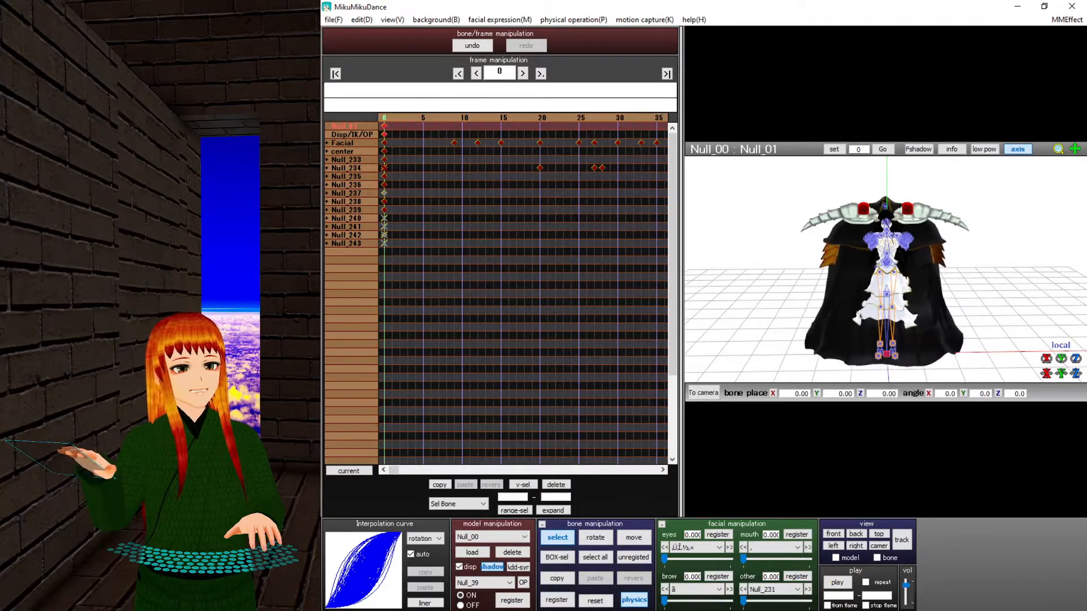
mouse_move(1076, 373)
left_mouse_down()
mouse_move(1076, 481)
mouse_move(1076, 376)
left_mouse_up()
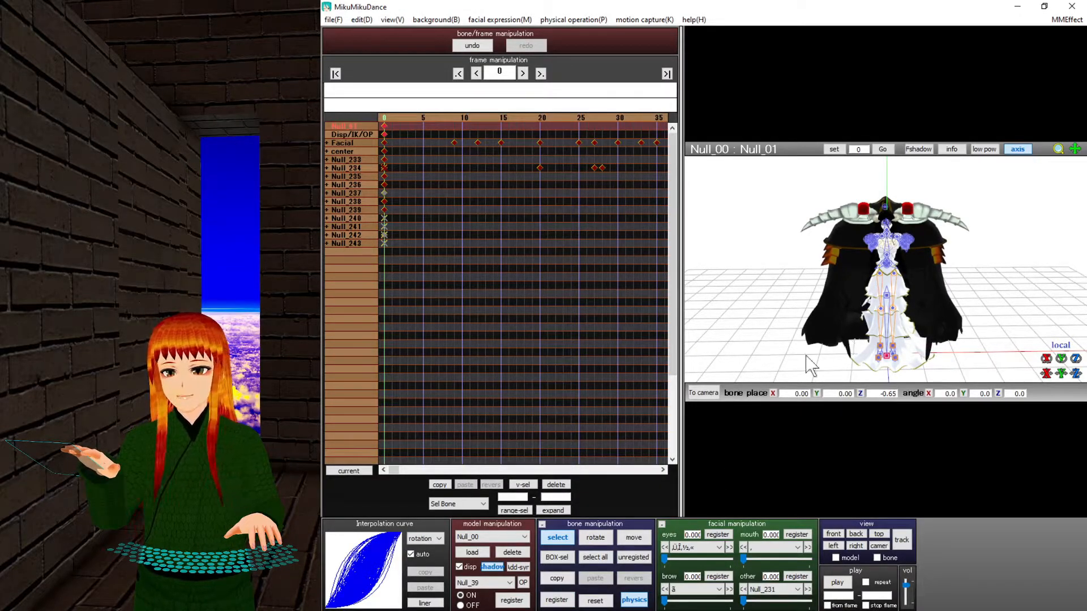
left_click(556, 599)
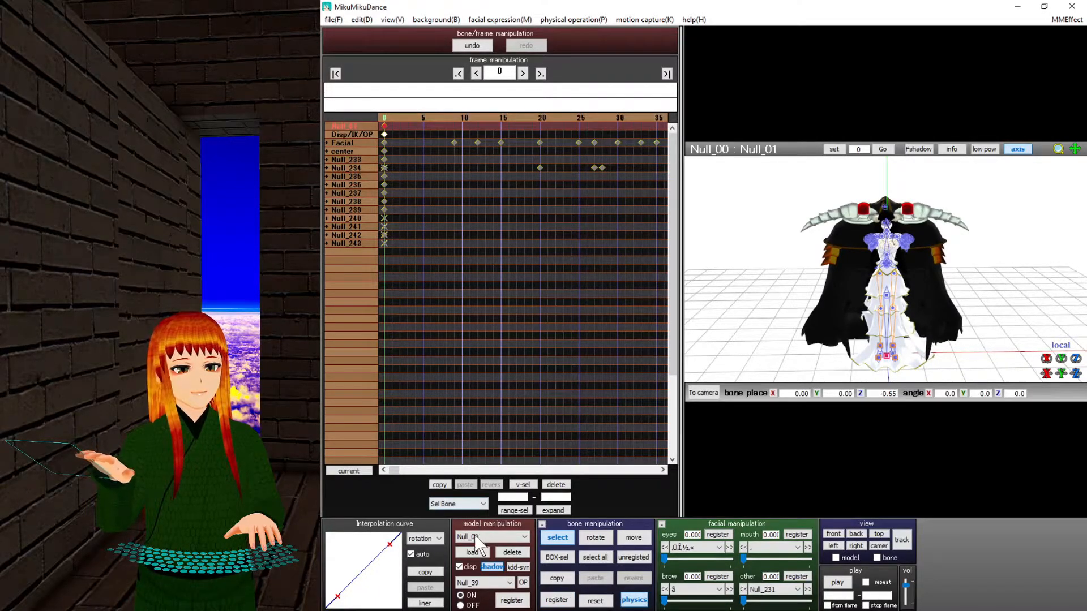
Load the エントマ・ヴァシリッサ・ゼータ model from the Overlord folder.
left_click(473, 551)
left_click(399, 86)
left_click(399, 86)
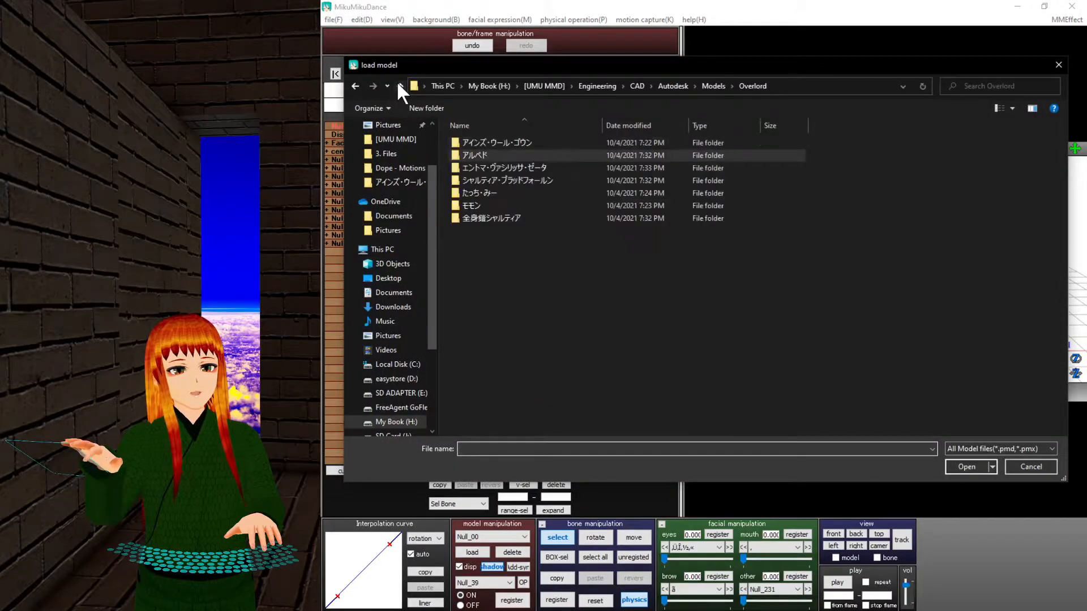
double_click(559, 167)
double_click(548, 142)
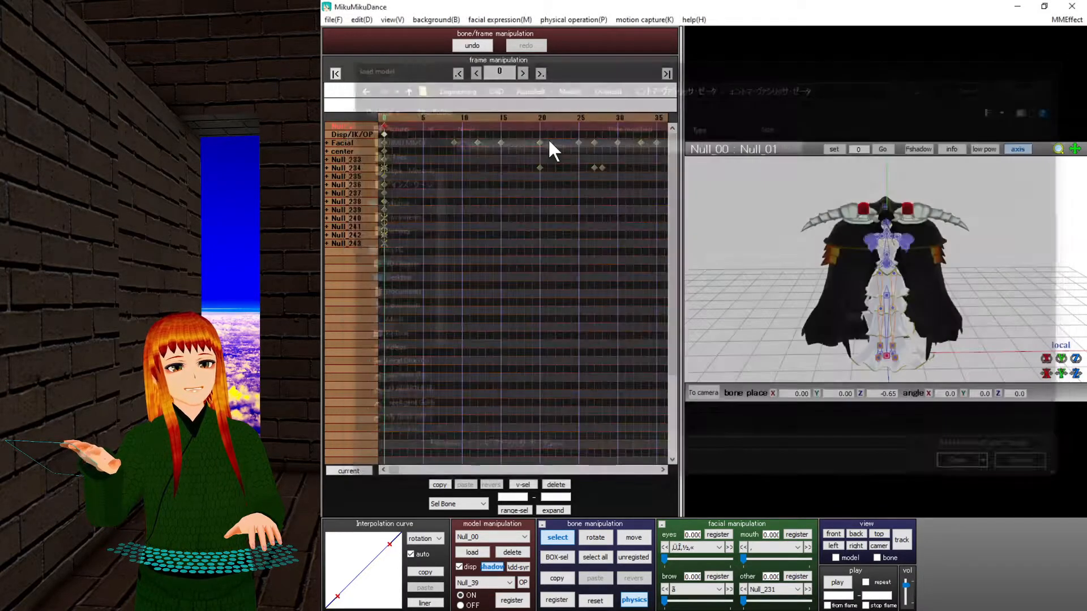
left_click(685, 347)
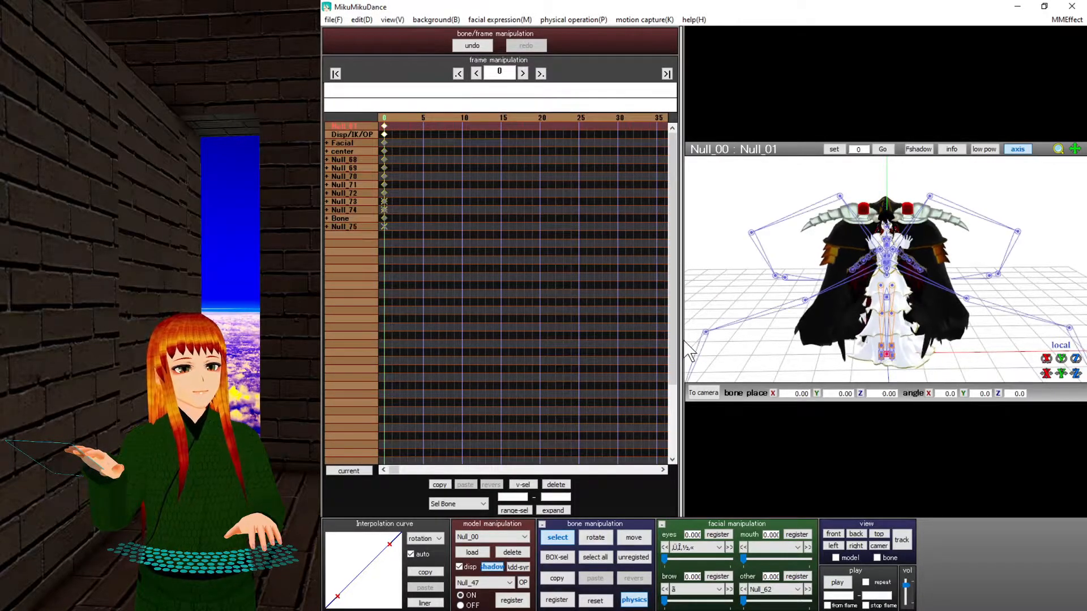
Apply a BTS Dope motion file to it, accepting the bone-name mismatch warning.
left_click(334, 20)
left_click(377, 152)
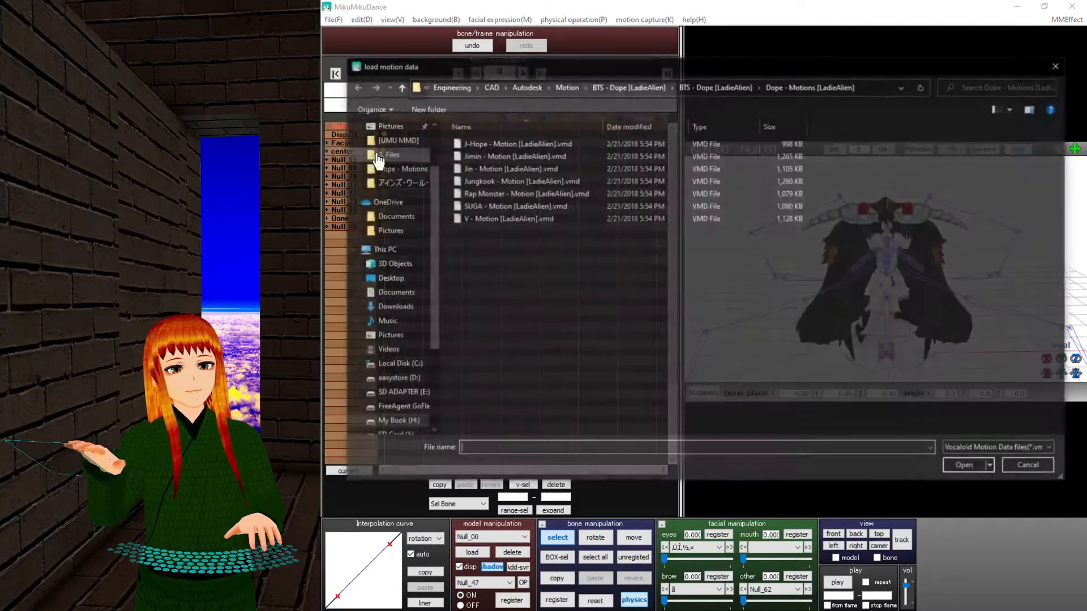
double_click(507, 207)
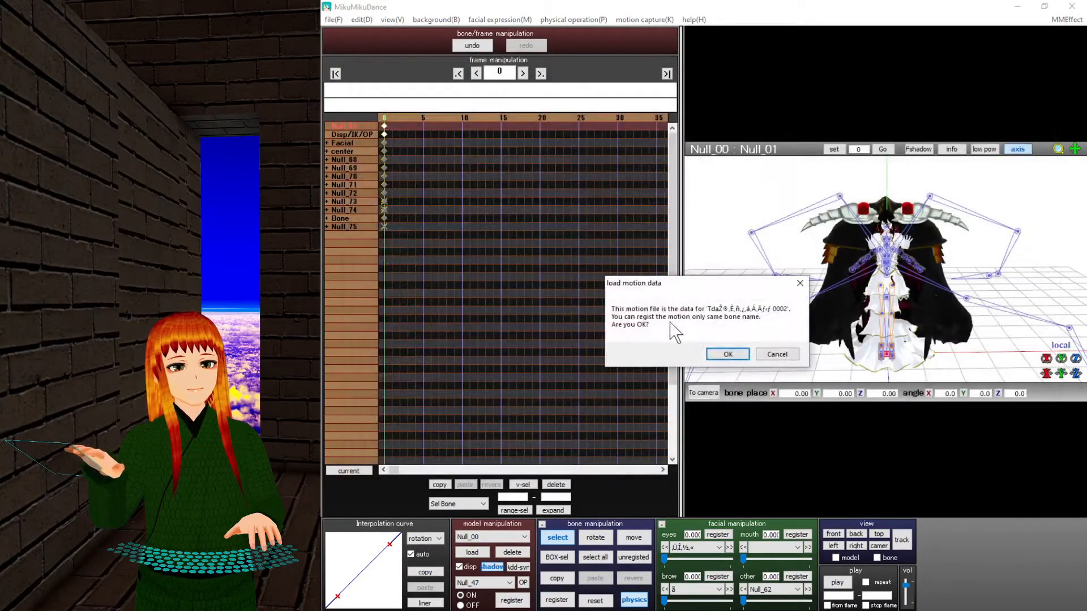
left_click(730, 354)
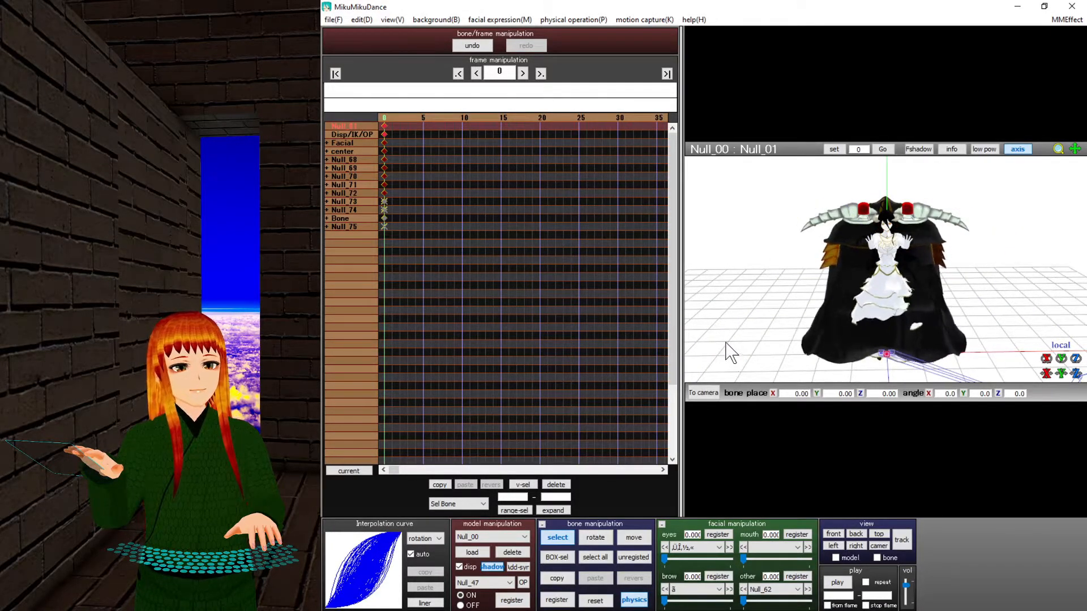
left_click(485, 537)
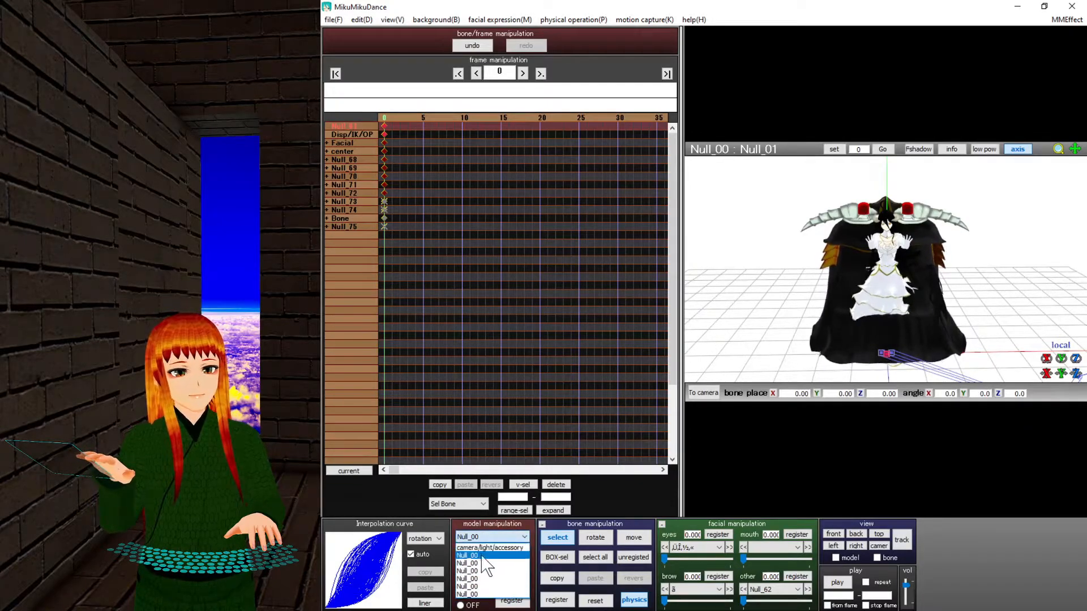
Select アインズ・ウール・ゴウン, move it back to Z 10.15, and register that position at frame 0.
left_click(481, 579)
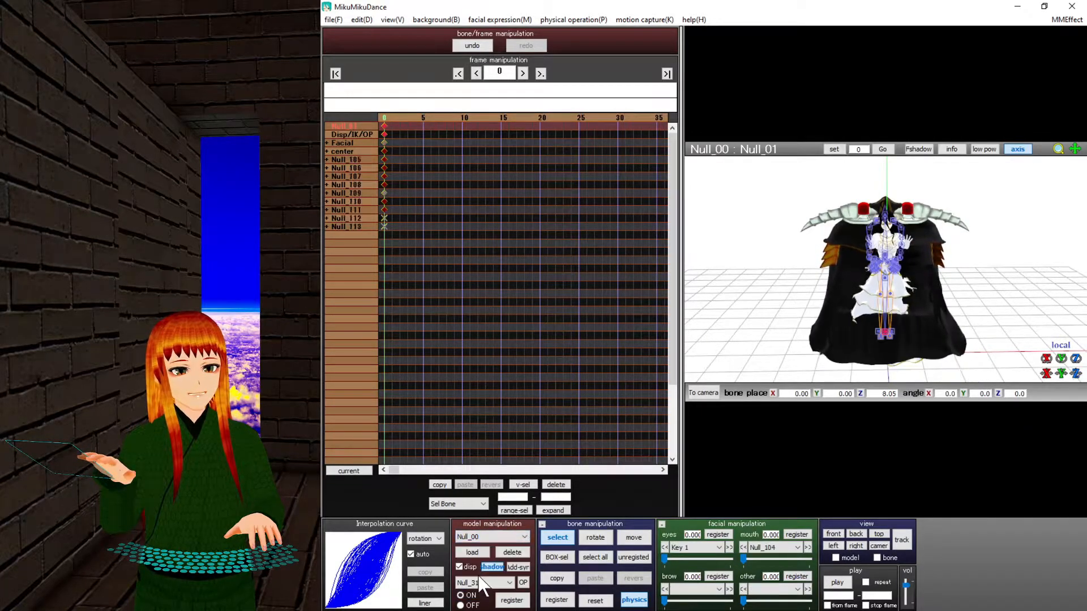
right_click_drag(867, 307, 930, 314)
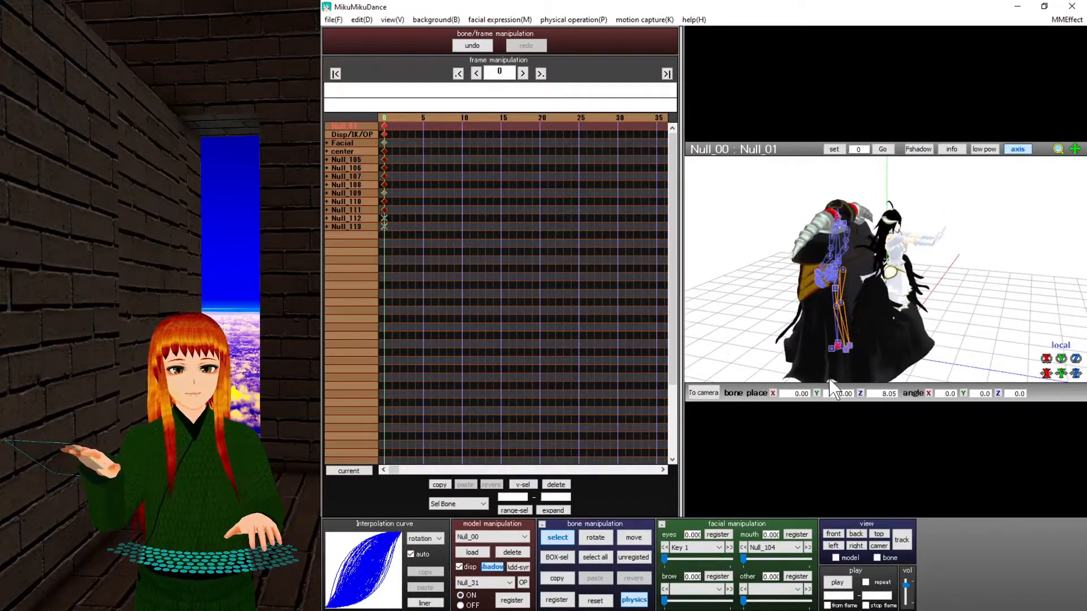
mouse_move(1075, 373)
left_mouse_down()
mouse_move(1074, 225)
mouse_move(1075, 361)
left_mouse_up()
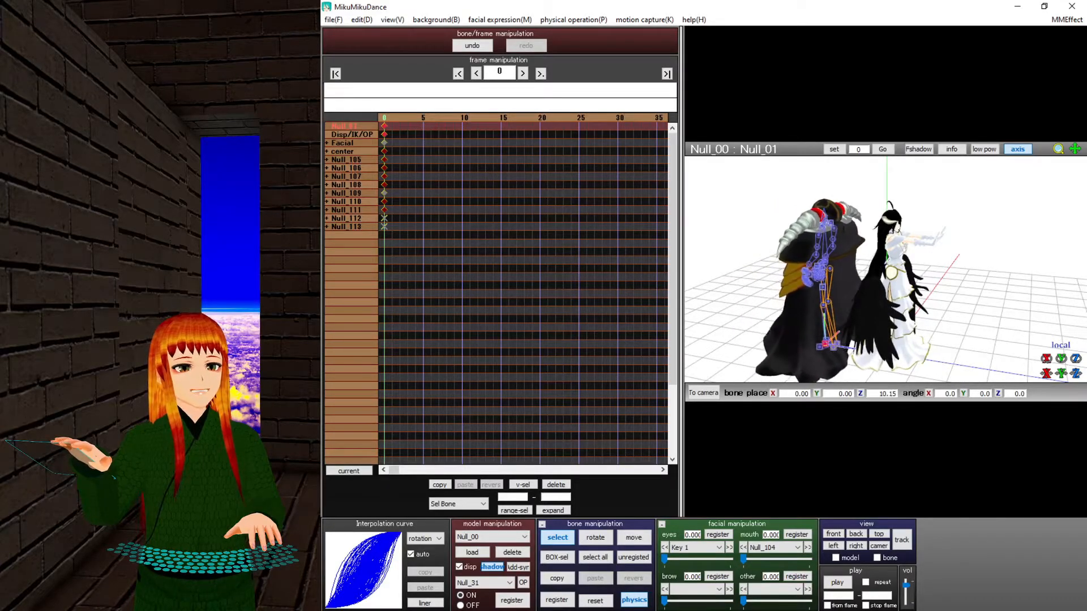
left_click(553, 601)
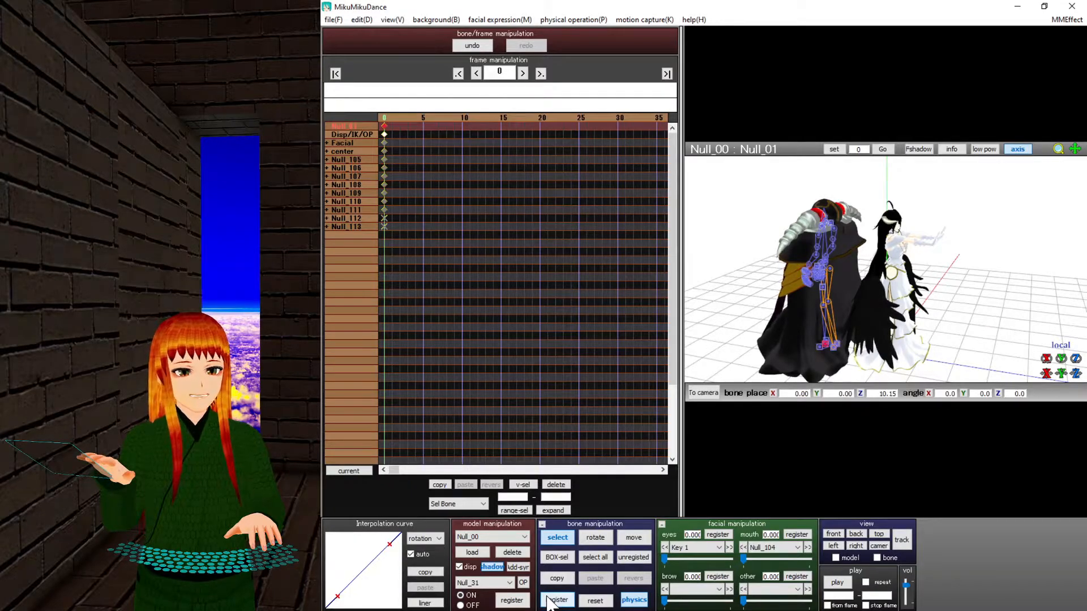
Load the アインズ・ウール・ゴウン staff model from the Overlord folder and dismiss its info notice.
left_click(472, 552)
left_click(398, 87)
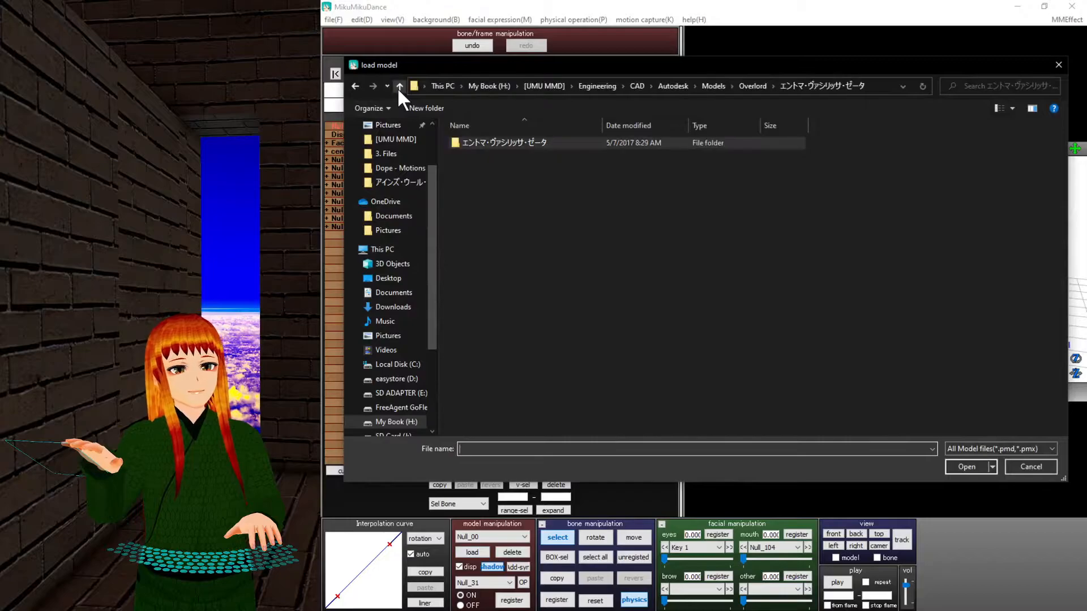
left_click(396, 87)
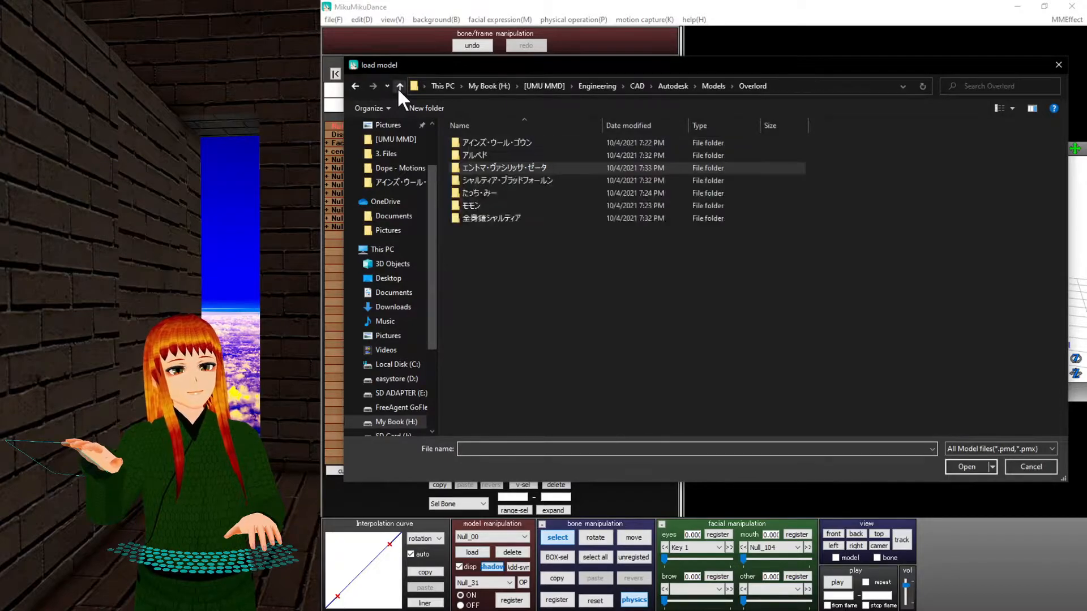
left_click(589, 180)
left_click(590, 193)
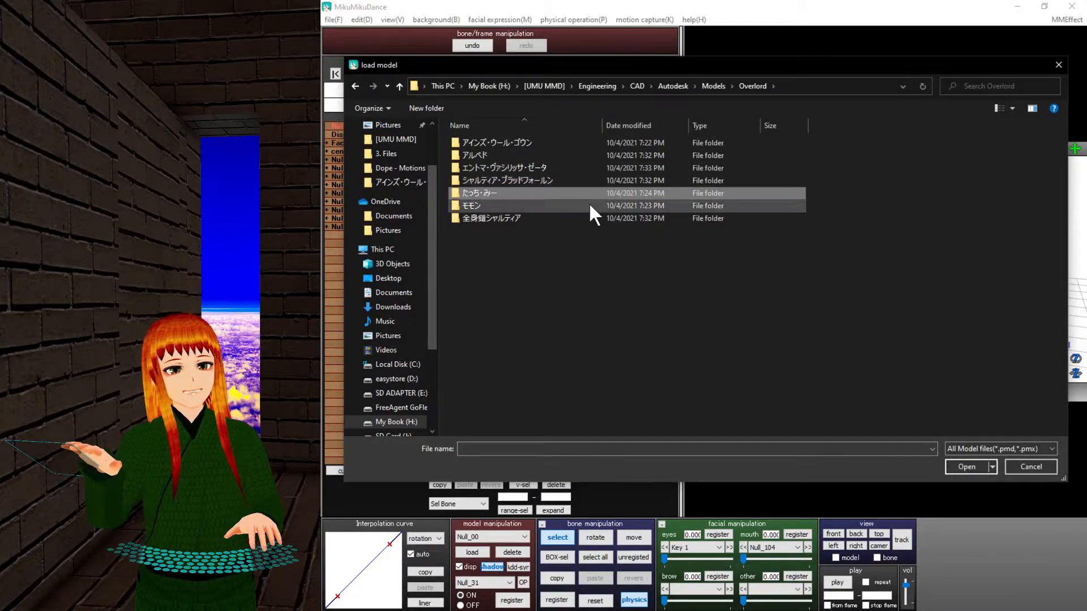
double_click(572, 143)
double_click(572, 142)
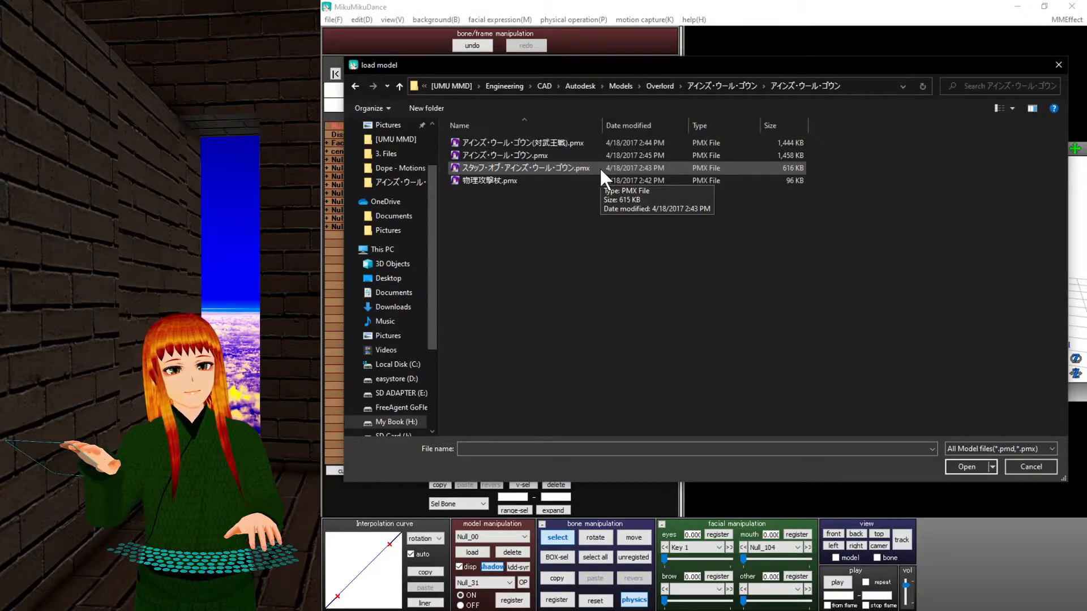
double_click(599, 168)
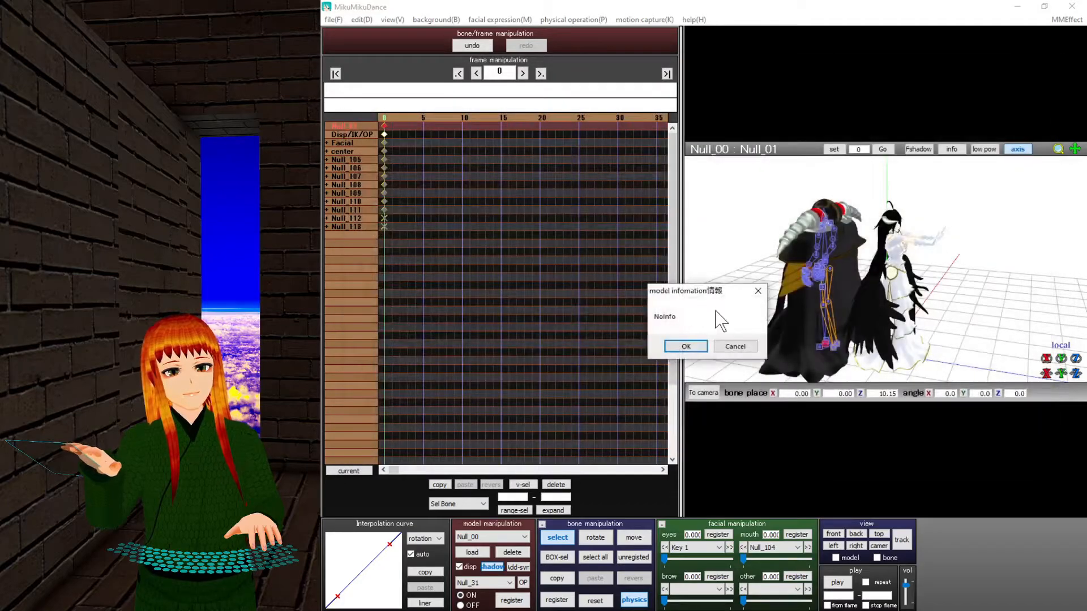
left_click(734, 346)
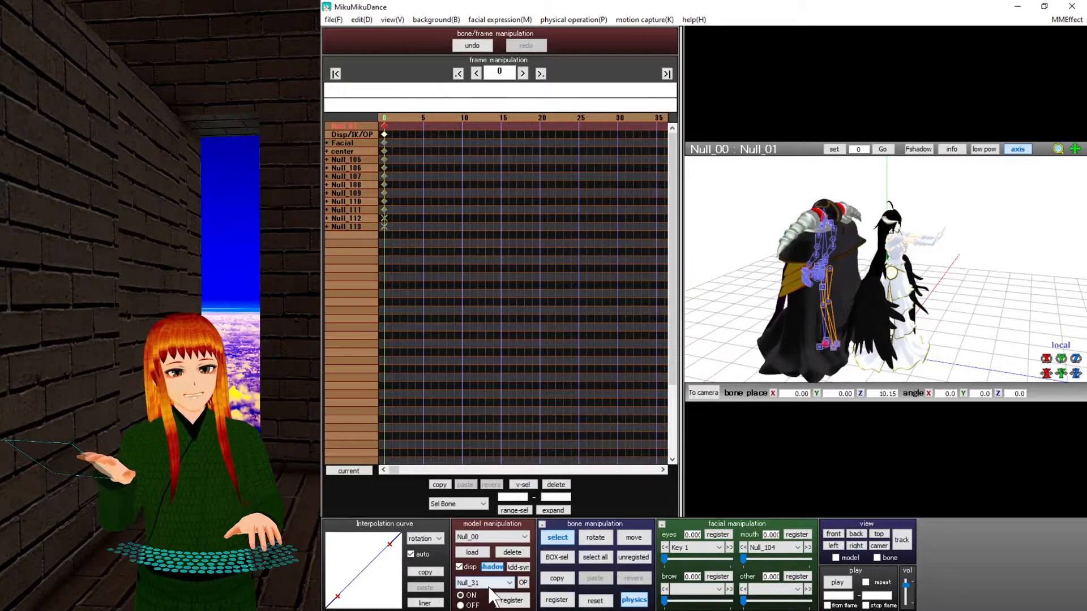
Add the アインズ・ウール・ゴウン(対武王戦) model and view the models from the front.
left_click(480, 552)
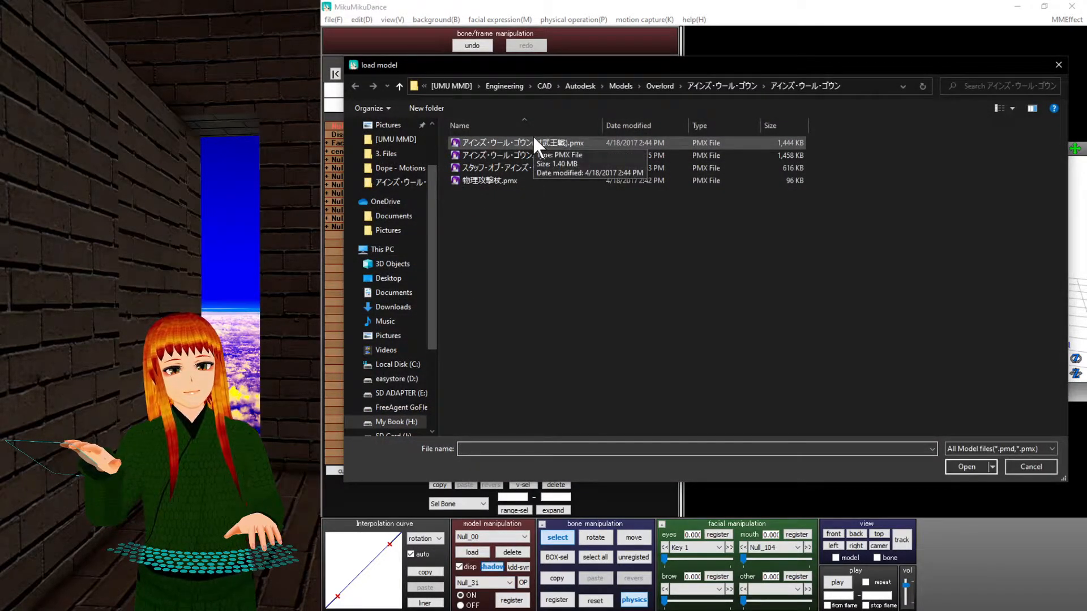
double_click(533, 141)
left_click(689, 345)
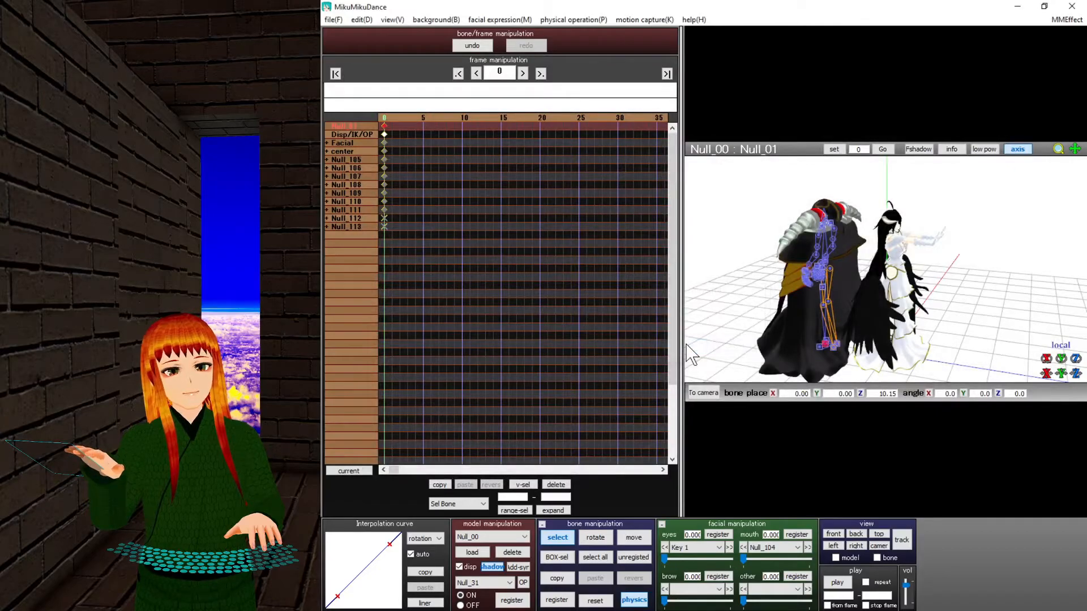
key("ctrl+z")
right_click_drag(1027, 311, 959, 288)
scroll(898, 249, "up", 4)
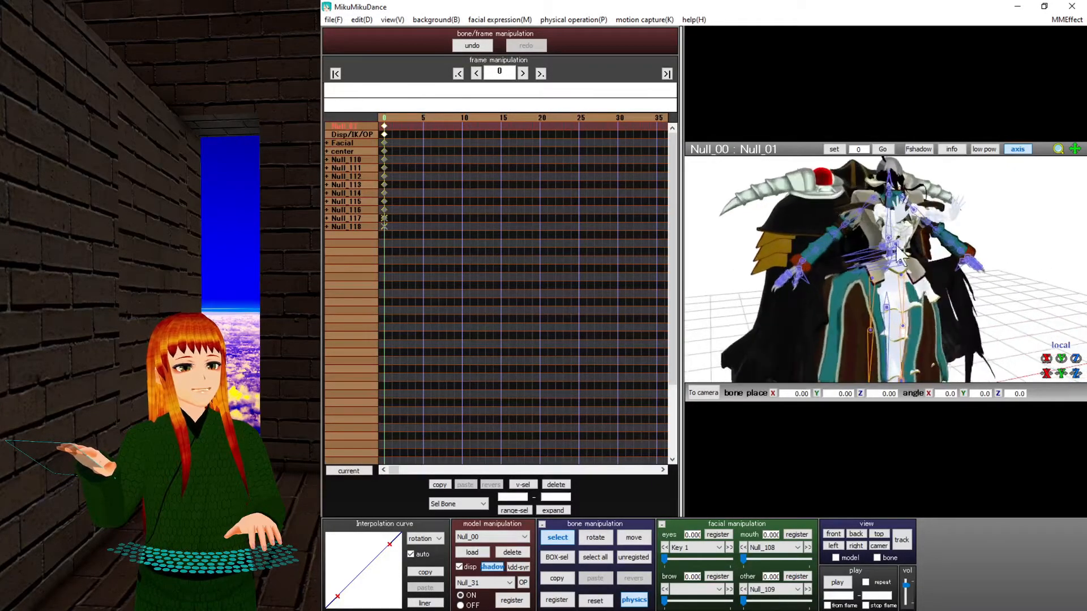
Apply the V - Motion [LadieAlien] dance motion to the Ainz model.
left_click(338, 19)
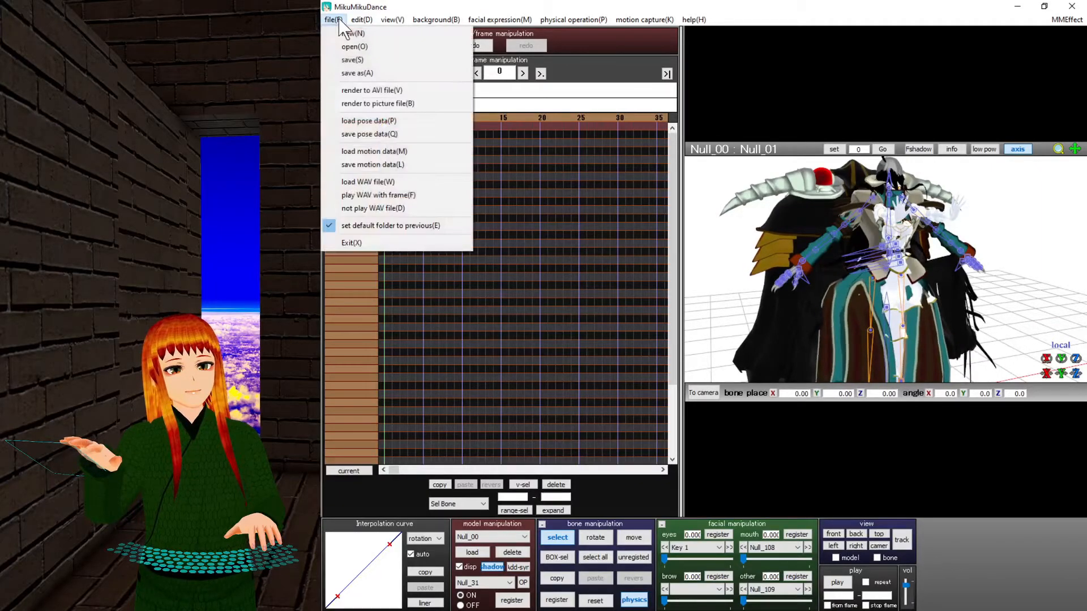
left_click(374, 151)
double_click(490, 220)
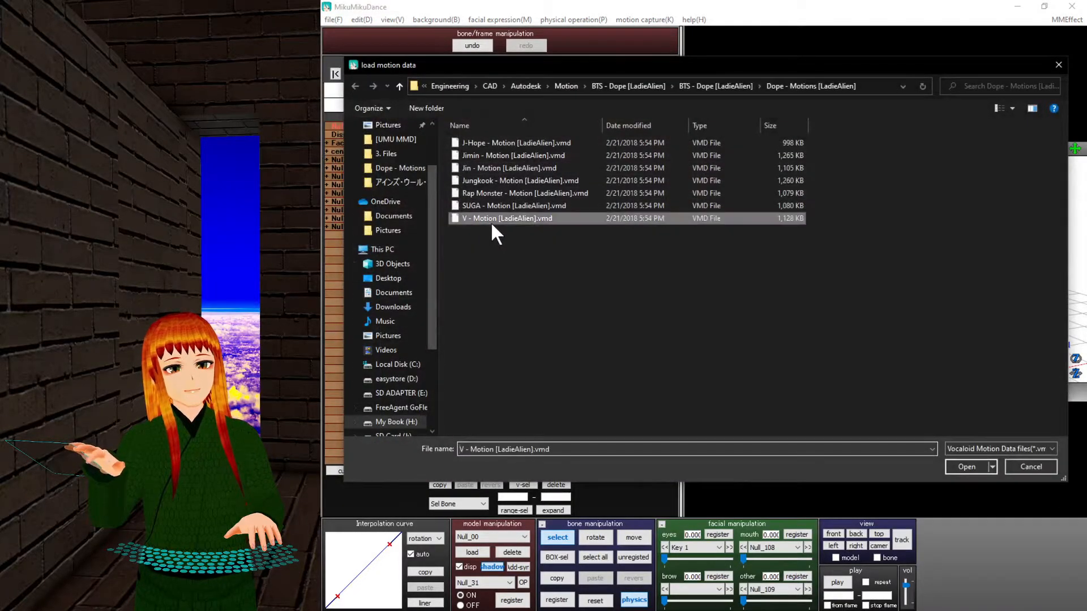
left_click(732, 355)
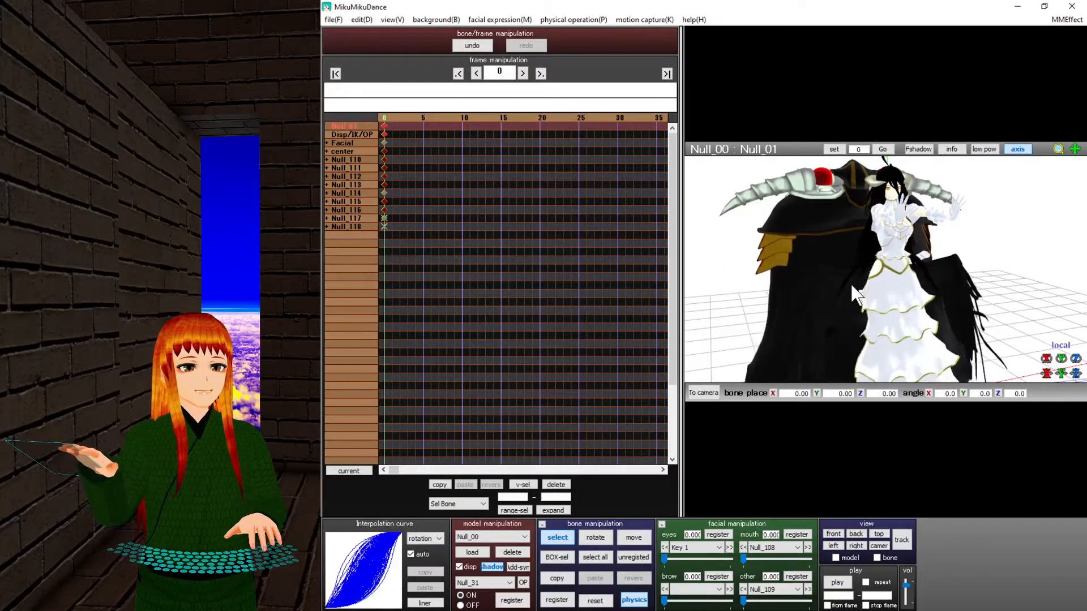
Turn off the Ainz model's display so only its bones remain visible.
right_click_drag(870, 317, 626, 229)
middle_click_drag(1070, 259, 766, 275)
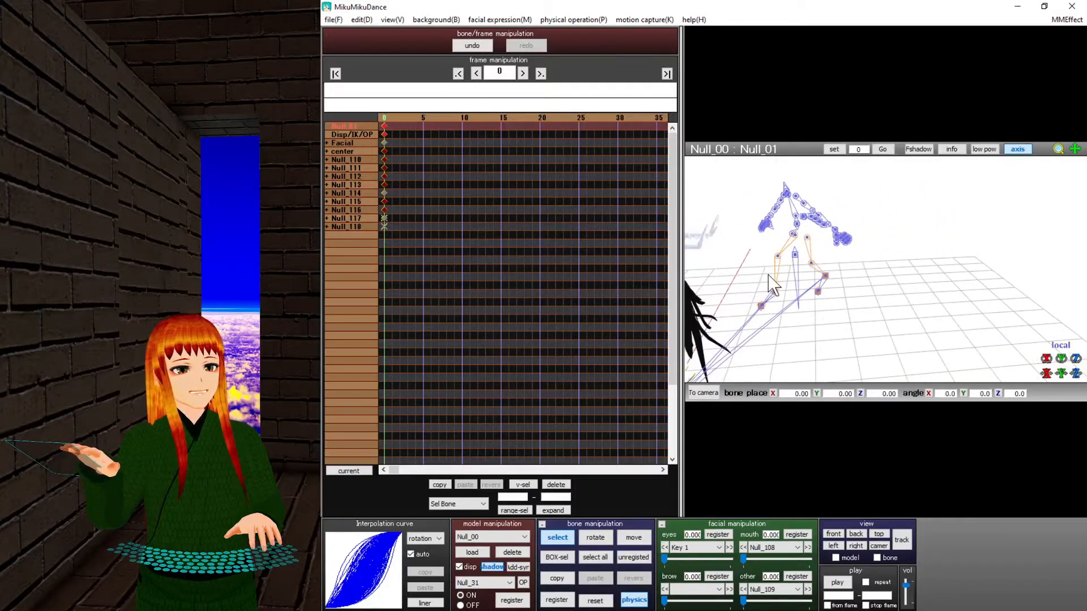
left_click(459, 568)
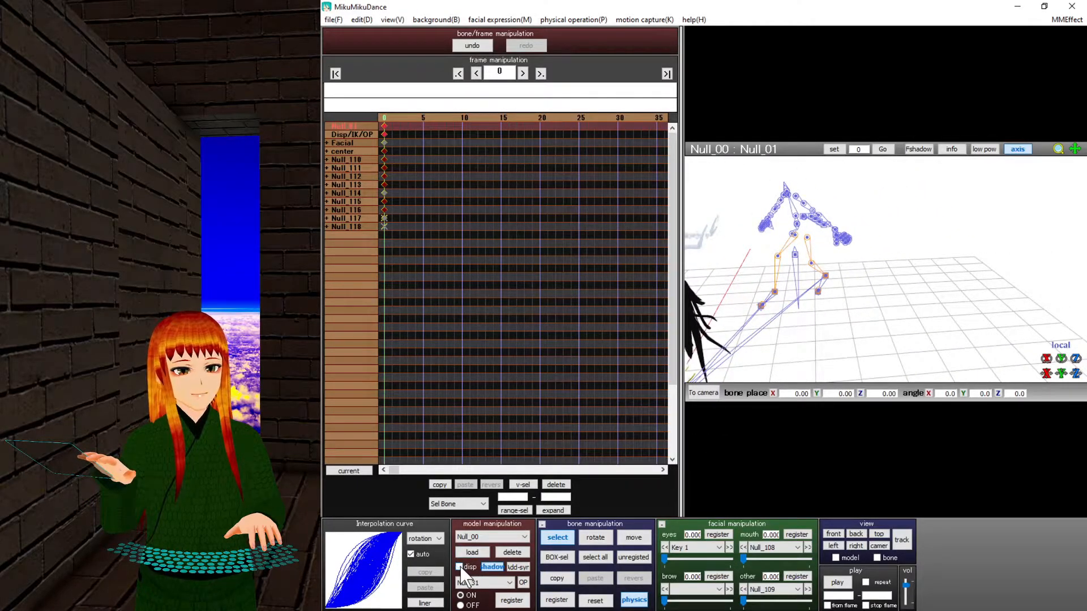
left_click(459, 567)
left_click(459, 567)
left_click(459, 568)
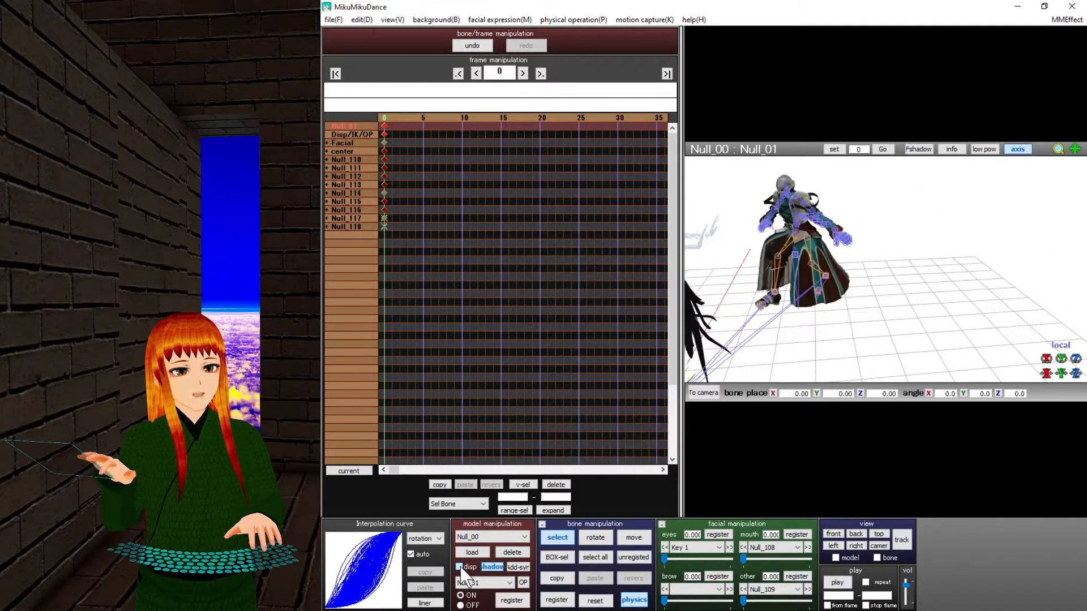
left_click(459, 567)
left_click(459, 567)
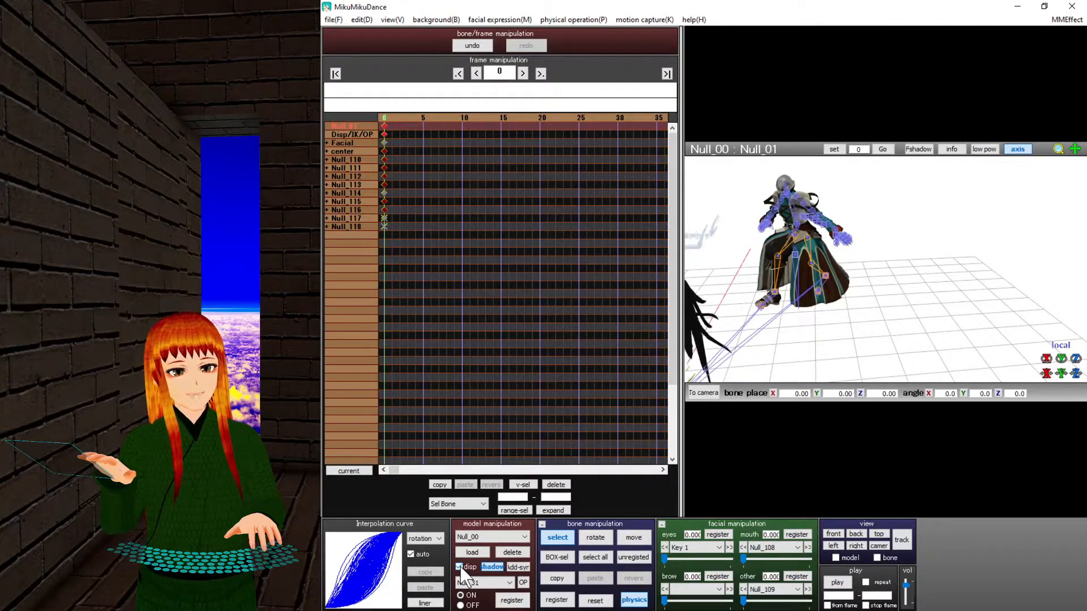
left_click(459, 567)
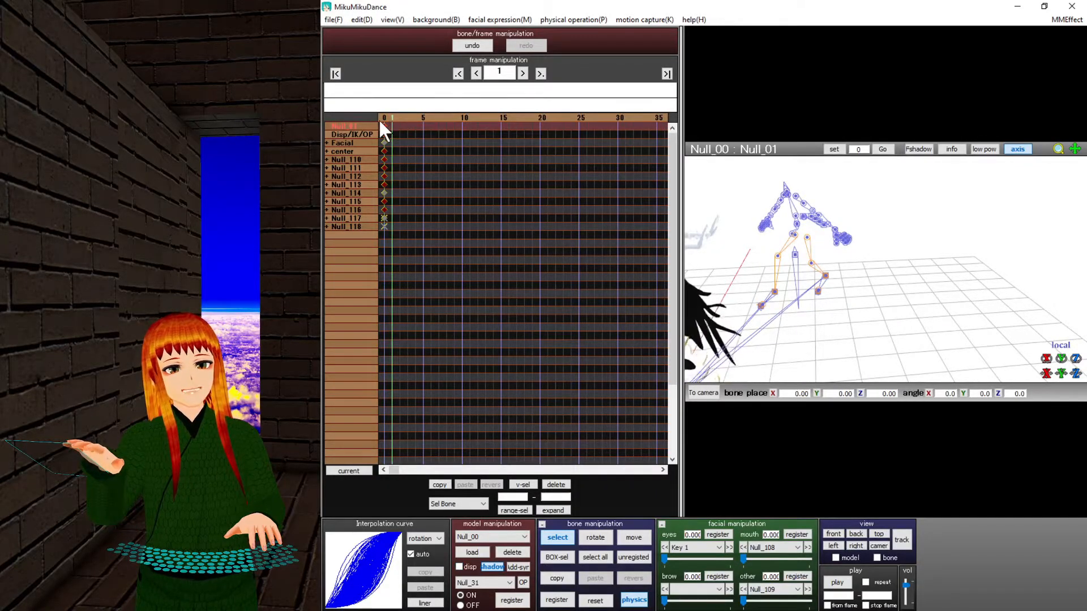
Switch to camera/light/accessory editing and load the camera .vmd from the BTS - Dope folder.
left_click(488, 537)
left_click(483, 547)
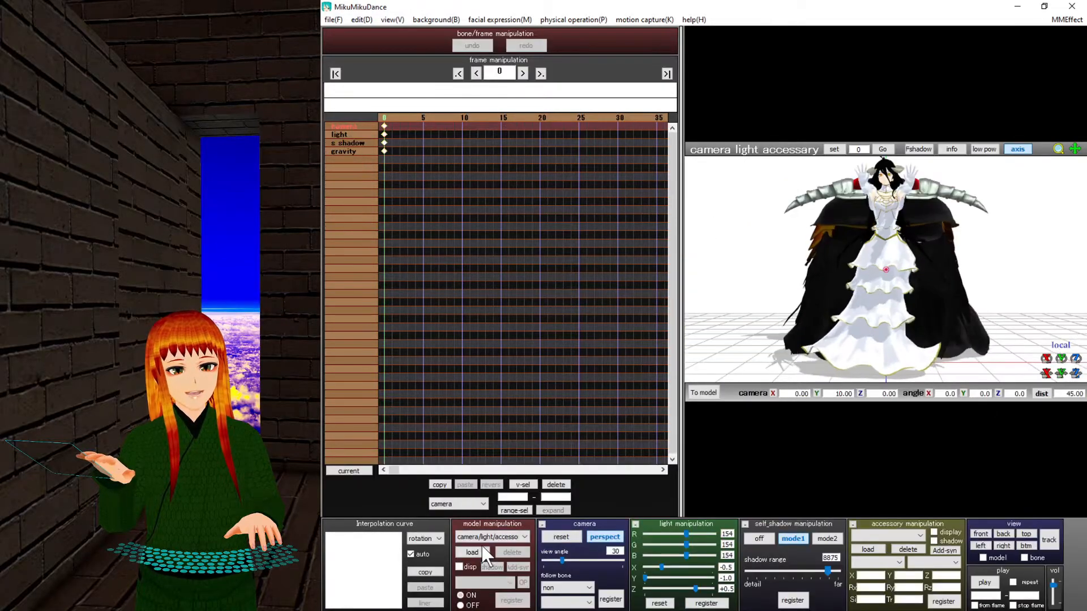
left_click(335, 20)
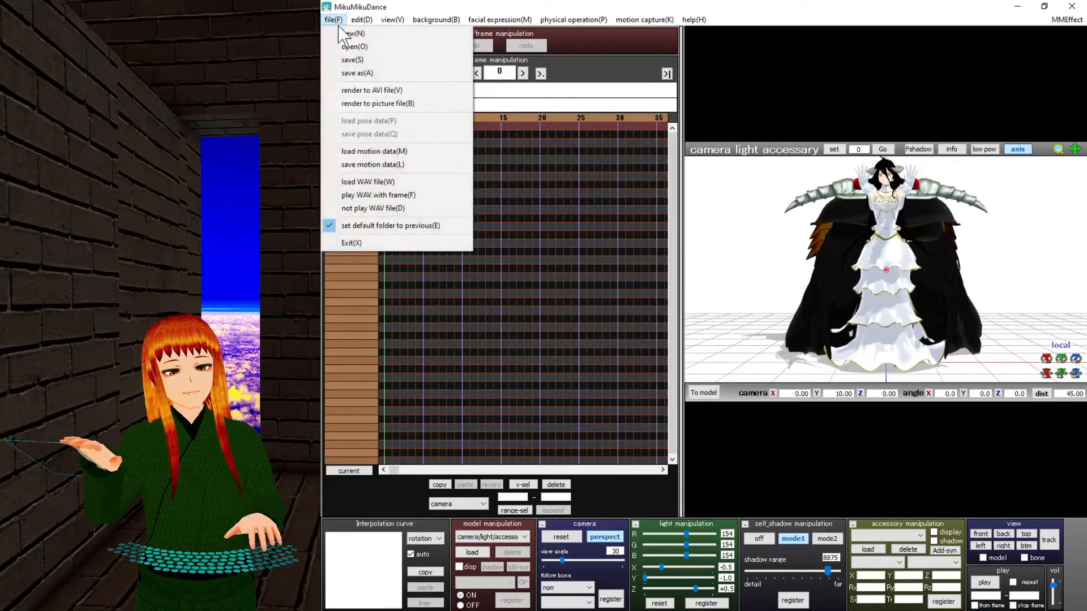
left_click(374, 151)
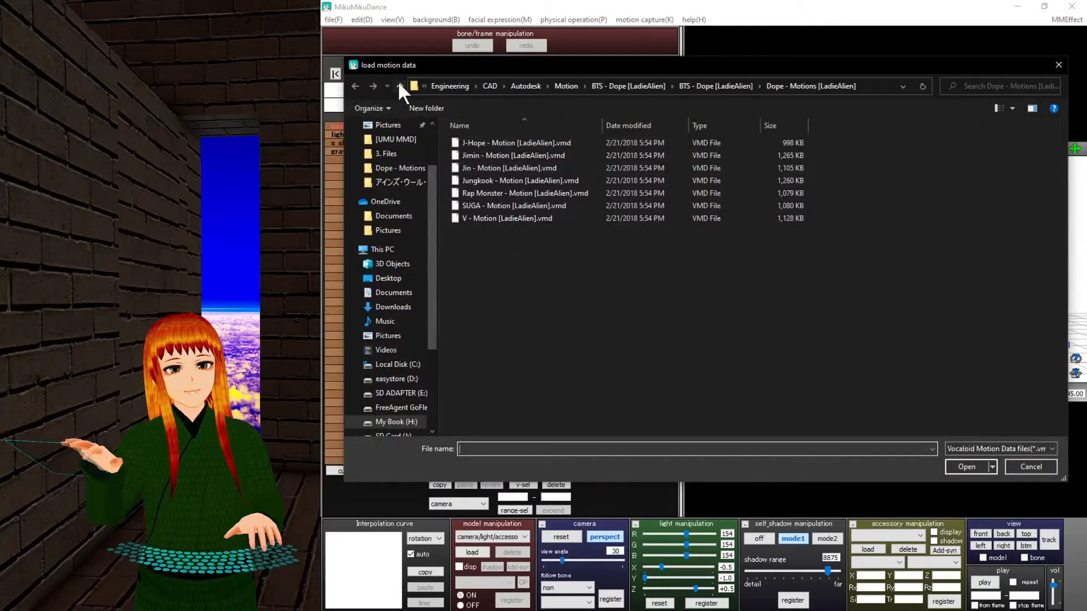
left_click(399, 85)
double_click(487, 154)
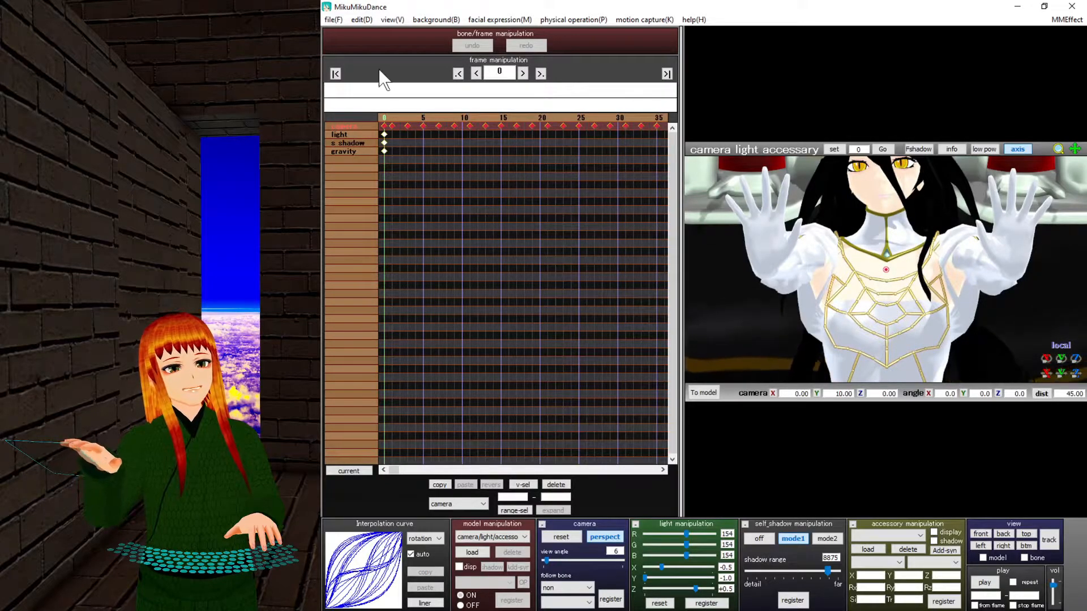
Open the Edit menu's multiply of camera frame position-angle dialog.
left_click(357, 20)
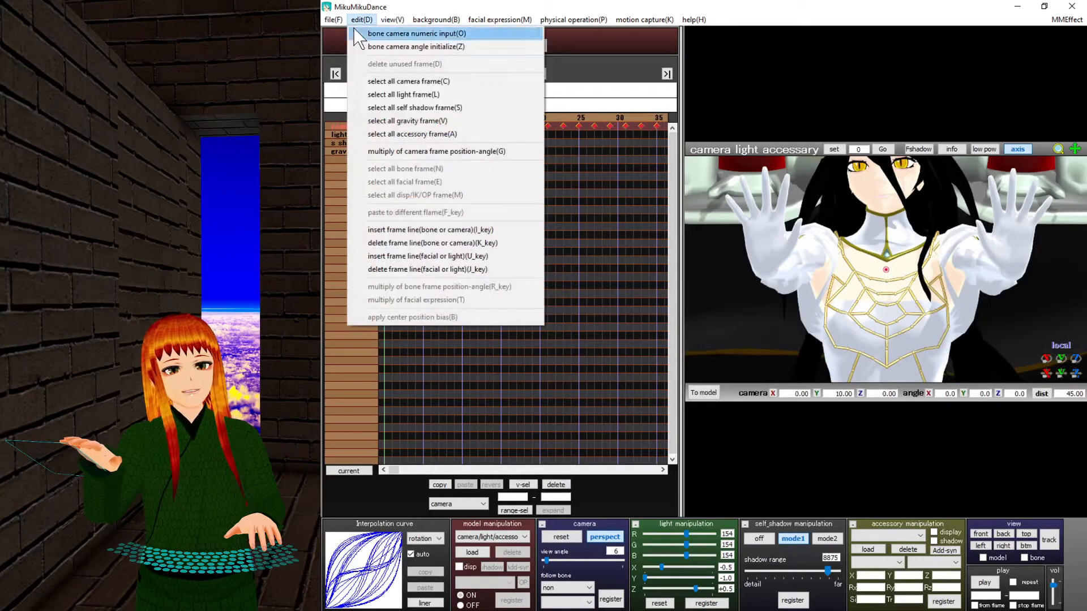
left_click(356, 19)
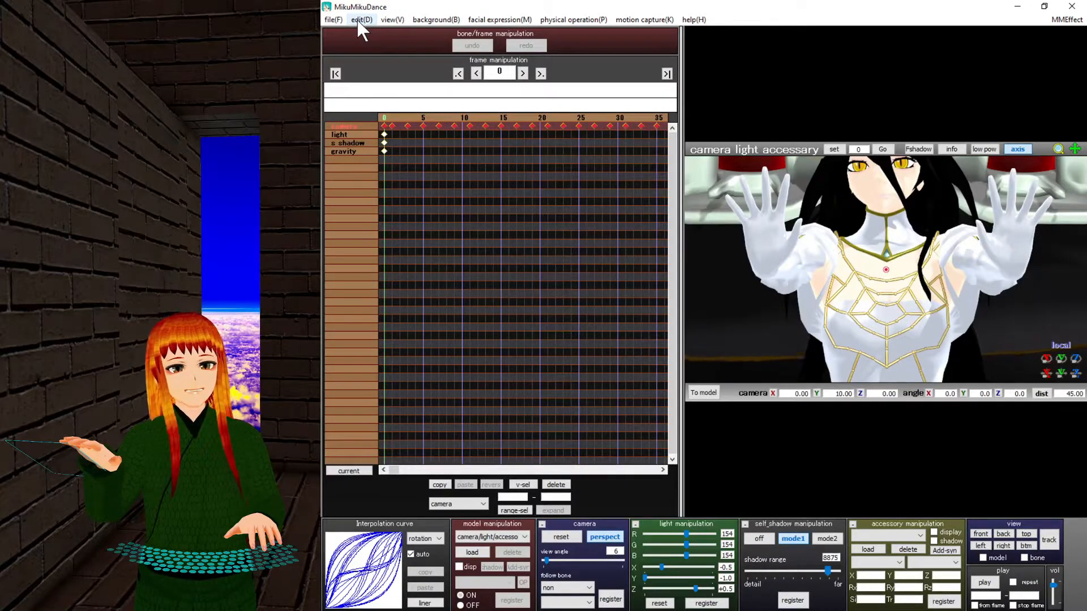
left_click(356, 18)
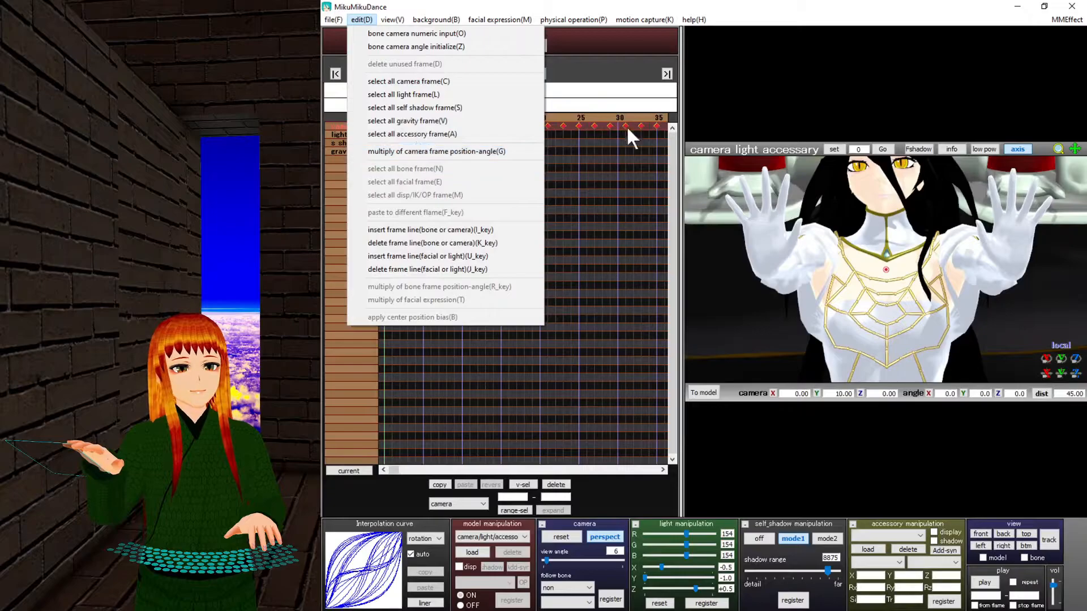
left_click(362, 21)
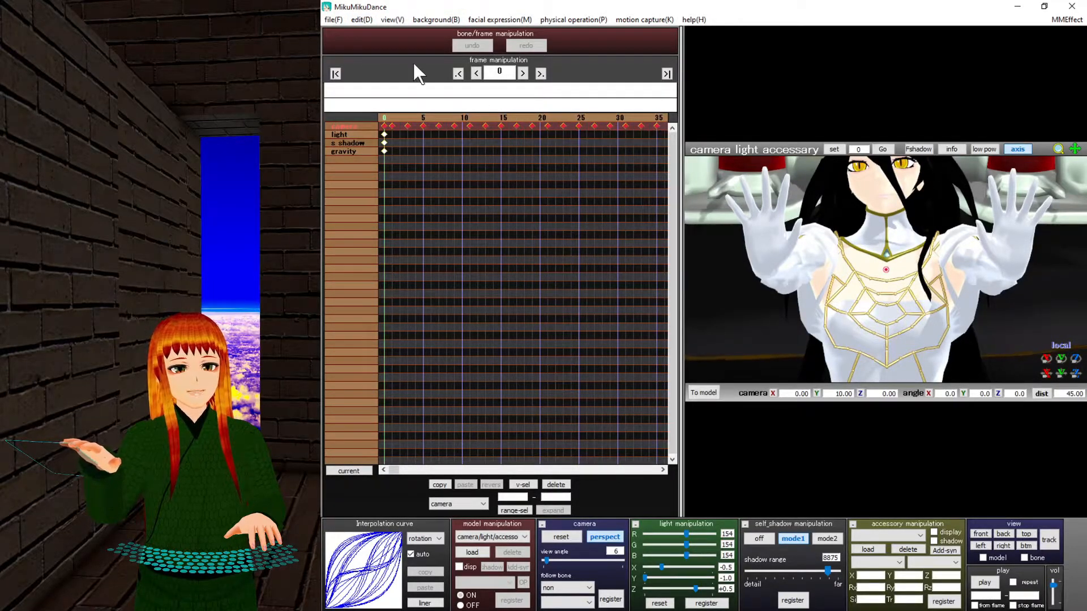
left_click(362, 20)
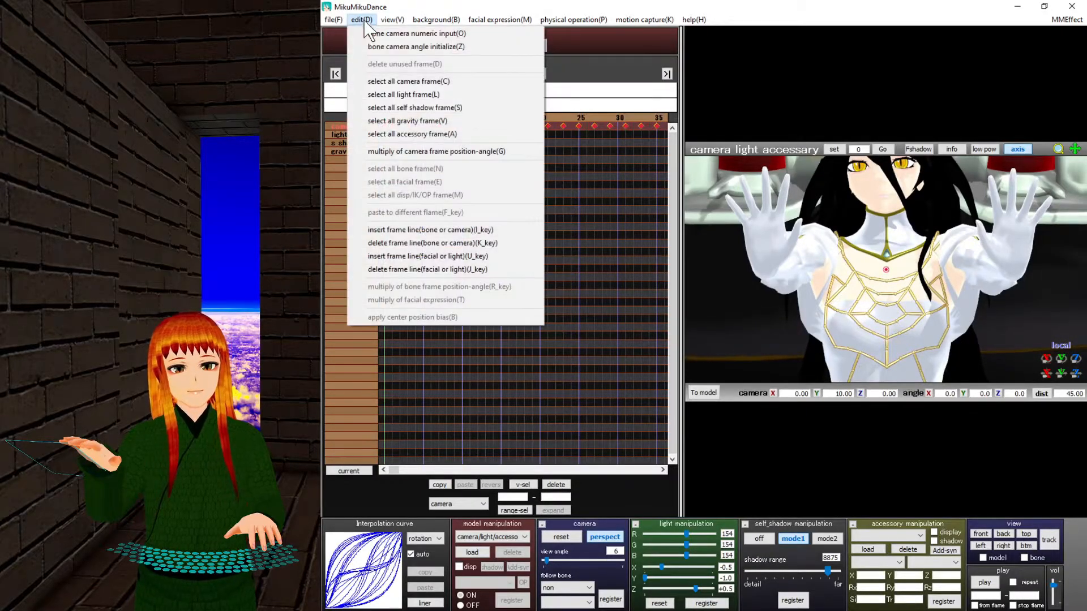
left_click(399, 151)
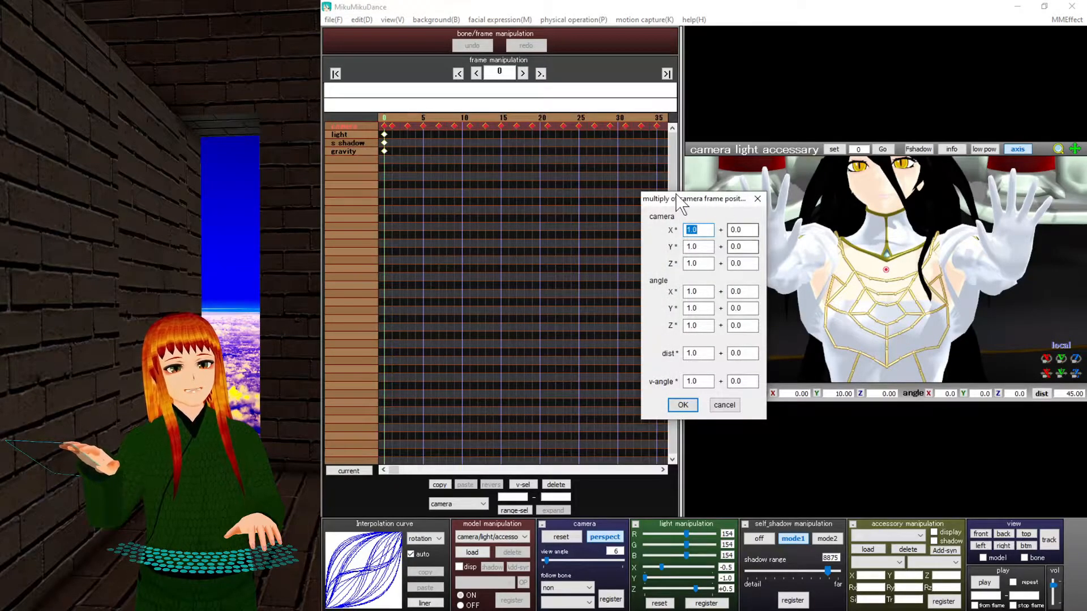
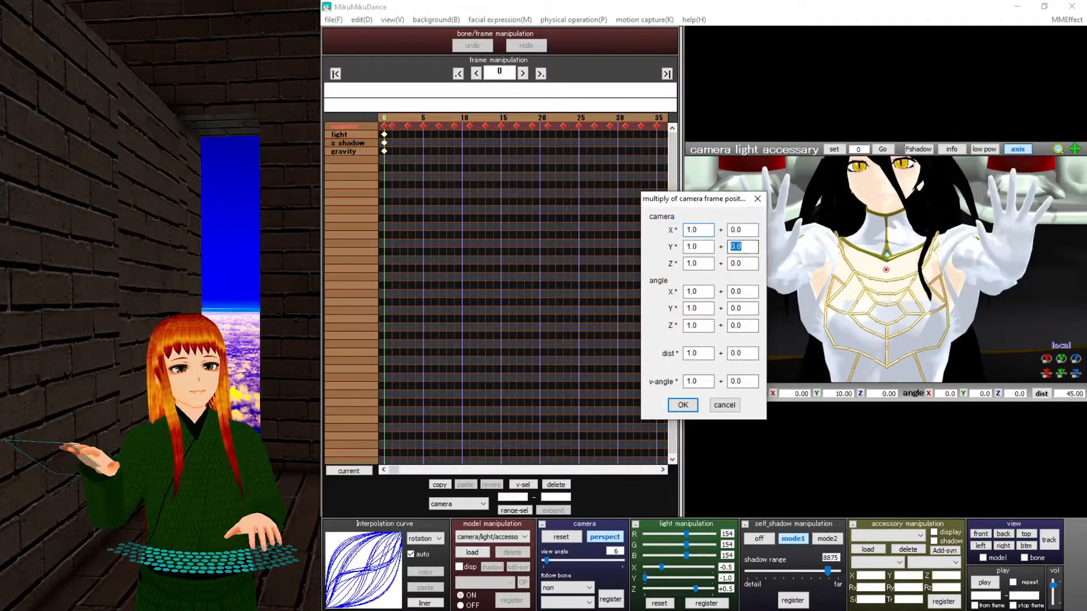
Offset the camera frames by Y +2 so the frame-0 camera Y reads 19.64.
type("2")
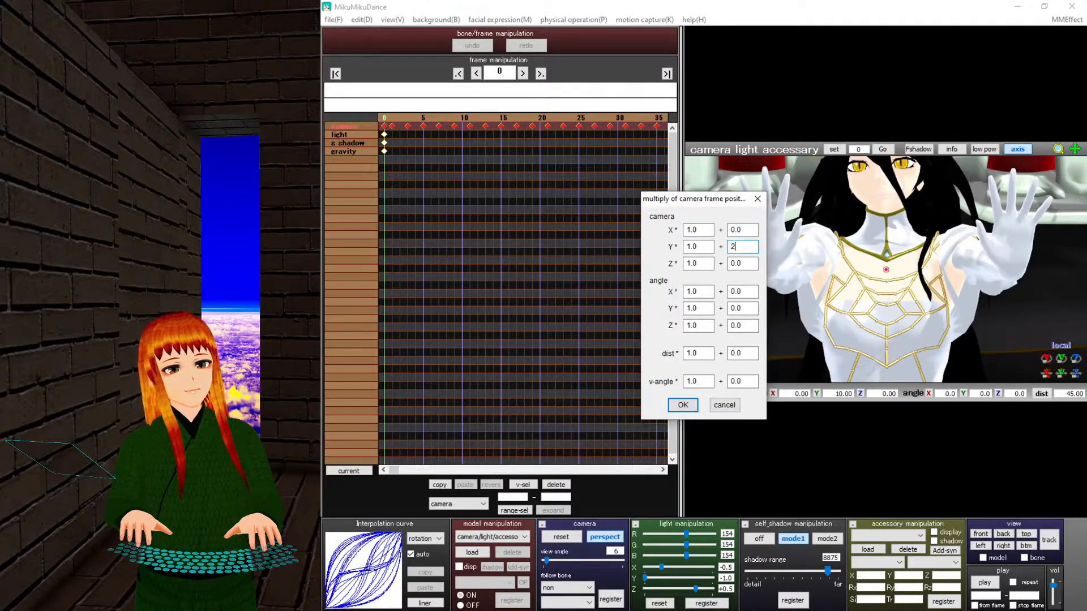
key("Return")
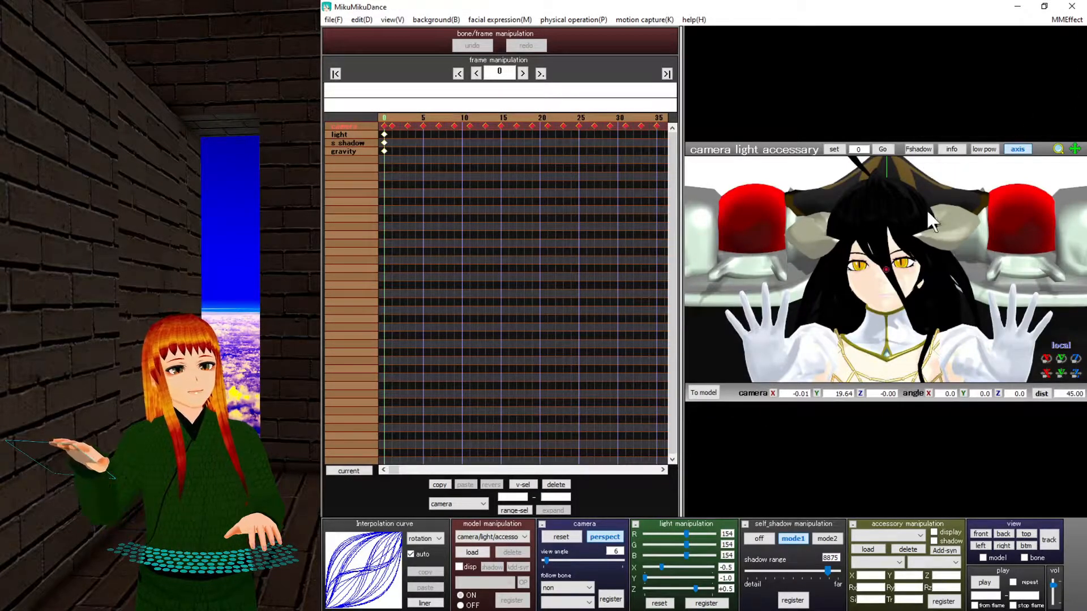
left_click(496, 535)
left_click(496, 536)
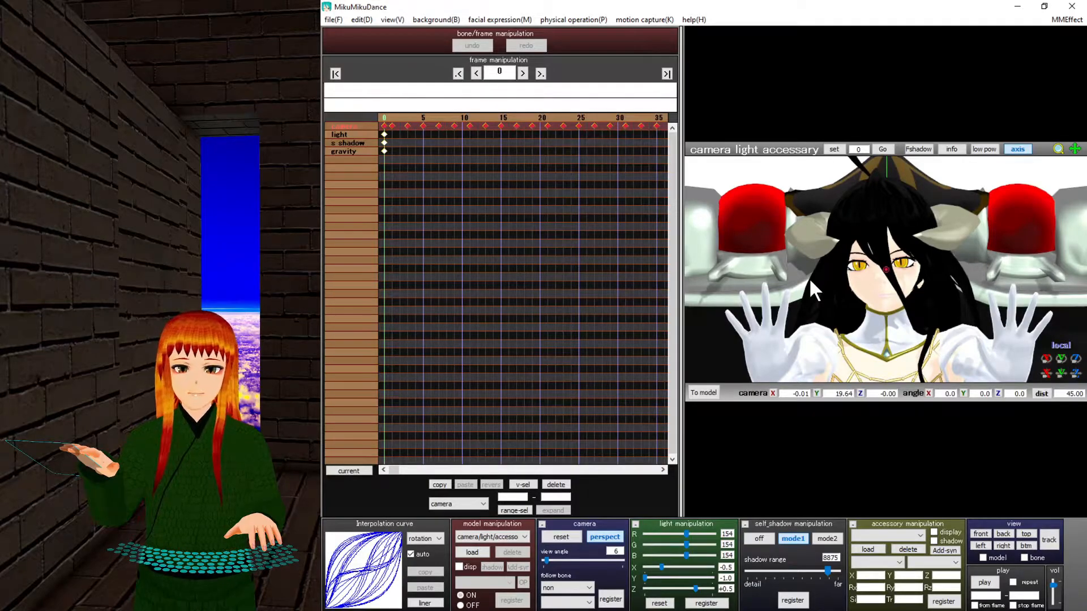
Load BTS - Dope.wav as the song and return the timeline to frame 0.
left_click(331, 20)
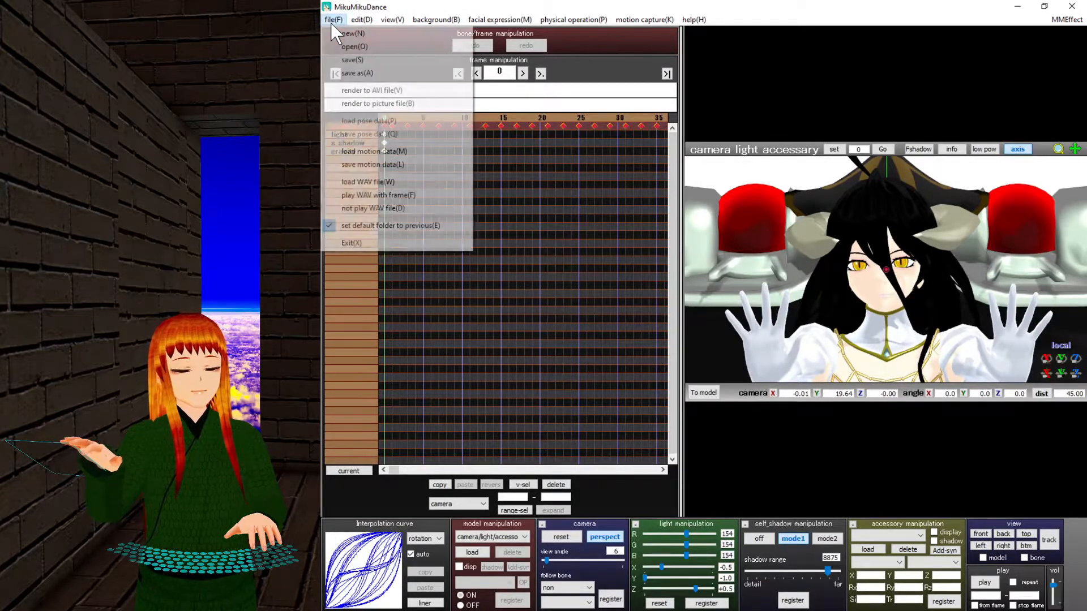
left_click(365, 180)
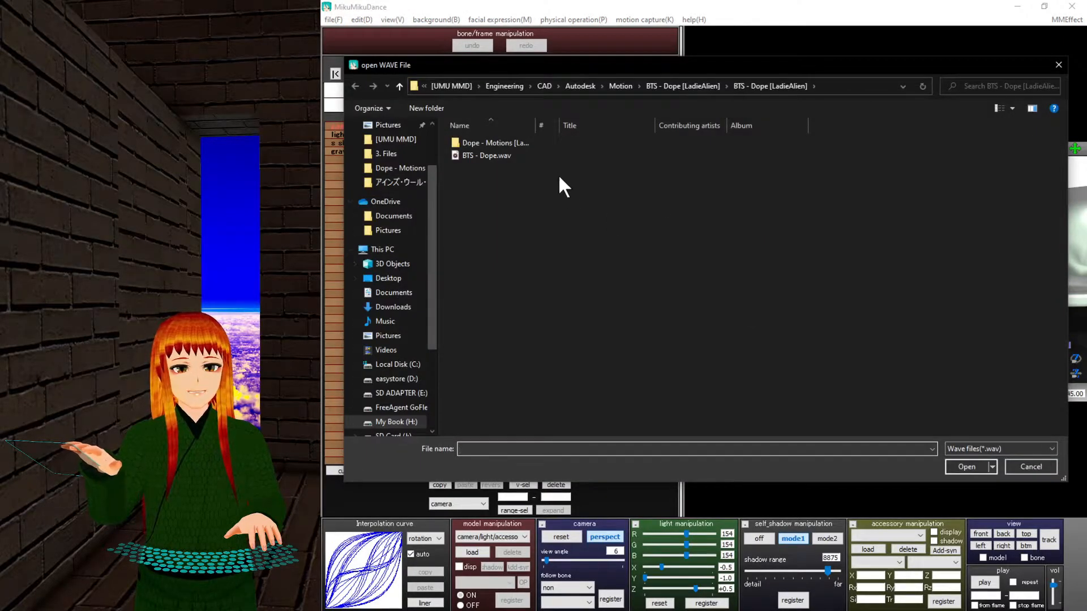
double_click(508, 156)
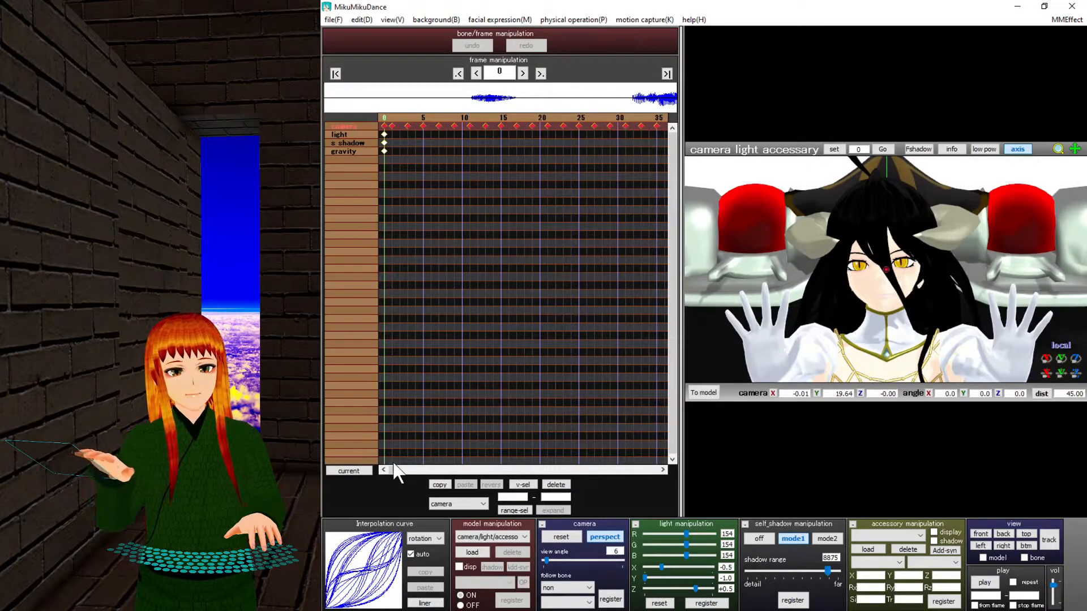
left_click_drag(392, 469, 399, 469)
left_click_drag(400, 470, 374, 470)
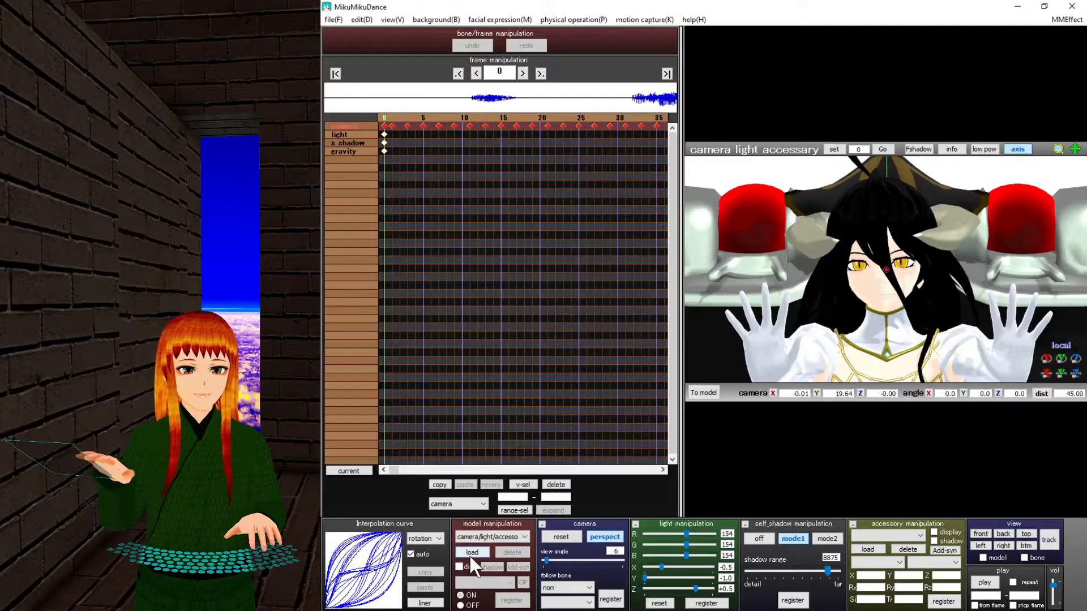
scroll(883, 333, "down", 10)
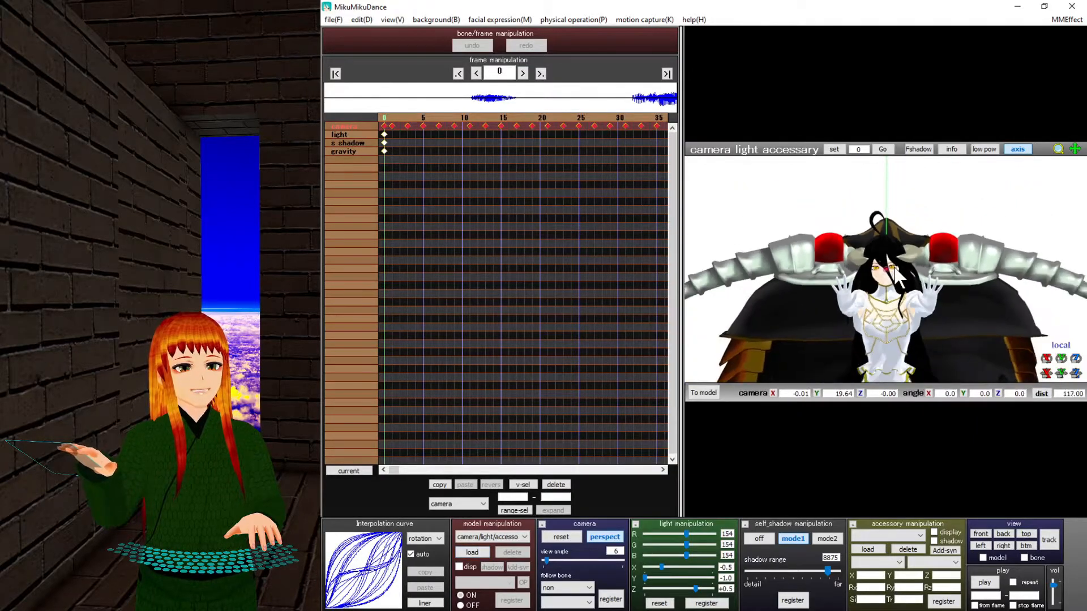
mouse_move(883, 317)
right_mouse_down()
mouse_move(883, 334)
mouse_move(891, 319)
right_mouse_up()
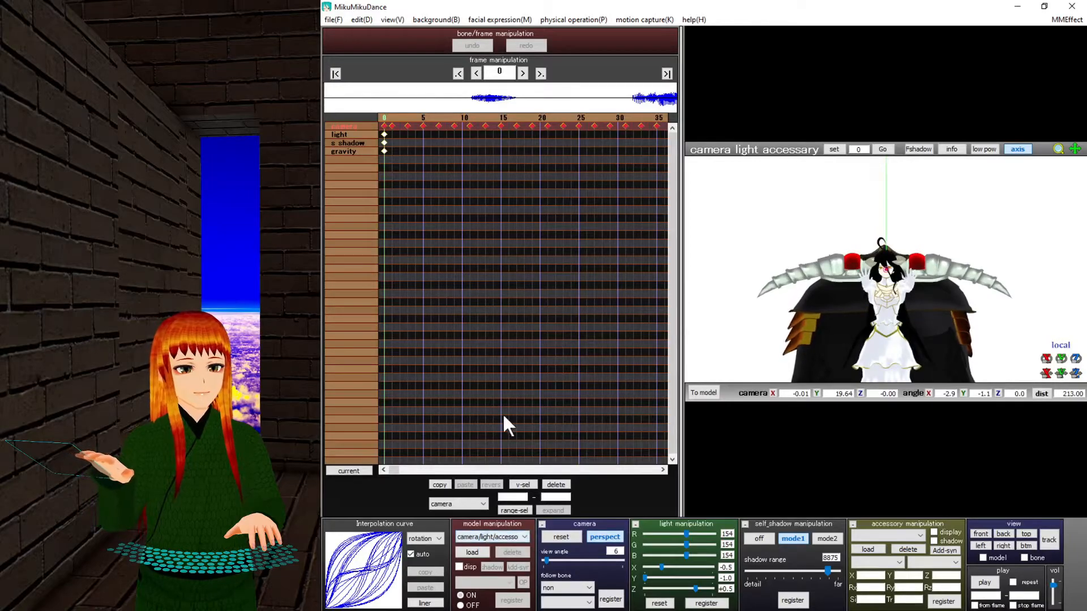
left_click(383, 117)
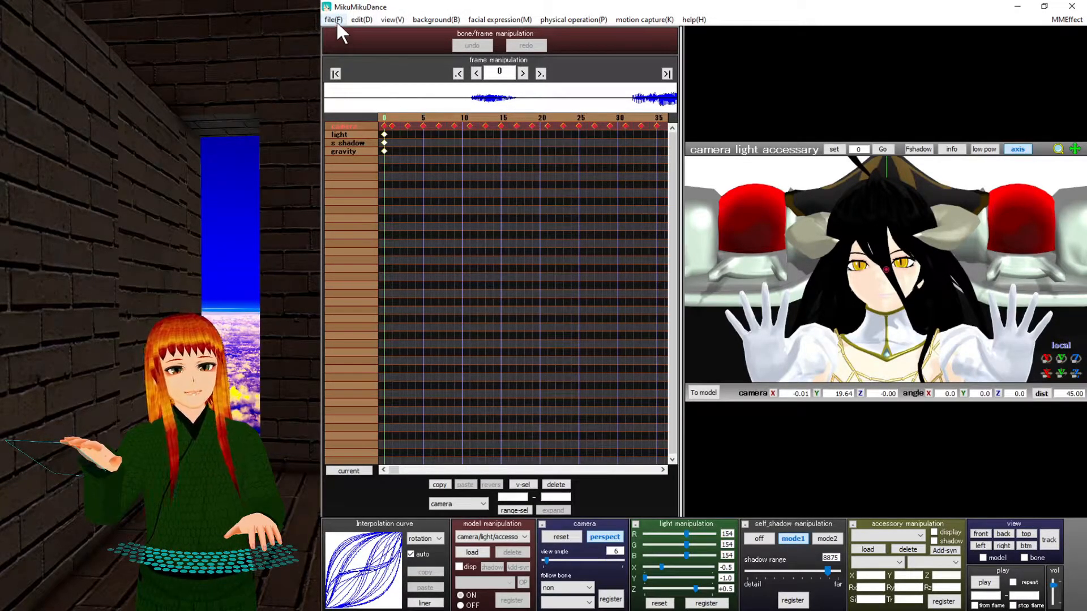
Start loading a model and browse up to the Backgrounds\Places stage folders.
left_click(472, 553)
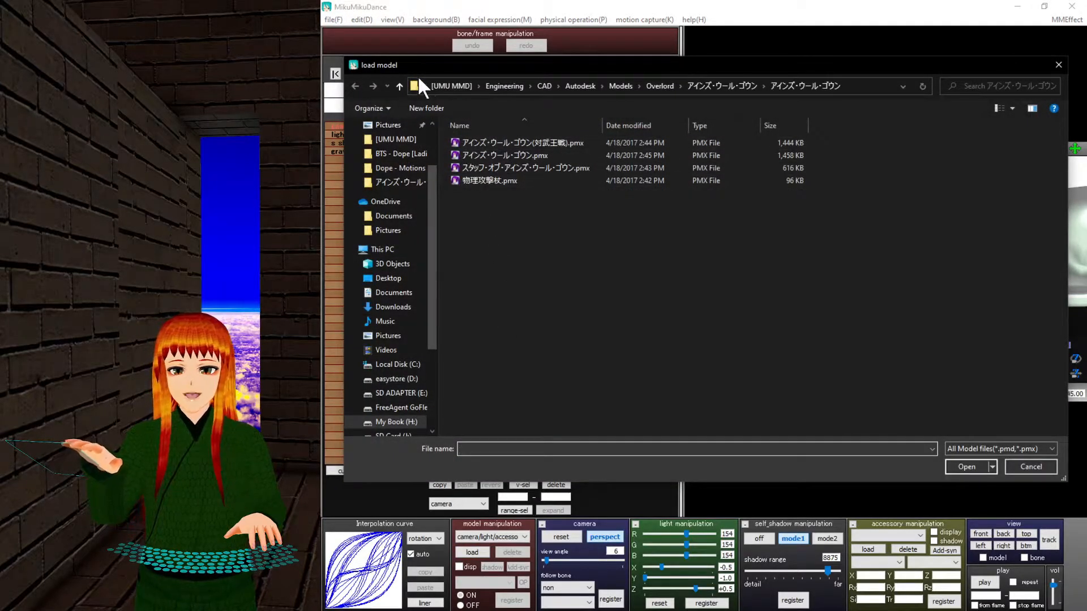
left_click(399, 86)
left_click(399, 86)
left_click(399, 86)
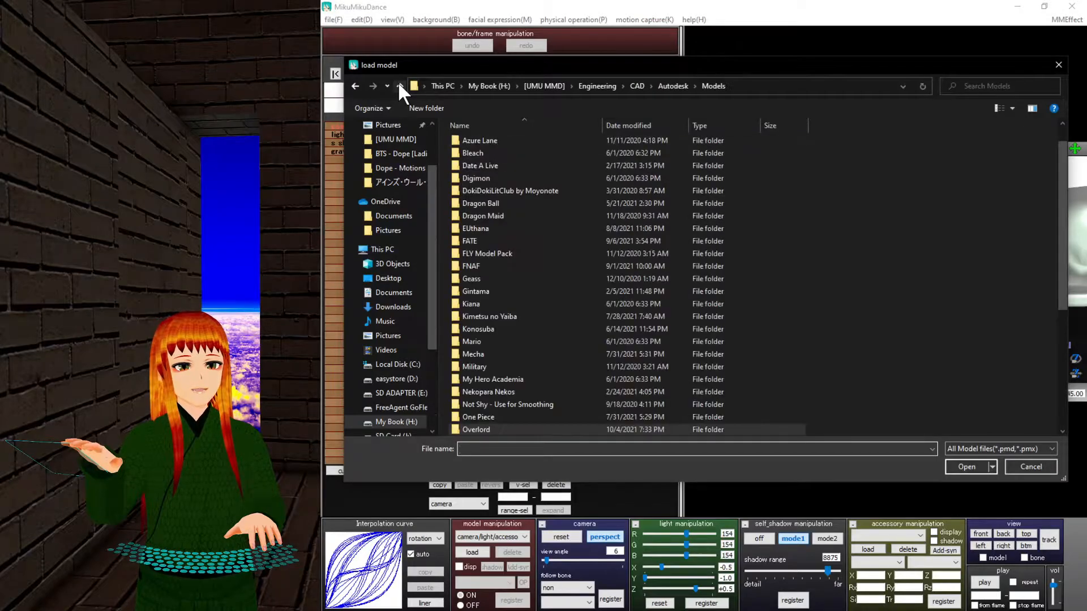
left_click(399, 86)
double_click(494, 215)
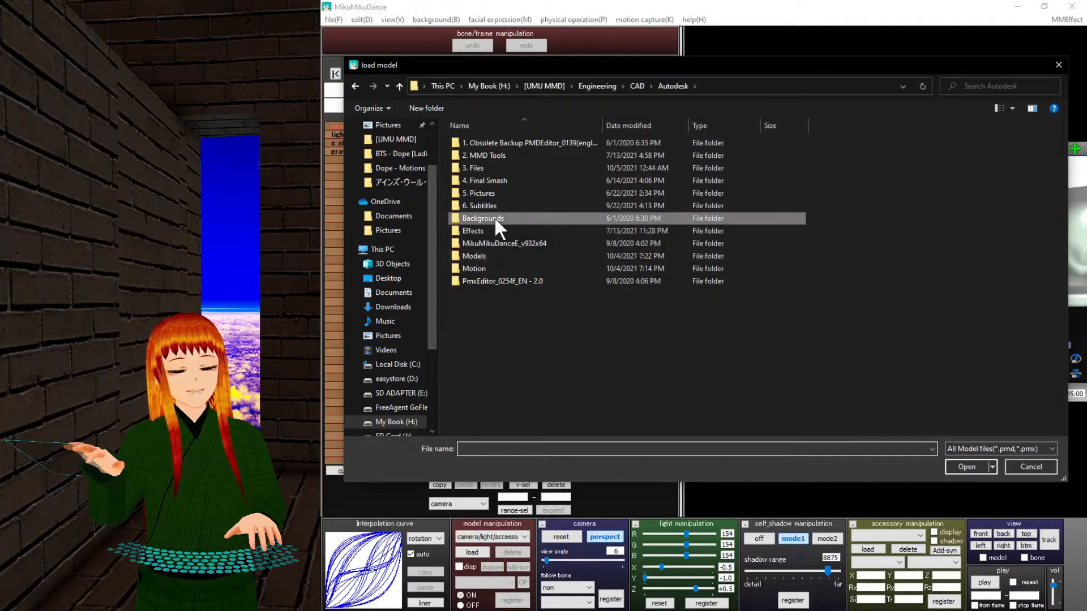
double_click(484, 168)
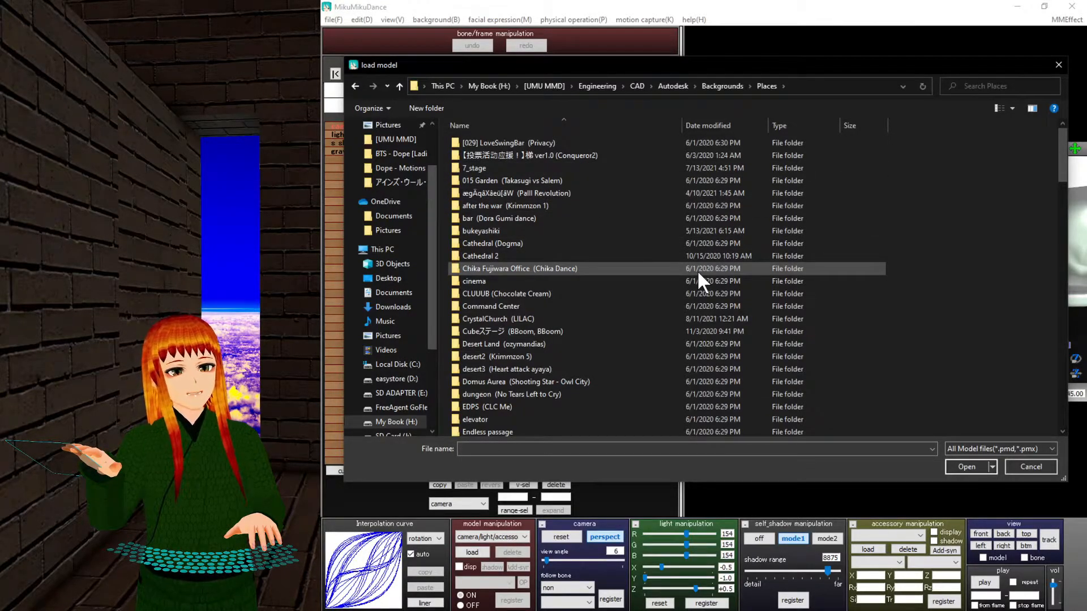
scroll(697, 269, "down", 3)
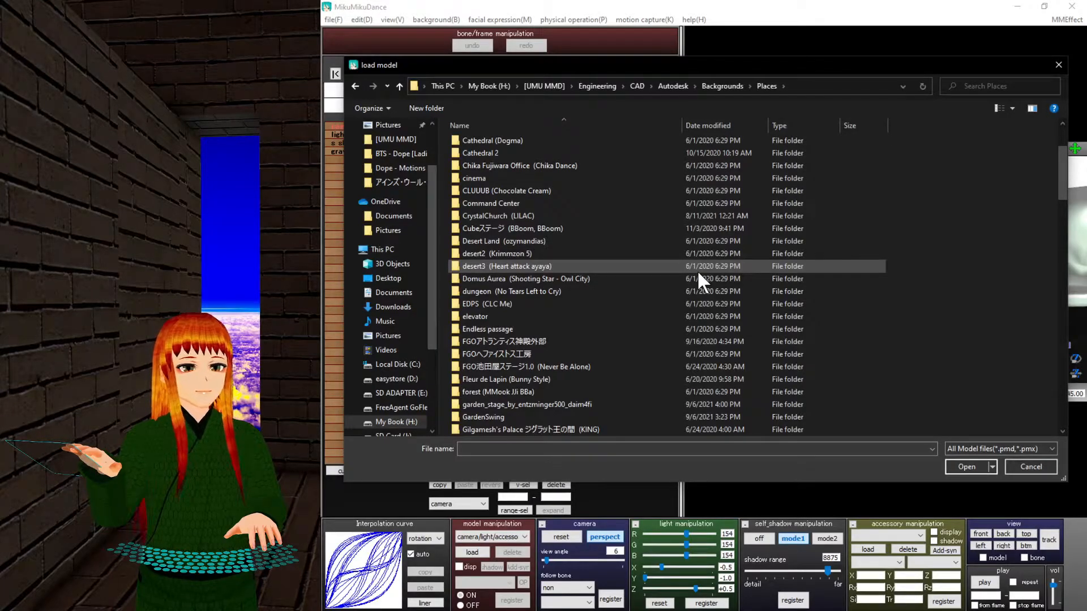
scroll(697, 269, "down", 18)
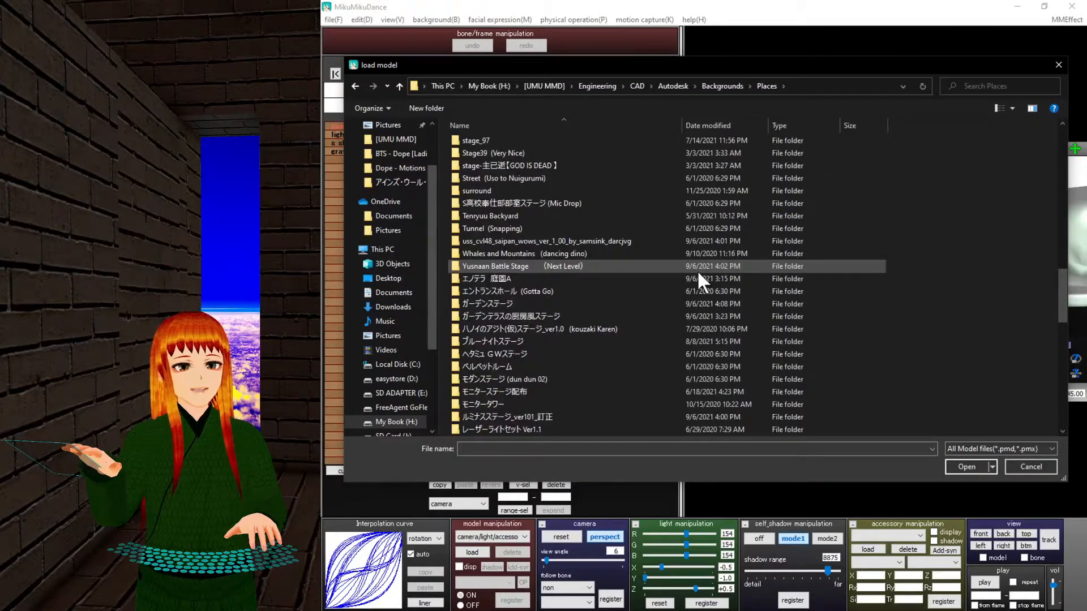
scroll(698, 270, "down", 15)
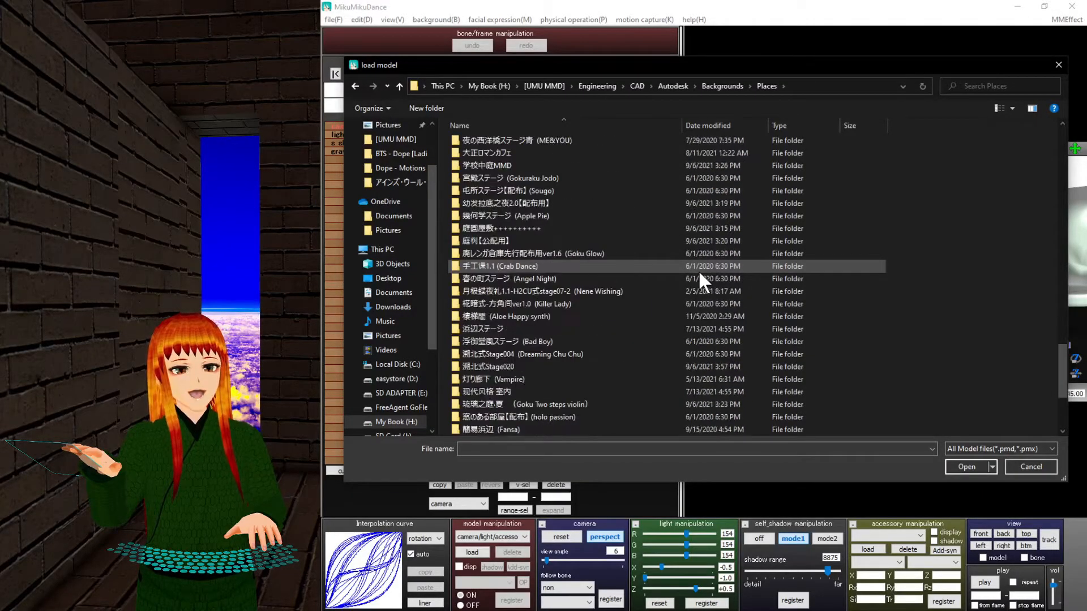
scroll(697, 270, "up", 7)
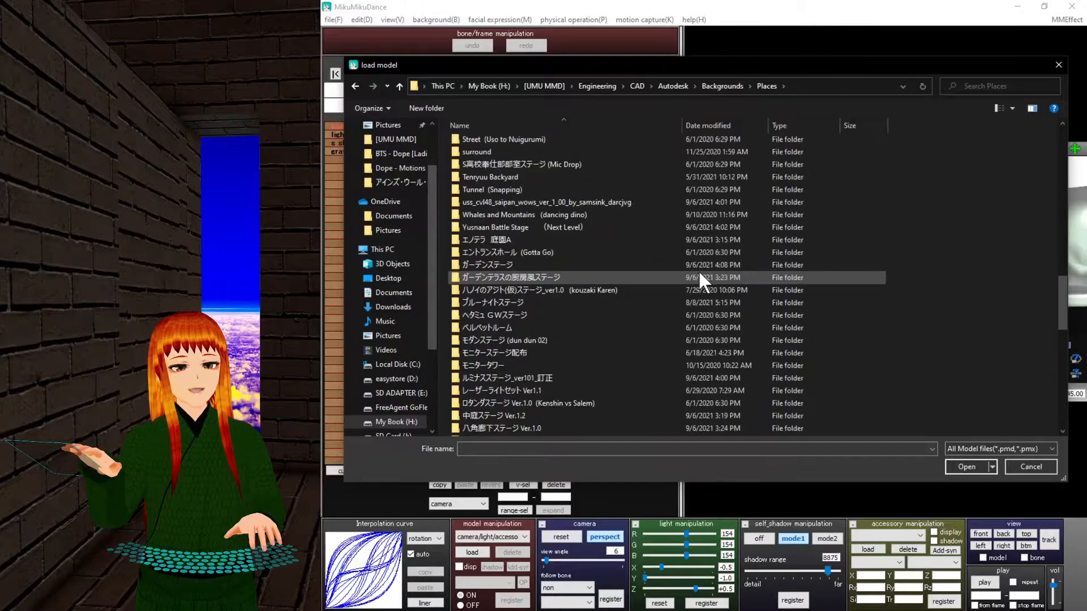
scroll(697, 269, "down", 10)
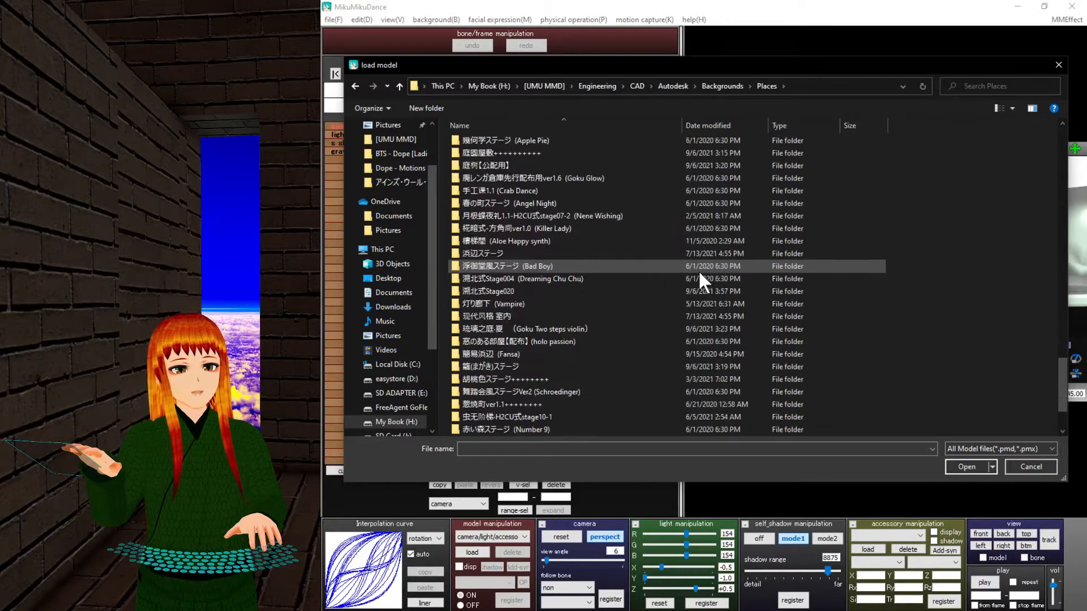
scroll(699, 273, "down", 4)
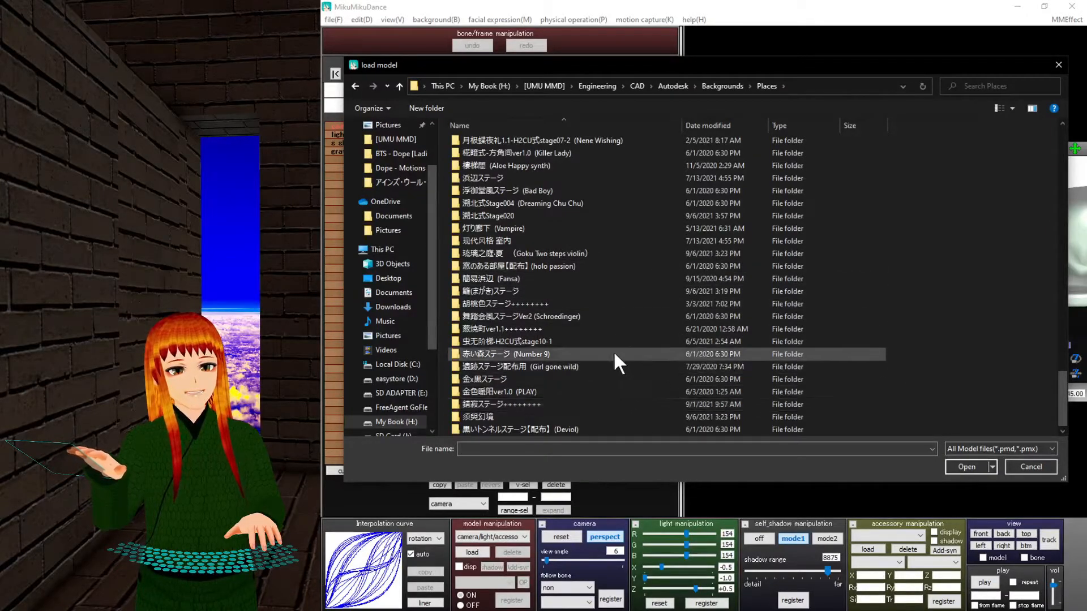
scroll(601, 295, "up", 3)
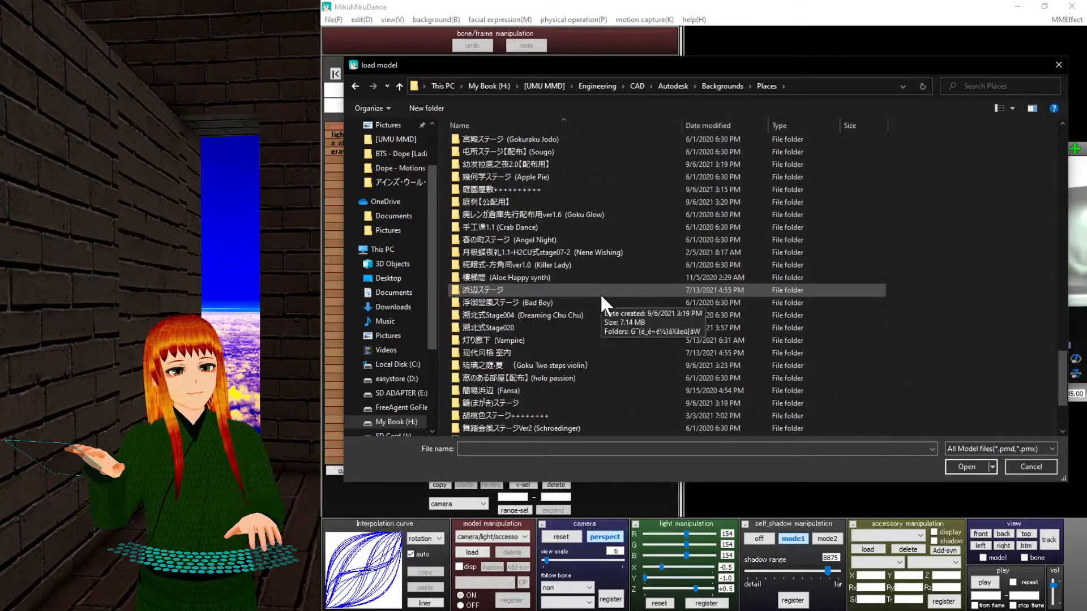
scroll(601, 296, "up", 5)
scroll(601, 296, "up", 5)
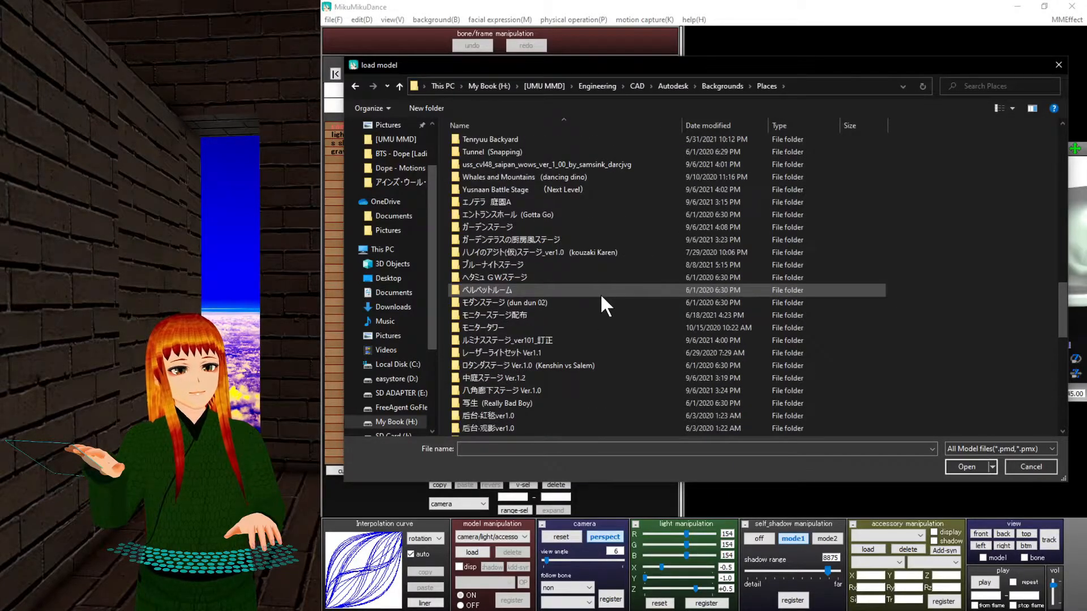
scroll(601, 296, "down", 3)
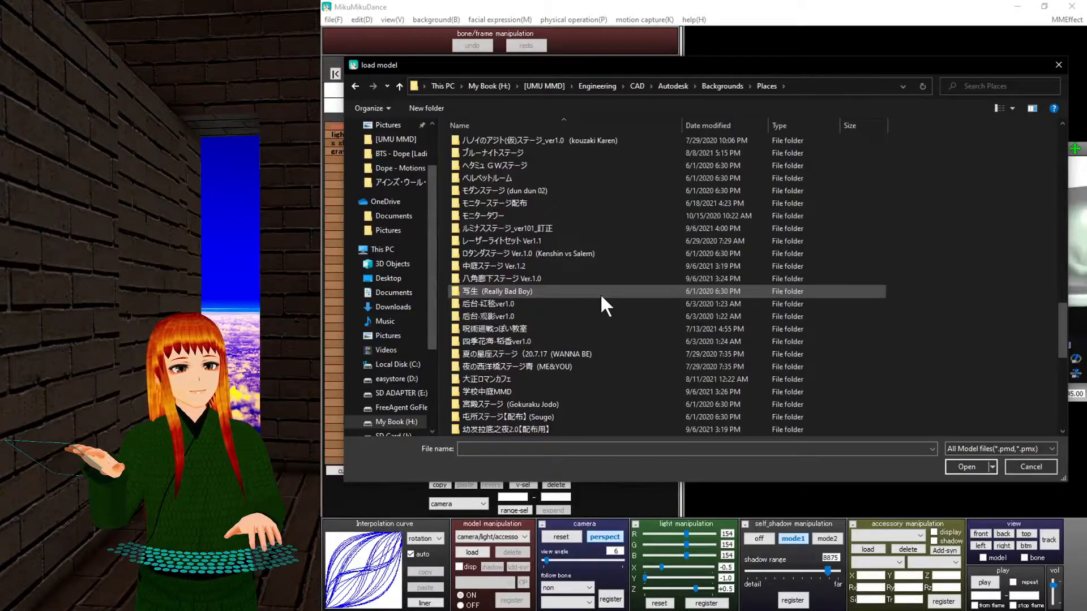
scroll(601, 296, "down", 5)
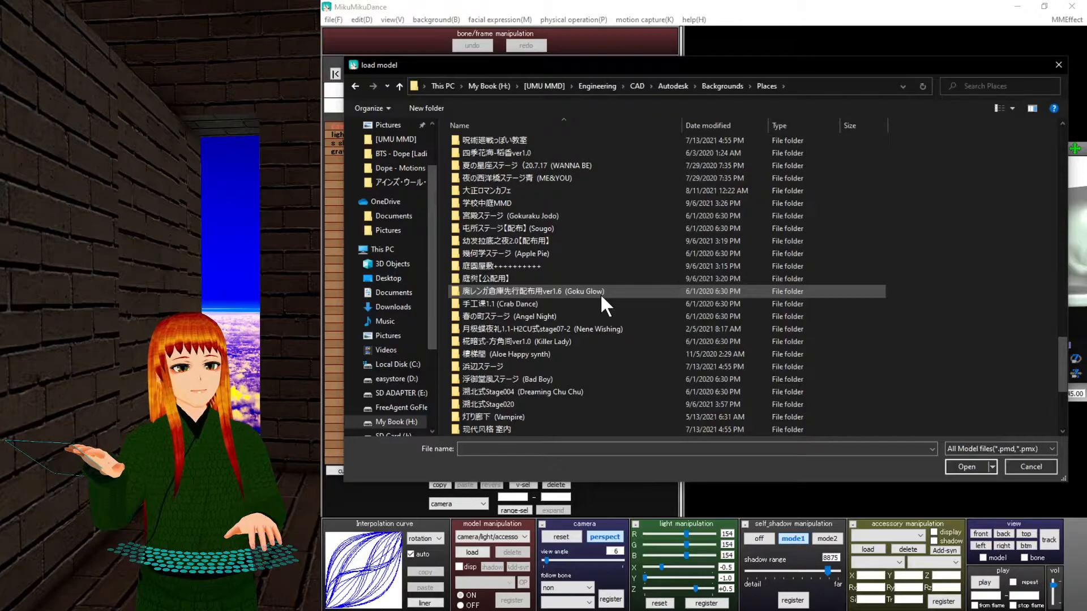
scroll(601, 295, "down", 5)
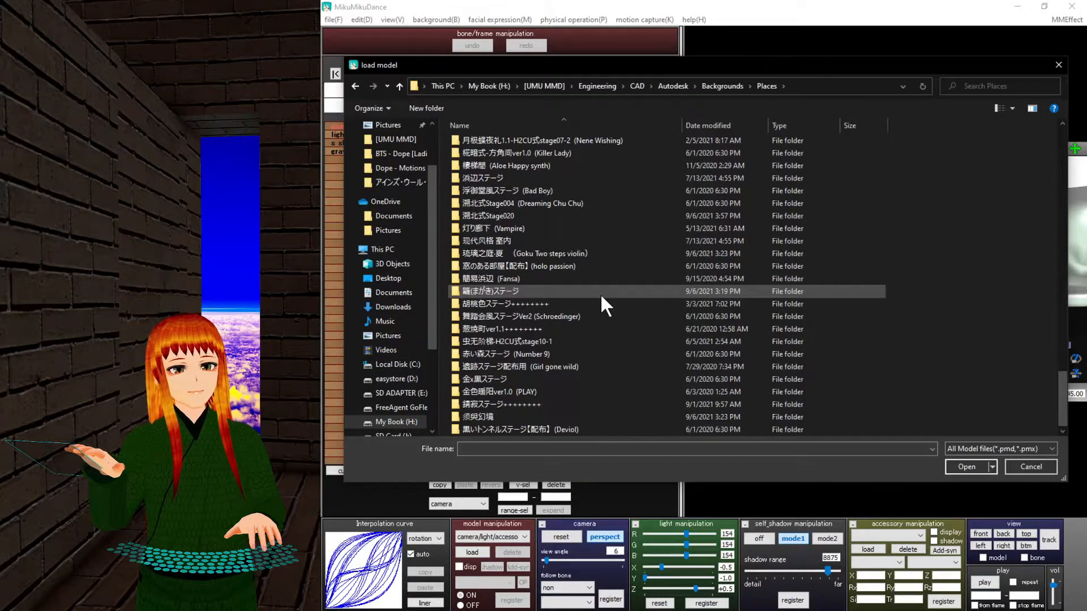
Load stage(昼).pmx from the 幼发拉底之夜2.0【配布用】 folder and dismiss its info notice.
double_click(606, 238)
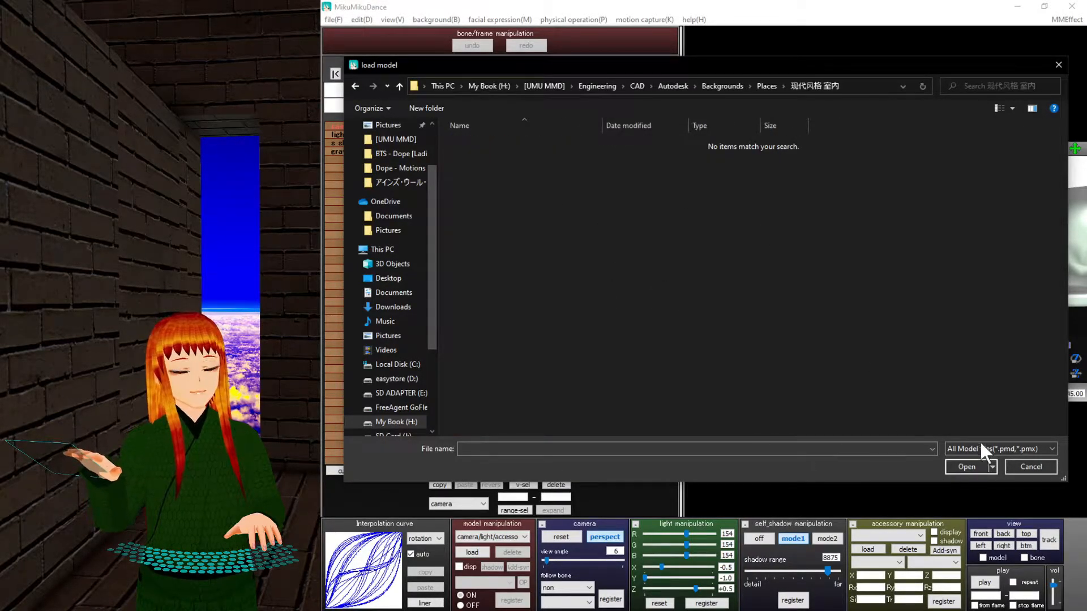
left_click(398, 85)
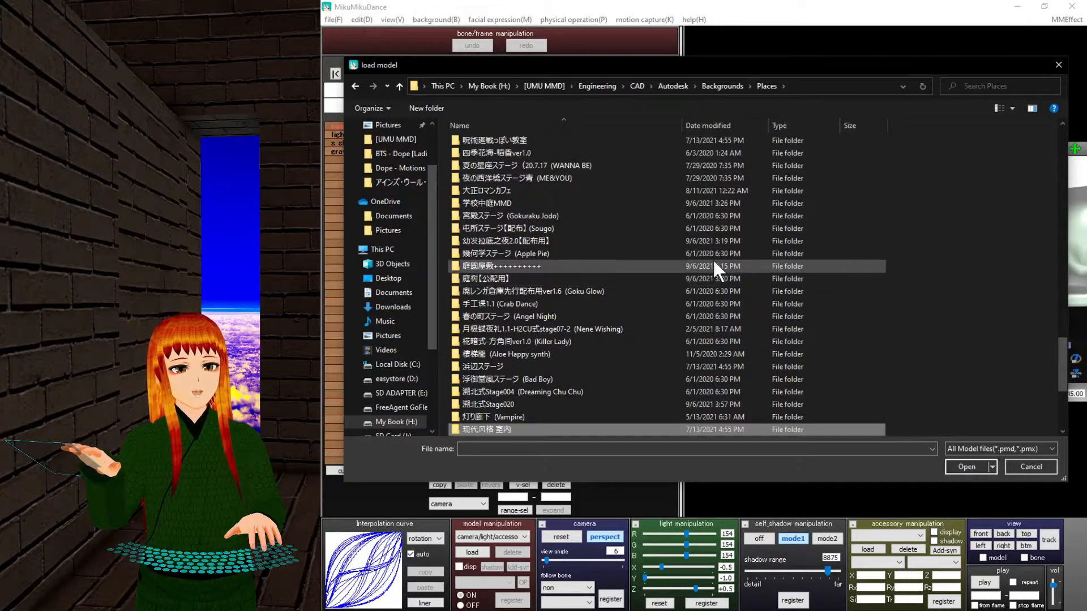
double_click(695, 241)
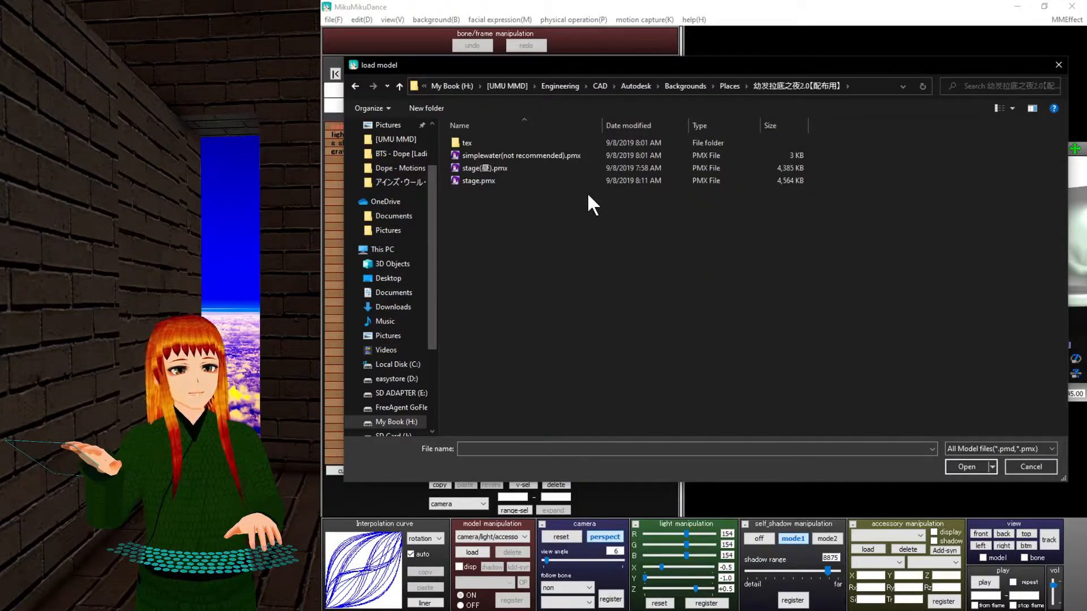
double_click(589, 168)
left_click(685, 346)
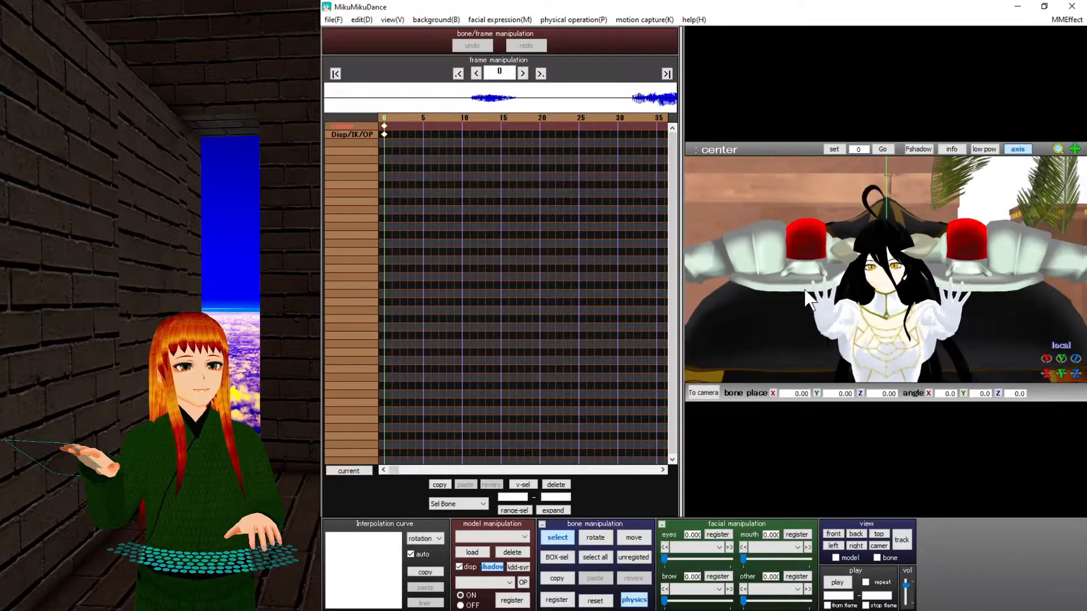
Delete the 幼发拉底之夜2.0 stage model and reopen the model-loading dialog.
scroll(804, 288, "down", 8)
right_click_drag(804, 289, 791, 320)
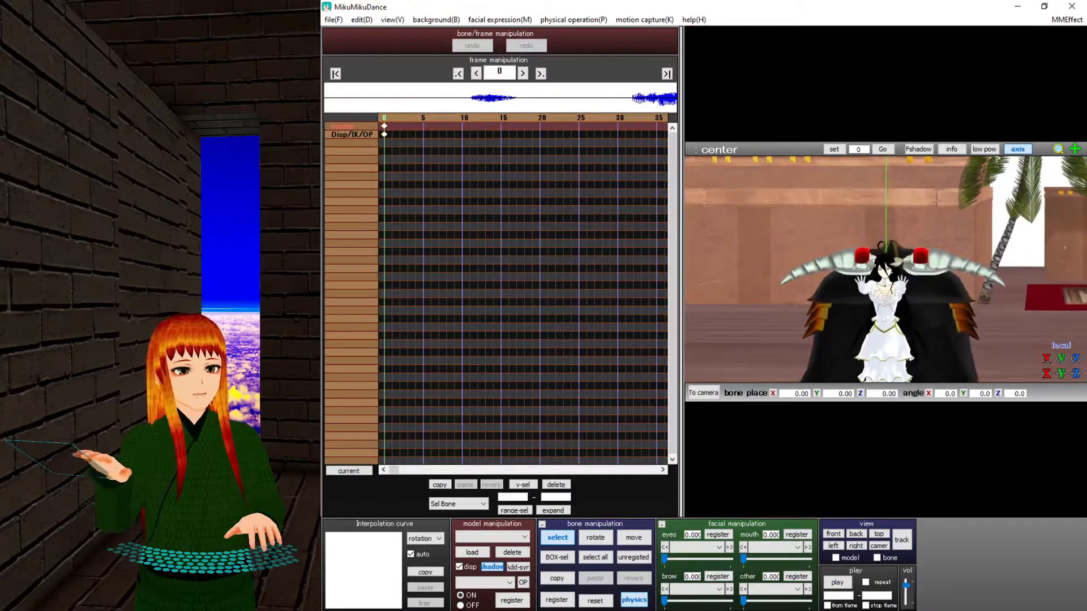
left_click(512, 551)
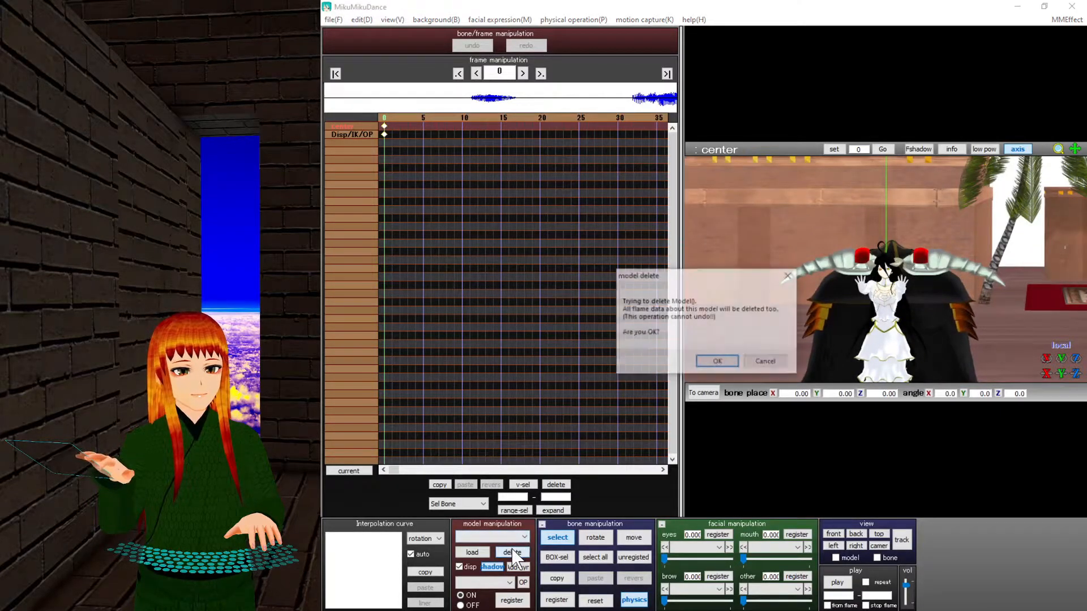
left_click(715, 362)
left_click(472, 552)
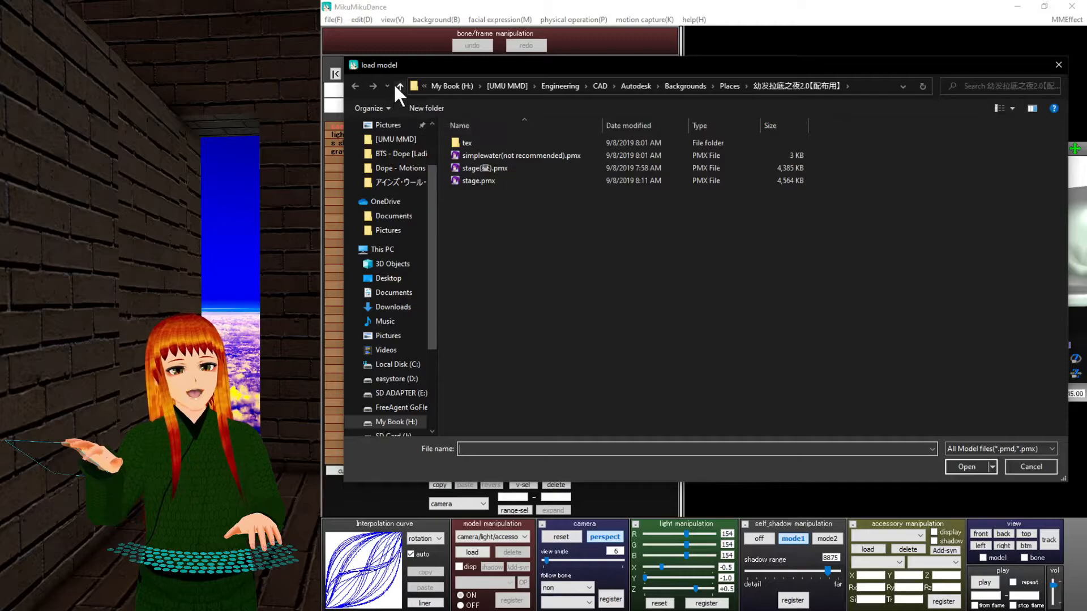
Load the Silent Garden V1.00 stage .pmx from Places and dismiss its info notice.
left_click(399, 86)
scroll(587, 264, "up", 7)
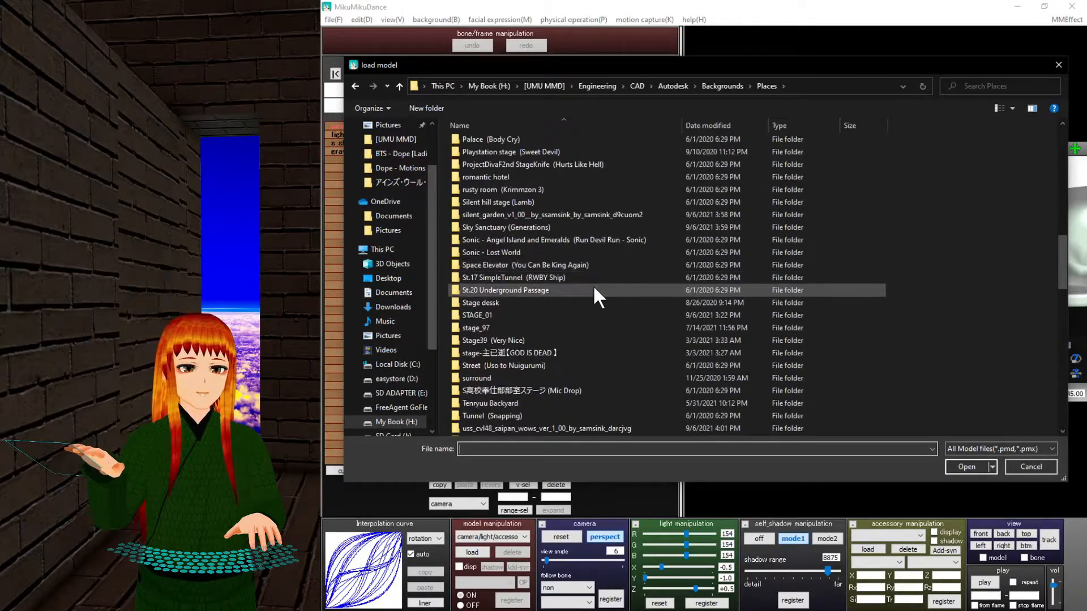
mouse_move(599, 301)
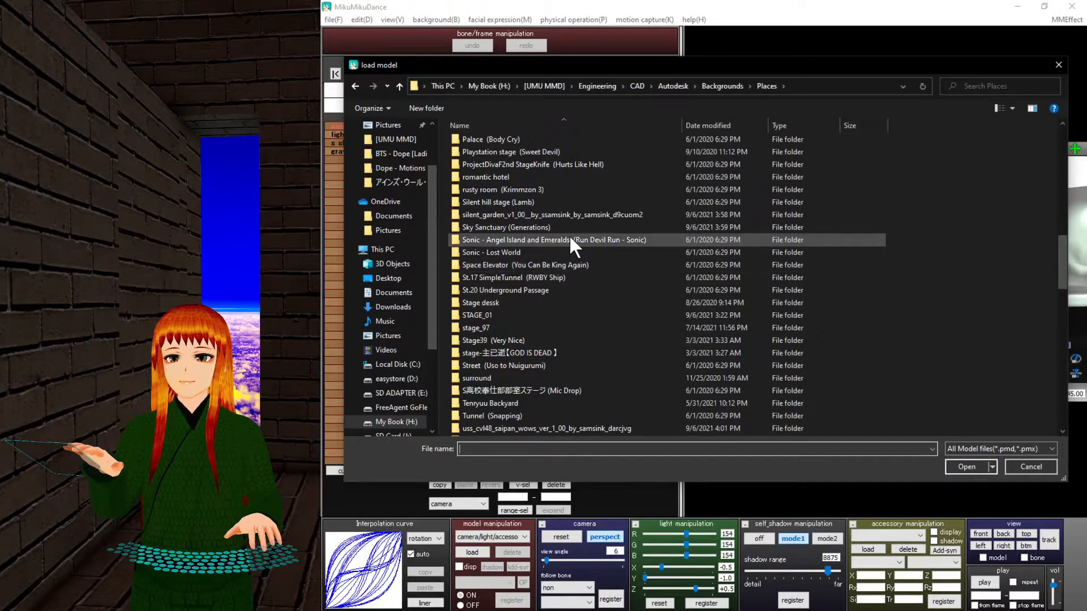
double_click(570, 215)
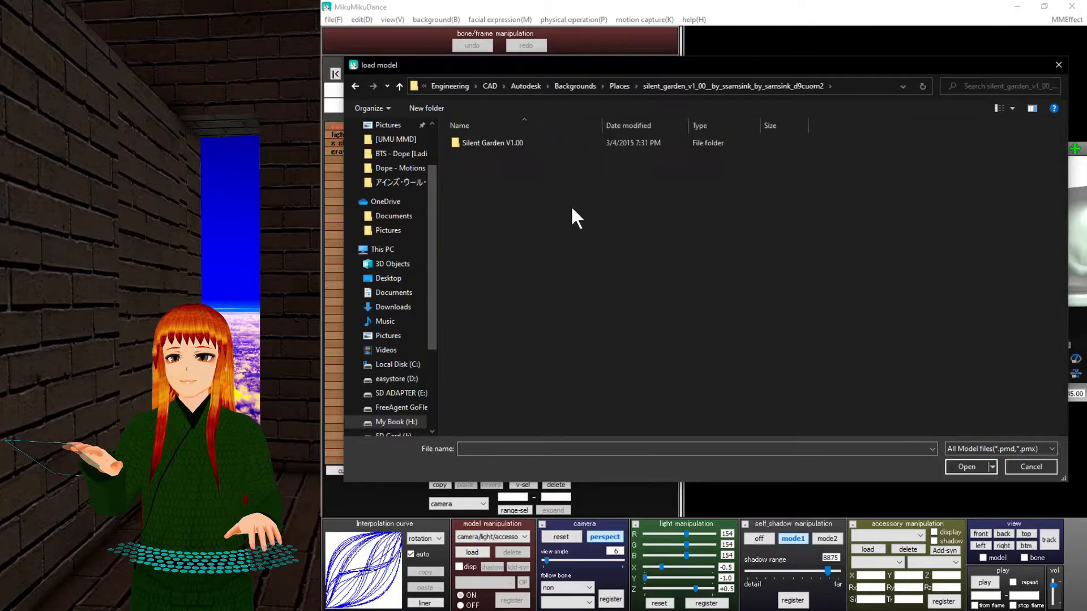
double_click(552, 146)
double_click(553, 182)
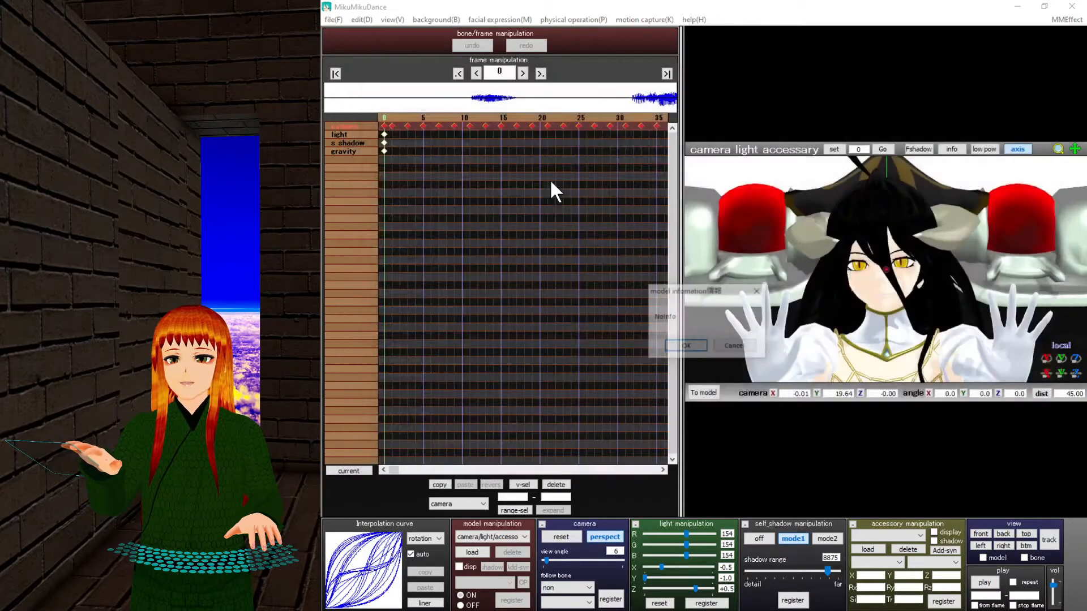
left_click(685, 346)
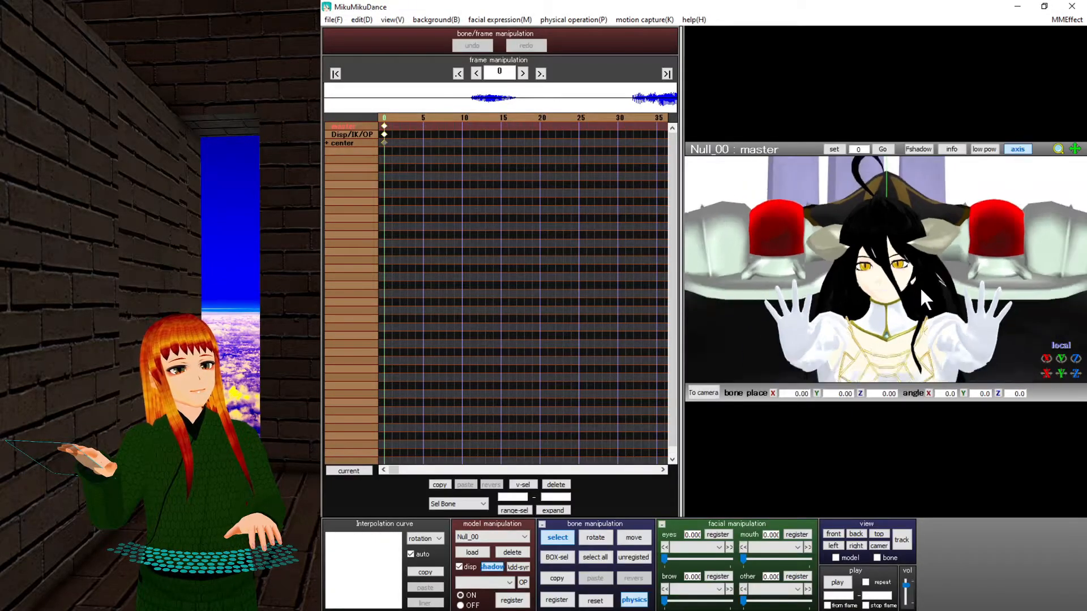
Look over the Silent Garden from above, then start deleting it.
scroll(920, 287, "down", 3)
right_click_drag(919, 286, 668, 466)
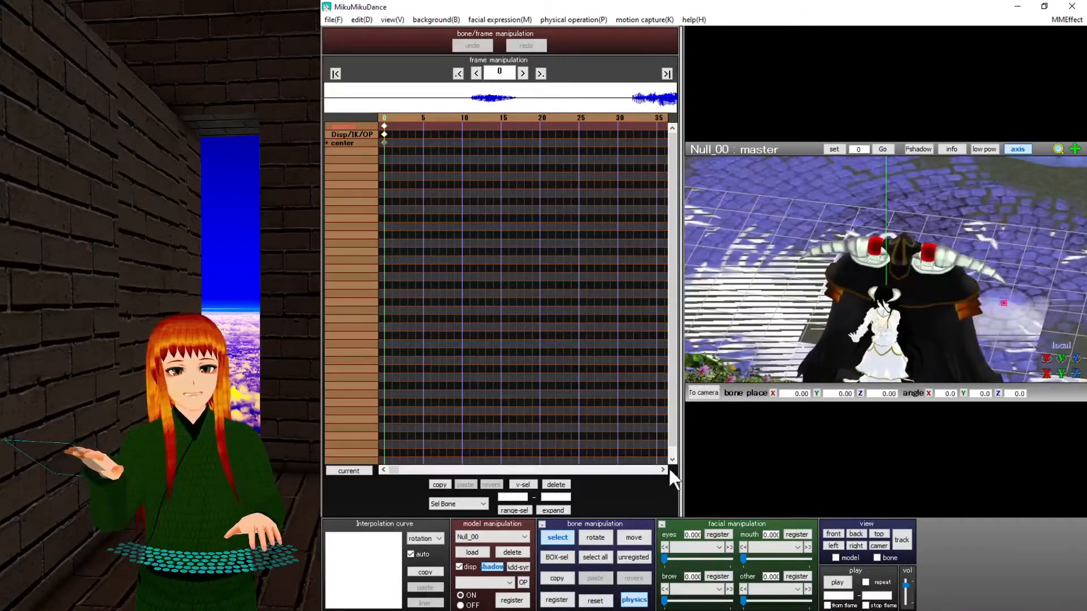
left_click(512, 552)
Confirm removing Silent Garden and browse the Places folder for another stage.
left_click(716, 361)
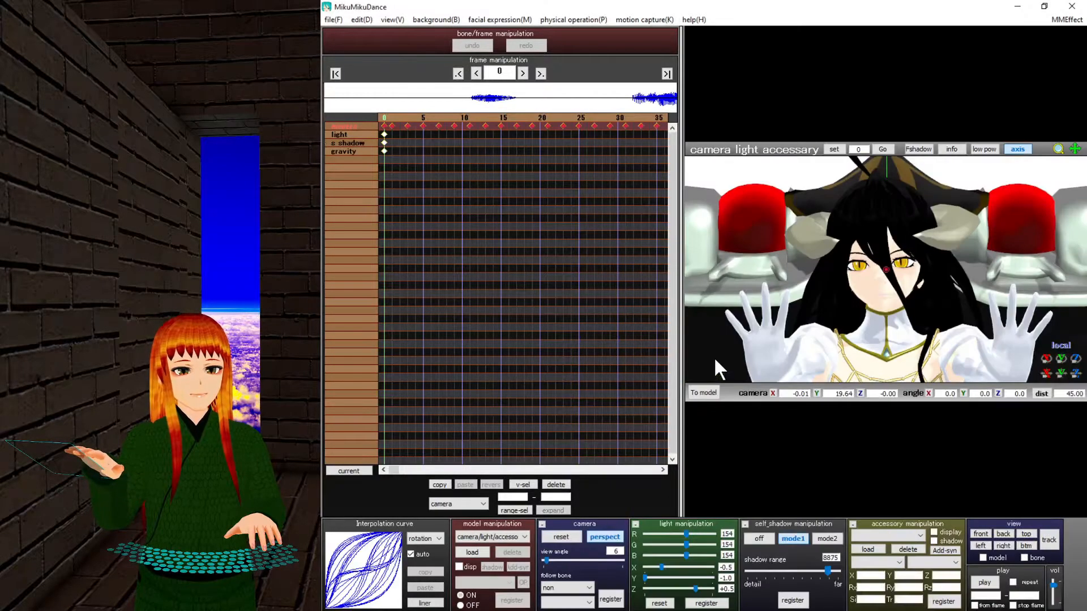
left_click(471, 552)
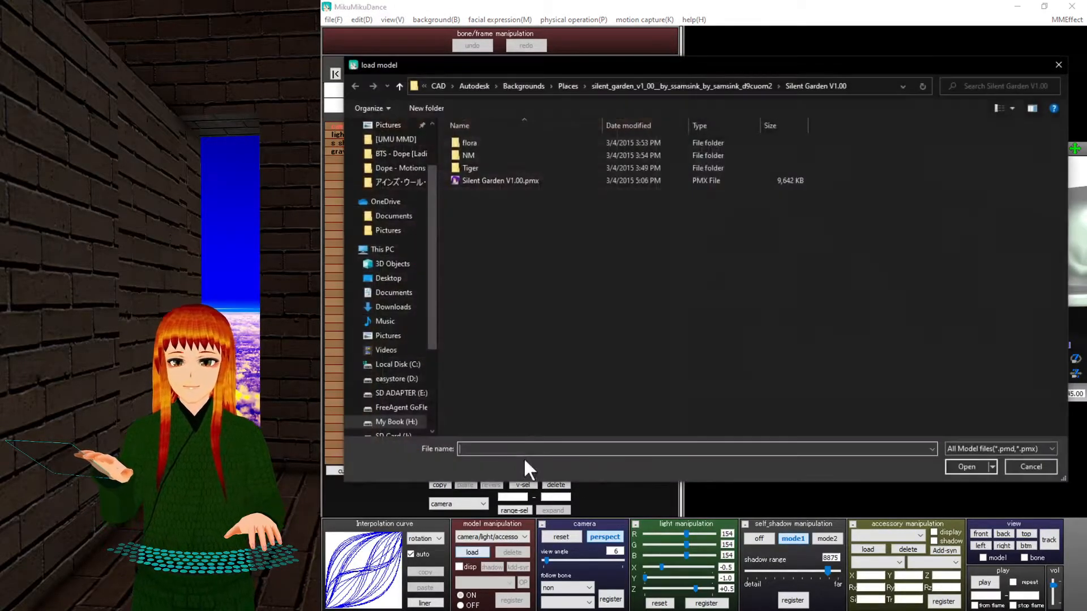
left_click(397, 87)
left_click(397, 86)
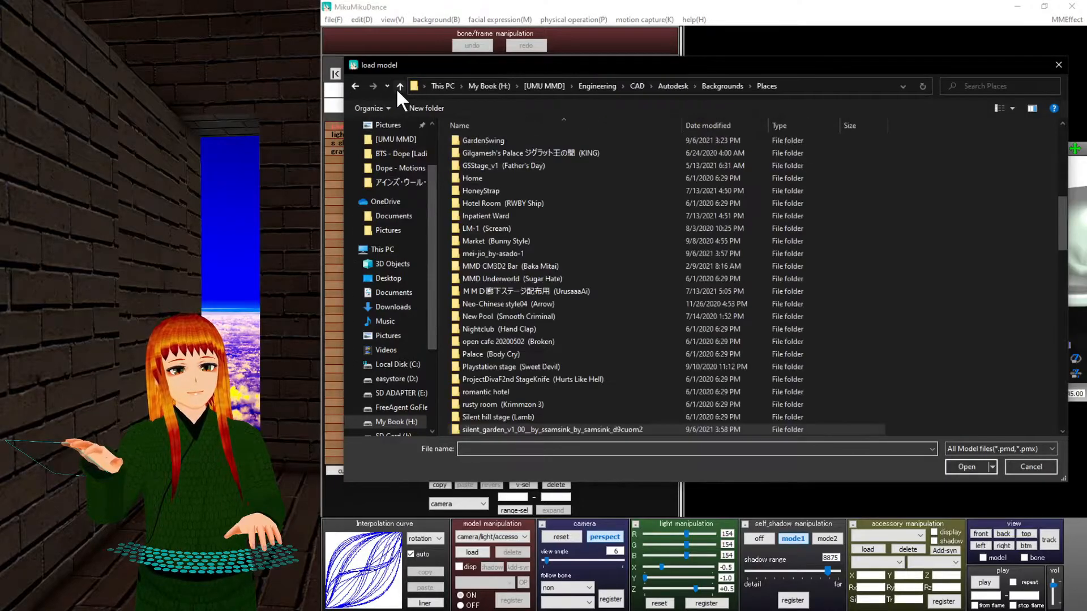
scroll(557, 304, "up", 10)
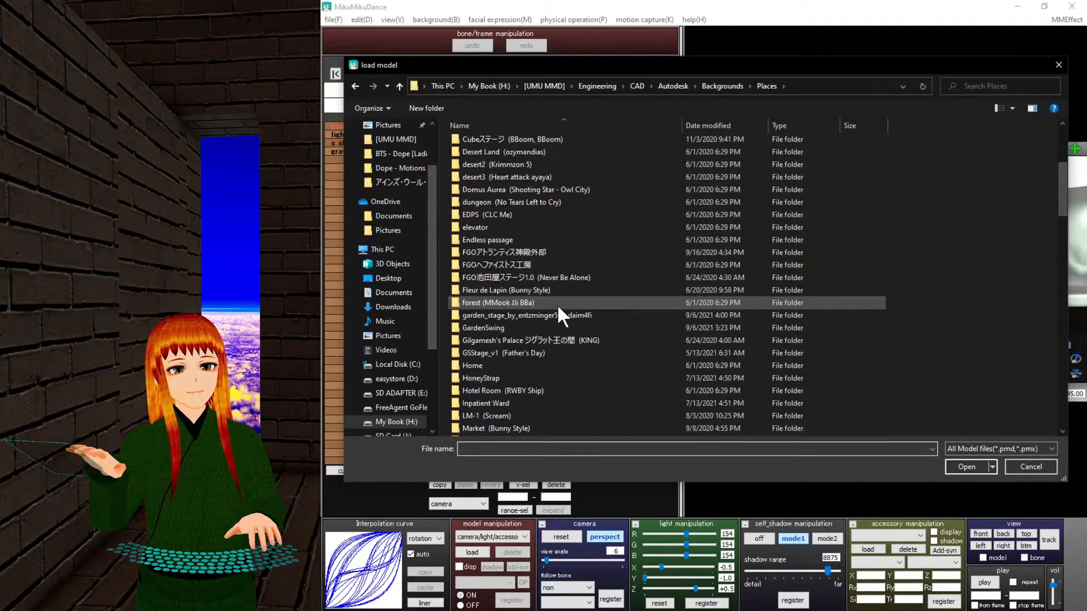
scroll(557, 304, "down", 5)
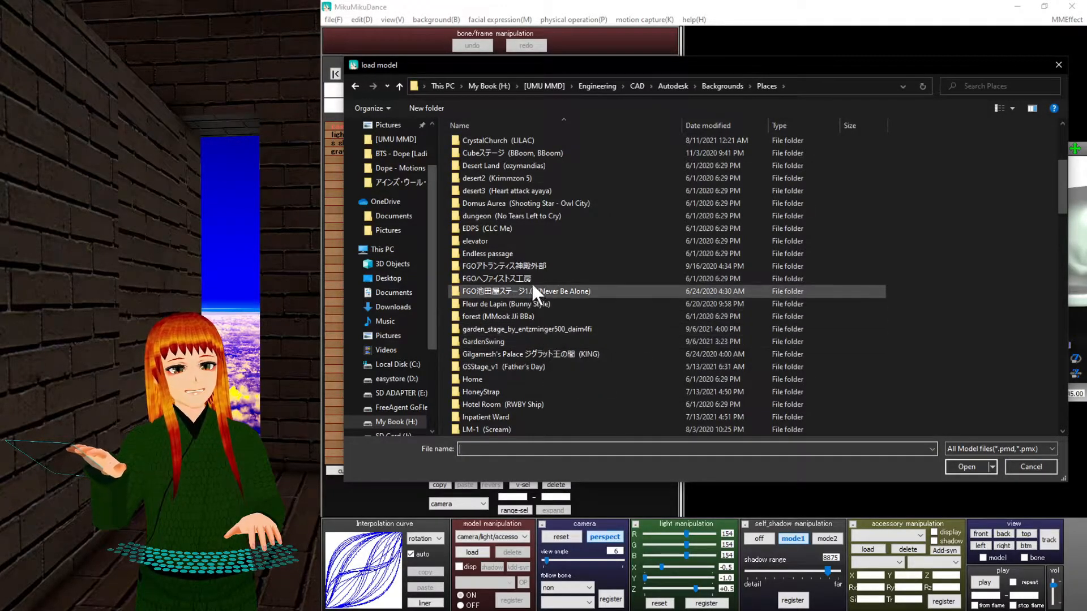
scroll(547, 252, "up", 1)
scroll(548, 251, "up", 2)
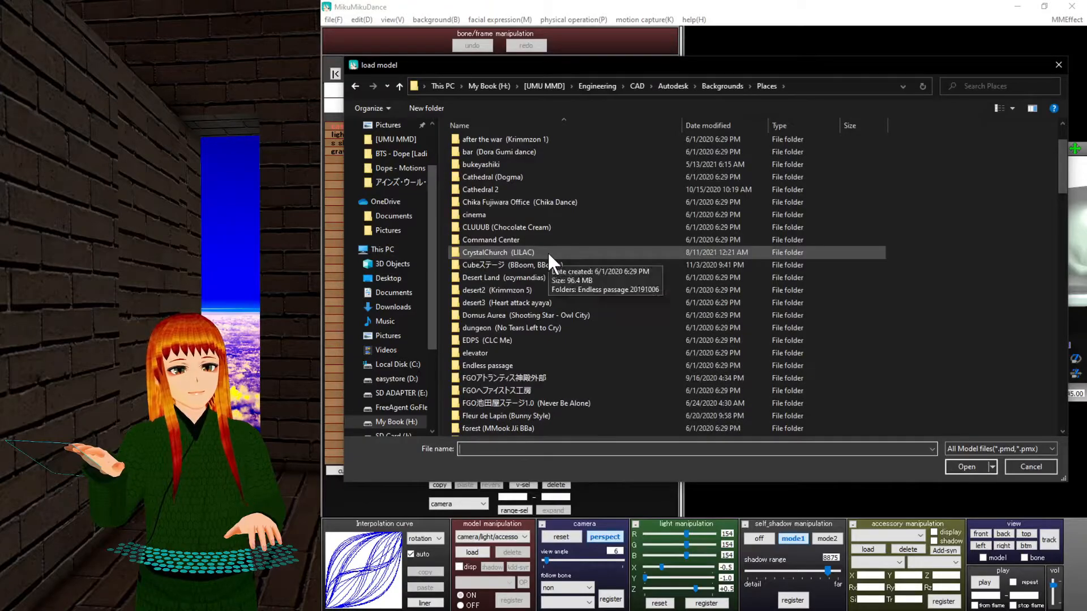
scroll(548, 252, "down", 5)
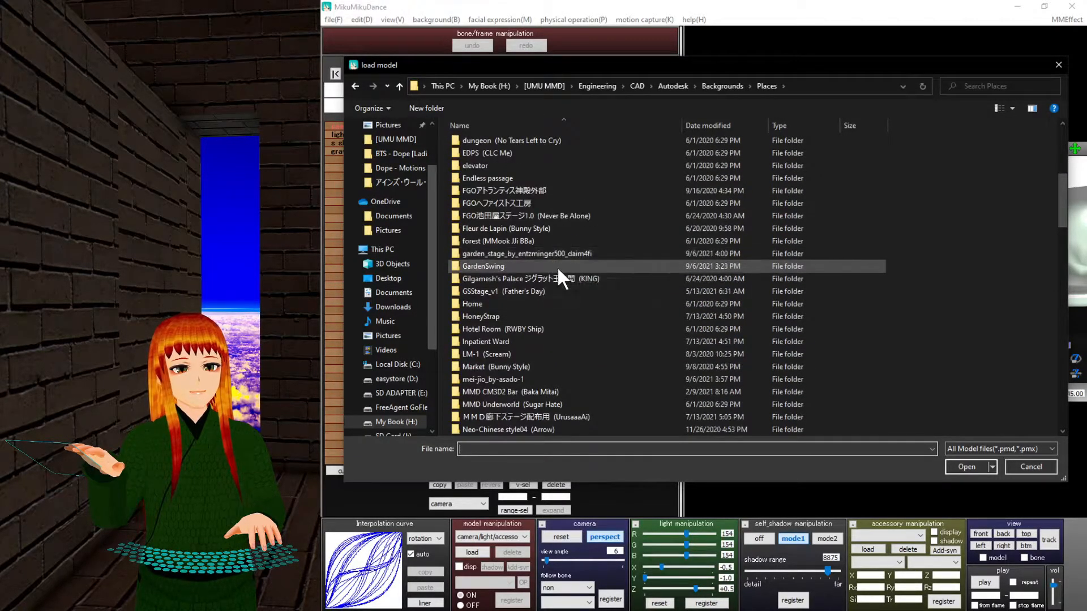
scroll(562, 283, "down", 4)
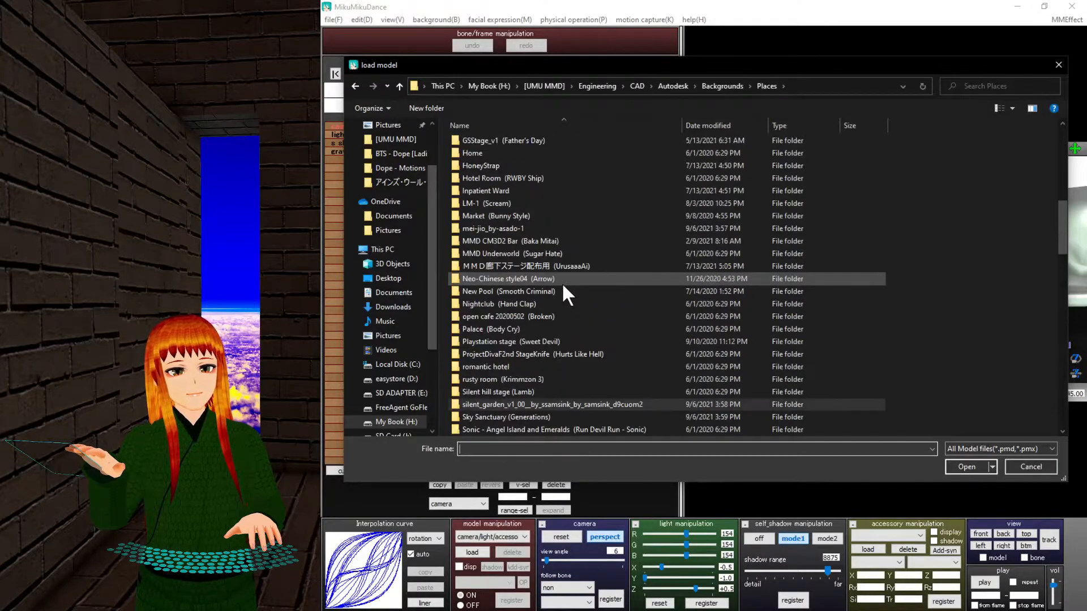
Load 2.pmx from the stage-主已逝【GOD IS DEAD】 folder and dismiss its info notice.
left_click(399, 86)
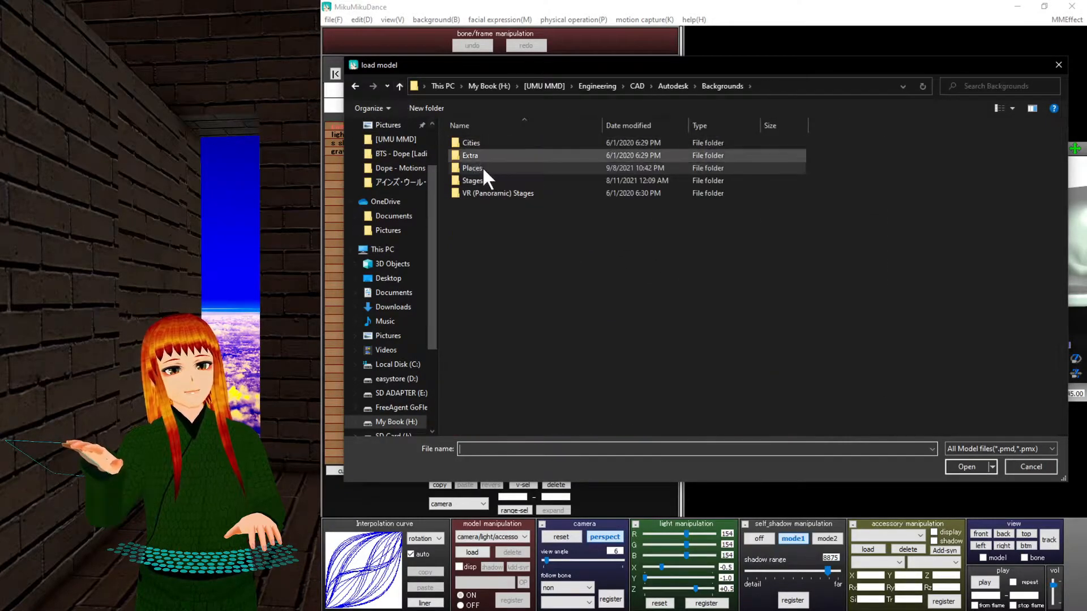
double_click(491, 182)
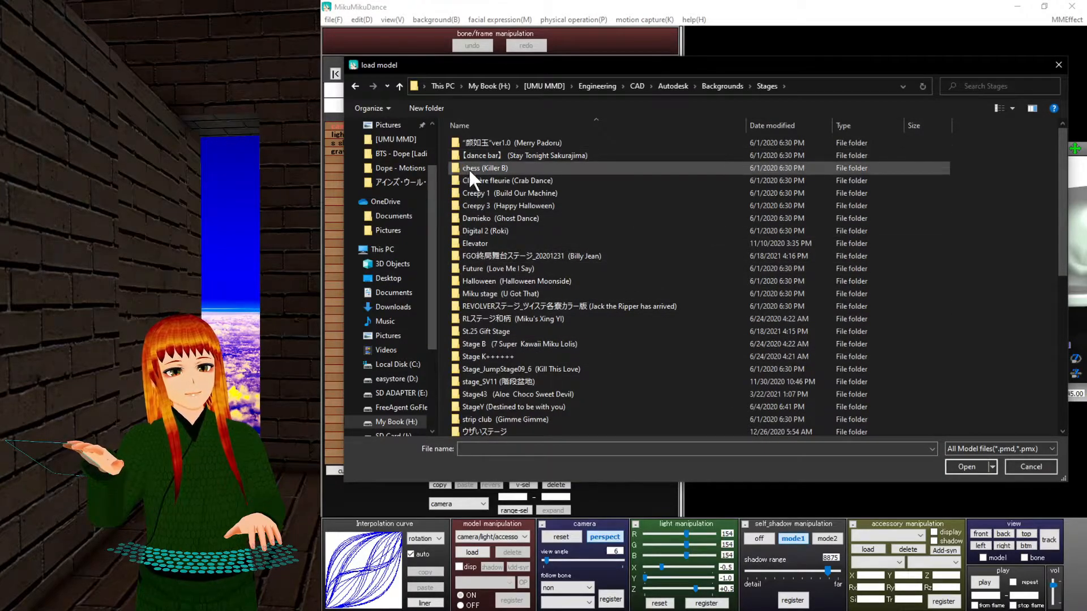
left_click(400, 86)
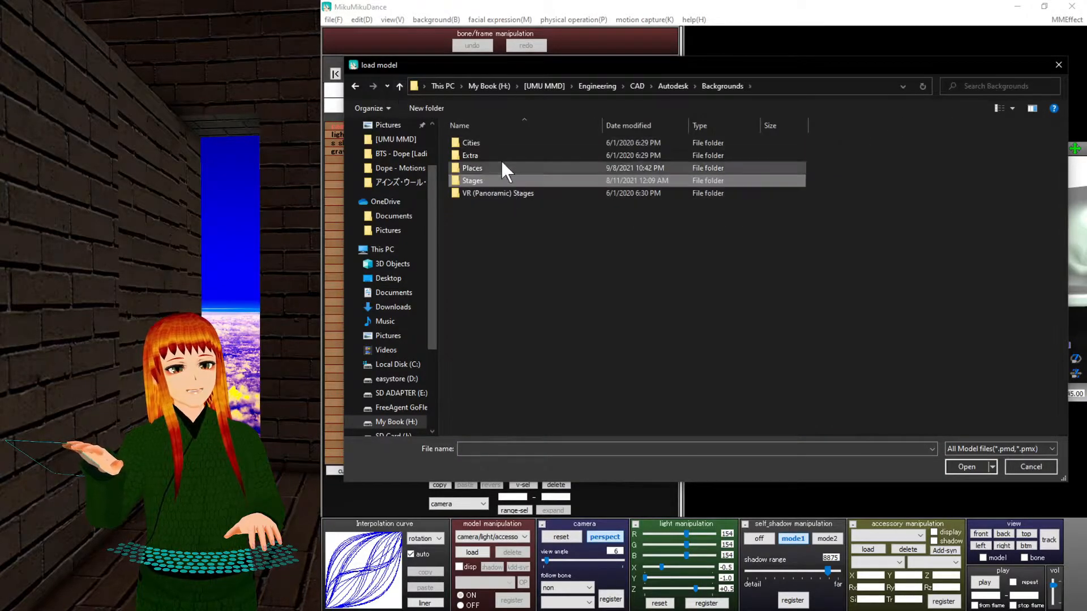
double_click(500, 164)
scroll(571, 252, "down", 6)
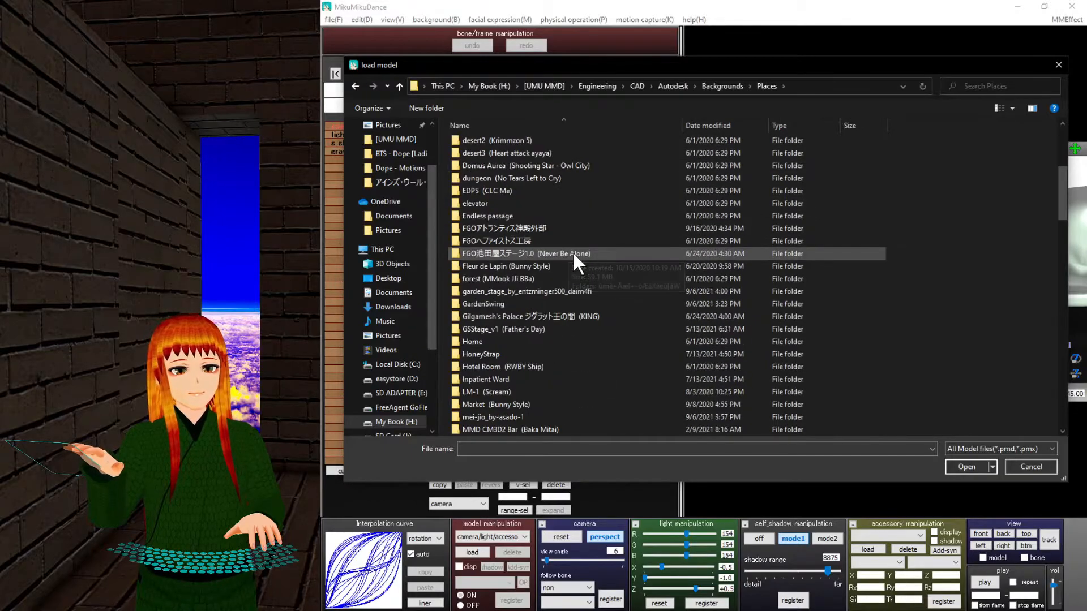
scroll(572, 251, "down", 5)
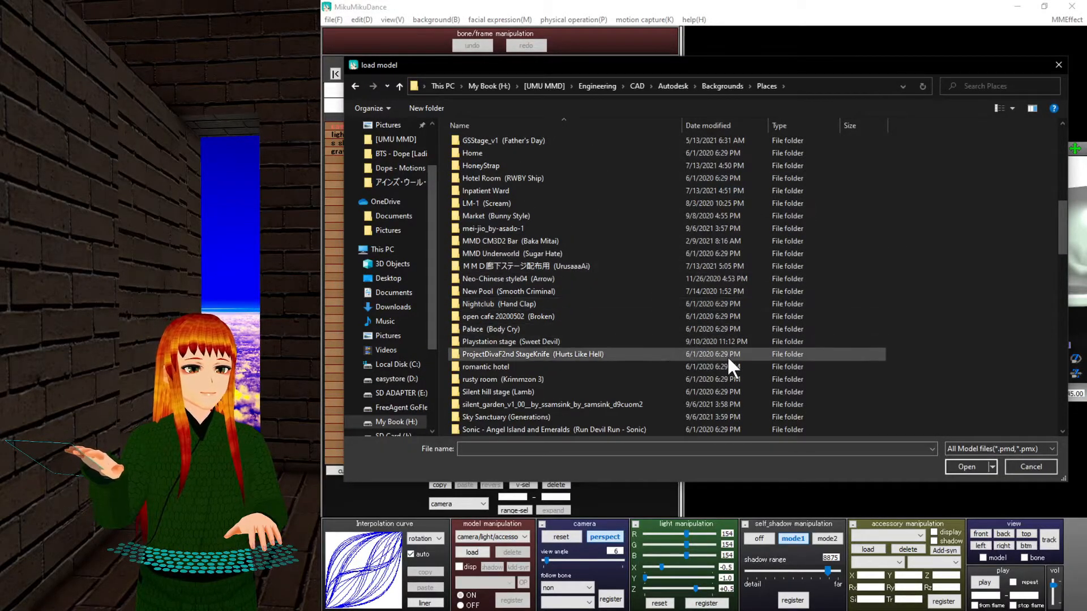
scroll(727, 362, "down", 2)
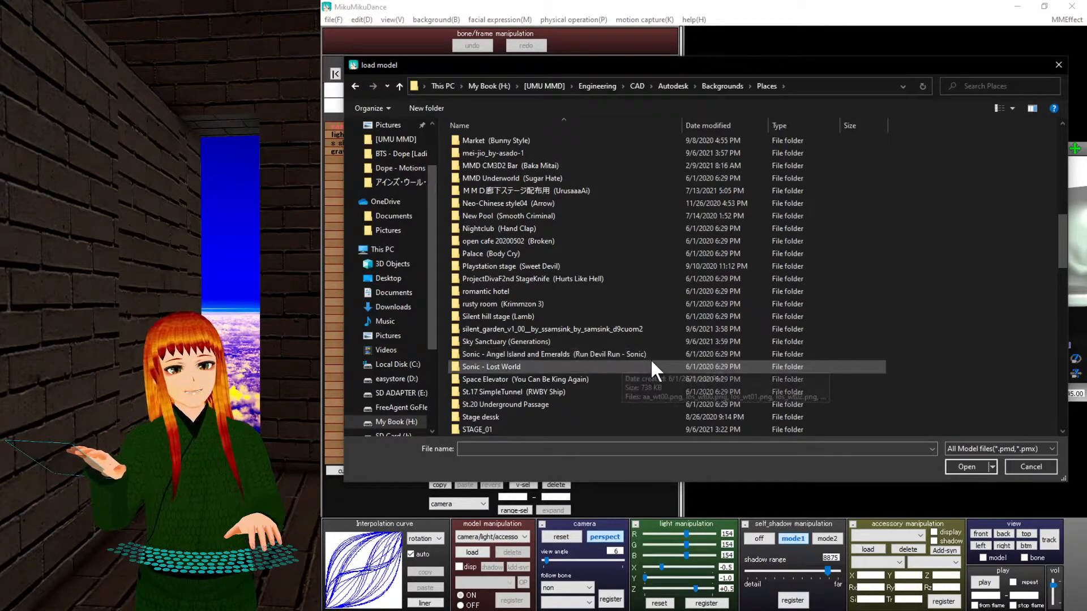
scroll(725, 363, "down", 3)
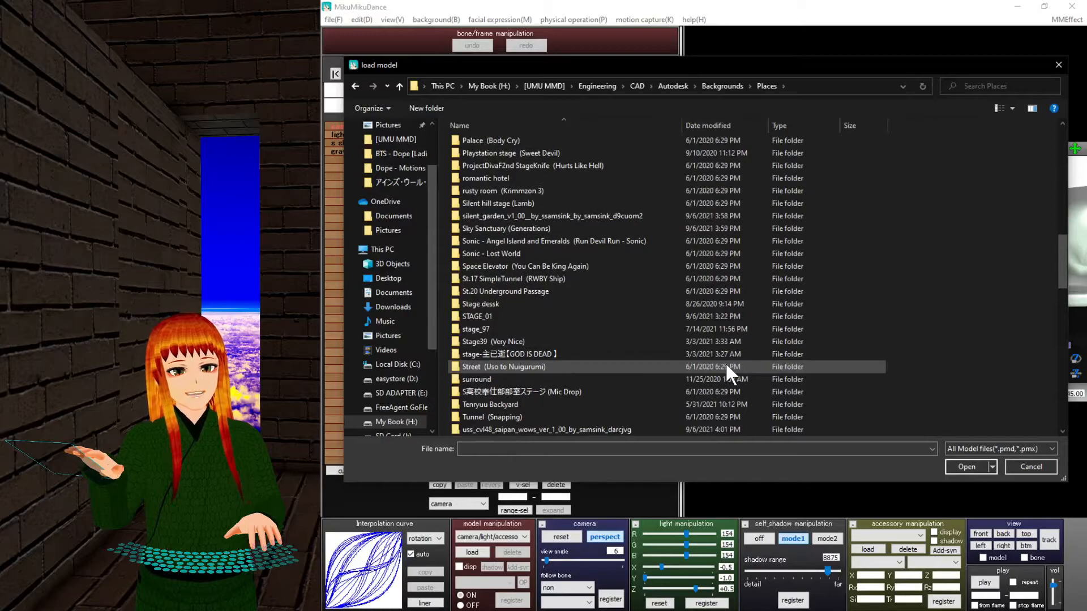
double_click(528, 353)
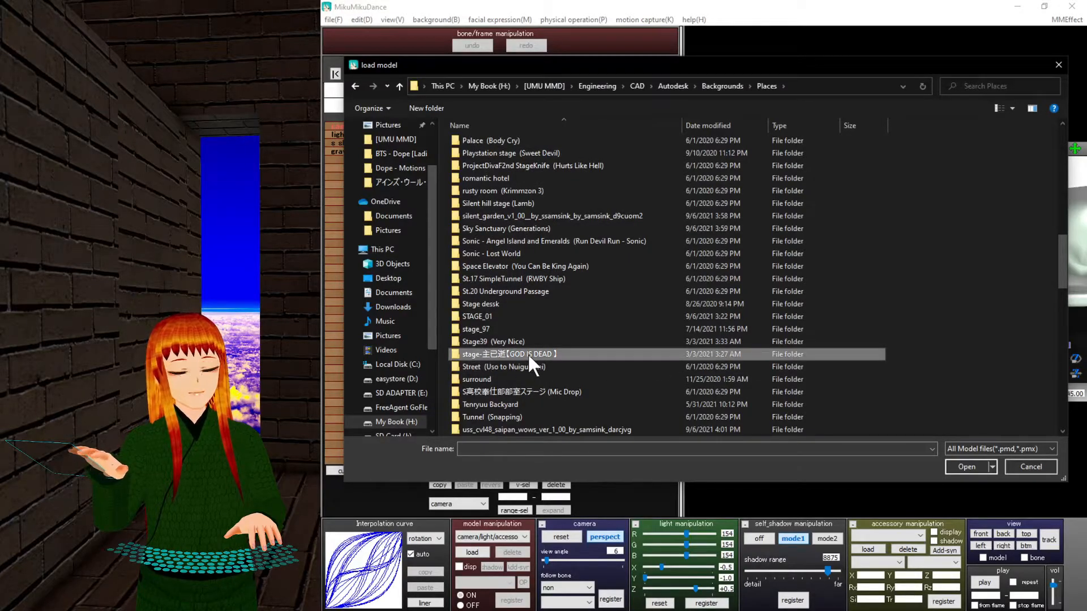
double_click(523, 144)
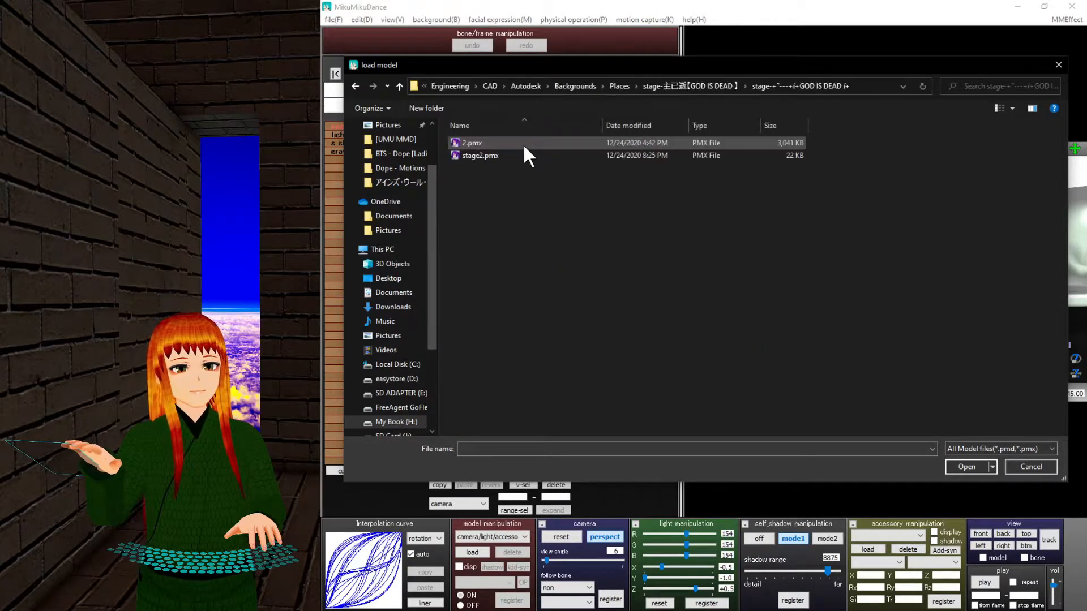
double_click(523, 141)
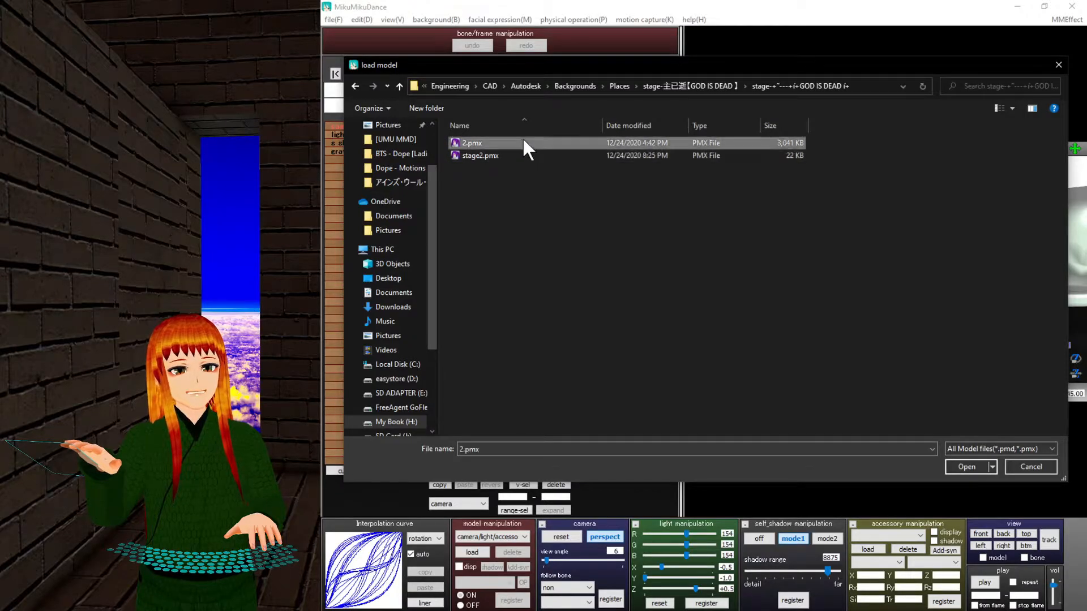
left_click(681, 346)
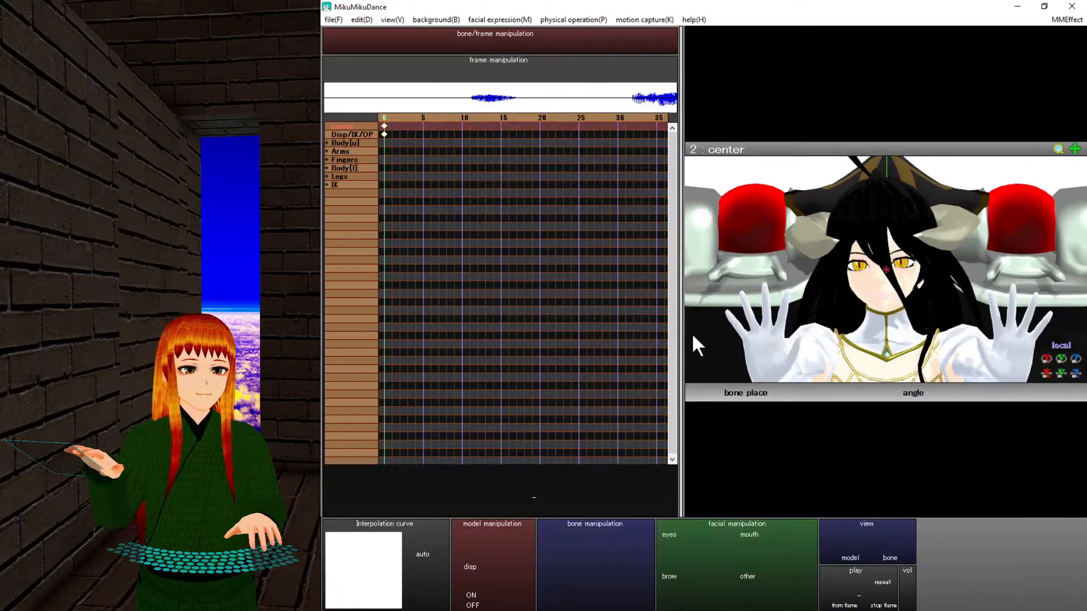
Orbit around the new stage, then load stage2.pmx and dismiss its info notice.
right_click_drag(895, 227, 821, 261)
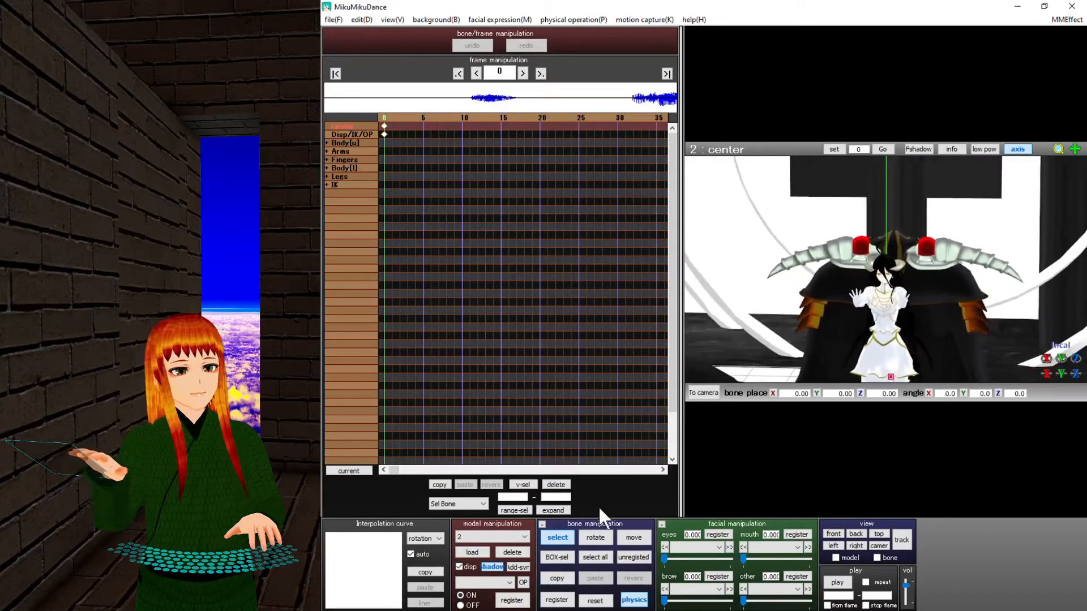
left_click(472, 552)
double_click(497, 160)
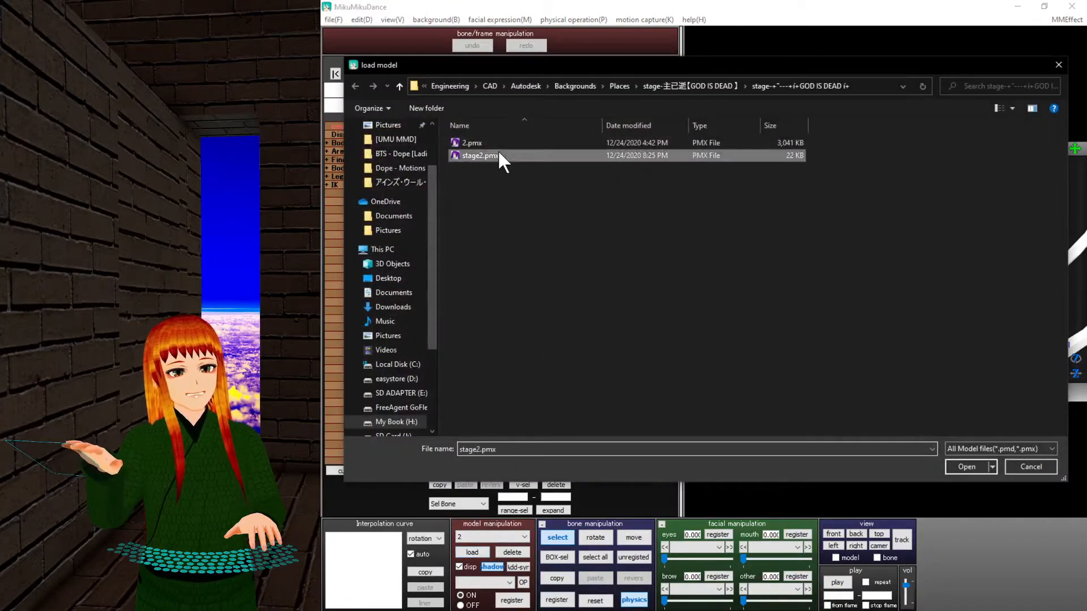
left_click(684, 347)
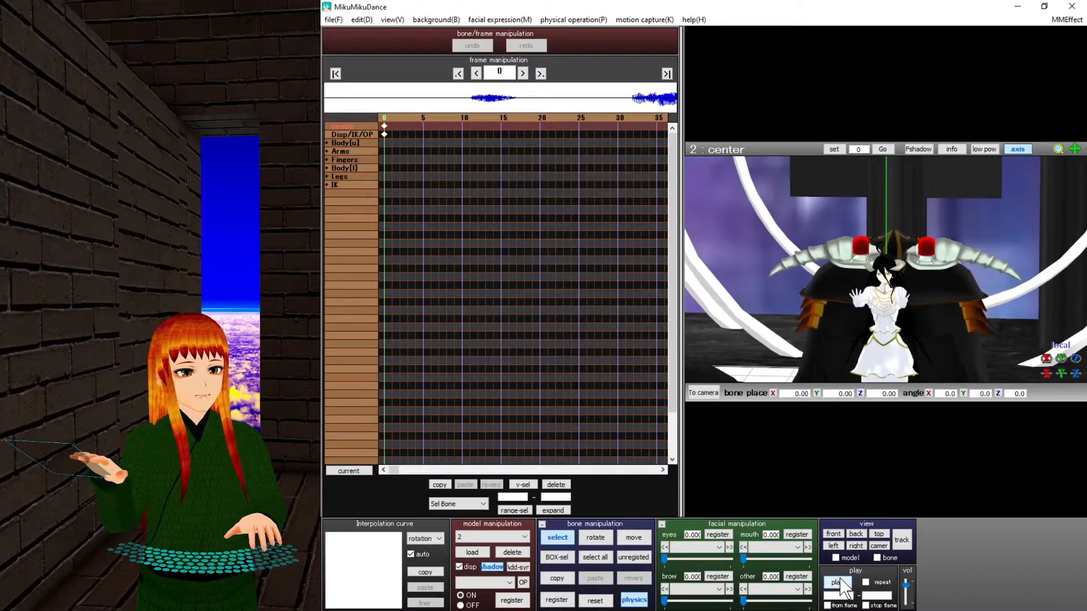
Switch briefly to camera/light/accessory, back to model 2, and make the view follow the model.
left_click(518, 537)
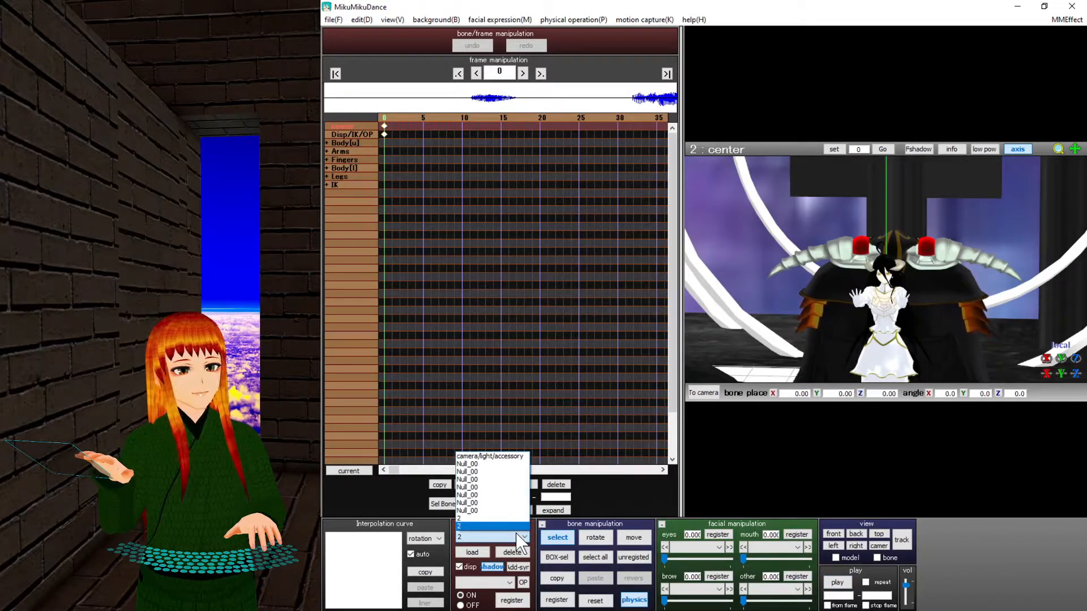
left_click(508, 456)
left_click(481, 536)
left_click(480, 525)
right_click_drag(899, 299, 883, 323)
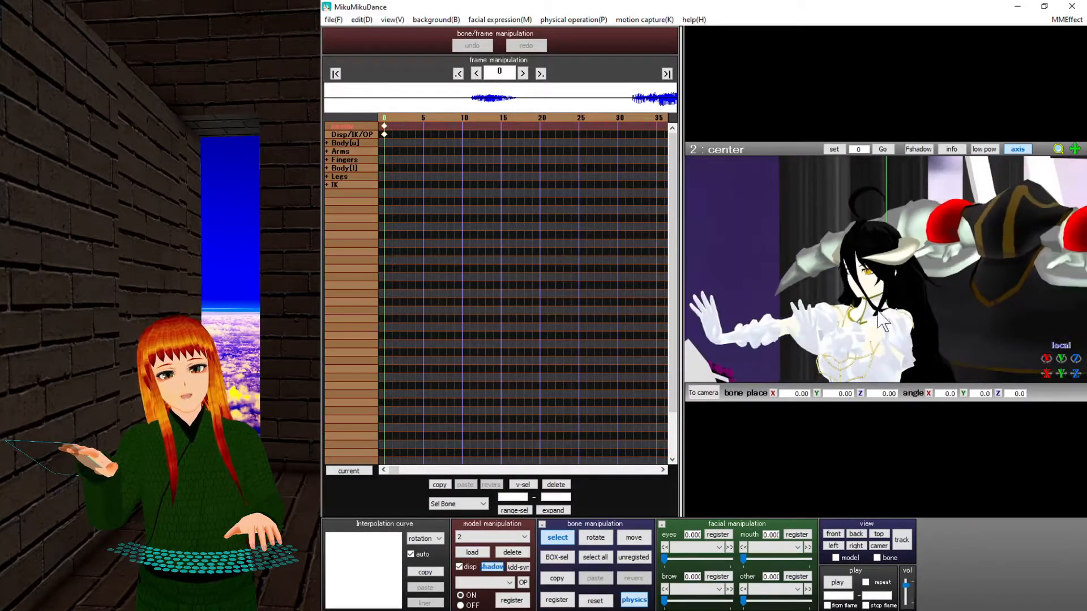
left_click(901, 541)
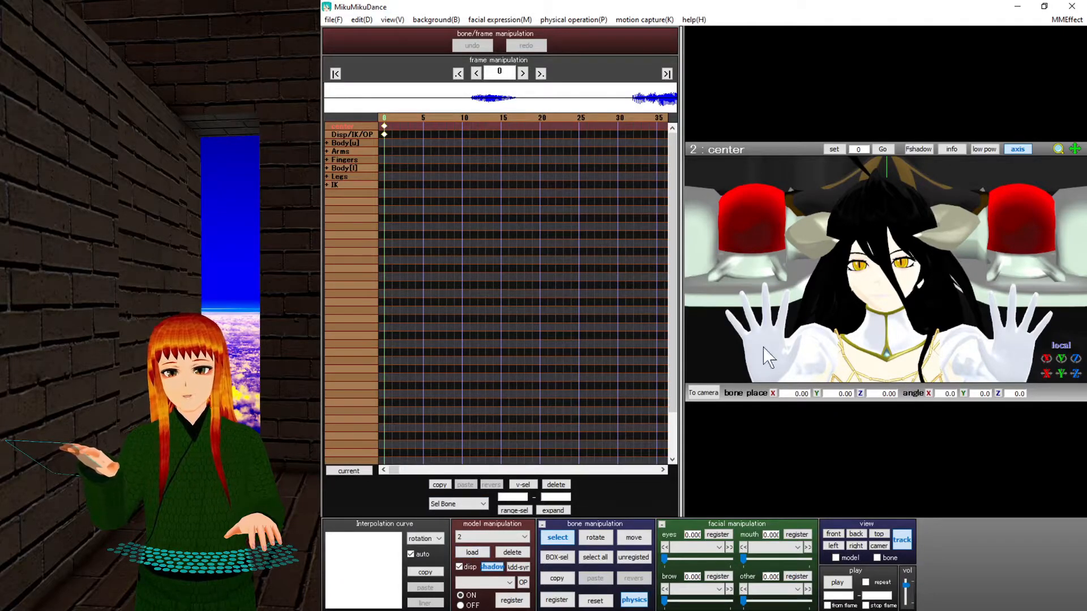
Select camera/light/accessory editing and start playing the dance.
left_click(491, 537)
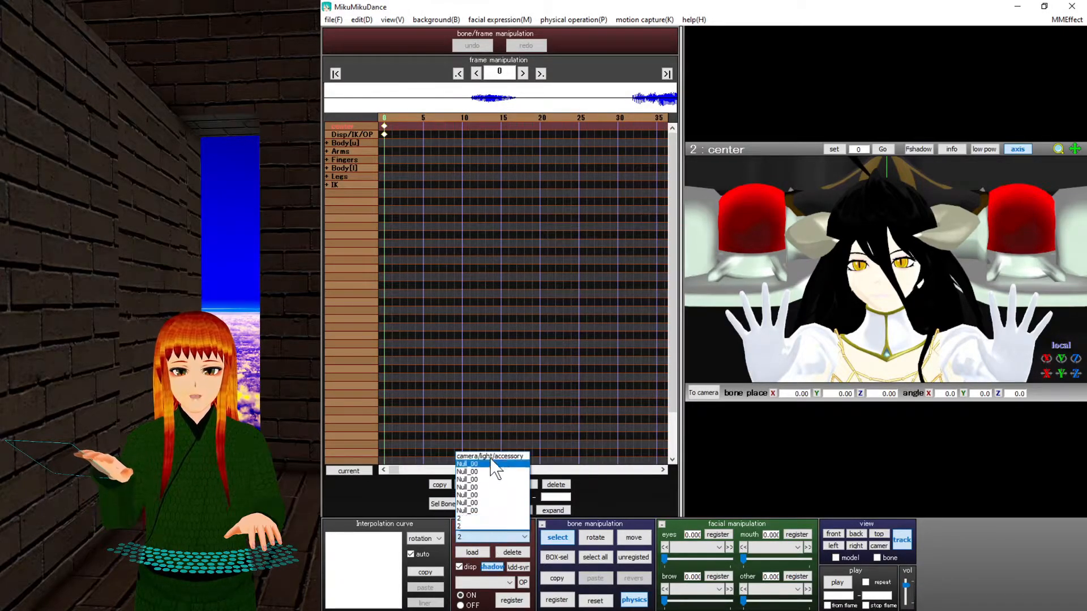
left_click(492, 457)
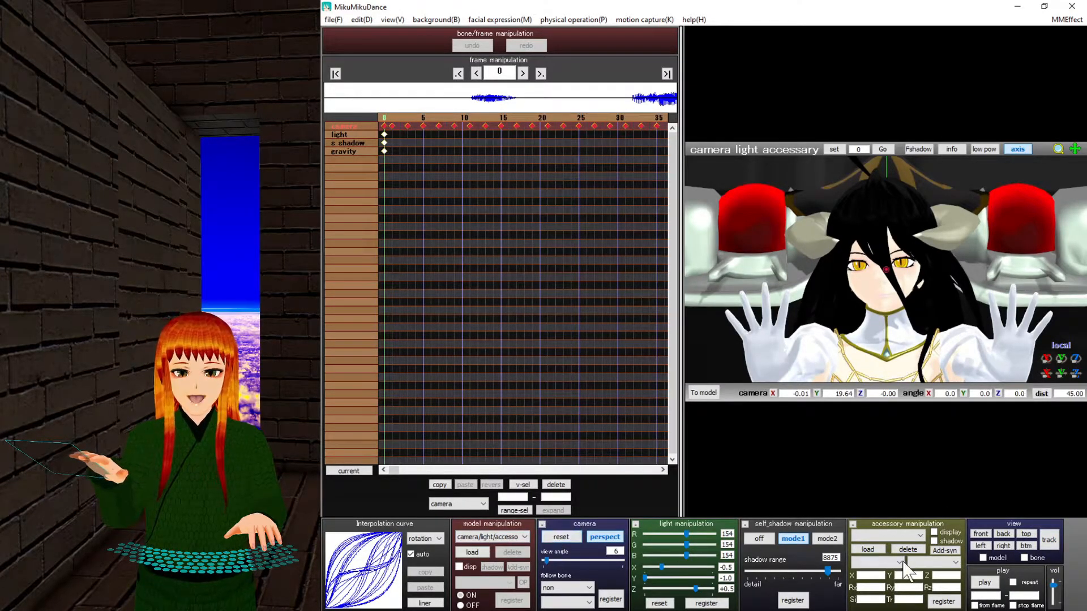
left_click(985, 584)
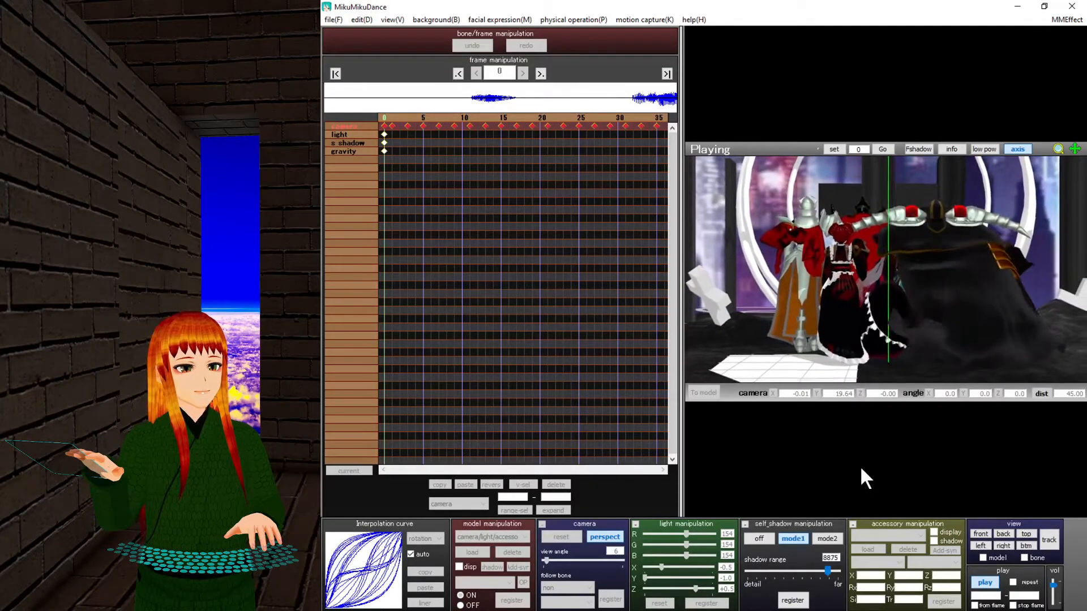
Let the dance play through with its camera motion, then stop playback.
left_click(984, 582)
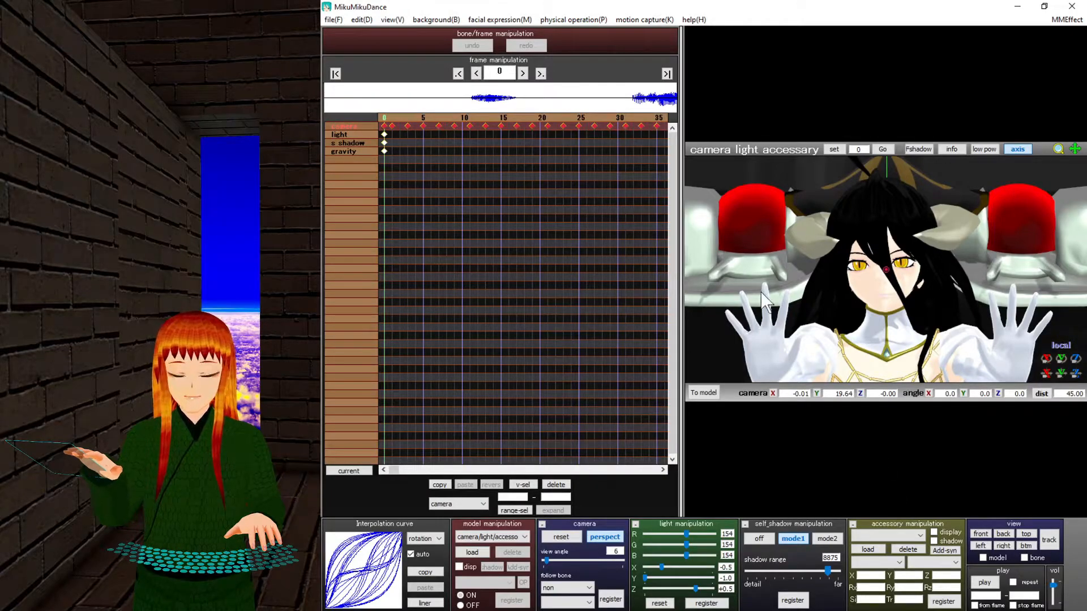
Zoom out over the throne room and hide the coordinate axis.
scroll(854, 303, "down", 6)
scroll(854, 303, "down", 6)
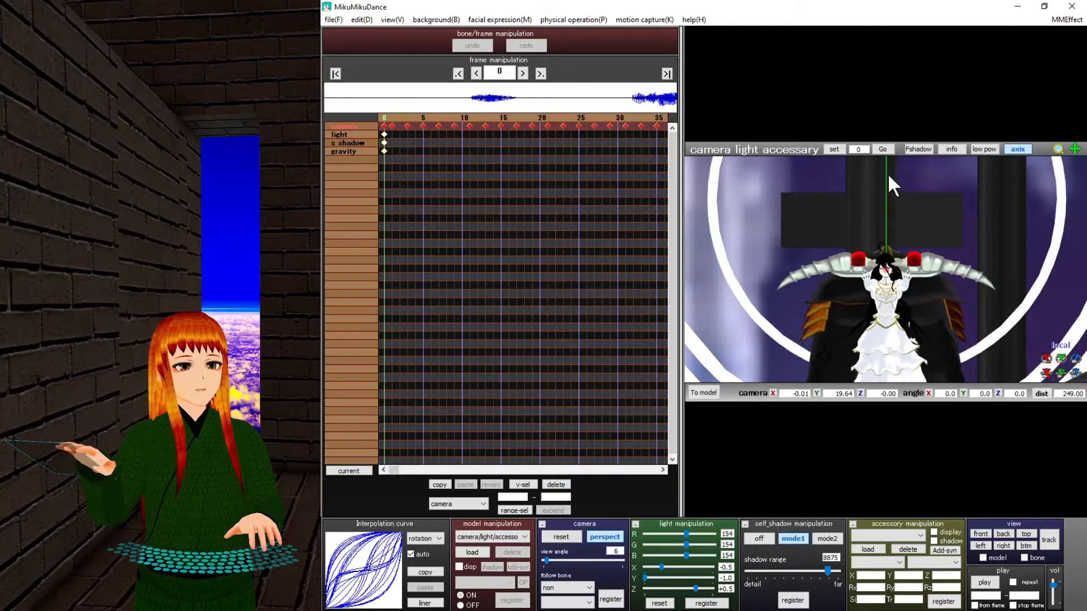
left_click(1016, 151)
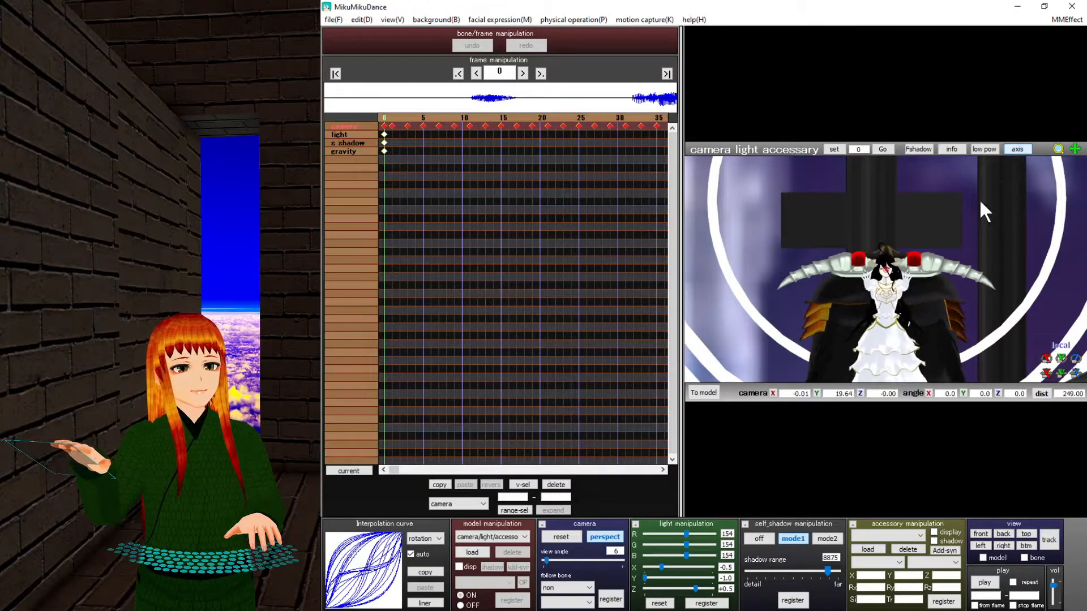
scroll(895, 295, "down", 13)
middle_click_drag(904, 273, 928, 127)
right_click_drag(899, 288, 830, 317)
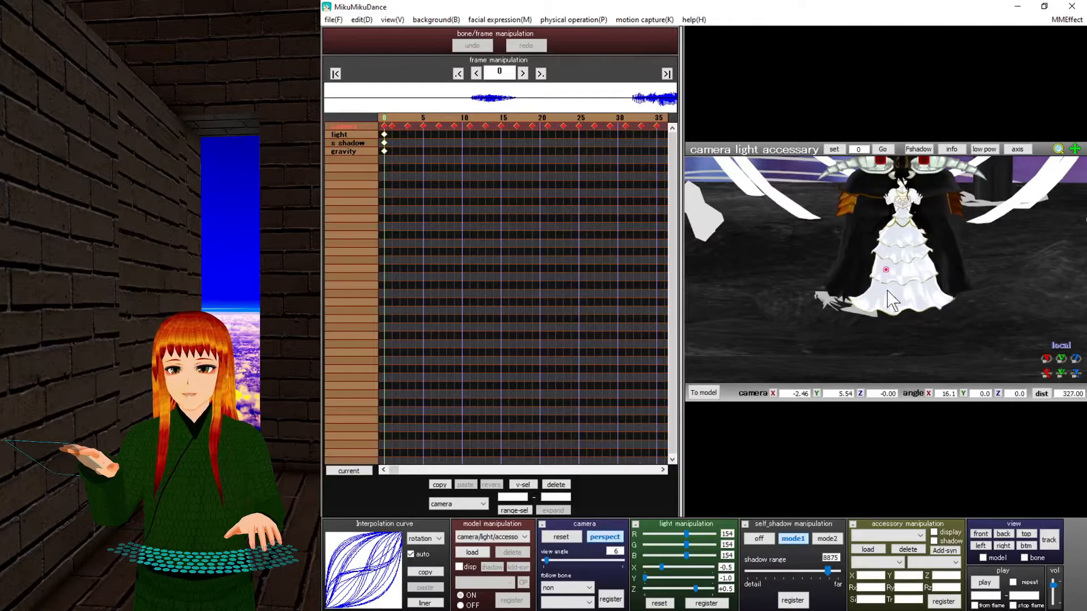
Turn off the transparent ground shadow in the View menu.
left_click(390, 21)
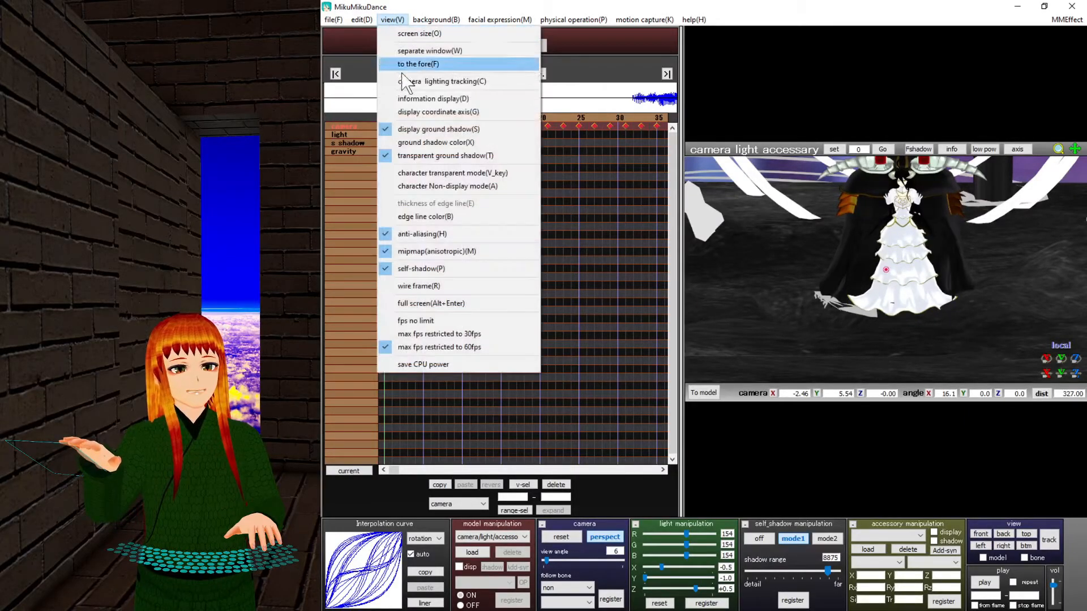
left_click(414, 157)
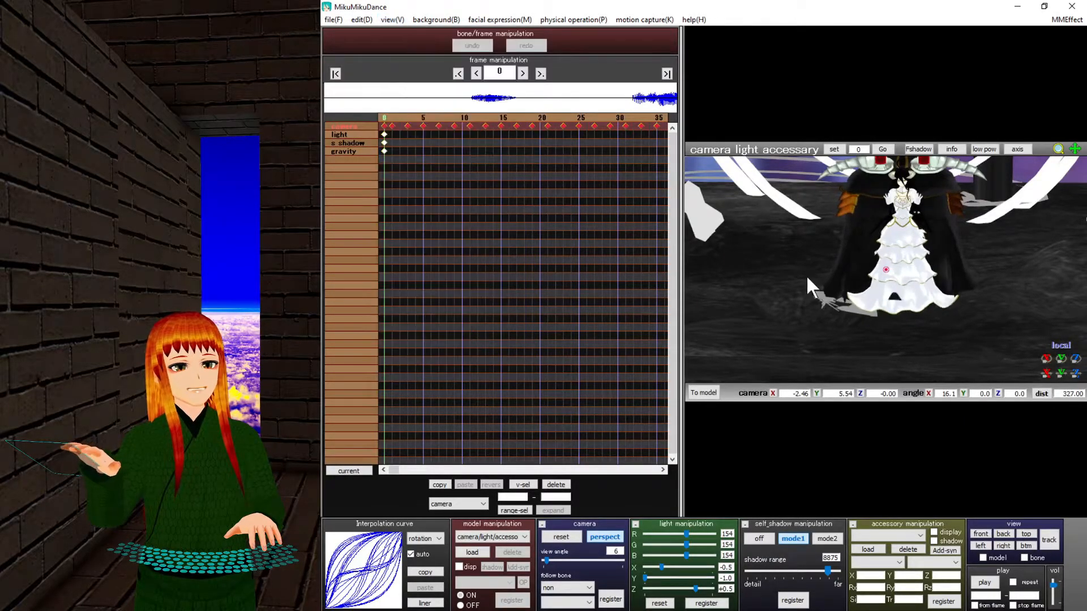
right_click_drag(801, 204, 884, 260)
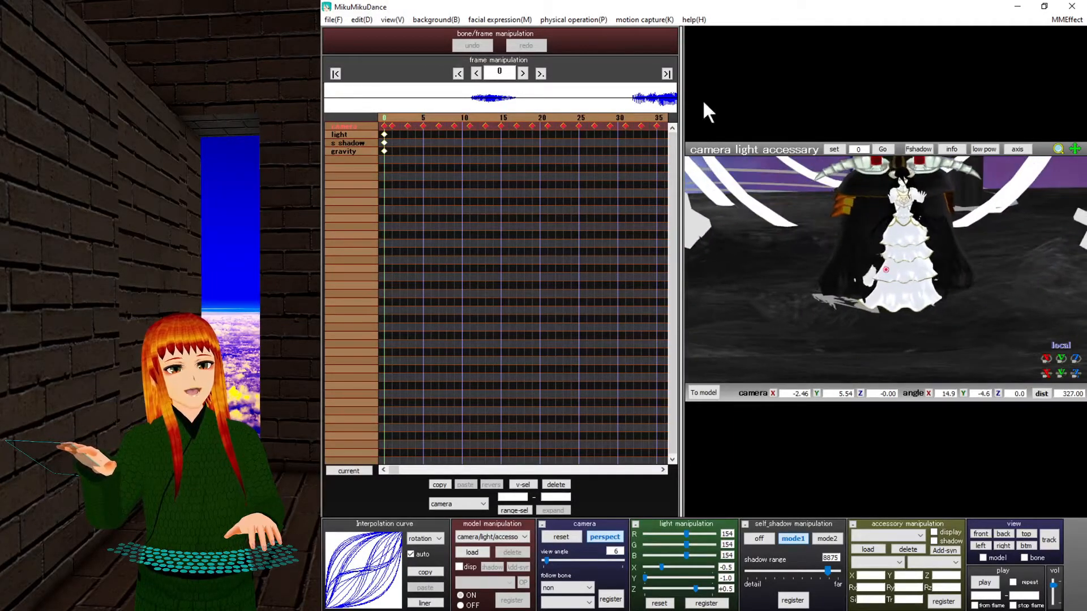
Drop the ground shadow colour brightness from 1.0 to 0.0, then orbit around the model's dress.
left_click(392, 20)
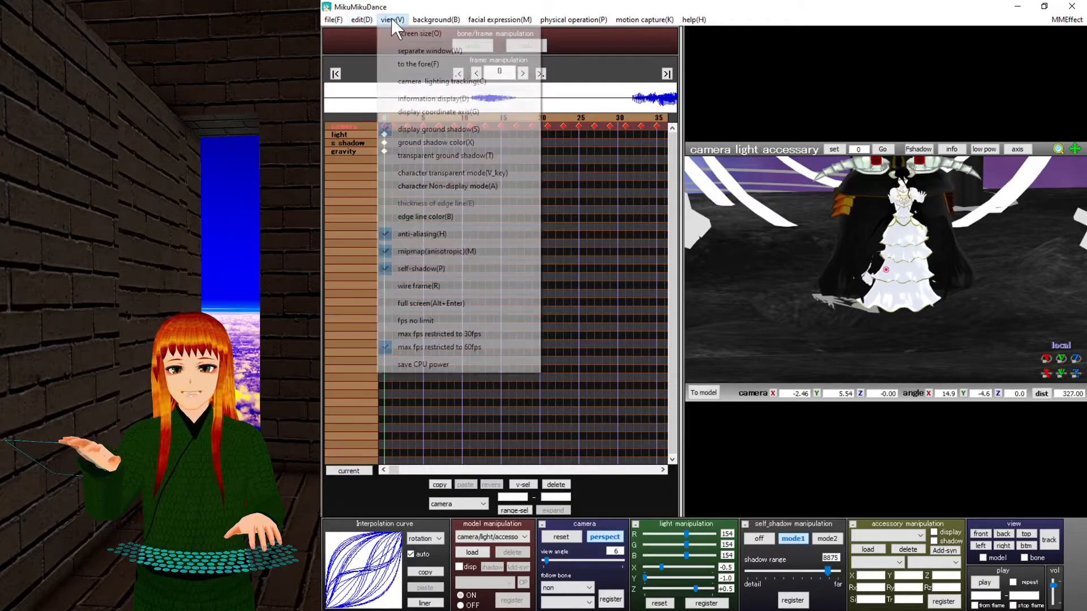
left_click(430, 143)
left_click_drag(687, 309, 636, 314)
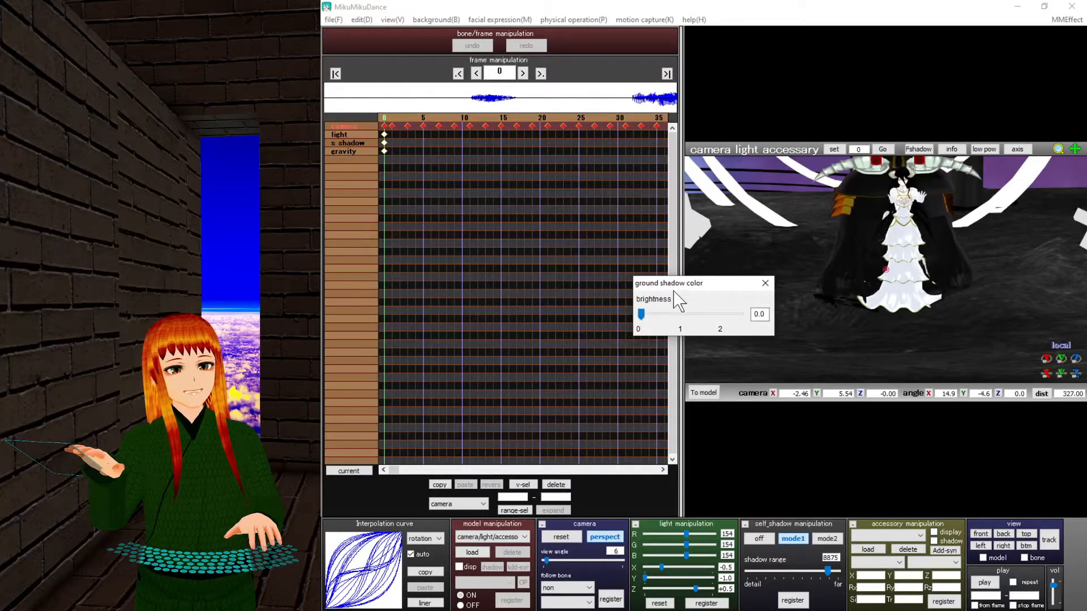
left_click(765, 283)
scroll(830, 305, "up", 5)
scroll(824, 323, "up", 2)
right_click_drag(825, 322, 806, 309)
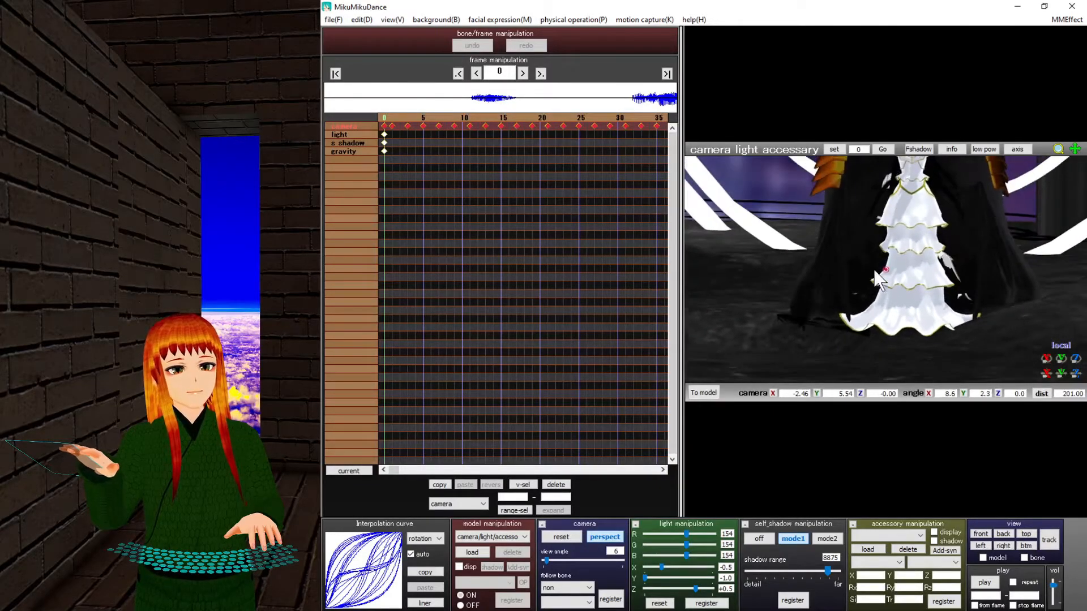
Return the camera track to frame 0 and step it forward repeatedly up to frame 787.
left_click(384, 117)
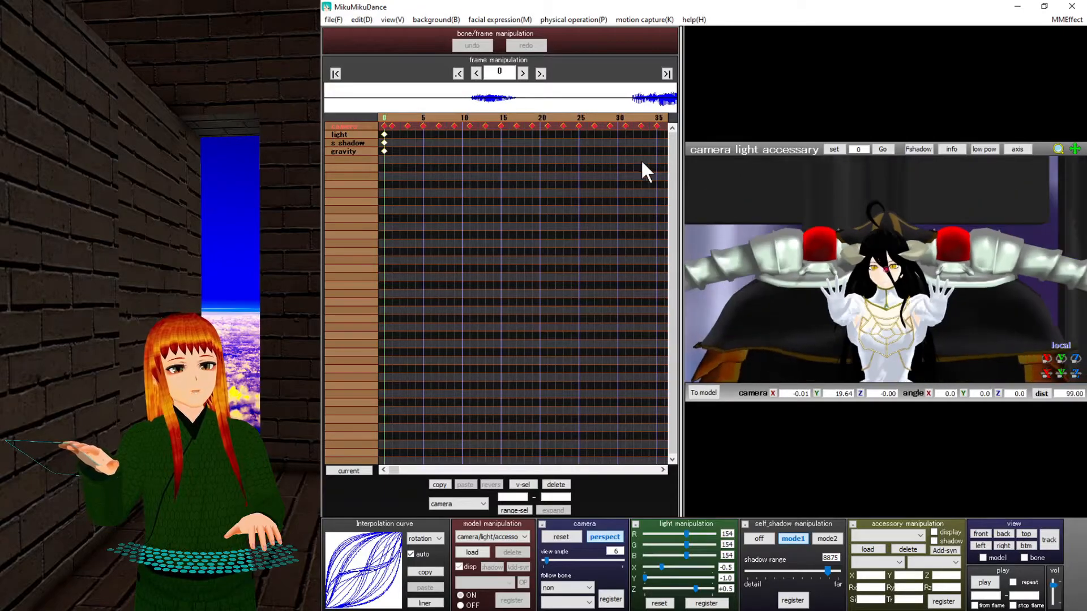
left_click(575, 116)
left_click(575, 116)
left_click(574, 116)
left_click(574, 116)
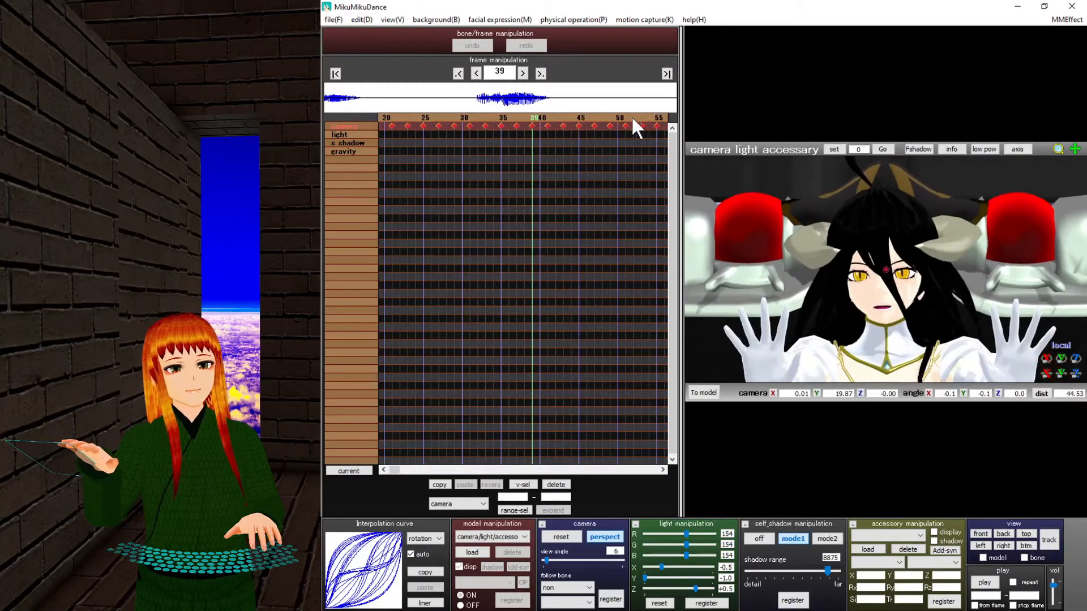
left_click(661, 120)
left_click(661, 120)
left_click(661, 120)
left_click(661, 121)
left_click(661, 121)
left_click(661, 120)
left_click(661, 120)
left_click(661, 121)
left_click(661, 121)
left_click(661, 121)
left_click(661, 121)
left_click(661, 121)
left_click(661, 120)
left_click(661, 120)
left_click(661, 120)
left_click(661, 120)
left_click(661, 121)
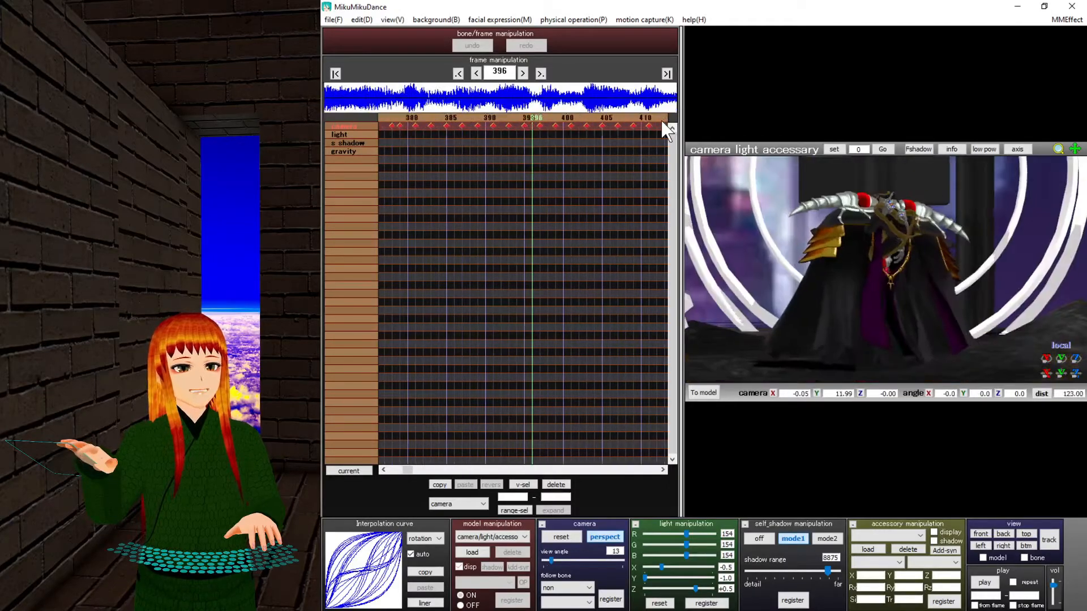
left_click(661, 120)
left_click(661, 120)
left_click(660, 120)
left_click(661, 121)
left_click(661, 120)
left_click(661, 121)
left_click(661, 120)
left_click(661, 120)
left_click(661, 120)
left_click(661, 121)
left_click(661, 121)
left_click(661, 121)
left_click(662, 122)
left_click(662, 123)
left_click(662, 123)
left_click(662, 122)
left_click(662, 122)
left_click(662, 122)
left_click(662, 122)
left_click(662, 123)
left_click(662, 122)
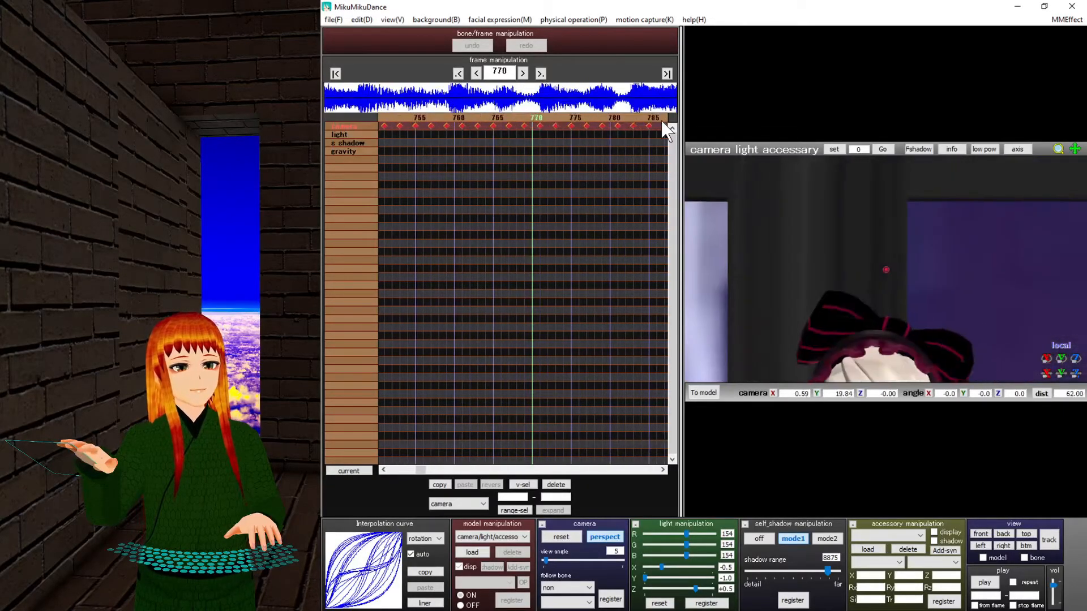
left_click(663, 122)
left_click(662, 123)
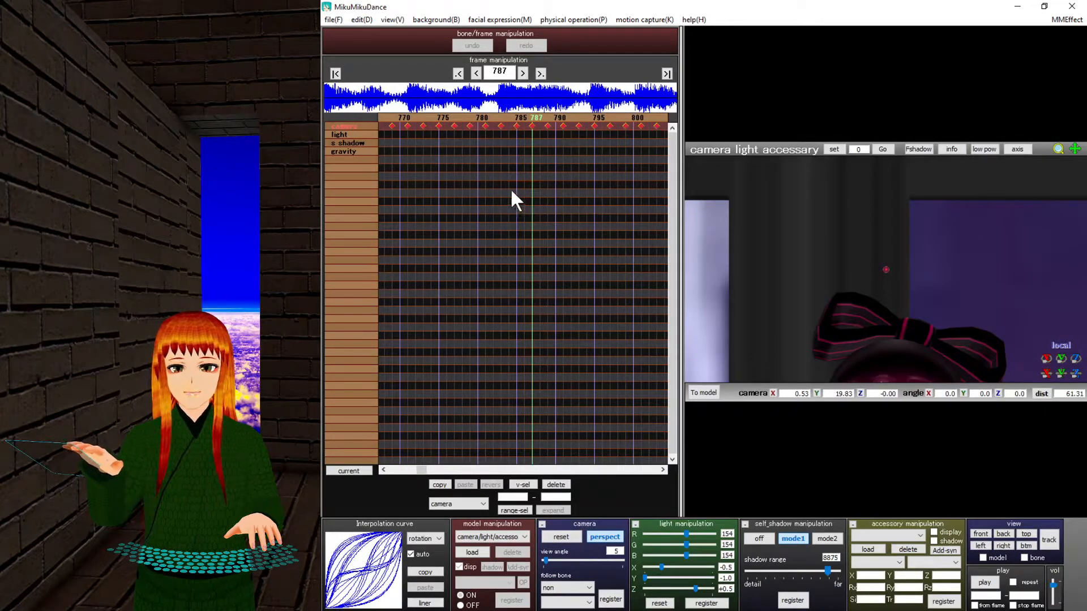
Select the camera keyframes from frame 769 to 803, then move back to frame 1280.
mouse_move(867, 300)
middle_mouse_down()
mouse_move(865, 259)
mouse_move(865, 296)
middle_mouse_up()
left_click(523, 119)
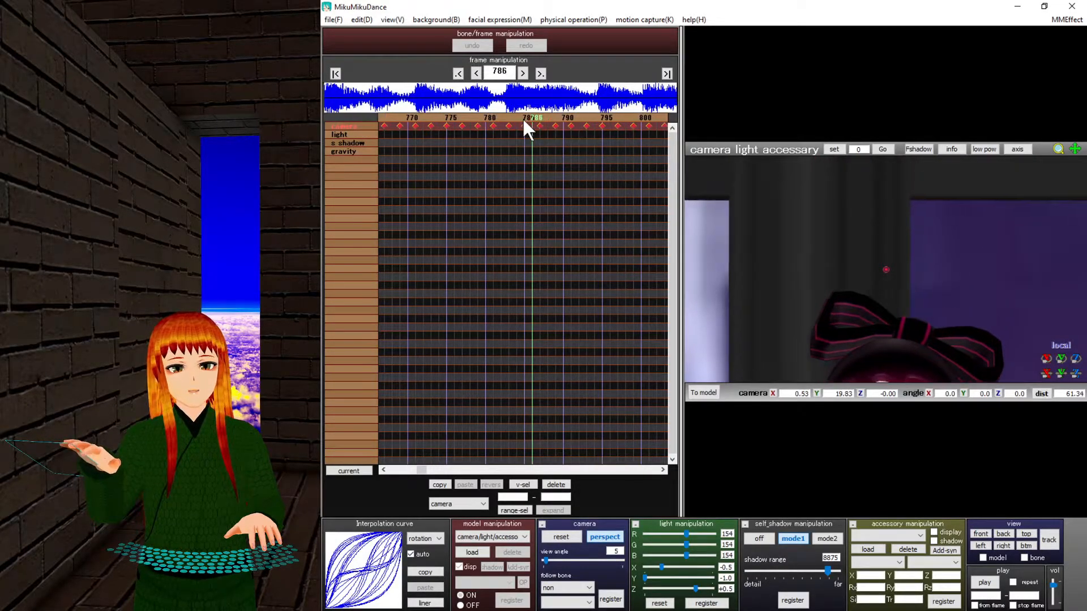
left_click_drag(437, 188, 664, 142)
left_click_drag(393, 207, 662, 120)
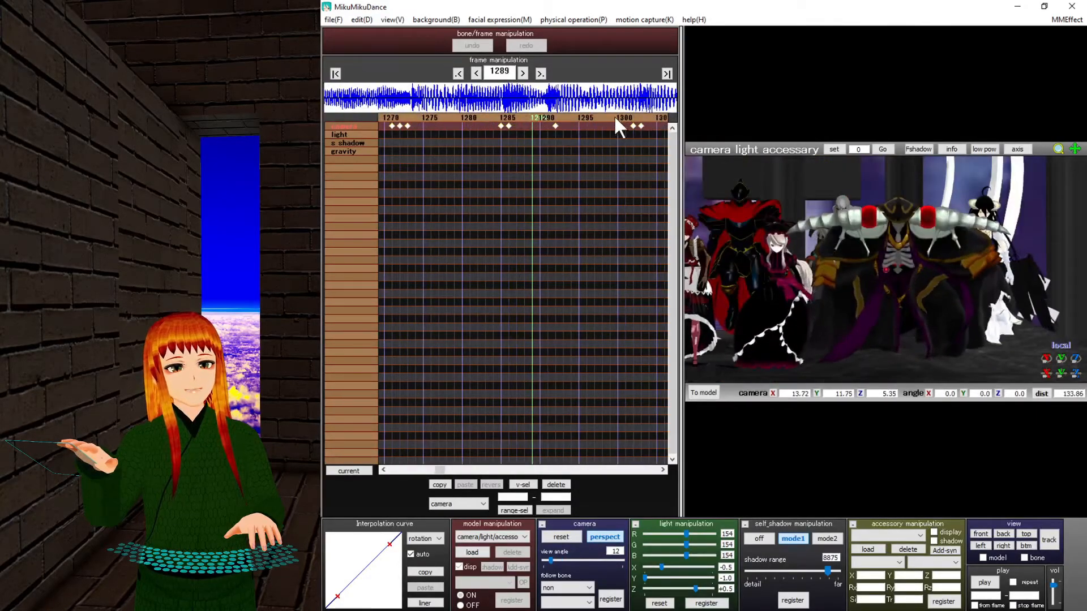
left_click(460, 117)
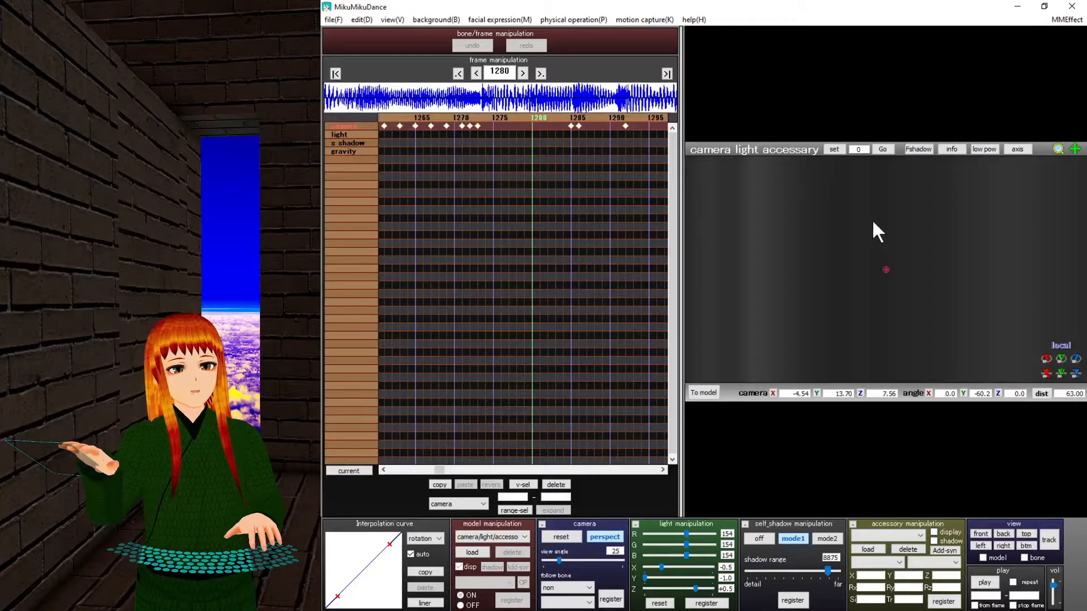
mouse_move(837, 295)
right_mouse_down()
mouse_move(863, 293)
mouse_move(854, 293)
right_mouse_up()
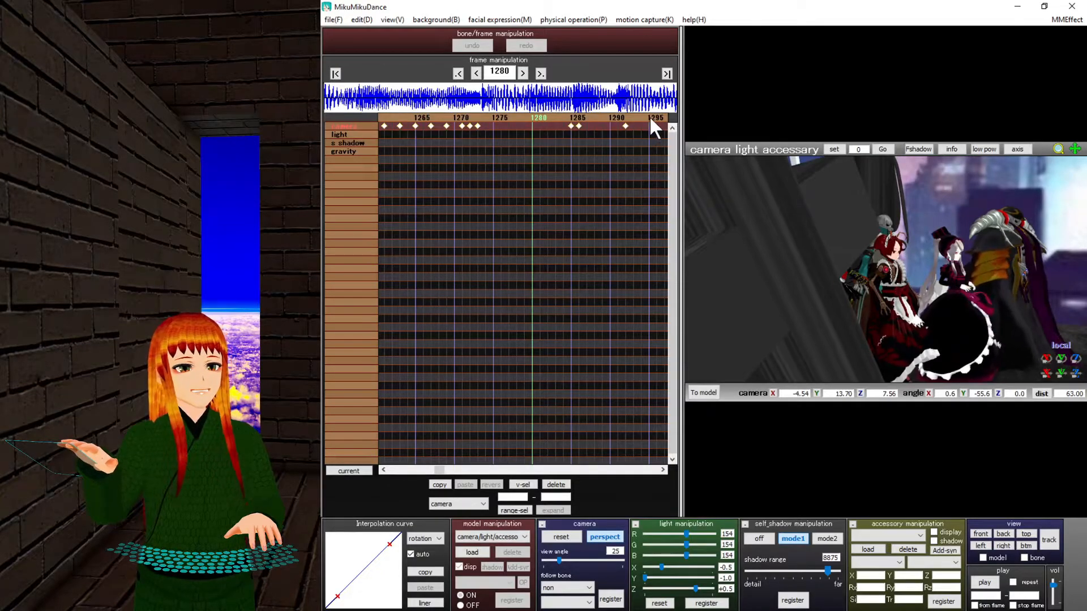
Advance the camera track with the Right arrow key until about frame 2908.
key("Right")
key("Right")
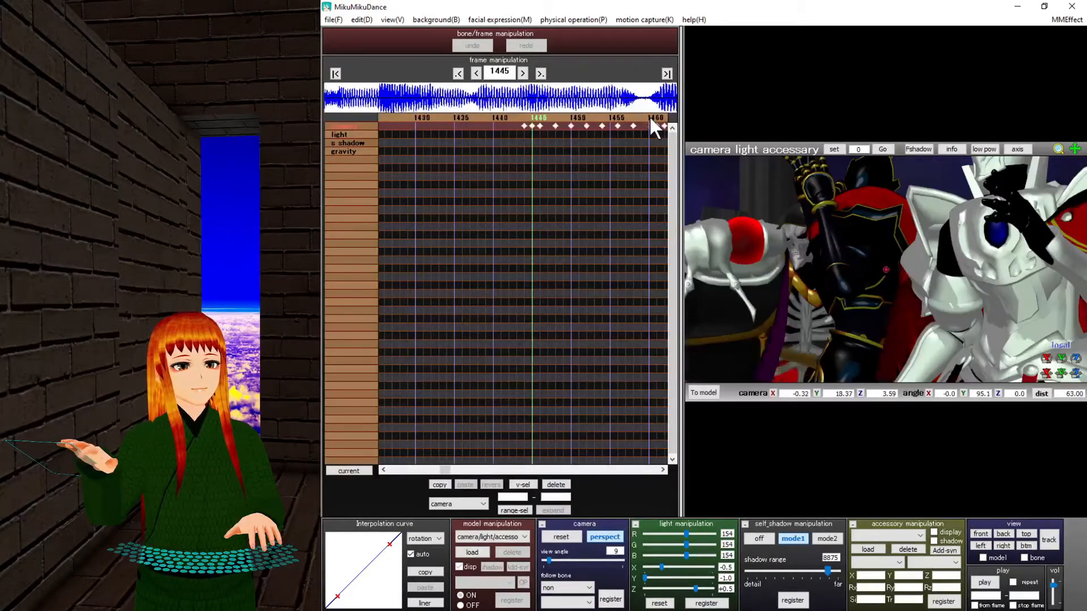
key("Right")
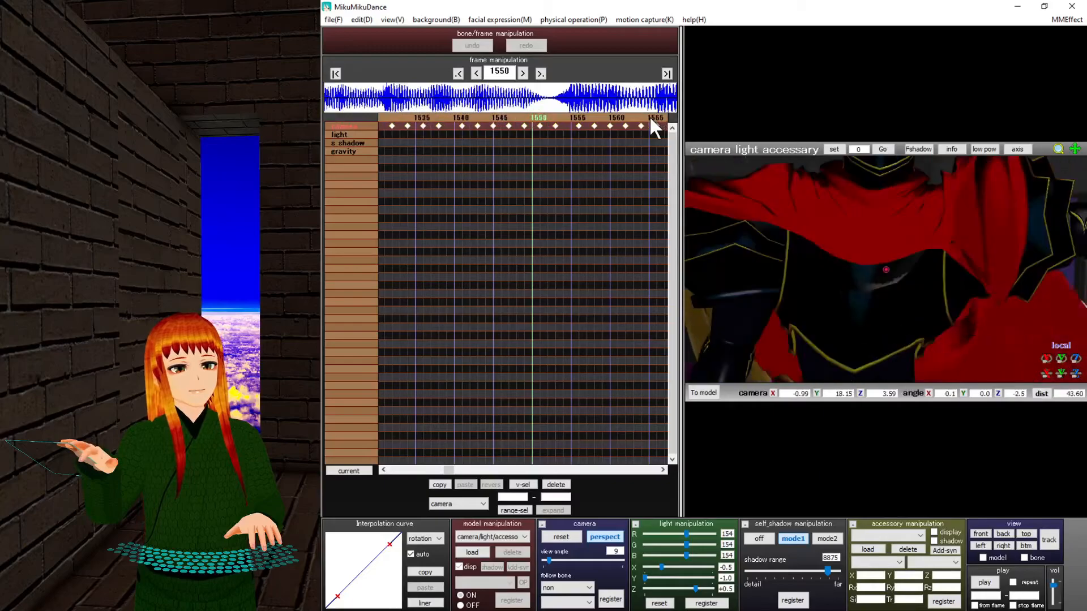
key("Right")
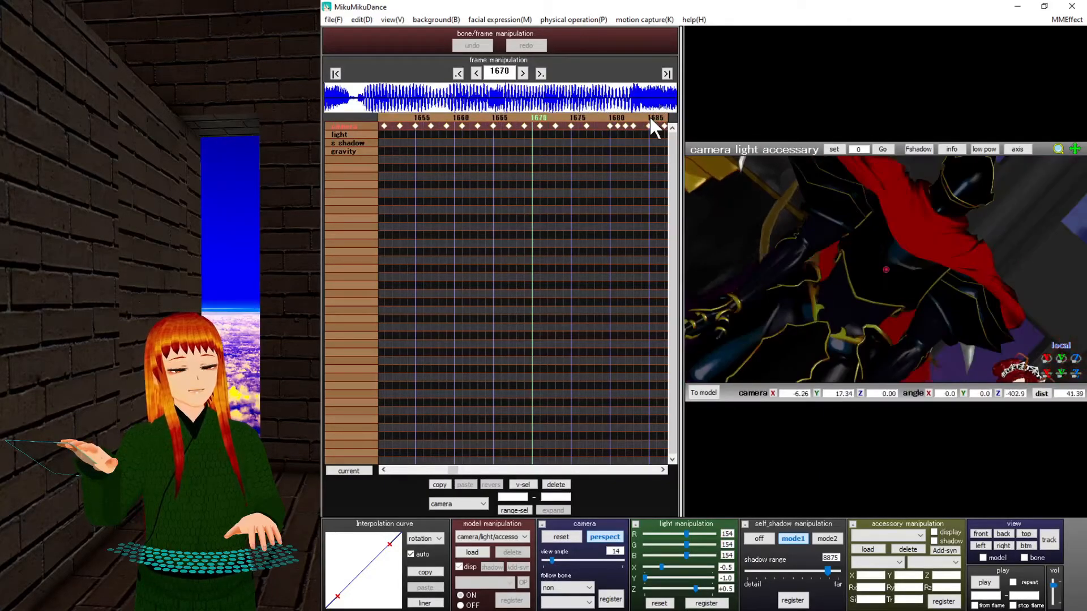
key("Right")
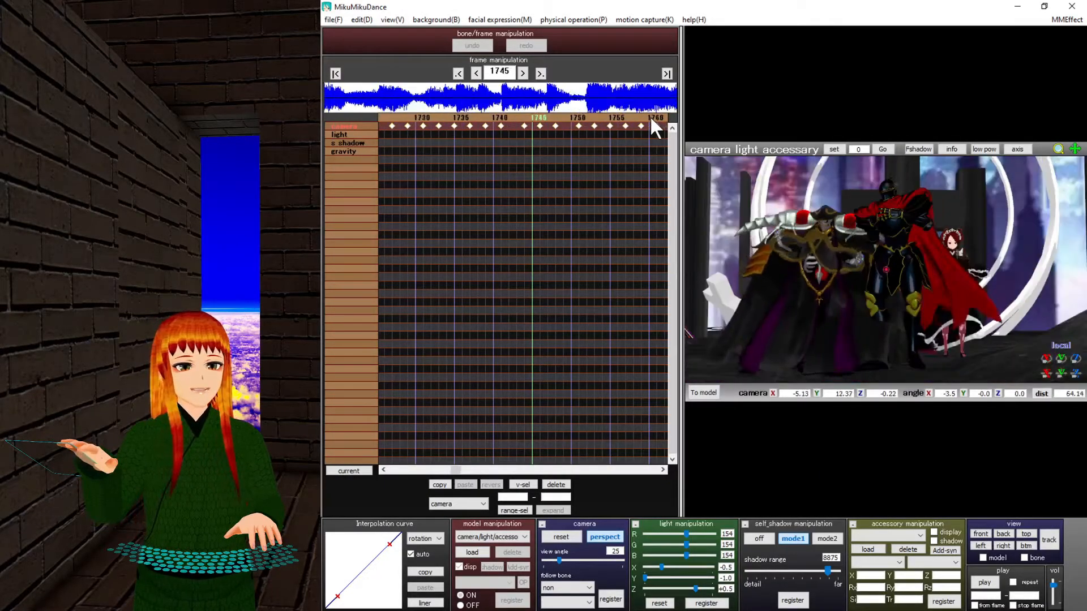
key("Right")
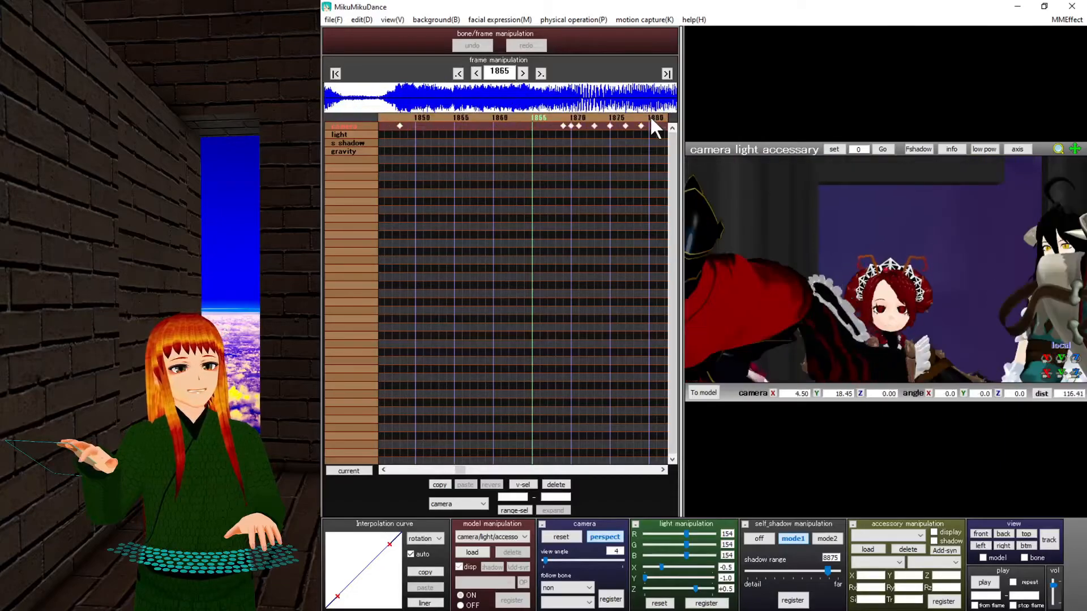
key("Right")
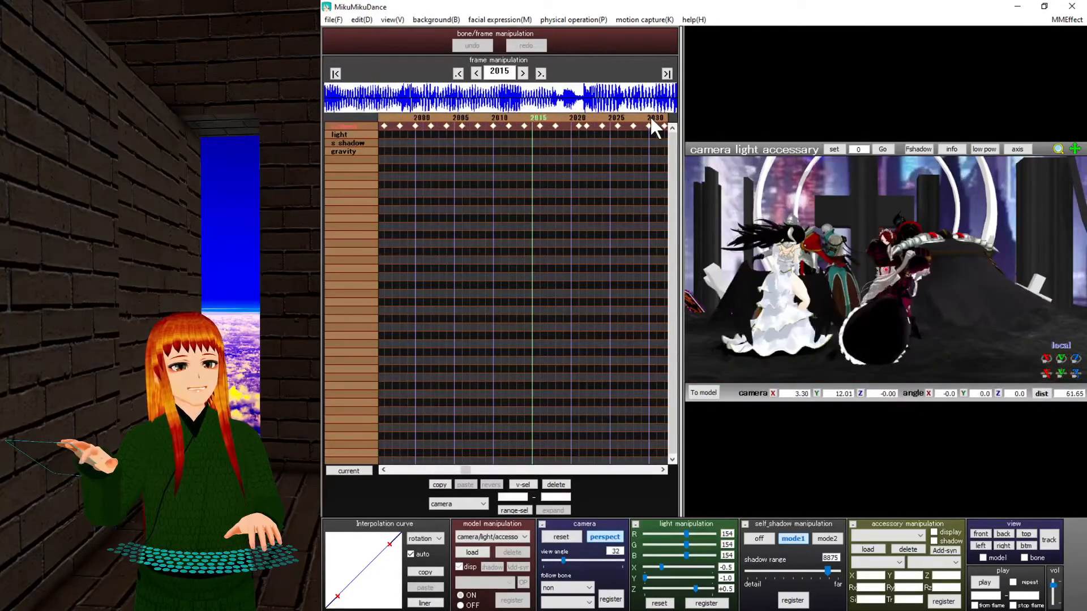
key("Right")
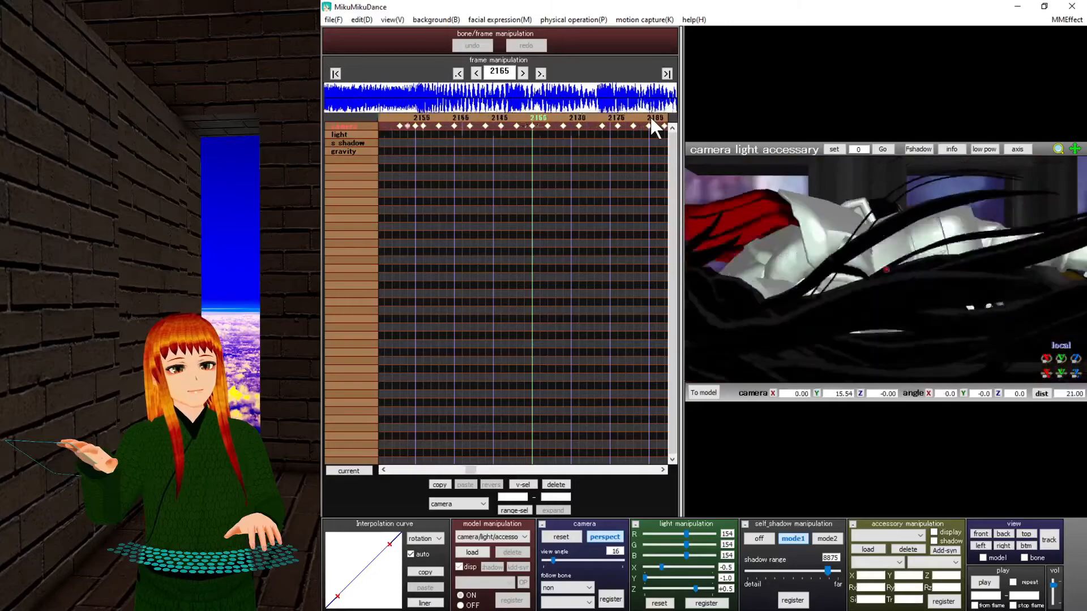
key("Right")
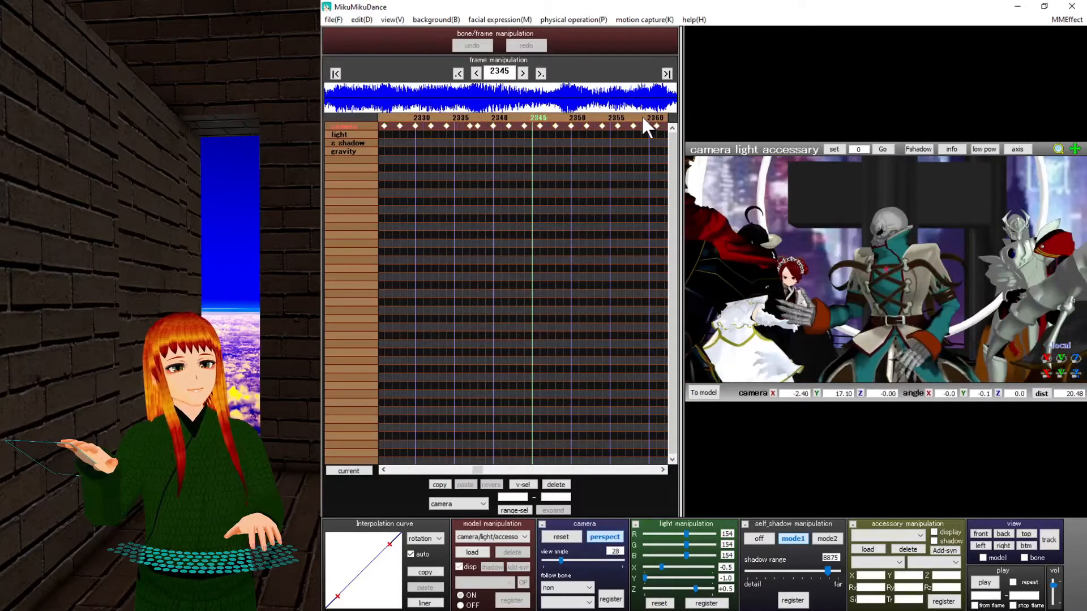
key("Right")
key("Right")
key("Right")
key("Right")
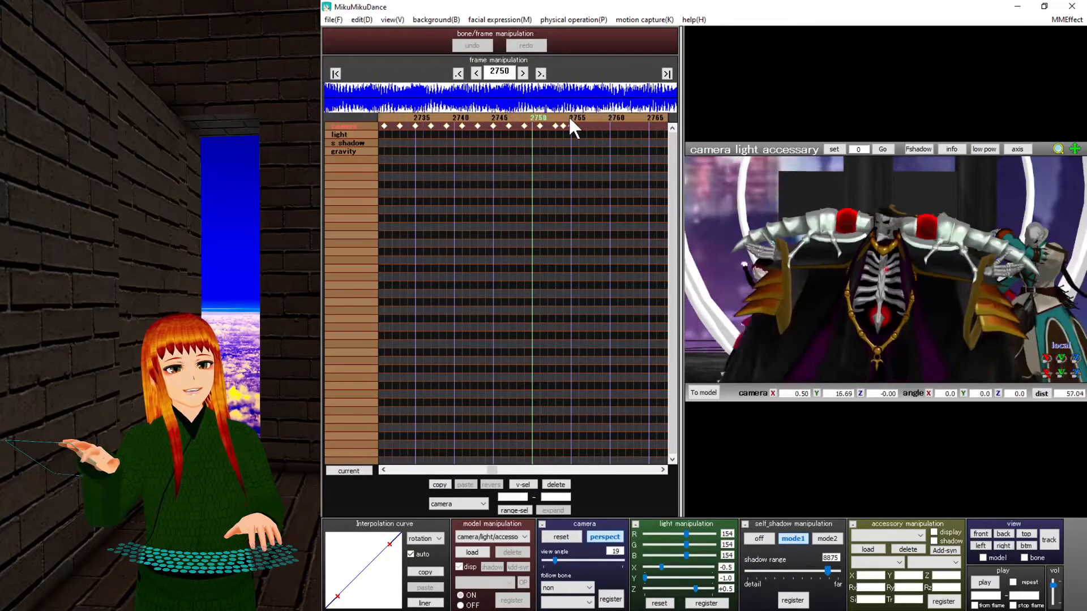
key("Right")
key("Right")
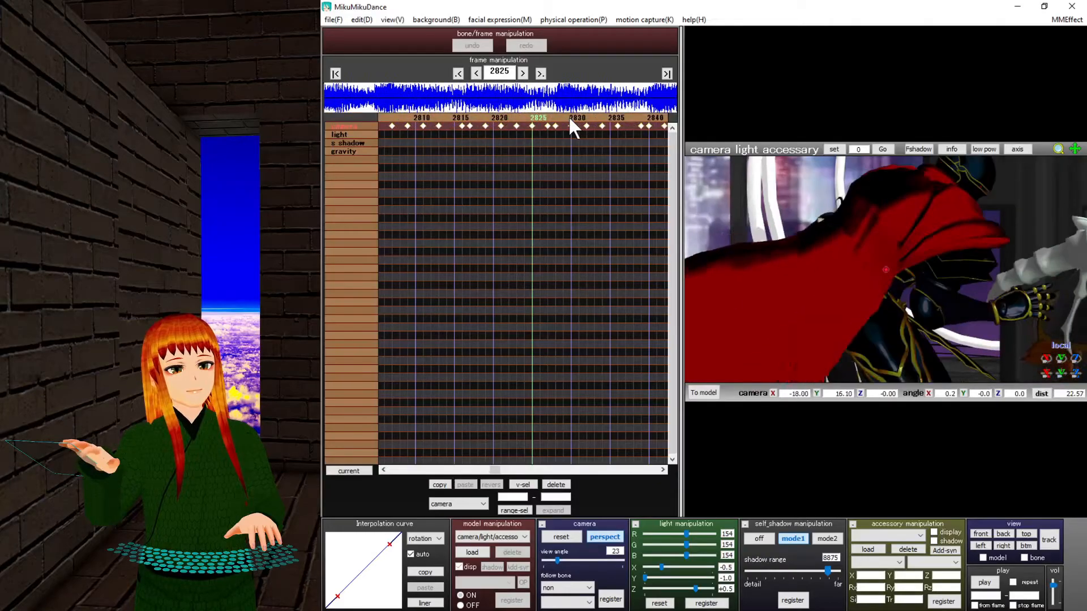
key("Right")
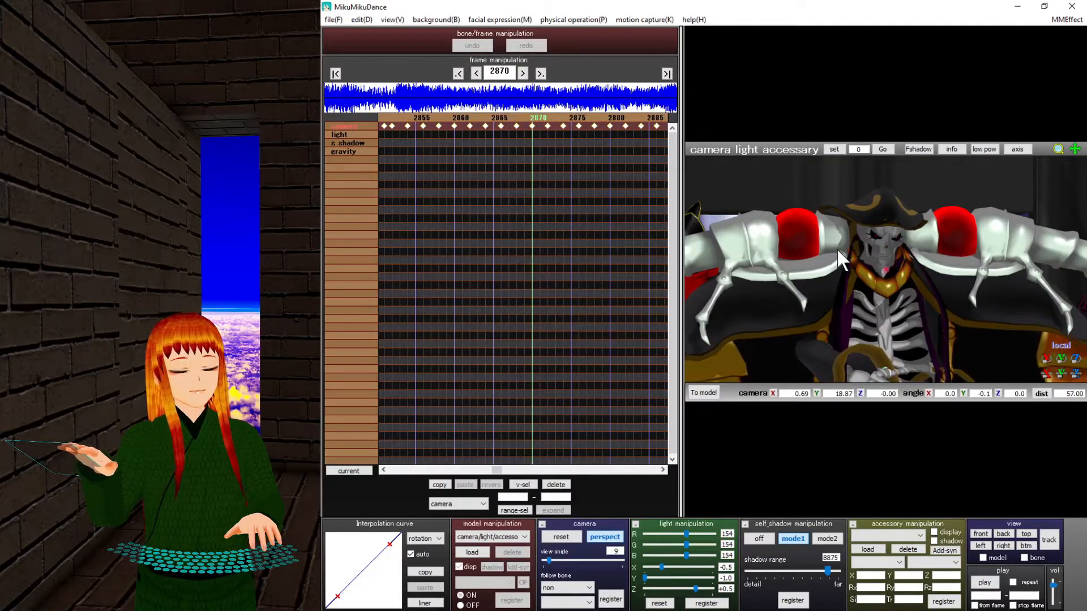
key("Right")
key("Right")
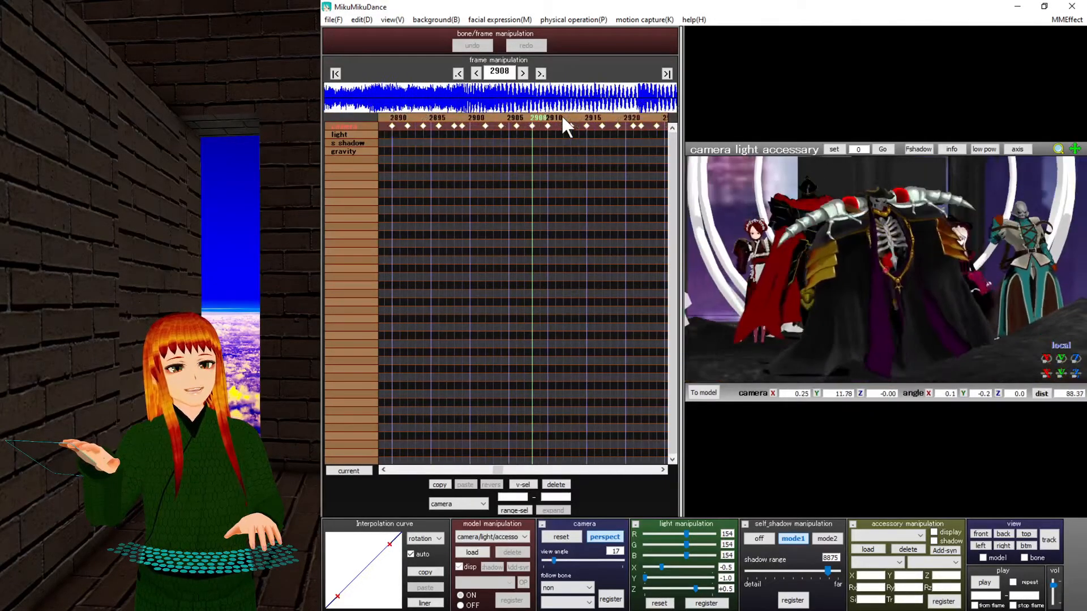
Go to the camera keyframe at frame 2907 and inspect the group from high and level angles.
right_click_drag(960, 201, 808, 200)
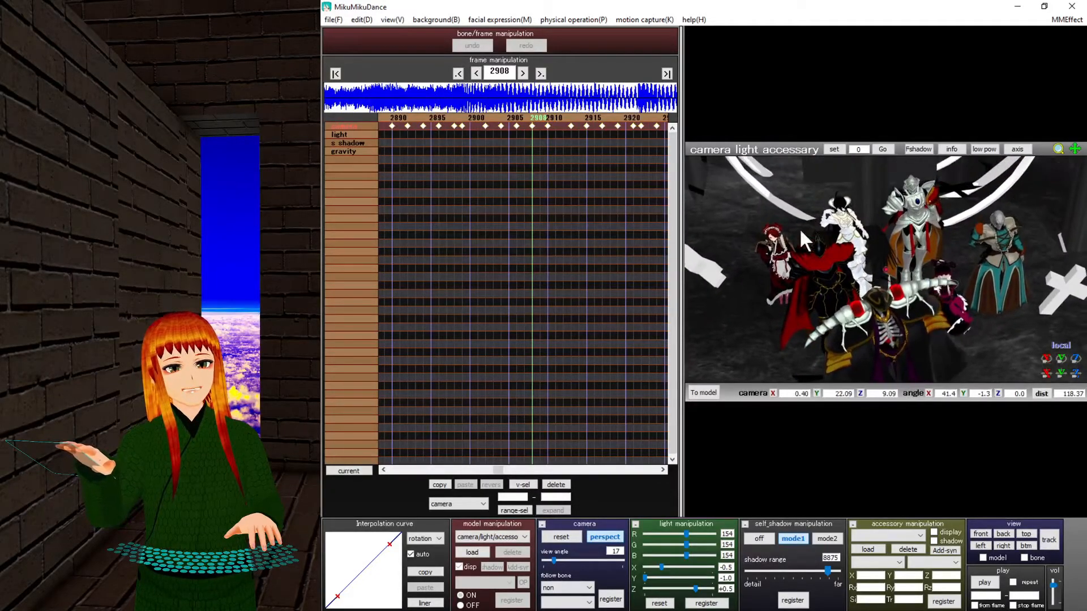
right_click_drag(933, 318, 896, 269)
scroll(896, 294, "down", 3)
middle_click_drag(898, 322, 896, 308)
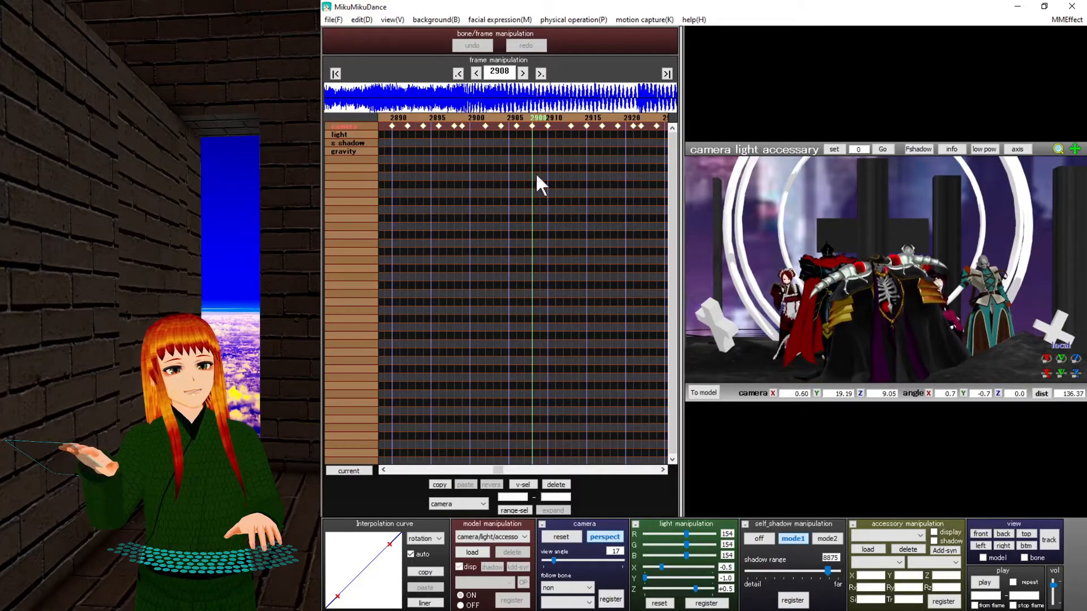
left_click(526, 117)
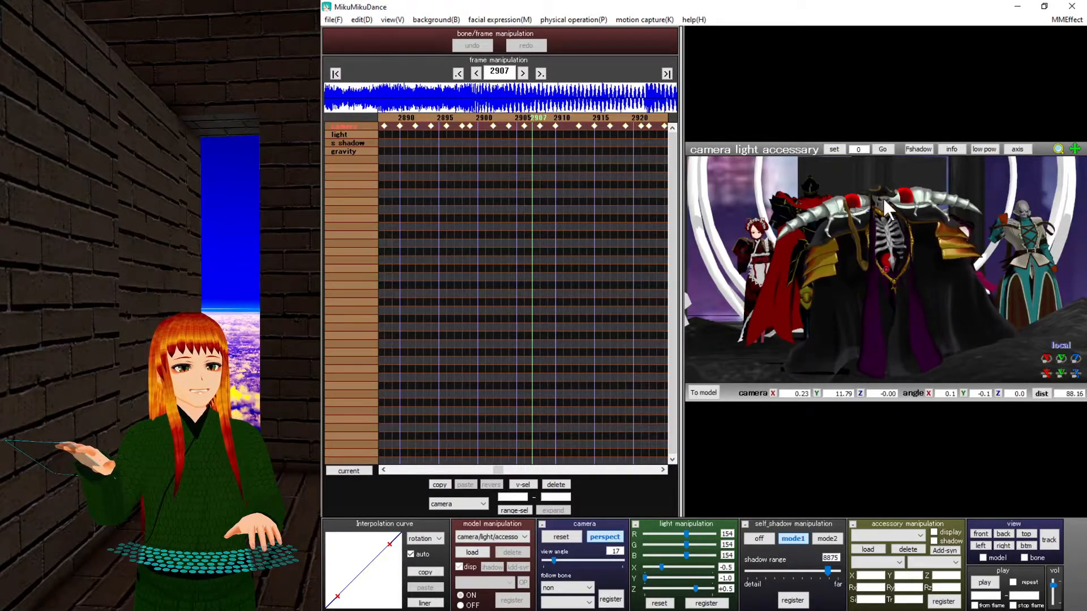
scroll(880, 216, "up", 10)
middle_click_drag(884, 239, 881, 280)
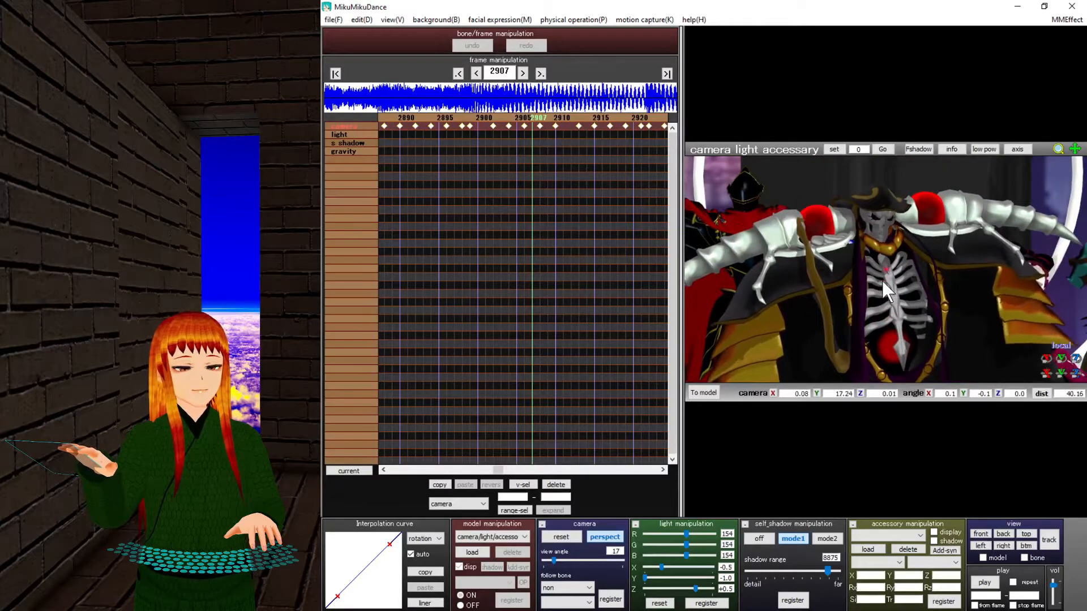
scroll(881, 279, "down", 15)
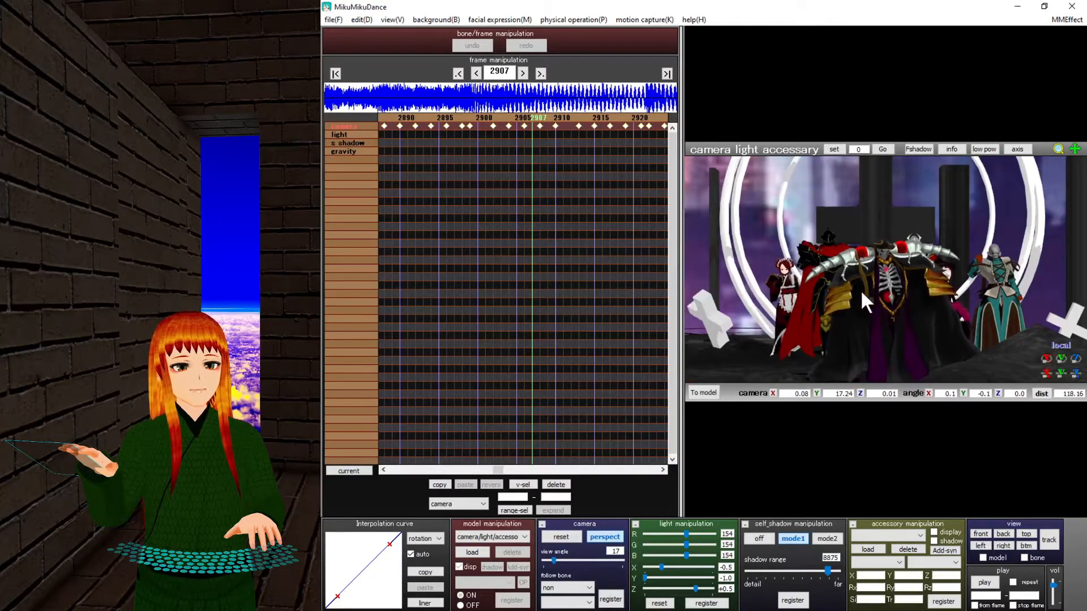
right_click_drag(864, 294, 898, 317)
right_click_drag(834, 269, 851, 295)
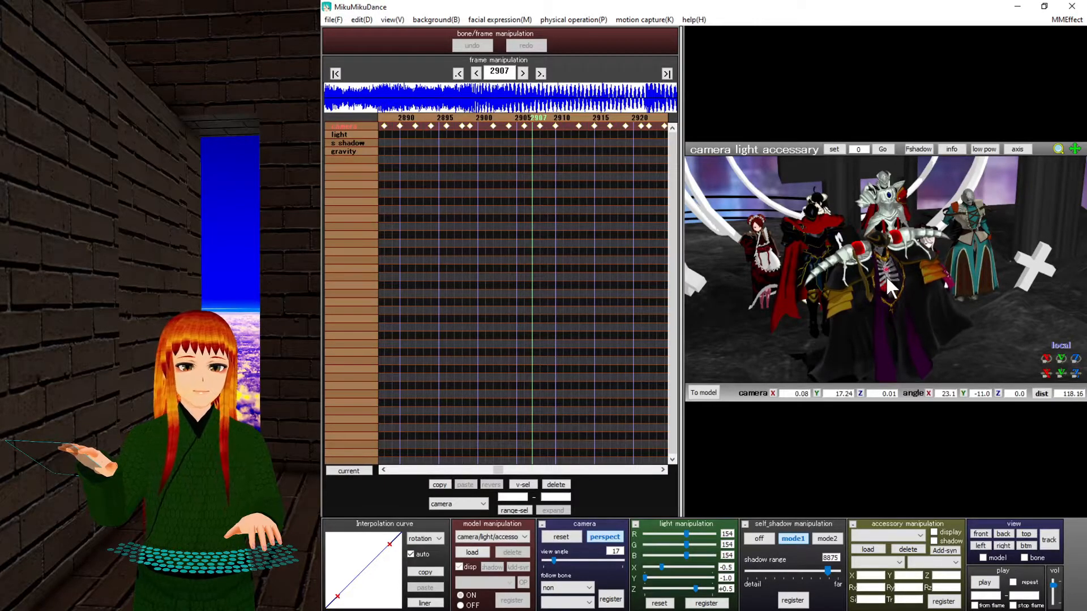
right_click_drag(874, 248, 874, 233)
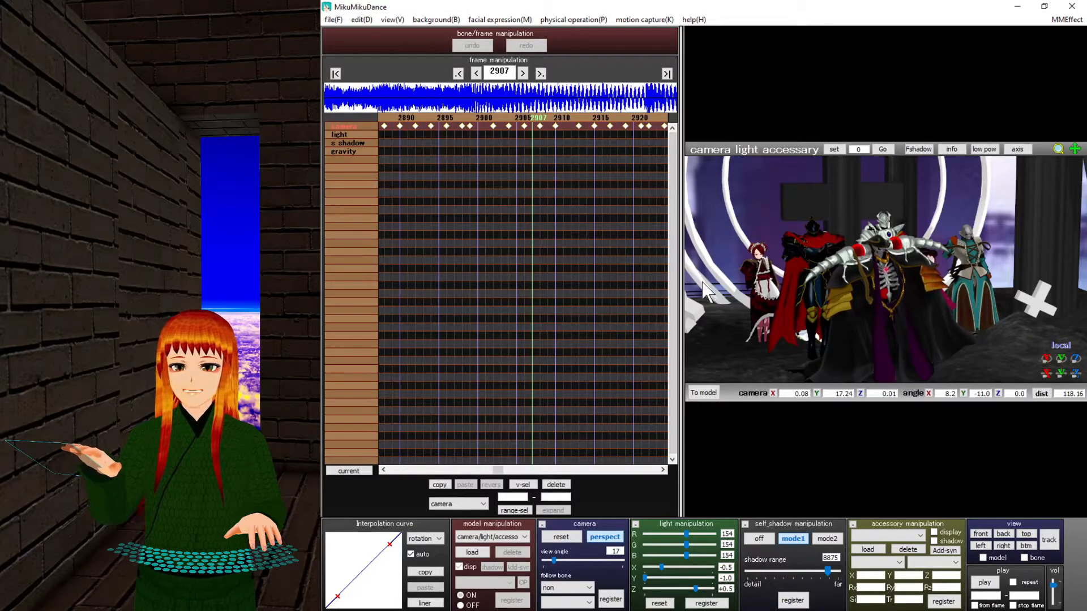
Check the motion's YouTube search results in the browser, then bring MikuMikuDance back.
left_click(1017, 7)
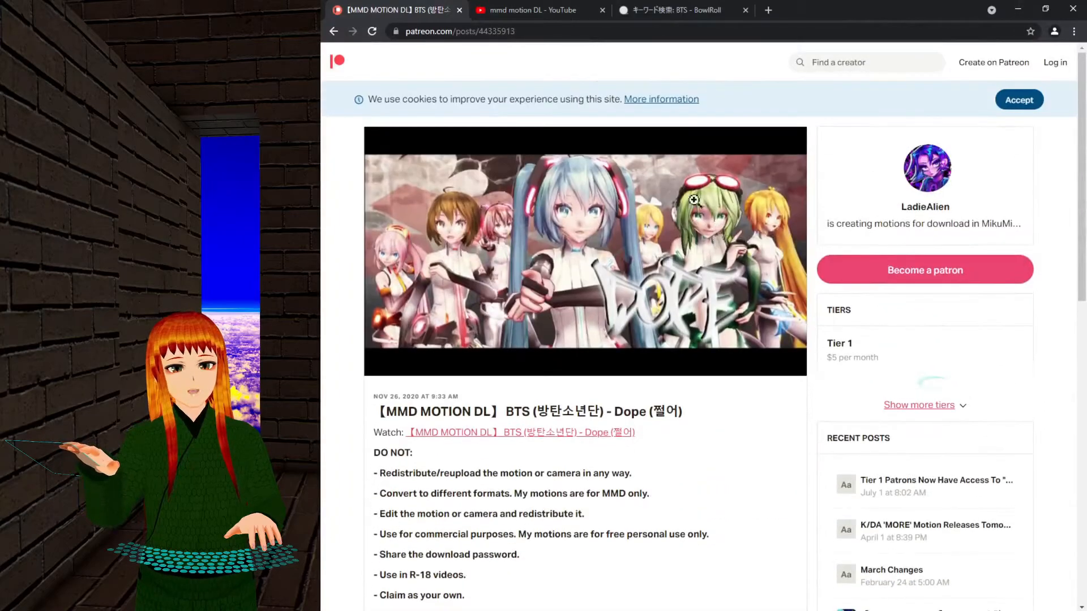
left_click(544, 9)
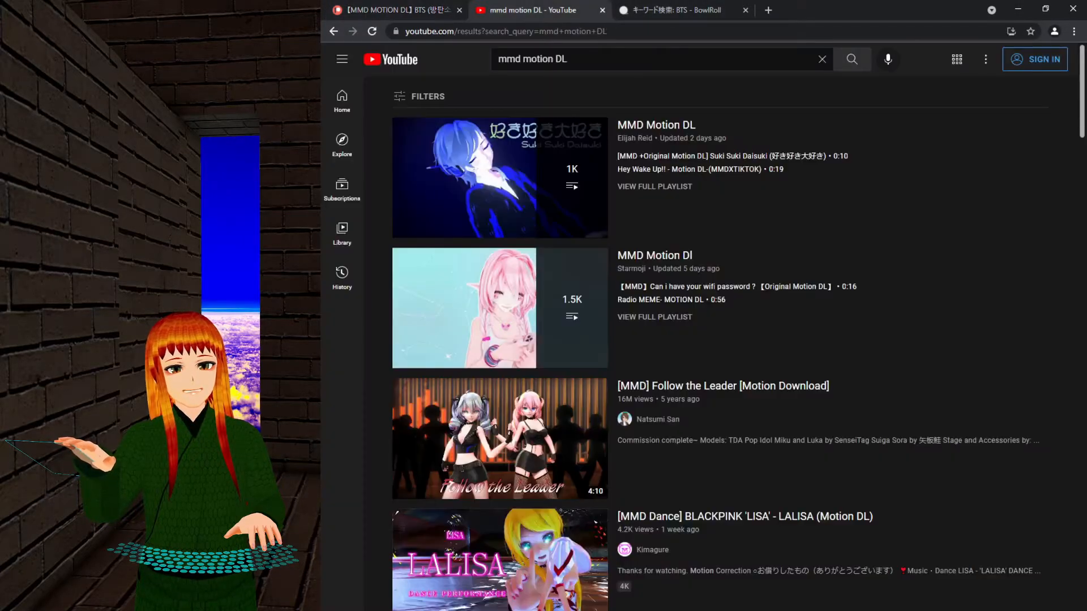
left_click(1010, 9)
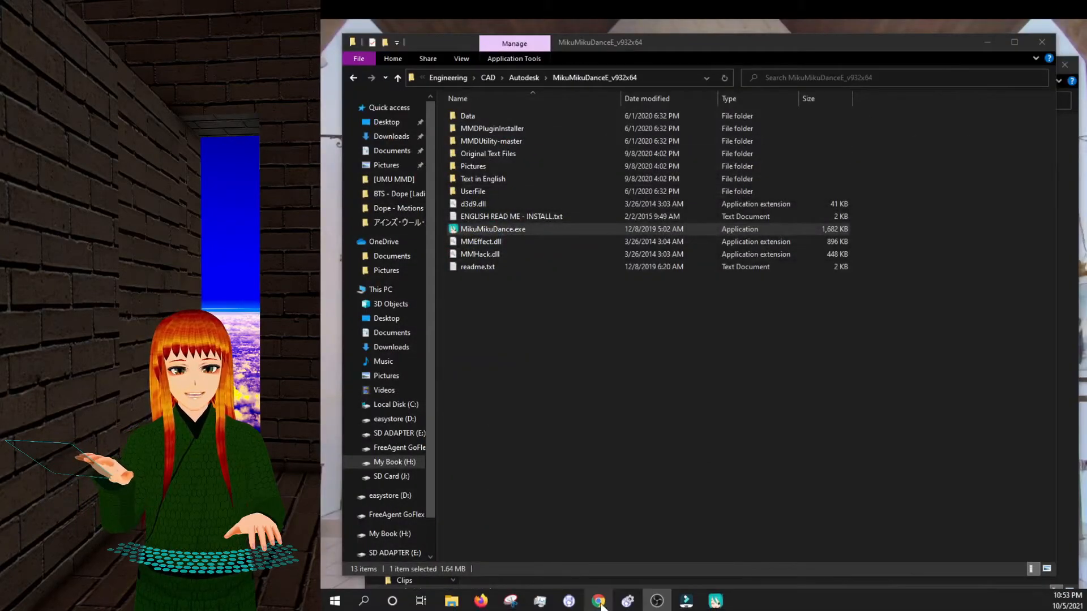
left_click(715, 601)
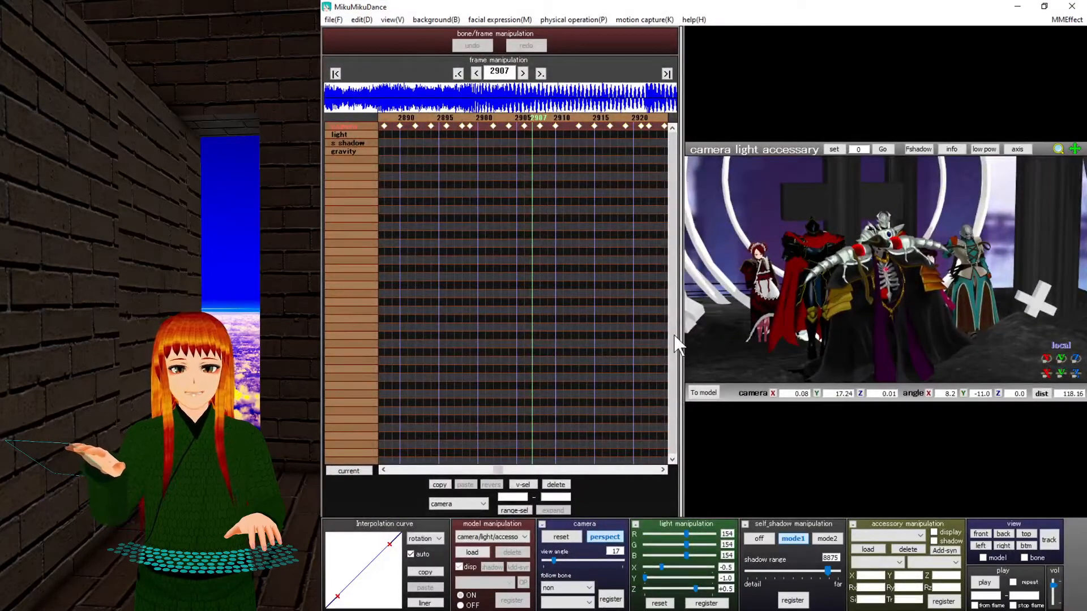
Orbit and zoom in on the skeleton's pose, then return to frame 2894.
right_click_drag(828, 302, 816, 334)
middle_click_drag(801, 363, 895, 251)
scroll(902, 310, "up", 8)
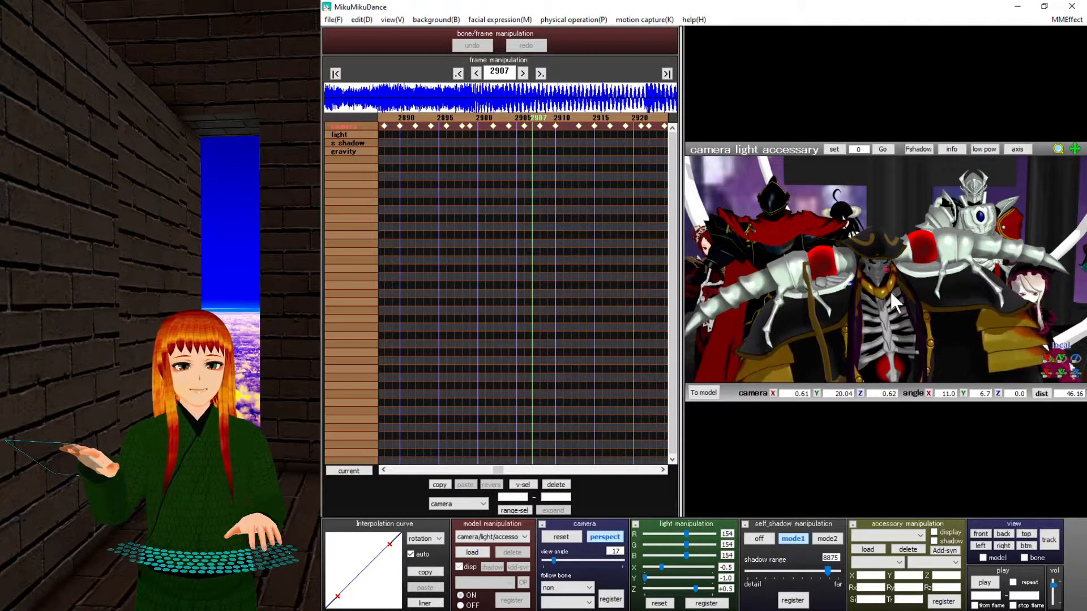
mouse_move(881, 320)
right_mouse_down()
mouse_move(901, 314)
mouse_move(892, 324)
right_mouse_up()
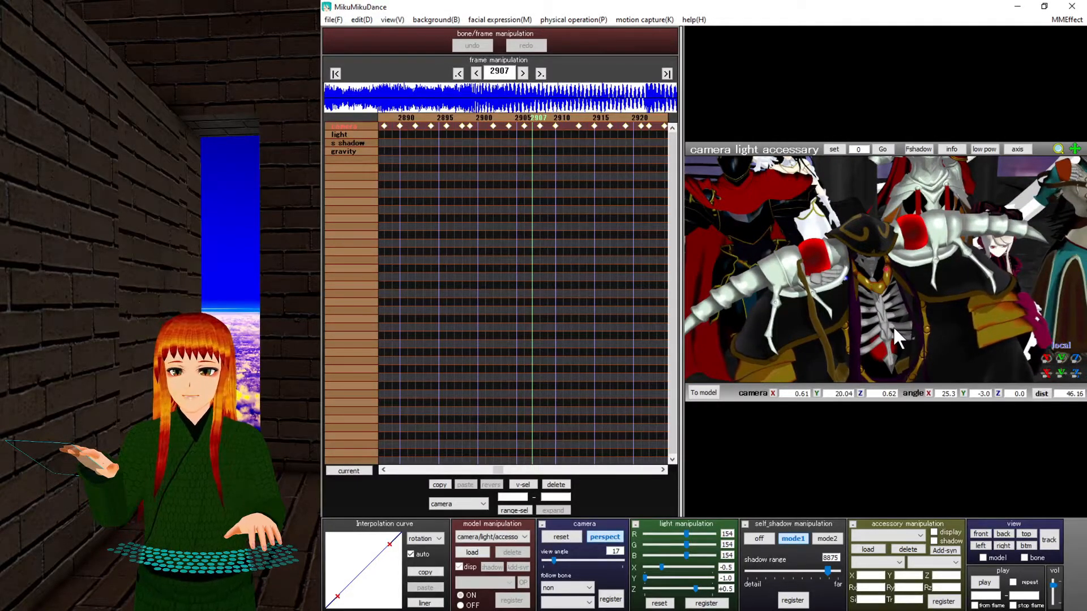
scroll(888, 298, "down", 3)
scroll(888, 297, "up", 3)
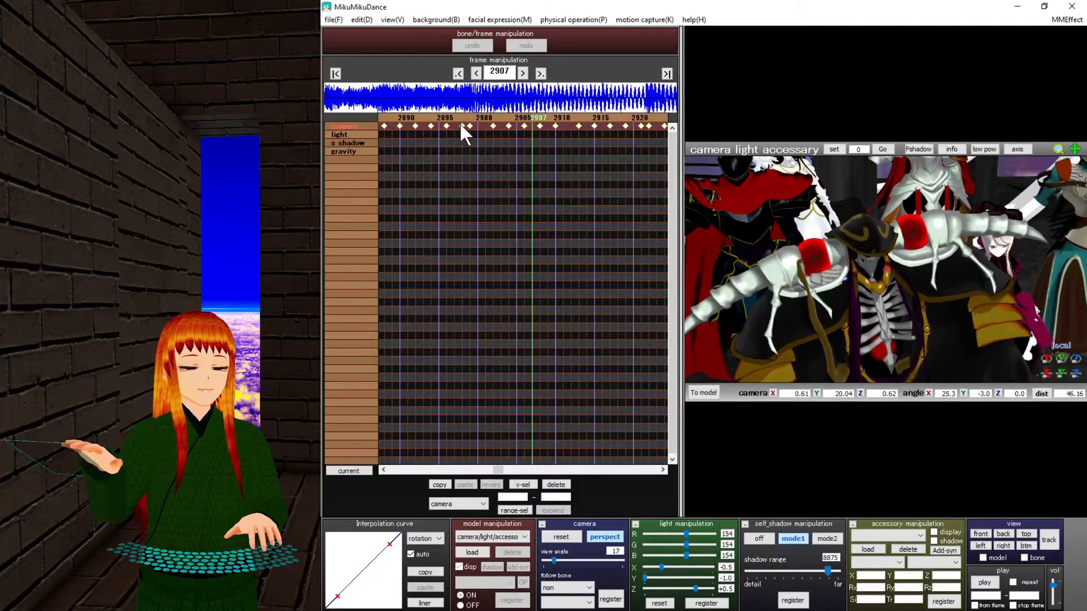
left_click(429, 116)
Step back through earlier camera keyframes to about frame 2227, then jump to the last keyframe at 7190.
left_click_drag(428, 116, 372, 145)
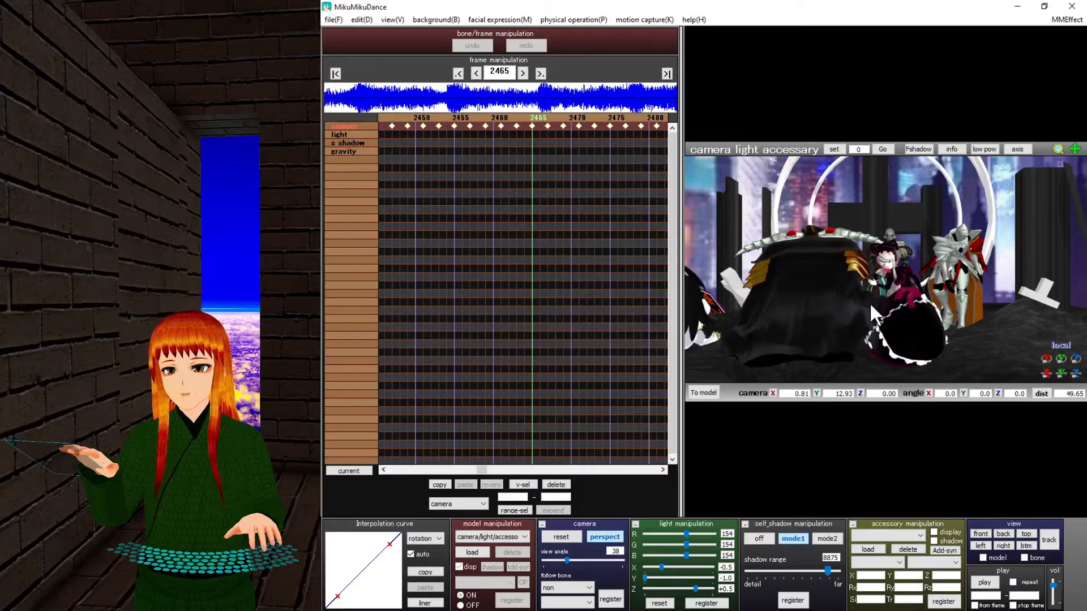
left_click(424, 116)
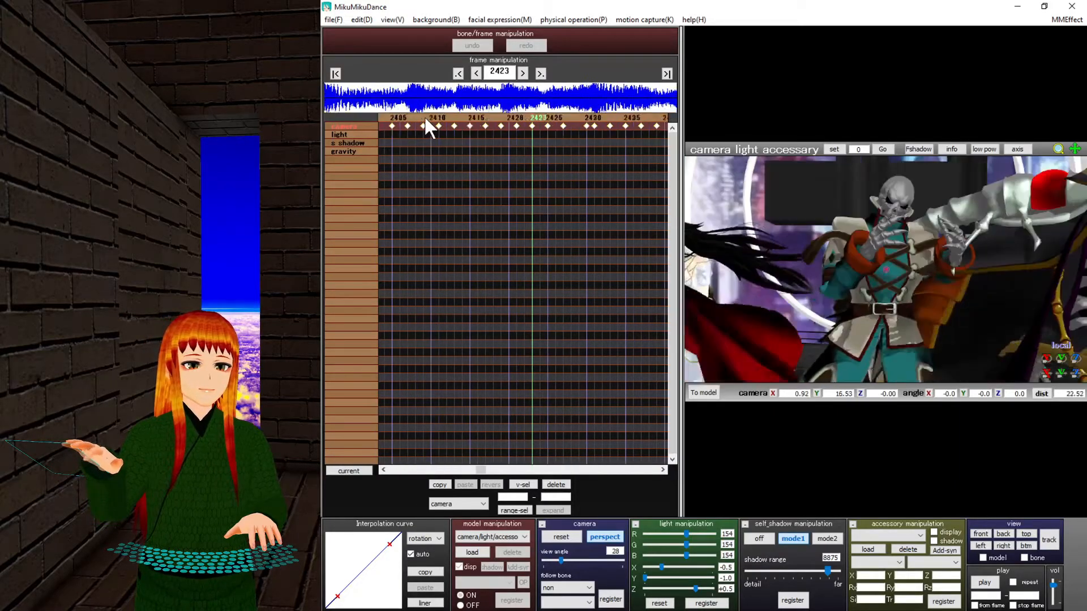
left_click(423, 115)
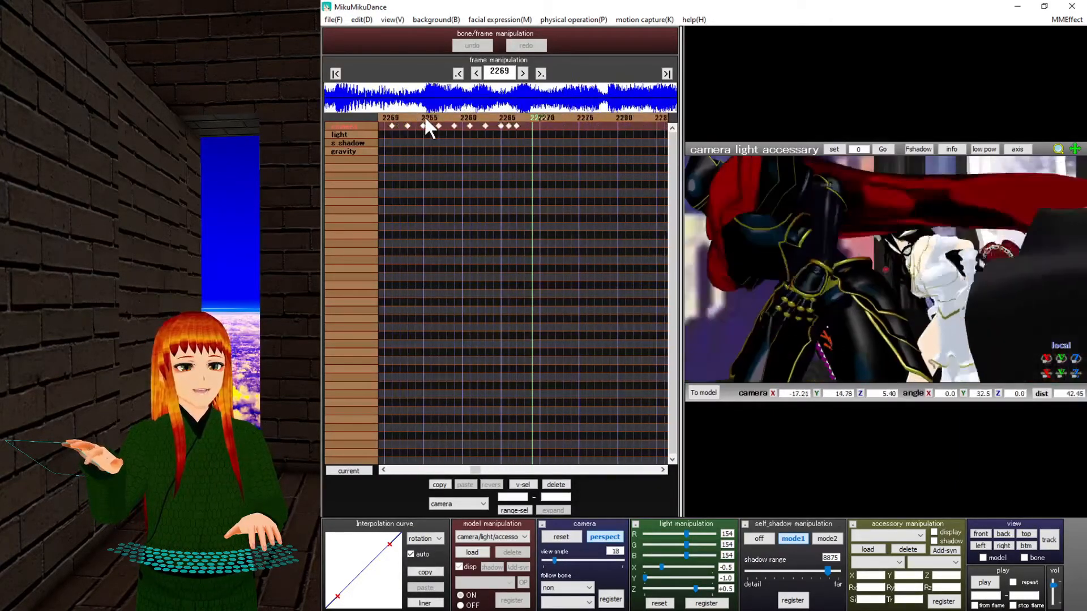
left_click(666, 74)
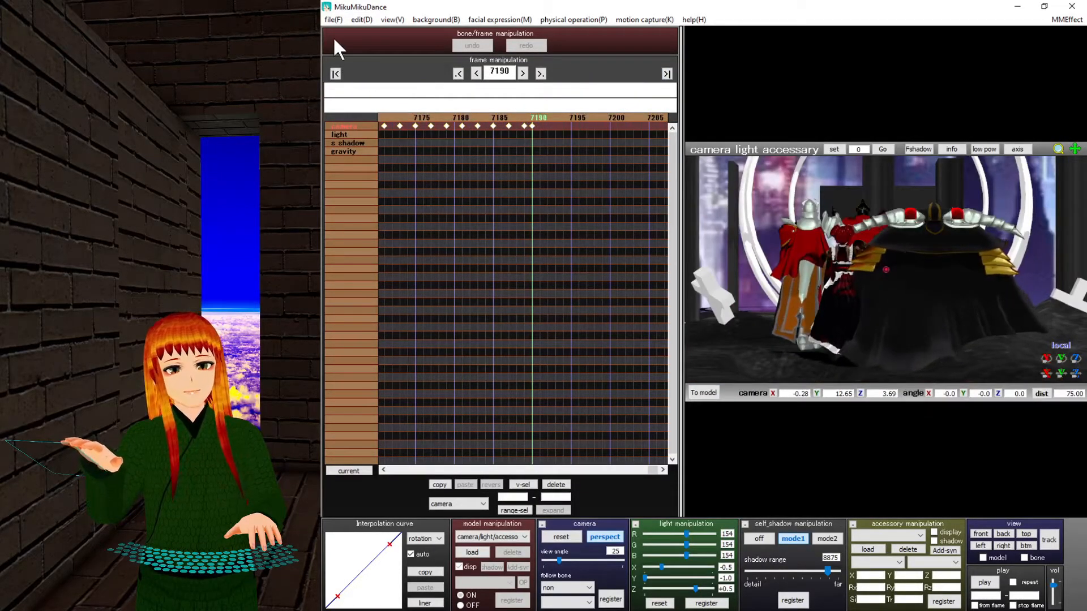
left_click(335, 20)
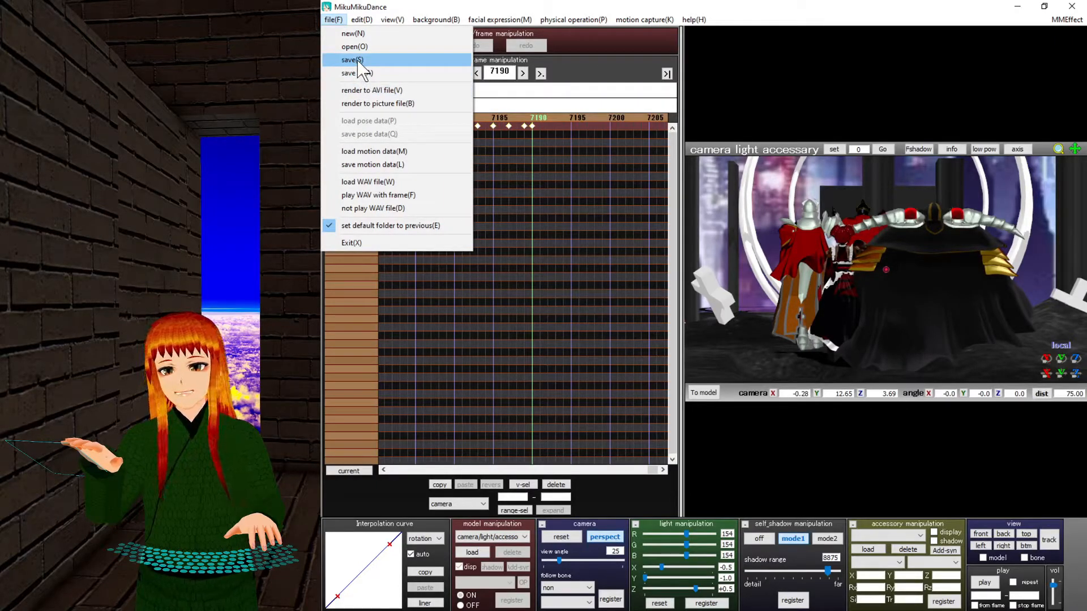
left_click(359, 73)
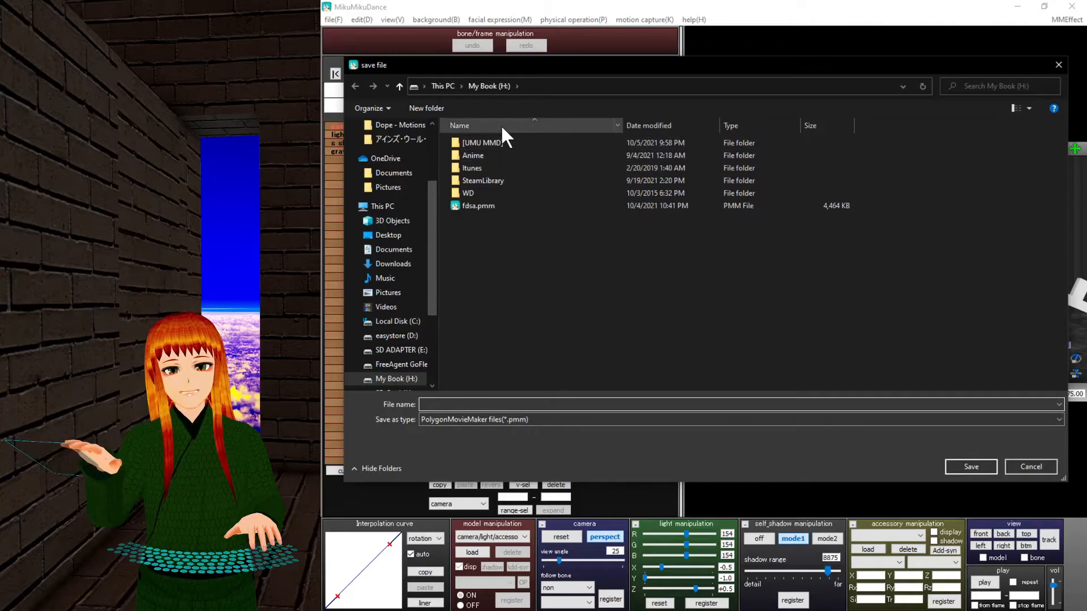
double_click(504, 140)
double_click(521, 146)
double_click(510, 140)
double_click(510, 141)
double_click(505, 171)
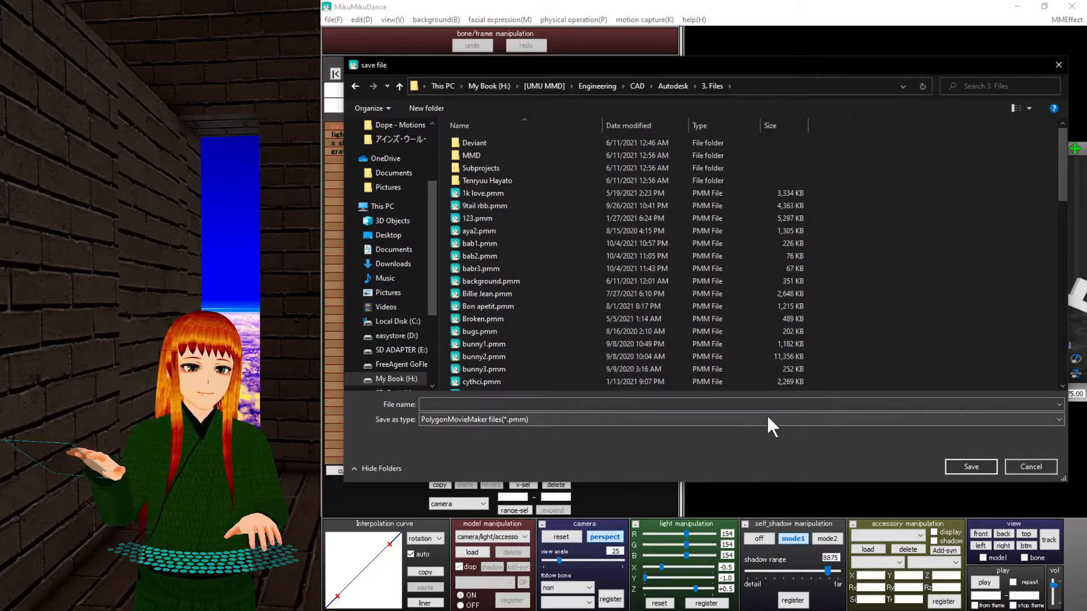
left_click(1023, 466)
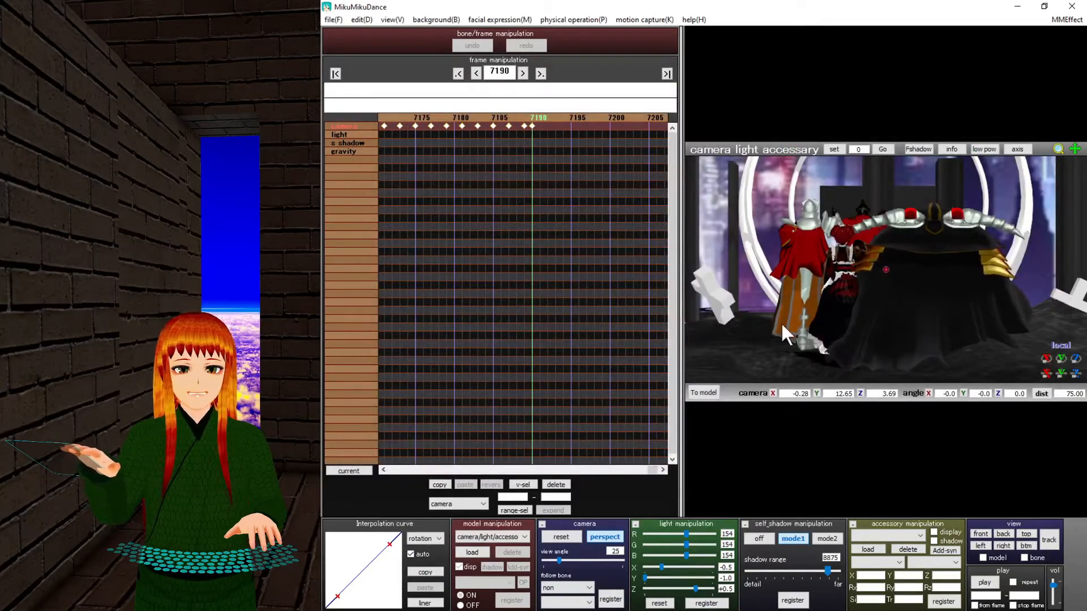
Orbit and pan the view to look down on the dancers over the stage, then open the File menu.
right_click_drag(875, 238, 867, 283)
middle_click_drag(885, 413, 886, 436)
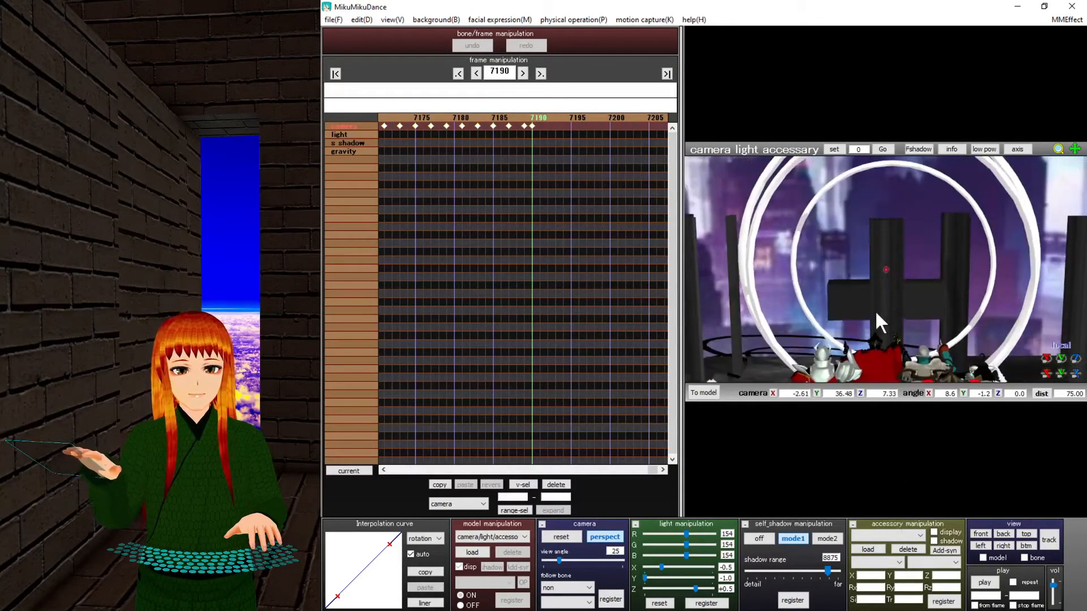
middle_click_drag(872, 253, 867, 185)
right_click_drag(896, 213, 940, 249)
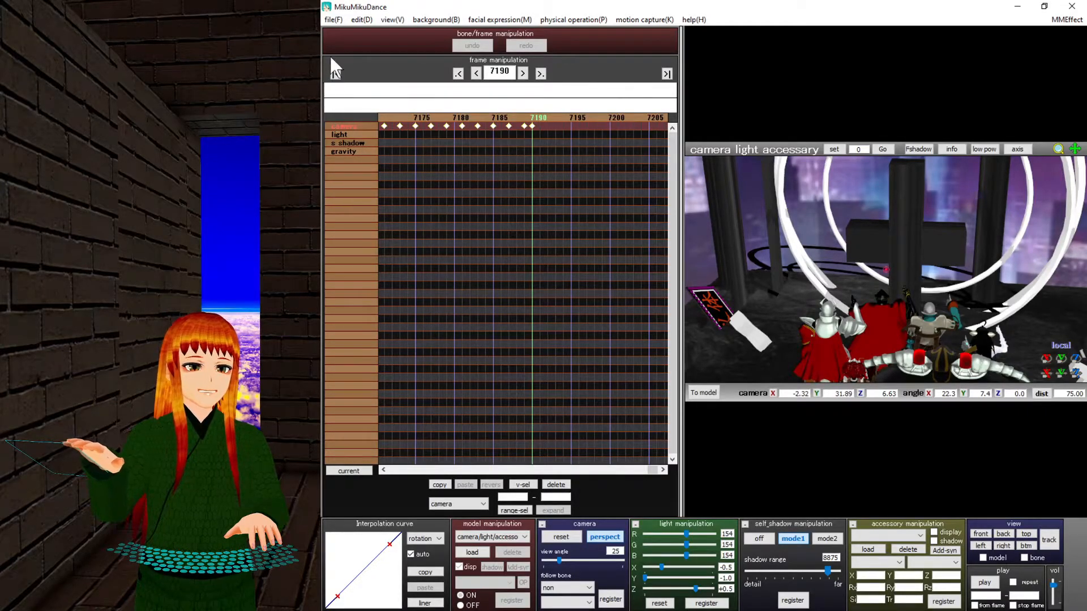
left_click(334, 20)
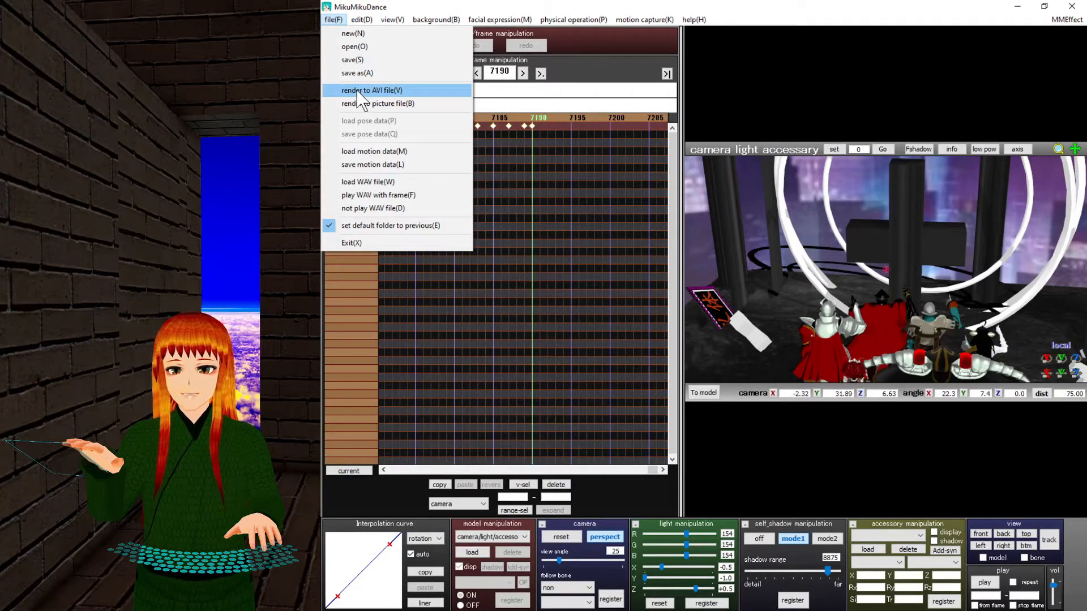
Adjust the view and register the camera pose as a keyframe at frame 7190.
left_click(358, 91)
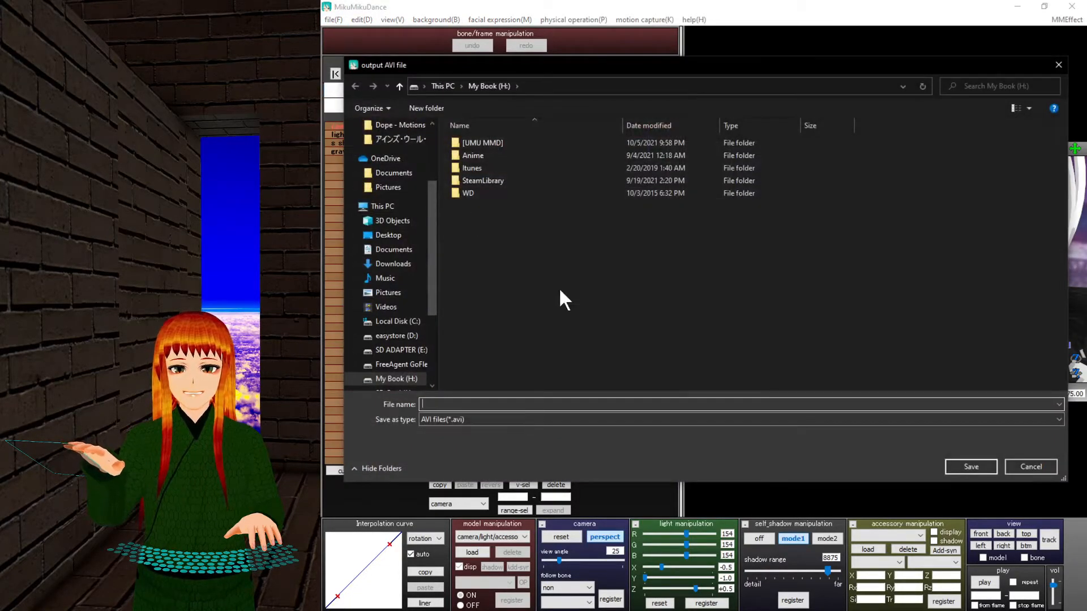
left_click(1057, 66)
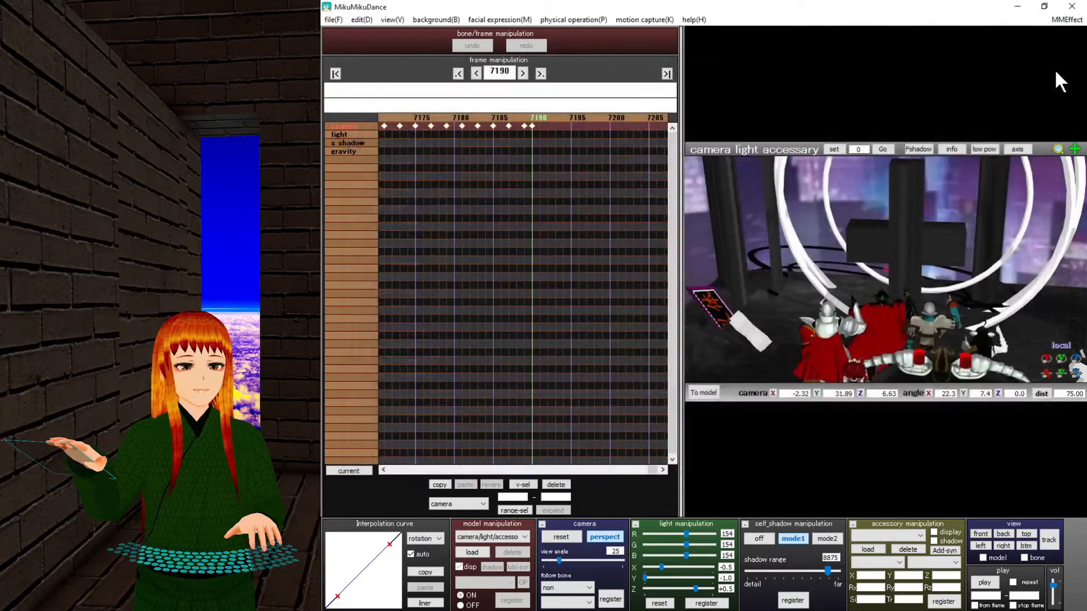
right_click_drag(877, 341, 803, 295)
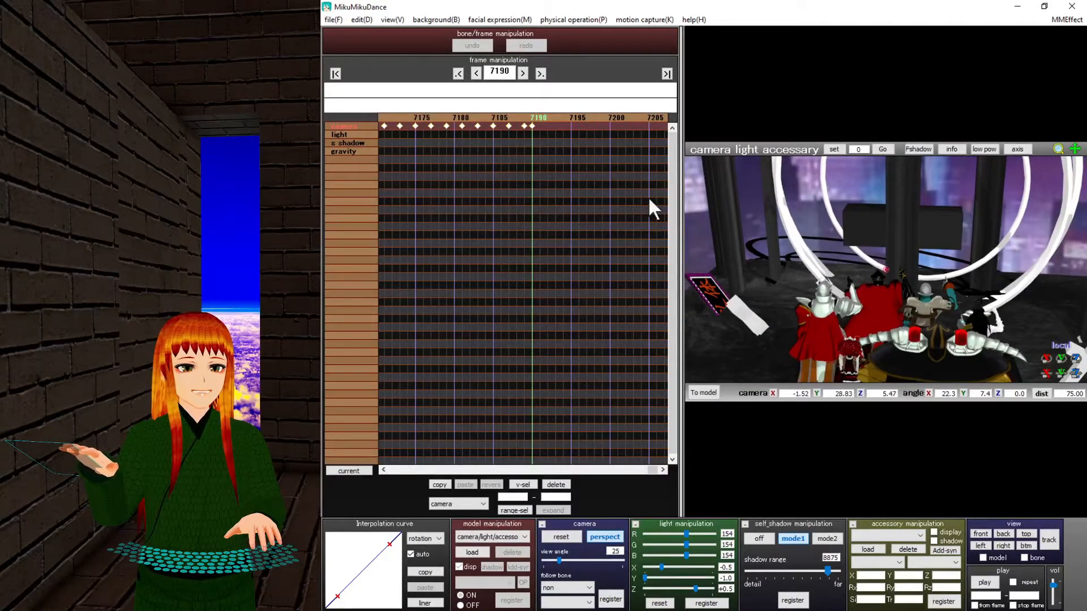
left_click(531, 117)
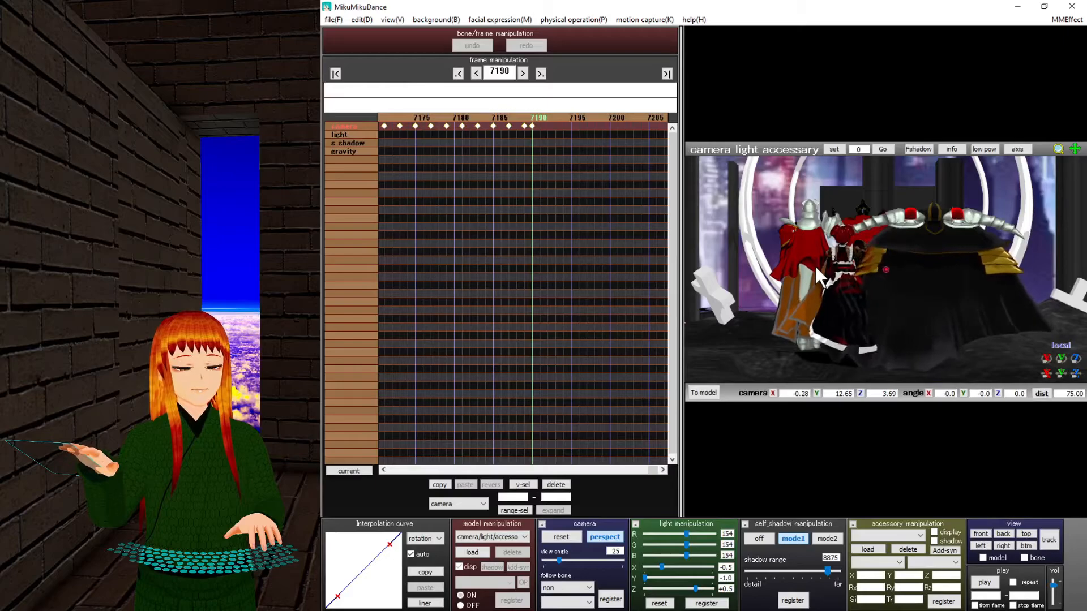
right_click_drag(815, 267, 816, 267)
left_click(610, 599)
Set up an AVI render named 1234 at 60 fps, frames 0–7190, with ffdshow, then cancel.
left_click(334, 20)
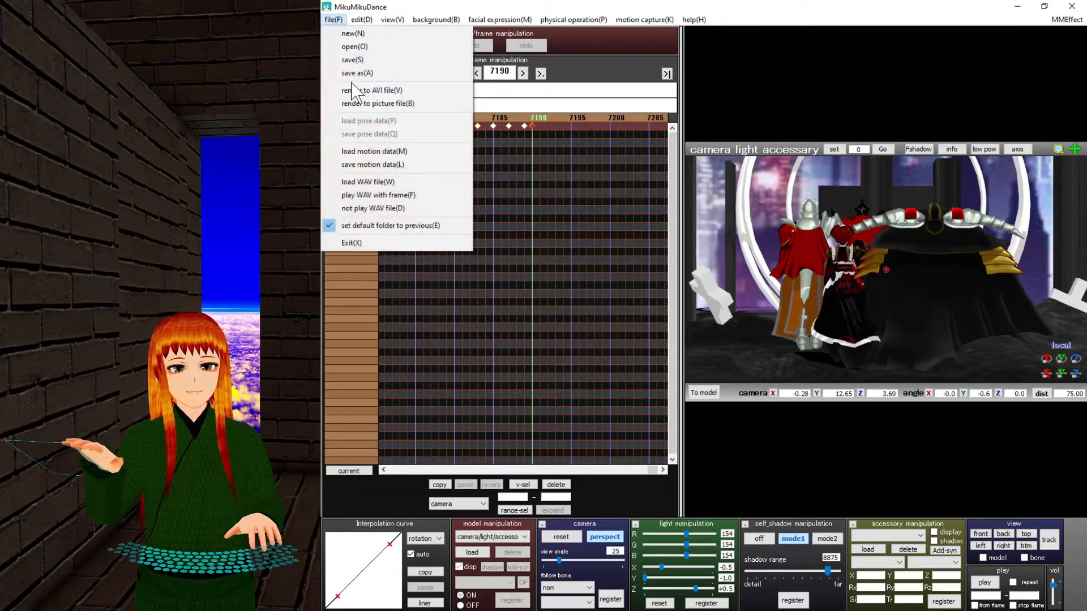
left_click(357, 90)
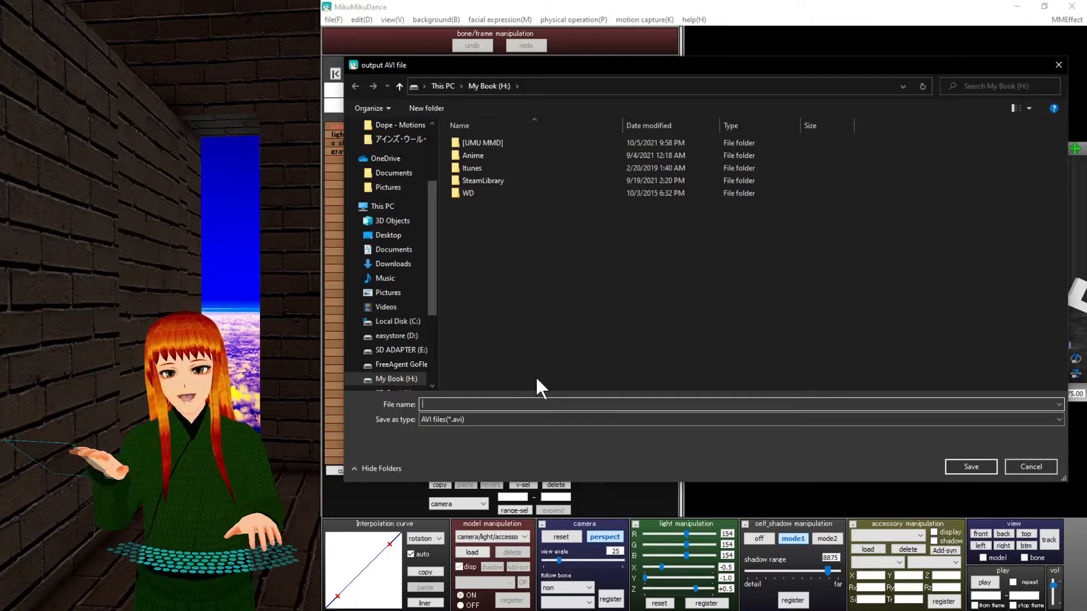
type("1234")
key("Return")
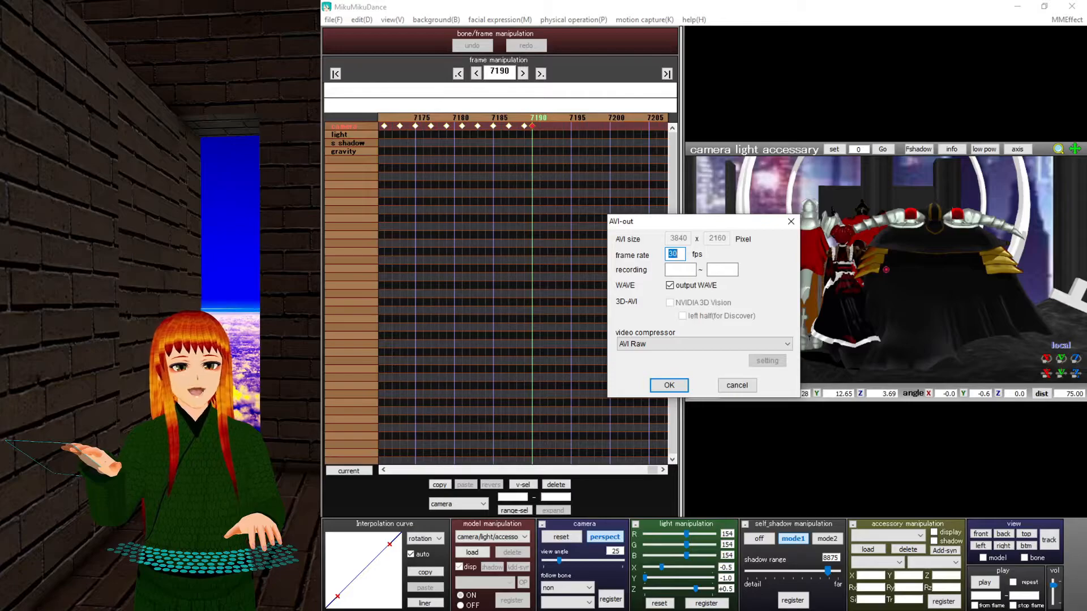
type("60")
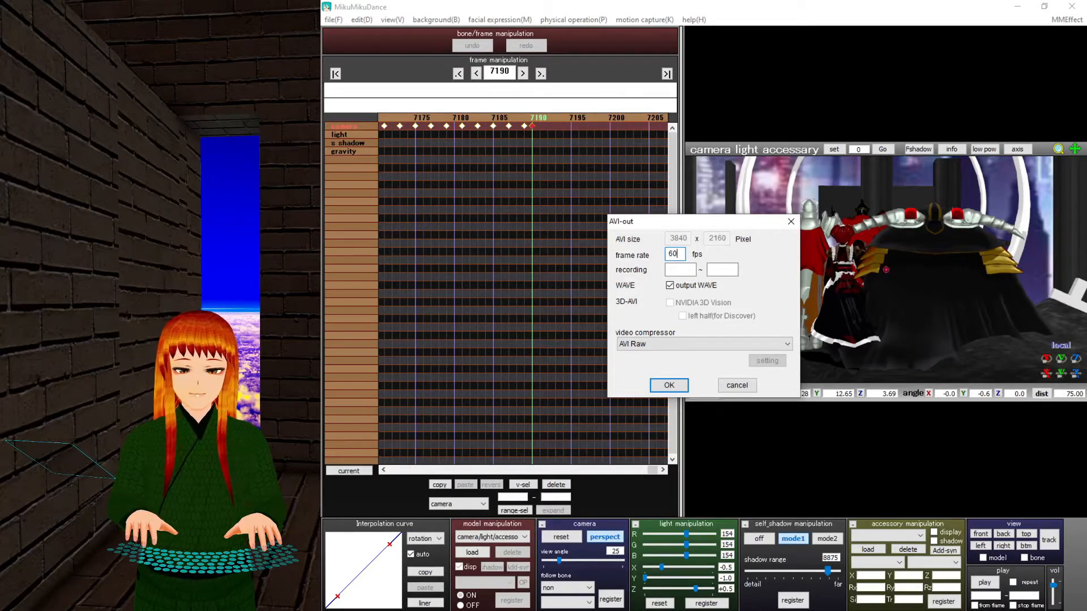
key("Tab")
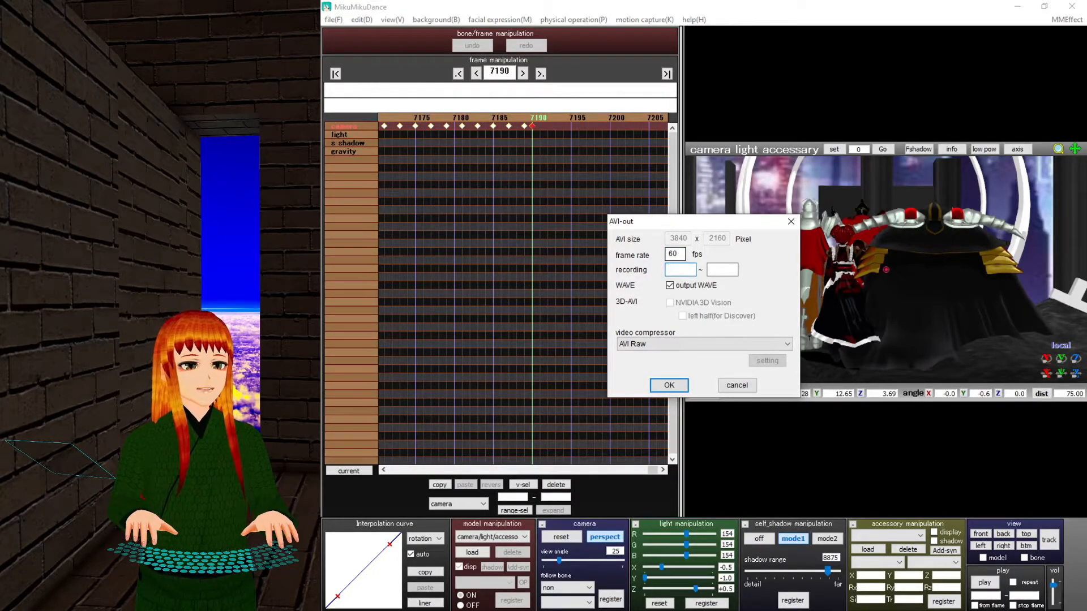
type("0")
key("Tab")
type("7190")
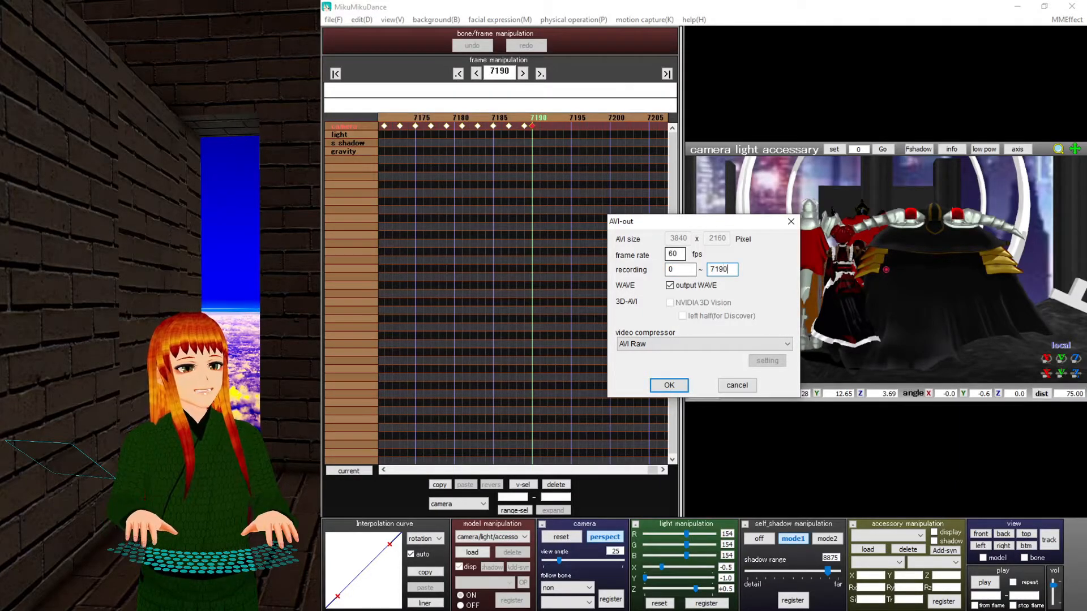
left_click(670, 344)
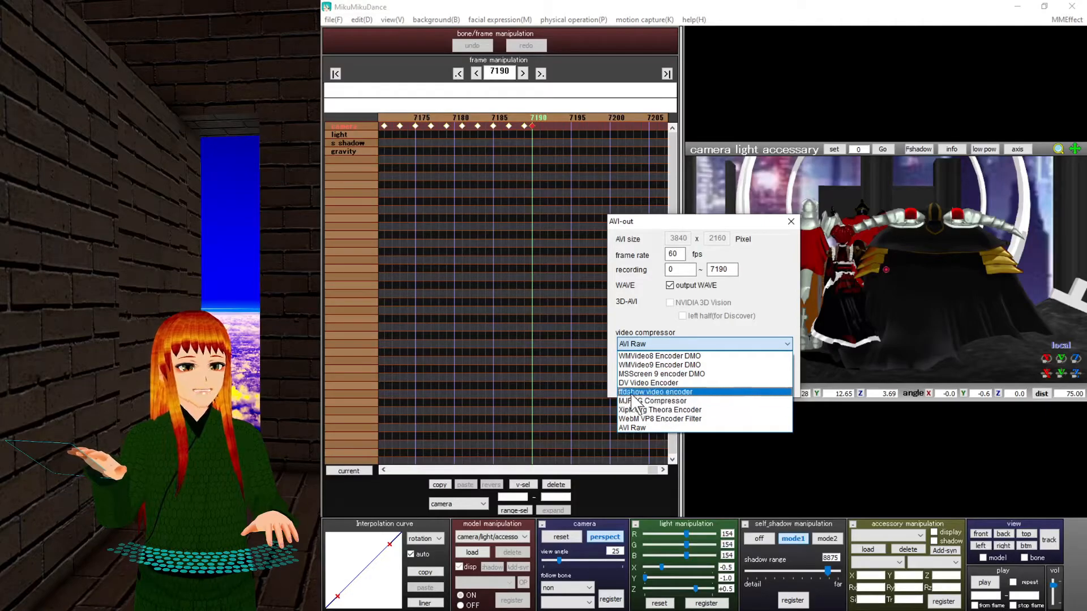
left_click(656, 392)
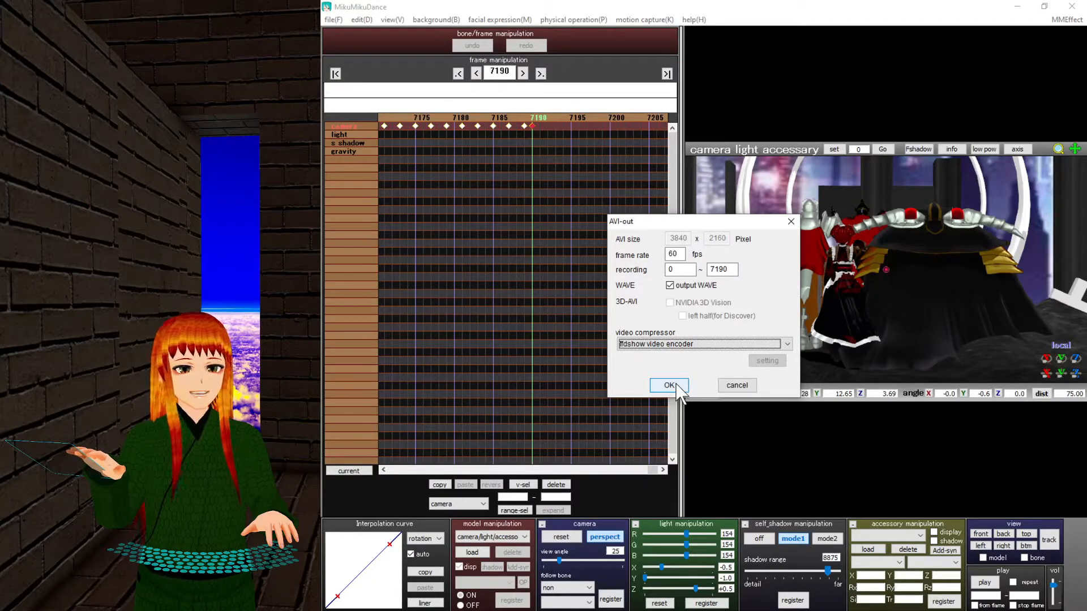
left_click(736, 386)
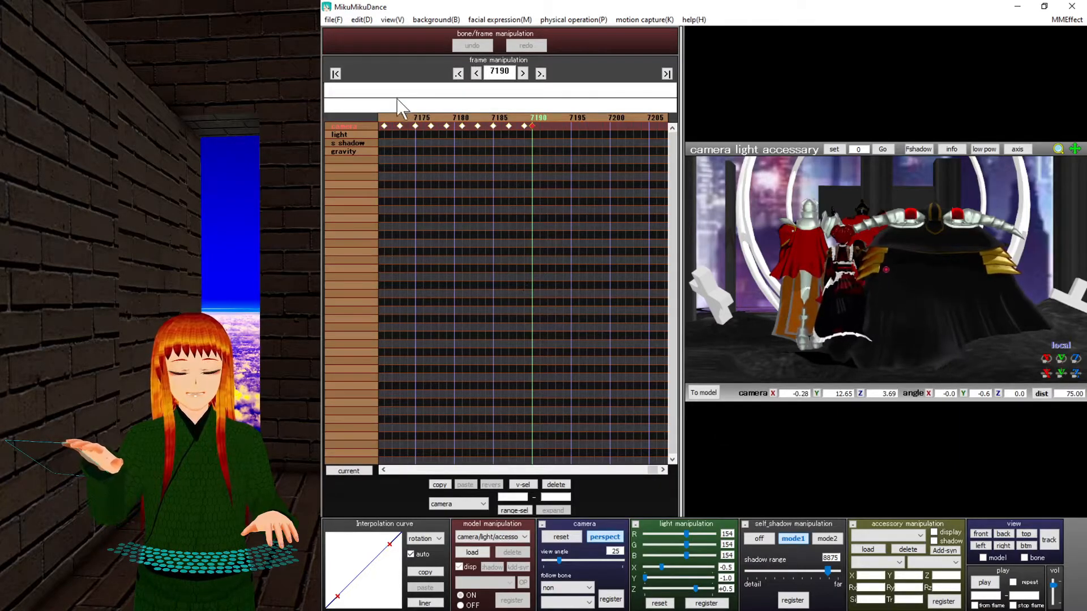
Step the timeline back to frame 7092, then enter 2140 in the frame box.
left_click(419, 114)
left_click(419, 114)
left_click(418, 114)
left_click(419, 114)
left_click(418, 114)
left_click(419, 115)
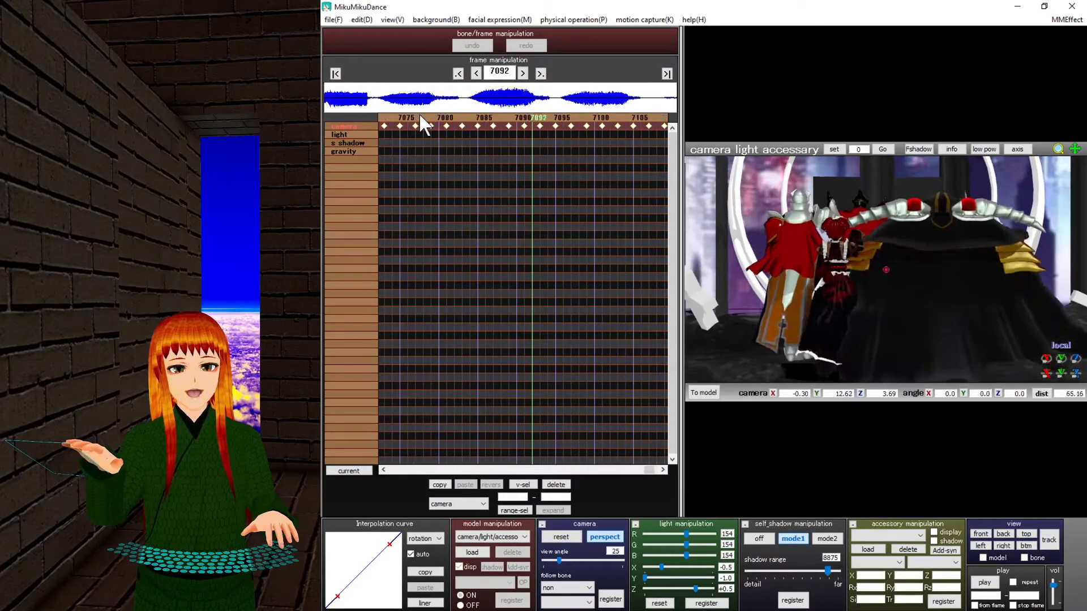
left_click(419, 115)
double_click(499, 71)
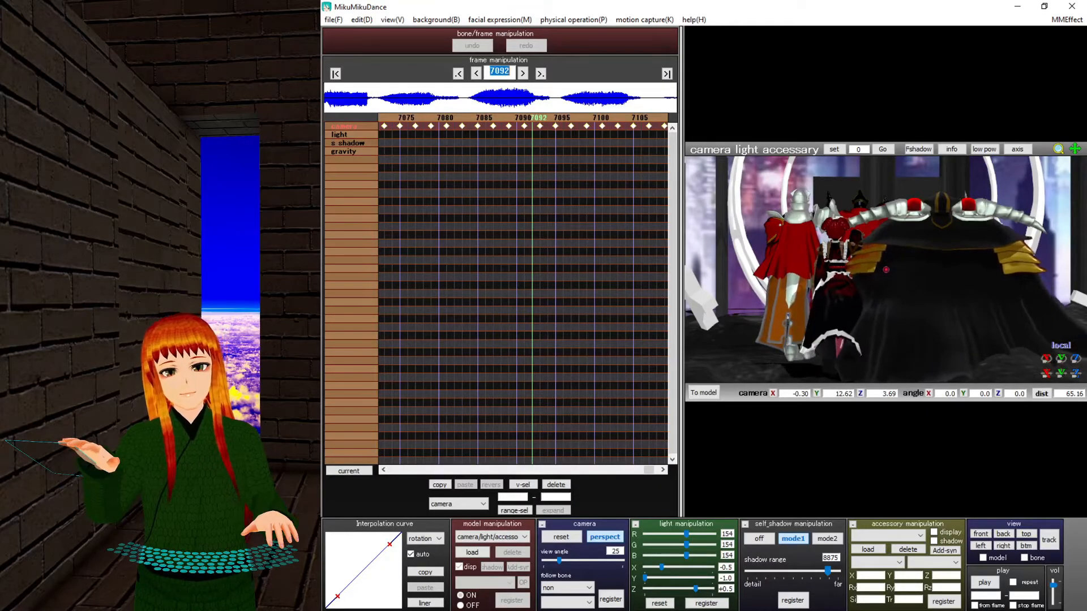
type("2140")
key("Return")
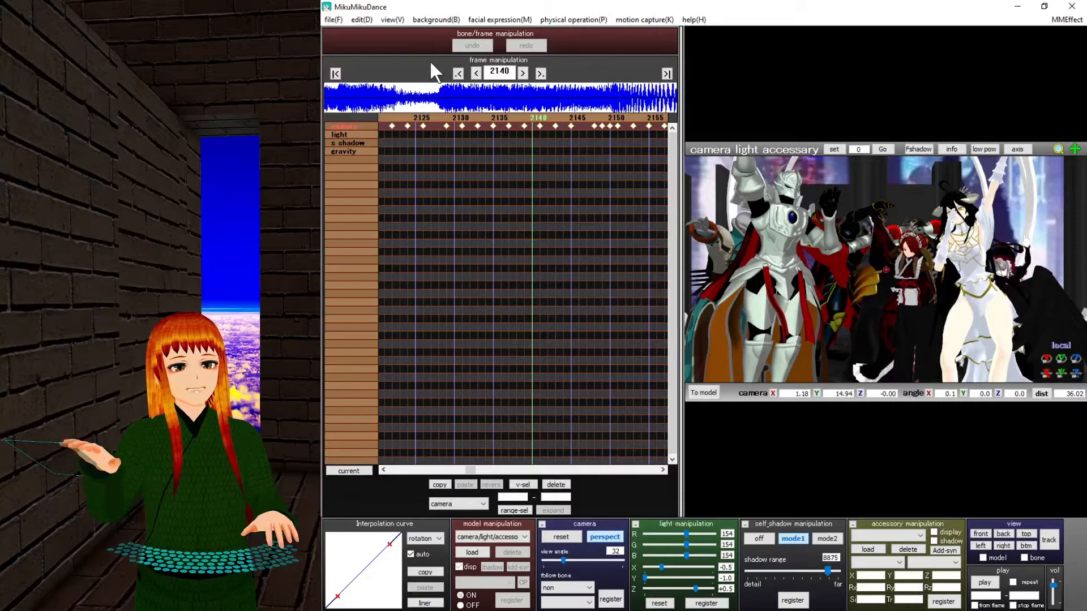
Render frame 2140 to a picture file named 123.
left_click(337, 20)
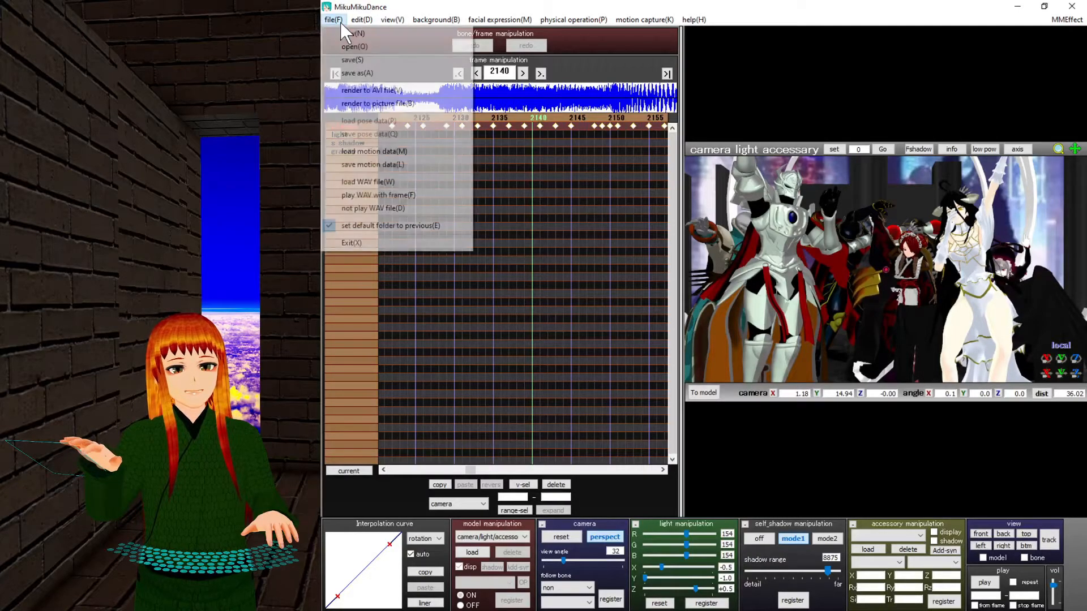
left_click(365, 103)
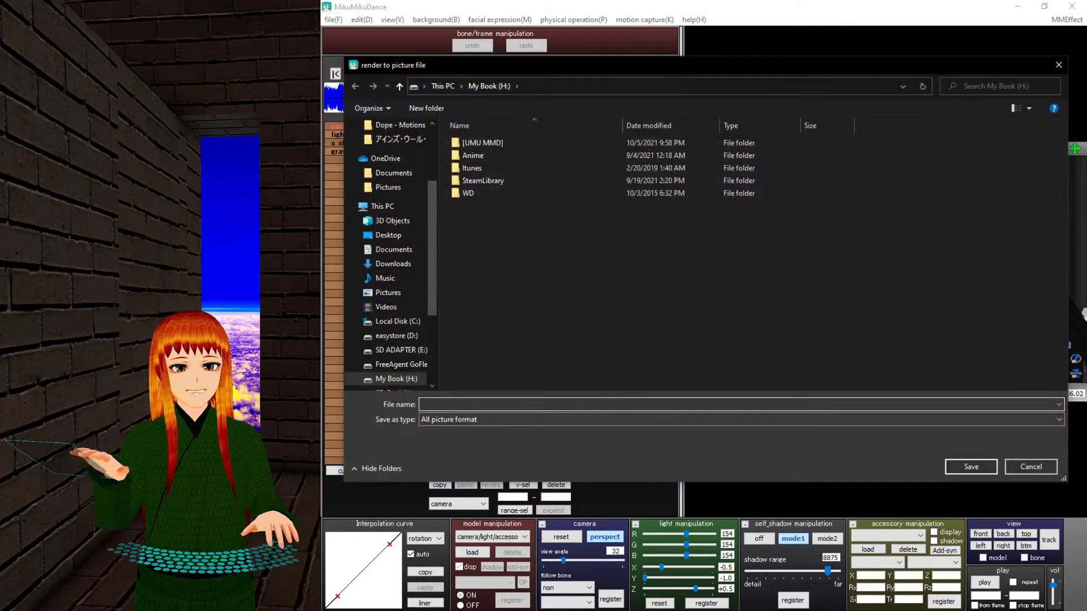
type("123")
key("Return")
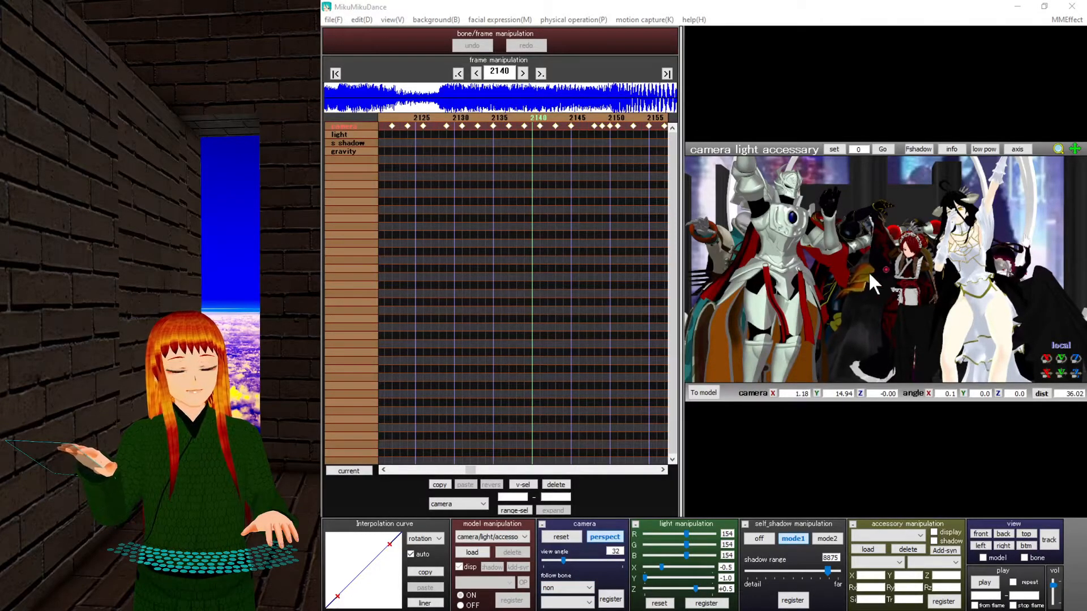
Orbit around the dancers and narrow the view angle, settling back on frame 2140.
mouse_move(839, 277)
right_mouse_down()
mouse_move(852, 310)
mouse_move(928, 316)
mouse_move(946, 331)
mouse_move(895, 338)
mouse_move(833, 308)
mouse_move(846, 283)
right_mouse_up()
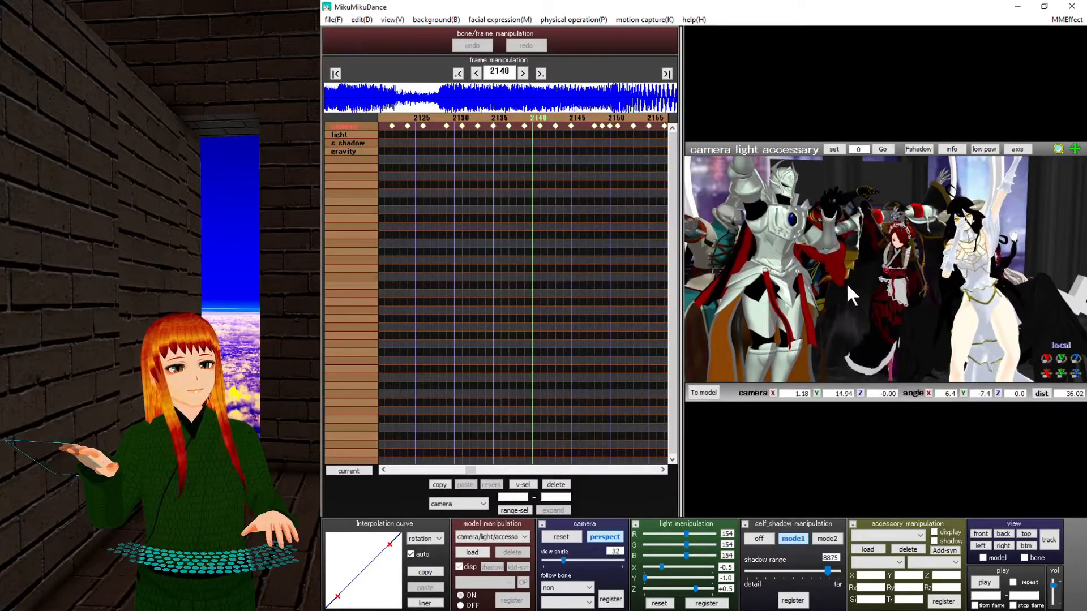
scroll(889, 296, "down", 10)
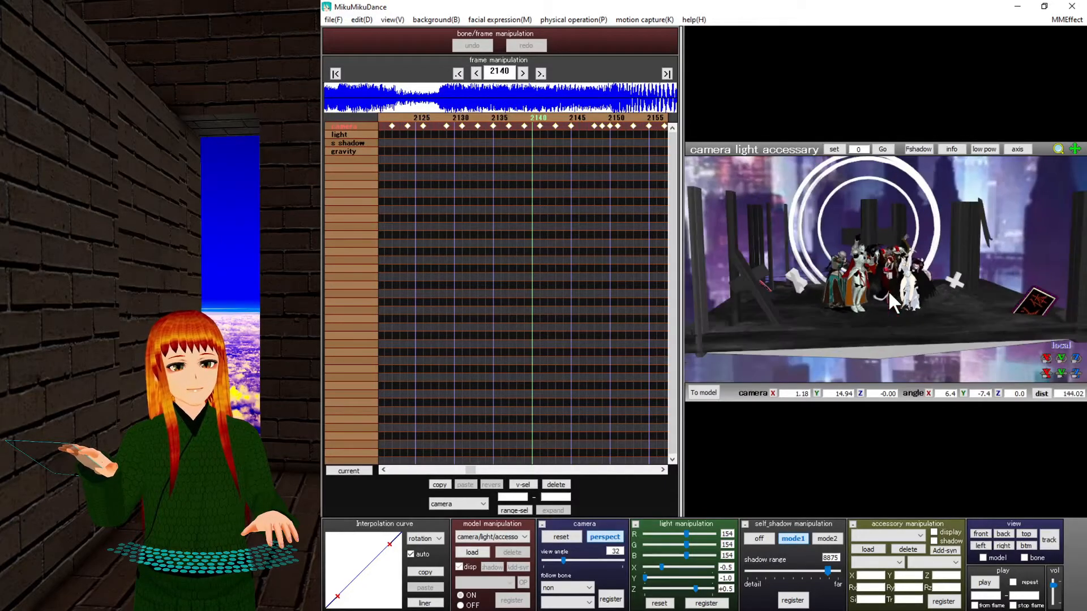
scroll(889, 295, "down", 12)
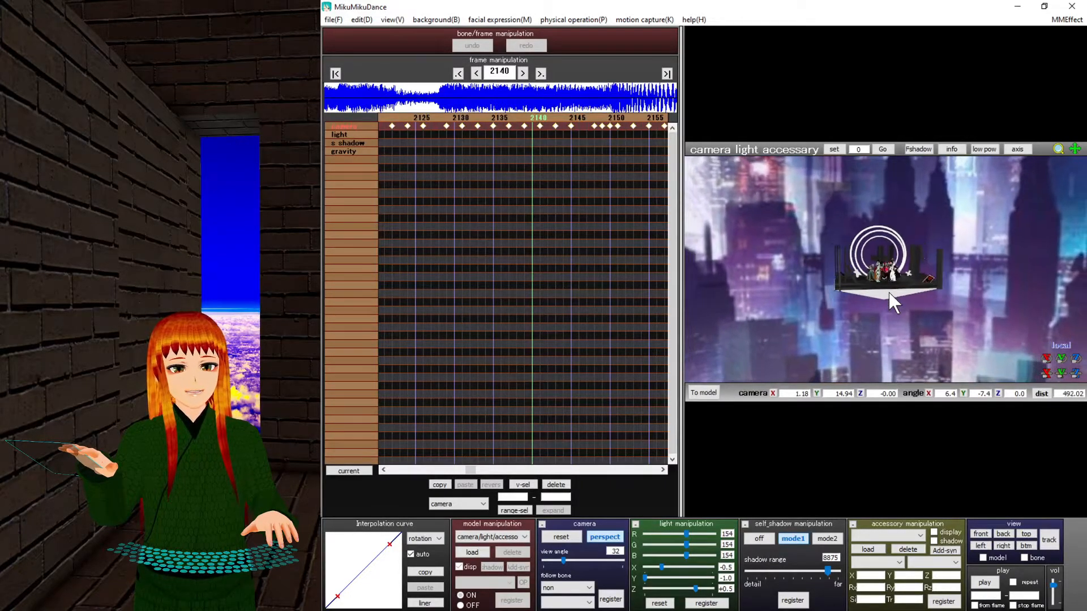
scroll(888, 293, "down", 3)
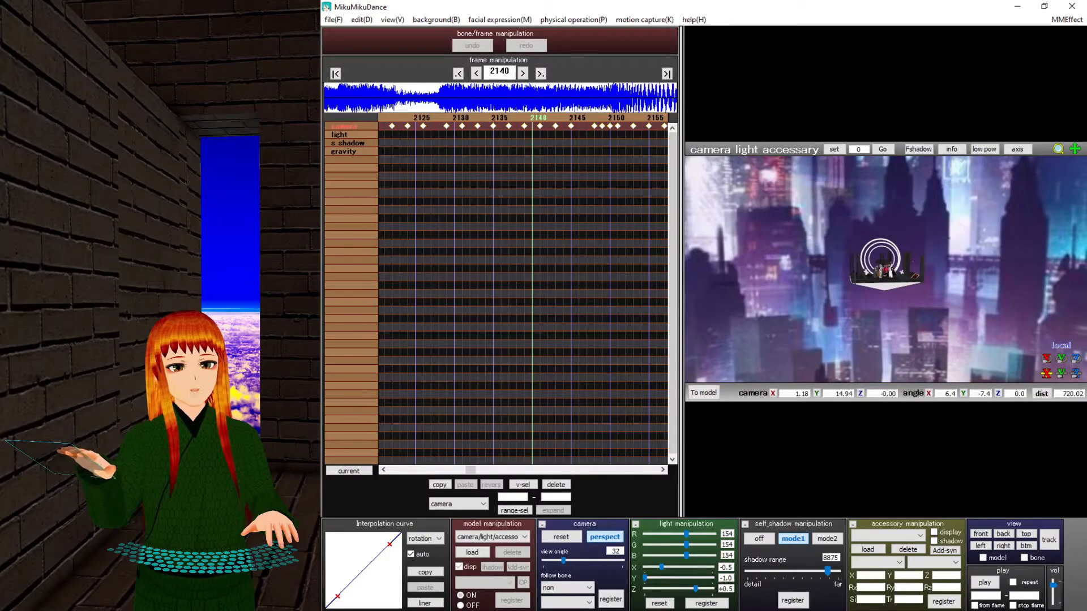
left_click_drag(562, 560, 542, 563)
right_click_drag(837, 355, 821, 283)
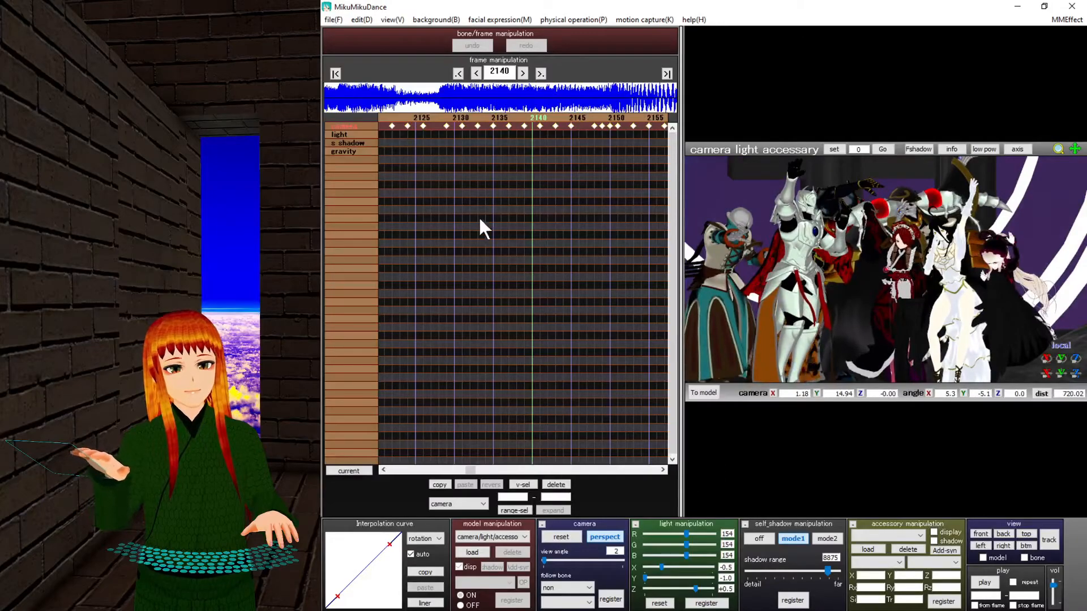
left_click(524, 123)
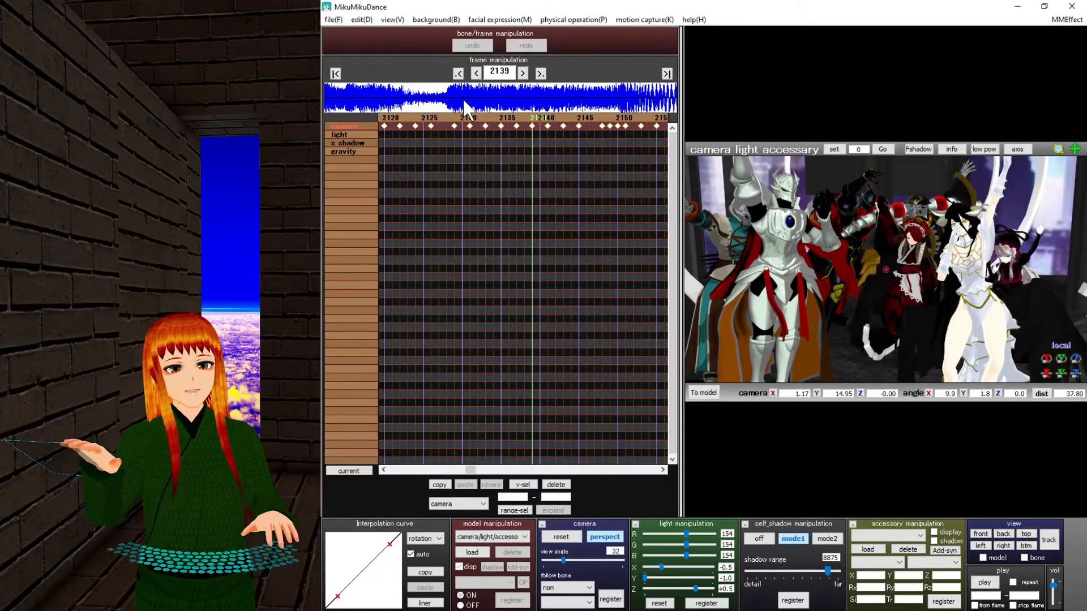
left_click(541, 119)
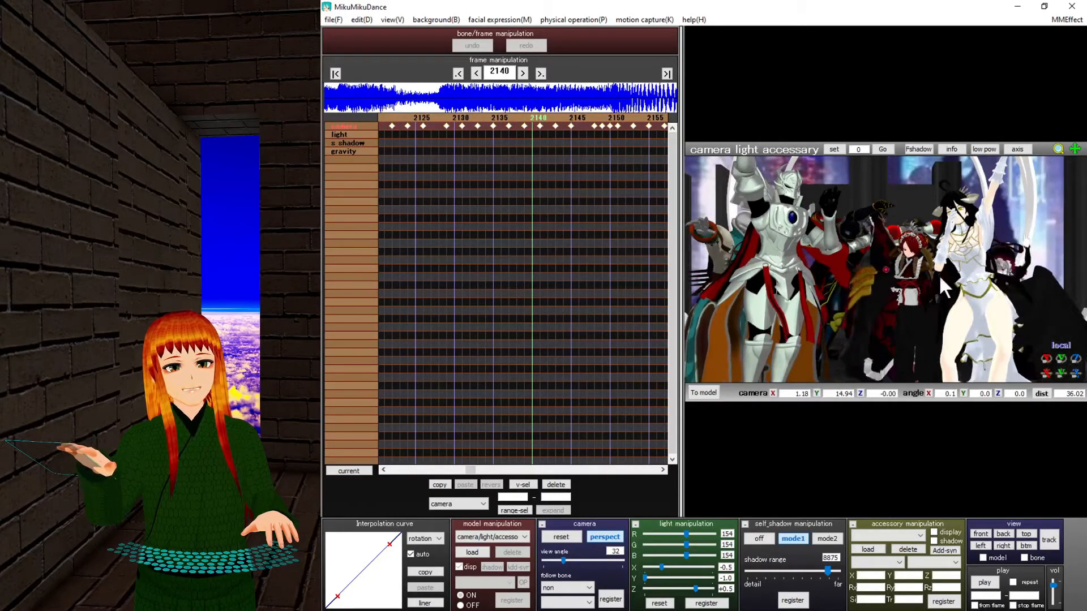
Widen the field of view to 113, orbit steeply, and compare perspective off and on.
right_click_drag(861, 284, 861, 313)
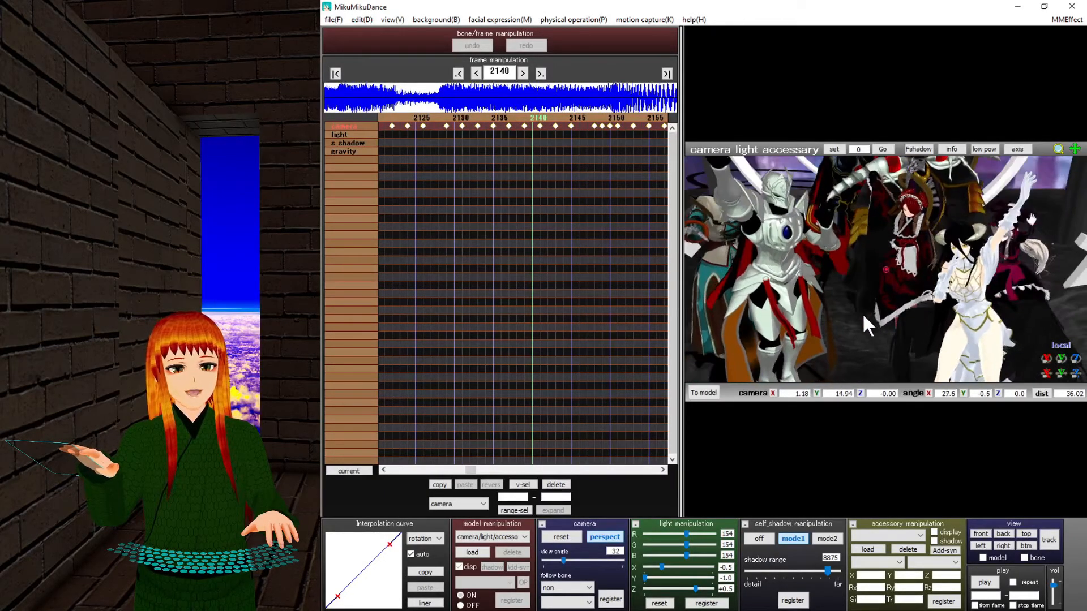
left_click_drag(558, 562, 612, 554)
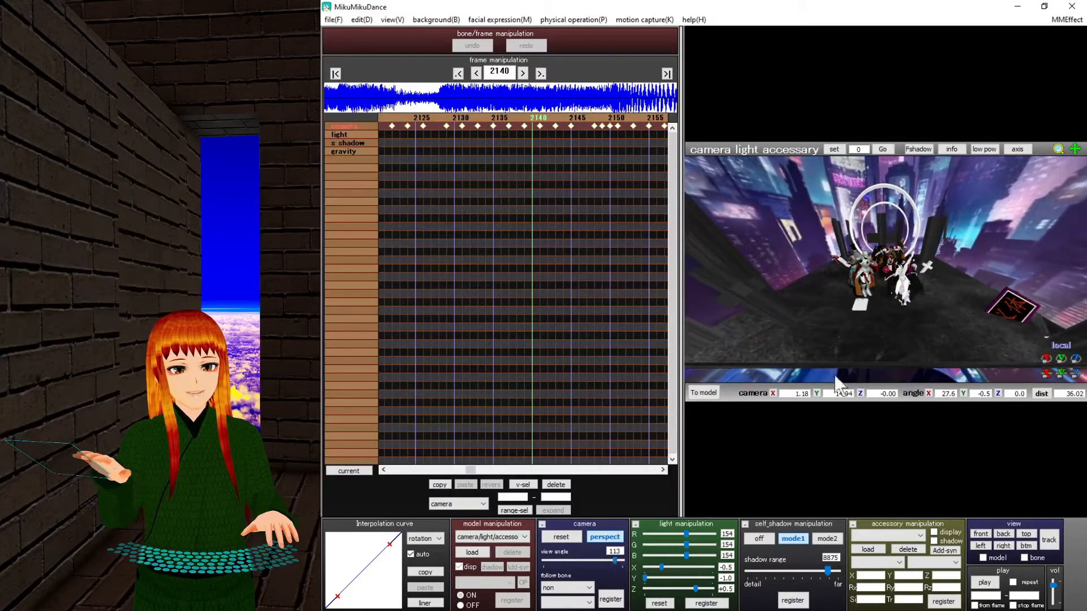
scroll(898, 328, "up", 10)
scroll(898, 328, "down", 3)
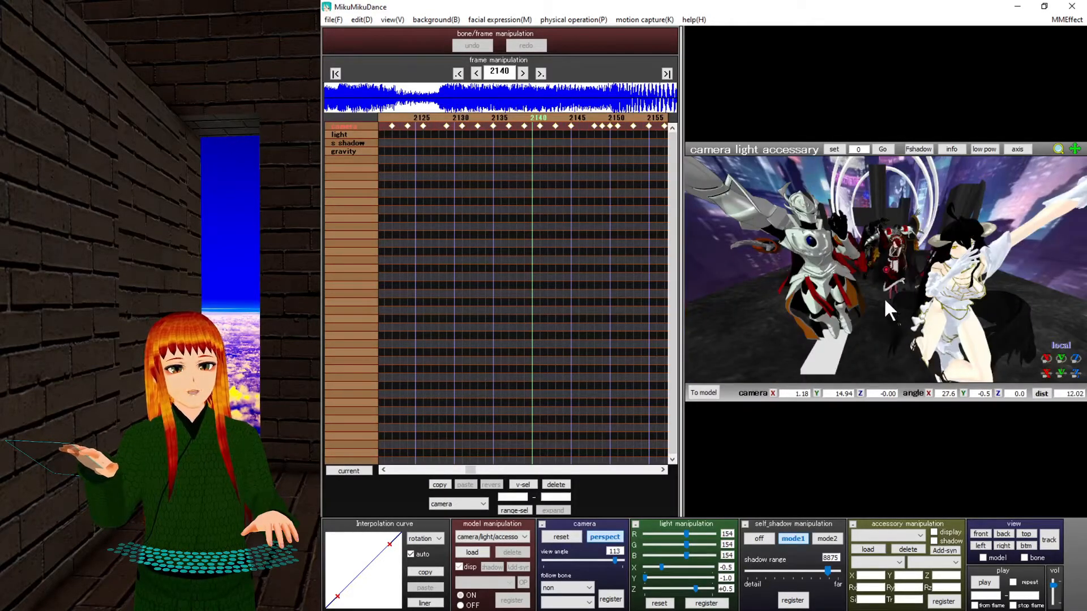
mouse_move(884, 302)
right_mouse_down()
mouse_move(889, 318)
mouse_move(860, 304)
mouse_move(885, 332)
mouse_move(939, 349)
mouse_move(1004, 332)
mouse_move(1033, 300)
mouse_move(990, 314)
mouse_move(962, 344)
mouse_move(897, 354)
mouse_move(855, 309)
mouse_move(854, 278)
mouse_move(867, 264)
mouse_move(915, 279)
mouse_move(891, 280)
mouse_move(868, 310)
mouse_move(828, 324)
mouse_move(854, 325)
mouse_move(869, 311)
right_mouse_up()
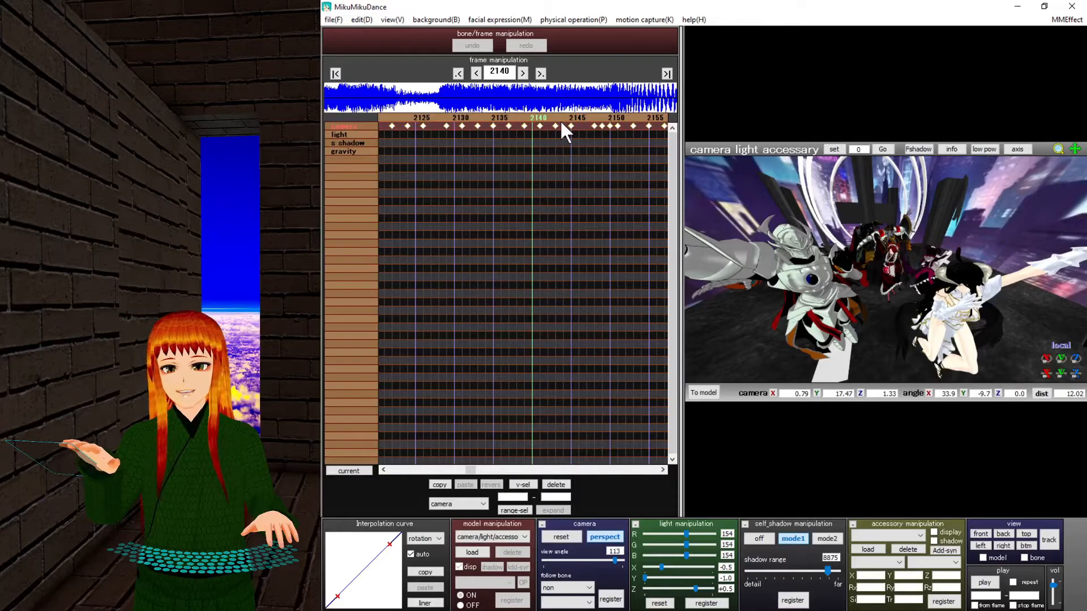
left_click(610, 537)
left_click(609, 538)
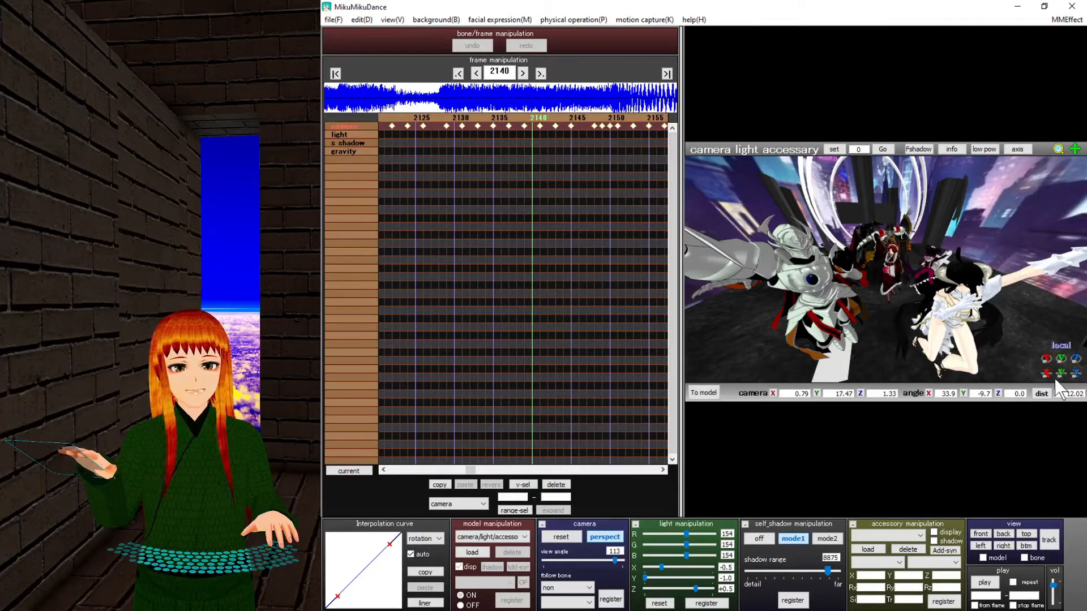
scroll(829, 240, "down", 2)
scroll(885, 278, "up", 6)
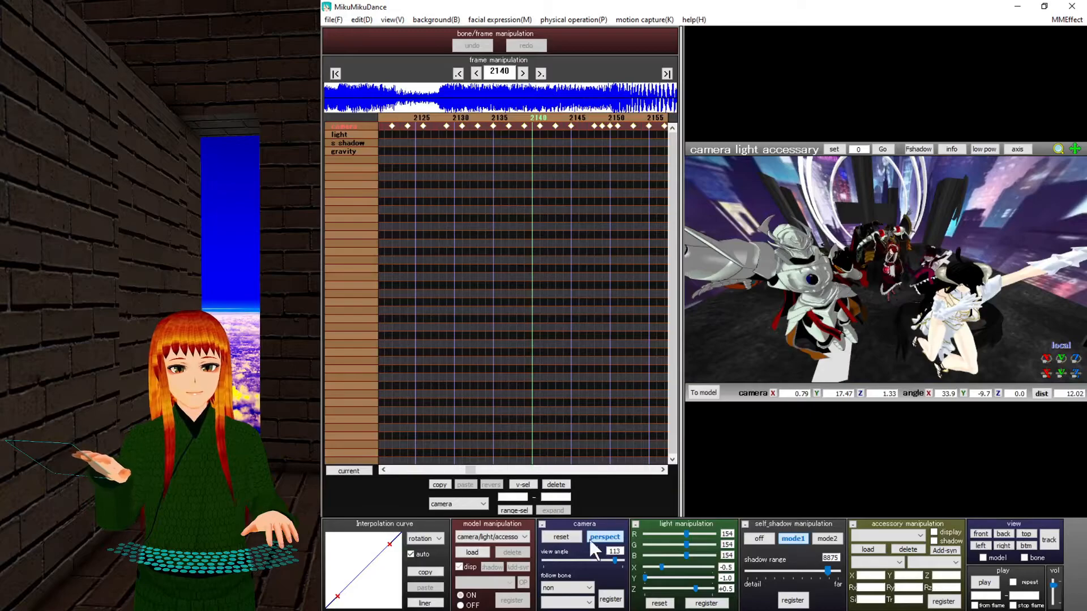
Reload frame 2140, show the axis guide, and frame the dancers centred up close.
left_click(533, 119)
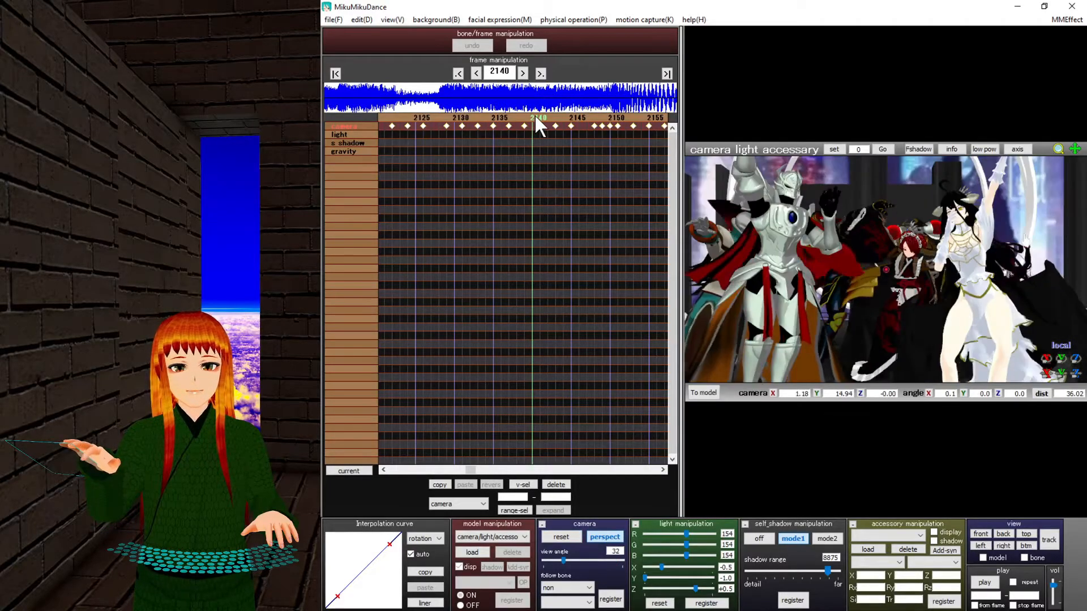
right_click_drag(885, 264, 875, 303)
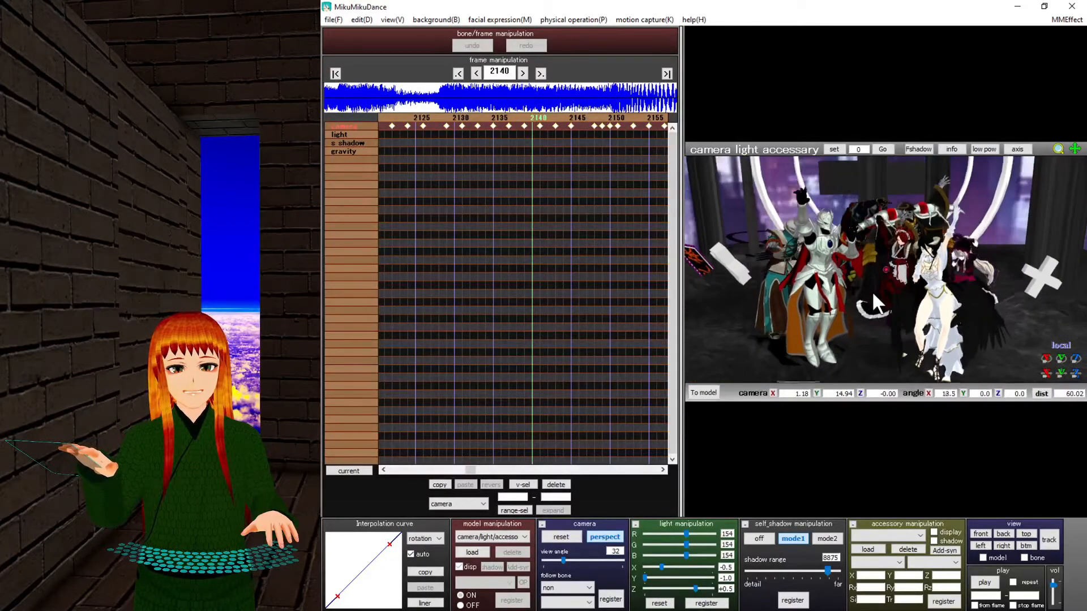
scroll(874, 303, "up", 1)
scroll(872, 290, "up", 2)
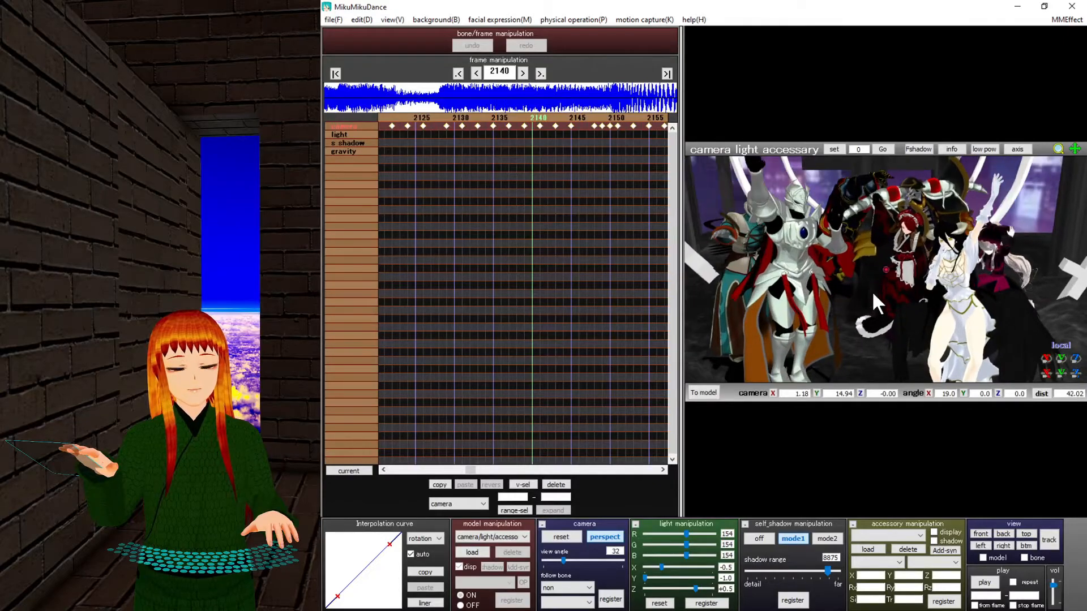
left_click(1017, 149)
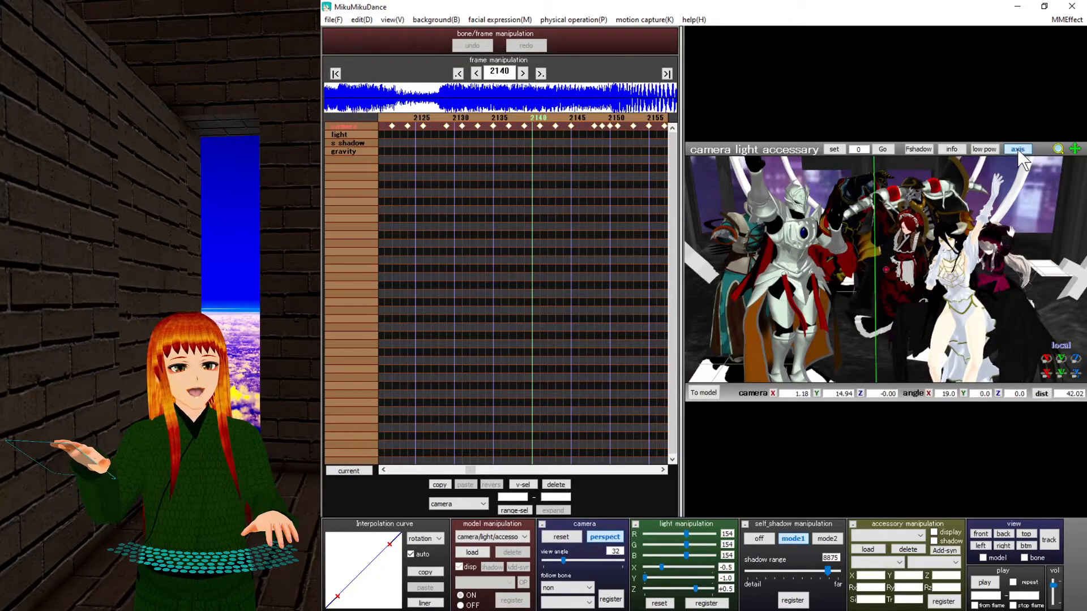
right_click_drag(861, 303, 861, 279)
middle_click_drag(880, 215, 884, 367)
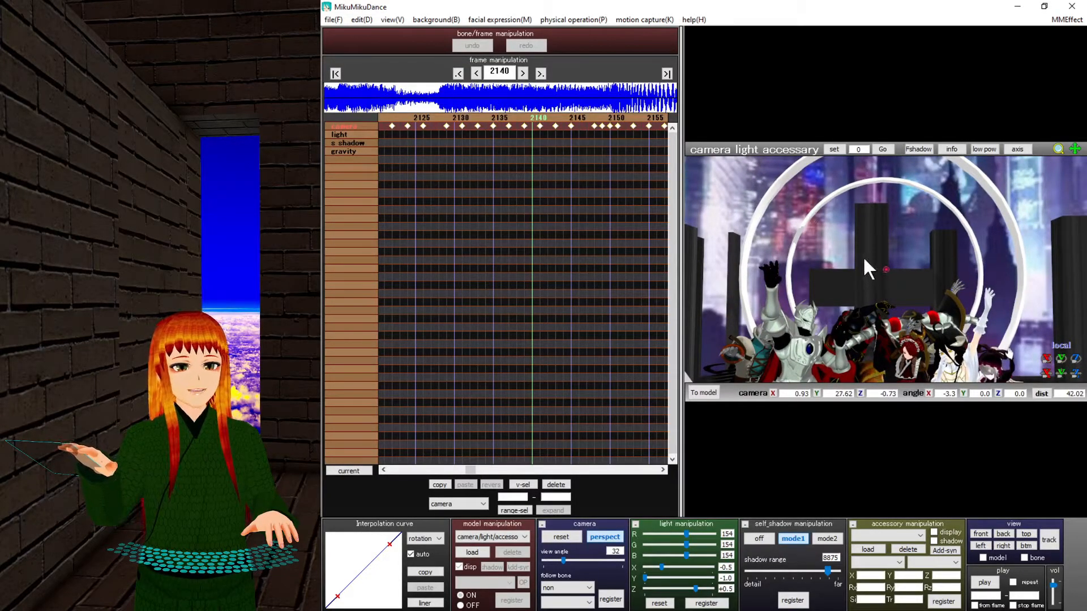
right_click_drag(863, 255, 848, 287)
middle_click_drag(823, 375, 860, 267)
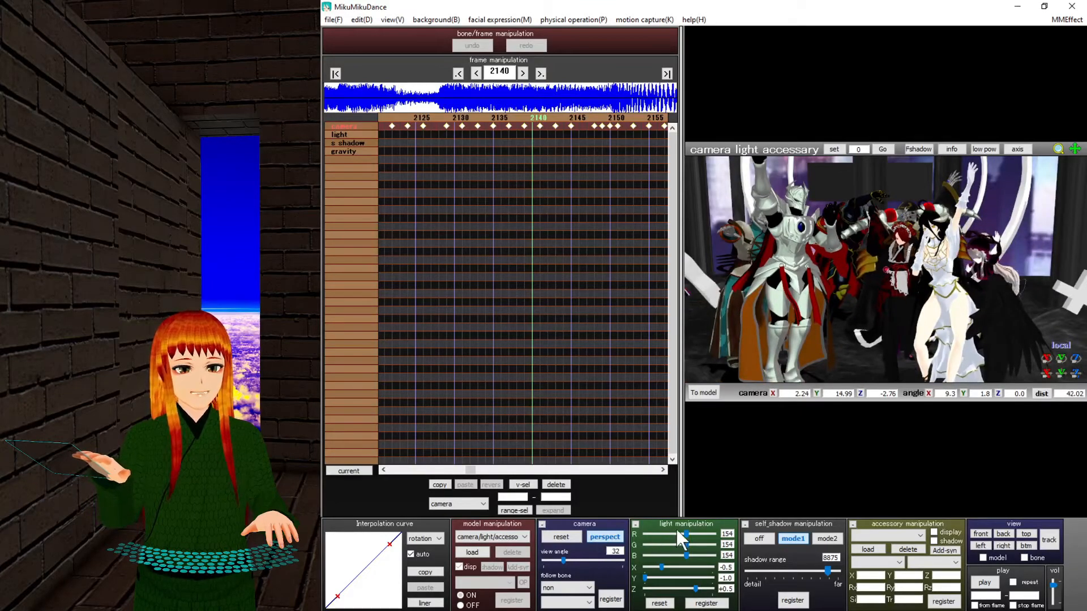
Try light red 202, blue 103 and direction X -1.0, then restore the default light.
left_click_drag(685, 531, 663, 534)
left_click(653, 557)
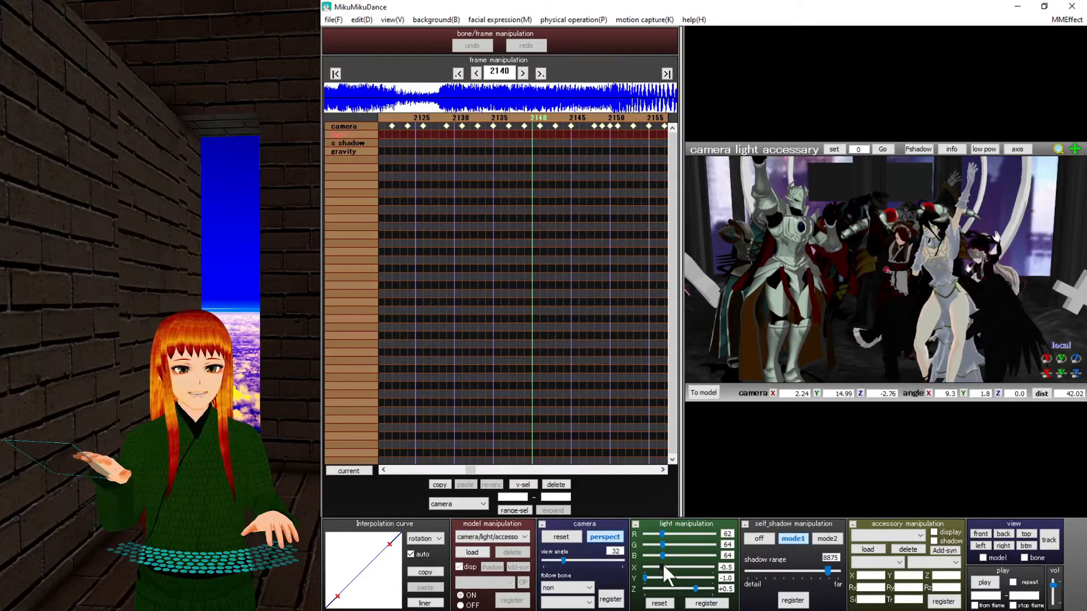
left_click_drag(661, 567, 613, 588)
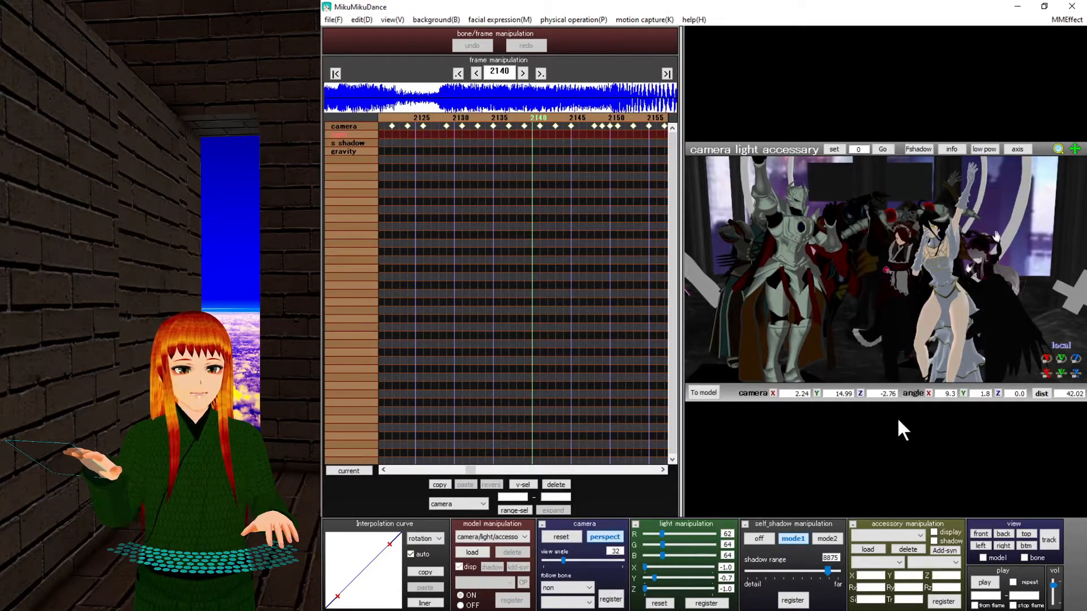
left_click(658, 603)
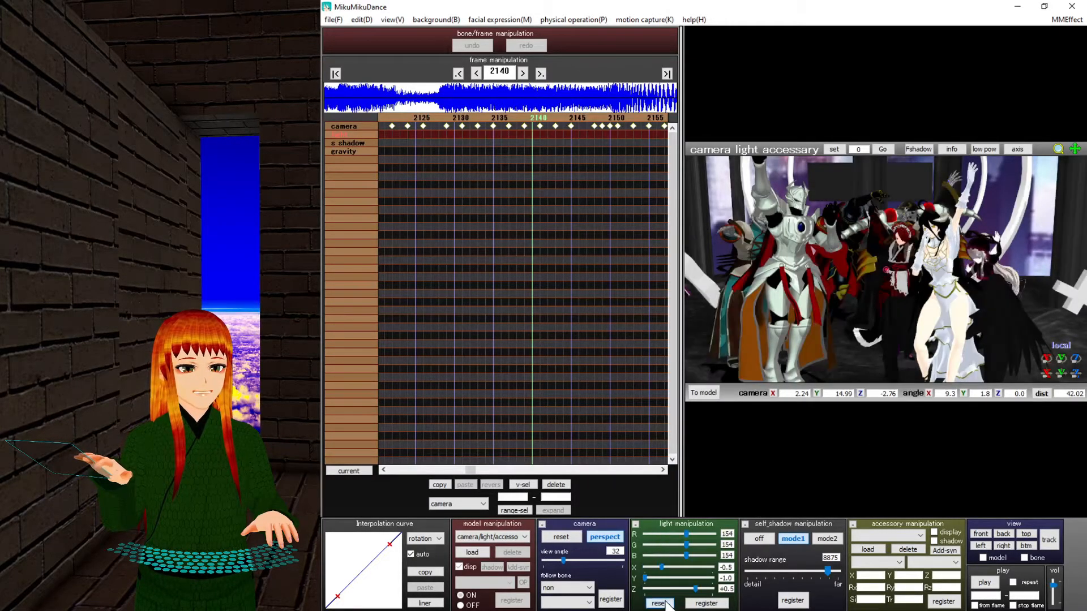
Switch self-shadow to mode 2 and set the shadow range to 5893.
left_click(819, 538)
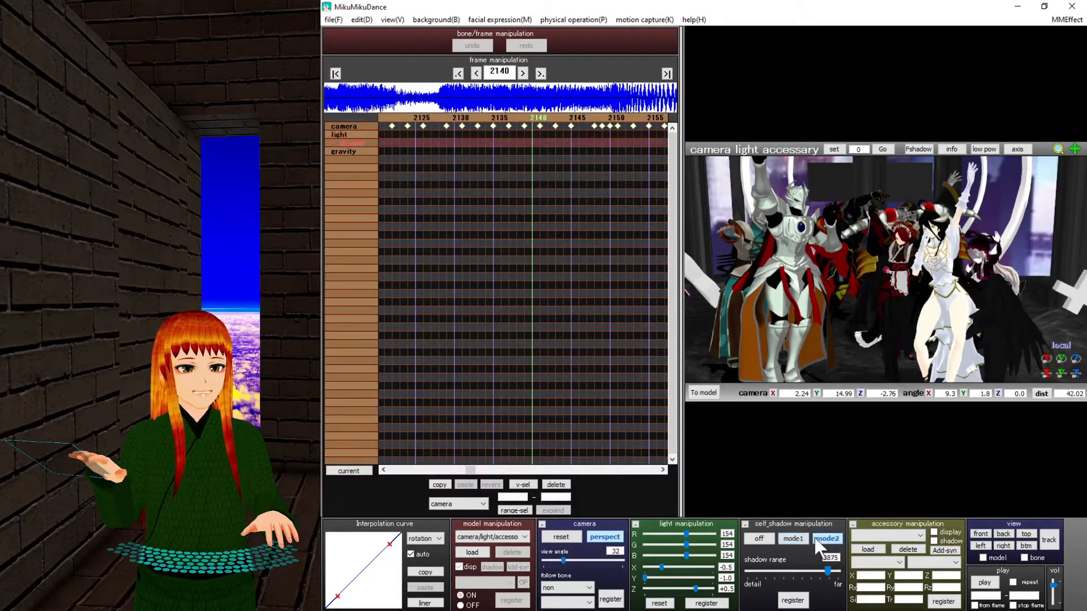
mouse_move(827, 567)
left_mouse_down()
mouse_move(752, 566)
mouse_move(828, 569)
left_mouse_up()
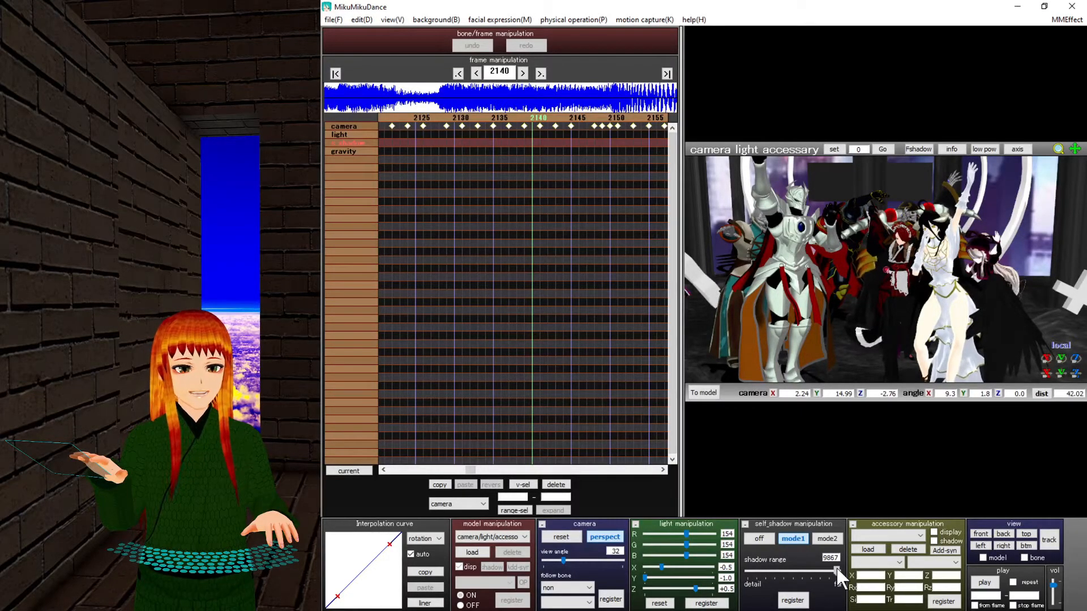
left_click_drag(837, 567, 852, 568)
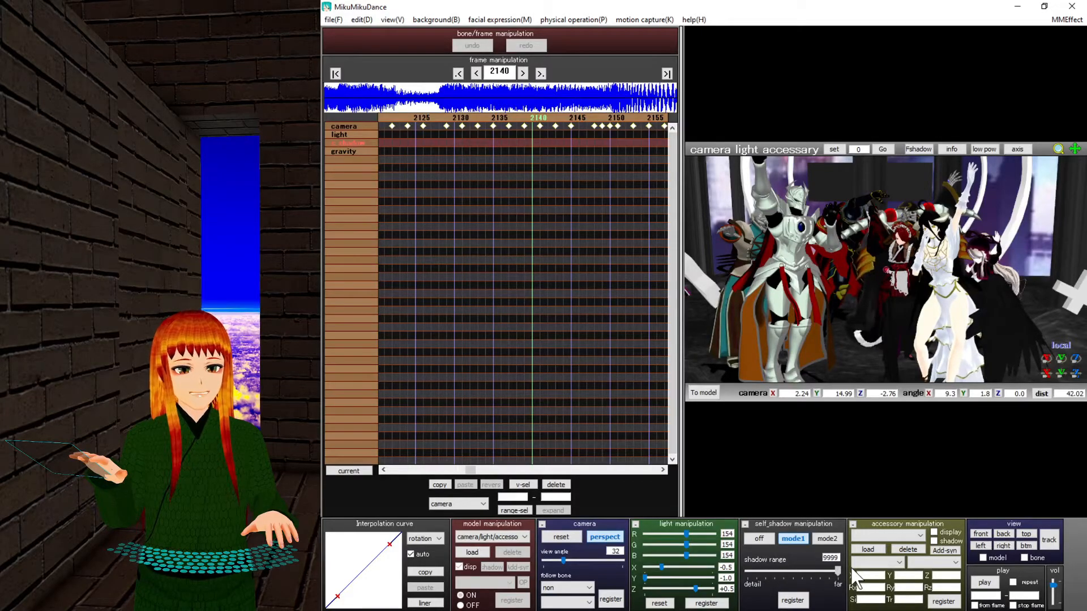
left_click_drag(837, 569, 800, 569)
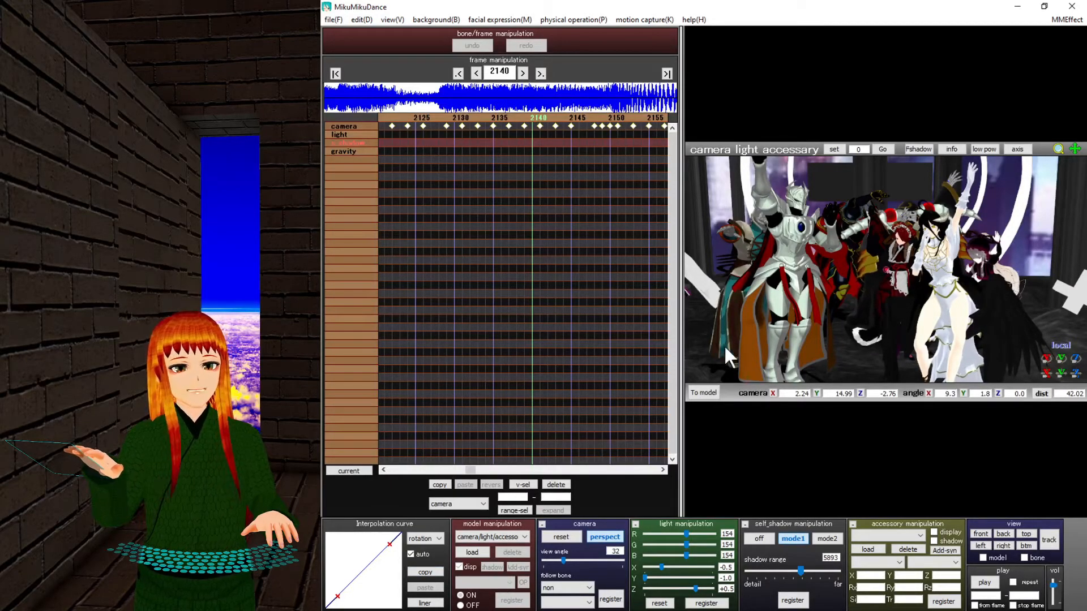
Choose the Null_00 model, go to frame 7190, and frame the white-armoured knight.
left_click(486, 537)
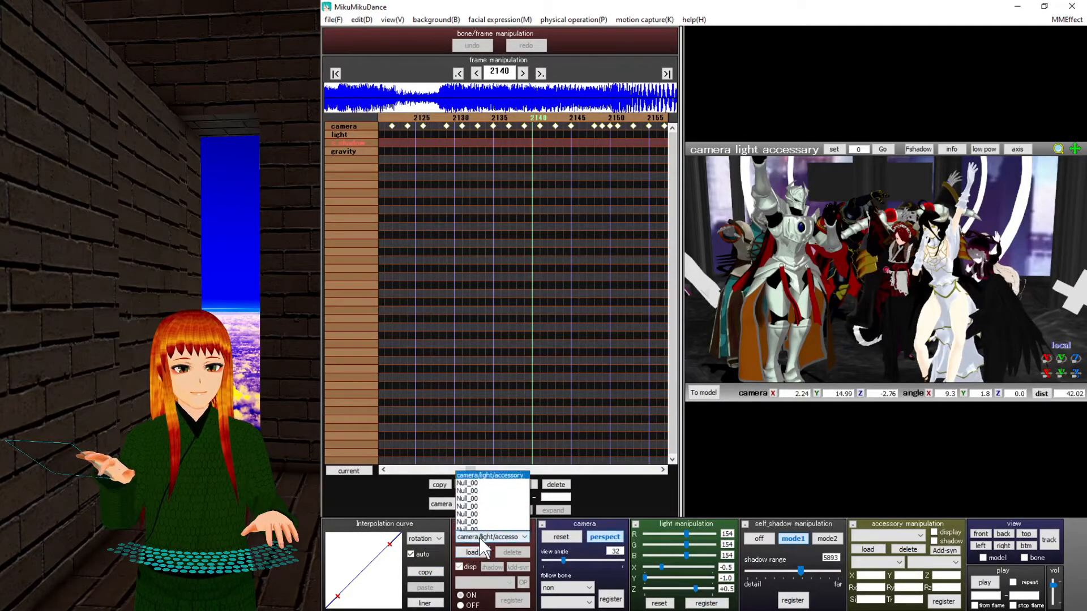
left_click(492, 485)
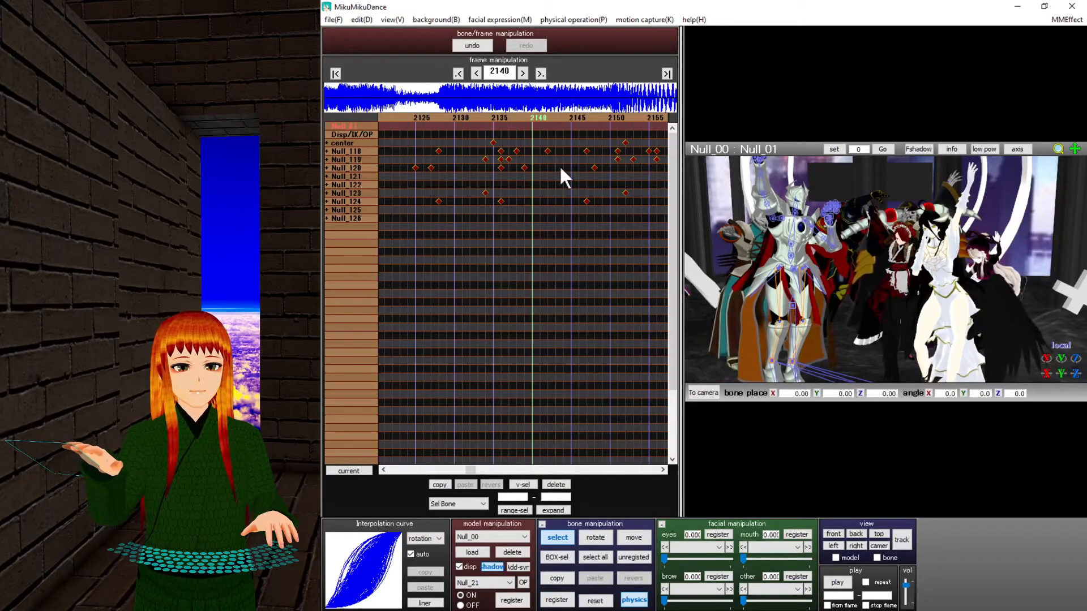
left_click(666, 73)
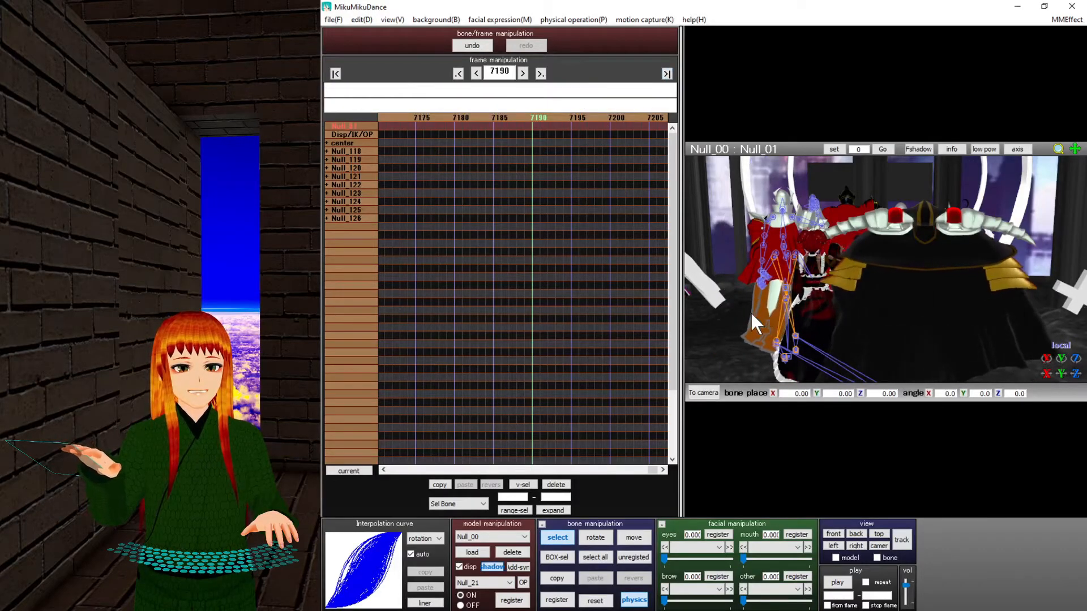
scroll(812, 309, "up", 2)
middle_click_drag(800, 309, 1000, 338)
scroll(927, 308, "up", 3)
scroll(927, 307, "up", 3)
scroll(853, 285, "down", 4)
mouse_move(853, 285)
right_mouse_down()
mouse_move(900, 293)
mouse_move(932, 281)
mouse_move(840, 277)
right_mouse_up()
scroll(841, 277, "down", 3)
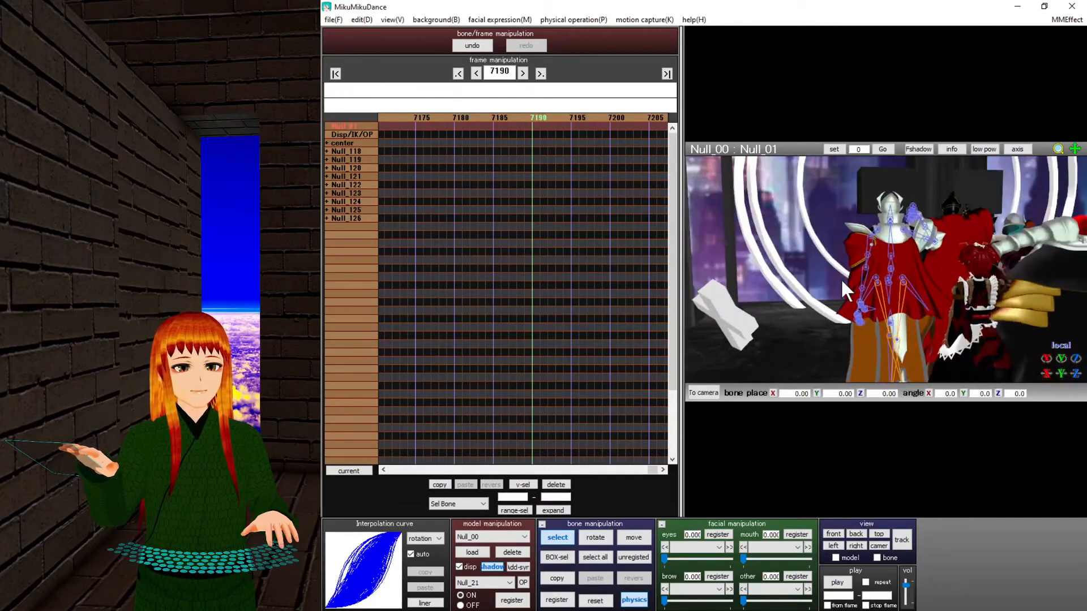
middle_click_drag(842, 265, 828, 223)
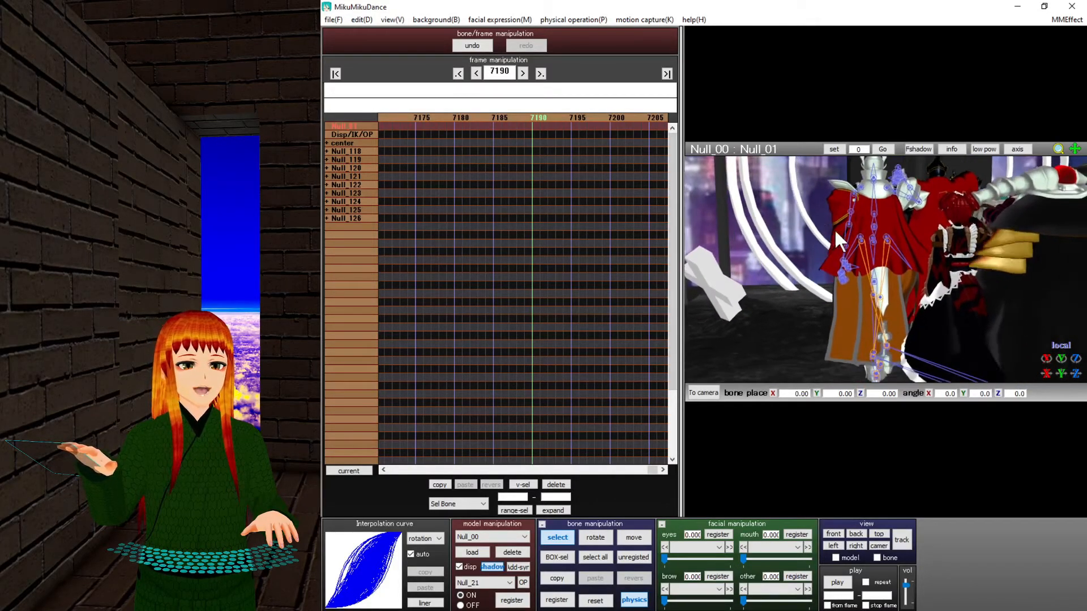
scroll(869, 251, "up", 5)
Rotate robe bone Null_02 to -165 around Y and register the key at 7190.
left_click(859, 298)
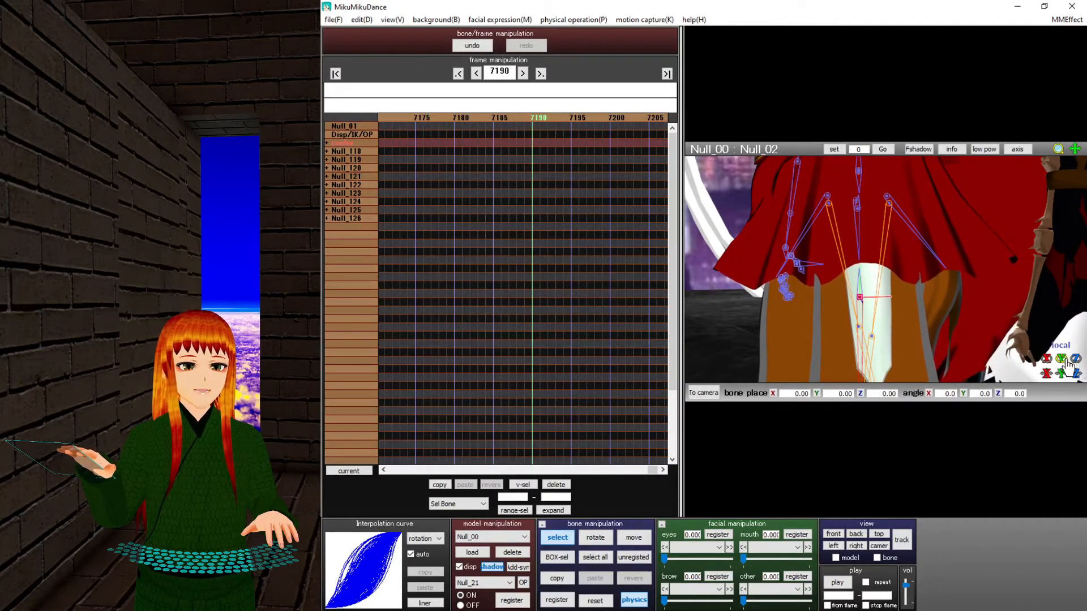
left_click_drag(1061, 359, 1061, 464)
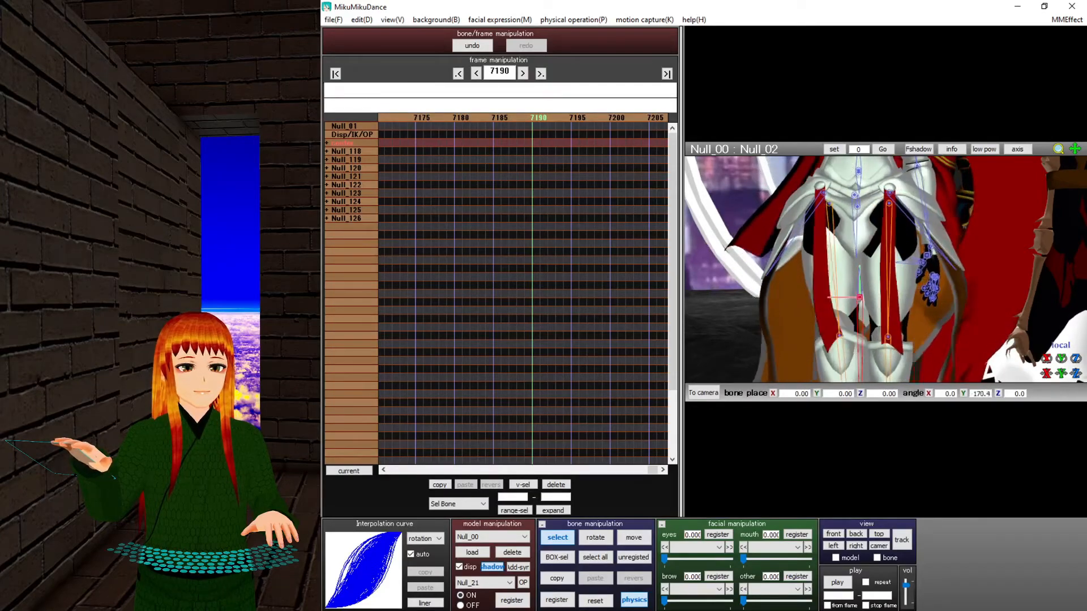
left_click(559, 600)
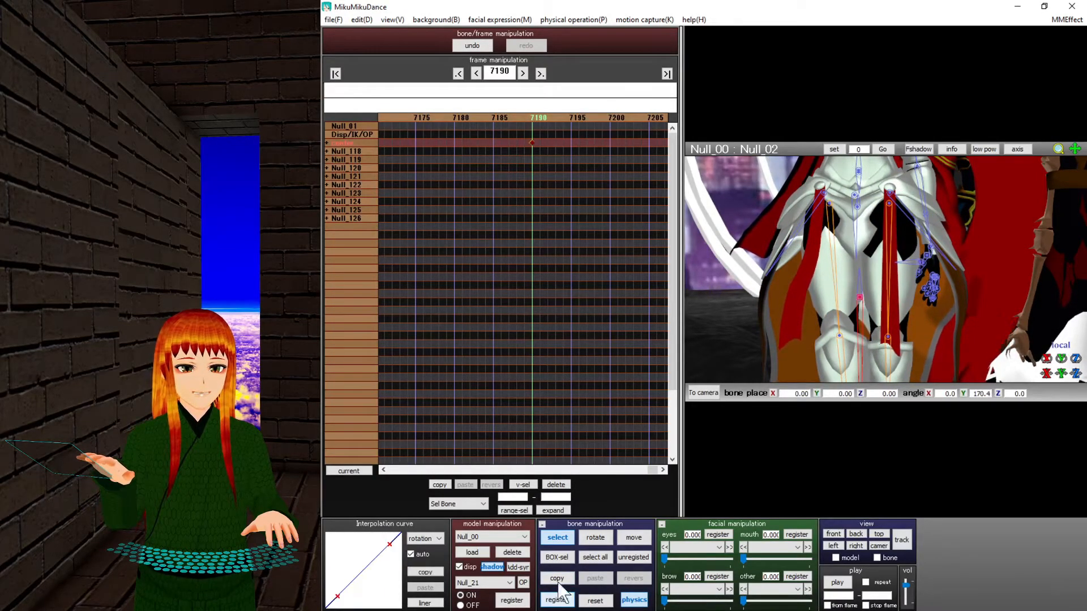
Bring the feet into view and slide foot bone Null_22 forward to Z 5.15.
scroll(750, 294, "down", 4)
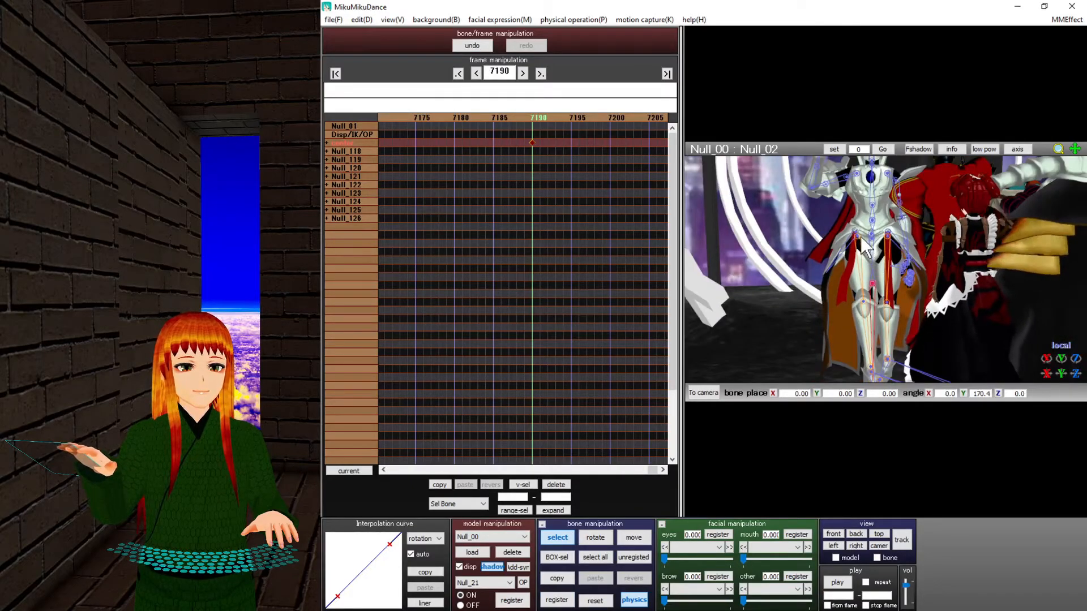
middle_click_drag(899, 329, 893, 277)
scroll(883, 322, "up", 3)
right_click_drag(883, 322, 972, 301)
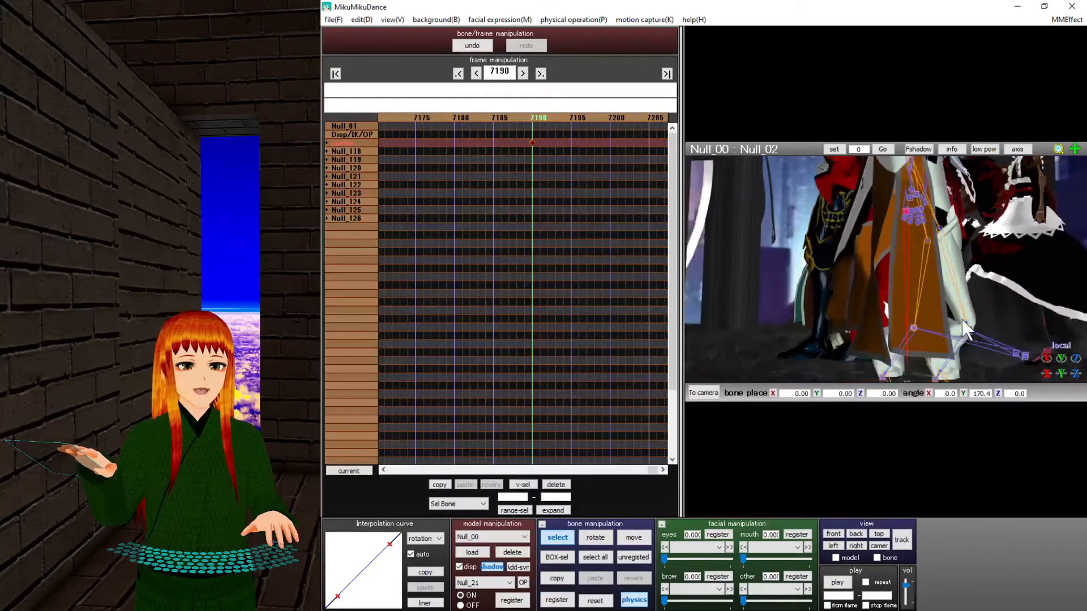
scroll(913, 318, "down", 2)
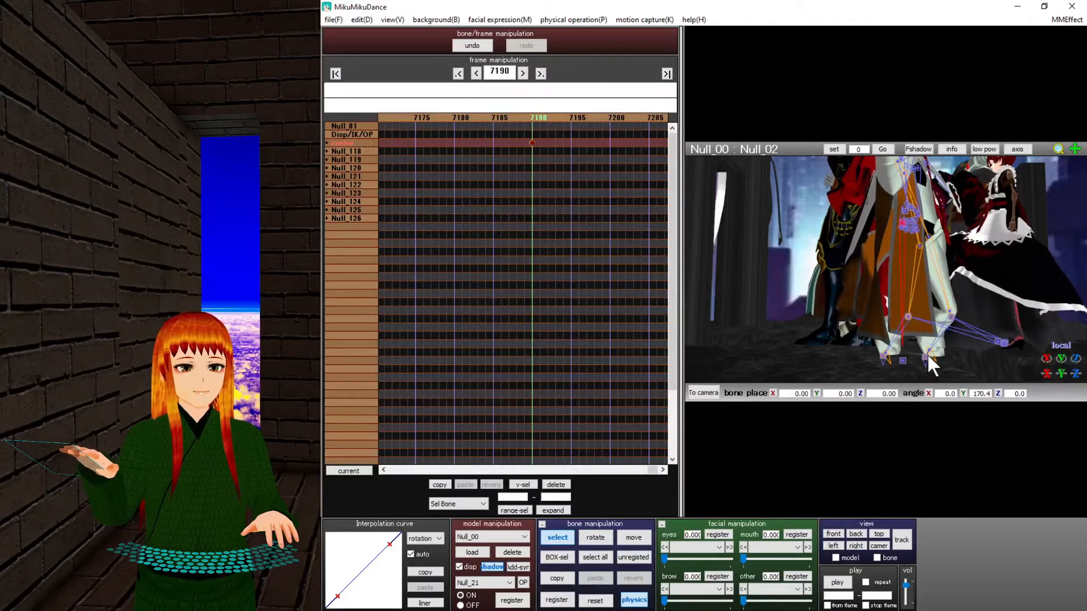
scroll(930, 360, "up", 2)
middle_click_drag(931, 362, 912, 295)
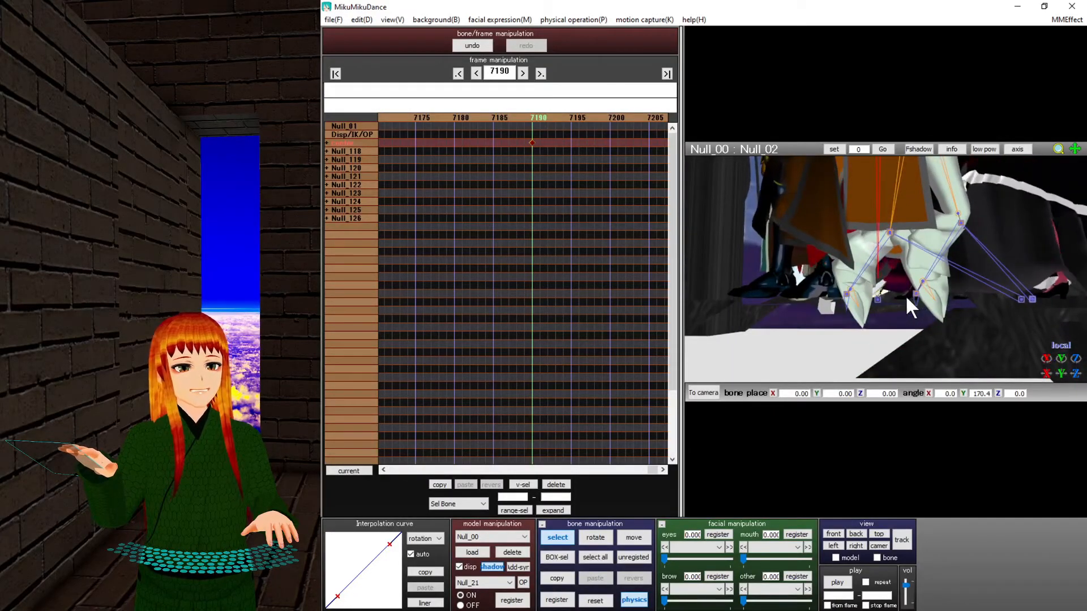
left_click(846, 292)
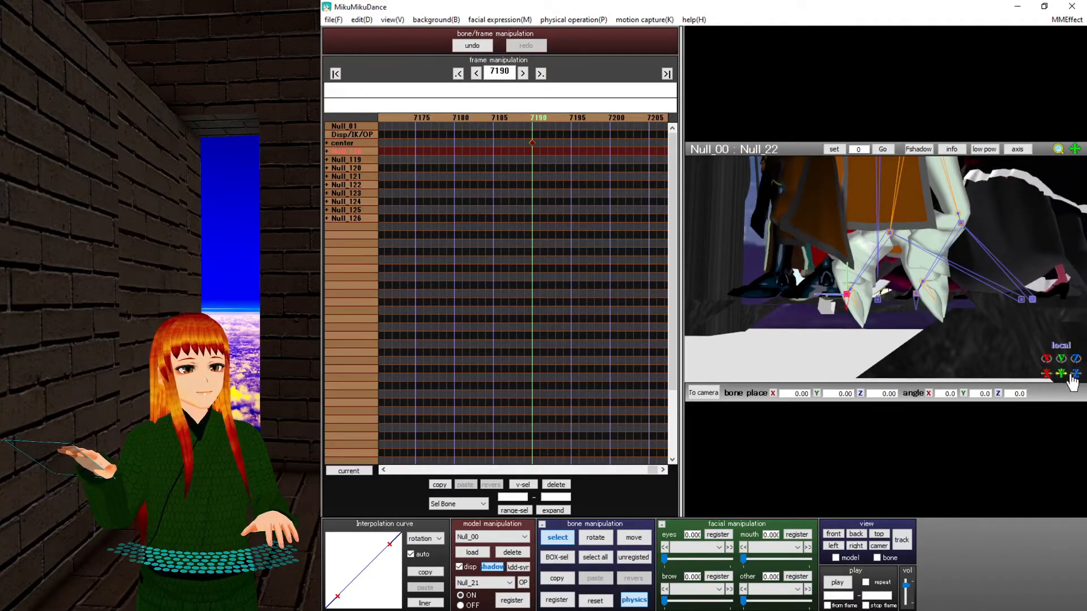
left_click_drag(1075, 373, 1075, 294)
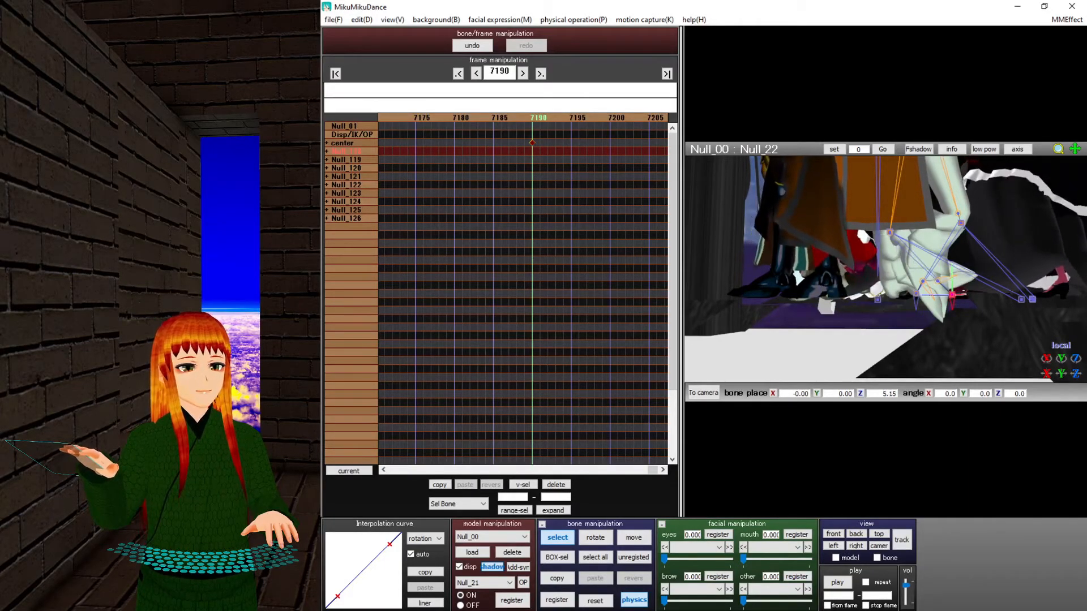
Orbit around the feet and select ankle bone Null_21, then leg bone Null_30.
right_click_drag(970, 303, 943, 304)
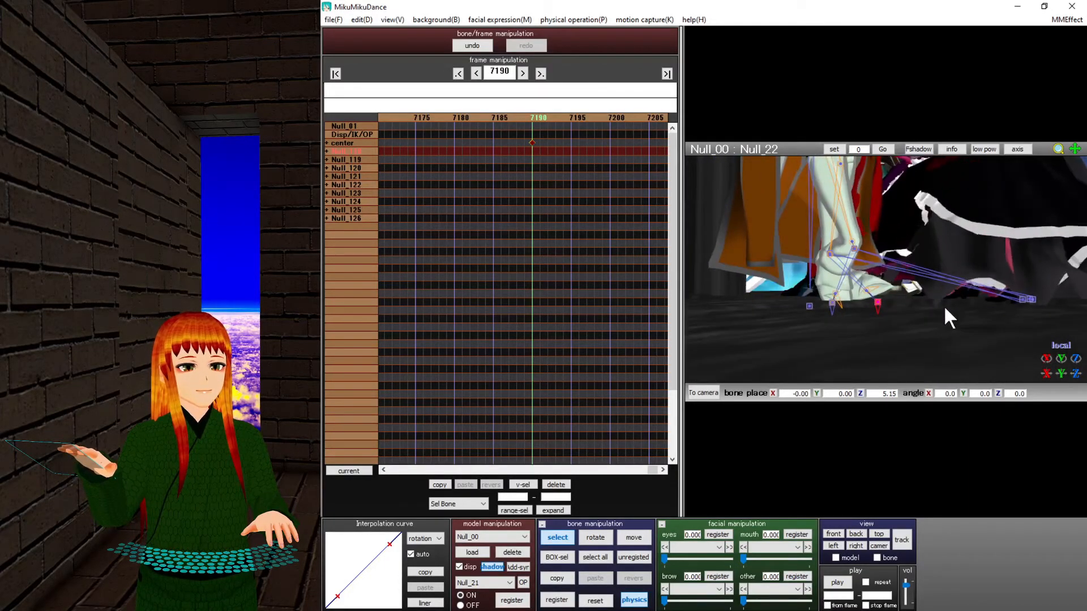
left_click(828, 255)
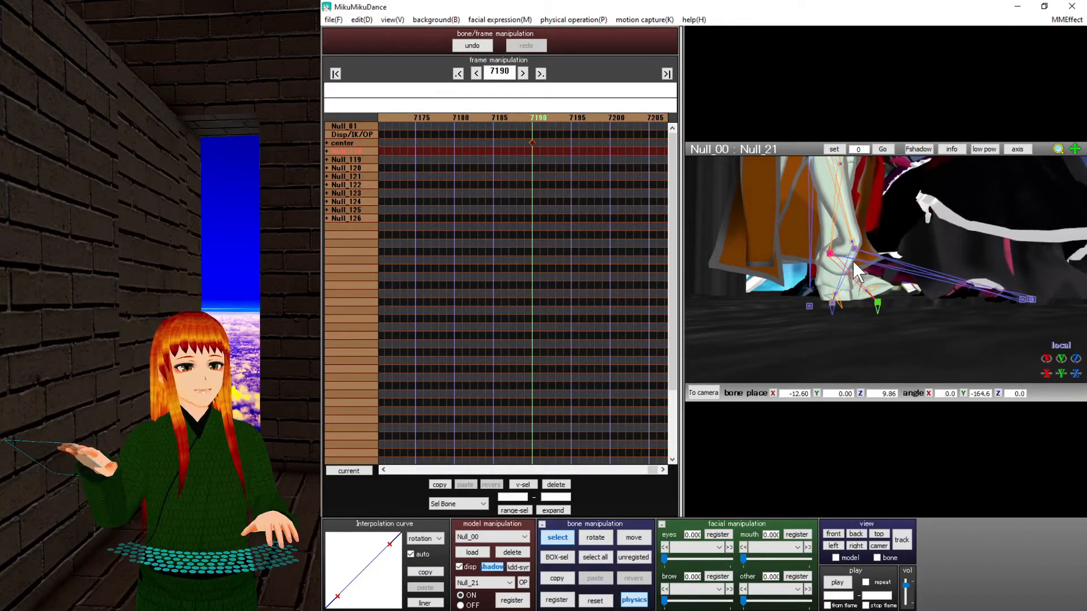
left_click(835, 265)
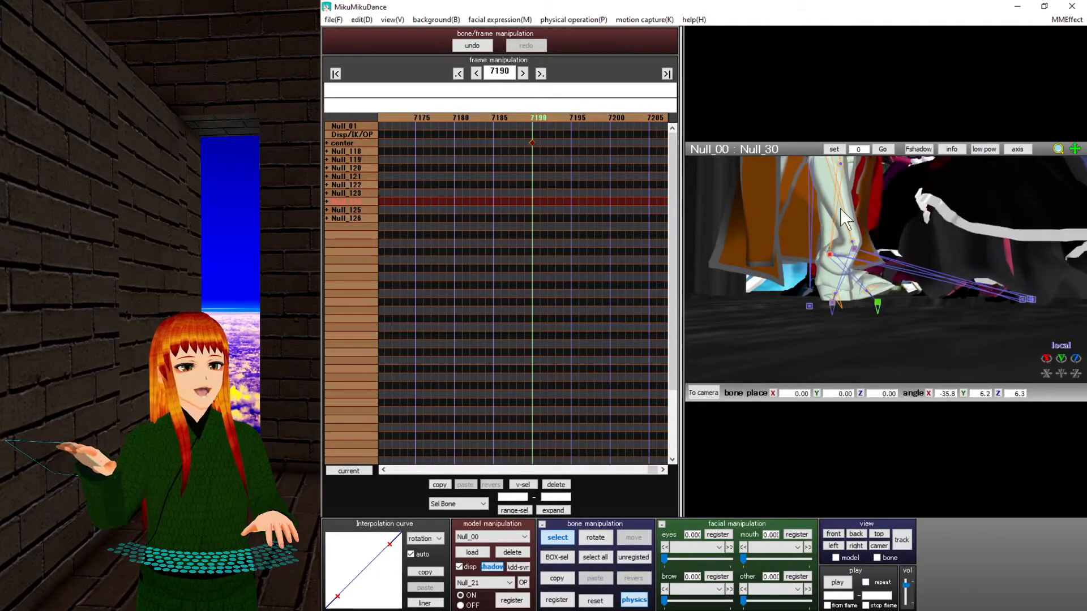
Bend leg bone Null_30 and frame the knight's upper body and chest.
left_click_drag(1046, 360, 850, 279)
right_click_drag(850, 278, 845, 295)
middle_click_drag(834, 232, 804, 382)
right_click_drag(804, 382, 840, 304)
scroll(844, 299, "up", 8)
middle_click_drag(844, 311, 861, 264)
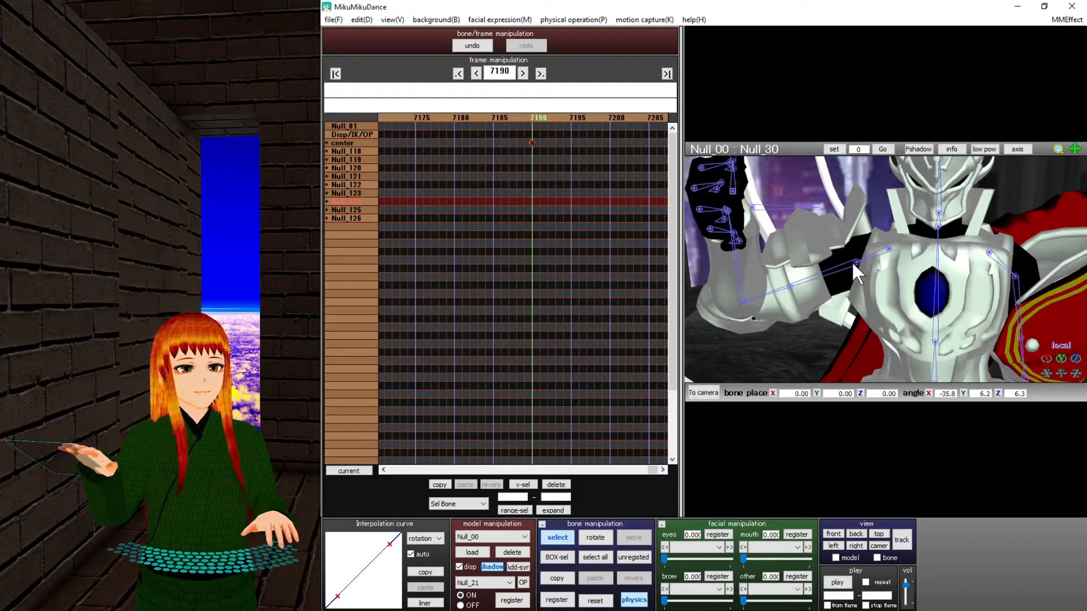
Swing arm bone Null_11 upward and lift hand bone Null_15 up and left.
left_click(851, 260)
left_click_drag(1045, 366, 1074, 335)
middle_click_drag(817, 227, 867, 310)
right_click_drag(867, 310, 843, 357)
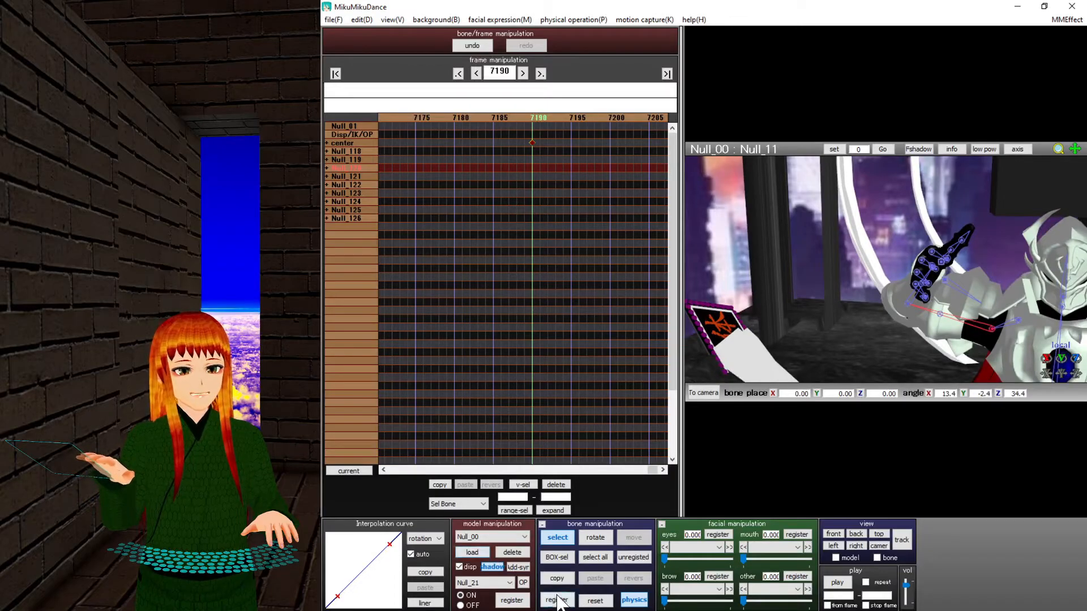
left_click(906, 304)
left_click_drag(1066, 365, 1067, 340)
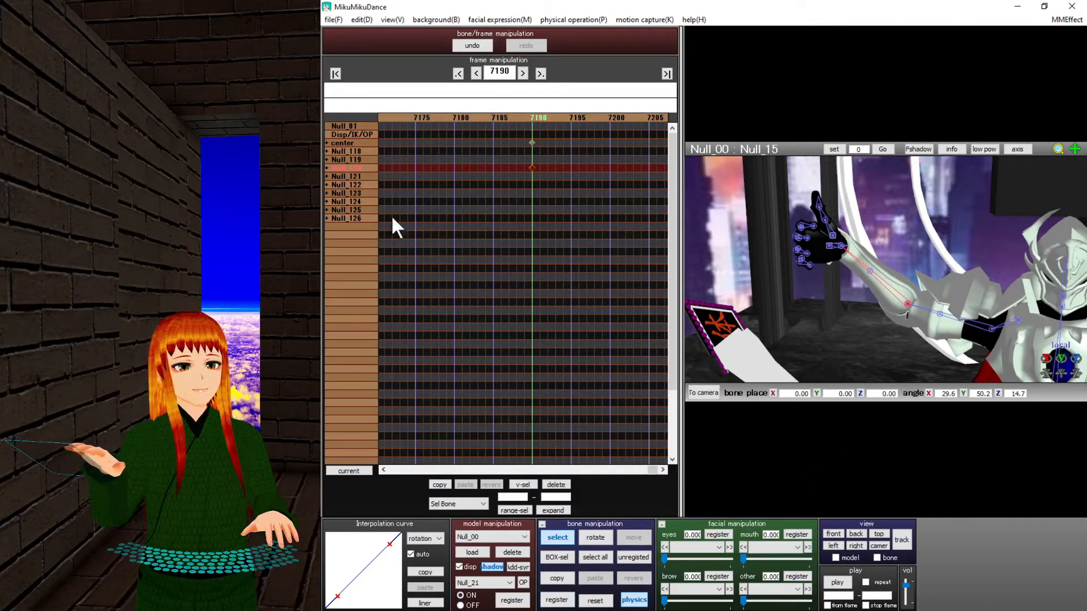
Turn wrist bone Null_19 to 42.7, -79.7, -4.1, then go to frame 7200.
left_click(326, 168)
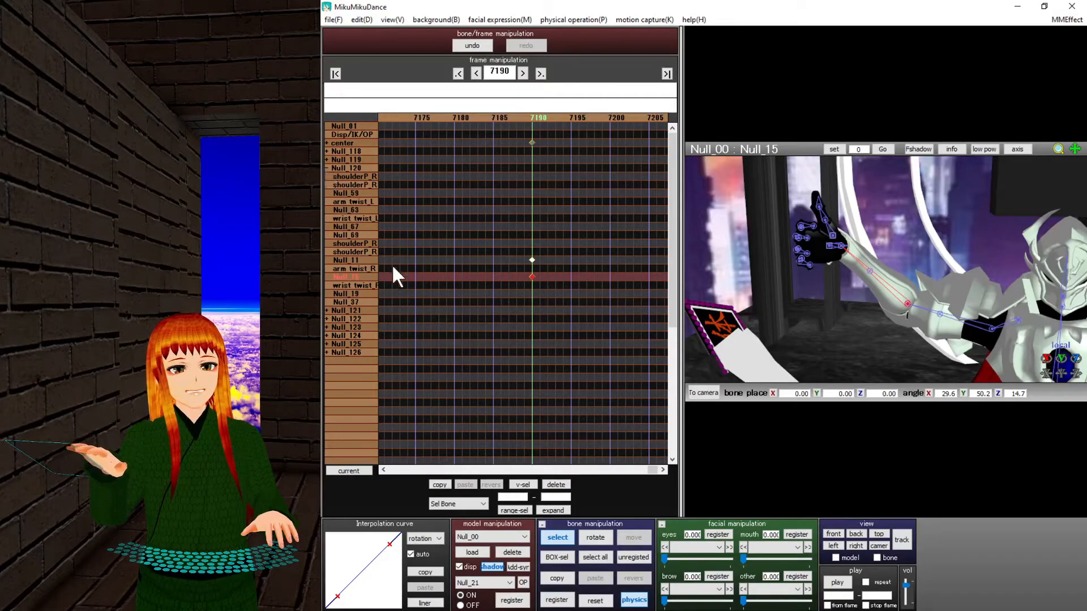
left_click(841, 246)
mouse_move(1061, 358)
left_mouse_down()
mouse_move(1085, 349)
mouse_move(1076, 371)
left_mouse_up()
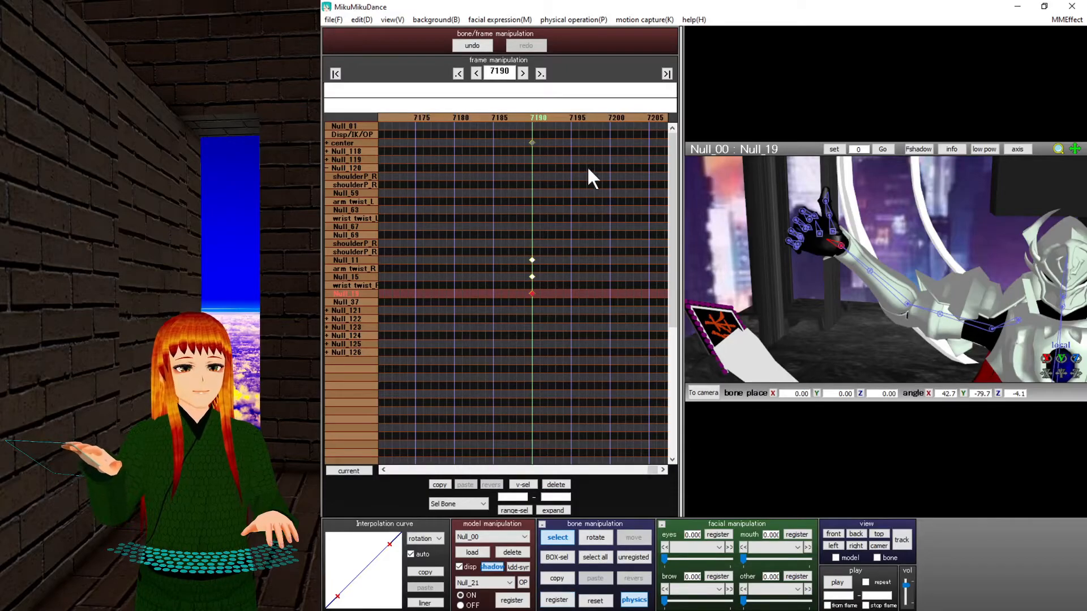
left_click(613, 117)
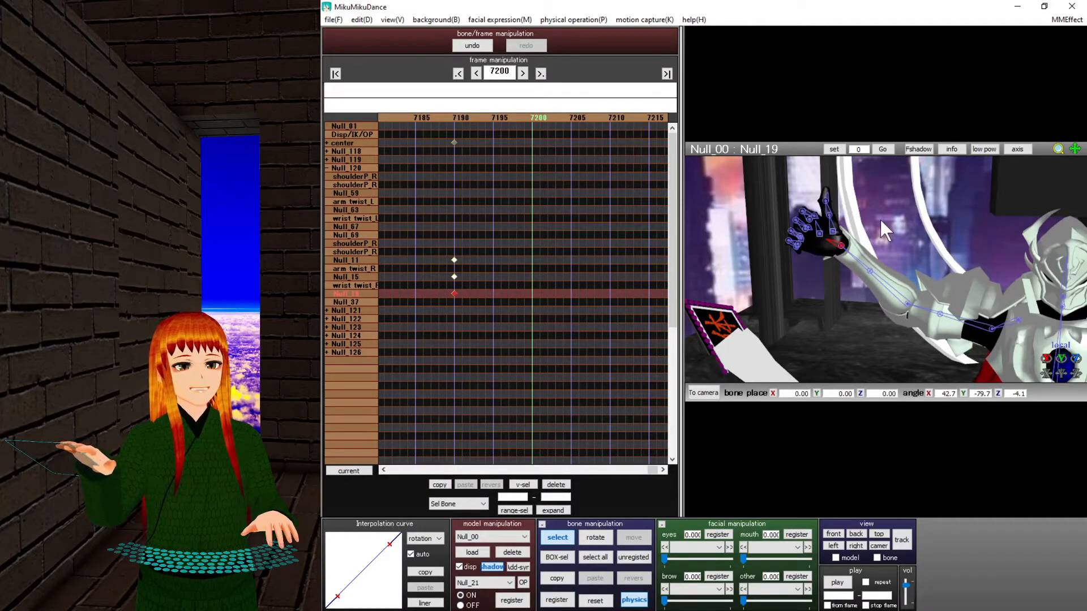
Try a new pose for Null_11, Null_15 and Null_19 at 7200, then delete those 7200 keyframes.
left_click(942, 268)
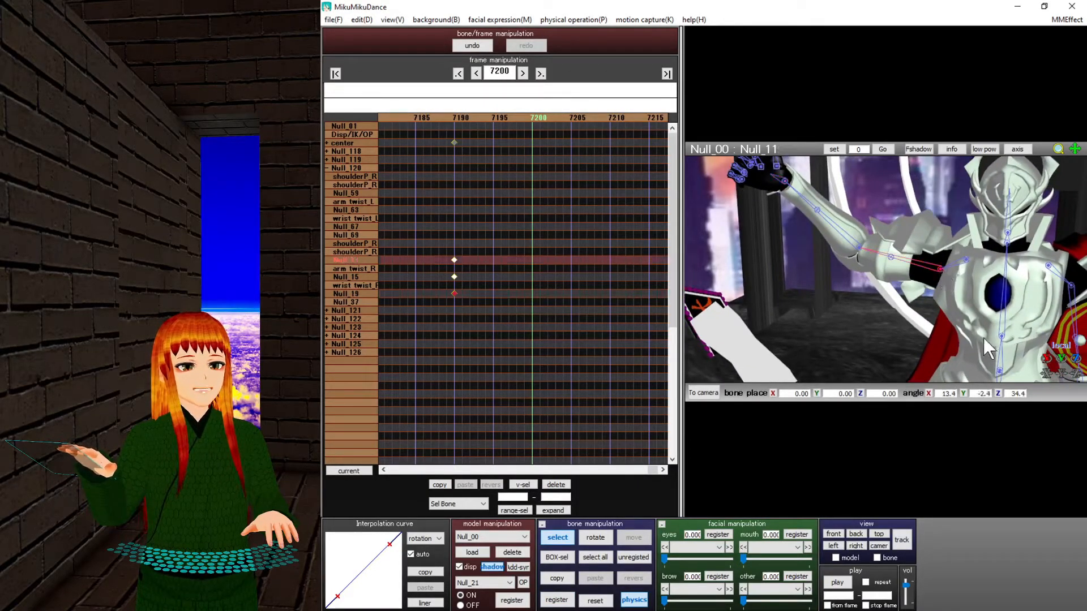
mouse_move(1061, 358)
left_mouse_down()
mouse_move(1061, 341)
mouse_move(1079, 369)
left_mouse_up()
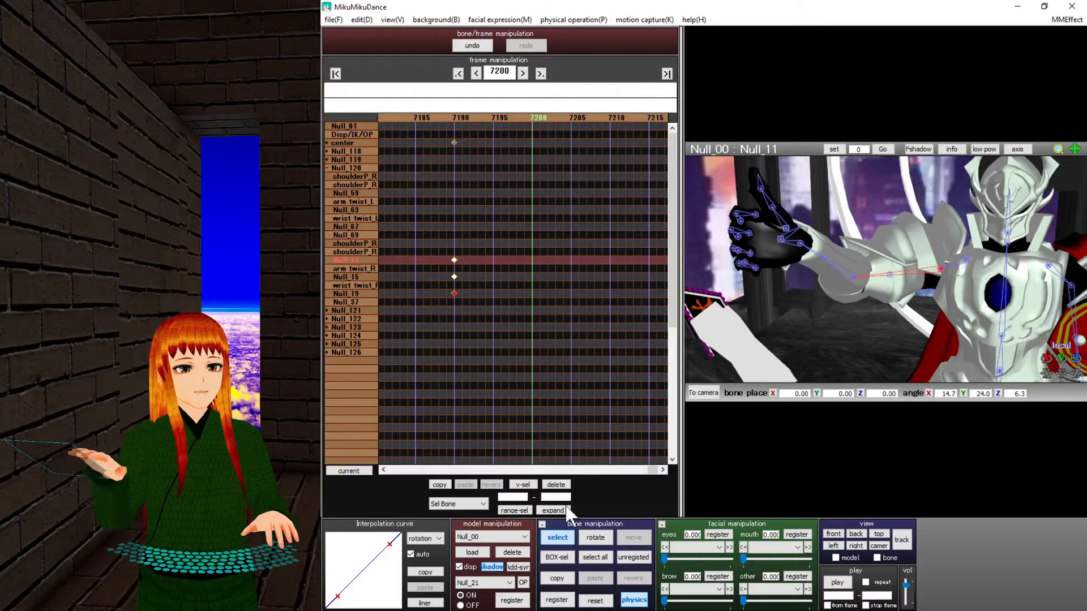
left_click(556, 600)
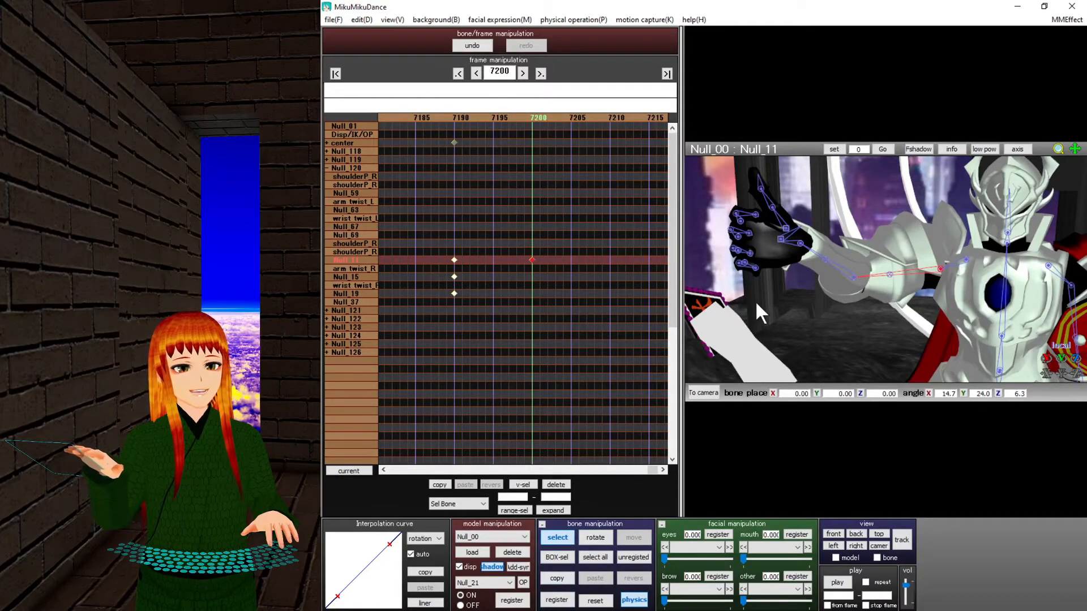
left_click(851, 276)
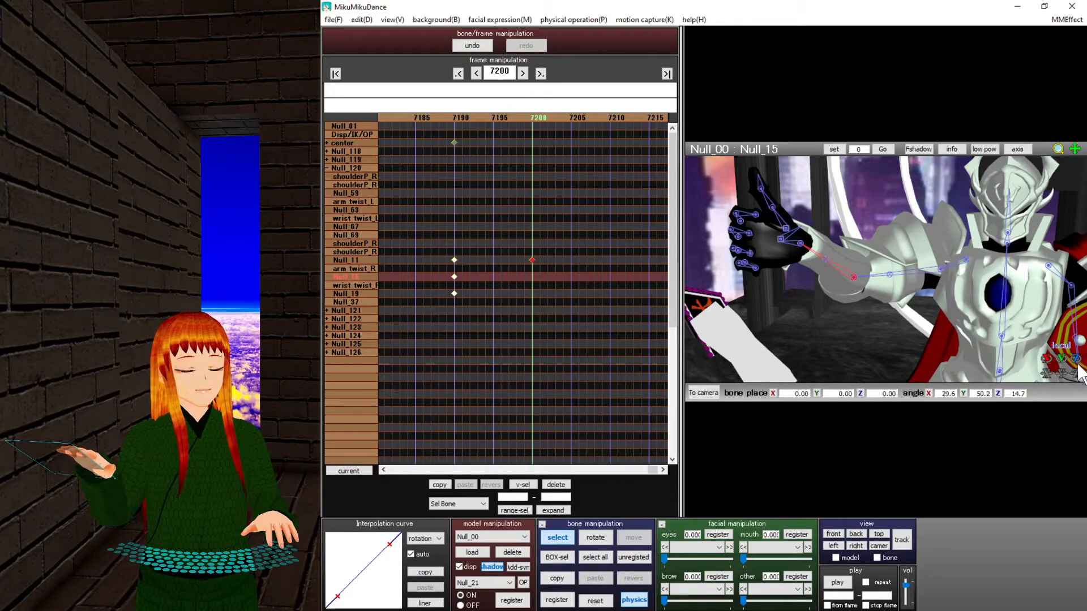
mouse_move(1075, 367)
left_mouse_down()
mouse_move(1072, 376)
mouse_move(1074, 367)
left_mouse_up()
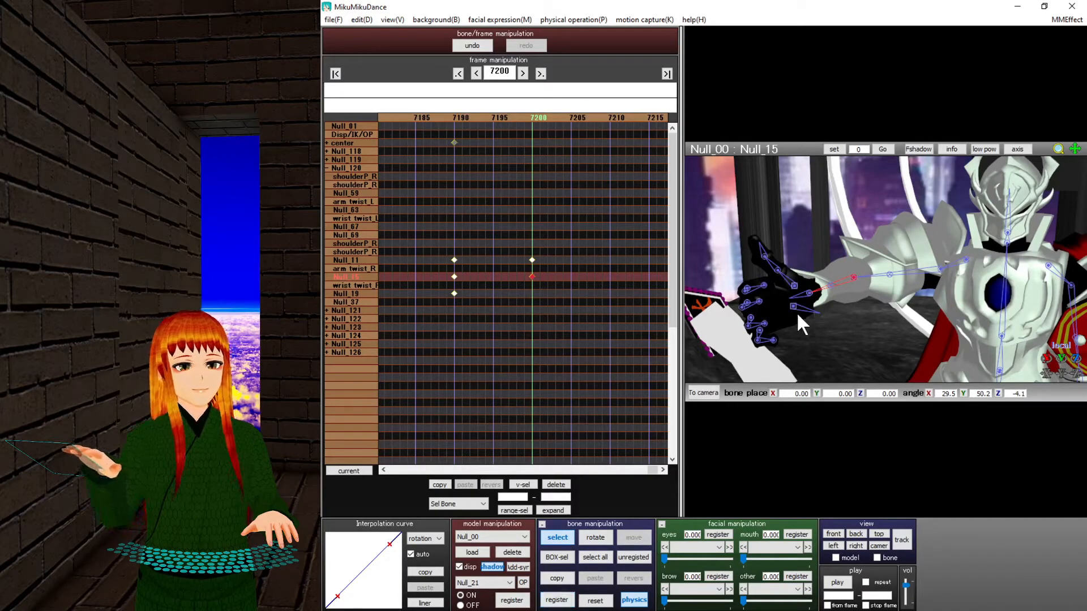
left_click(808, 292)
mouse_move(1038, 365)
left_mouse_down()
mouse_move(1075, 367)
mouse_move(1052, 380)
left_mouse_up()
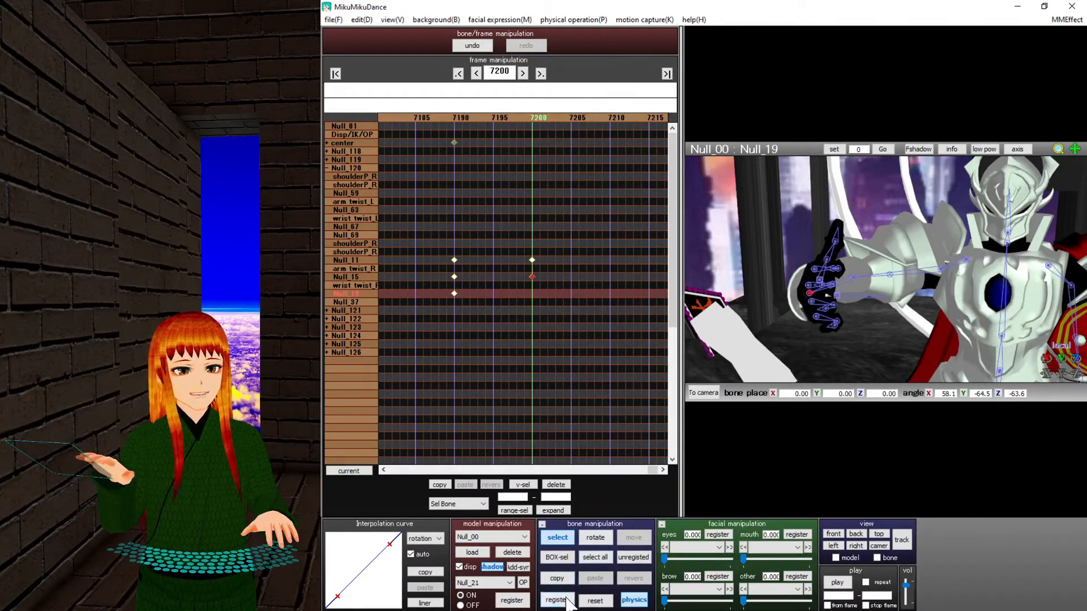
left_click_drag(558, 388, 507, 231)
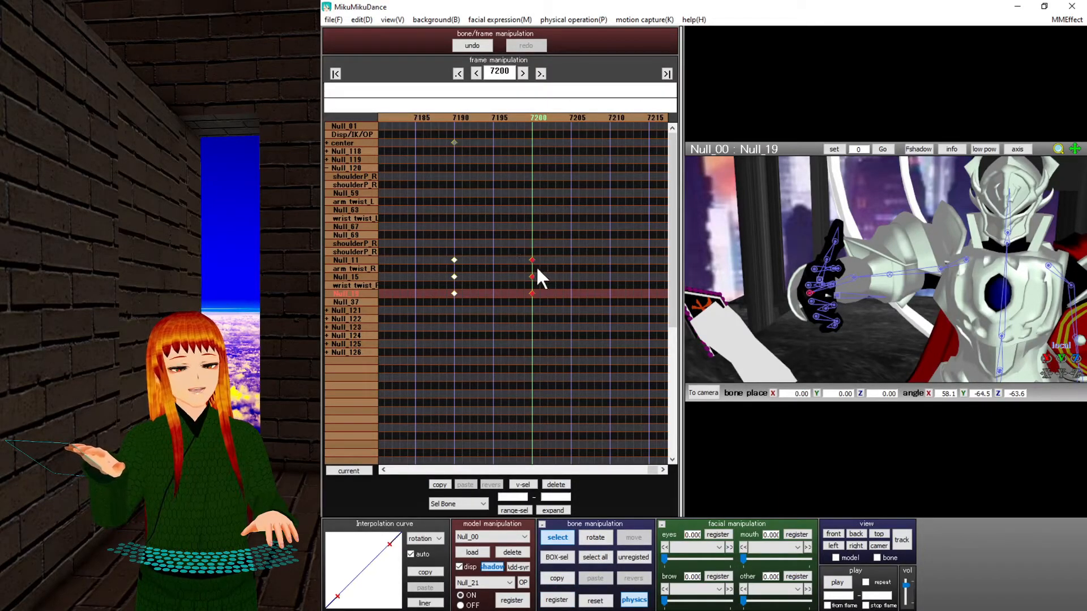
key("Delete")
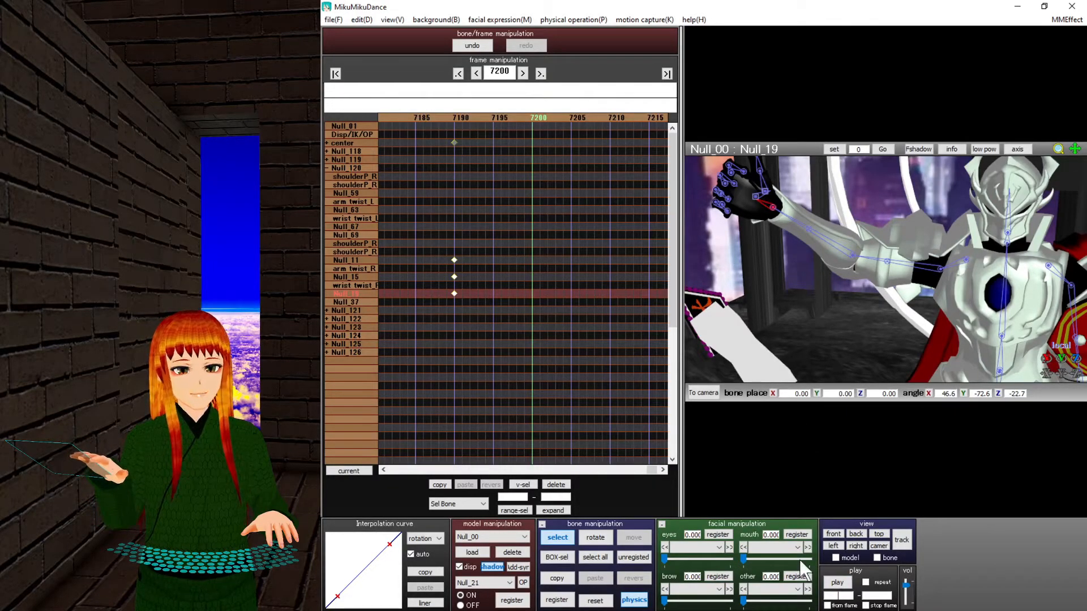
Set the play range to frames 7190–7300 and play back that stretch.
left_click(837, 595)
type("7190")
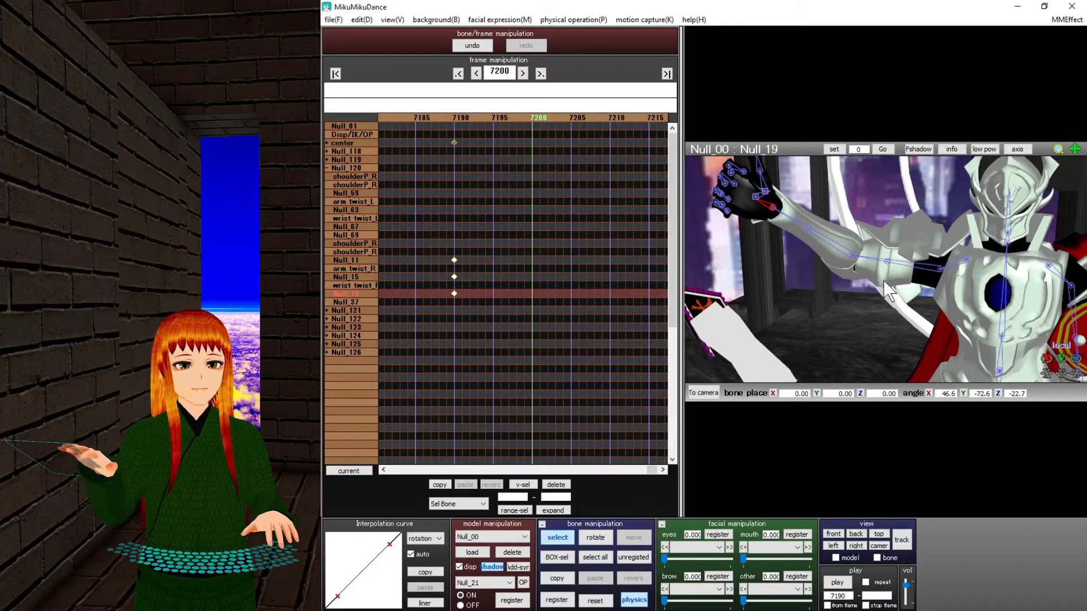
scroll(887, 281, "down", 4)
middle_click_drag(887, 281, 868, 284)
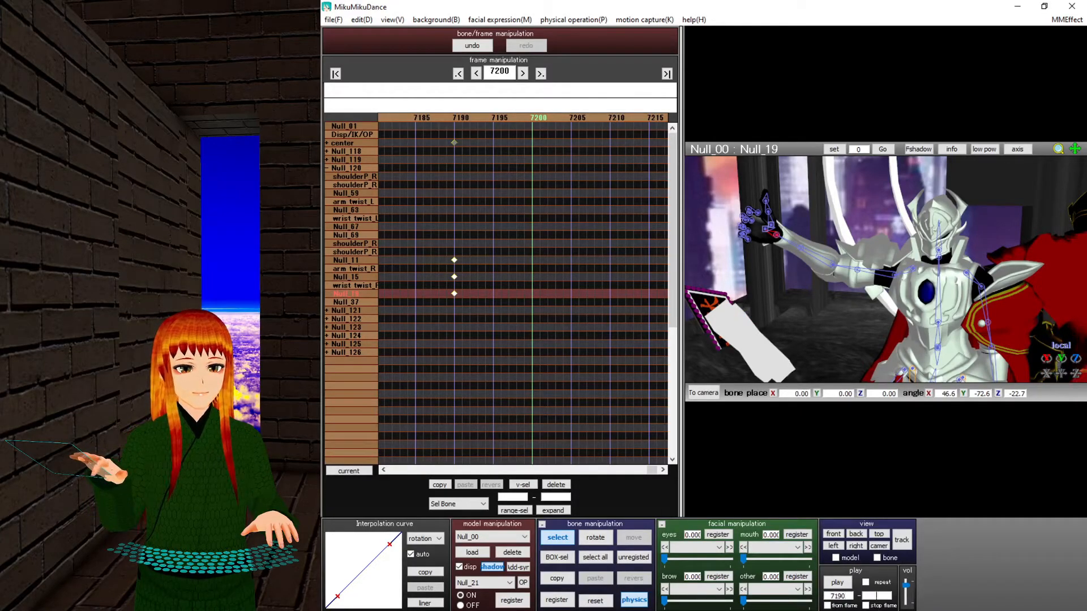
type("300")
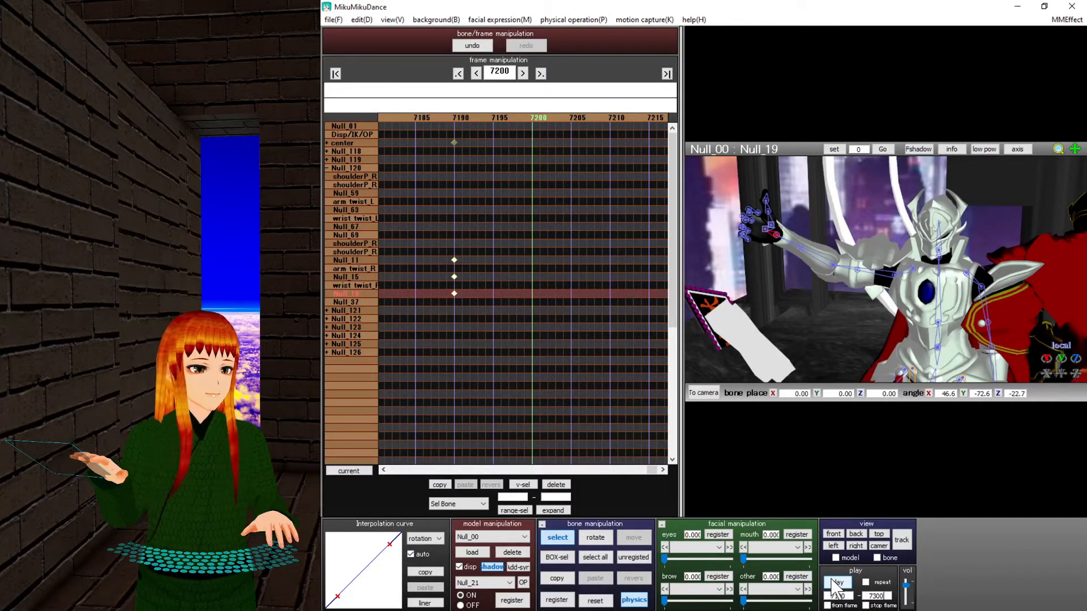
middle_click_drag(916, 304, 900, 277)
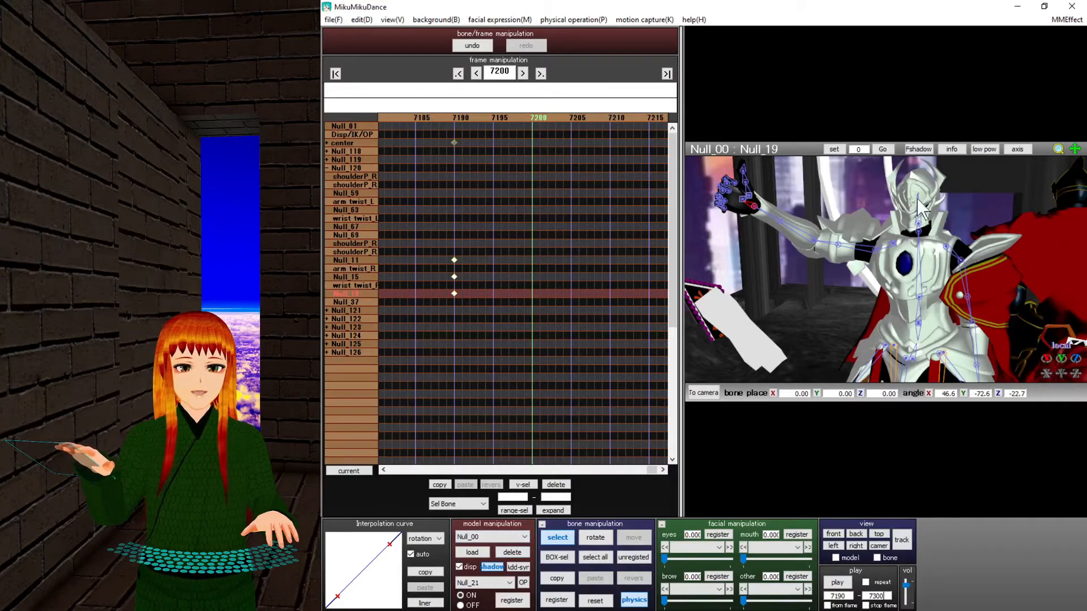
scroll(874, 252, "down", 4)
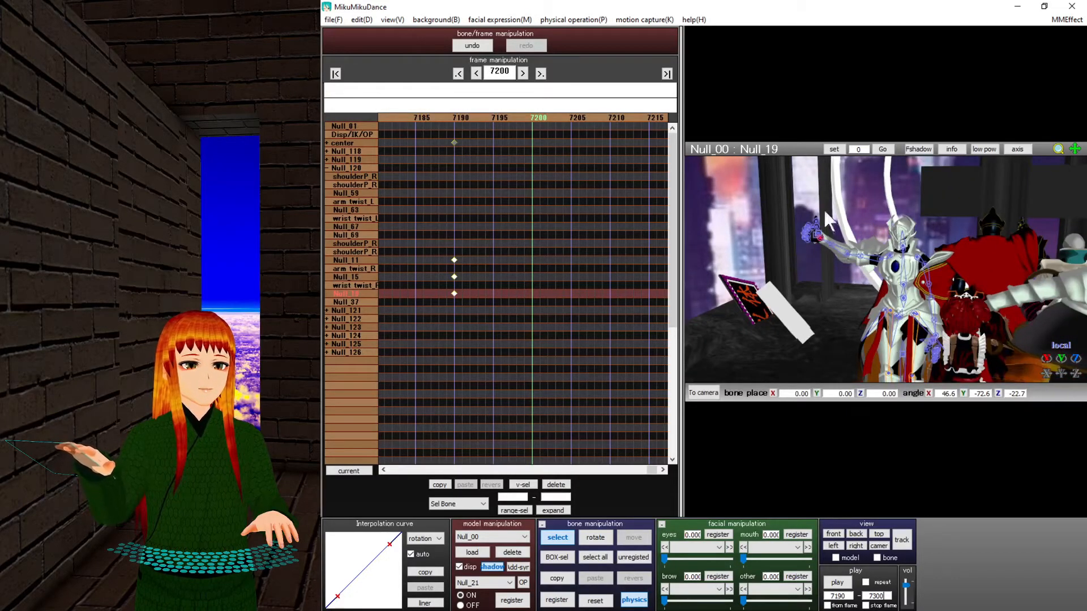
scroll(949, 282, "up", 1)
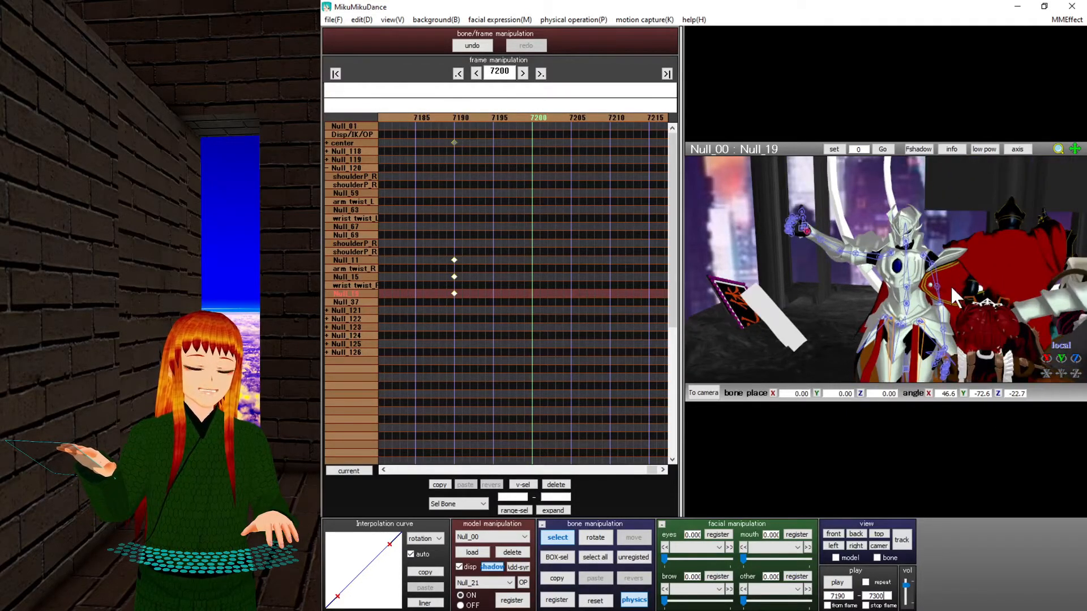
left_click(848, 586)
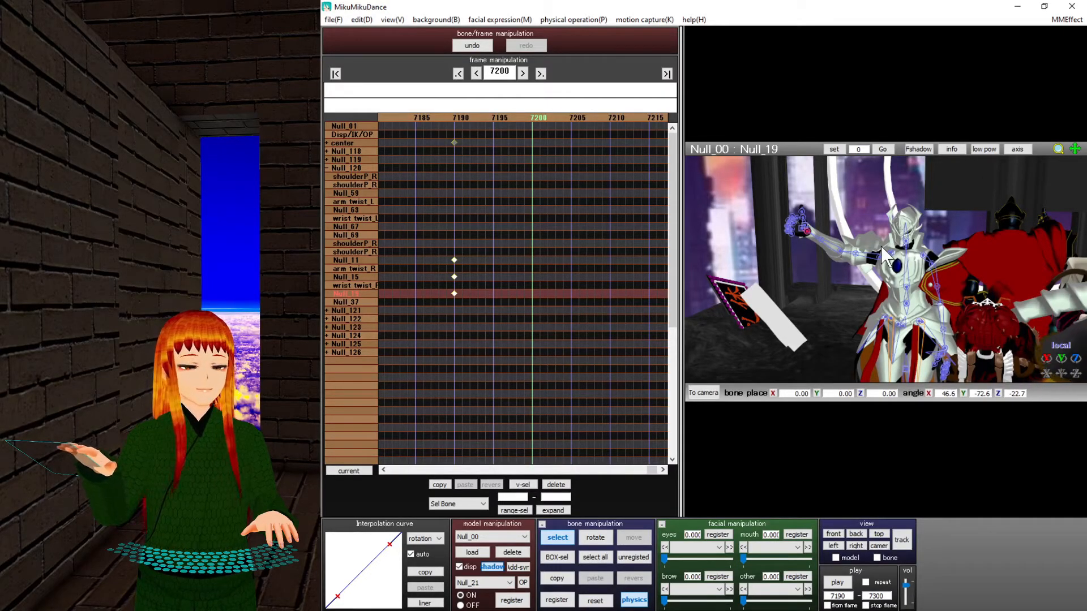
Slide the knight's Null_01 bone to X 3.25 and turn bone selection off.
left_click(348, 126)
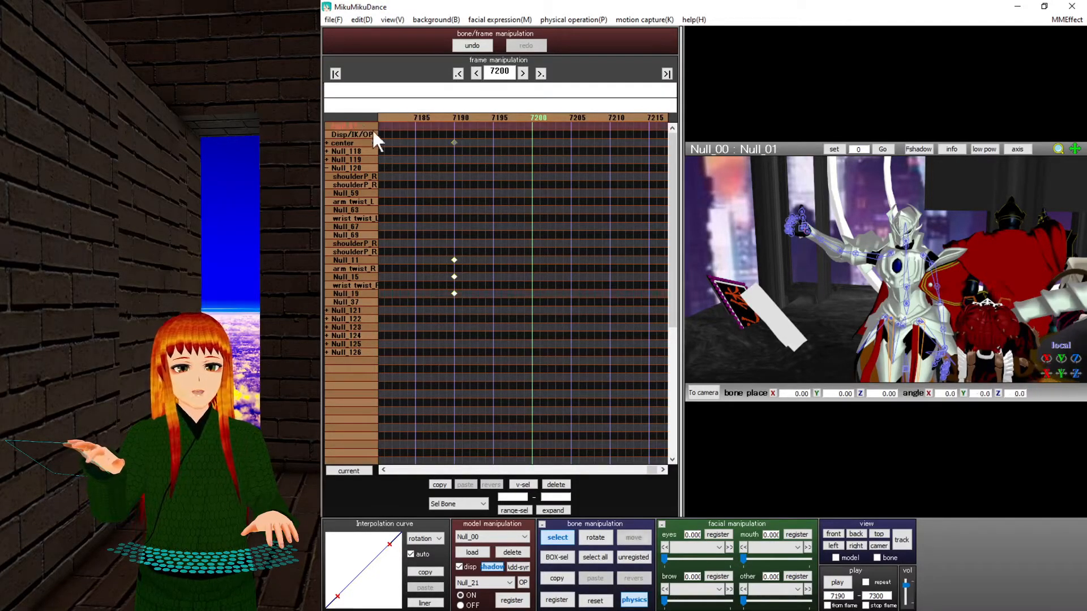
left_click_drag(1046, 374, 1047, 342)
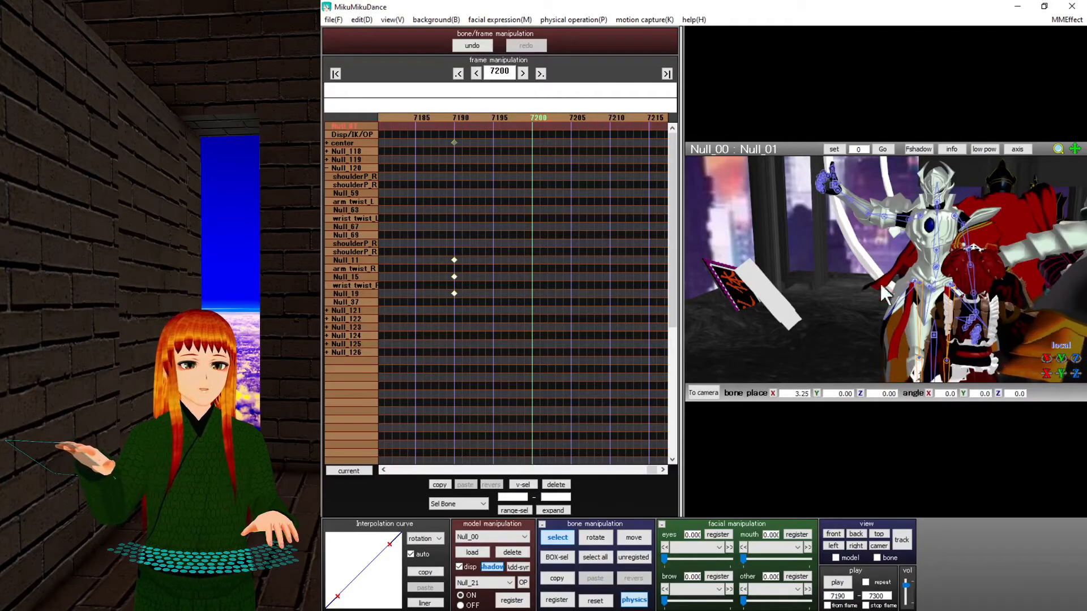
left_click(570, 538)
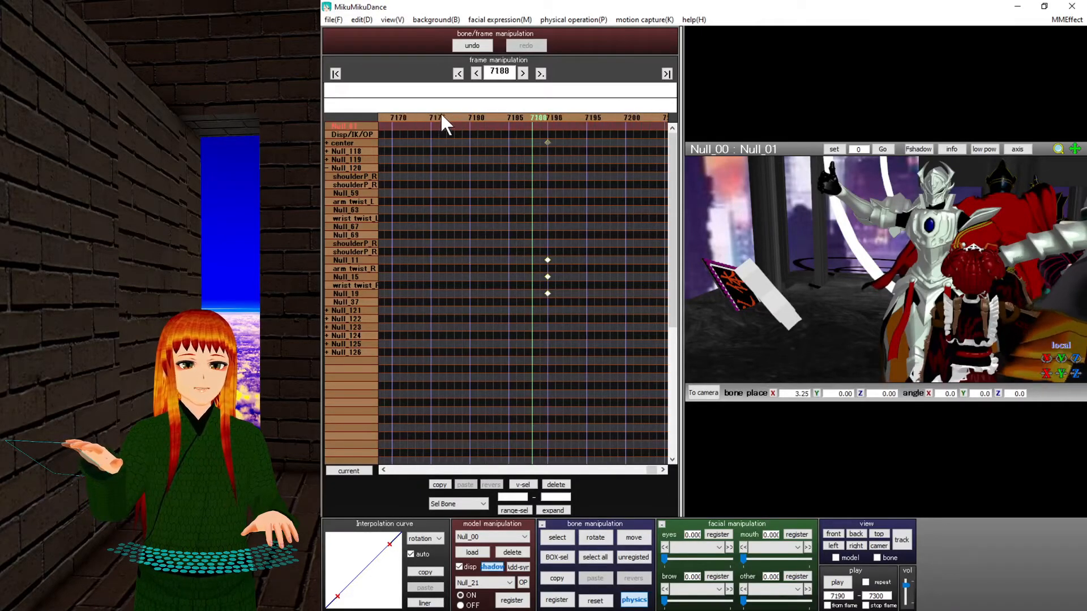
Jump to frame 7095 and select all bones' keyframes in that column.
scroll(440, 112, "up", 8)
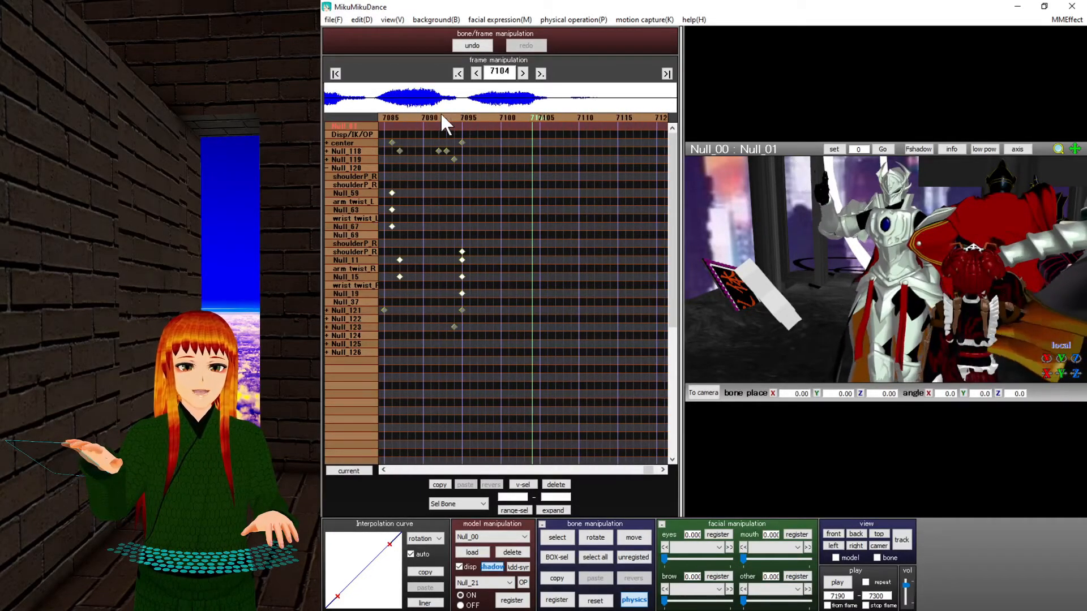
left_click(466, 121)
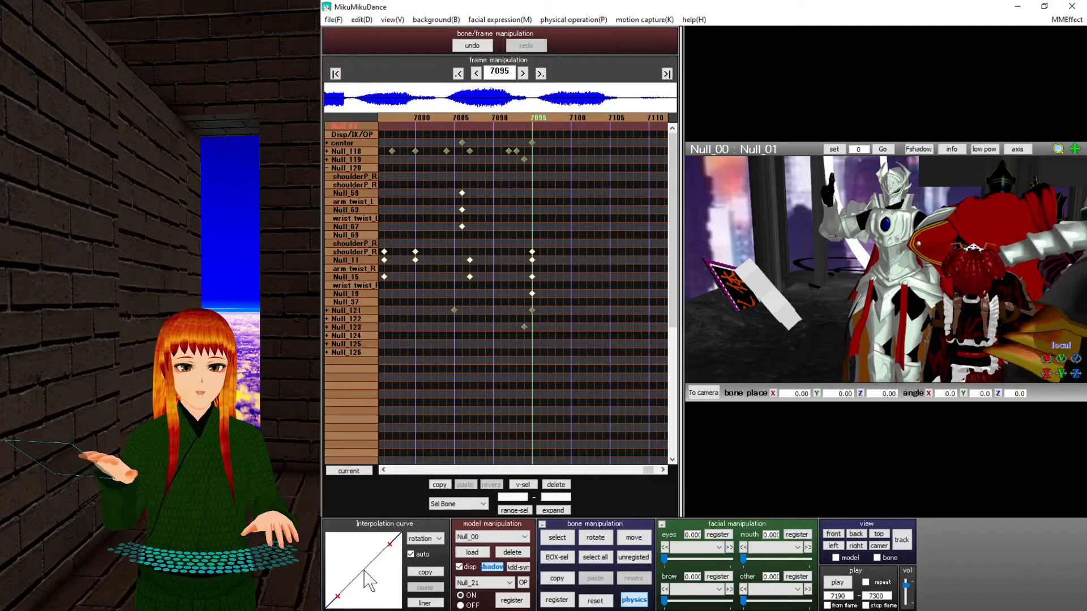
left_click_drag(565, 132, 533, 367)
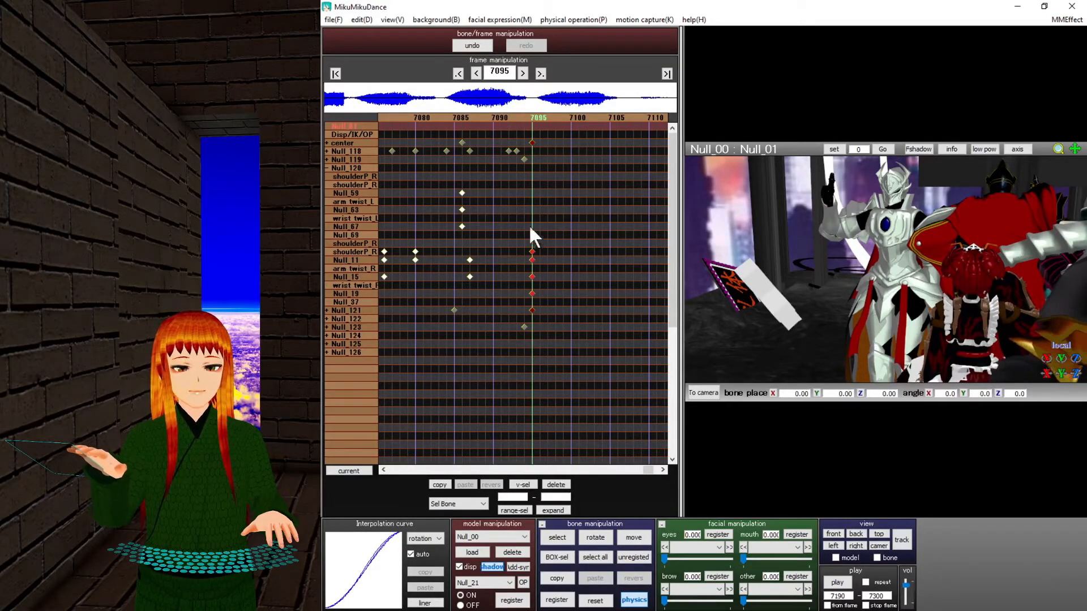
left_click(595, 556)
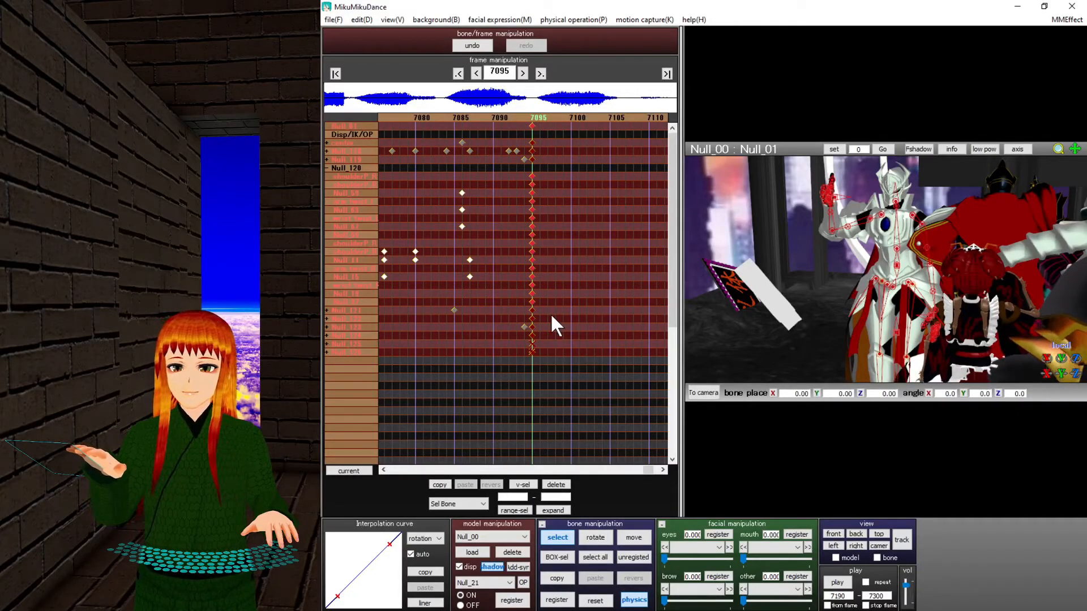
Scrub between frames 7068 and 7101 to preview the surrounding motion.
left_click(524, 114)
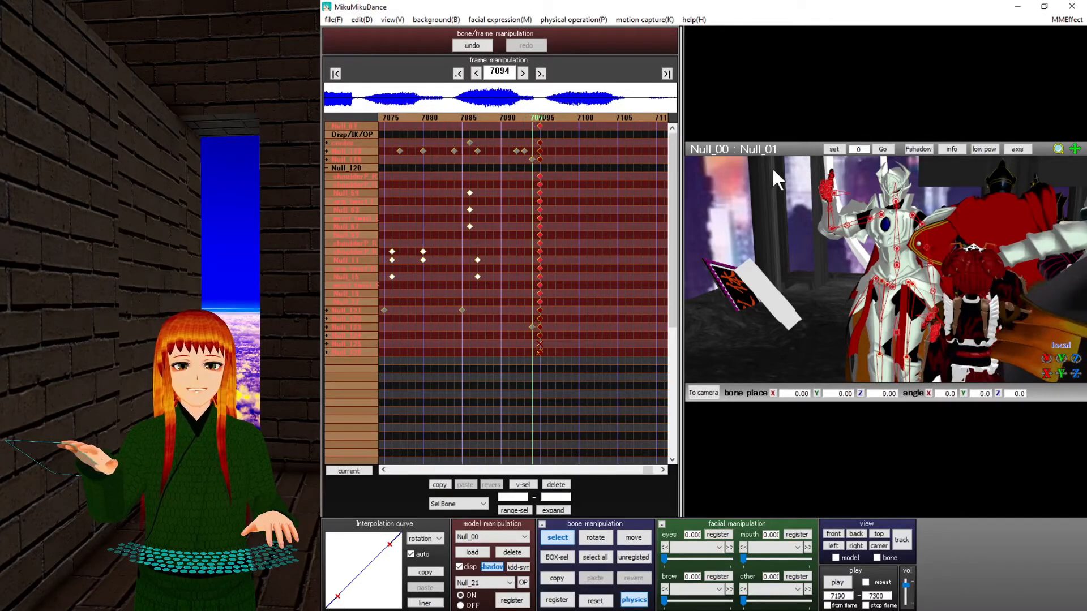
left_click(521, 116)
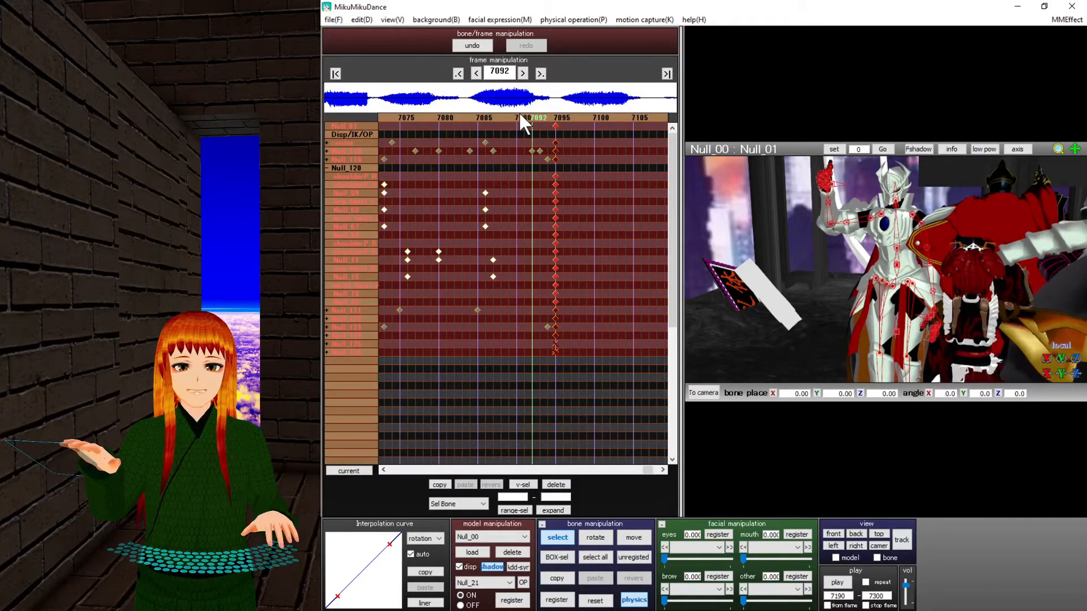
left_click(494, 115)
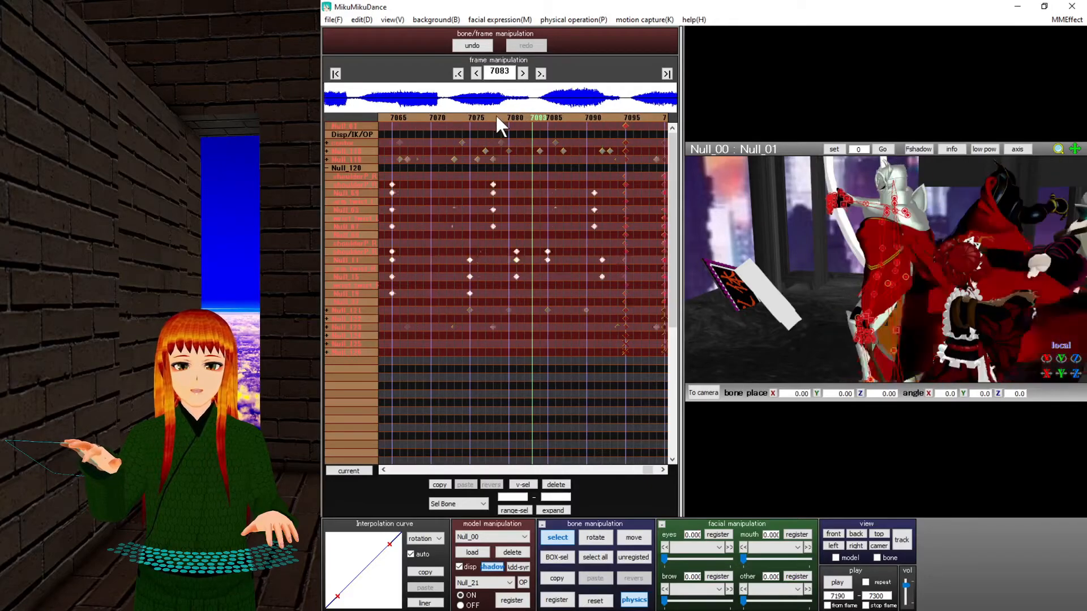
left_click(494, 115)
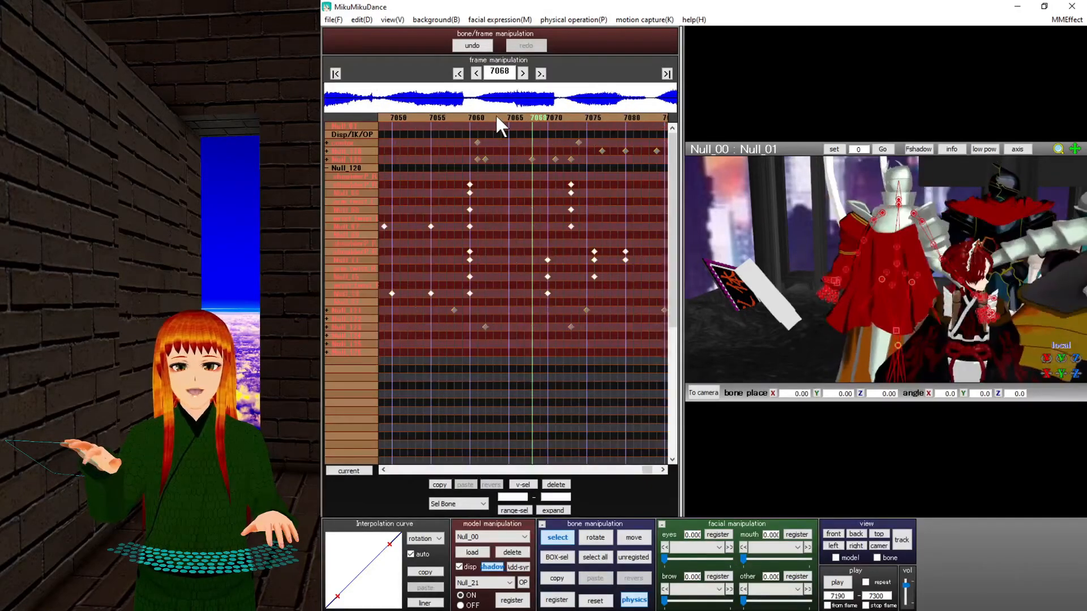
left_click(554, 117)
left_click(574, 116)
left_click(574, 116)
left_click(575, 116)
left_click(575, 116)
left_click(574, 117)
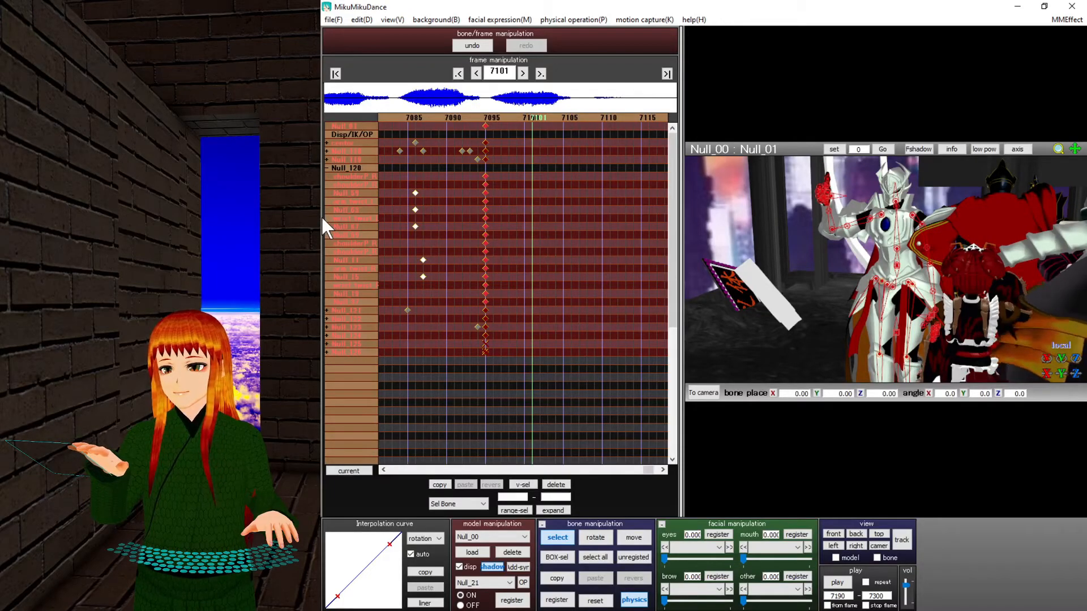
Go to frame 7108 and load the Imiku_left2.vpd pose file.
left_click(333, 19)
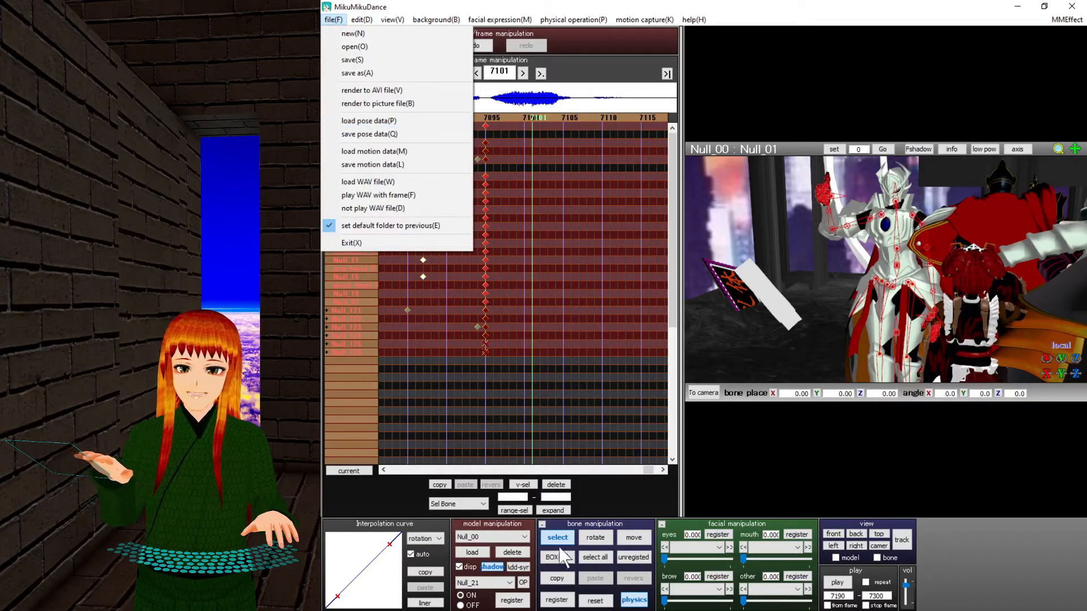
left_click(588, 126)
left_click(587, 119)
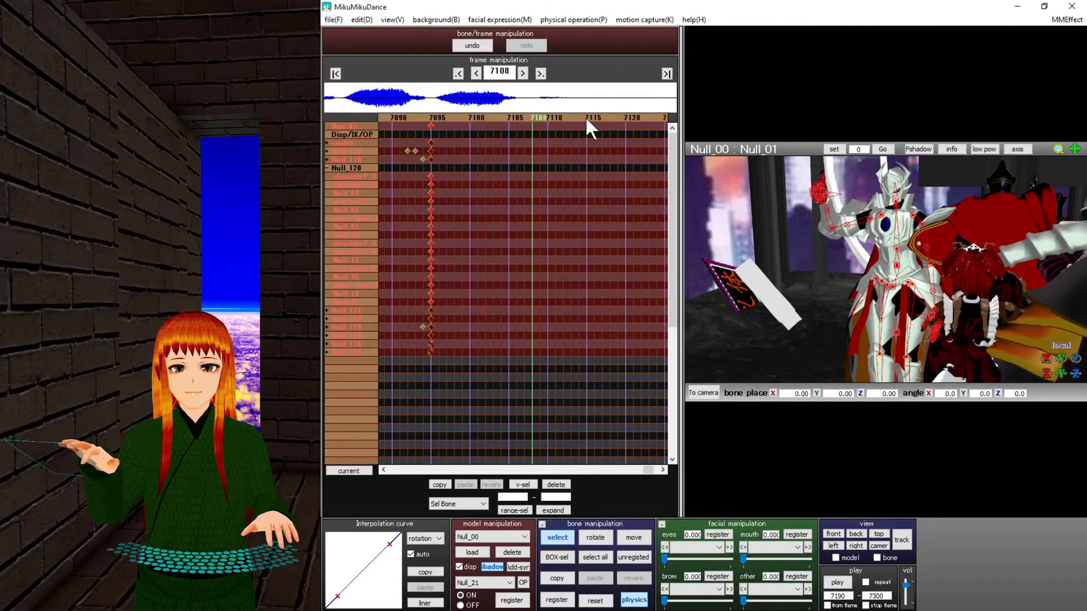
left_click(333, 19)
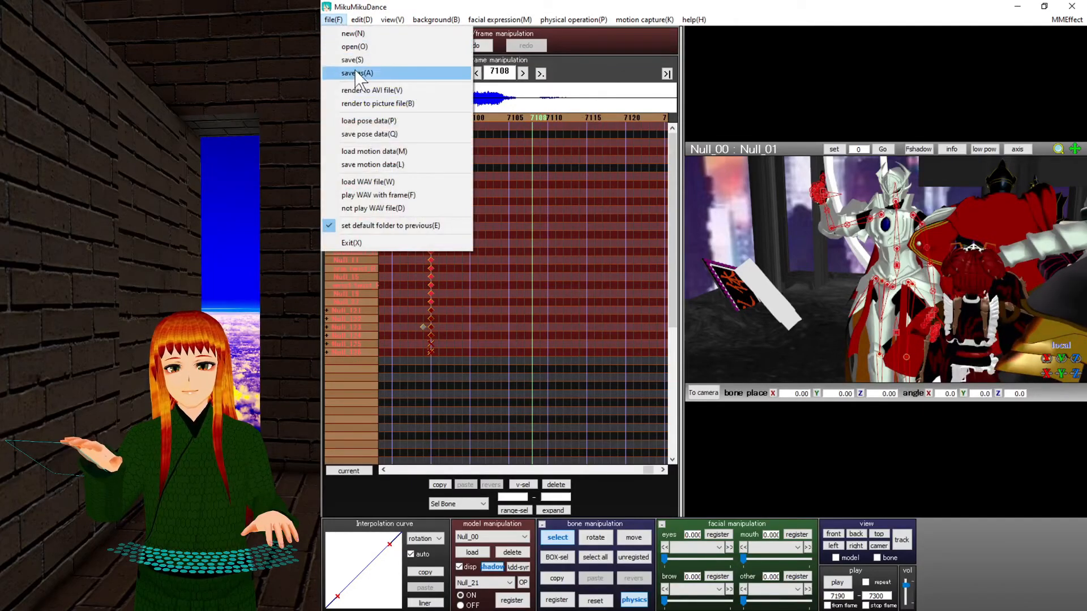
left_click(372, 121)
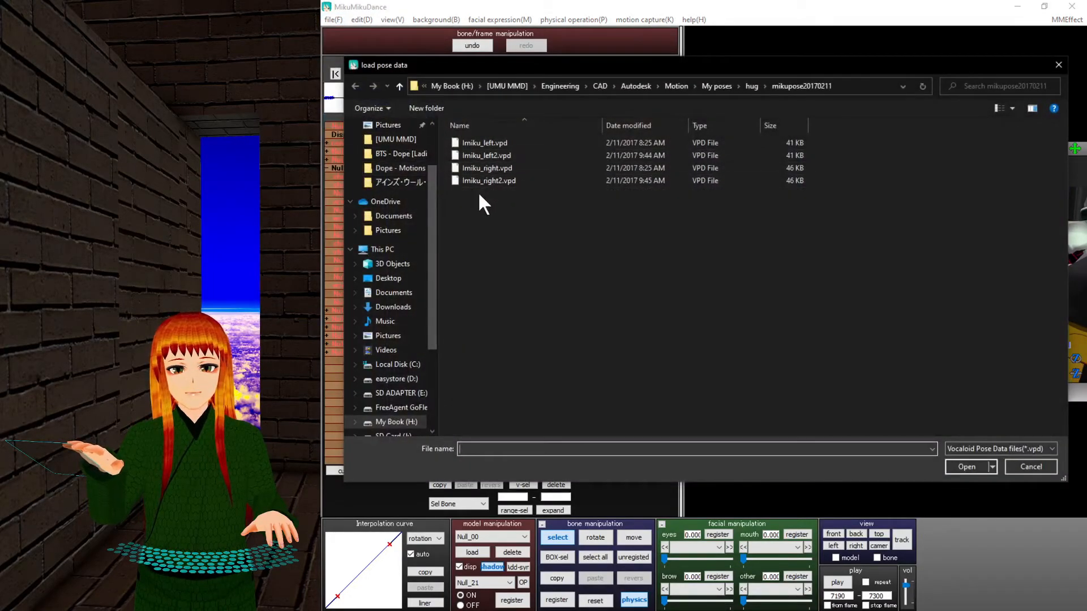
double_click(495, 152)
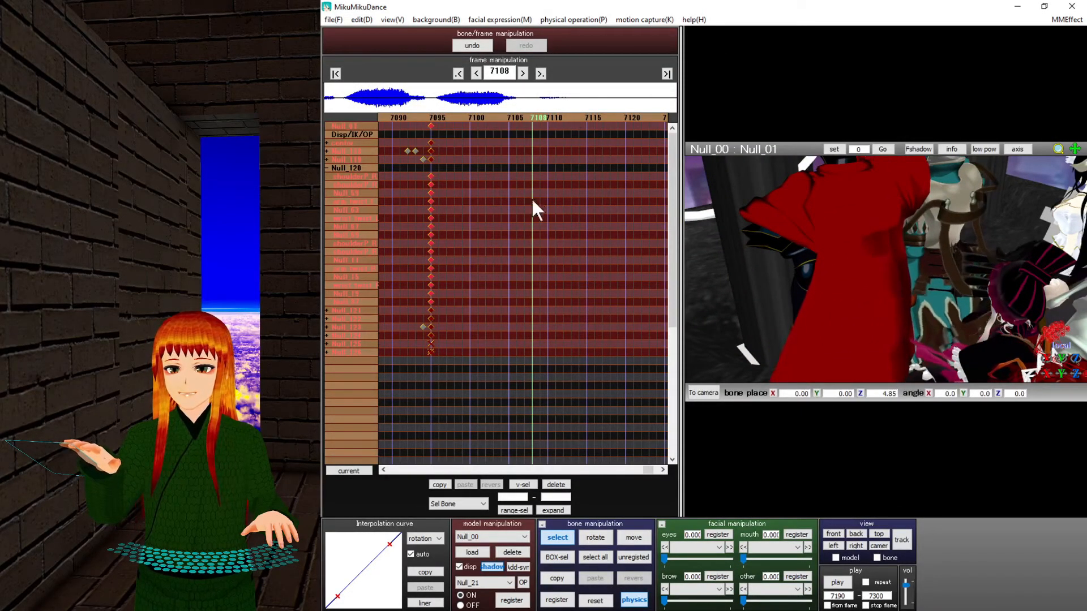
Orbit and zoom around the knight to inspect the loaded pose at frame 7105.
middle_click_drag(790, 302, 754, 170)
scroll(795, 182, "up", 5)
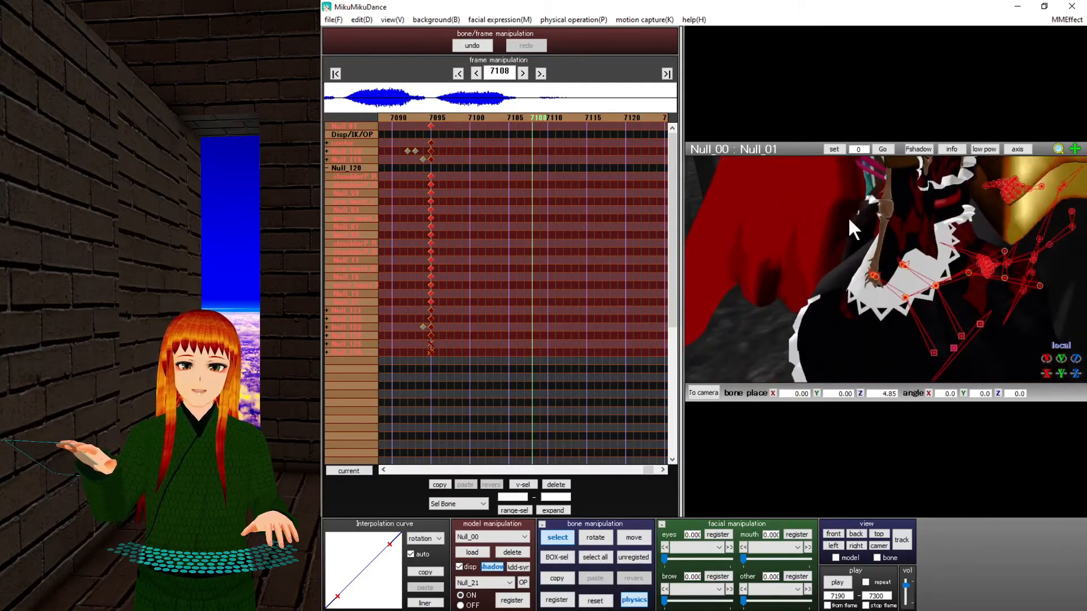
right_click_drag(807, 227, 759, 262)
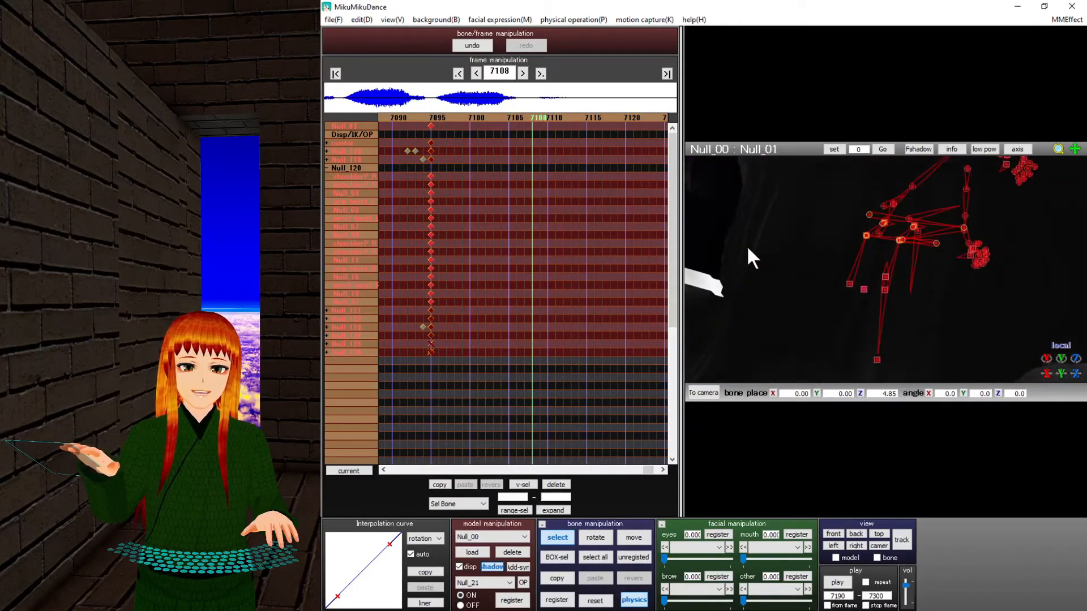
left_click(511, 115)
middle_click_drag(809, 250, 993, 346)
scroll(993, 347, "down", 5)
middle_click_drag(906, 269, 895, 297)
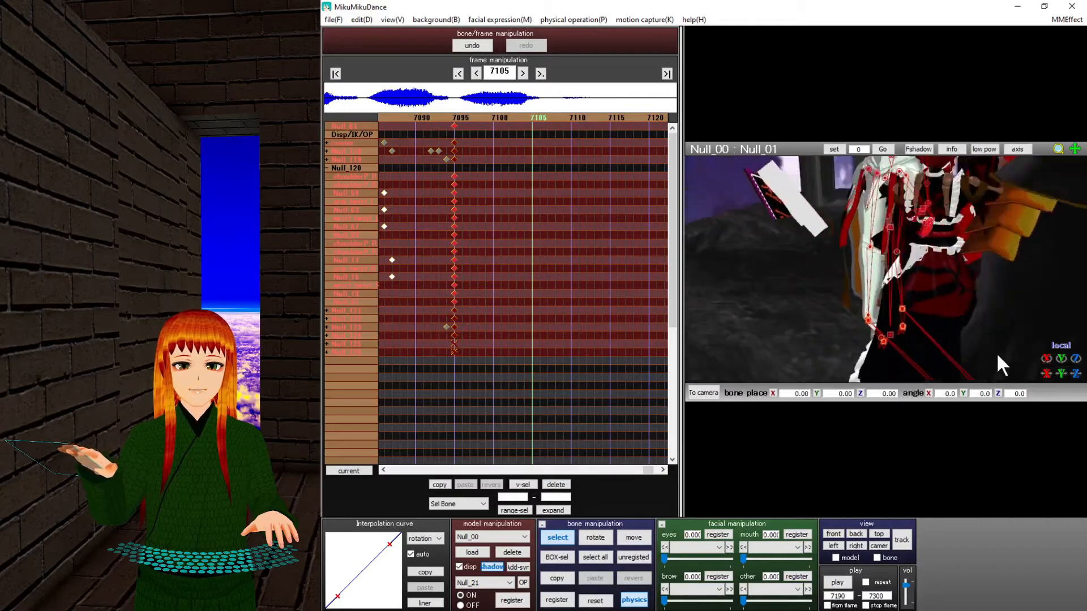
scroll(896, 298, "up", 3)
right_click_drag(895, 298, 925, 289)
scroll(857, 315, "down", 3)
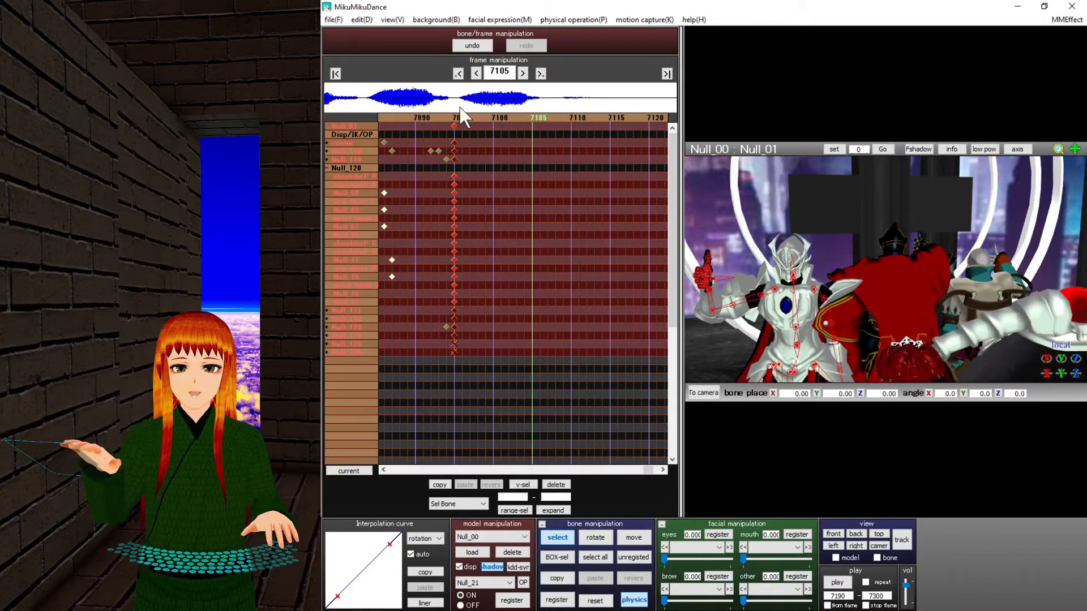
Scrub from frame 7095 back to 7086, then forward to 7096.
left_click(457, 117)
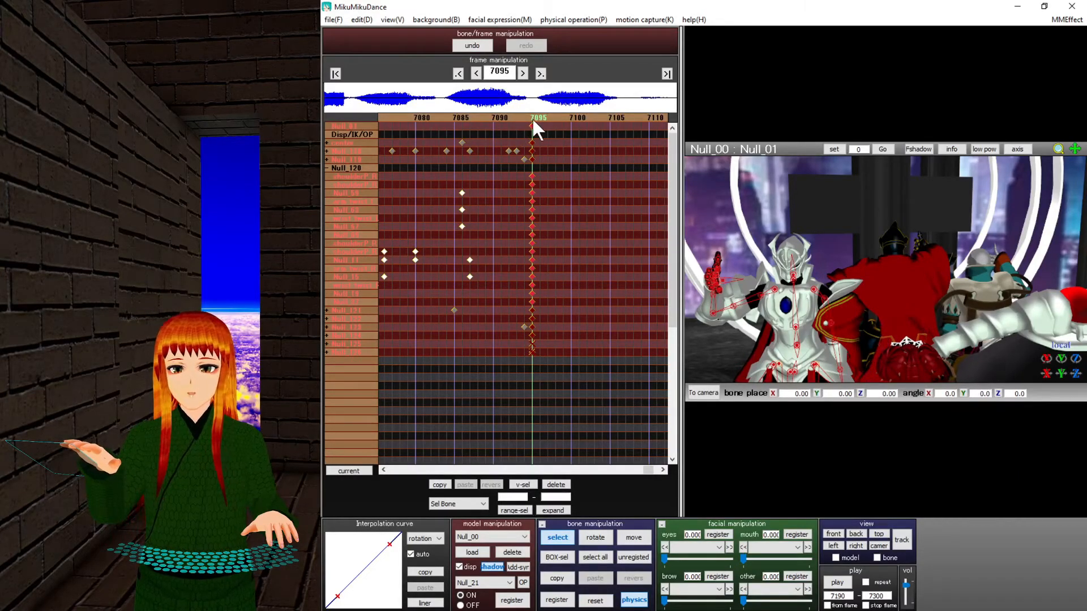
mouse_move(526, 118)
left_mouse_down()
mouse_move(513, 115)
mouse_move(562, 117)
mouse_move(556, 126)
mouse_move(520, 112)
left_mouse_up()
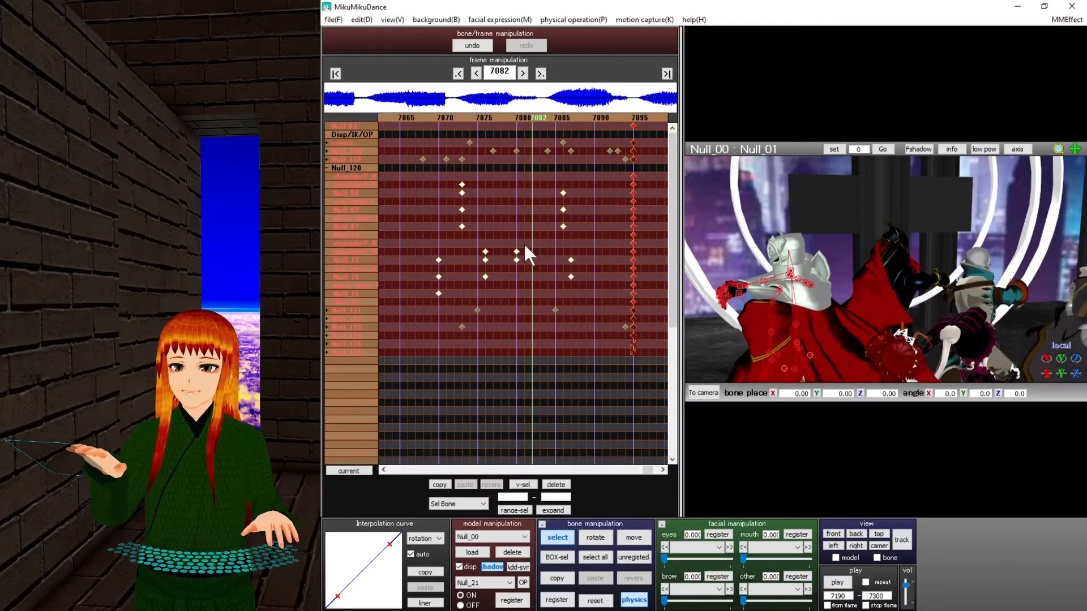
left_click(548, 119)
key("Right")
key("Right")
key("Right")
key("Right")
key("Right")
key("Right")
key("Right")
key("Right")
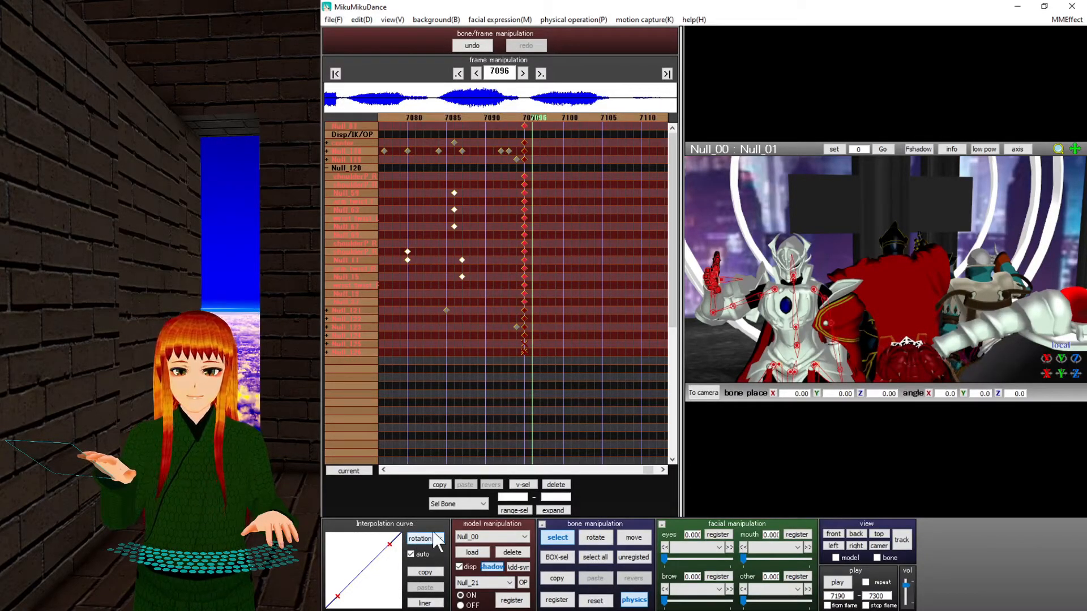
Box-select the arm keys at 7085–7088 and pick shoulderP_R, Null_15, then Null_11.
left_click(475, 205)
left_click_drag(471, 191, 460, 311)
left_click(361, 244)
left_click(364, 252)
left_click(365, 260)
left_click(368, 275)
left_click(369, 260)
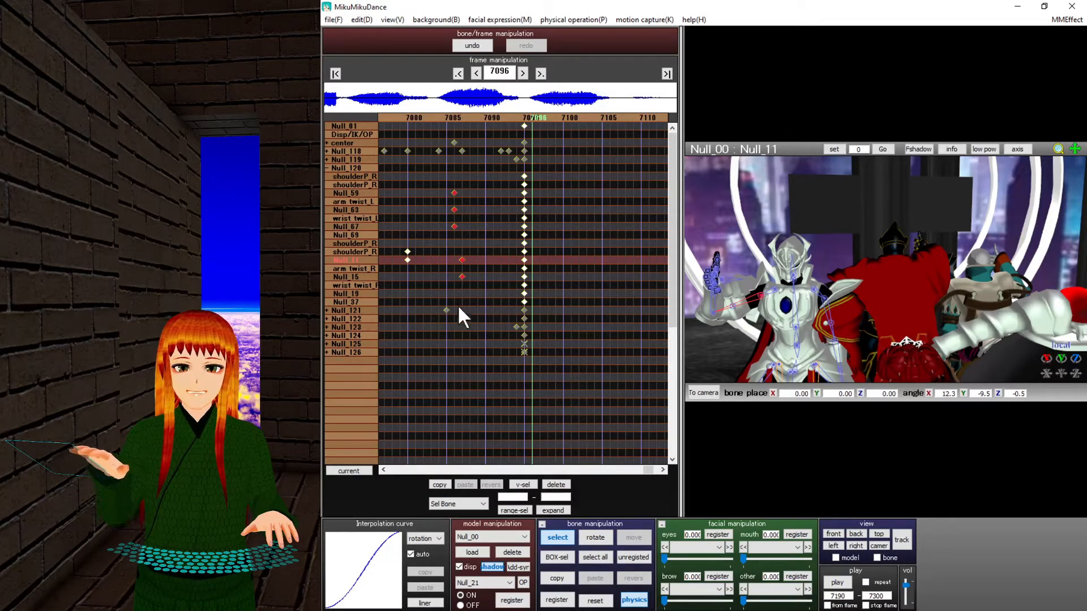
Give the Null_59, Null_63 and Null_67 keys at frame 7086 an eased interpolation curve.
left_click(365, 277)
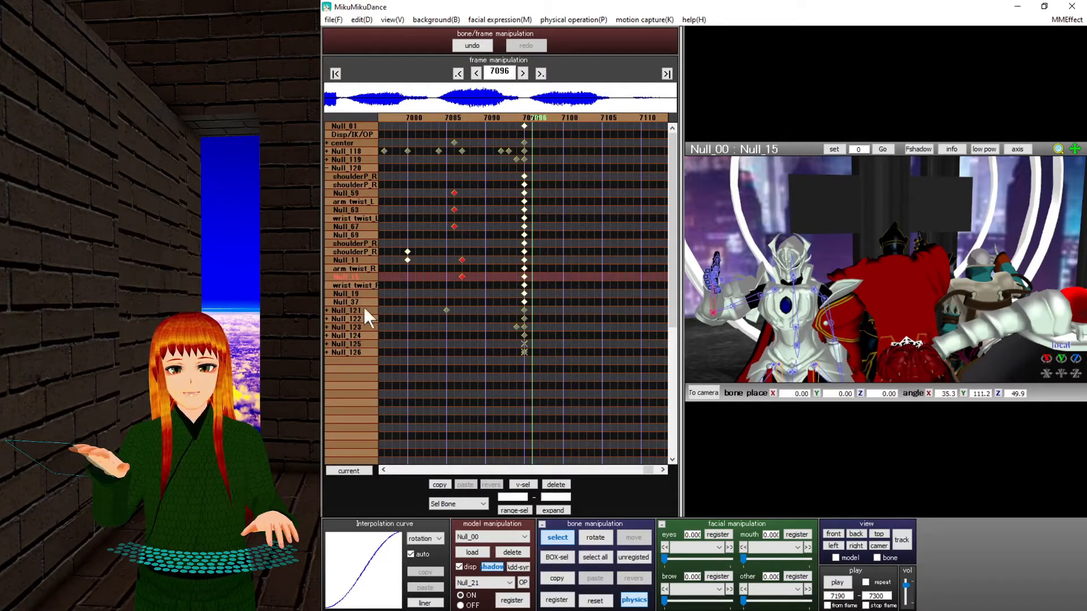
left_click_drag(462, 183, 445, 231)
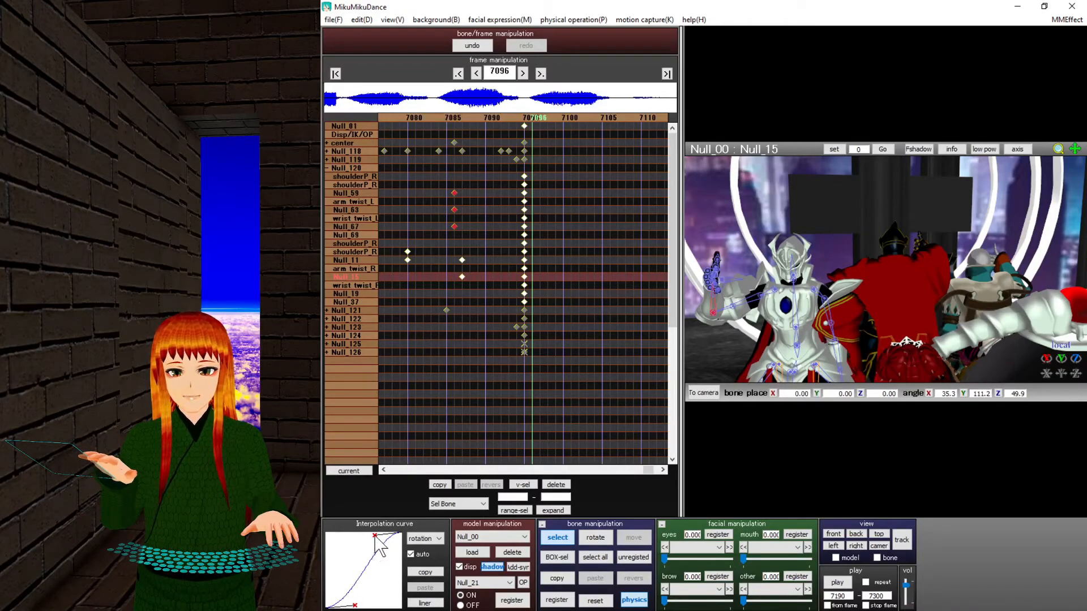
left_click_drag(376, 536, 336, 542)
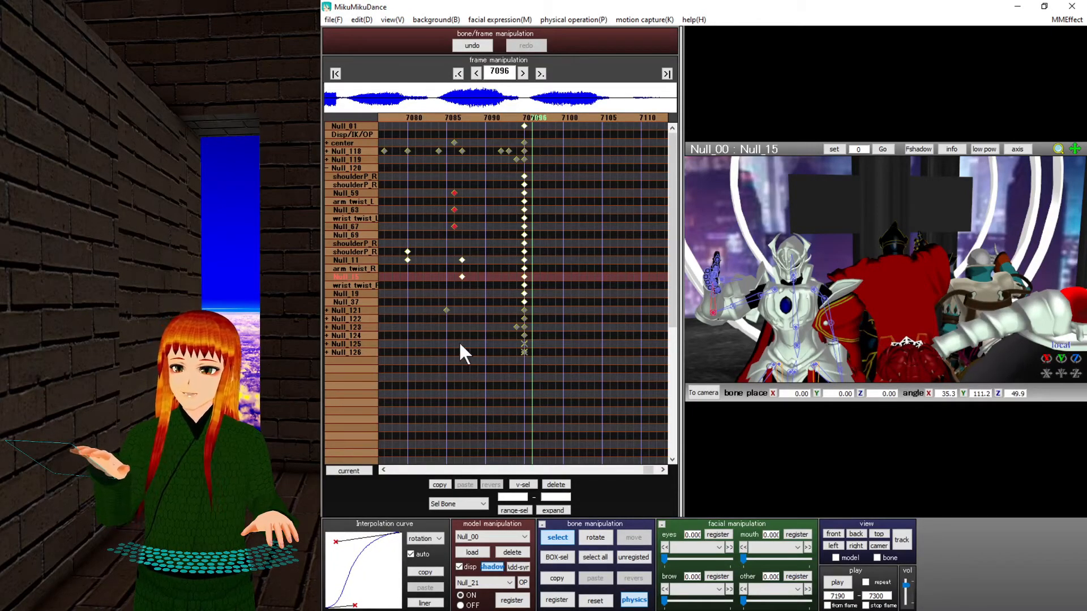
Step the timeline back in ten-frame jumps to frame 7026.
left_click(451, 114)
left_click(452, 114)
left_click(451, 114)
left_click(451, 114)
left_click(452, 114)
left_click(451, 114)
left_click(452, 115)
left_click(451, 114)
left_click(452, 114)
left_click(452, 114)
left_click(452, 114)
left_click(451, 114)
left_click(451, 115)
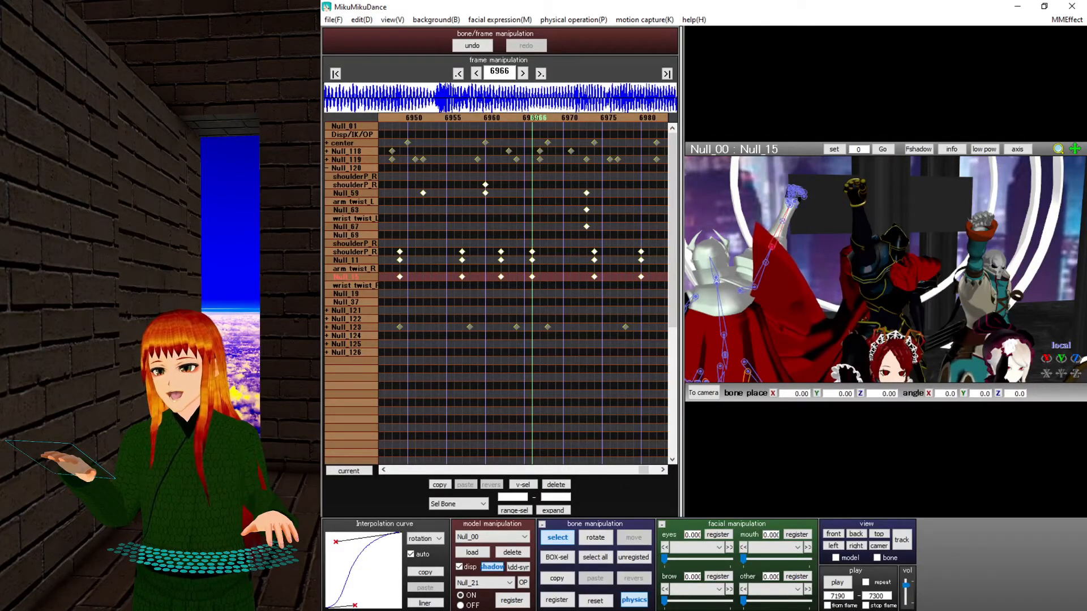
Inspect the bone keys at frames 6966, 6962, 6960 and the Null_59 key near 6953.
mouse_move(539, 601)
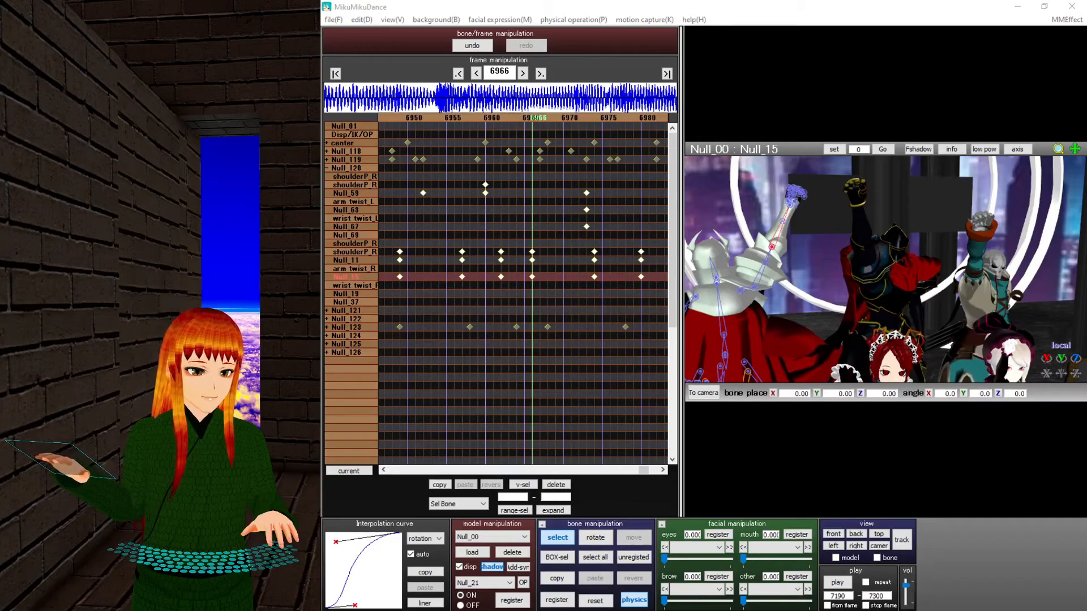
left_click(432, 364)
left_click_drag(531, 284, 533, 287)
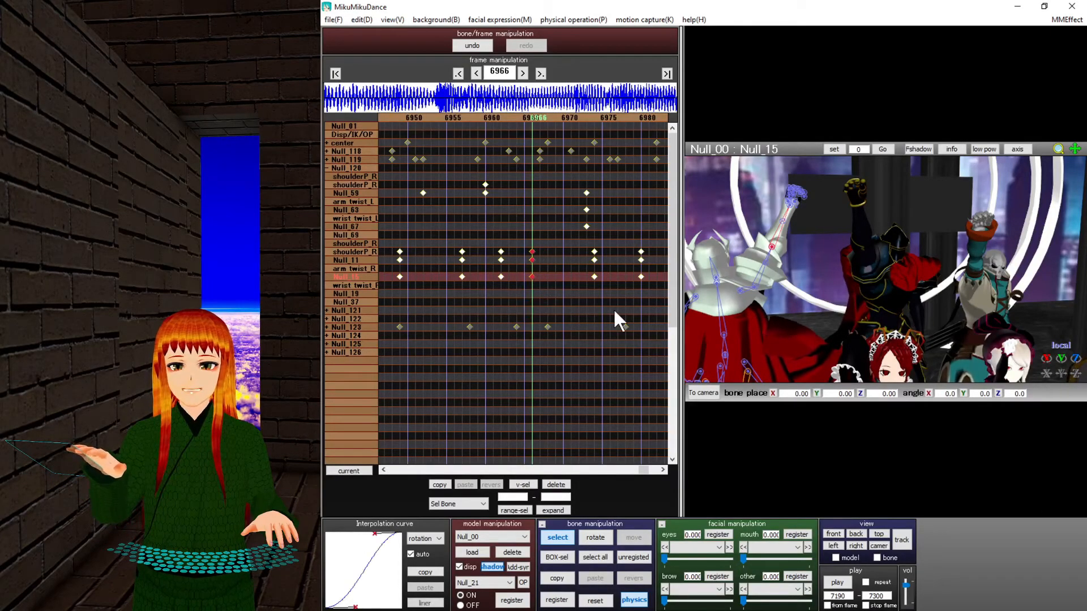
left_click_drag(503, 237, 491, 327)
left_click_drag(478, 241, 431, 363)
left_click_drag(464, 205, 618, 230)
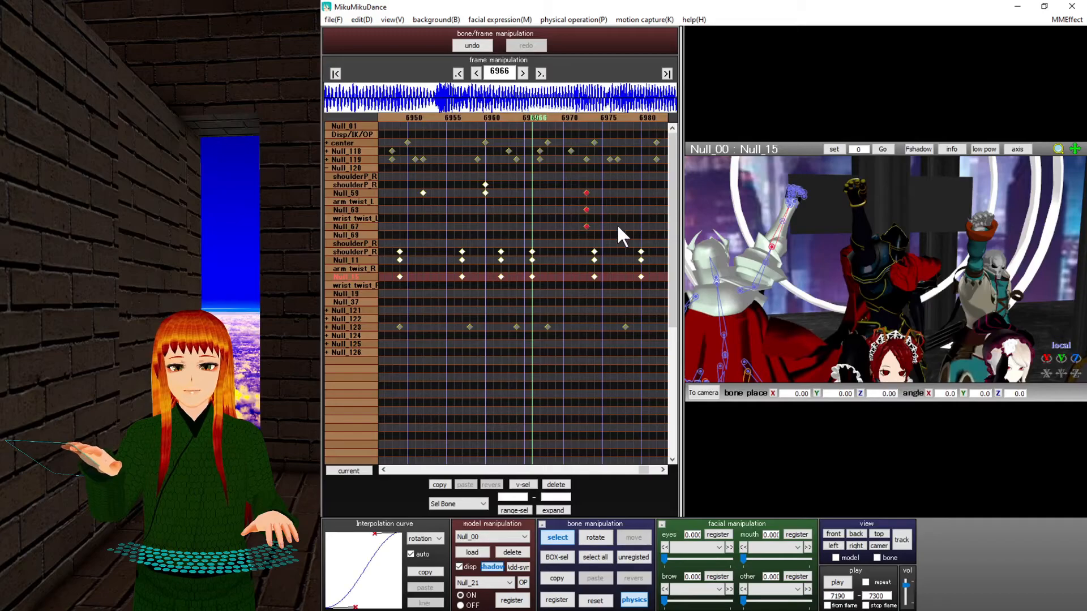
left_click_drag(453, 210, 381, 177)
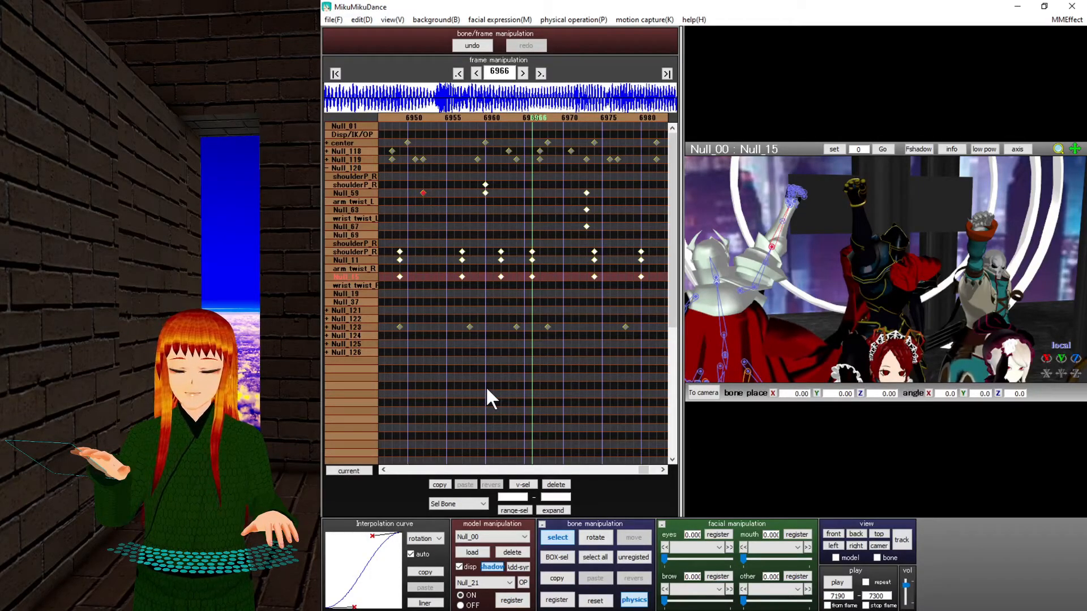
Switch the Interpolation curve channel from x axis move to rotation, then to all.
left_click(426, 539)
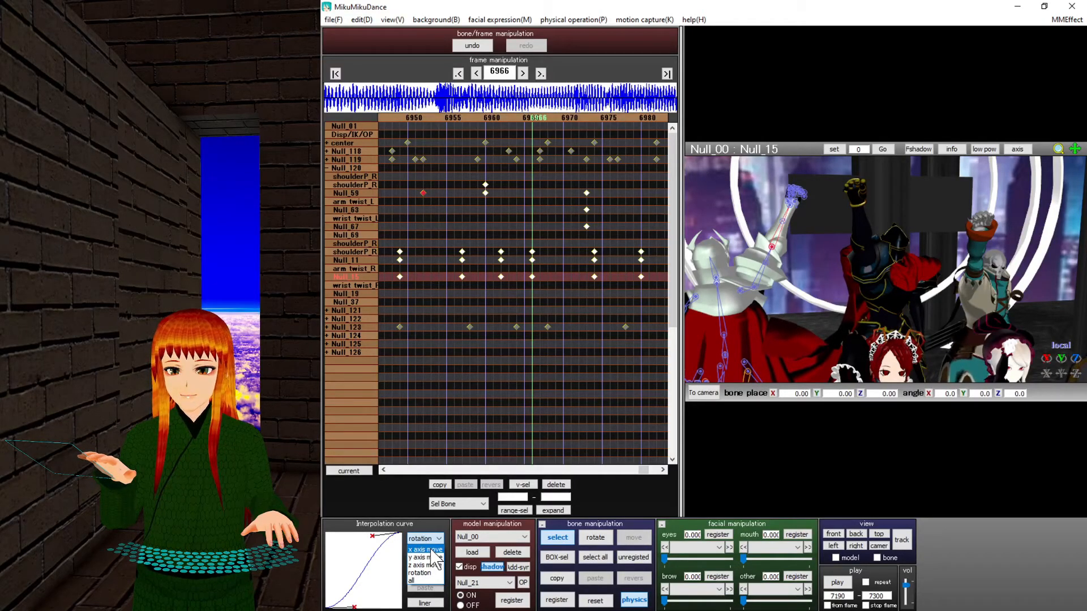
left_click(426, 550)
left_click(425, 539)
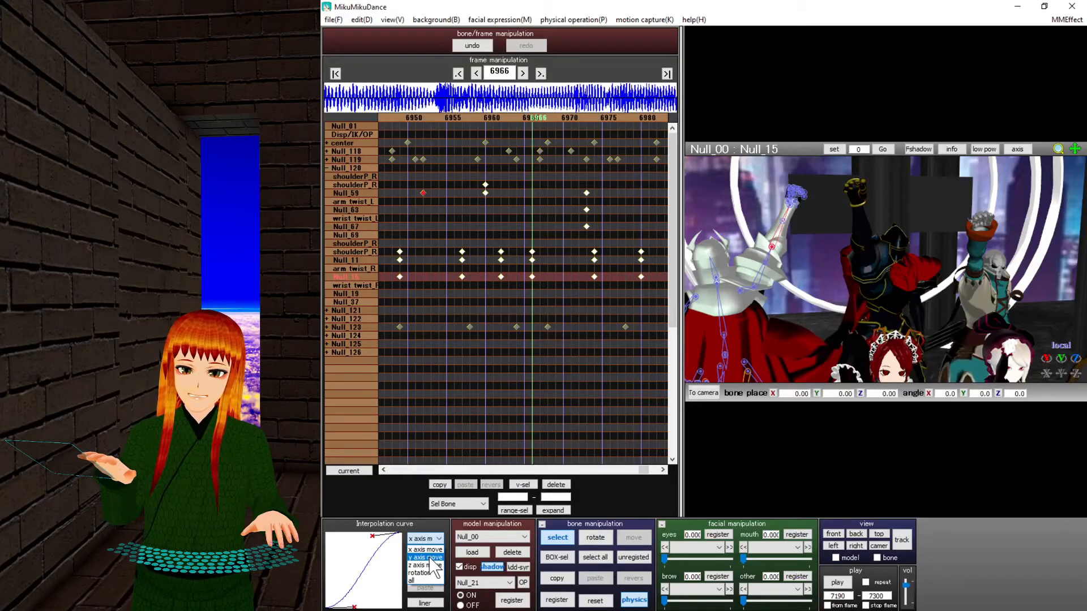
left_click(427, 575)
left_click(426, 541)
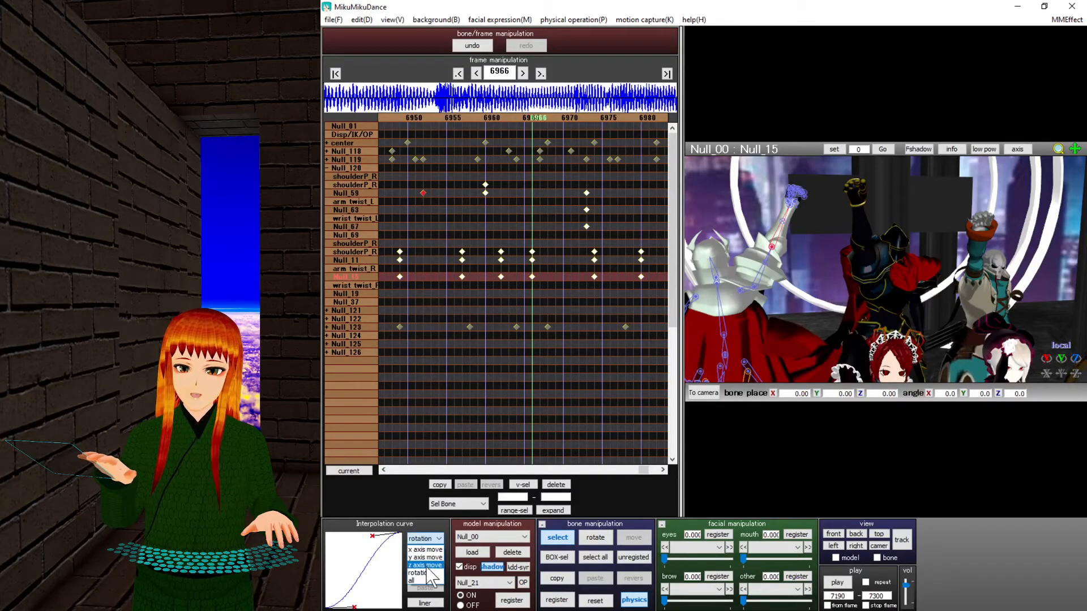
left_click(427, 576)
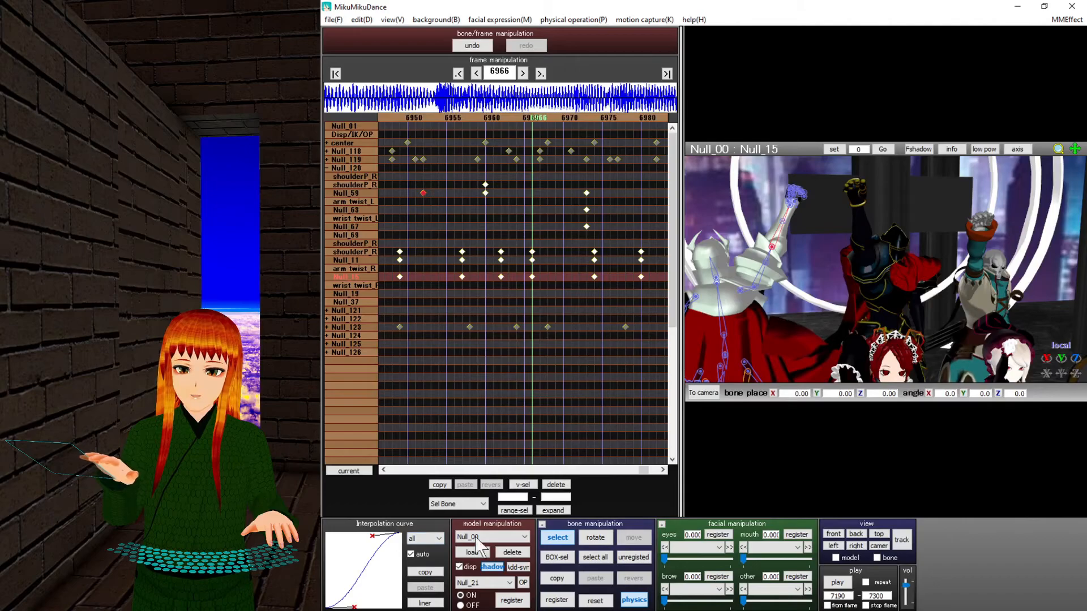
Check the keys at frames 6960 and 6972 and the center and Null_119 keys near 6950.
left_click_drag(491, 218, 470, 178)
left_click_drag(581, 184, 444, 314)
left_click_drag(429, 184, 403, 136)
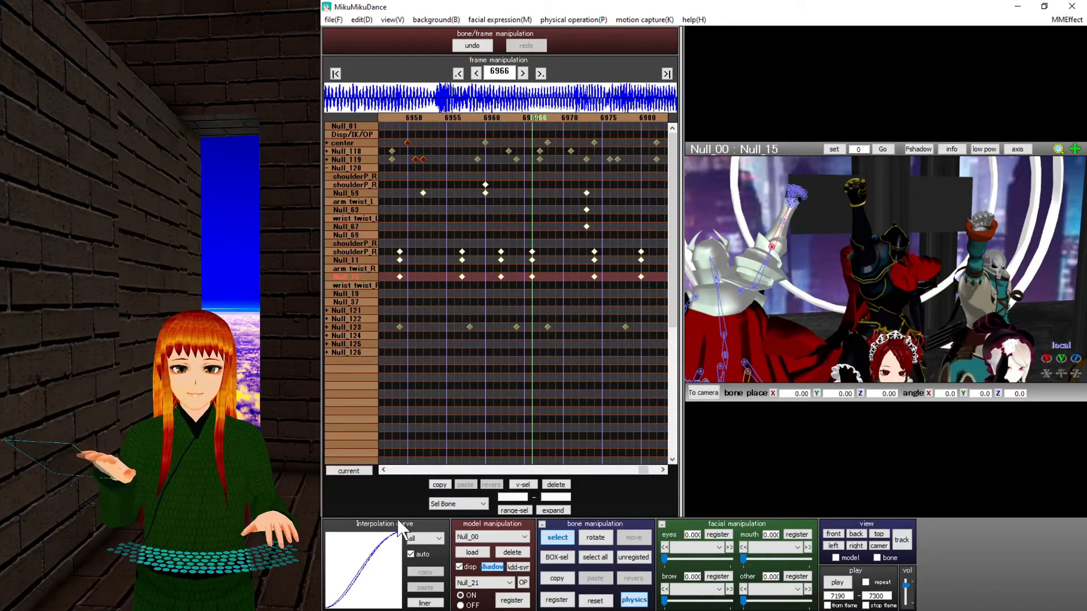
Select every bone keyframe via Edit > select all bone frame to compare curves.
left_click(446, 173)
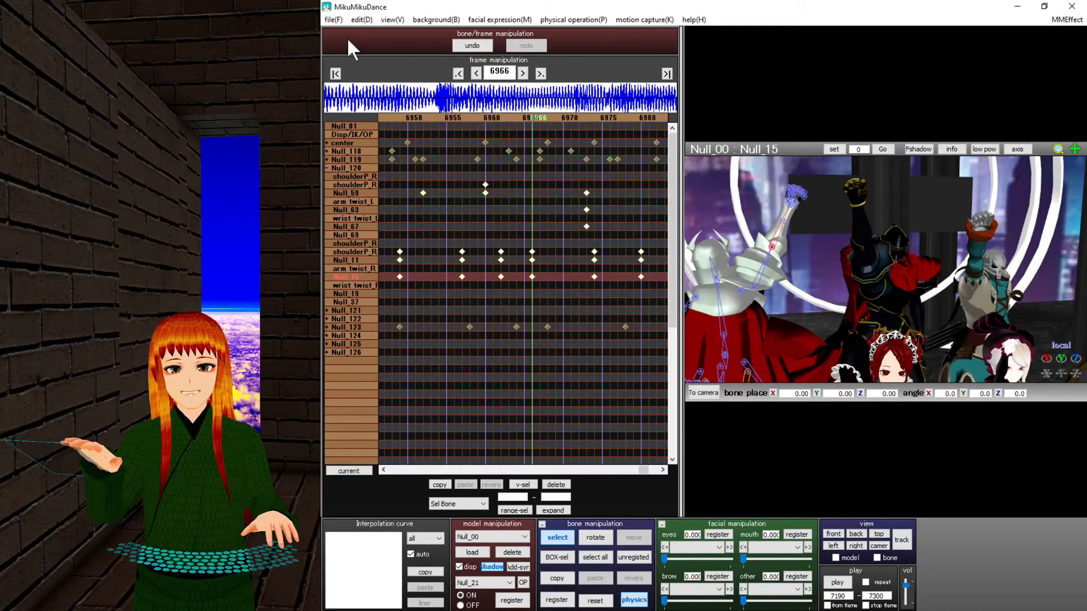
left_click(357, 19)
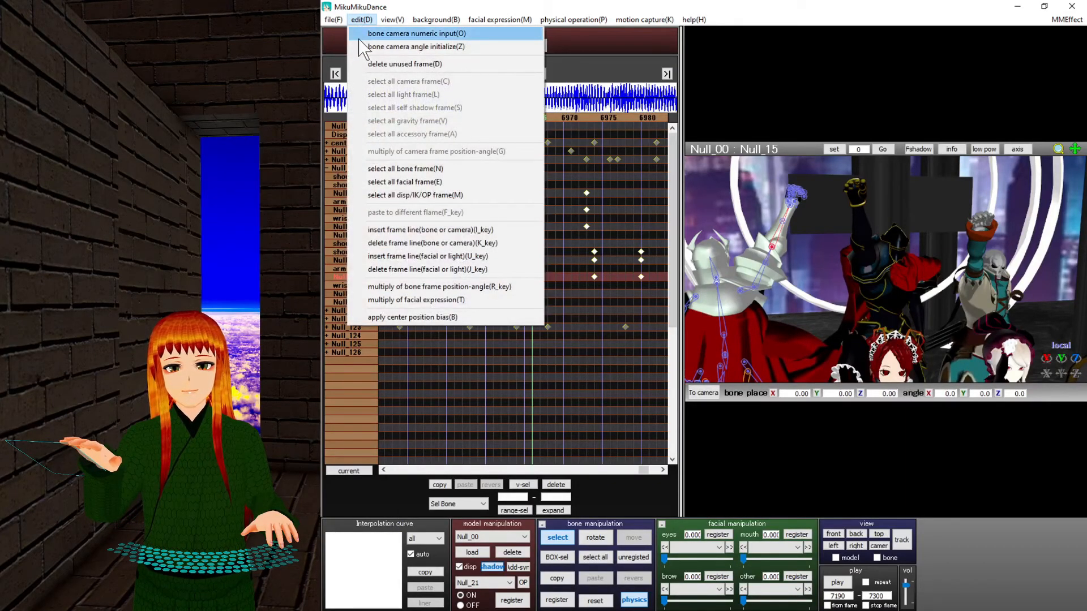
left_click(390, 169)
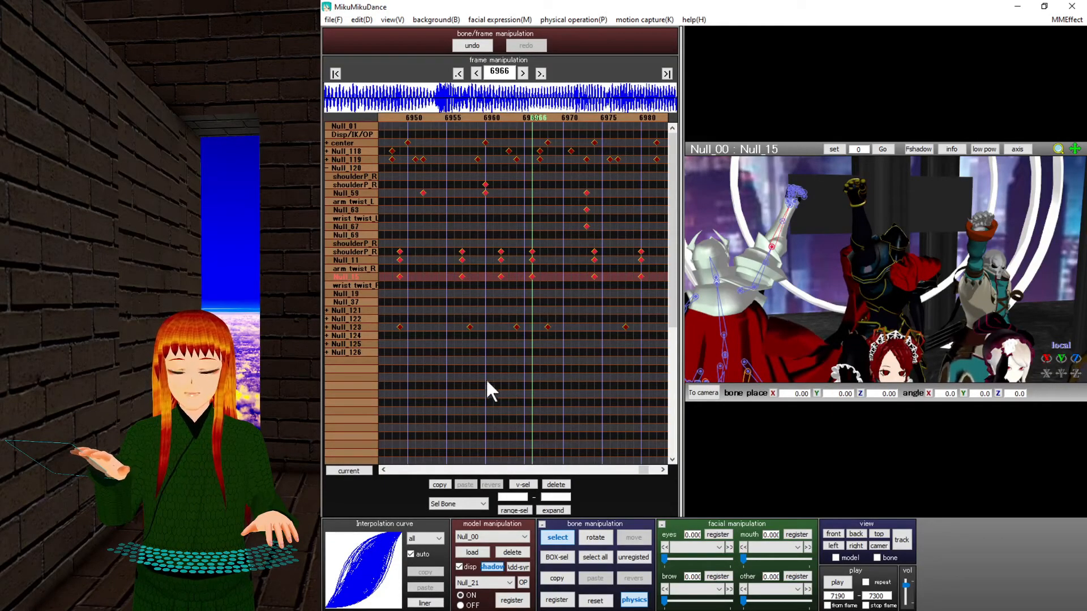
Select only the three keys at frame 6960 and bring up the model list.
left_click(470, 343)
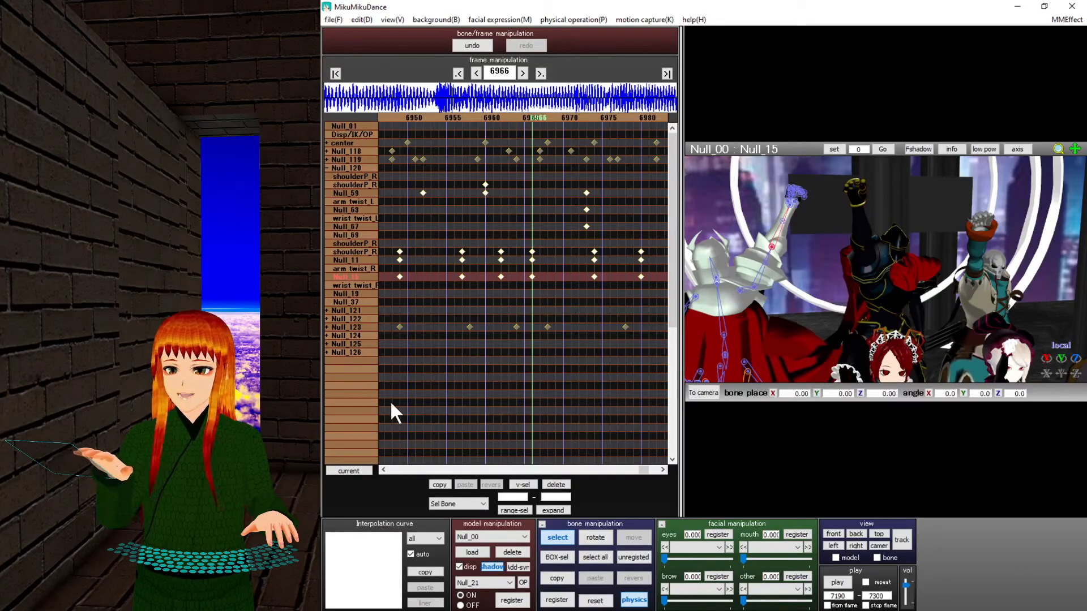
left_click_drag(447, 221, 511, 292)
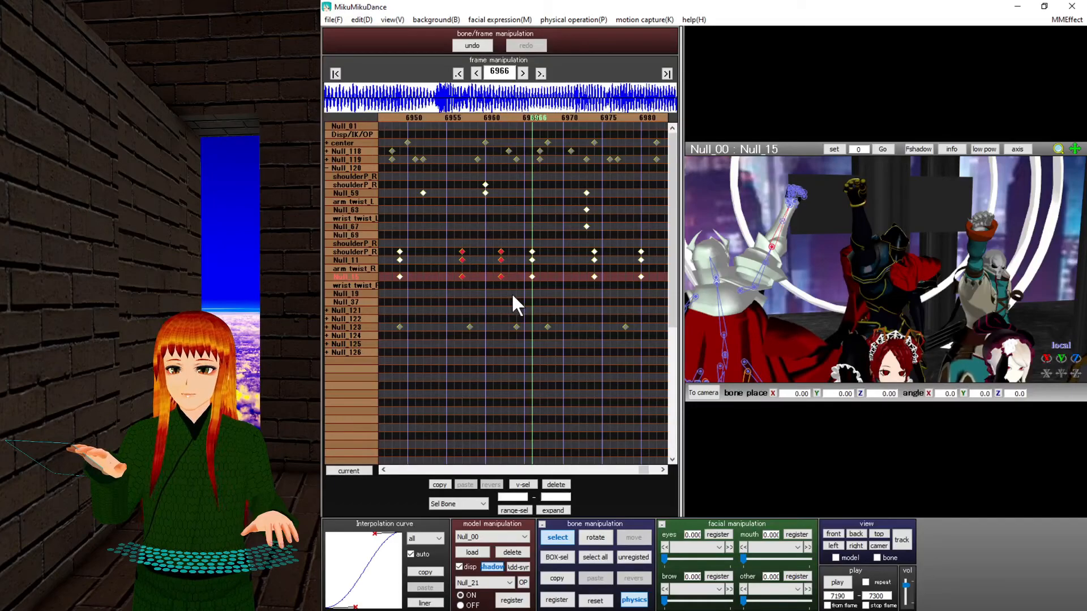
left_click_drag(508, 245, 499, 281)
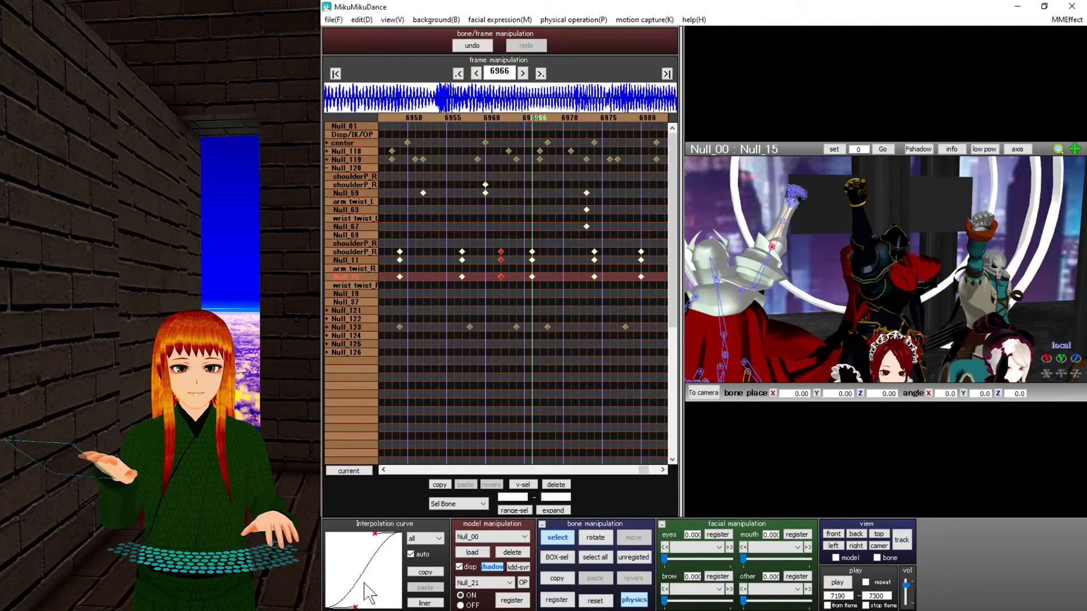
left_click(488, 541)
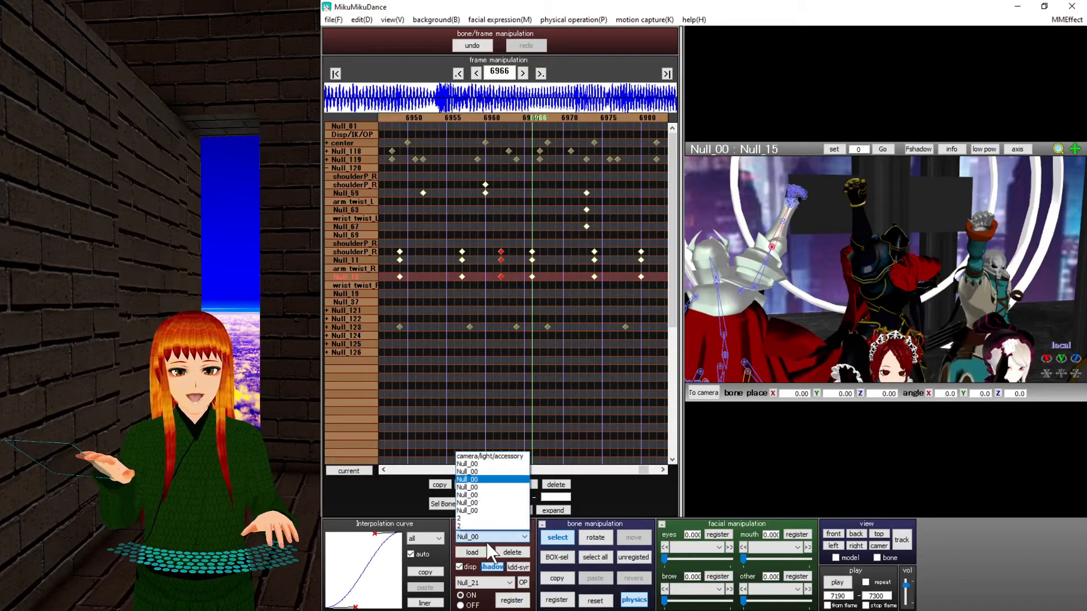
Switch to camera/light/accessory editing and raise the shadow range to 9999.
left_click(512, 457)
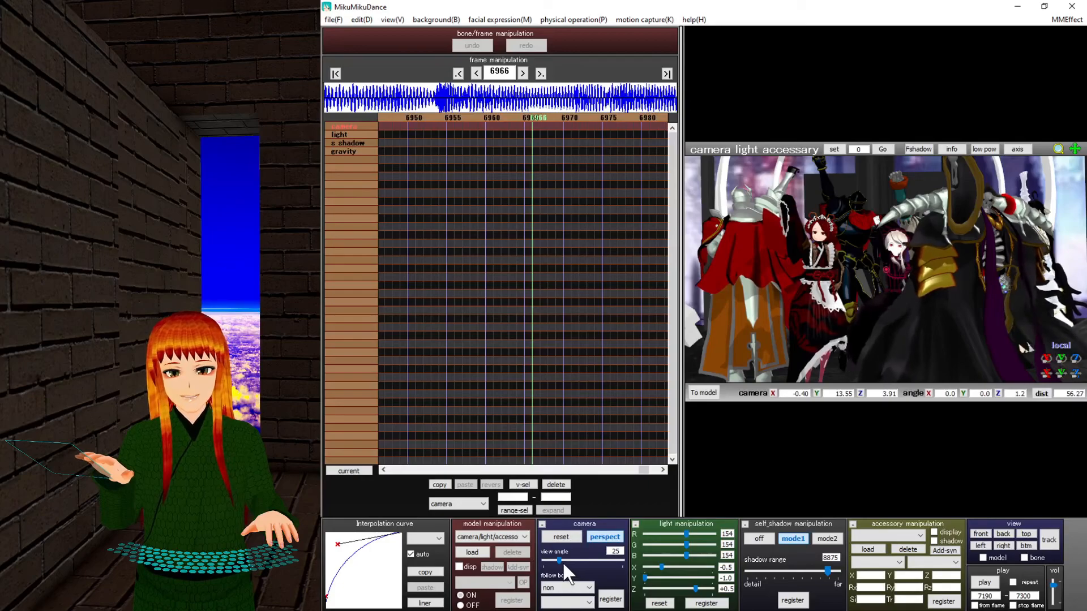
mouse_move(559, 561)
left_mouse_down()
mouse_move(576, 558)
mouse_move(559, 562)
left_mouse_up()
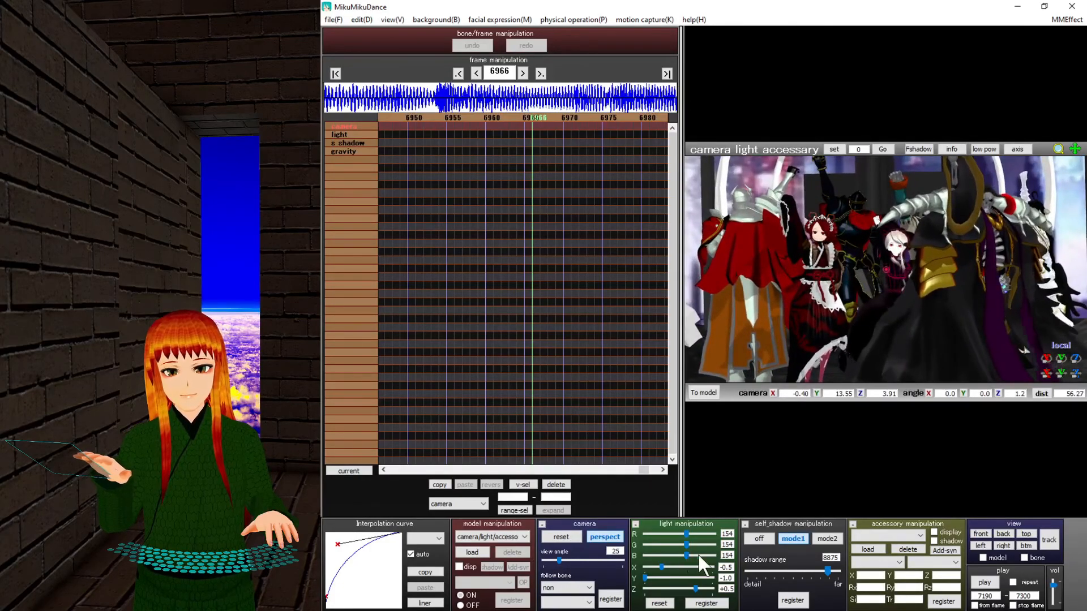
mouse_move(826, 571)
left_mouse_down()
mouse_move(772, 569)
mouse_move(836, 570)
left_mouse_up()
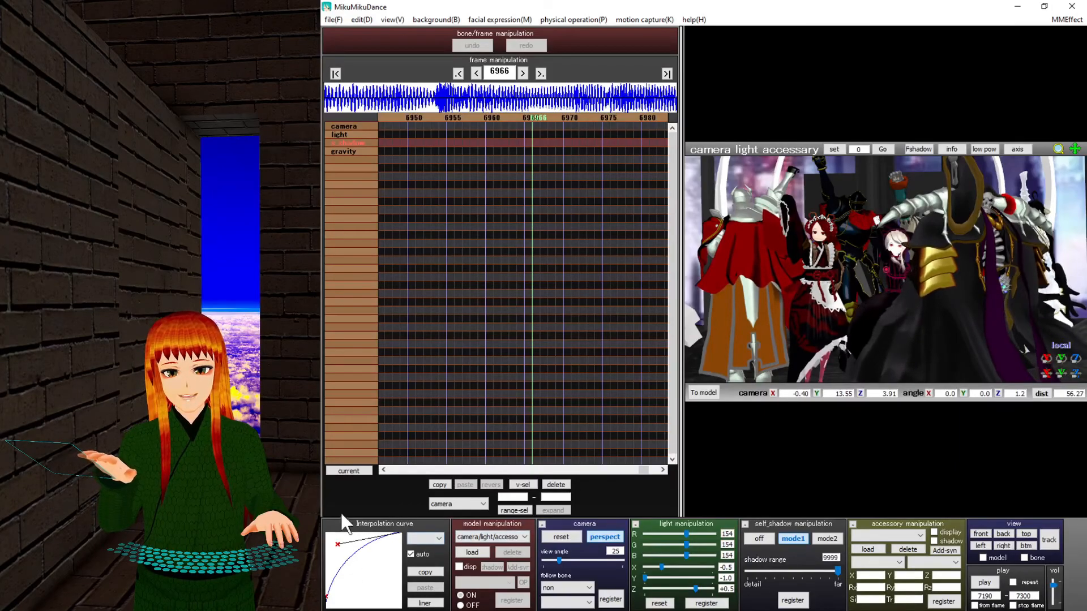
Select the camera key at frame 6937 and the keys near frames 6918–6919.
left_click(339, 126)
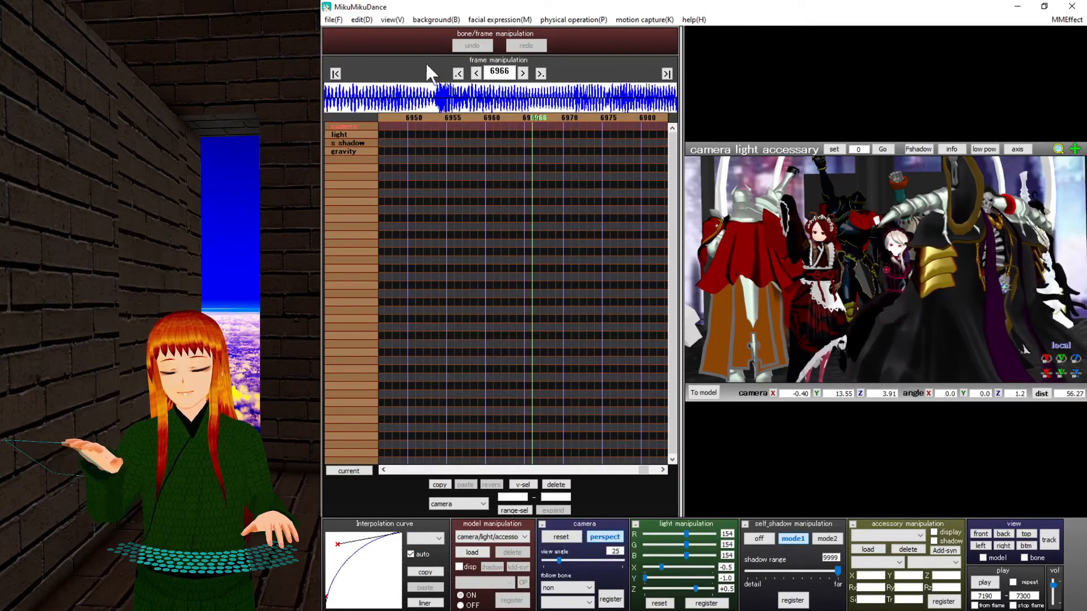
left_click(459, 72)
left_click(532, 125)
left_click_drag(403, 171, 363, 115)
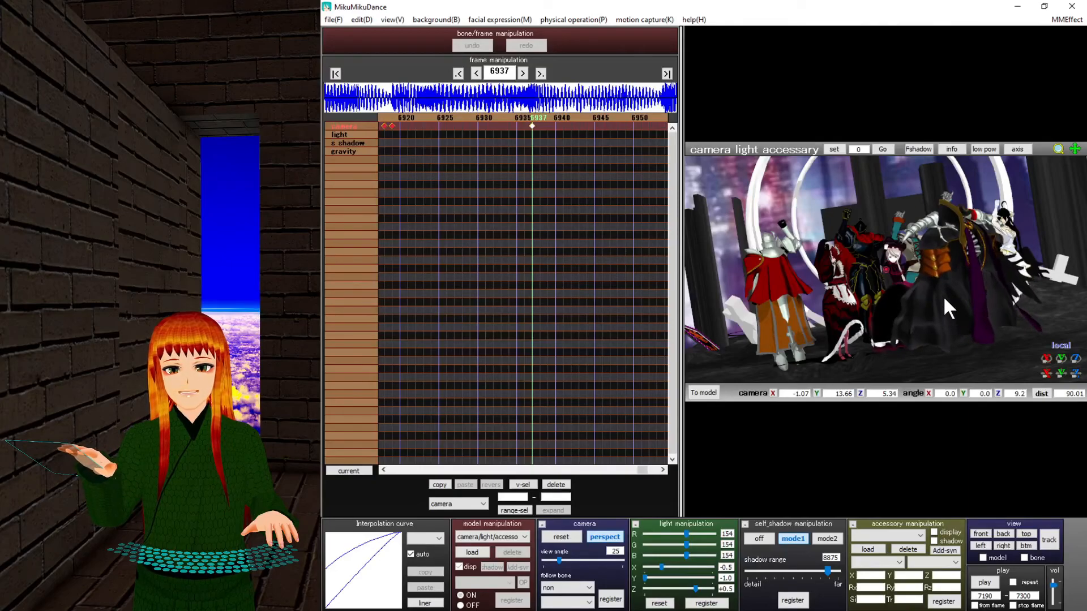
Orbit the camera down onto the dancers, return to frame 0, and select camera keys 11–23.
right_click_drag(943, 296, 939, 323)
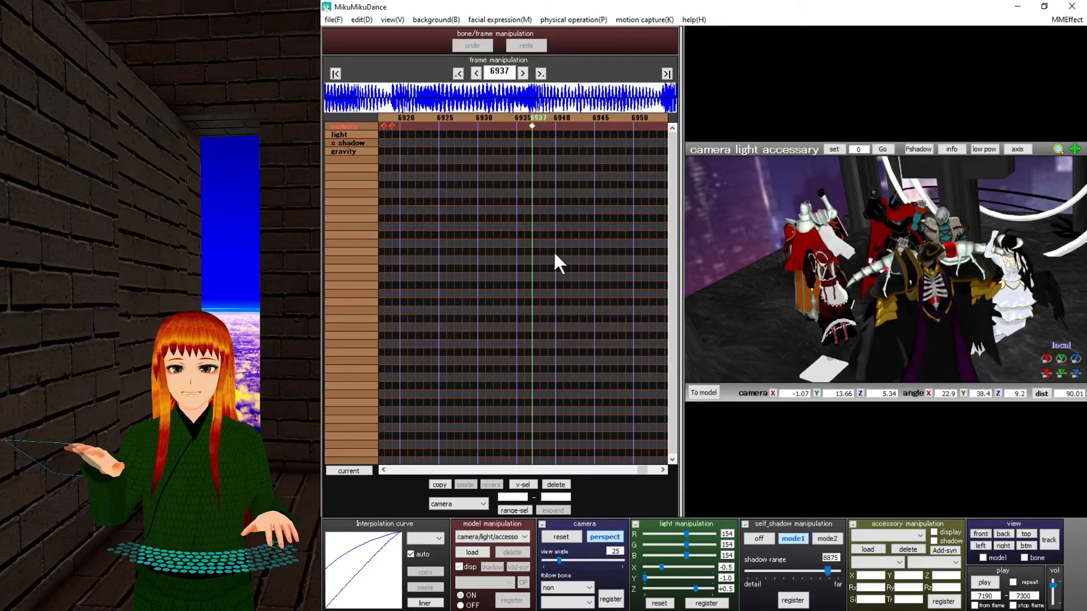
left_click(335, 74)
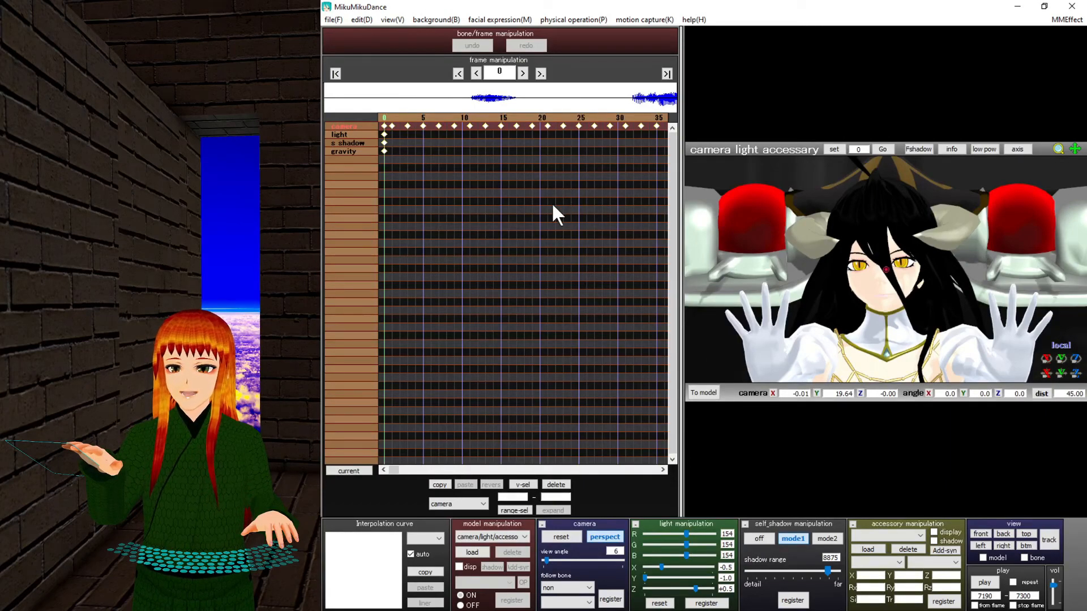
left_click_drag(470, 131, 558, 136)
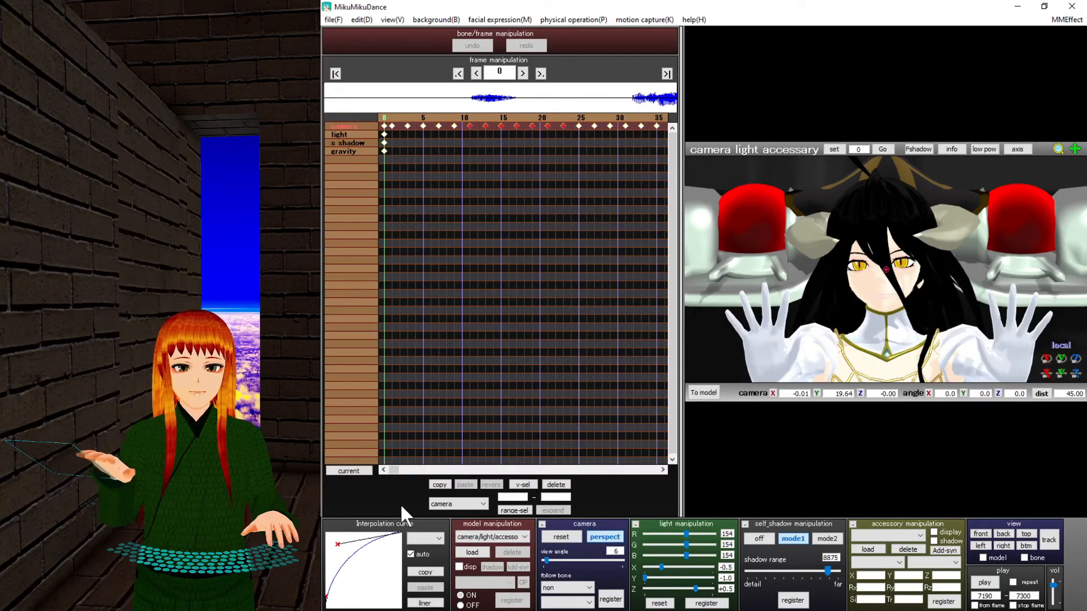